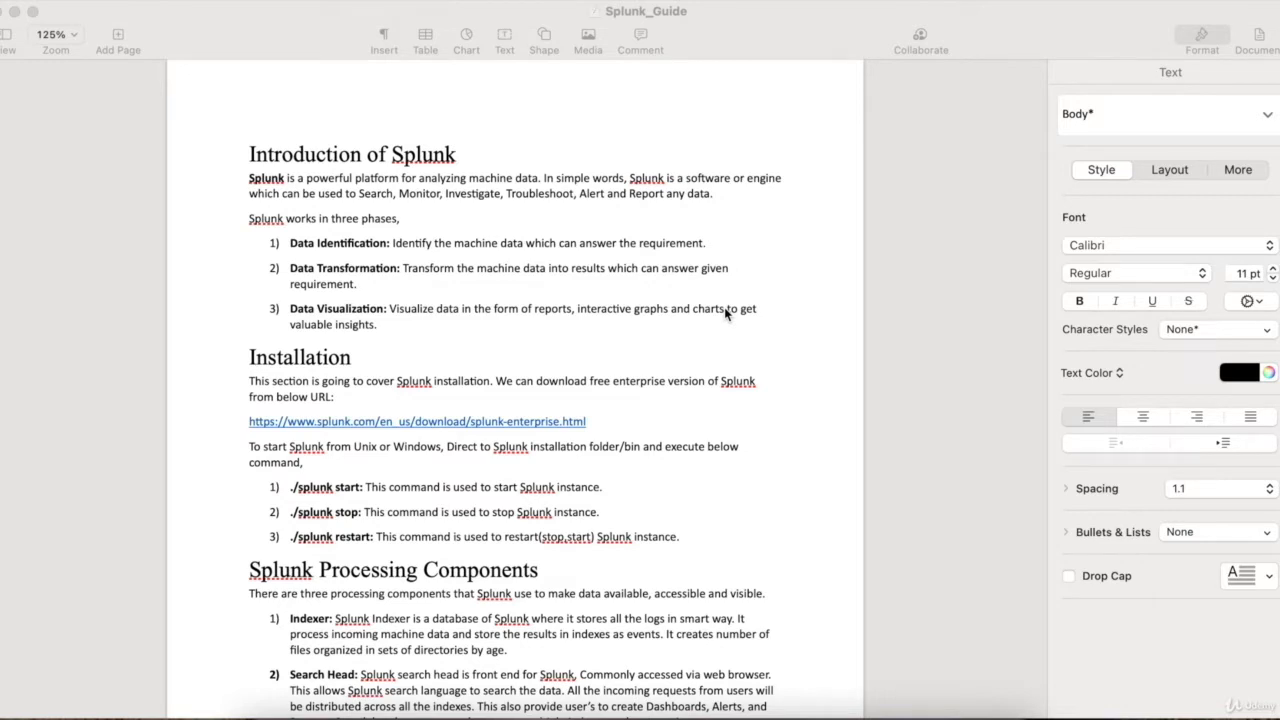
- Switch from the Splunk guide in Pages to the Numbers spreadsheet of user entry and exit times
{"action": "left_click", "coordinate": [490, 268]}
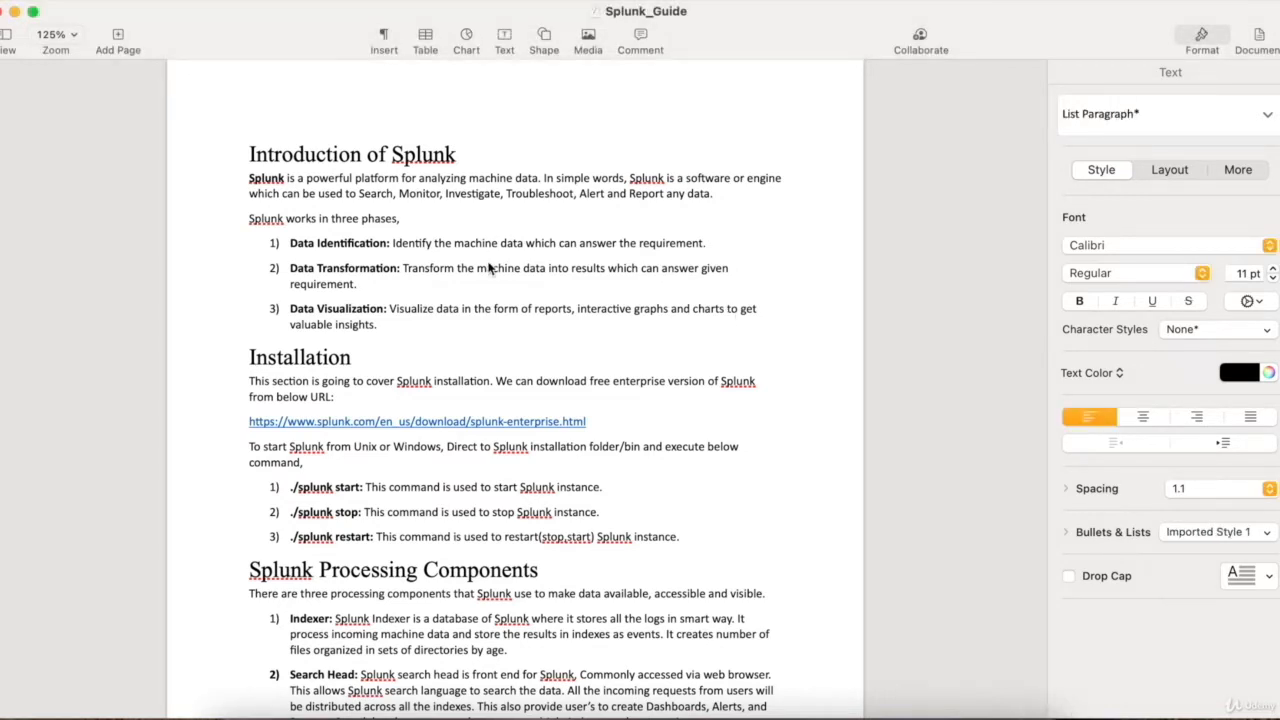
{"action": "key", "text": "ctrl+Right"}
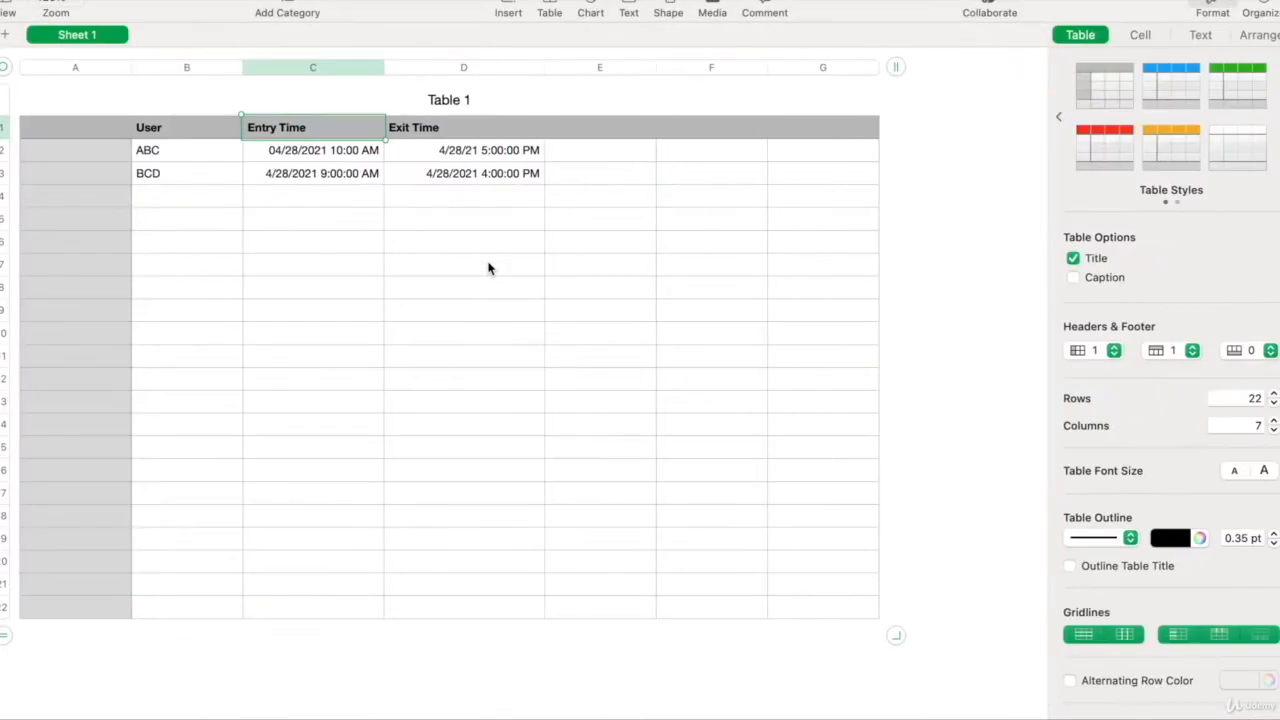
{"action": "left_click", "coordinate": [200, 134]}
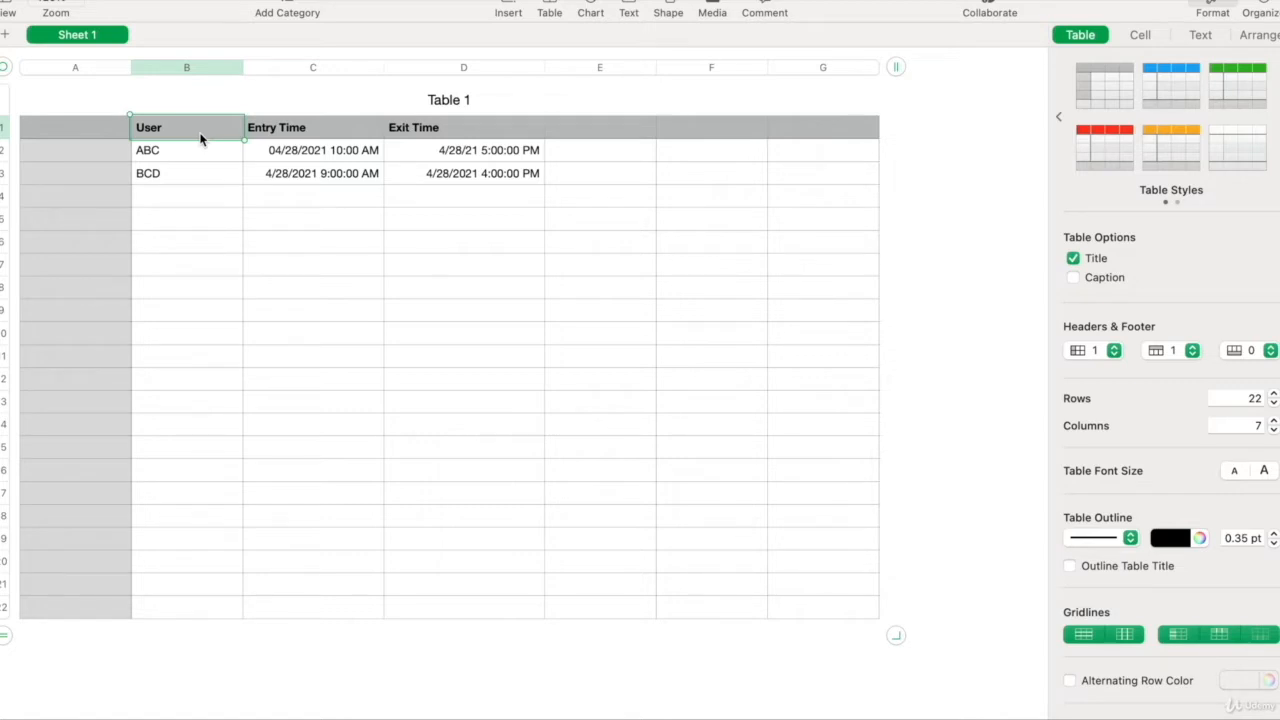
{"action": "left_click", "coordinate": [189, 150]}
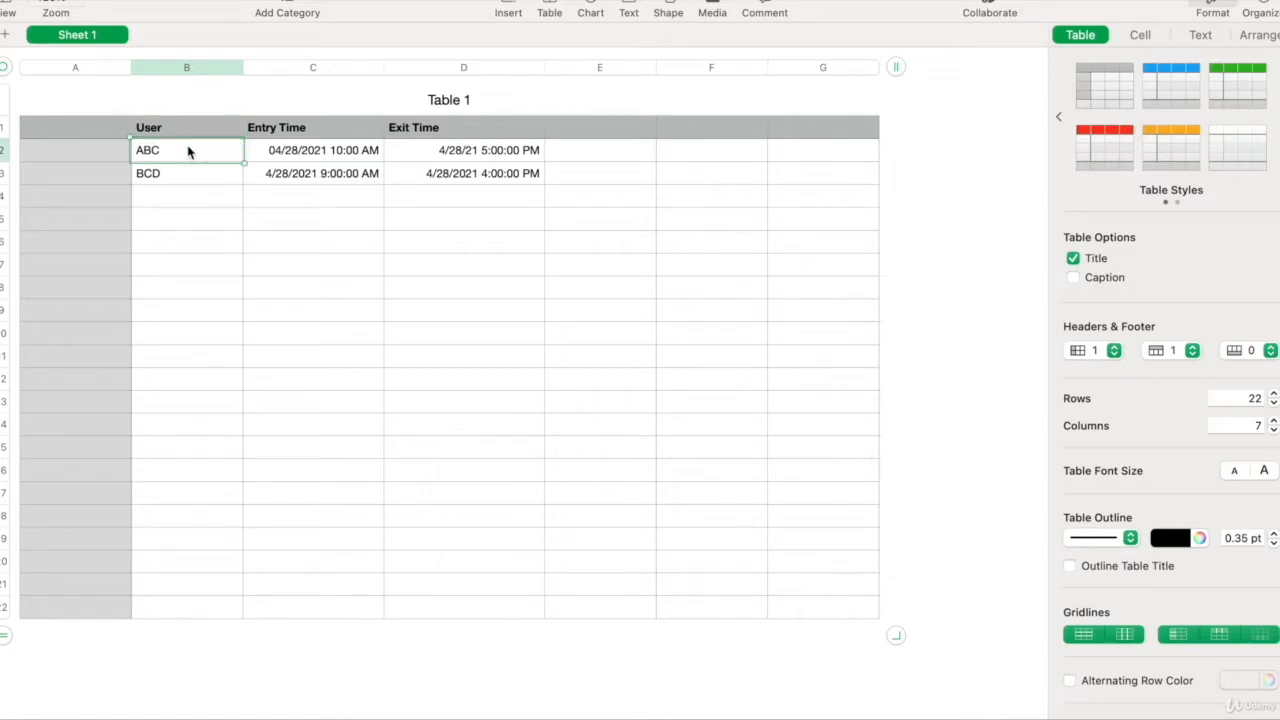
{"action": "left_click", "coordinate": [268, 152]}
{"action": "left_click", "coordinate": [449, 158]}
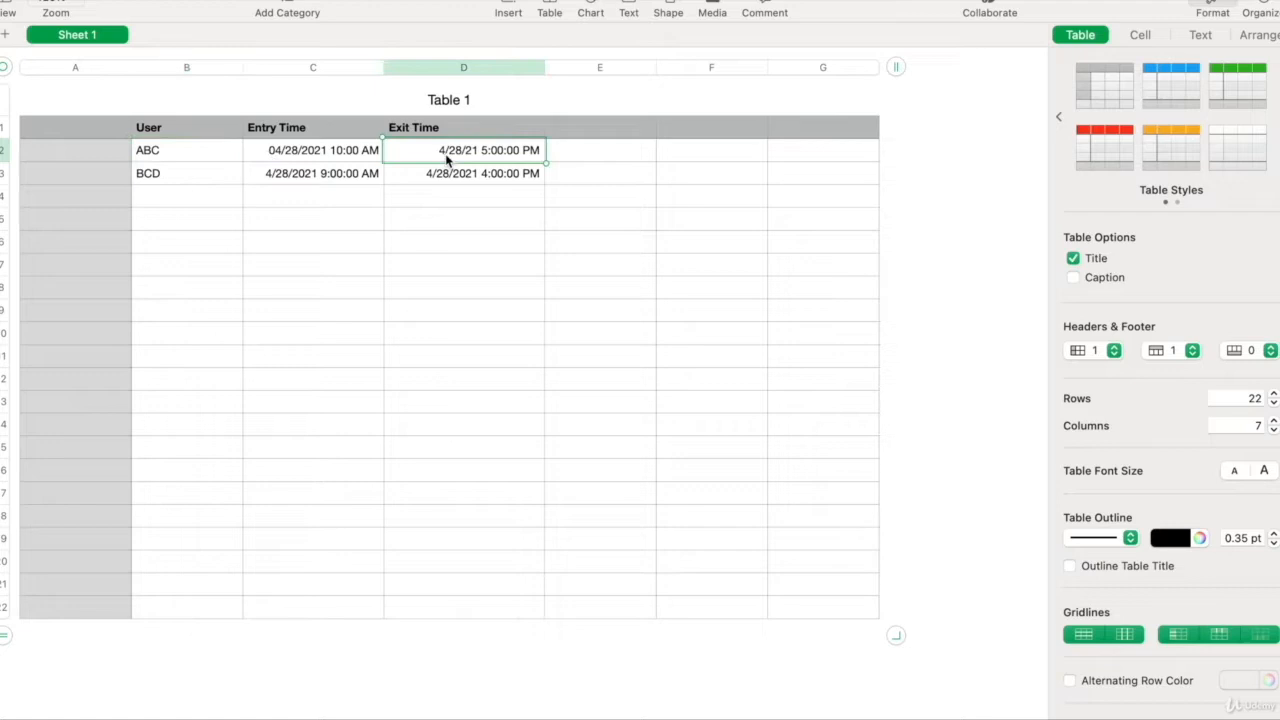
{"action": "left_click", "coordinate": [216, 175]}
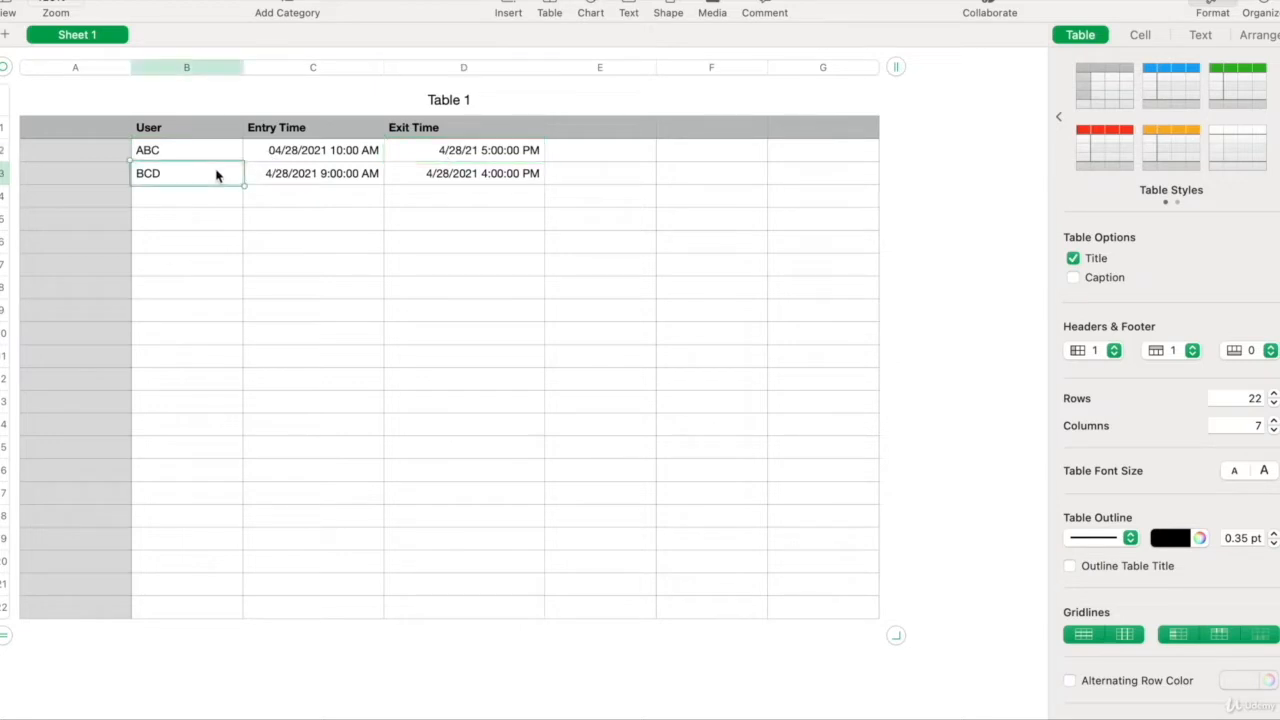
{"action": "left_click", "coordinate": [279, 185]}
{"action": "left_click", "coordinate": [419, 180]}
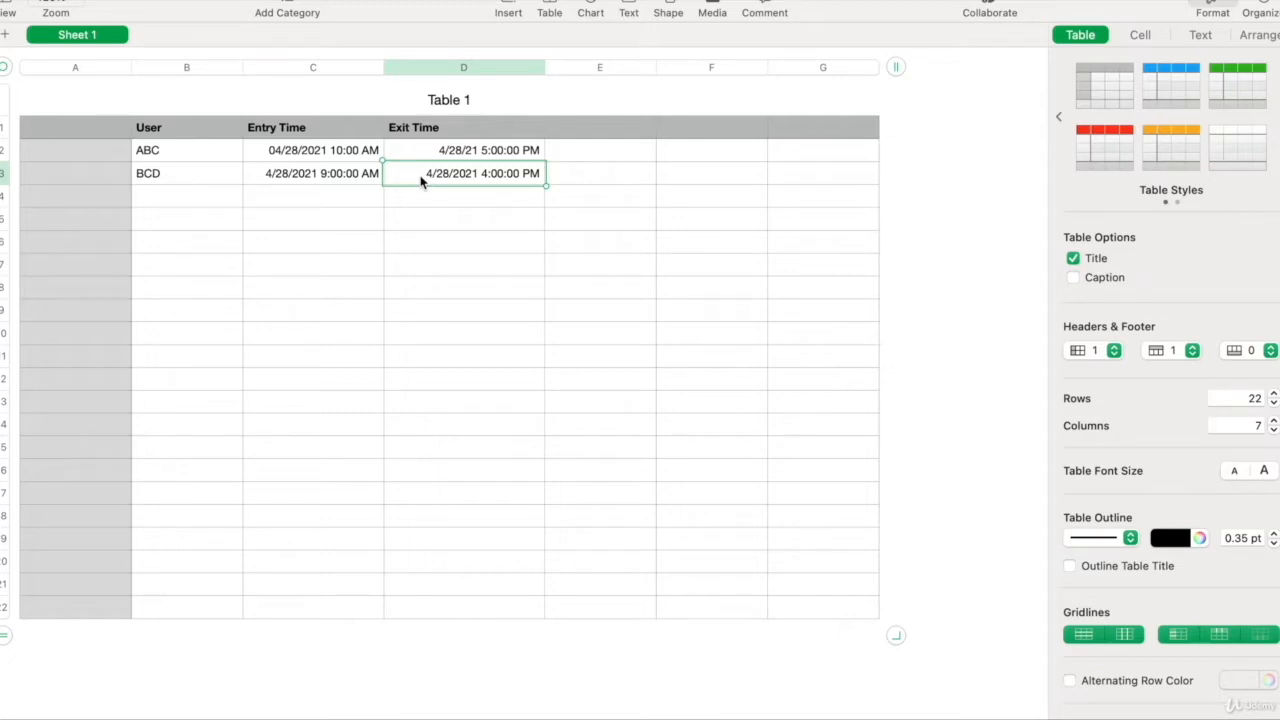
{"action": "left_click", "coordinate": [348, 158]}
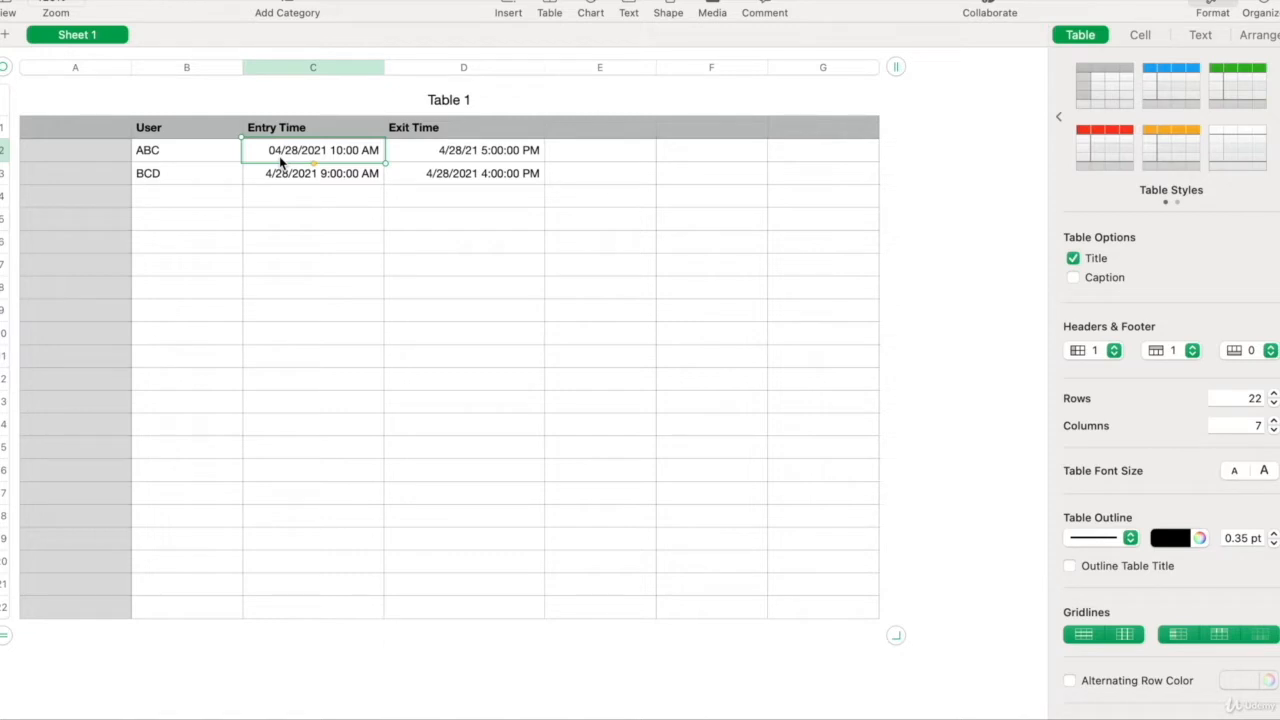
- Extend and shrink a selection from User header cell B1, then select entry time cell C3
{"action": "left_click", "coordinate": [193, 137]}
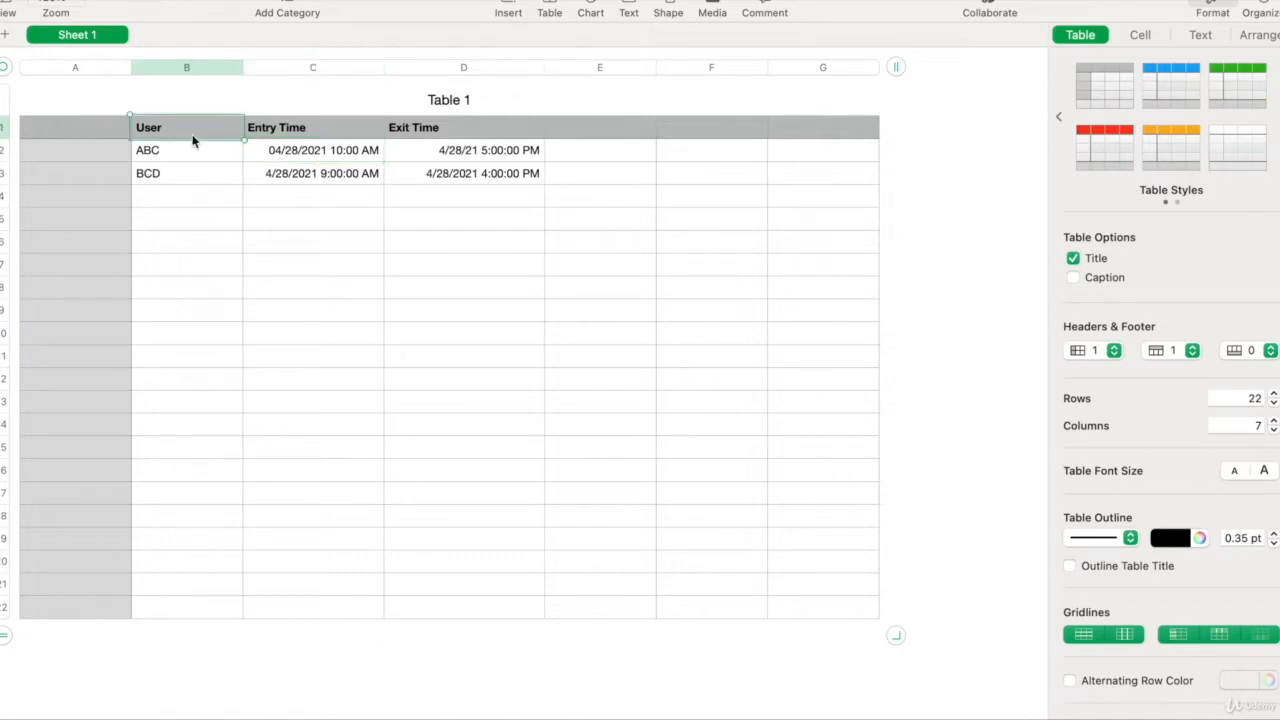
{"action": "key", "text": "shift+Down"}
{"action": "key", "text": "shift+Down"}
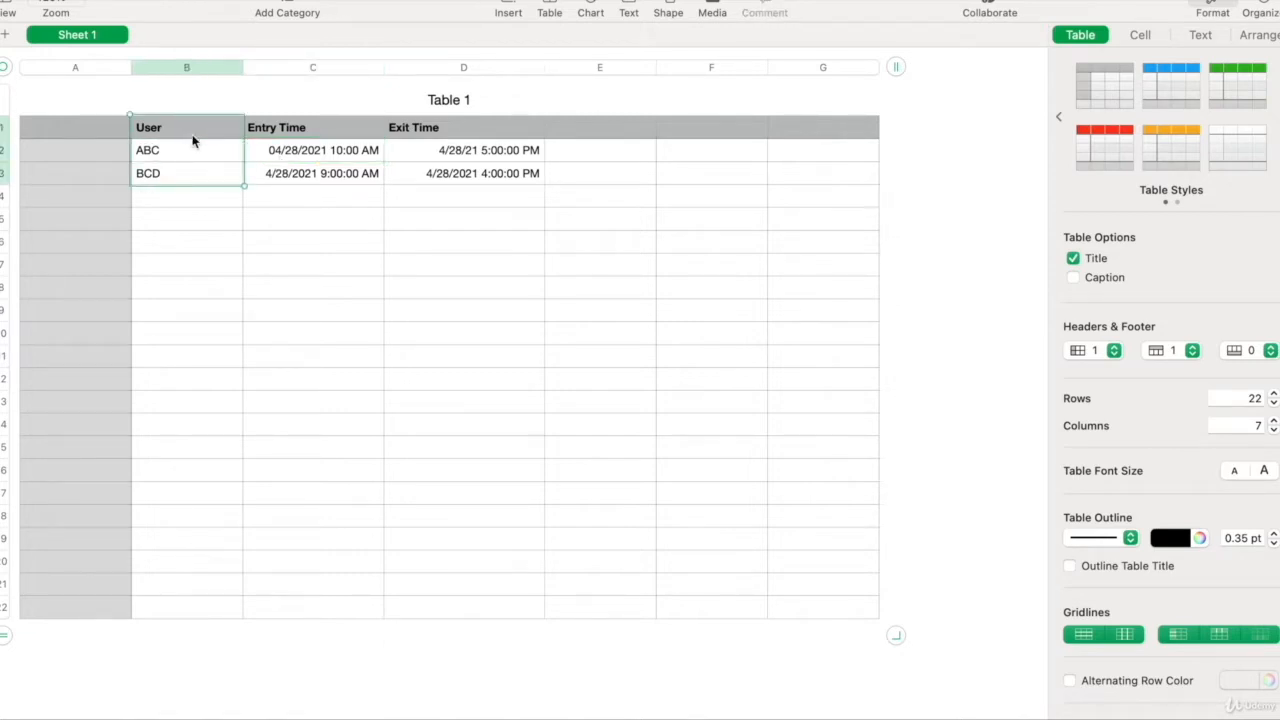
{"action": "key", "text": "shift+Right"}
{"action": "key", "text": "shift+Right"}
{"action": "key", "text": "shift+Right"}
{"action": "key", "text": "shift+Left"}
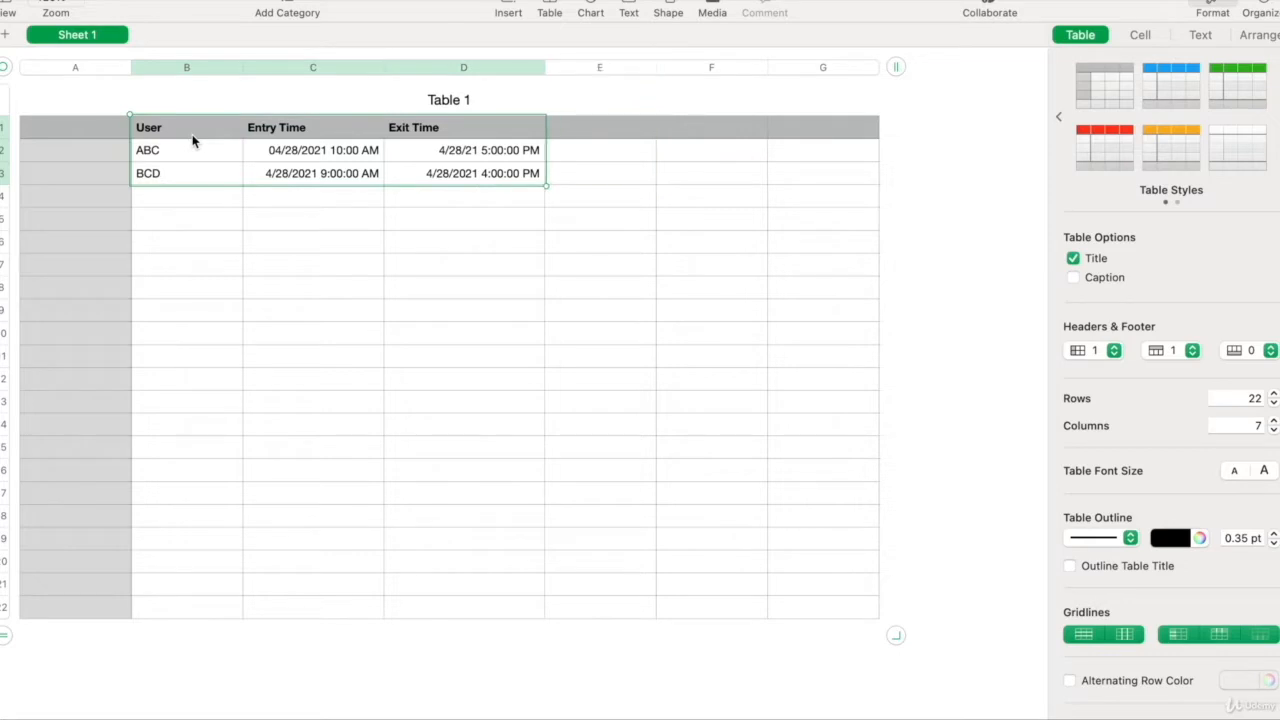
{"action": "left_click", "coordinate": [176, 137]}
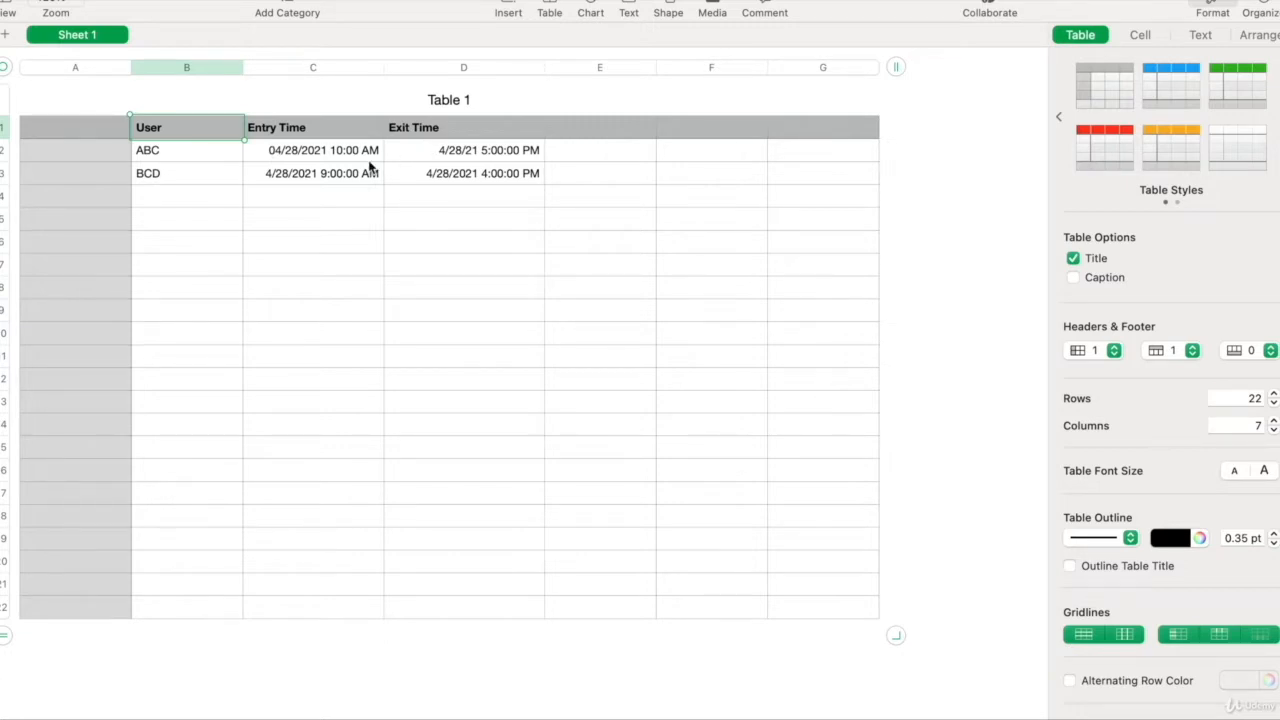
{"action": "left_click", "coordinate": [337, 174]}
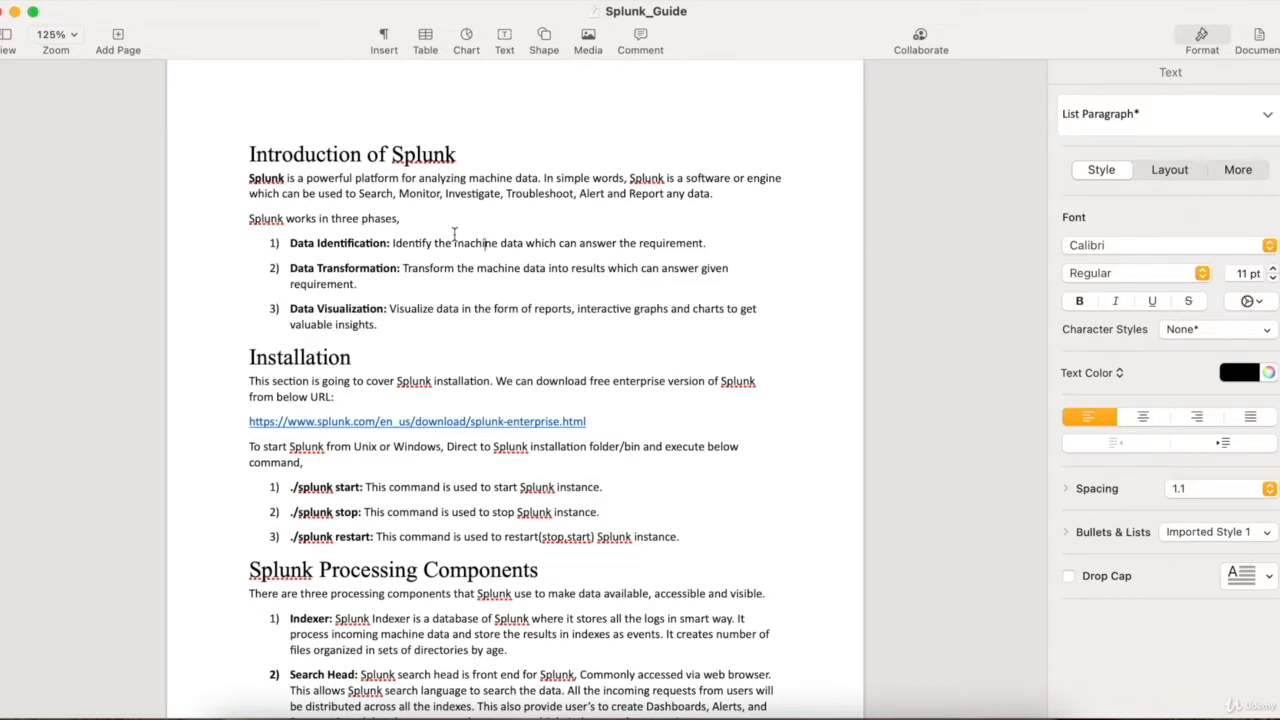
- Bring Chrome forward on Google's home page with the address bar selected
{"action": "scroll", "coordinate": [340, 385], "scroll_direction": "down", "scroll_amount": 1}
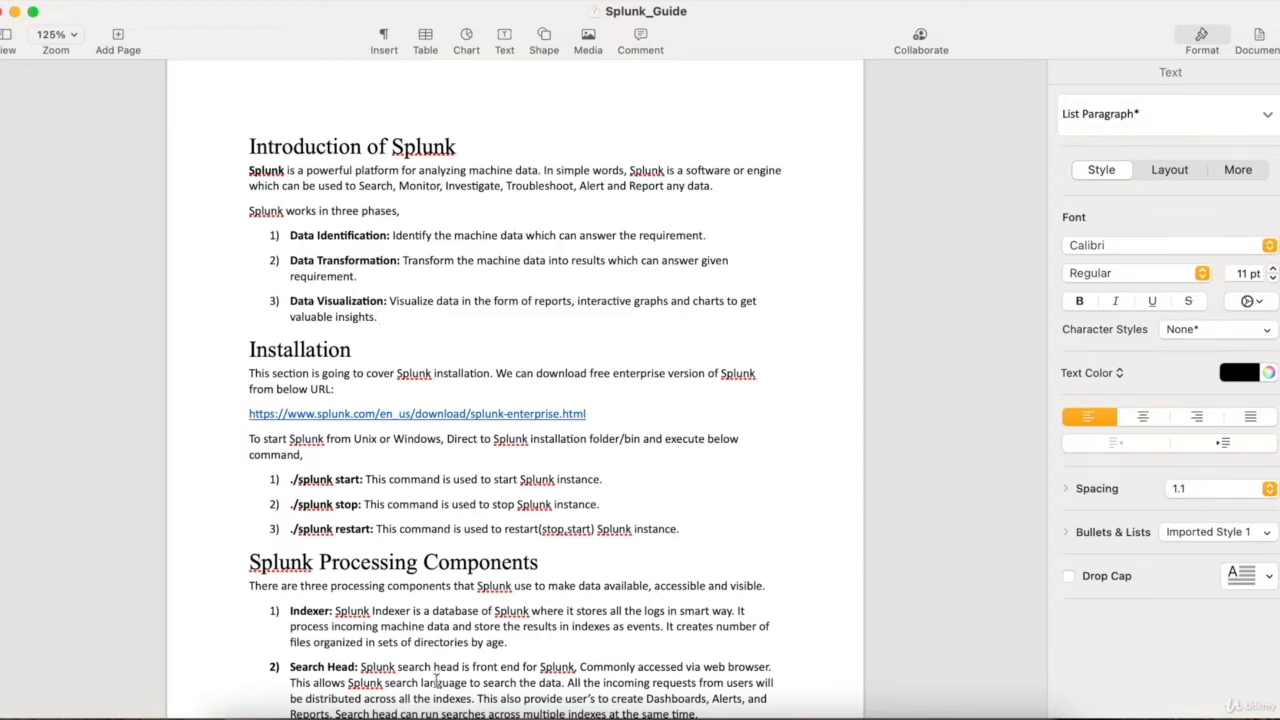
{"action": "left_click", "coordinate": [424, 712]}
{"action": "left_click", "coordinate": [377, 54]}
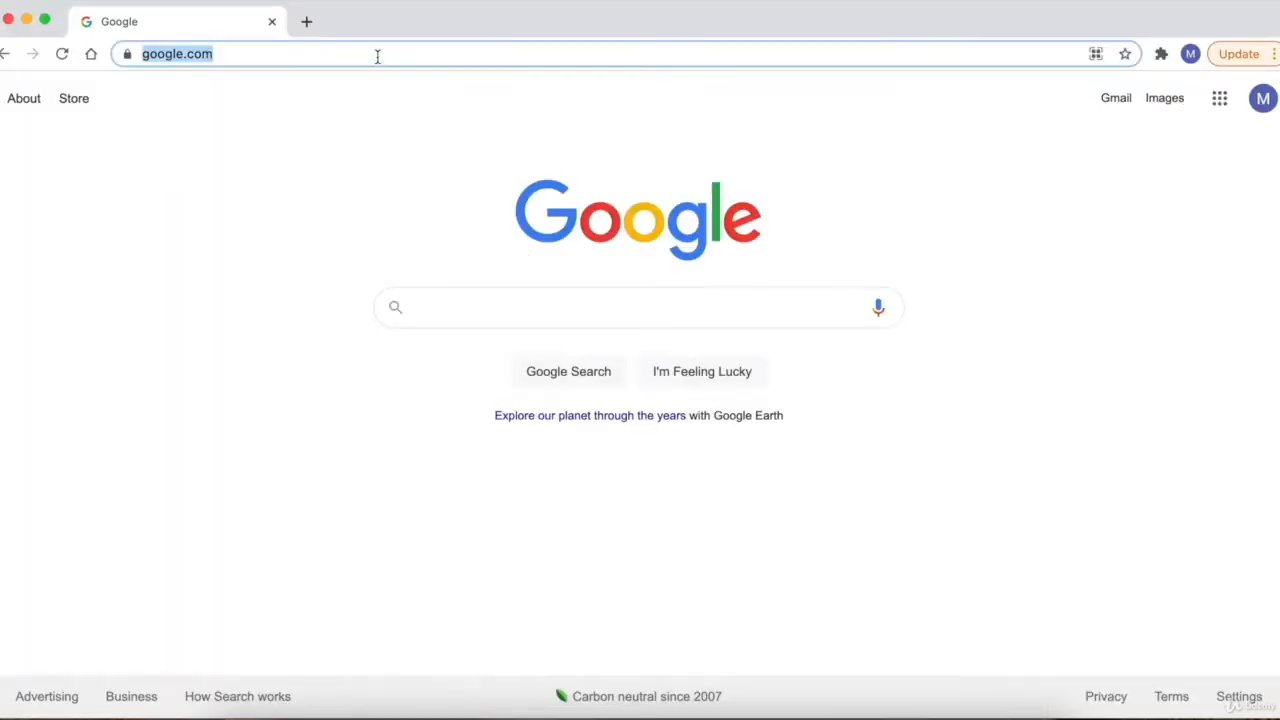
- Go to splunk.com and open the Free Splunk sign-up form
{"action": "type", "text": "splunk.com"}
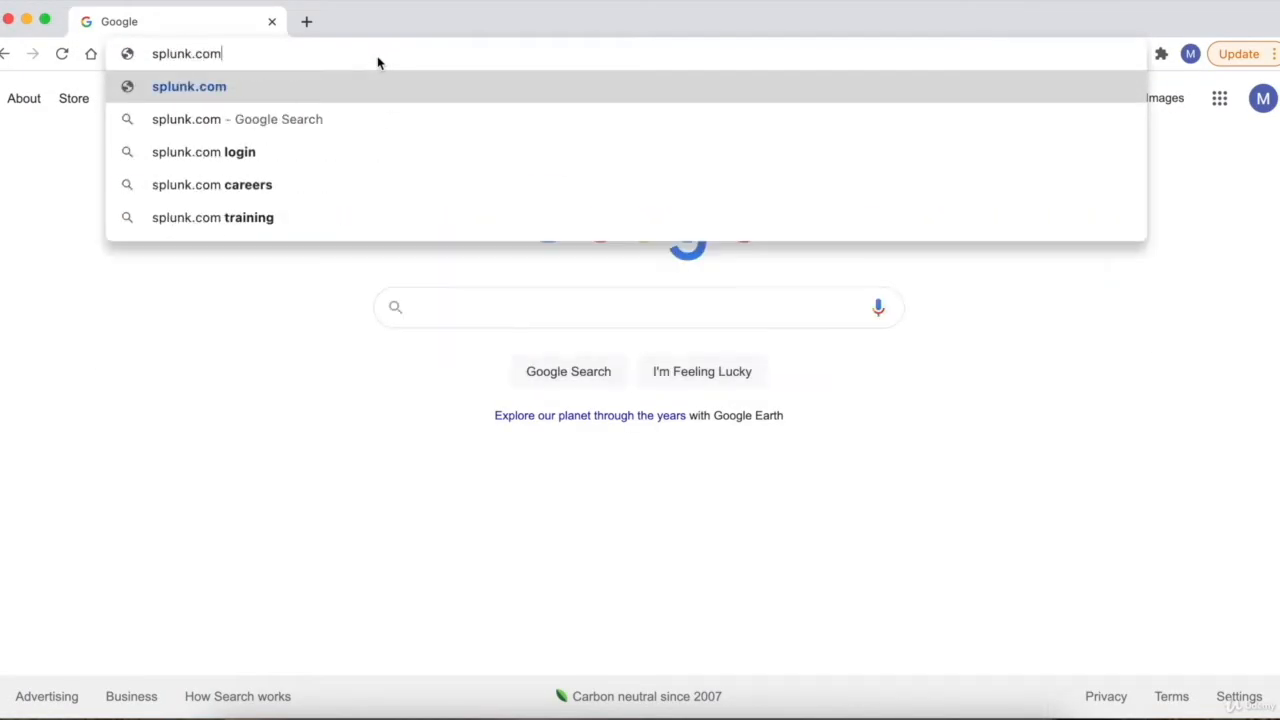
{"action": "key", "text": "Return"}
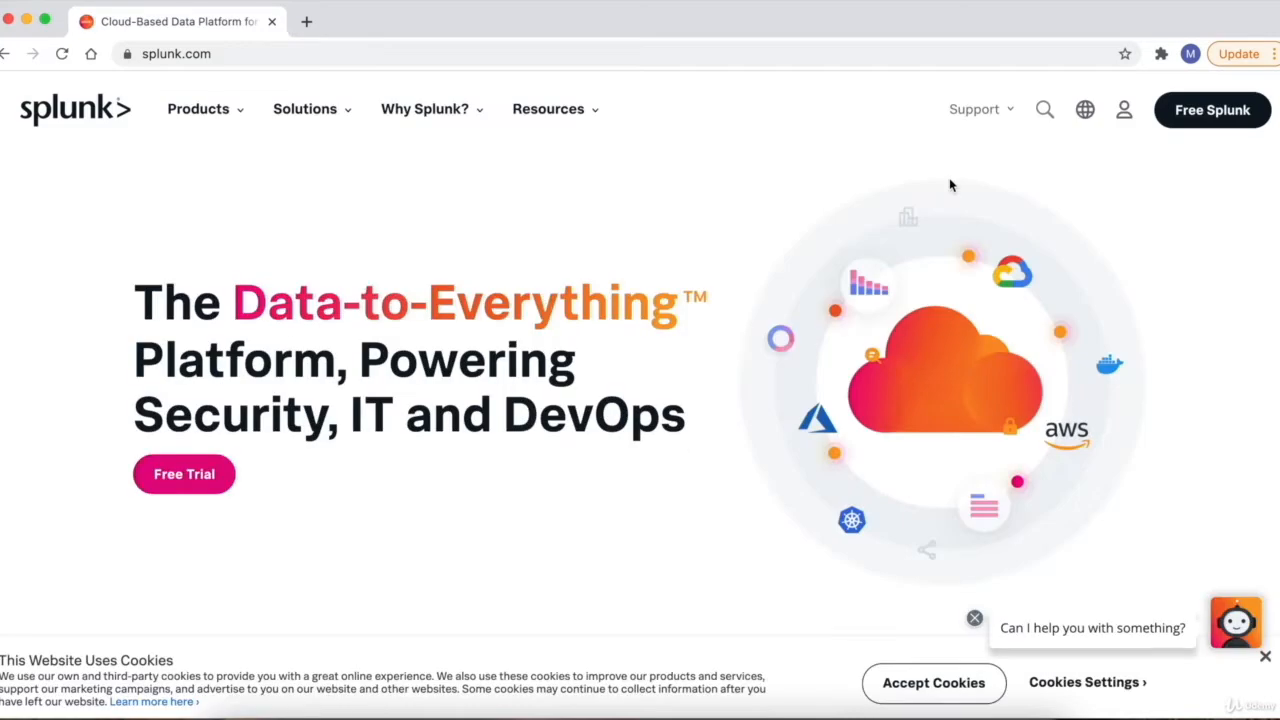
{"action": "left_click", "coordinate": [1198, 116]}
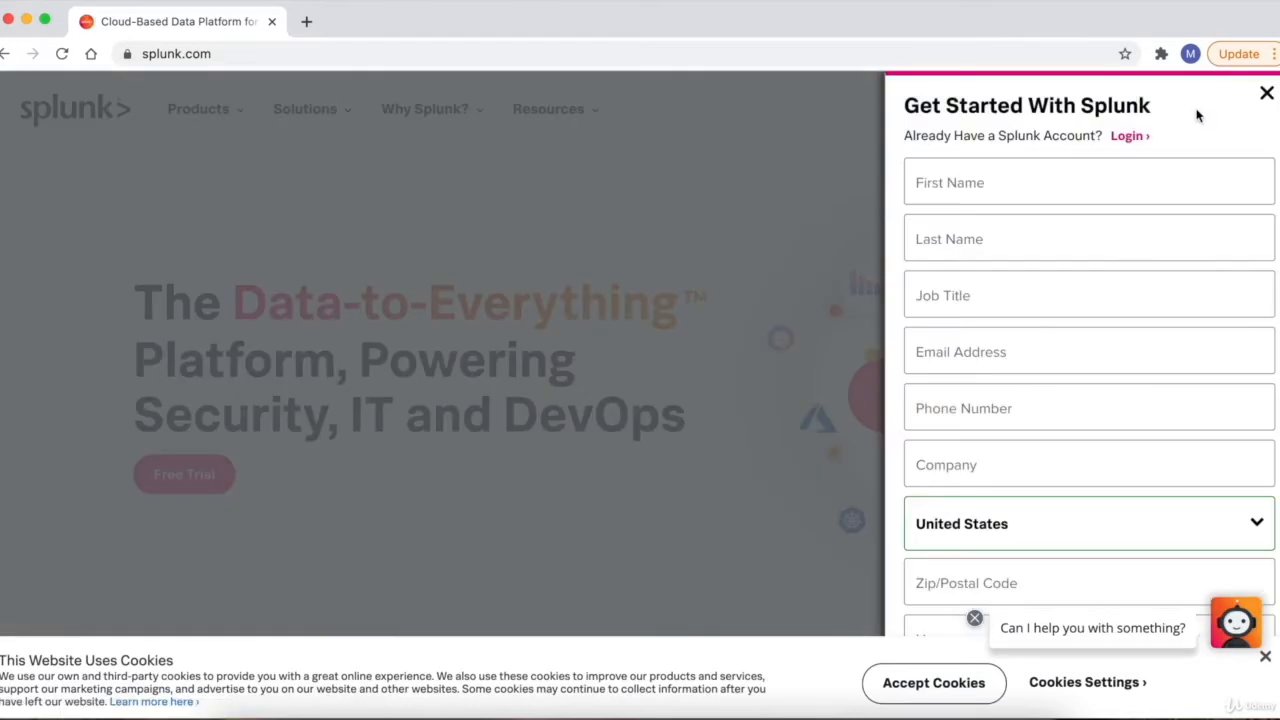
- Complete the sign-up form and create the Splunk account
{"action": "scroll", "coordinate": [1006, 163], "scroll_direction": "down", "scroll_amount": 1}
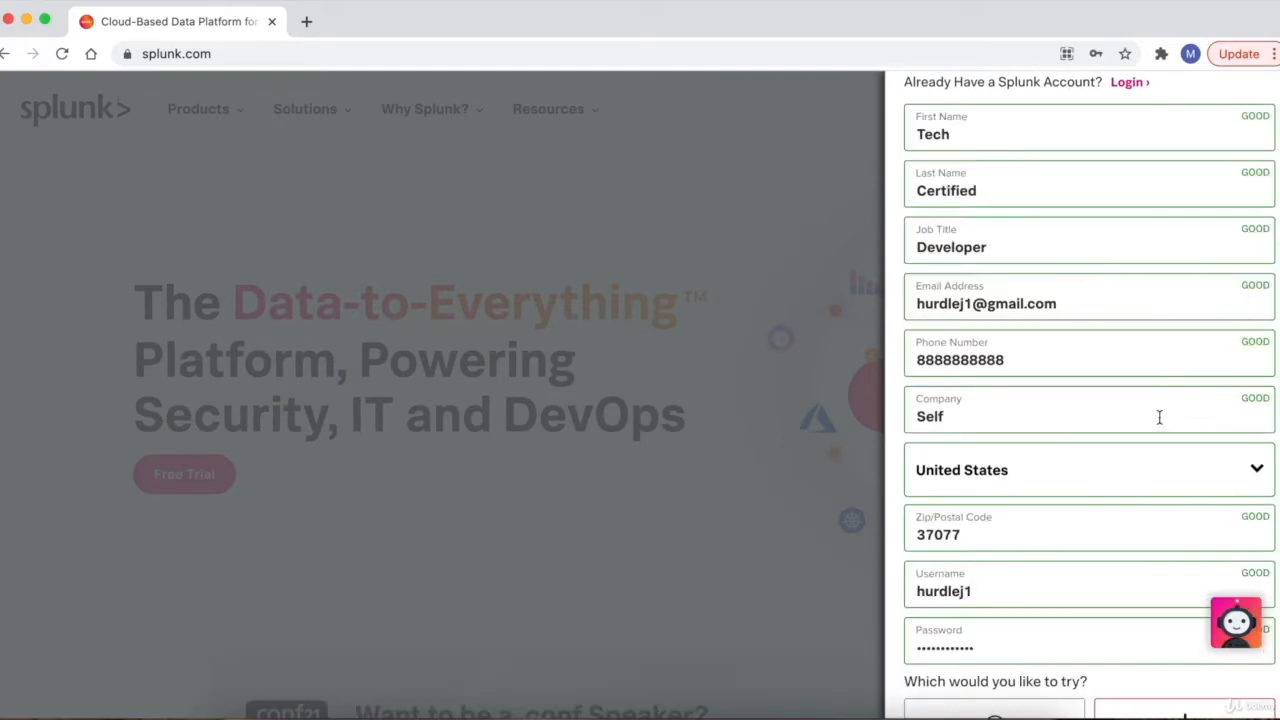
{"action": "scroll", "coordinate": [1159, 417], "scroll_direction": "down", "scroll_amount": 3}
{"action": "scroll", "coordinate": [1159, 417], "scroll_direction": "up", "scroll_amount": 2}
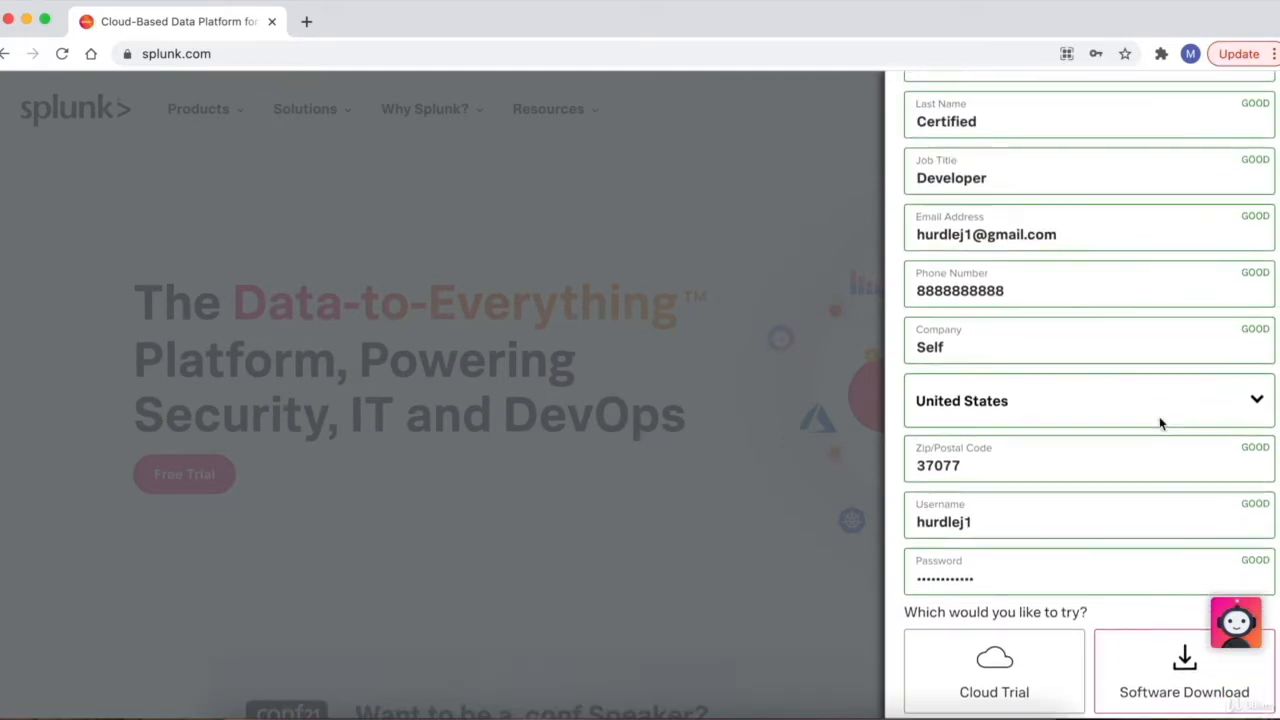
{"action": "scroll", "coordinate": [1159, 420], "scroll_direction": "up", "scroll_amount": 1}
{"action": "scroll", "coordinate": [1159, 420], "scroll_direction": "down", "scroll_amount": 3}
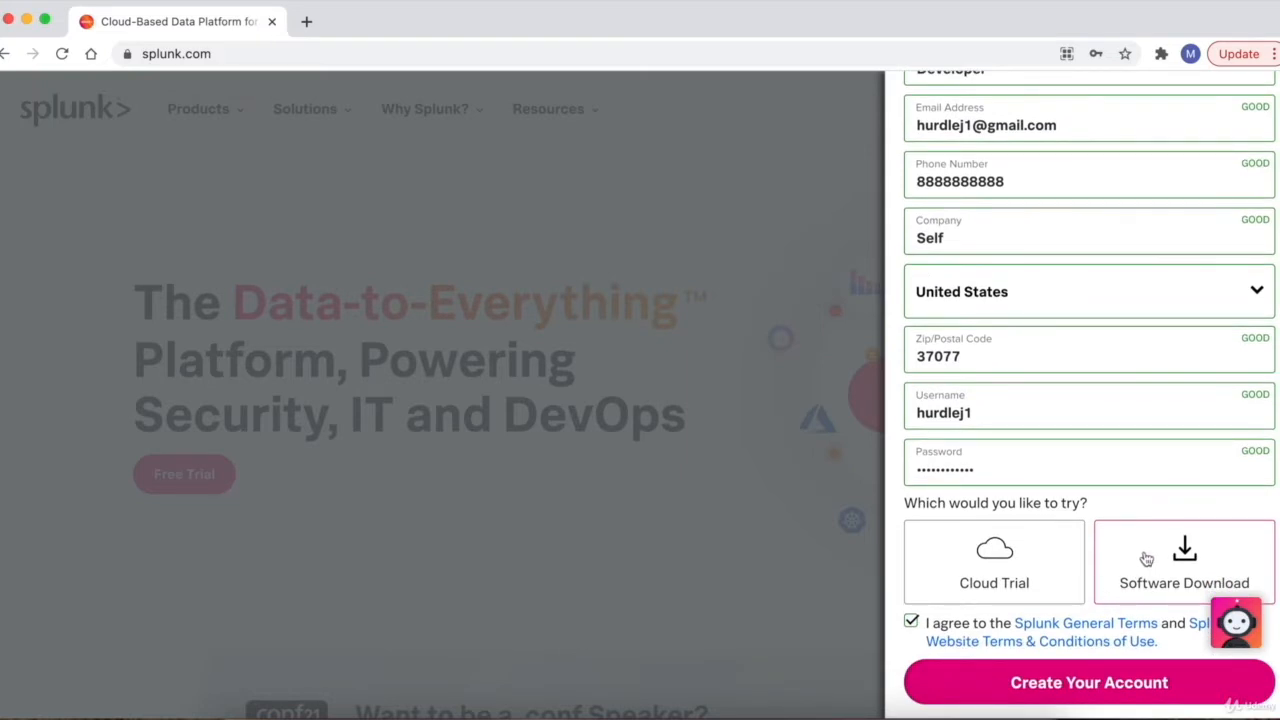
{"action": "scroll", "coordinate": [928, 632], "scroll_direction": "down", "scroll_amount": 1}
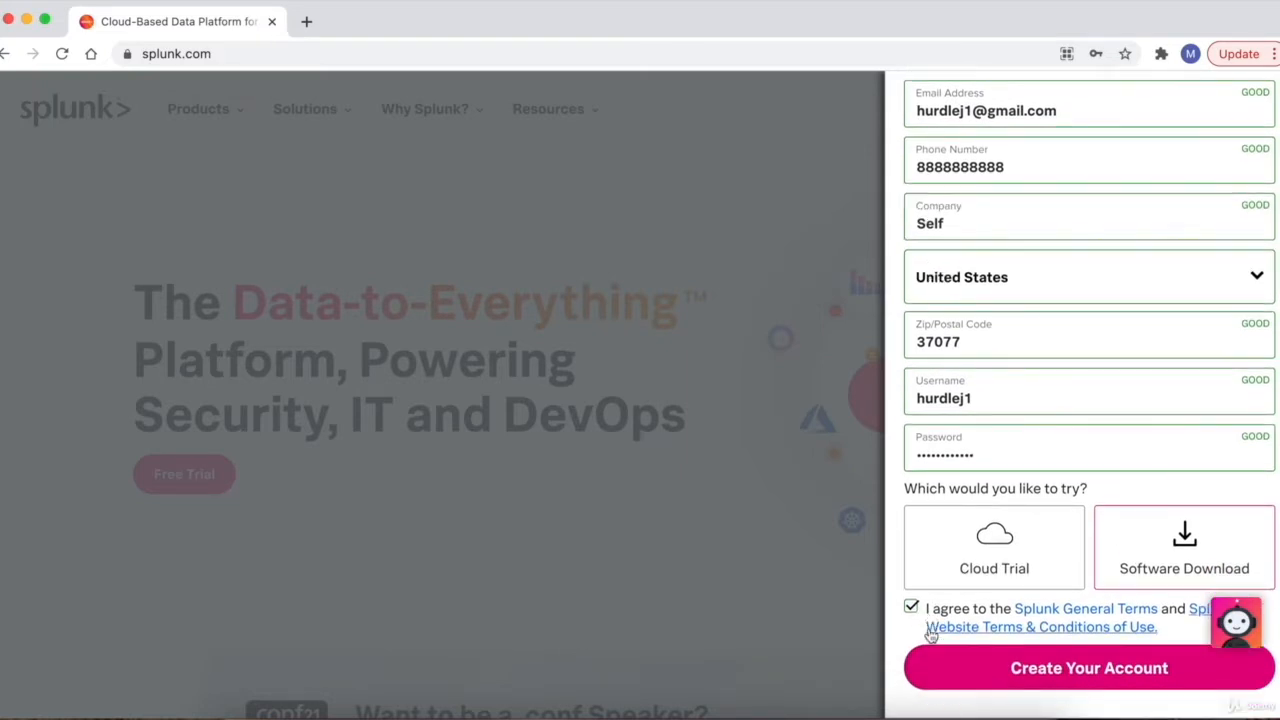
{"action": "left_click", "coordinate": [1060, 677]}
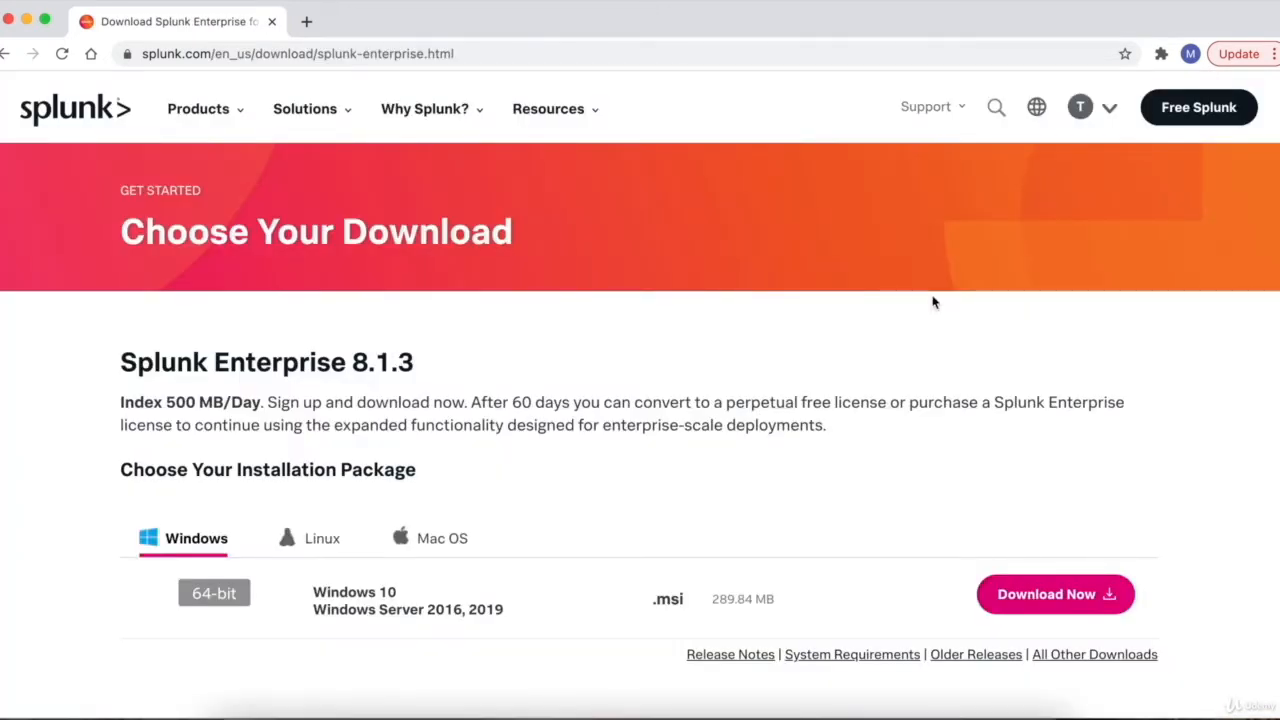
- Switch the Splunk Enterprise download options to Mac OS and download the .dmg installer
{"action": "left_click", "coordinate": [1088, 118]}
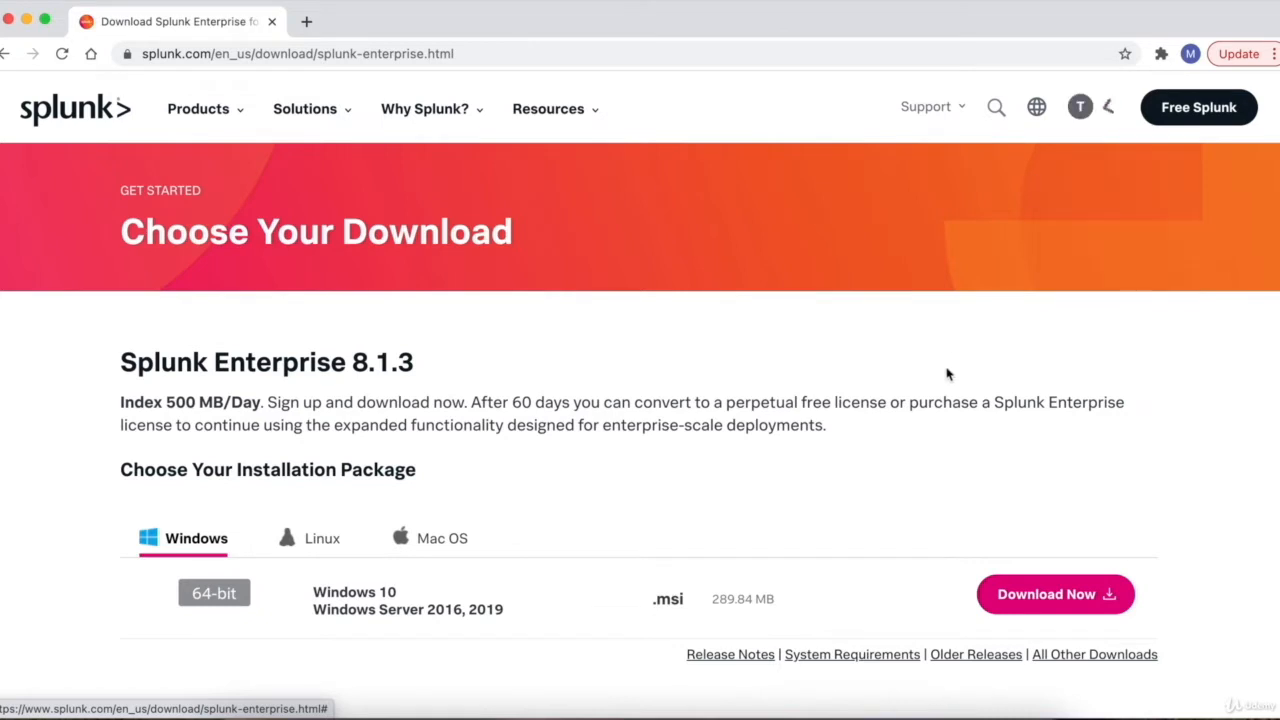
{"action": "scroll", "coordinate": [1040, 362], "scroll_direction": "down", "scroll_amount": 1}
{"action": "scroll", "coordinate": [1040, 362], "scroll_direction": "down", "scroll_amount": 2}
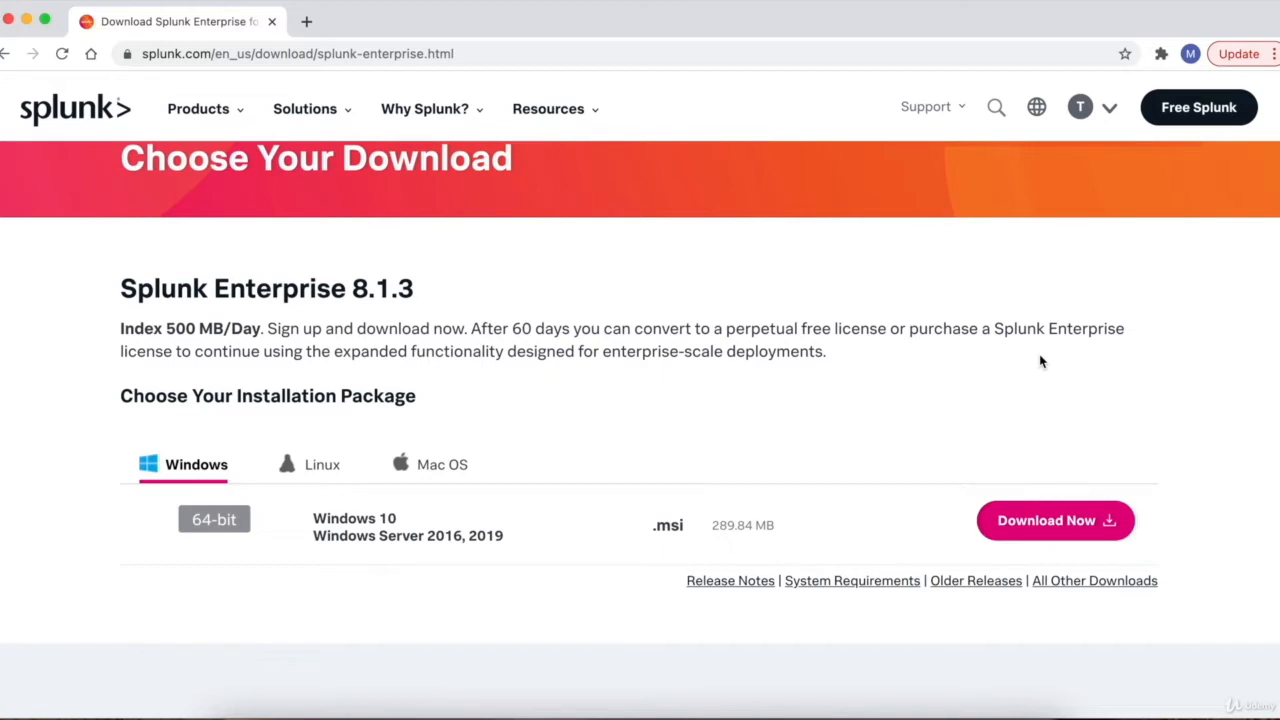
{"action": "scroll", "coordinate": [1040, 362], "scroll_direction": "down", "scroll_amount": 2}
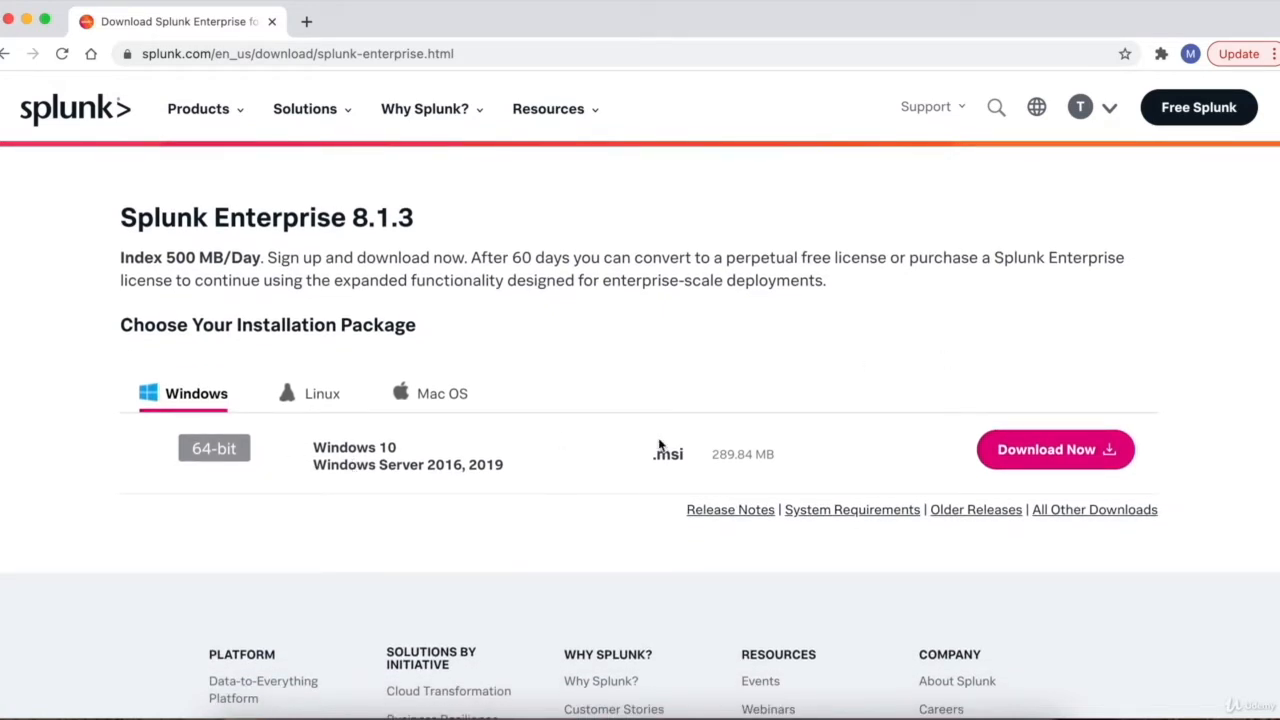
{"action": "left_click", "coordinate": [300, 398]}
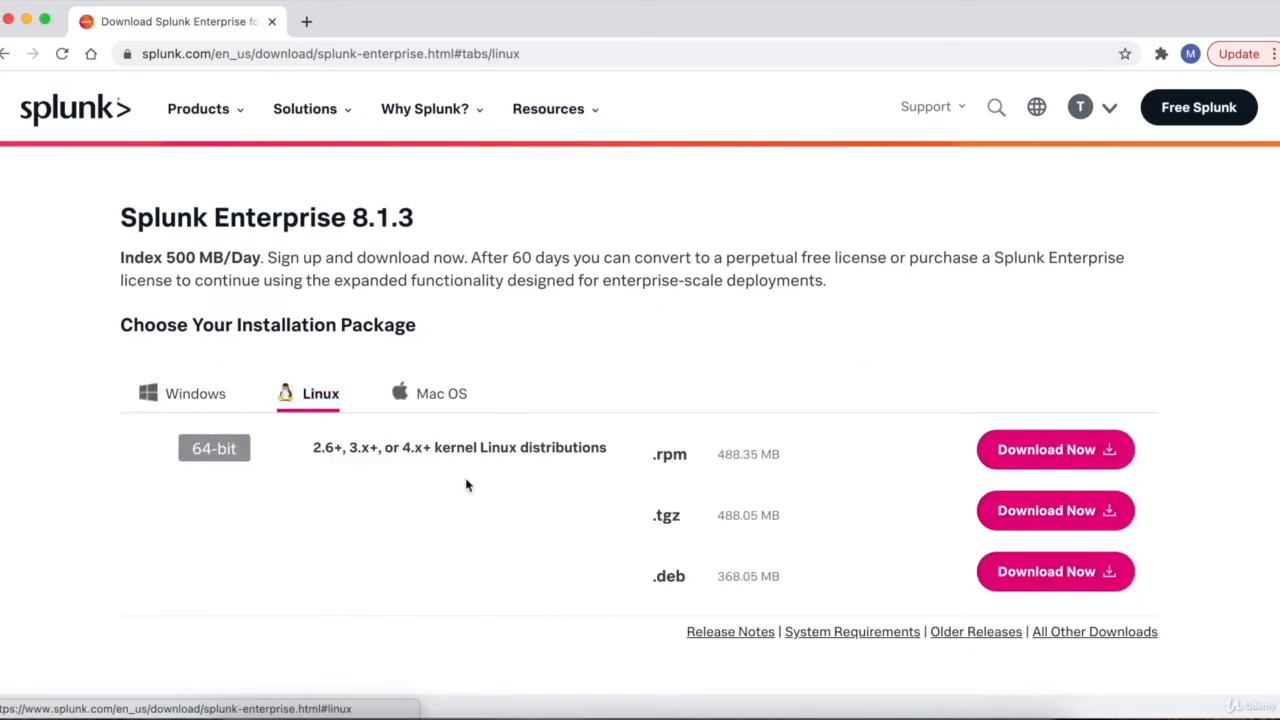
{"action": "left_click", "coordinate": [450, 408]}
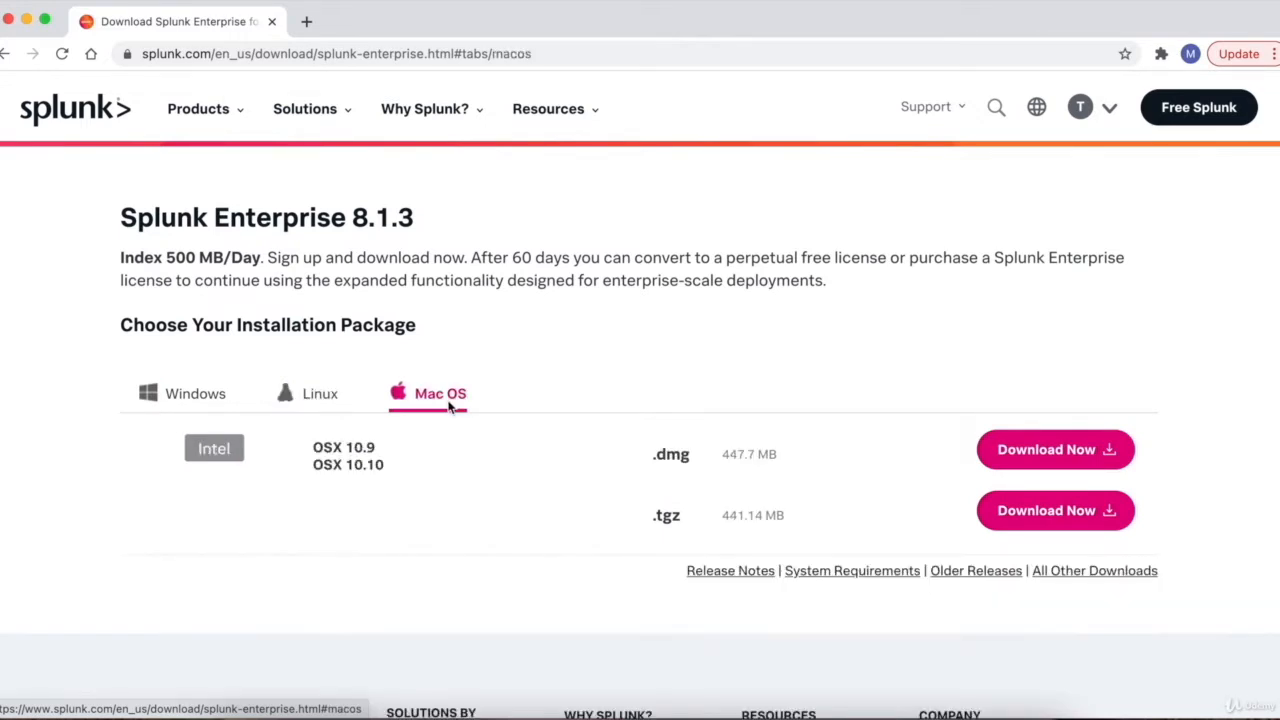
{"action": "scroll", "coordinate": [531, 349], "scroll_direction": "down", "scroll_amount": 1}
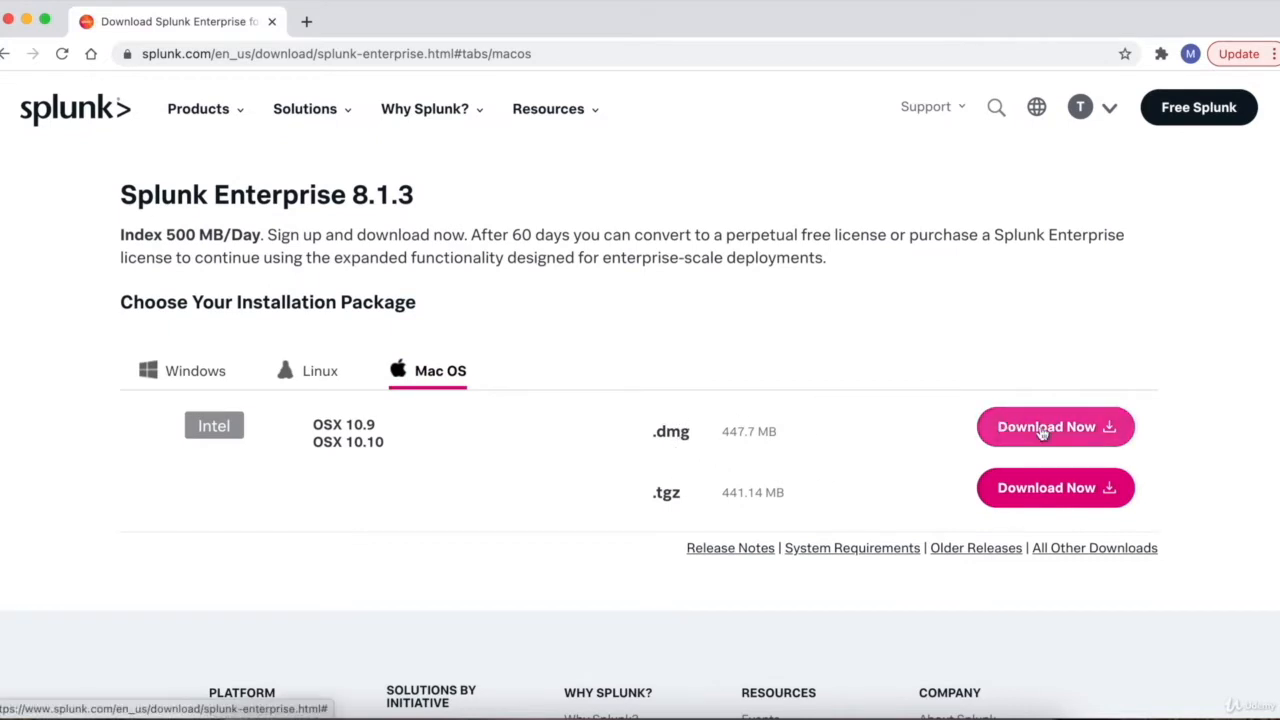
{"action": "left_click", "coordinate": [1043, 426]}
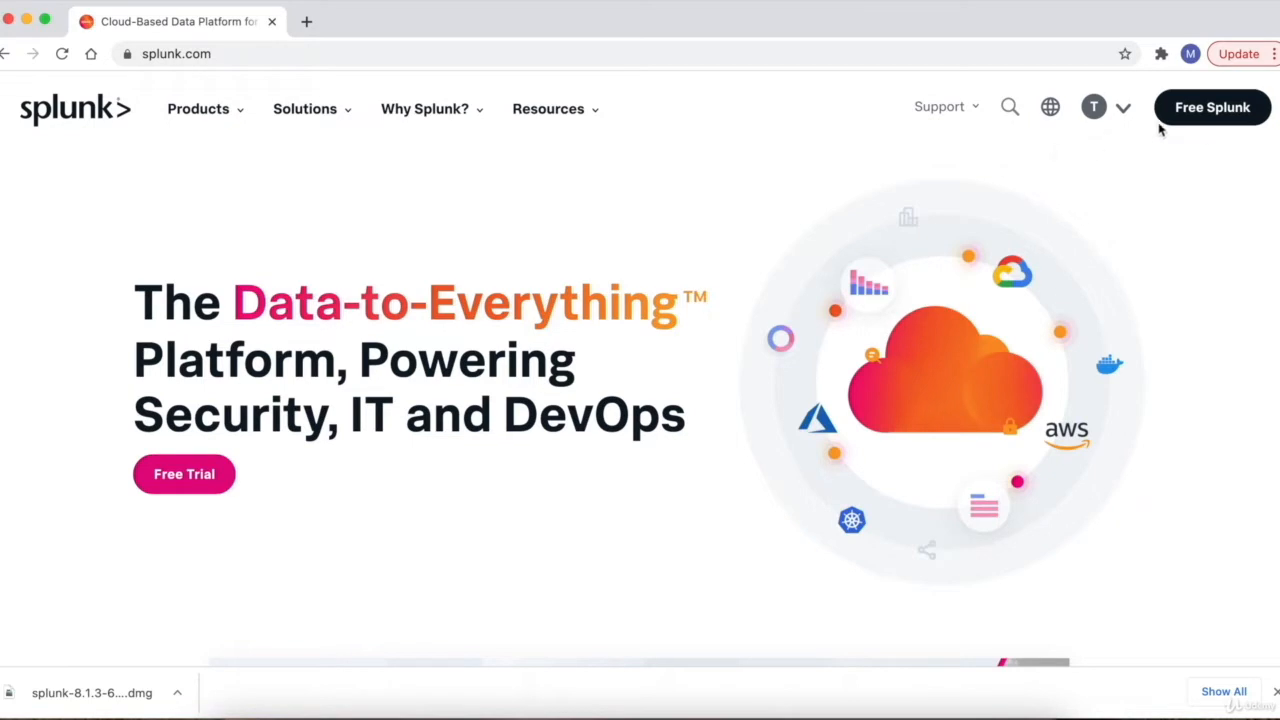
- From the Free Splunk trials listing, open the Splunk Enterprise 60-day free trial download
{"action": "left_click", "coordinate": [1204, 116]}
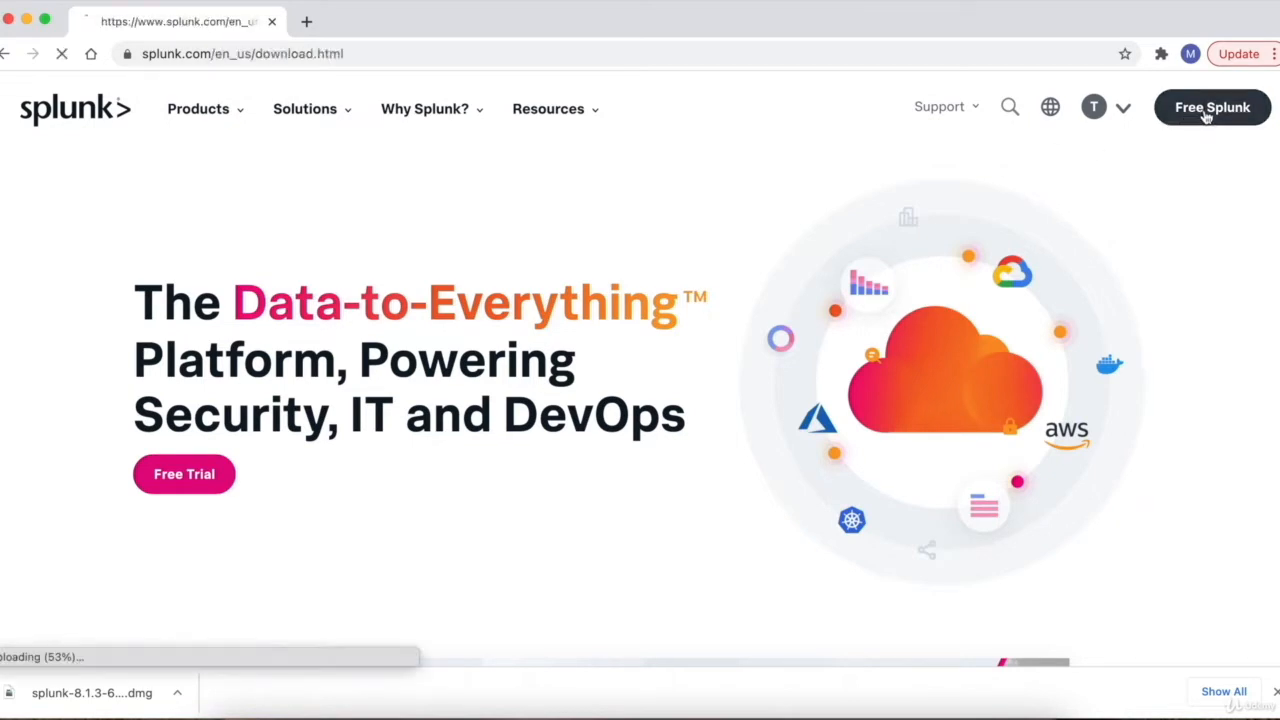
{"action": "scroll", "coordinate": [1108, 371], "scroll_direction": "down", "scroll_amount": 2}
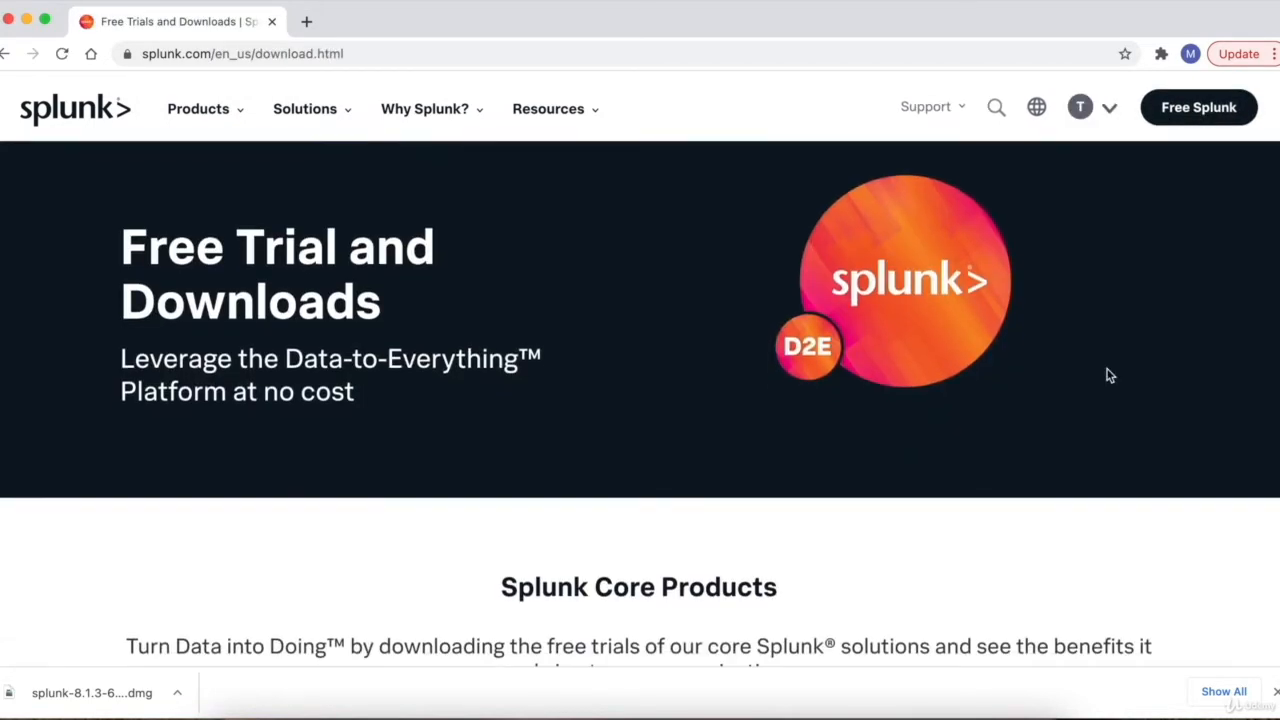
{"action": "scroll", "coordinate": [1108, 375], "scroll_direction": "down", "scroll_amount": 5}
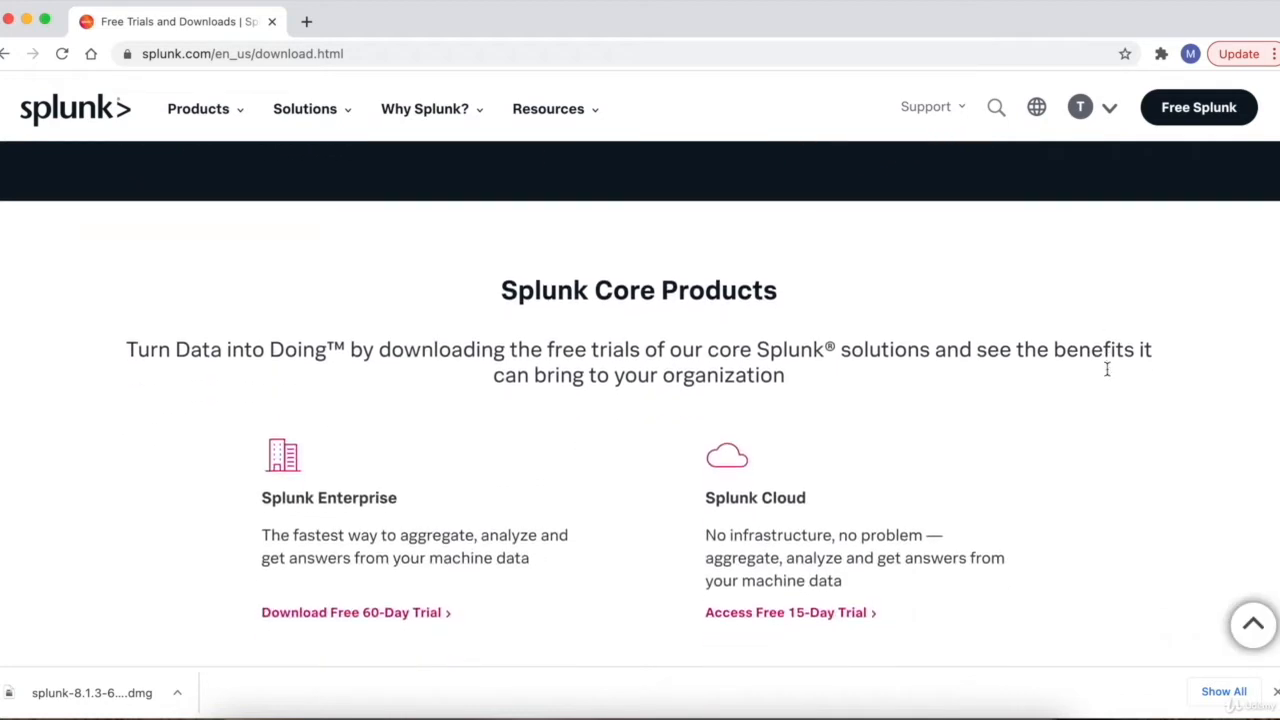
{"action": "scroll", "coordinate": [1108, 375], "scroll_direction": "up", "scroll_amount": 1}
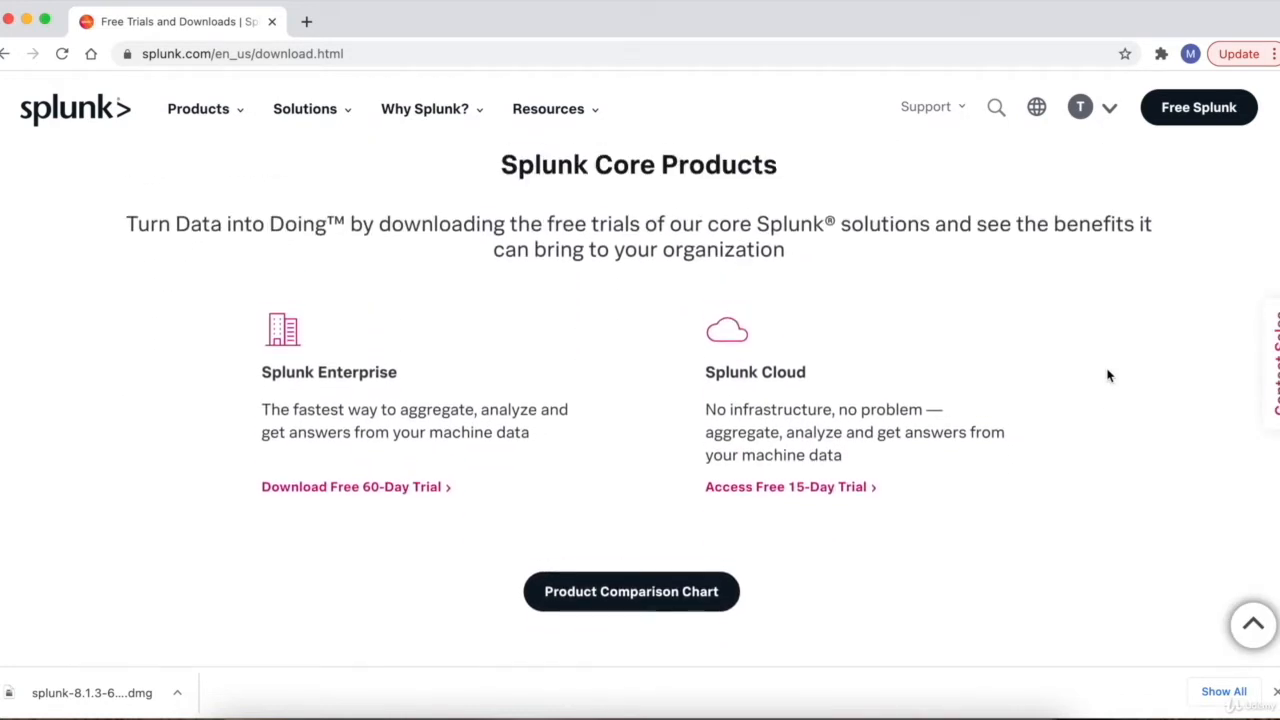
{"action": "left_click", "coordinate": [315, 488]}
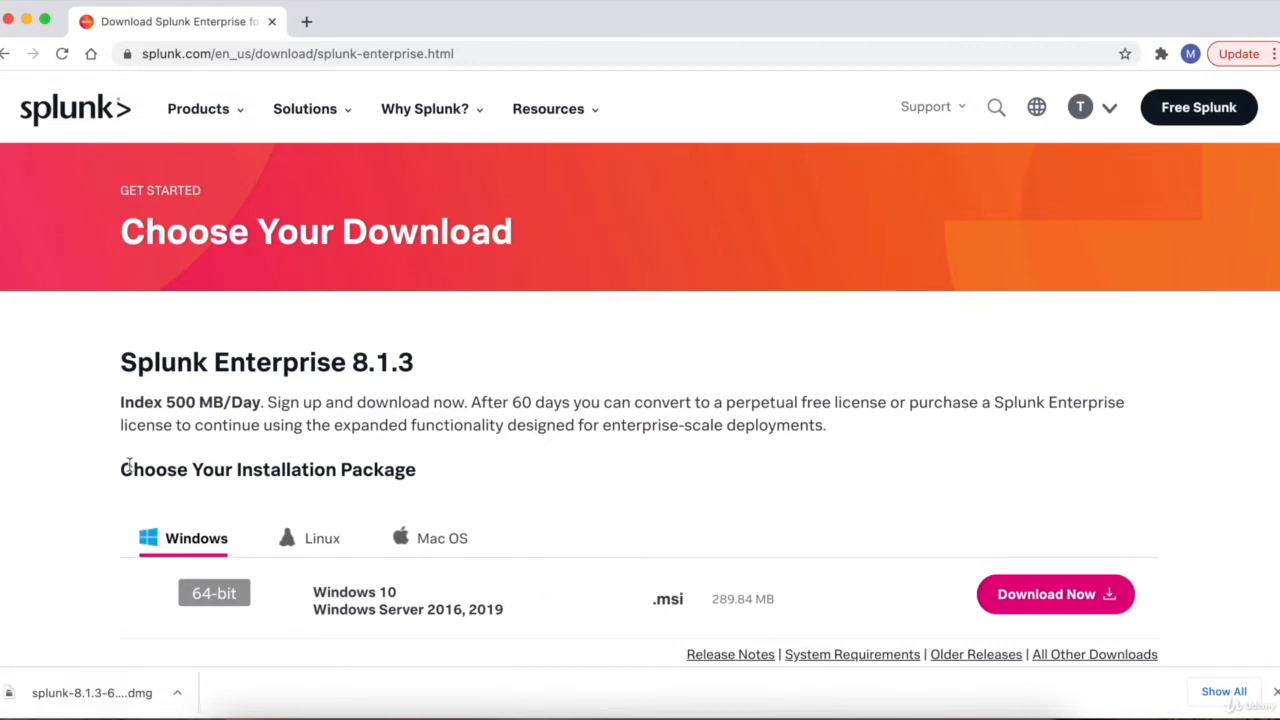
- Run the Splunk installer from the downloaded .dmg, accept the license, and install on Macintosh HD
{"action": "left_click", "coordinate": [85, 701]}
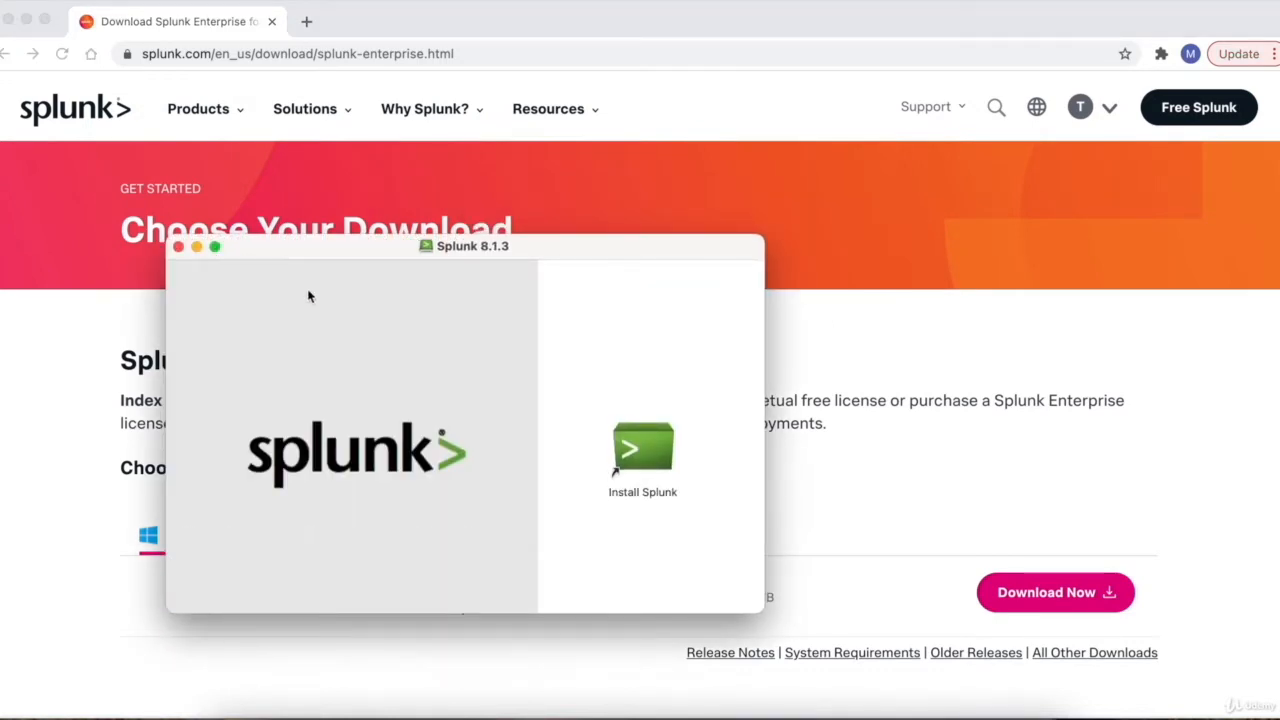
{"action": "double_click", "coordinate": [655, 455]}
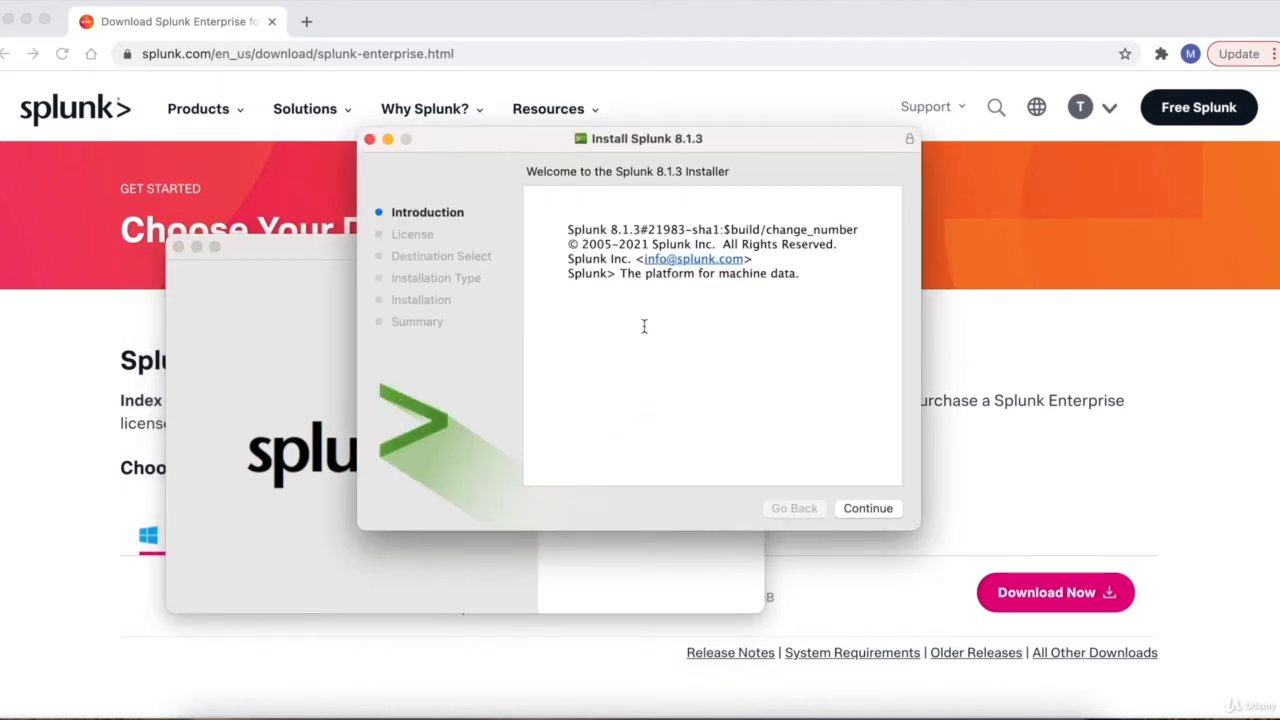
{"action": "left_click", "coordinate": [862, 508]}
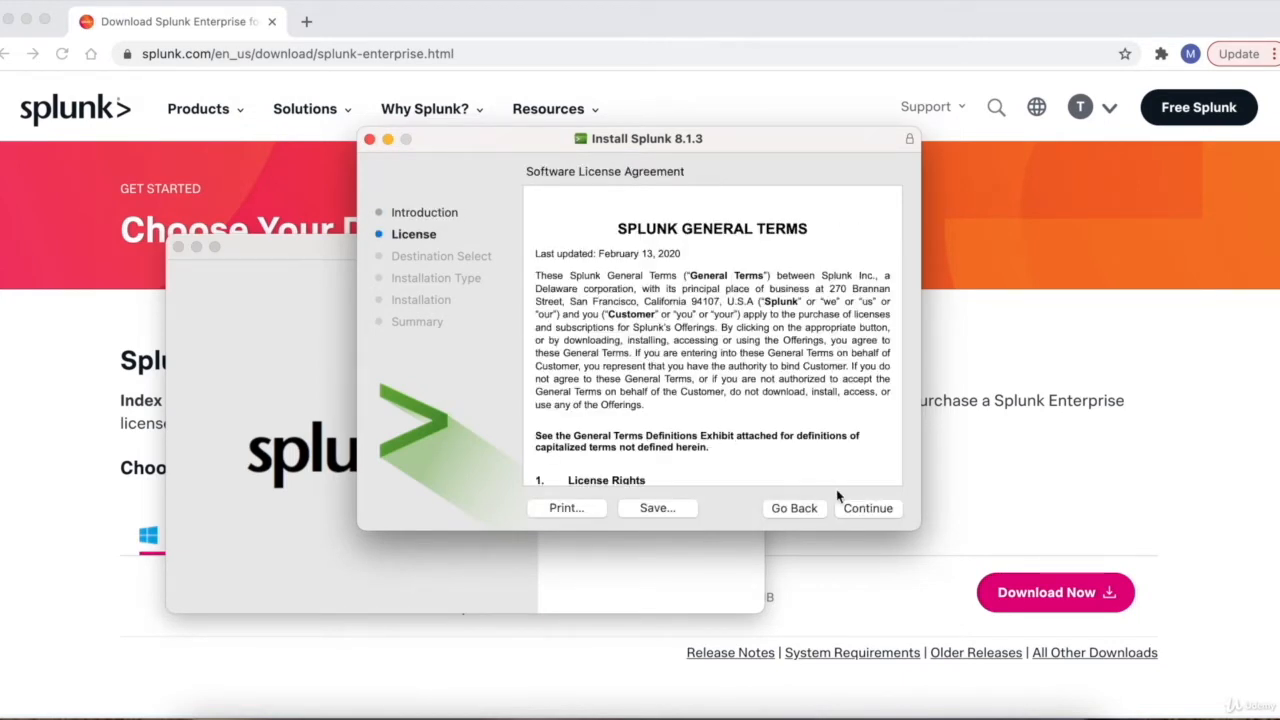
{"action": "left_click", "coordinate": [852, 507]}
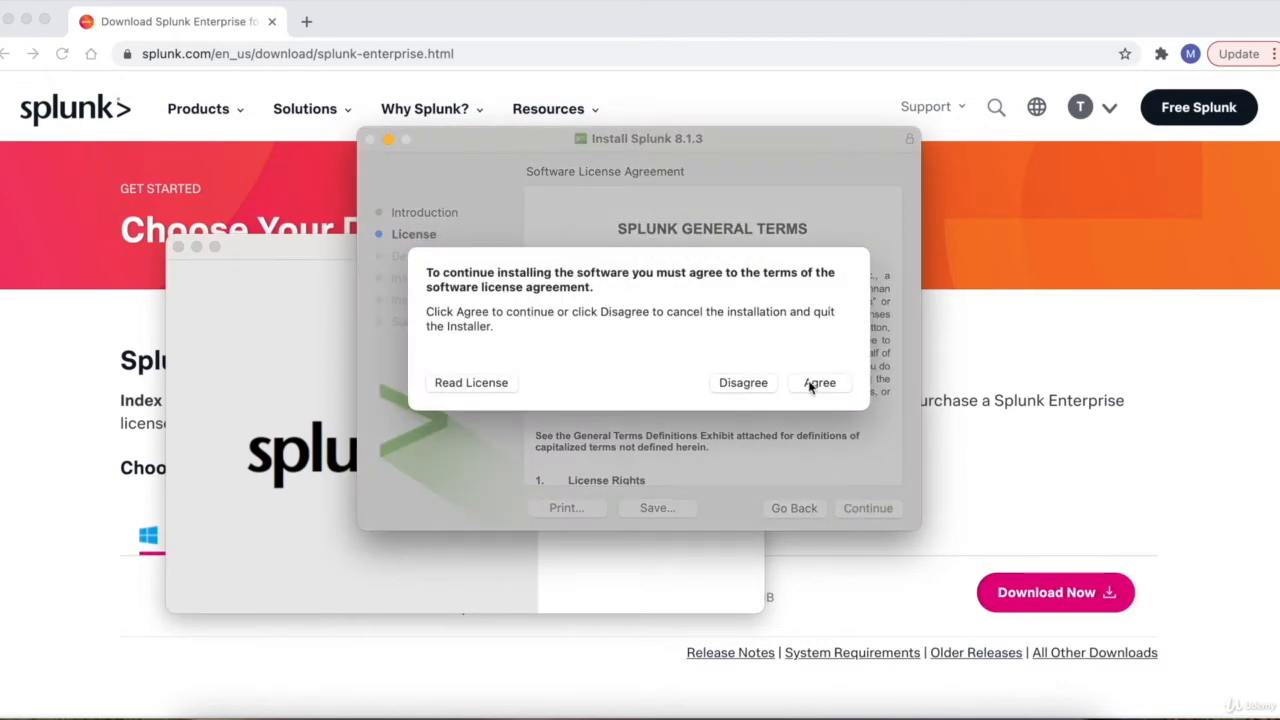
{"action": "left_click", "coordinate": [812, 388]}
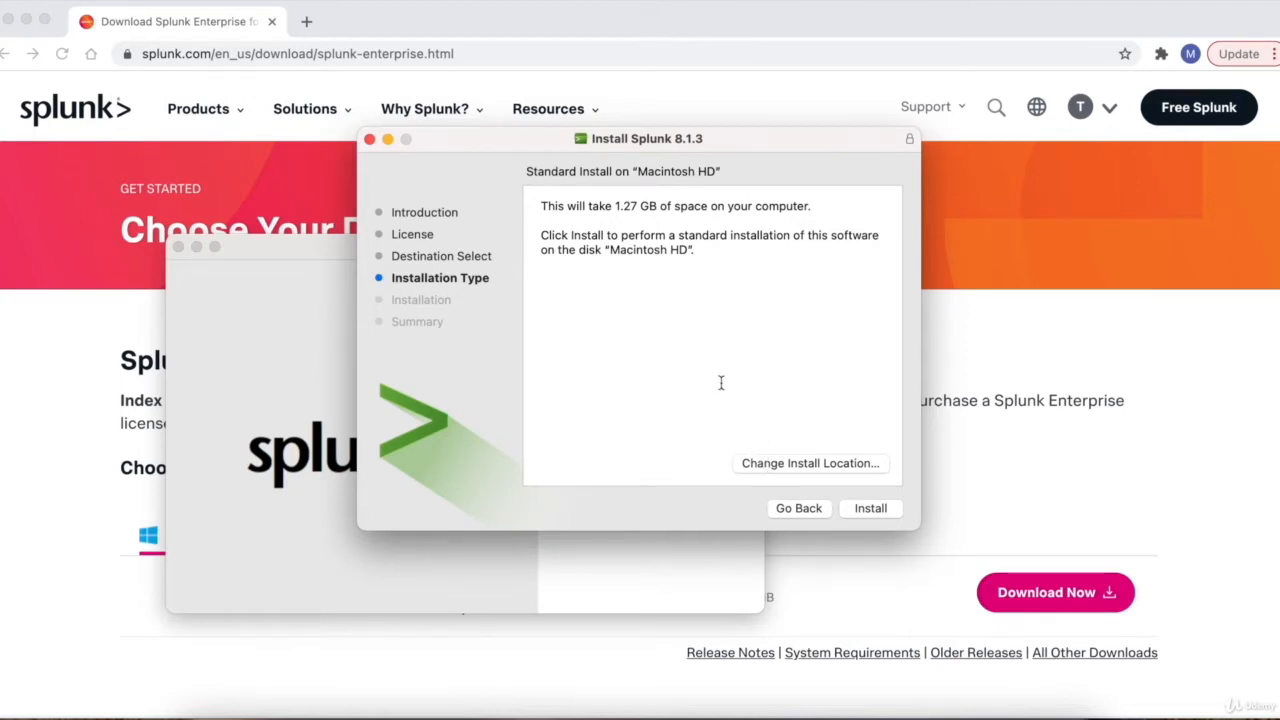
{"action": "left_click", "coordinate": [870, 510]}
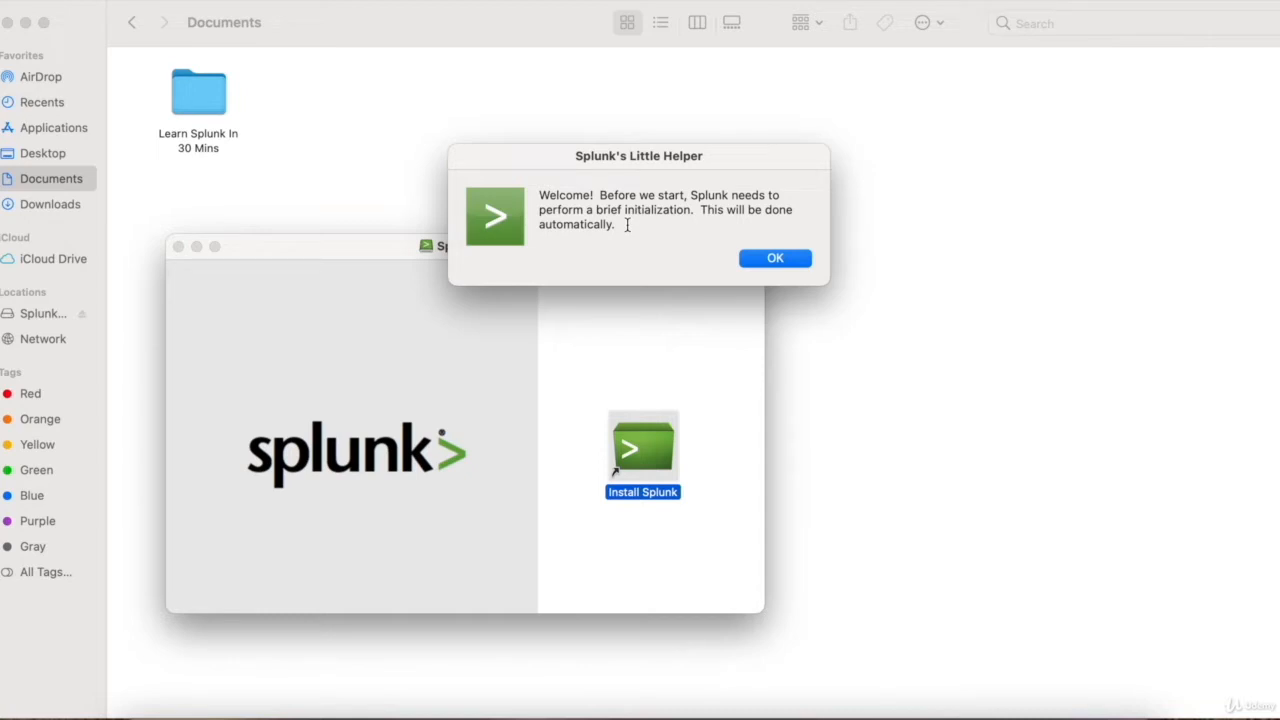
- Confirm the Little Helper welcome dialog so Splunk runs its initialization
{"action": "left_click", "coordinate": [756, 260]}
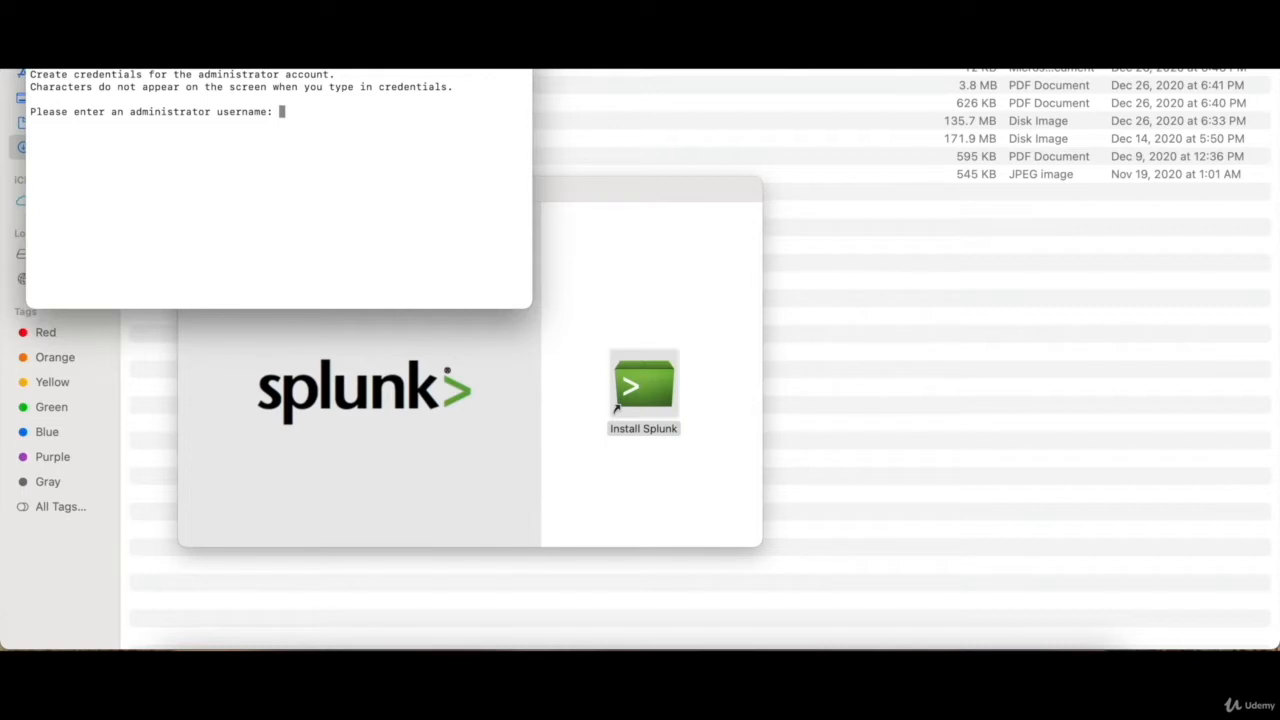
- Enter the administrator username, then set and confirm the password in Terminal
{"action": "type", "text": "hurdlej1"}
{"action": "key", "text": "Return"}
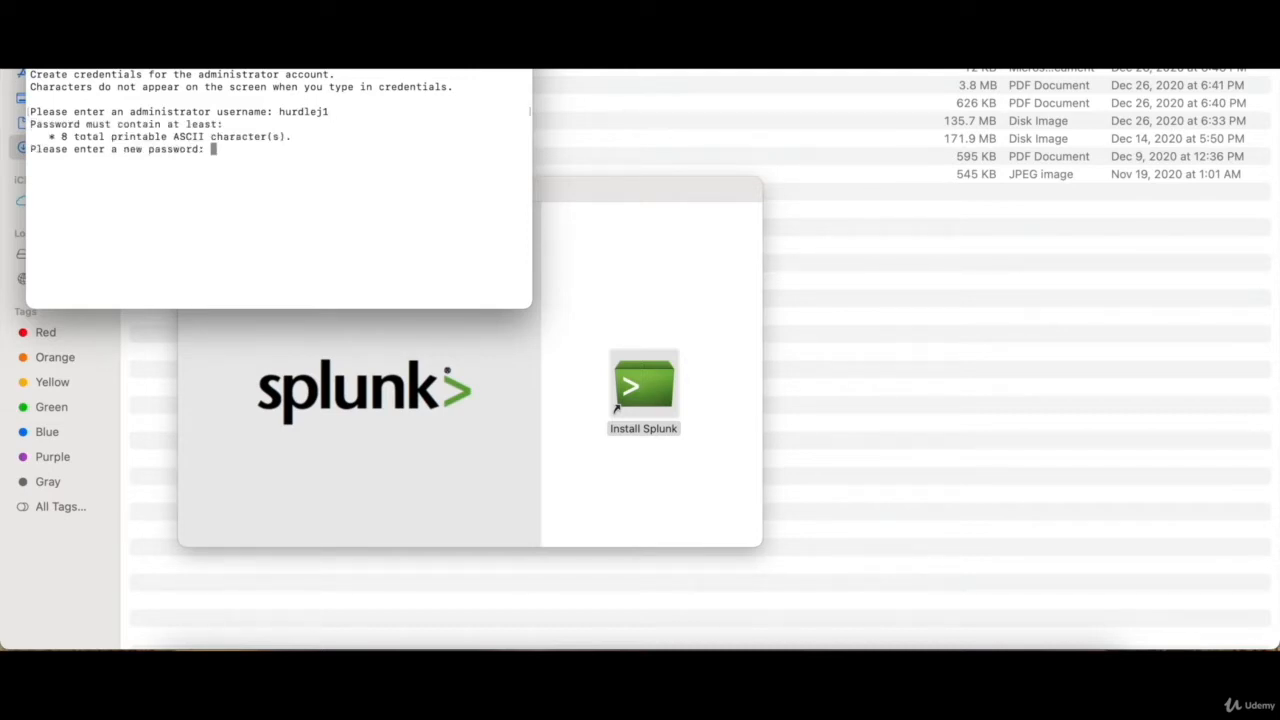
{"action": "key", "text": "Return"}
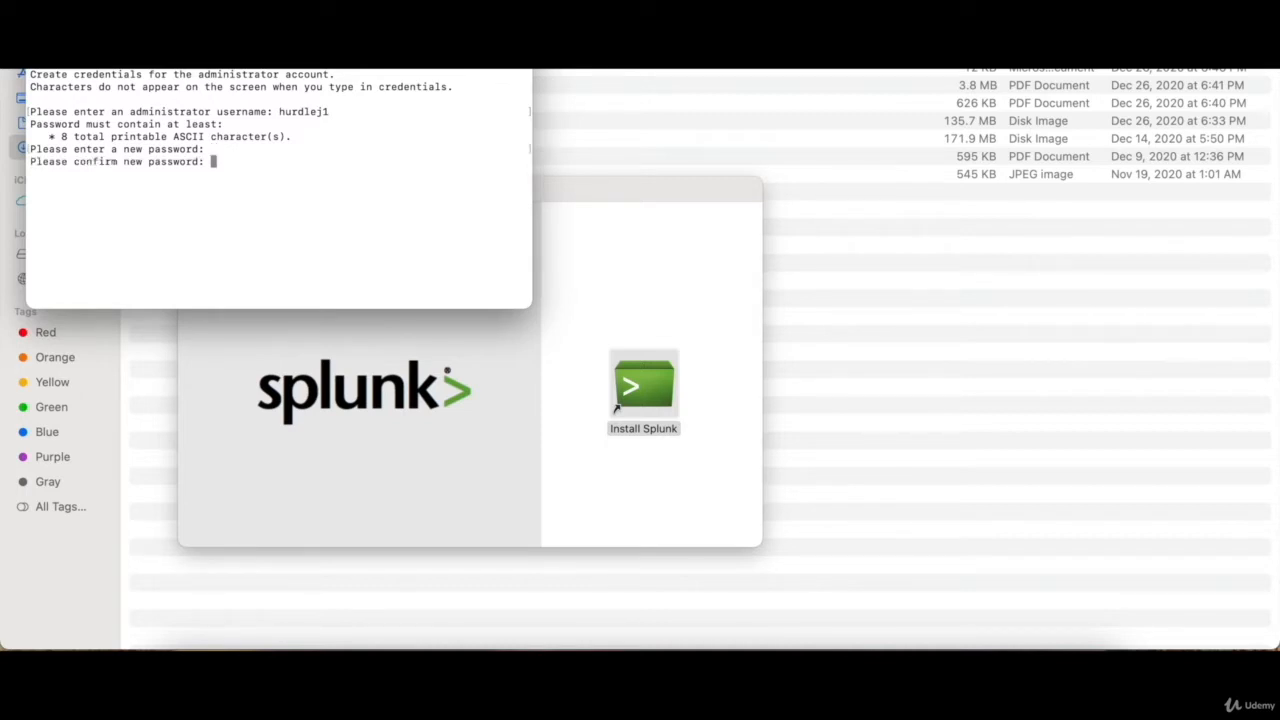
{"action": "key", "text": "Return"}
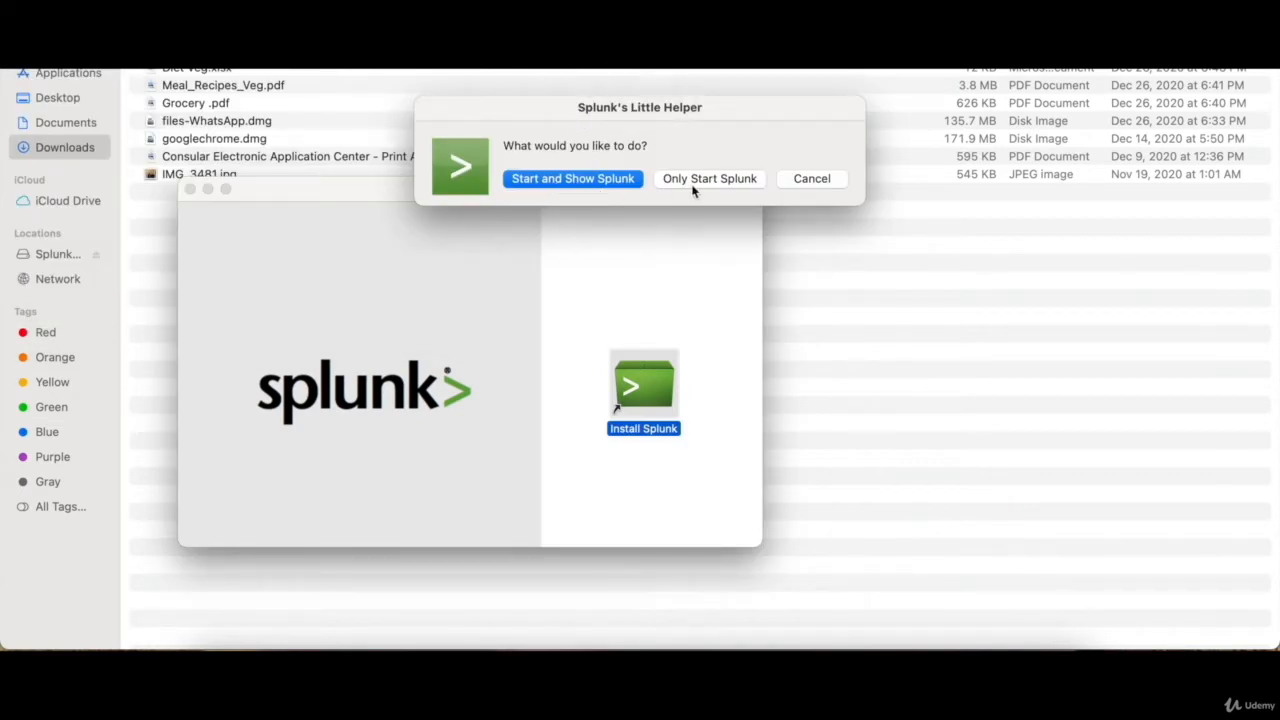
- Start Splunk and sign in at localhost:8000 with the administrator username and password
{"action": "left_click", "coordinate": [548, 182]}
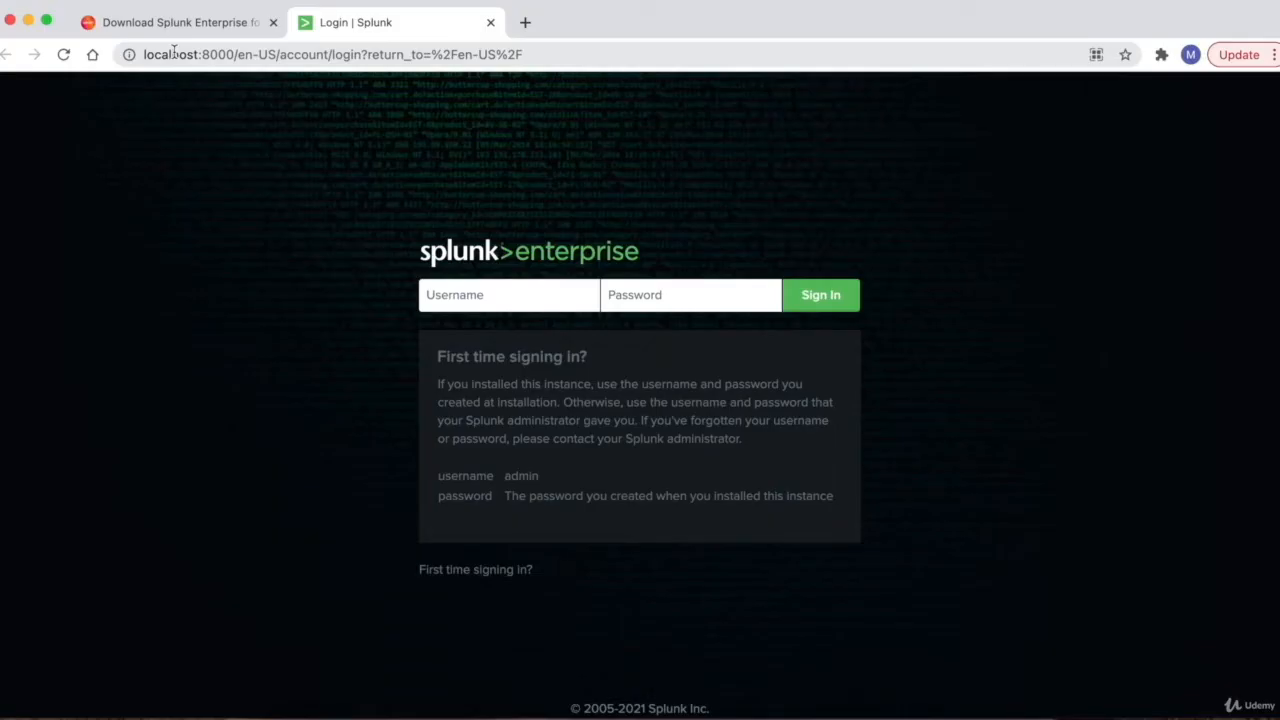
{"action": "double_click", "coordinate": [218, 54]}
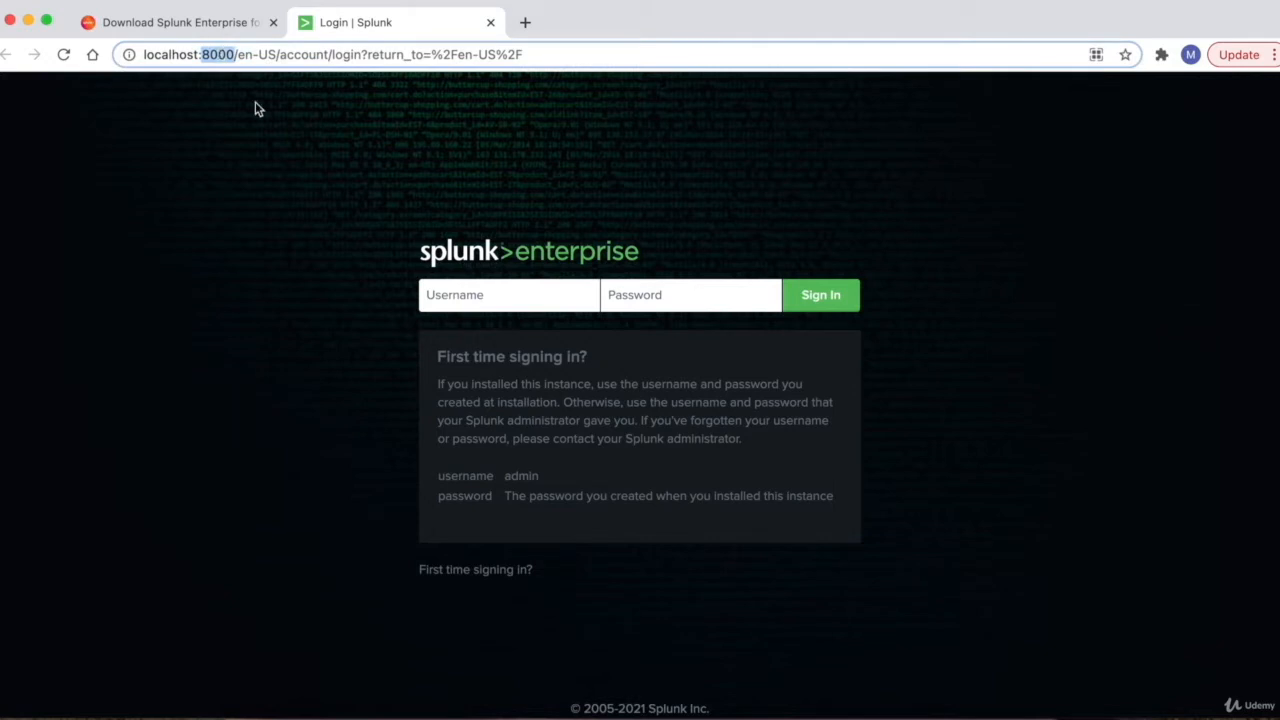
{"action": "left_click", "coordinate": [430, 294]}
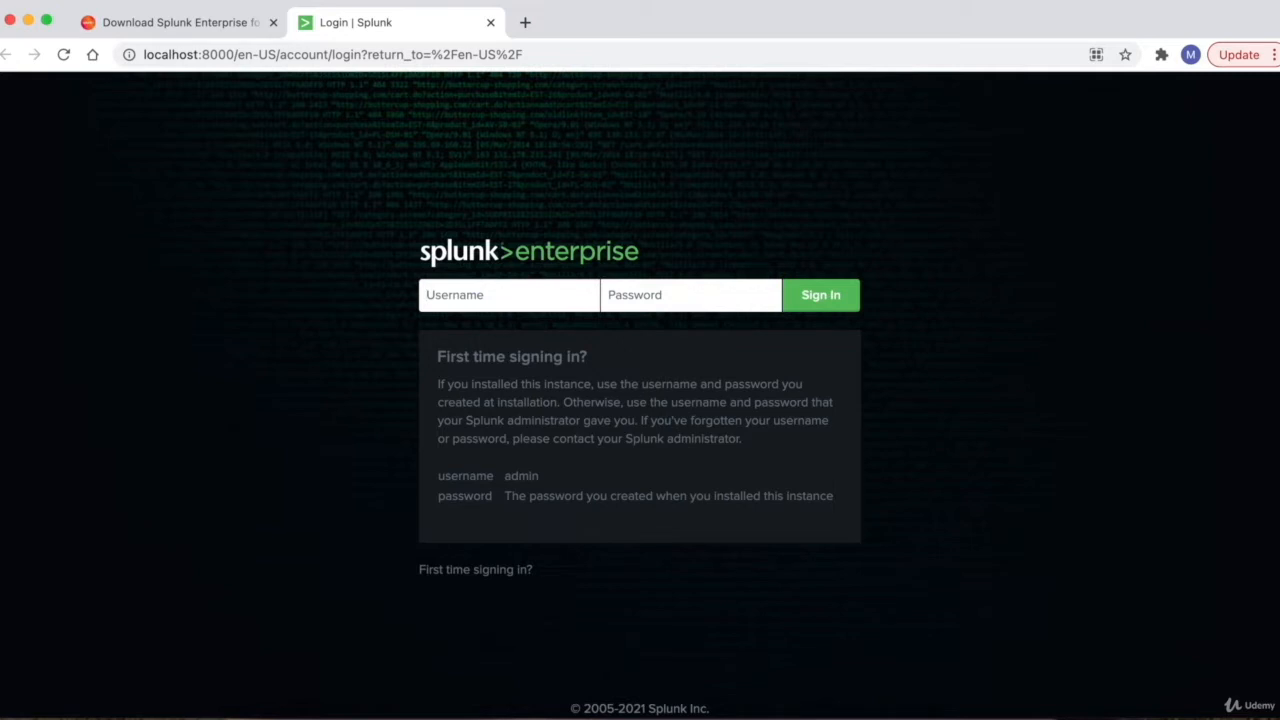
{"action": "type", "text": "hurdljej1"}
{"action": "key", "text": "Tab"}
{"action": "type", "text": "***********"}
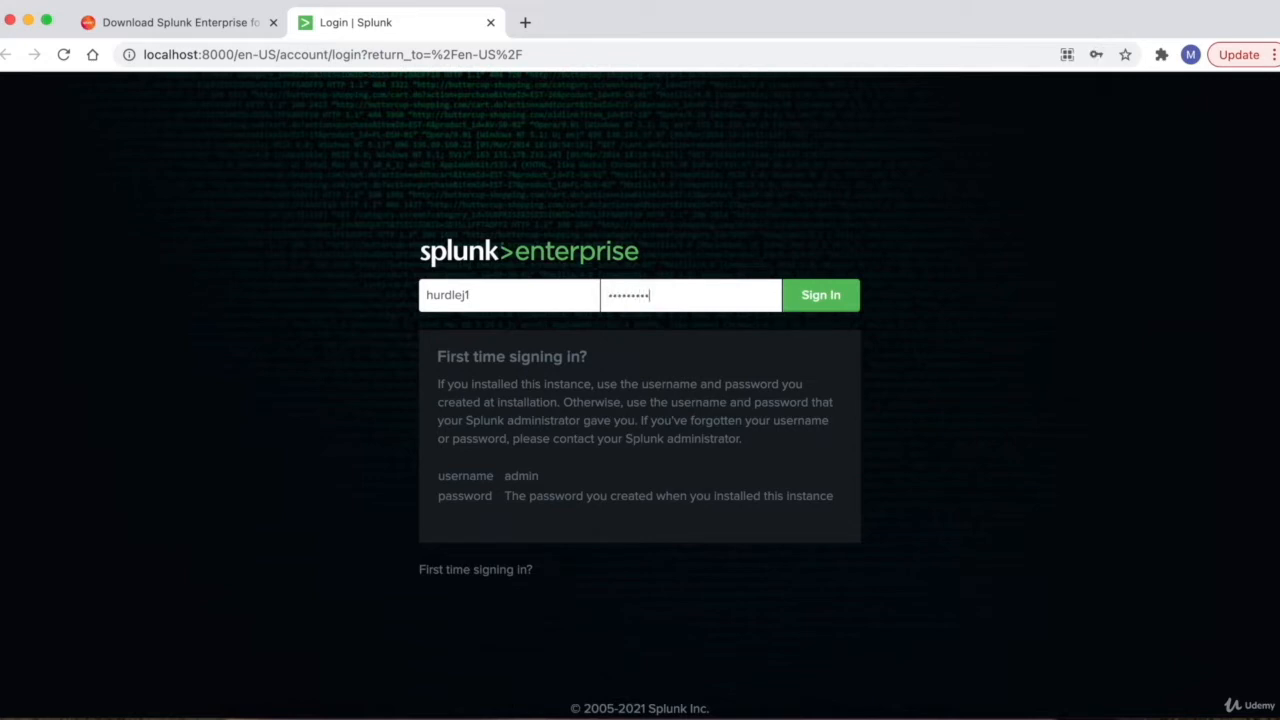
{"action": "key", "text": "Return"}
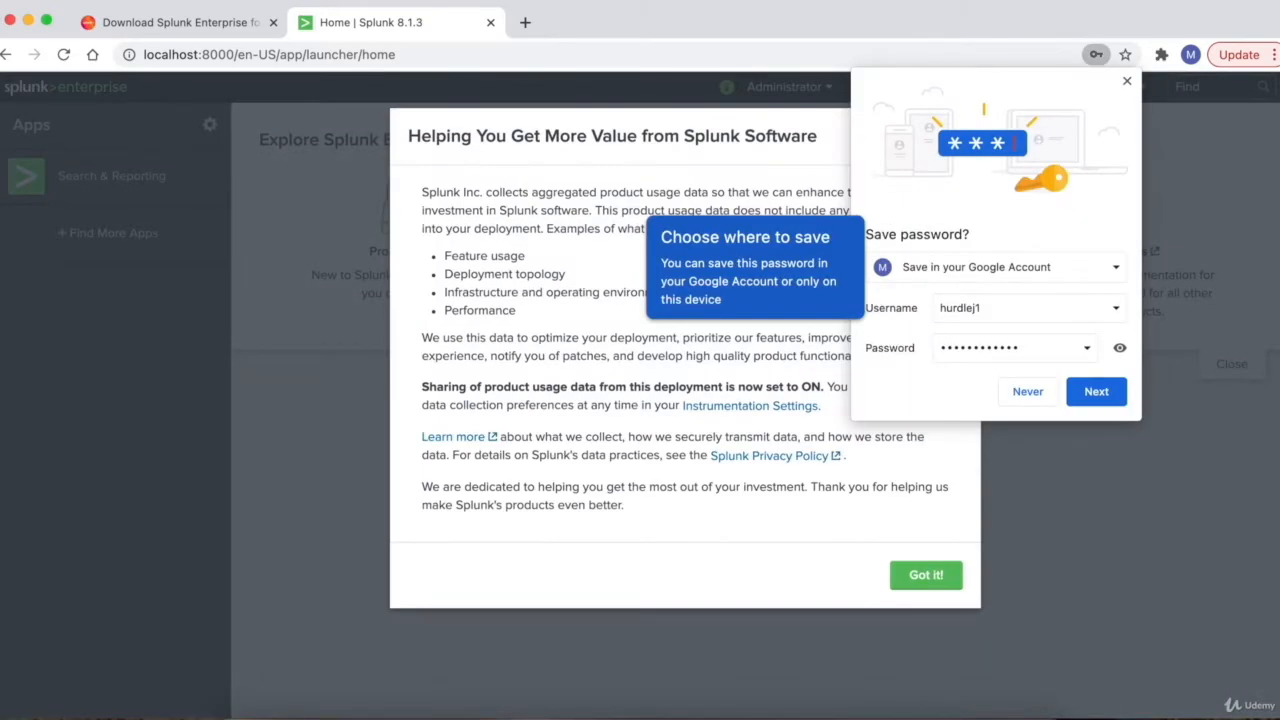
- Dismiss Chrome's save-password bubble and the usage-data notice, then launch Search & Reporting
{"action": "left_click", "coordinate": [1044, 392]}
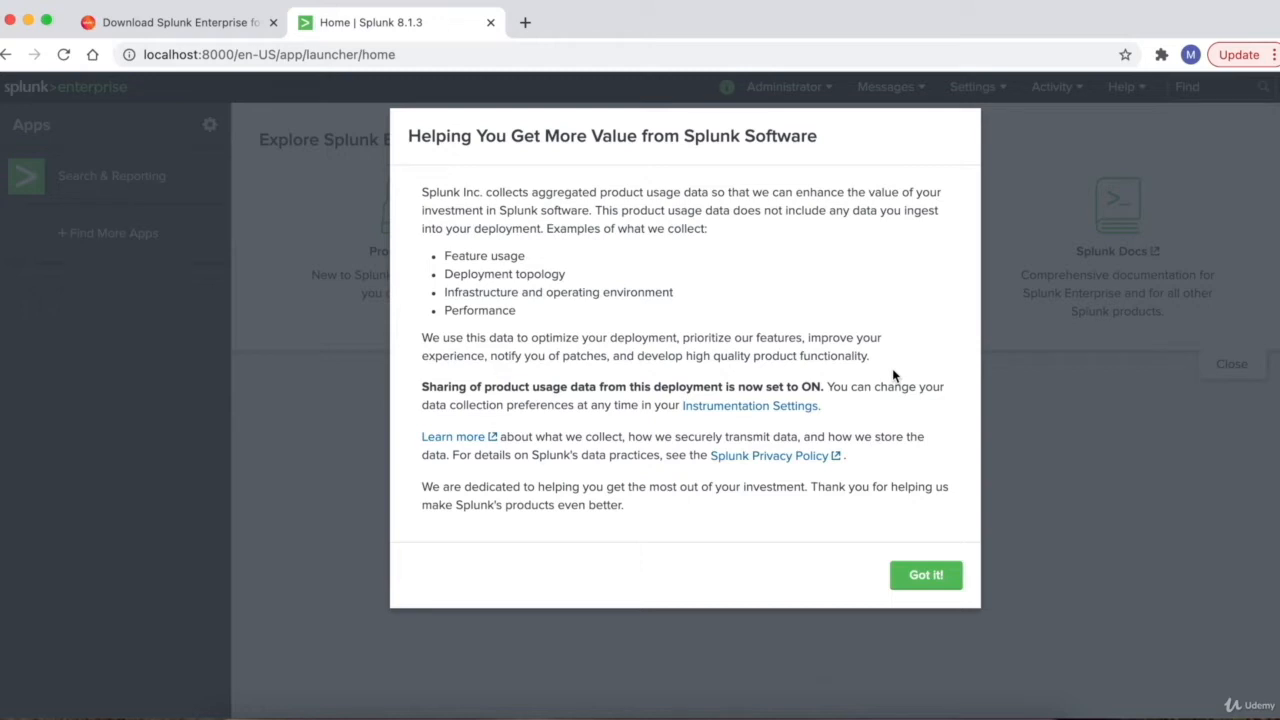
{"action": "left_click", "coordinate": [913, 575]}
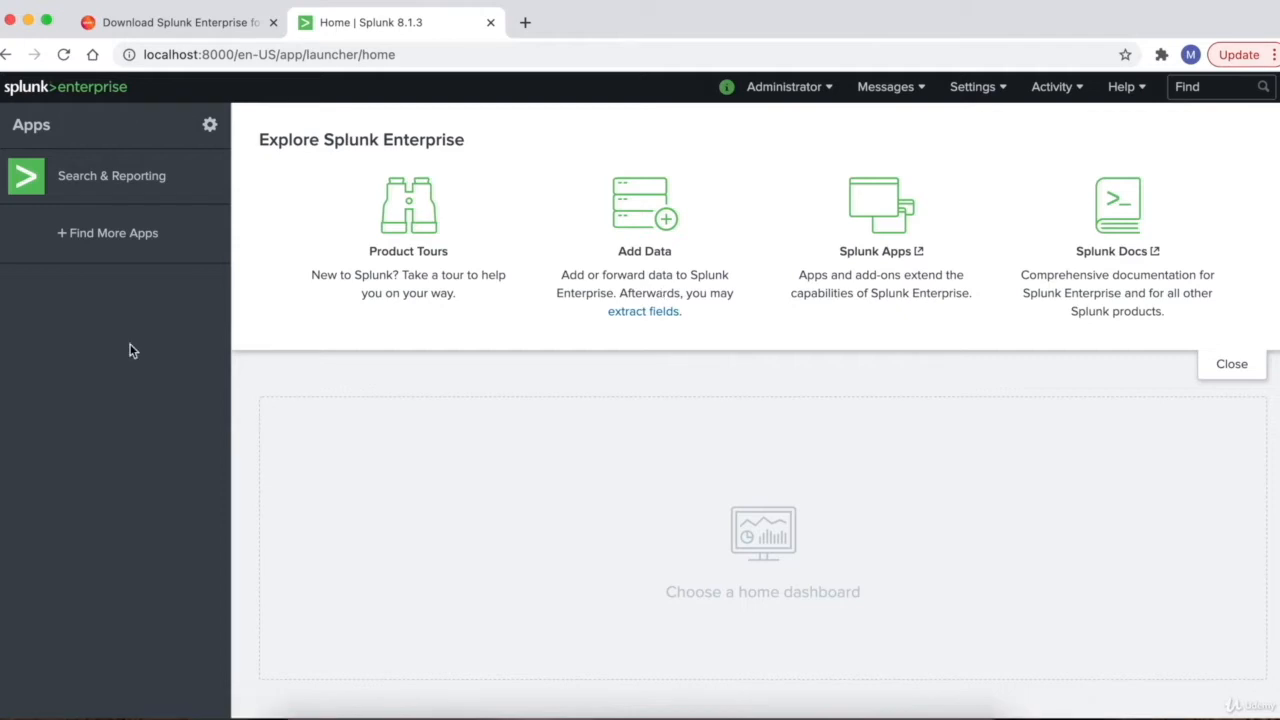
{"action": "left_click", "coordinate": [117, 178]}
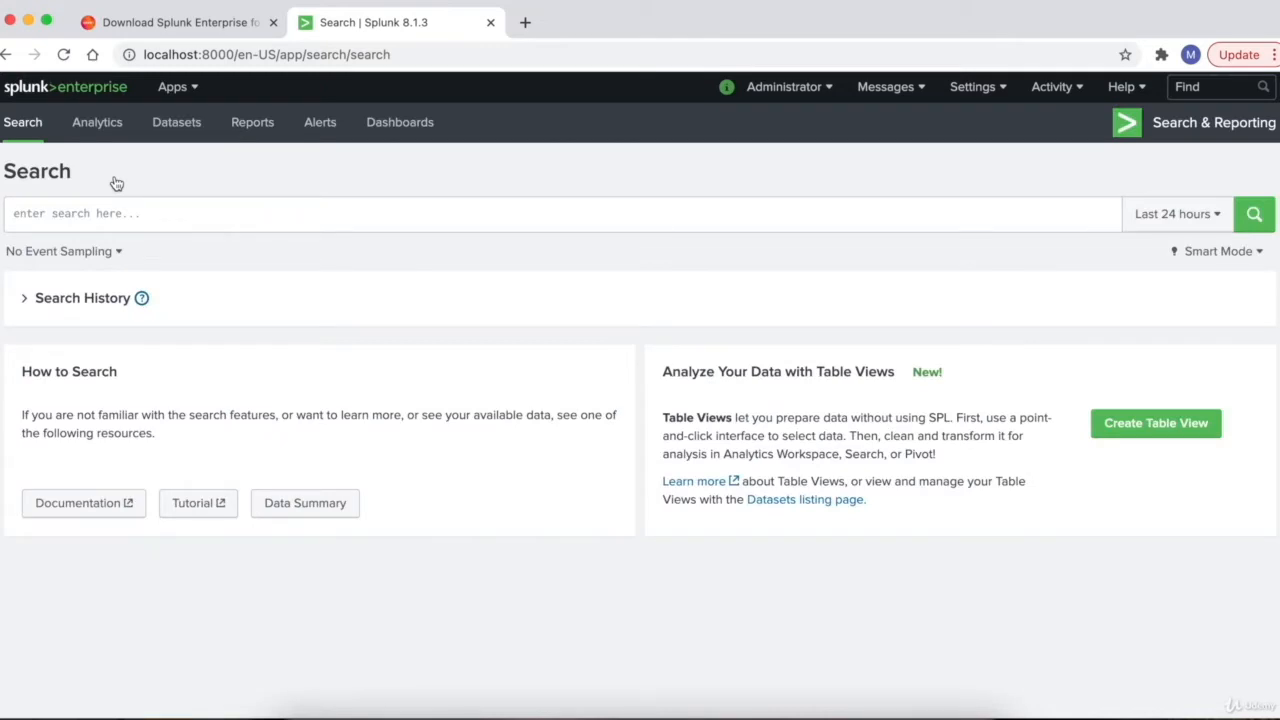
- Enter the keyword failure in the search bar, review the time range presets, then switch to Analytics
{"action": "left_click", "coordinate": [55, 210]}
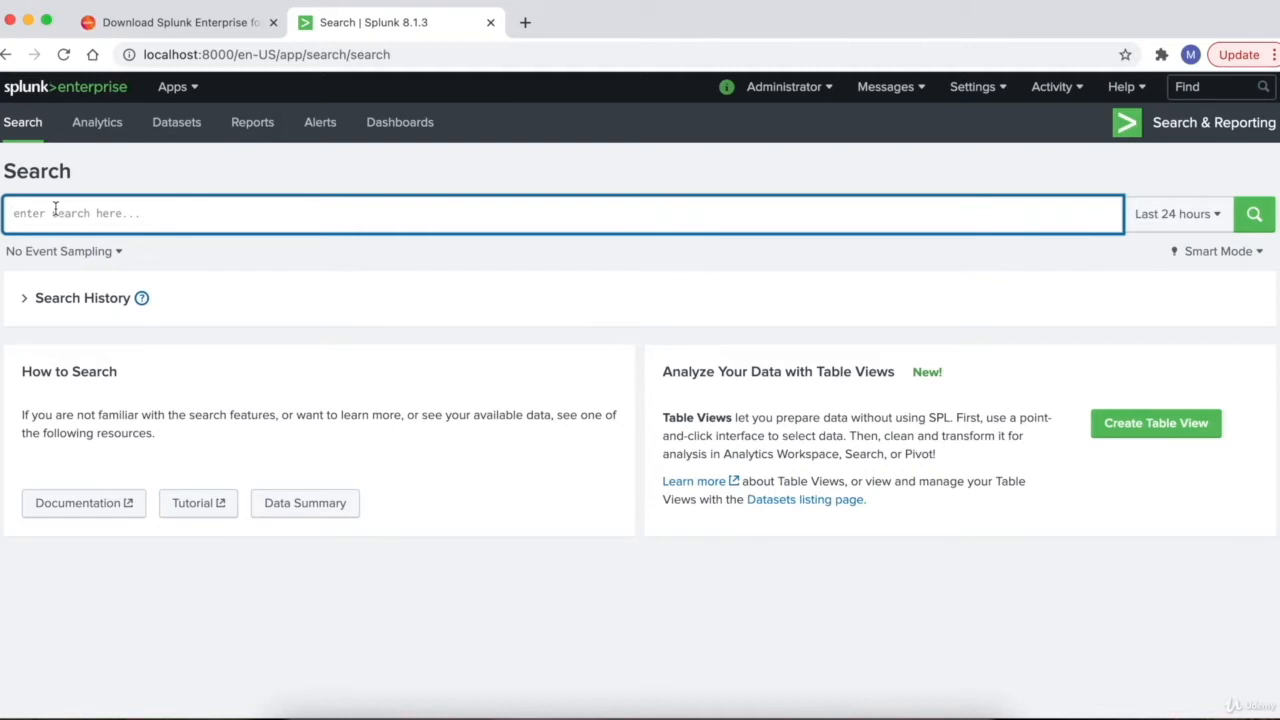
{"action": "type", "text": "*"}
{"action": "type", "text": "failure\""}
{"action": "left_click", "coordinate": [1171, 222]}
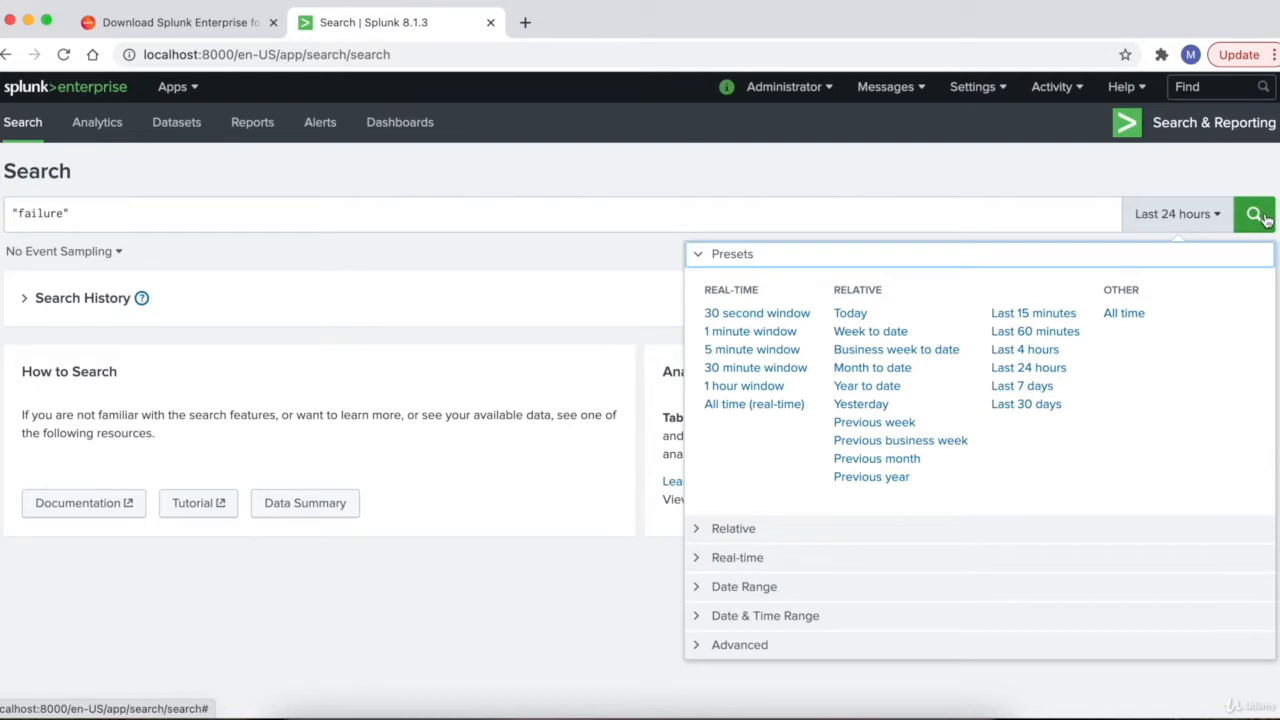
{"action": "left_click", "coordinate": [912, 213]}
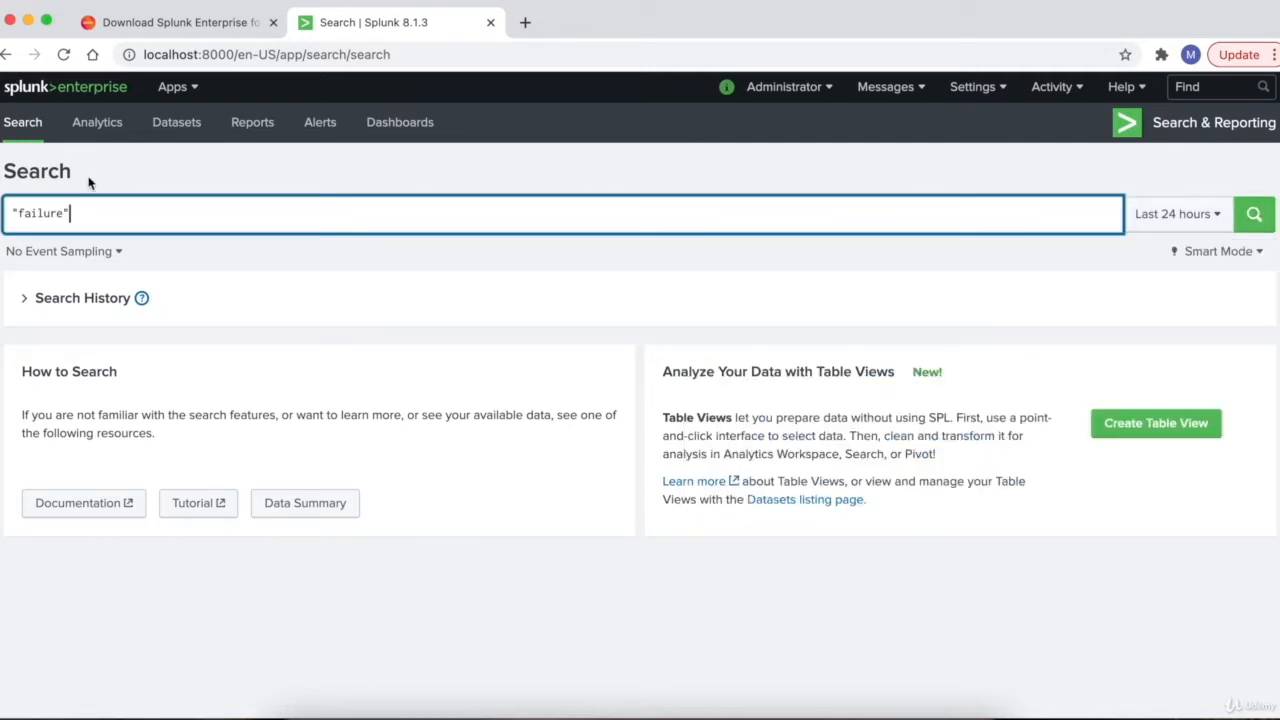
{"action": "left_click", "coordinate": [99, 127]}
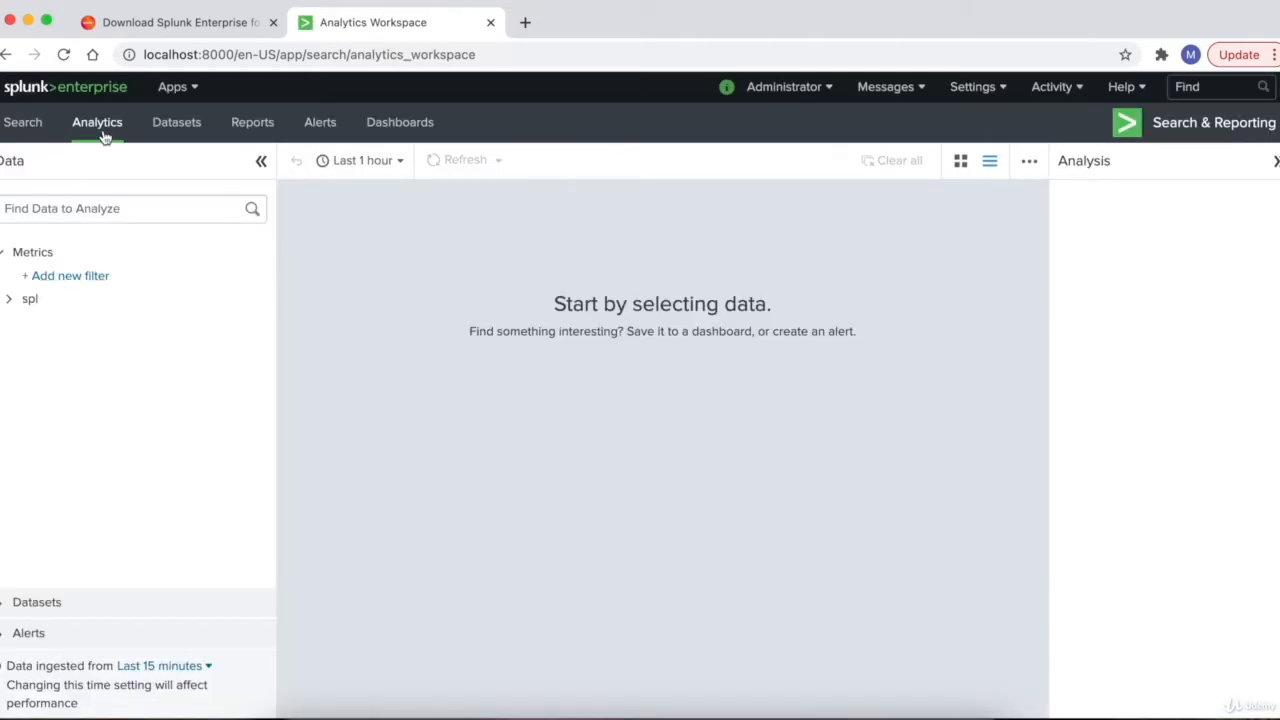
- Browse the Datasets listing in Search & Reporting
{"action": "left_click", "coordinate": [178, 130]}
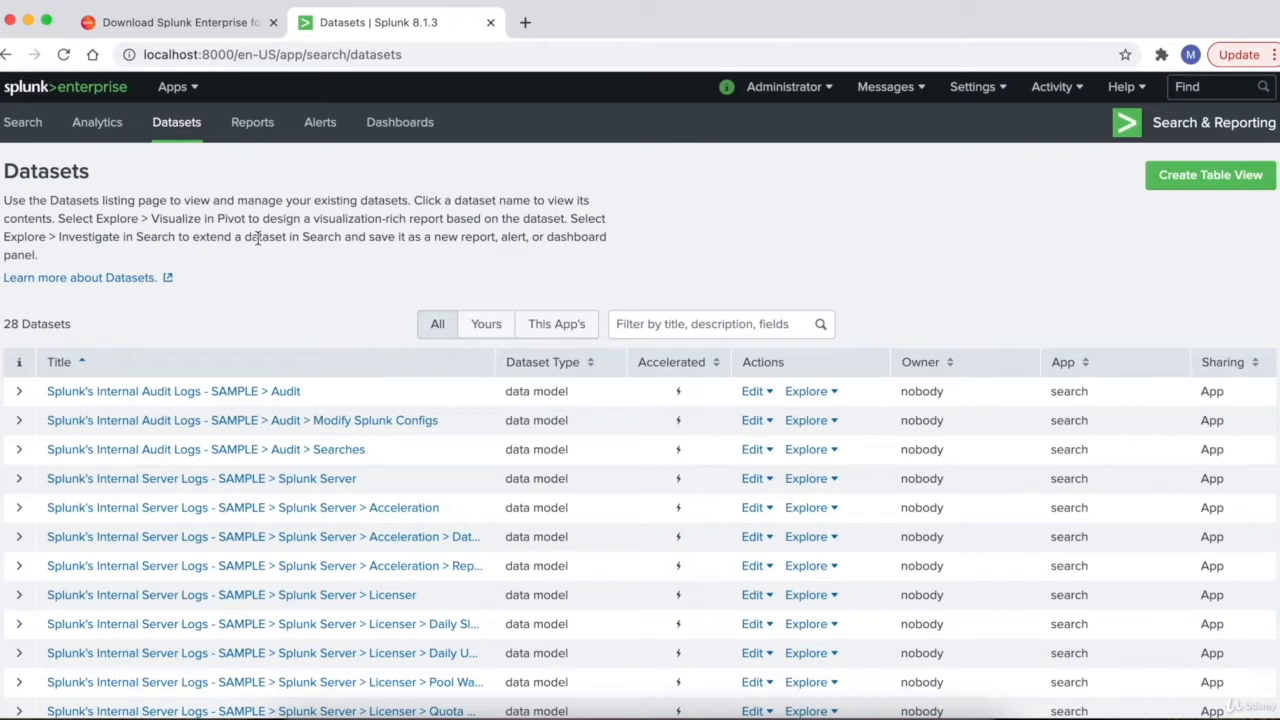
{"action": "scroll", "coordinate": [338, 218], "scroll_direction": "down", "scroll_amount": 1}
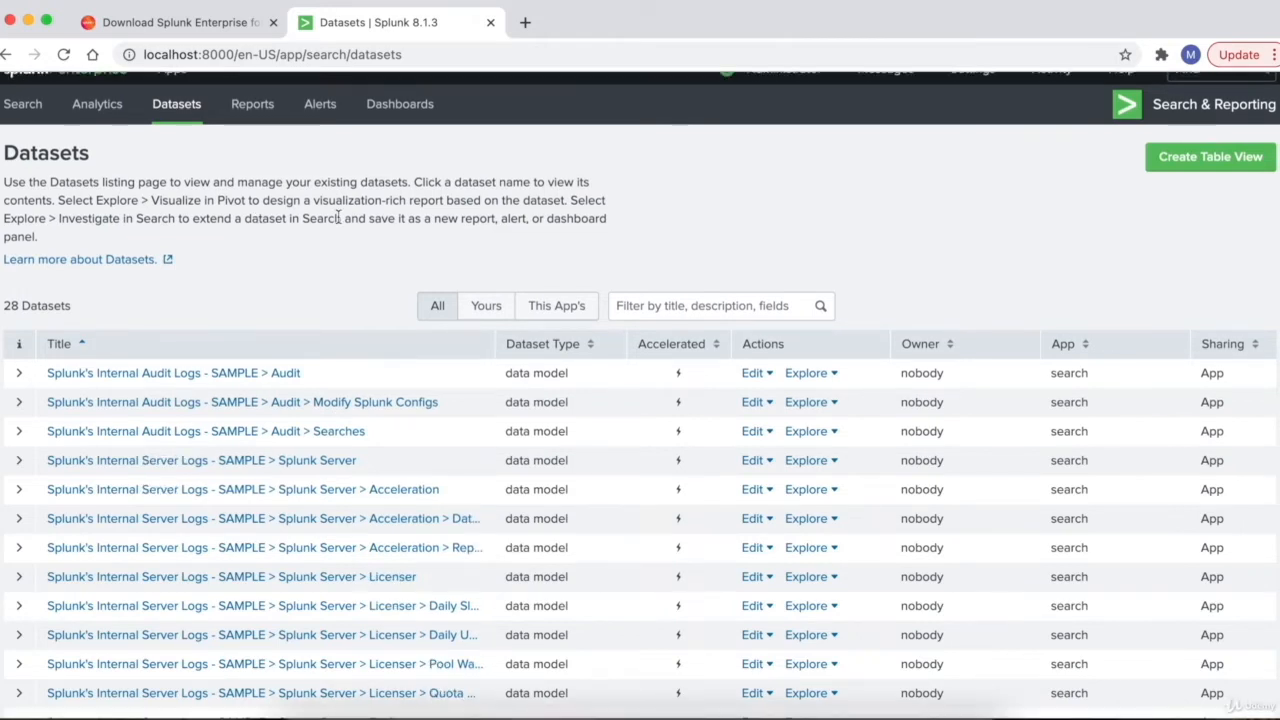
{"action": "scroll", "coordinate": [338, 218], "scroll_direction": "down", "scroll_amount": 3}
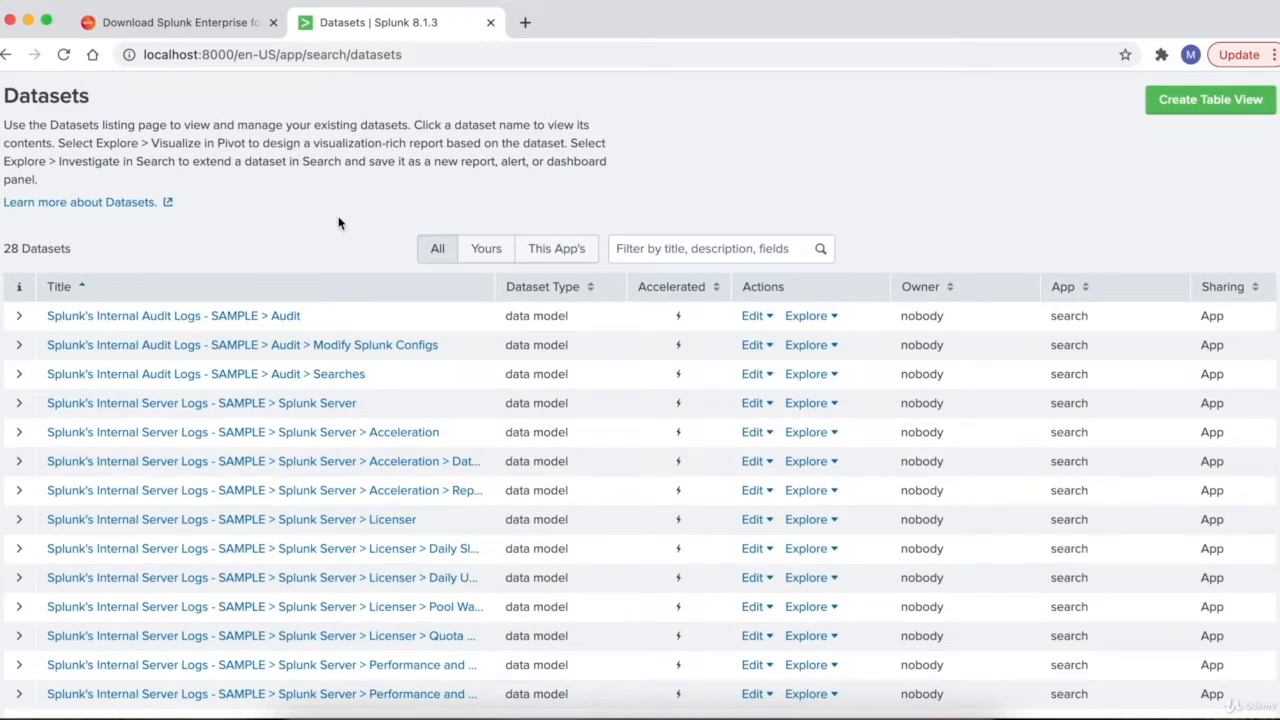
{"action": "scroll", "coordinate": [338, 222], "scroll_direction": "up", "scroll_amount": 3}
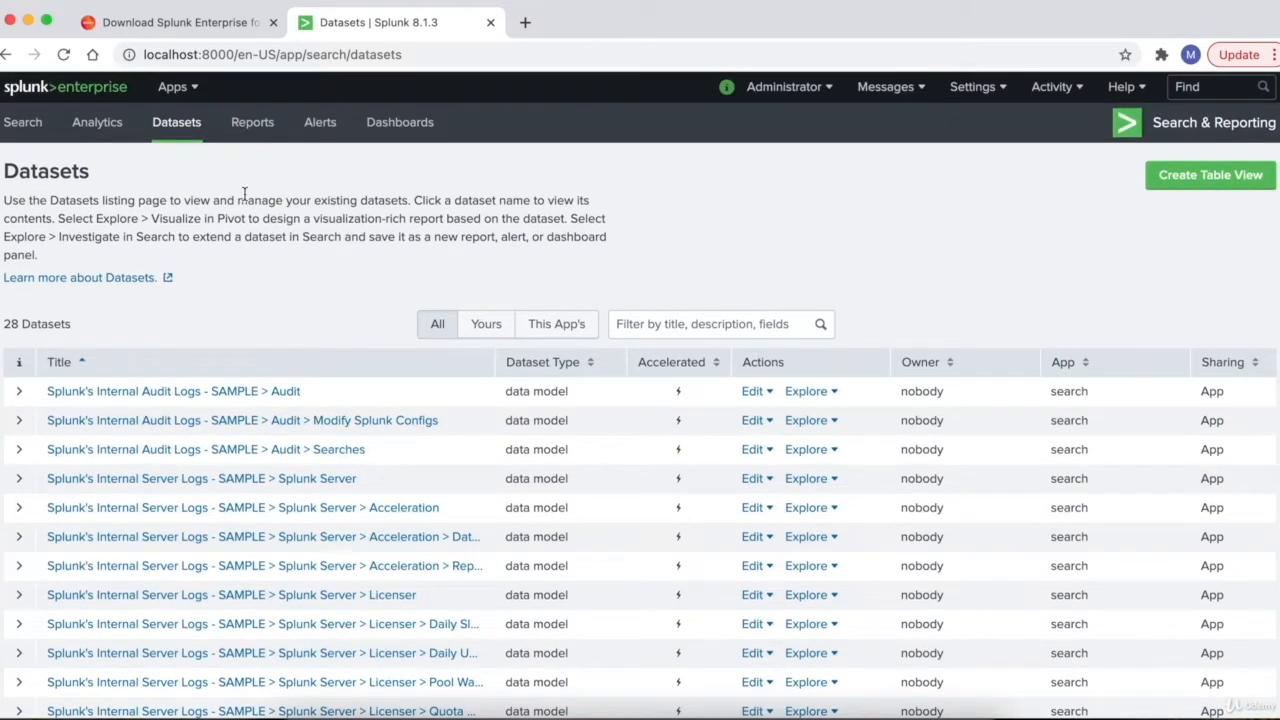
- Look over the Reports, Alerts and Dashboards listings, then go back Home
{"action": "left_click", "coordinate": [254, 123]}
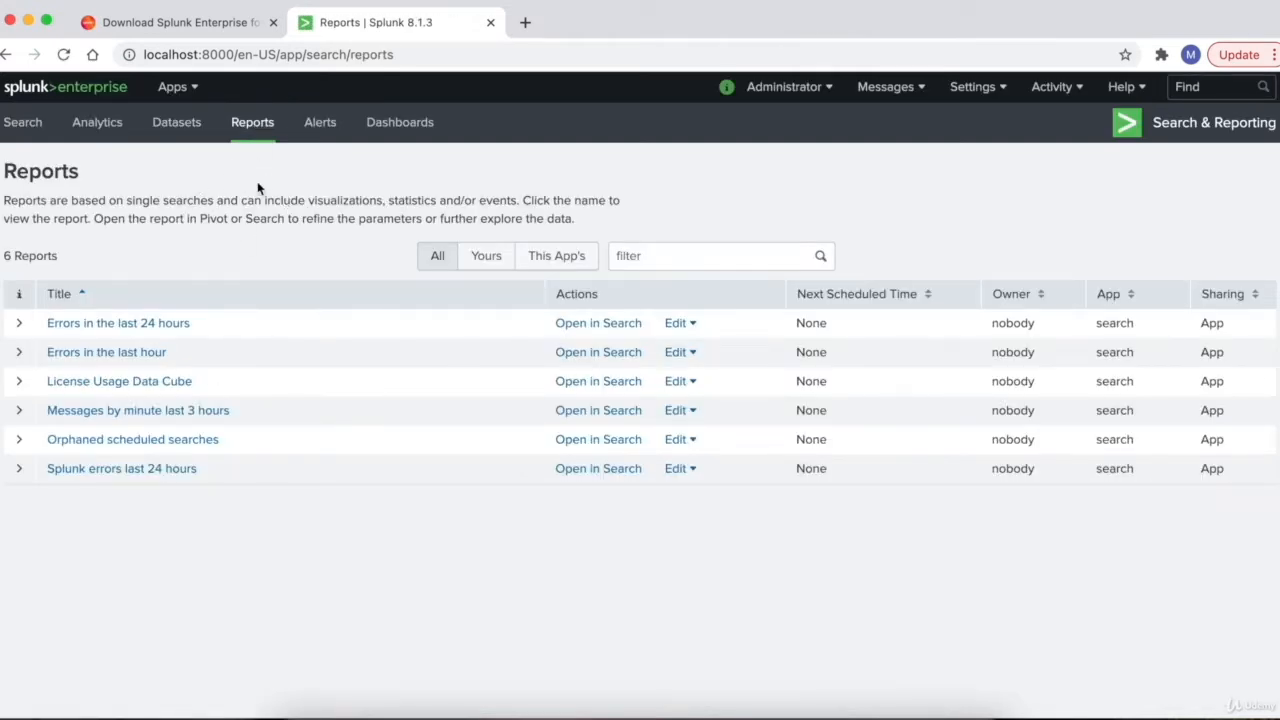
{"action": "left_click", "coordinate": [321, 130]}
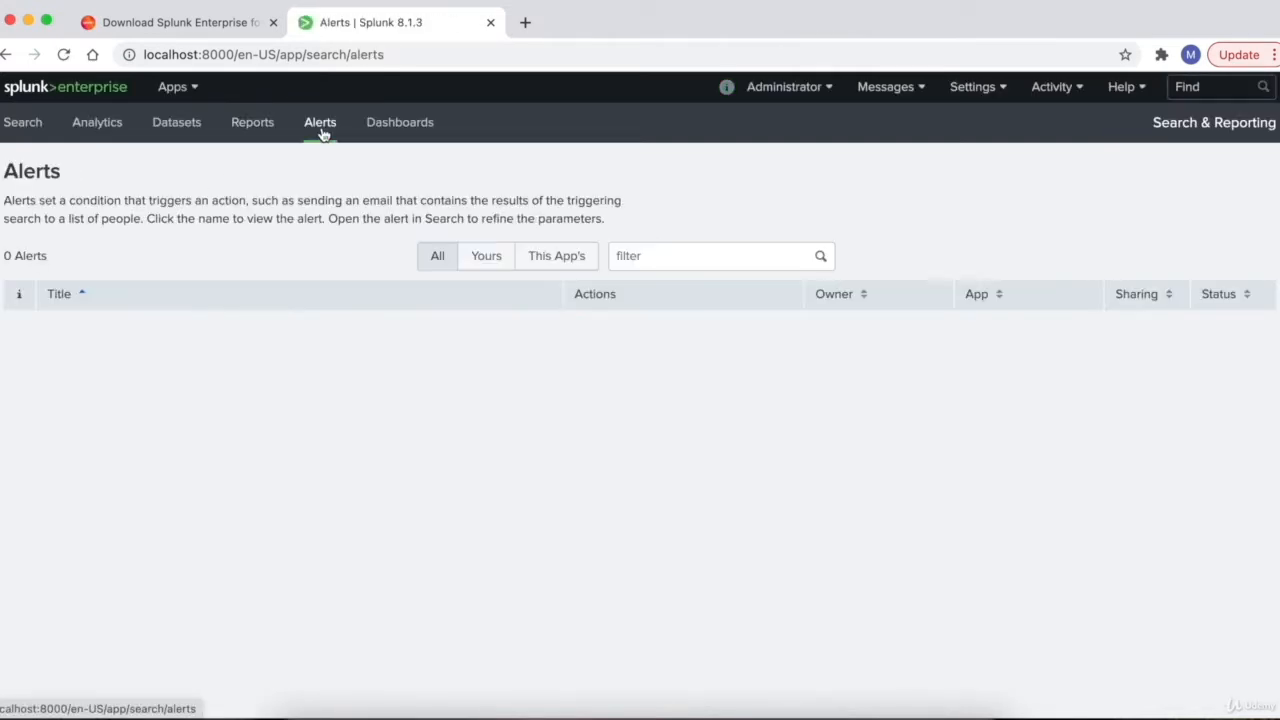
{"action": "left_click", "coordinate": [395, 138]}
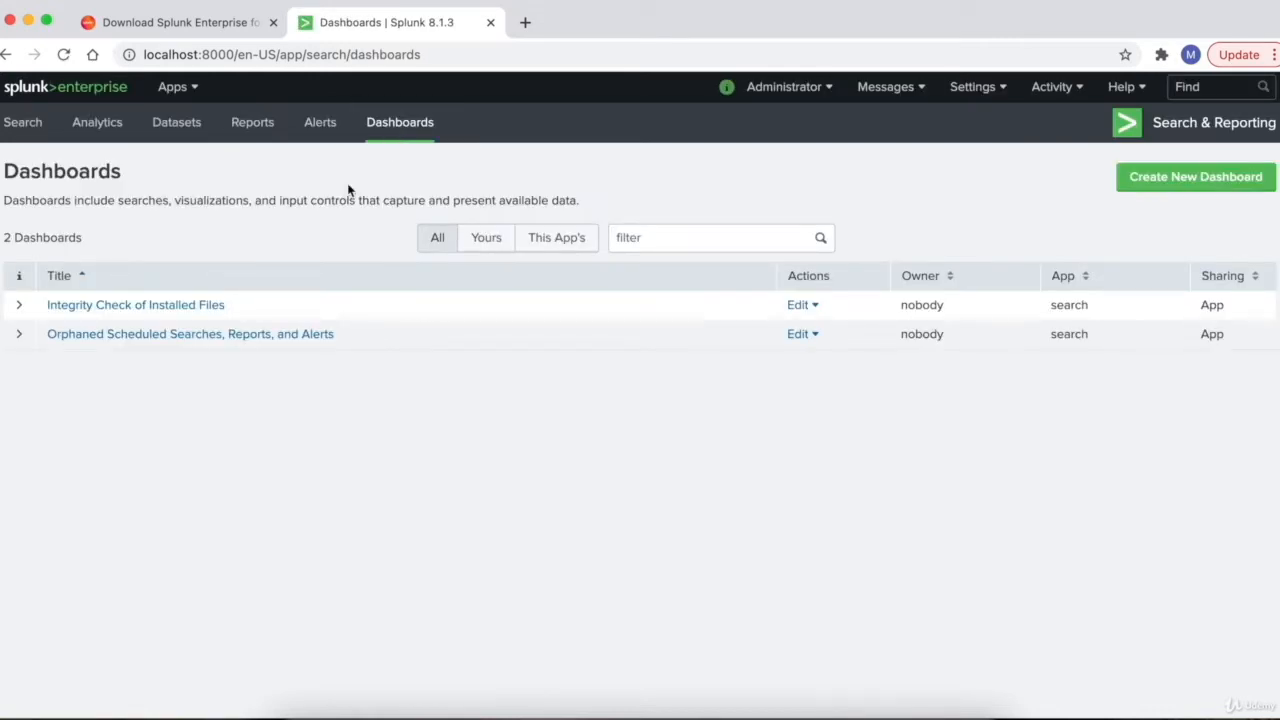
{"action": "left_click", "coordinate": [51, 93]}
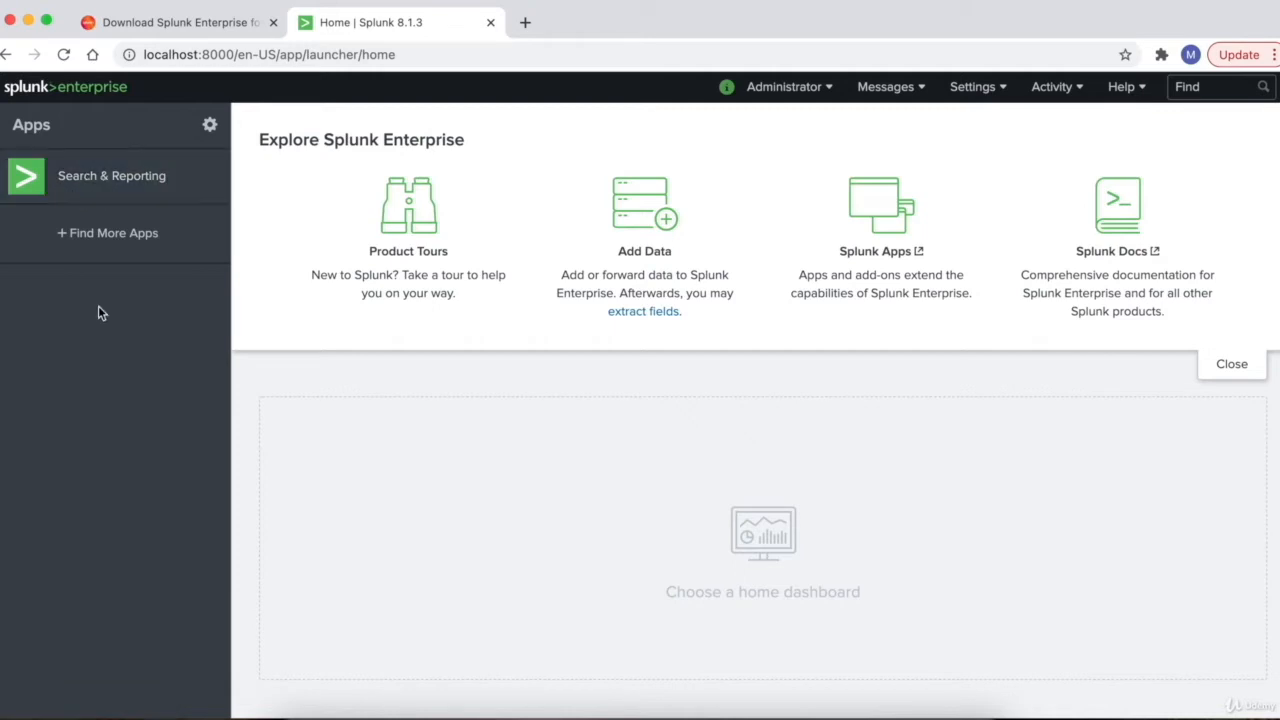
- Create a new dashboard titled 'Real Time Monitoring SIT' from Search & Reporting's Dashboards page
{"action": "left_click", "coordinate": [91, 184]}
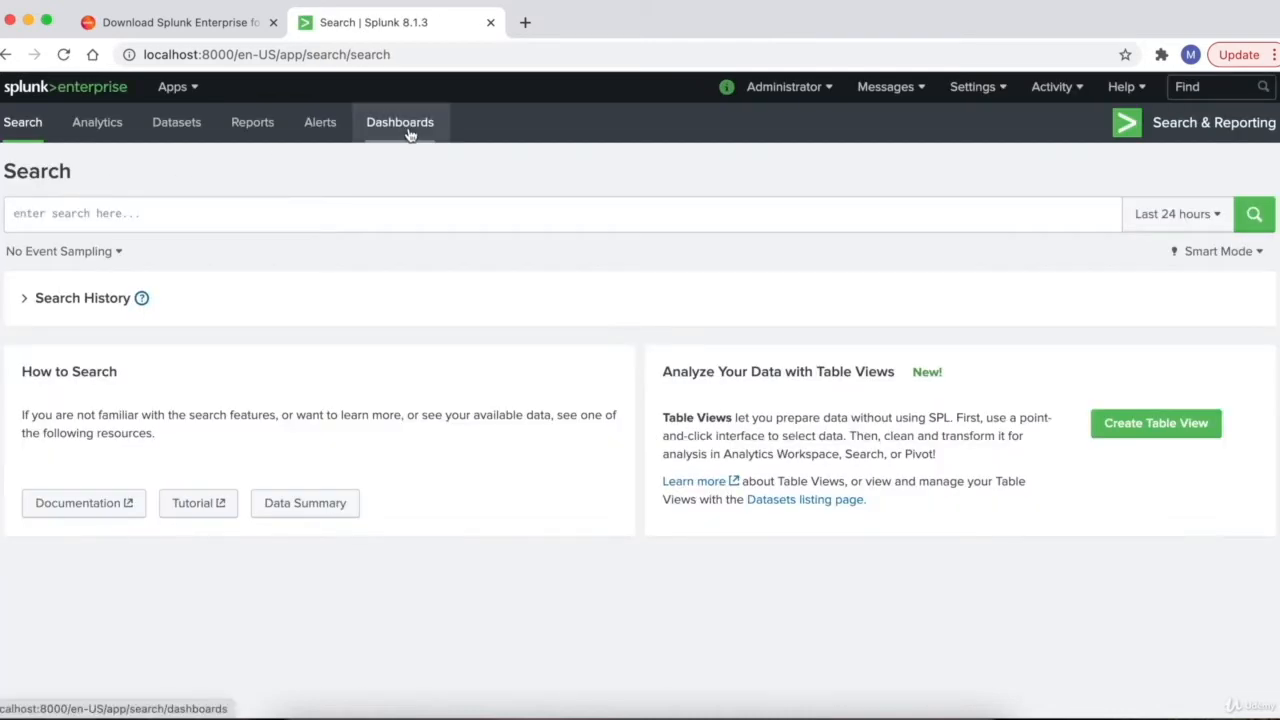
{"action": "left_click", "coordinate": [405, 128]}
{"action": "left_click", "coordinate": [1198, 180]}
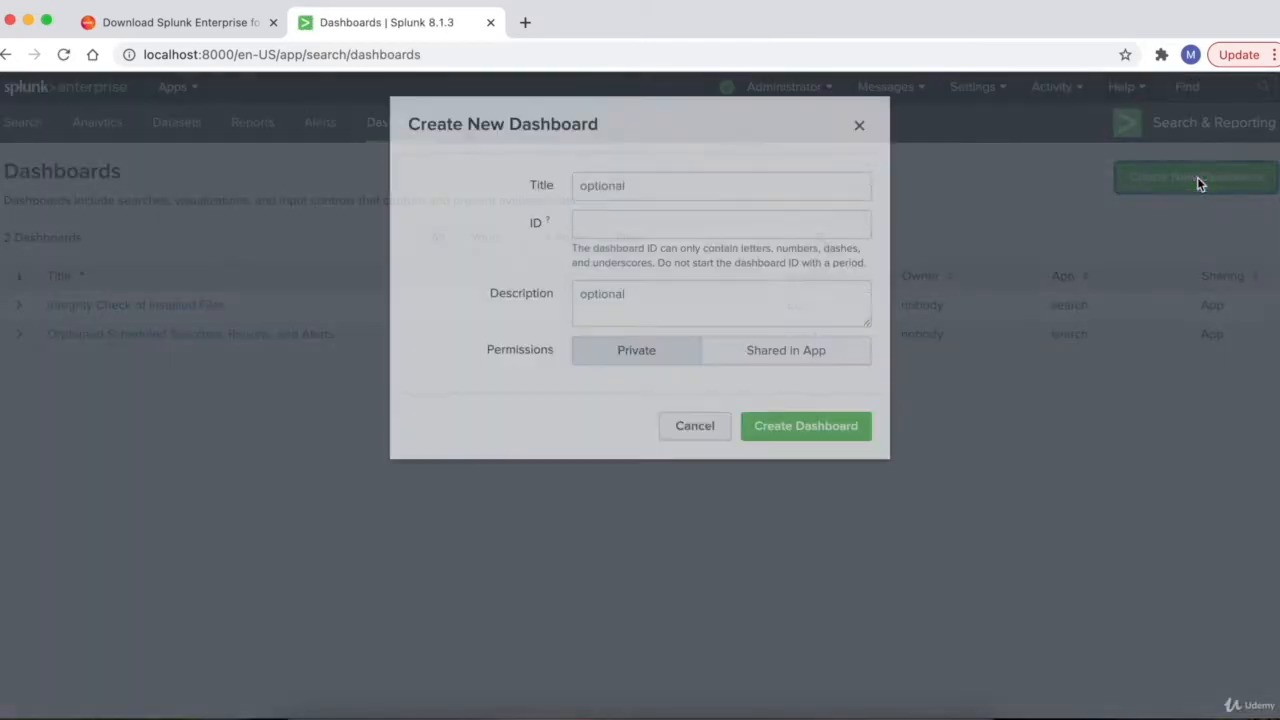
{"action": "left_click", "coordinate": [806, 198]}
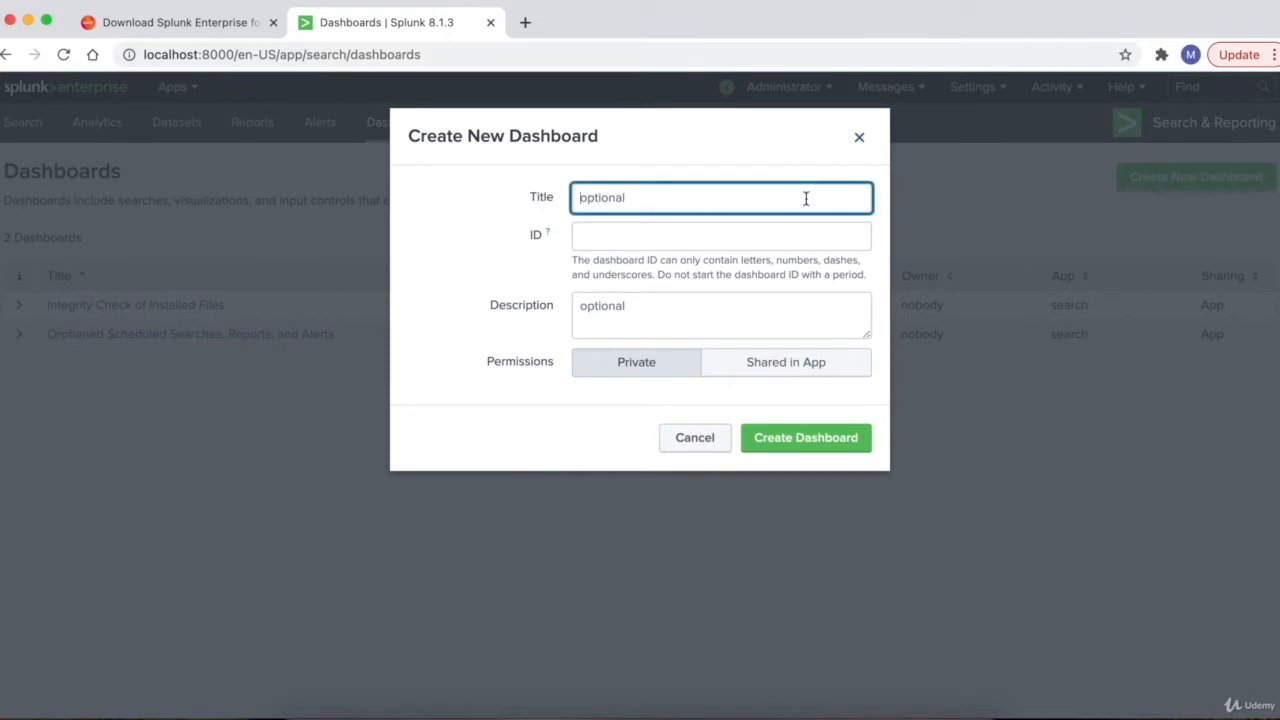
{"action": "type", "text": "Real Time Monitoring"}
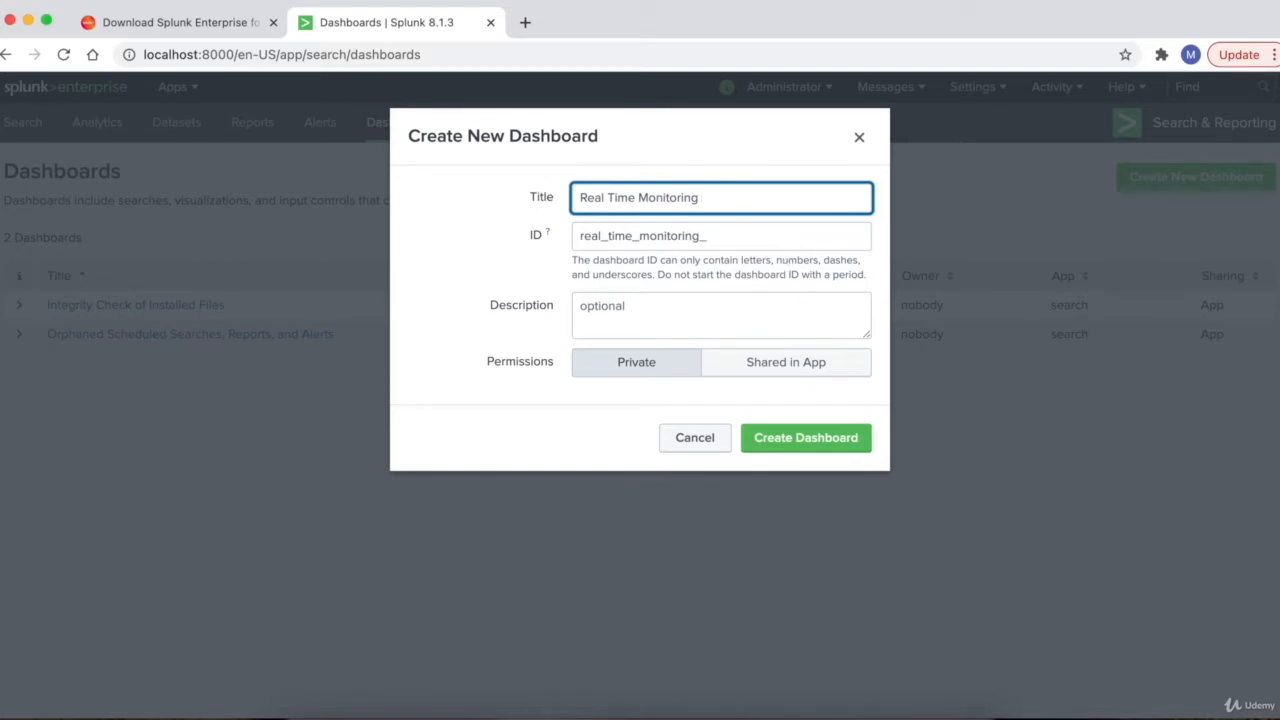
{"action": "type", "text": " SIT"}
{"action": "left_click", "coordinate": [786, 446]}
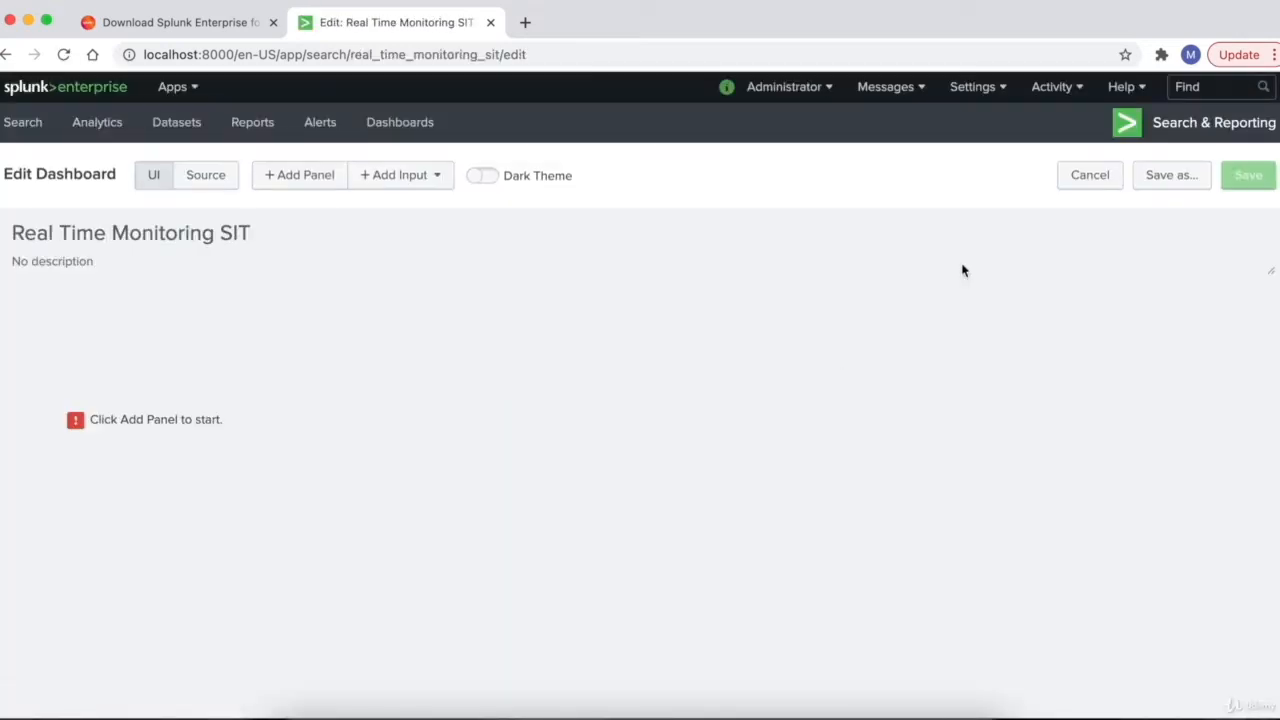
- Leave the description unchanged, exit edit mode without panels, and return to the Dashboards list
{"action": "left_click", "coordinate": [1009, 255]}
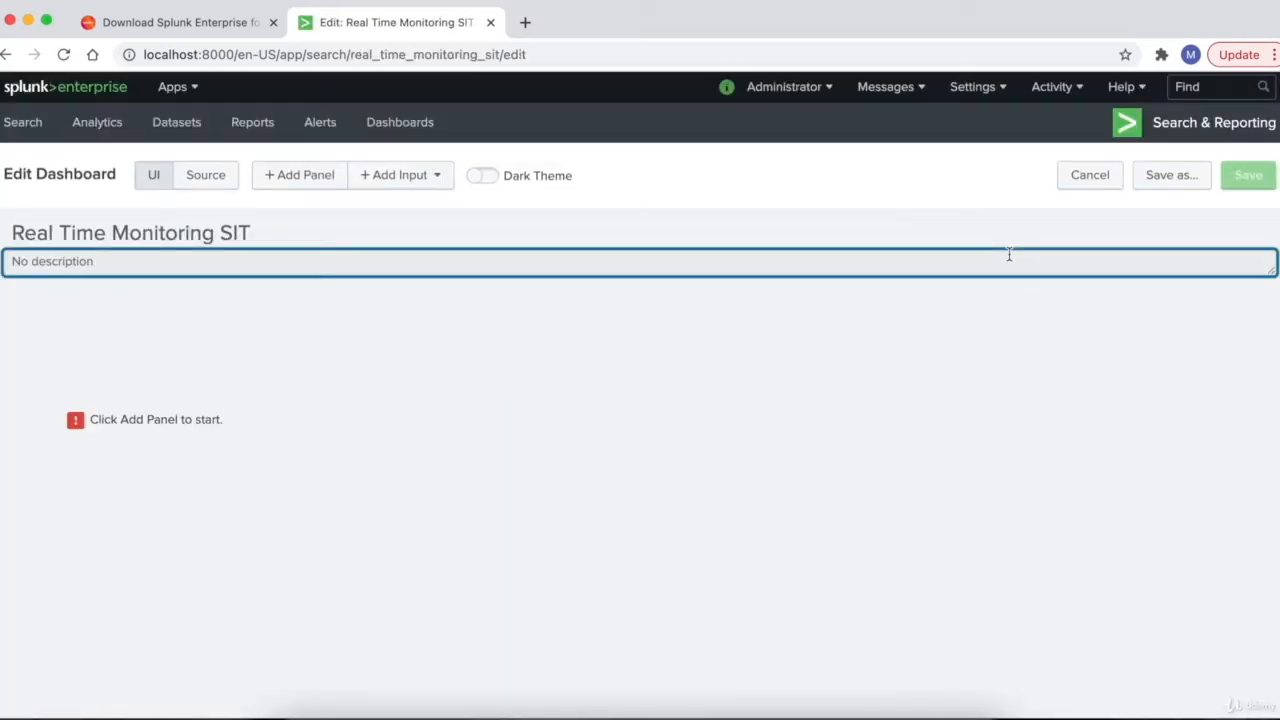
{"action": "left_click", "coordinate": [827, 311]}
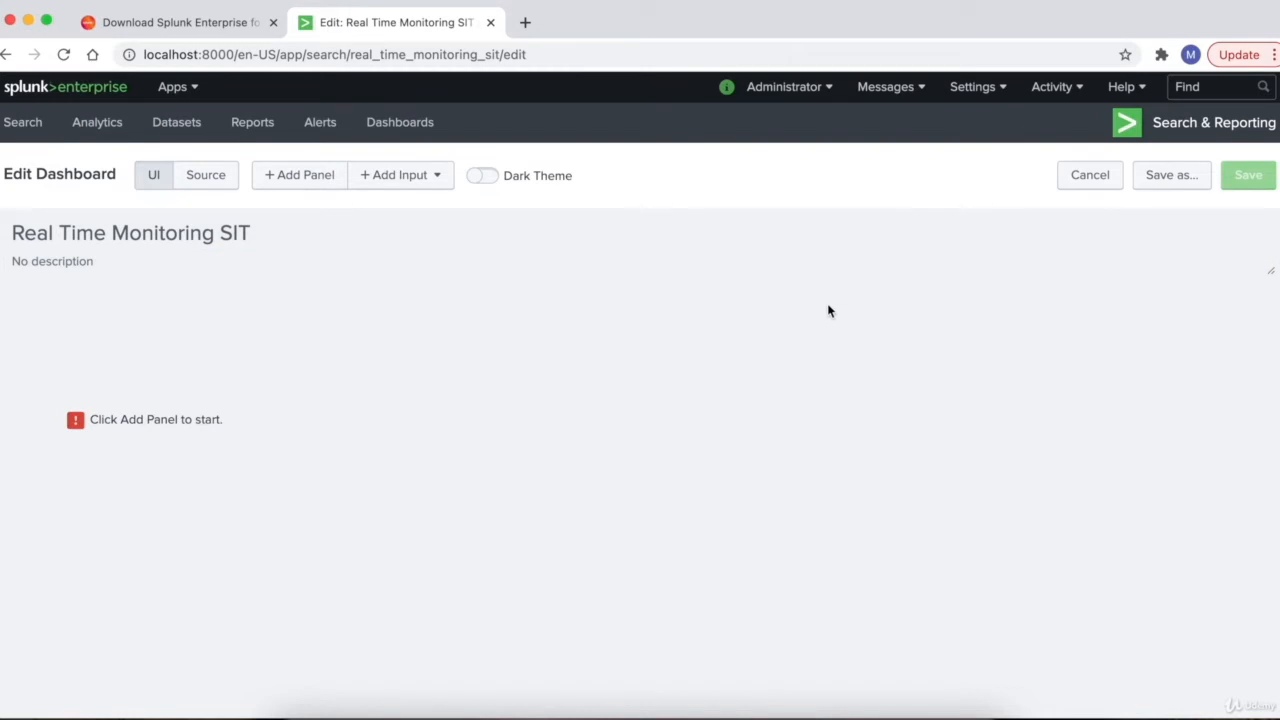
{"action": "left_click", "coordinate": [1084, 178]}
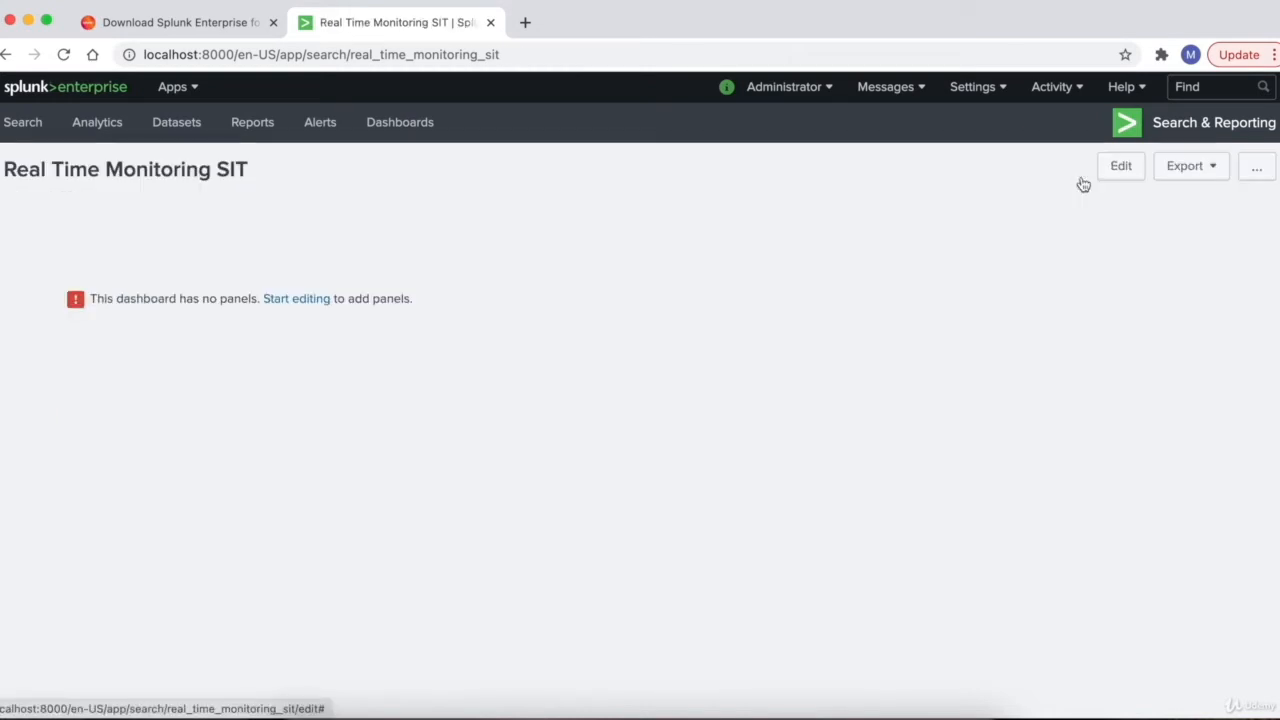
{"action": "left_click", "coordinate": [401, 130]}
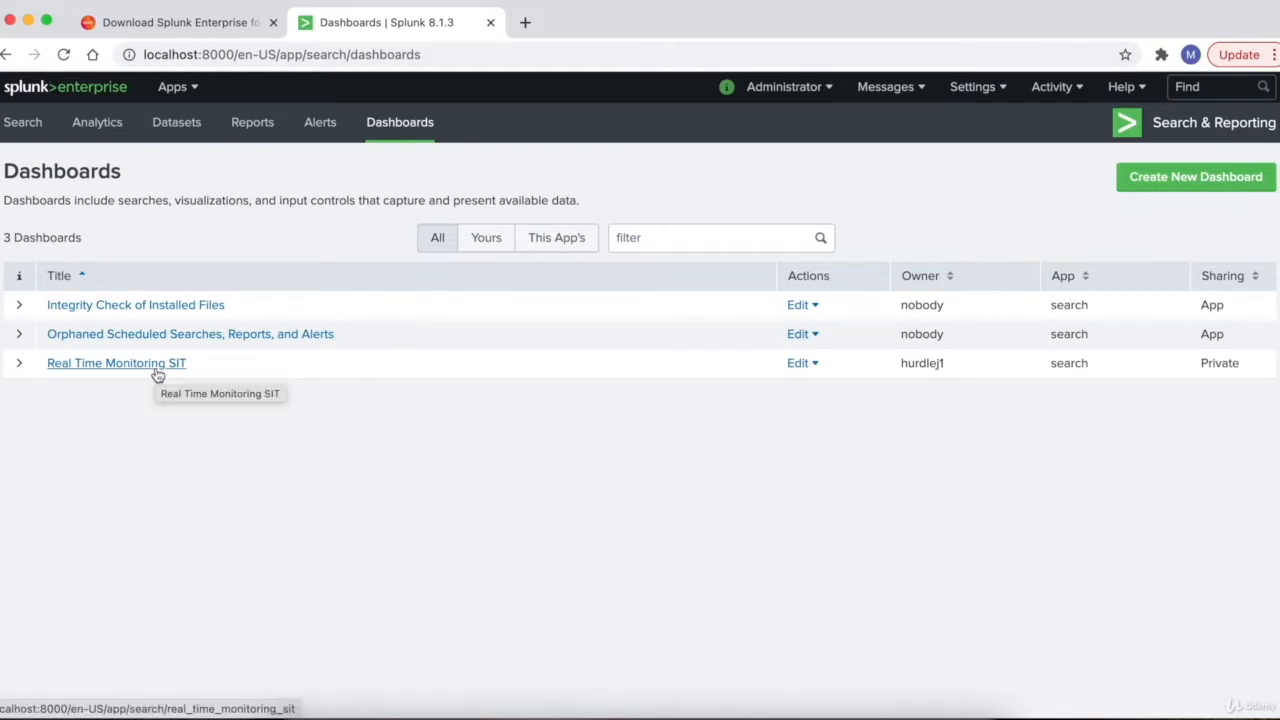
- Clone Real Time Monitoring SIT as 'Real Time Monitoring UAT', then go back to the Home launcher
{"action": "left_click", "coordinate": [800, 367]}
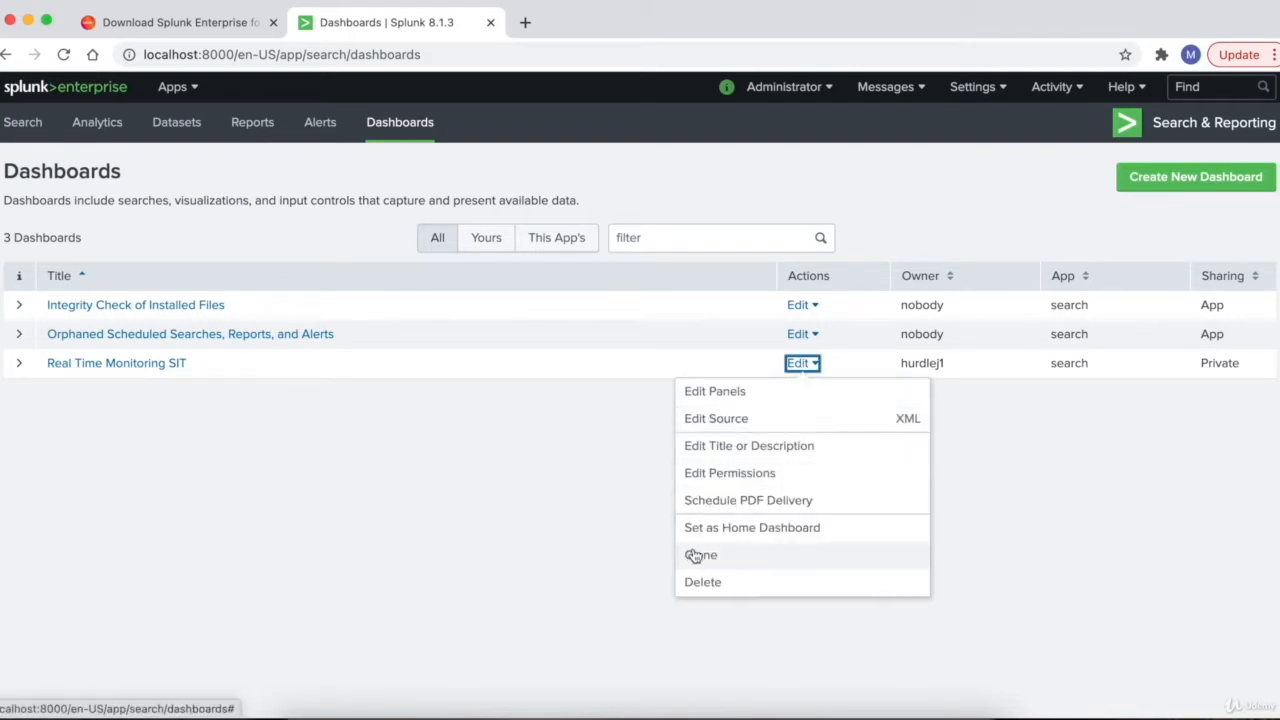
{"action": "left_click", "coordinate": [698, 555]}
{"action": "double_click", "coordinate": [745, 197]}
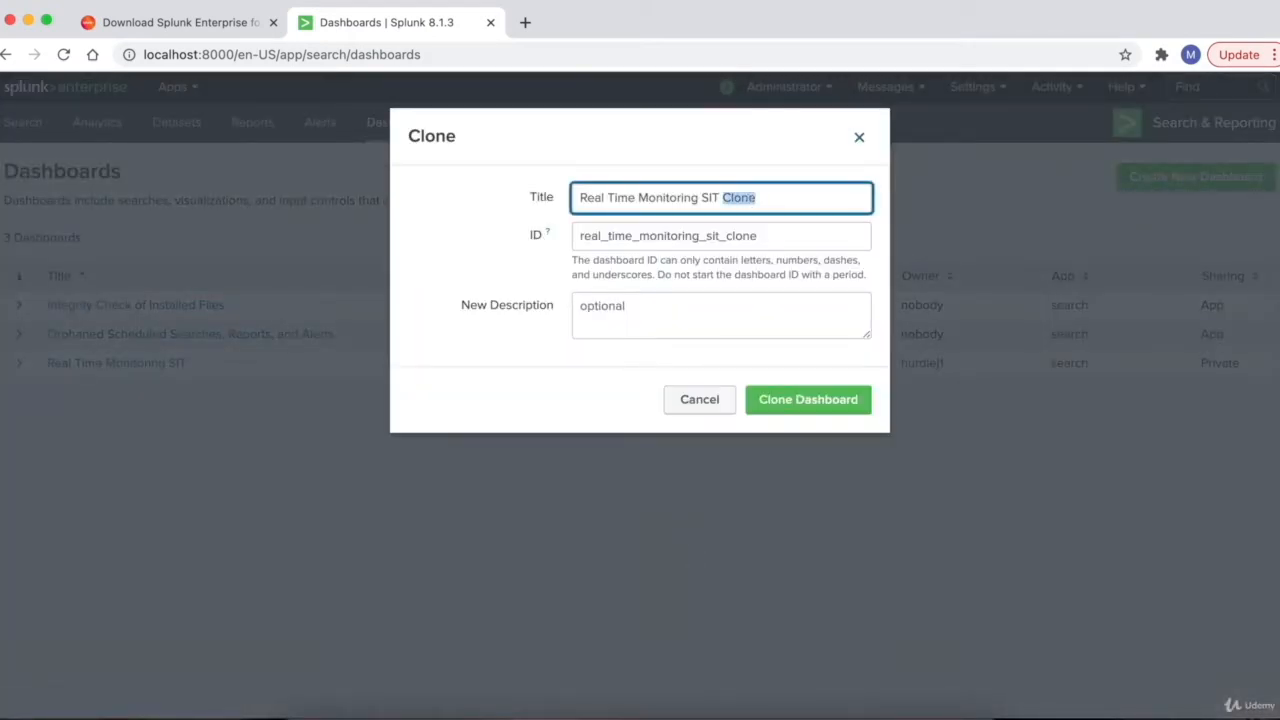
{"action": "key", "text": "BackSpace"}
{"action": "key", "text": "BackSpace"}
{"action": "key", "text": "BackSpace"}
{"action": "key", "text": "BackSpace"}
{"action": "key", "text": "BackSpace"}
{"action": "type", "text": "UAT"}
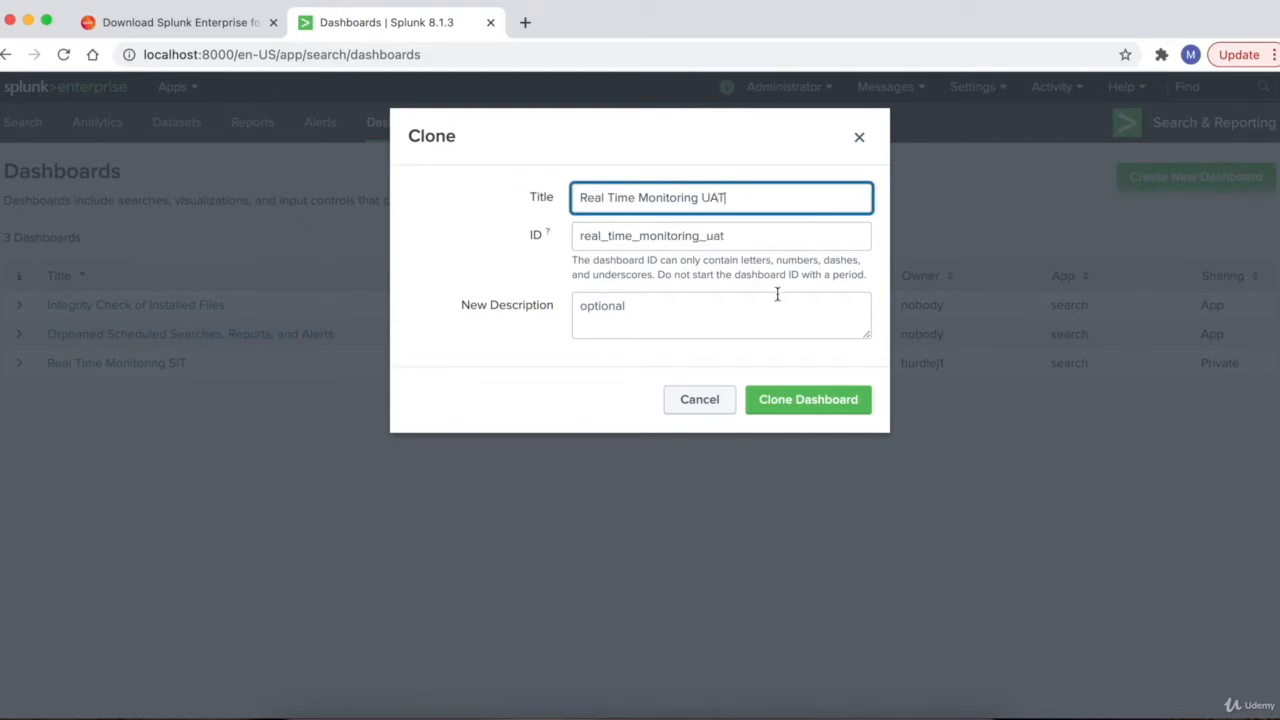
{"action": "left_click", "coordinate": [795, 393]}
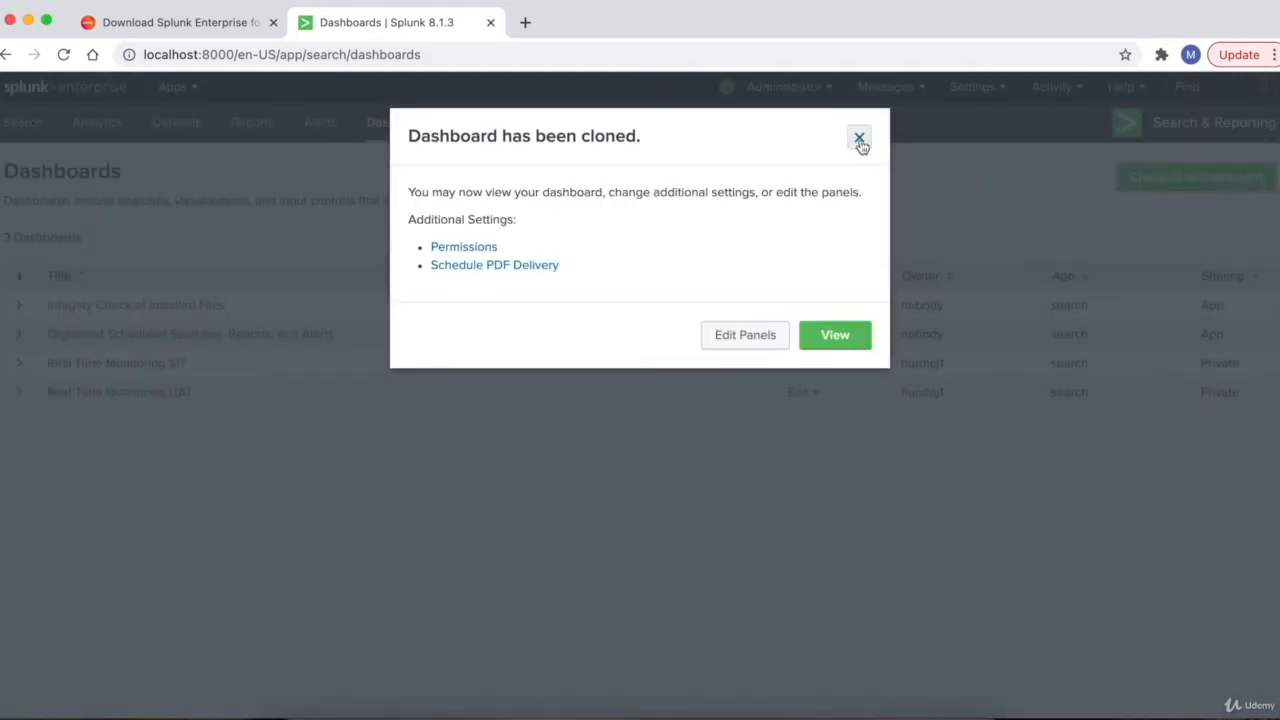
{"action": "left_click", "coordinate": [859, 137]}
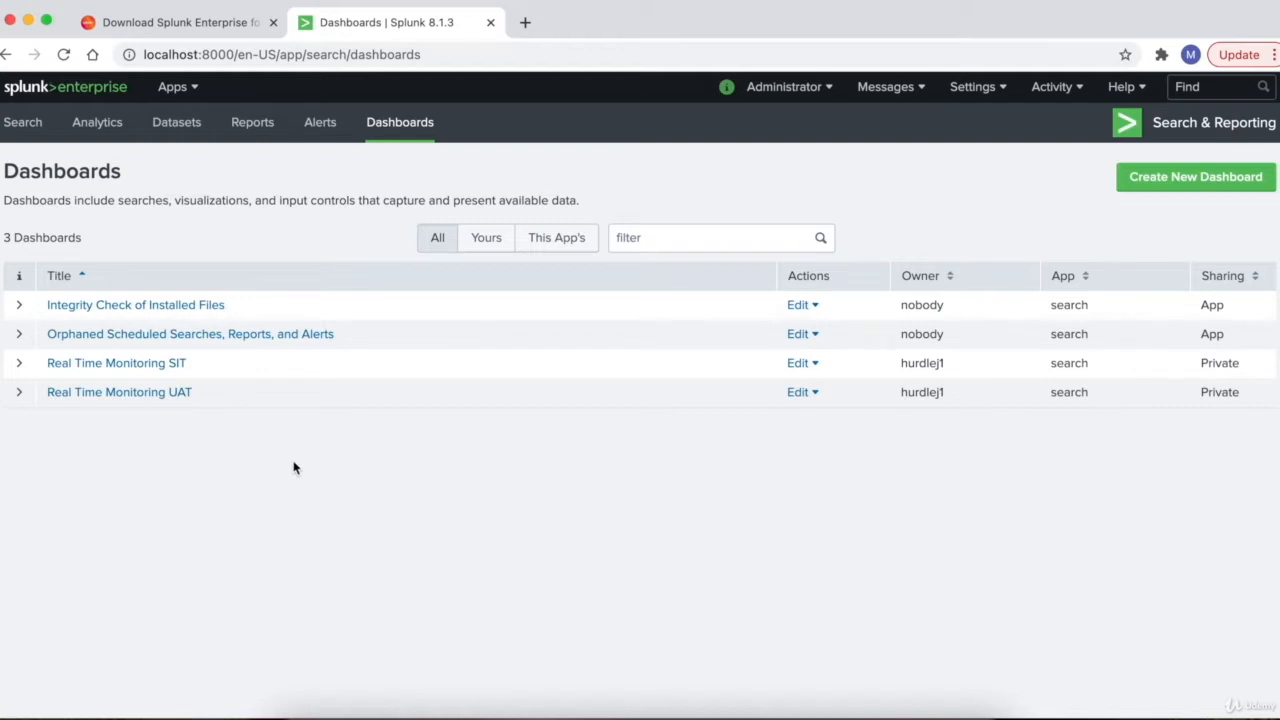
{"action": "left_click", "coordinate": [65, 87]}
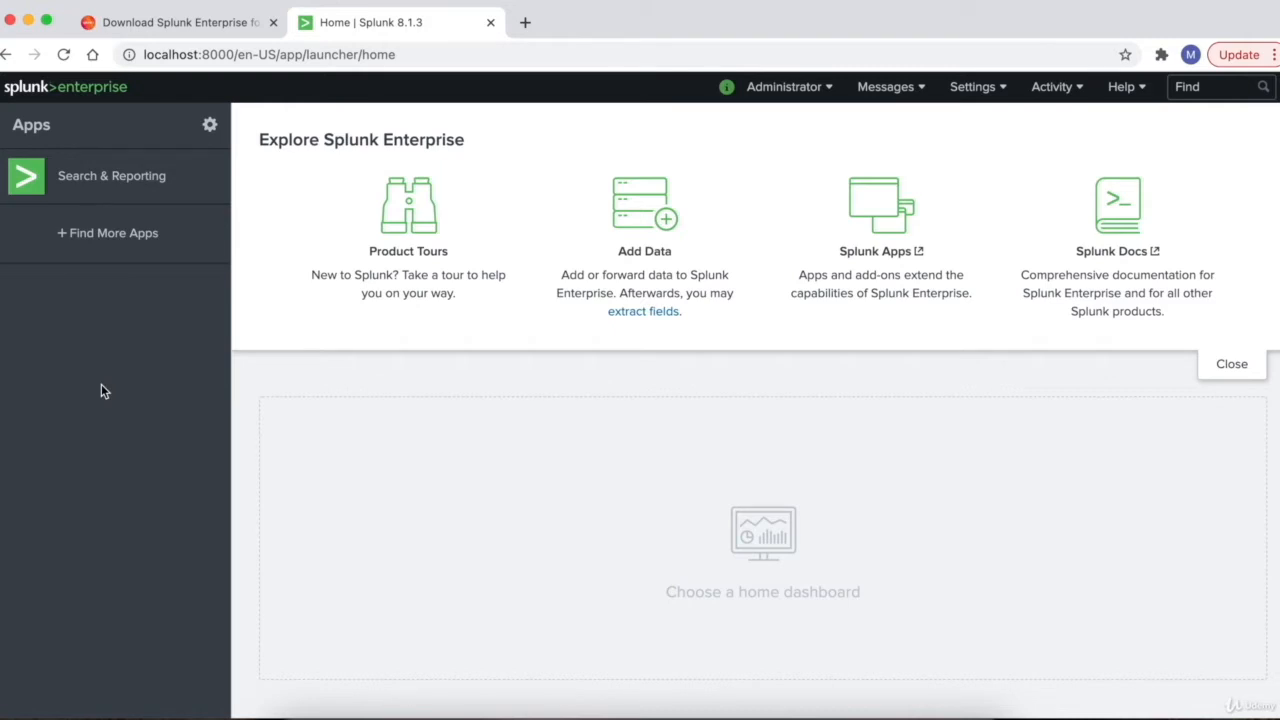
- Open the app management page and bring up the Add new app form
{"action": "left_click", "coordinate": [210, 128]}
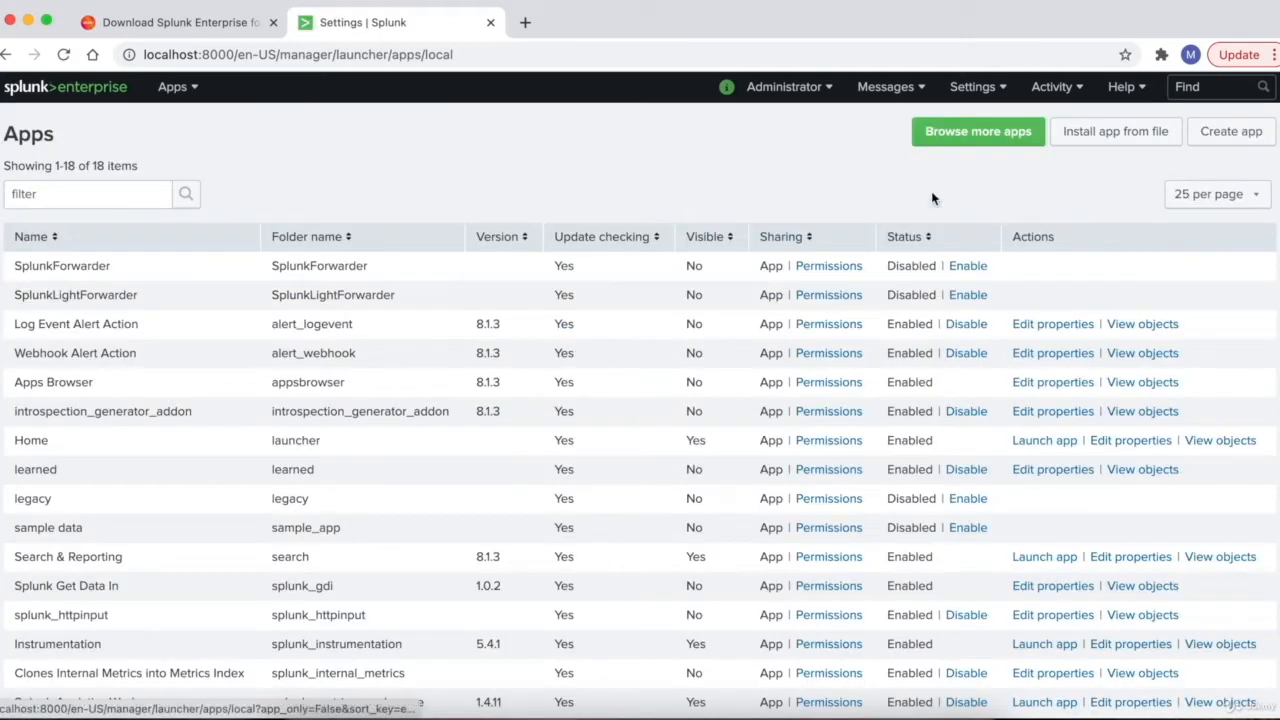
{"action": "left_click", "coordinate": [1228, 143]}
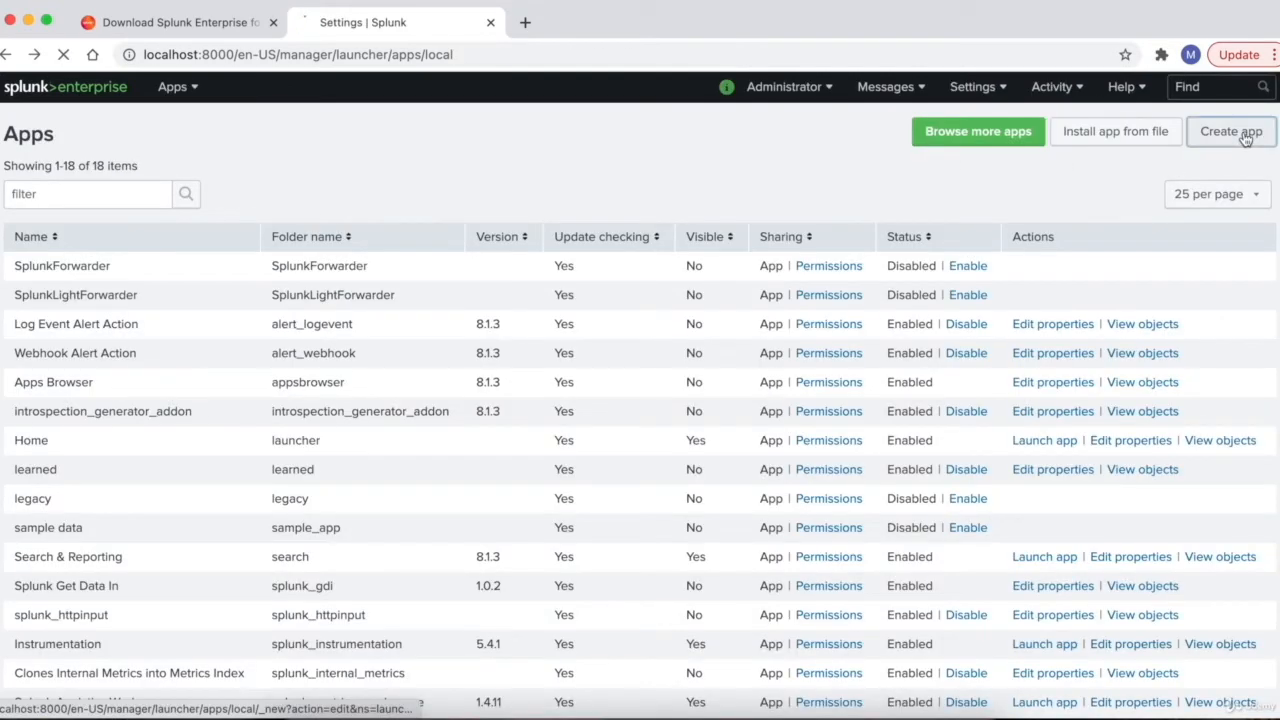
{"action": "left_click", "coordinate": [1245, 139]}
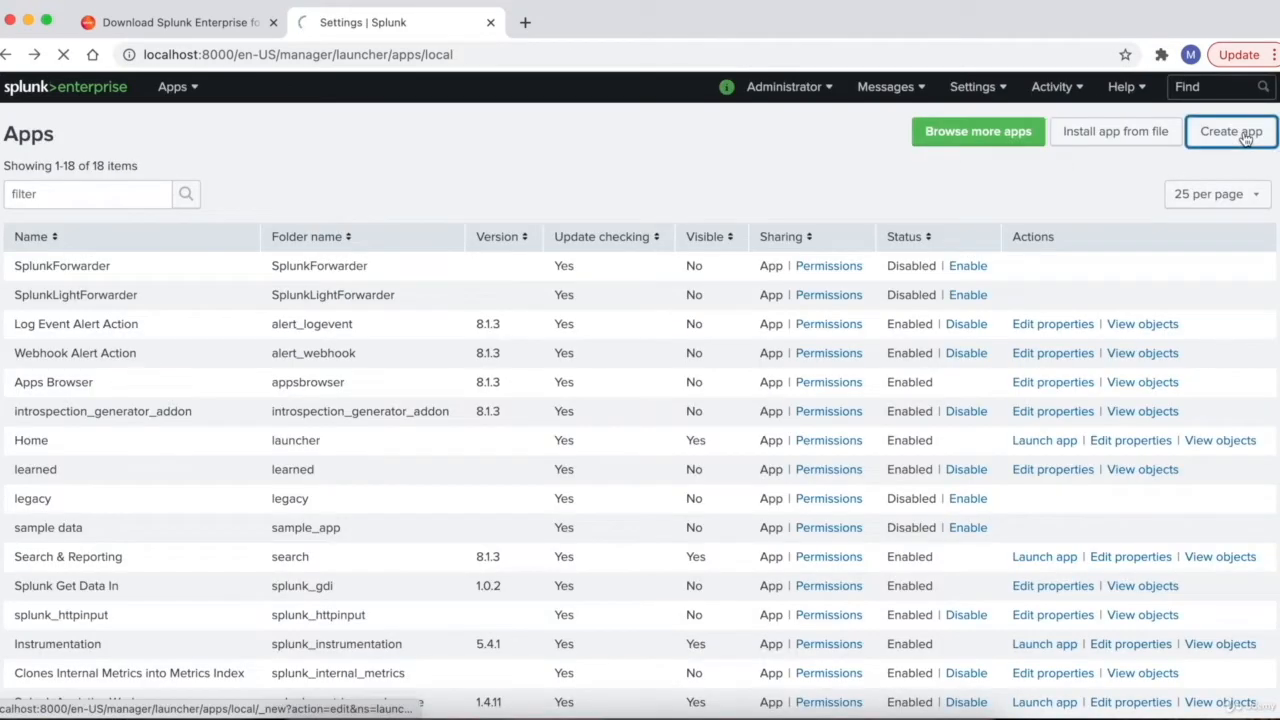
{"action": "scroll", "coordinate": [1127, 326], "scroll_direction": "down", "scroll_amount": 1}
{"action": "scroll", "coordinate": [1127, 326], "scroll_direction": "down", "scroll_amount": 2}
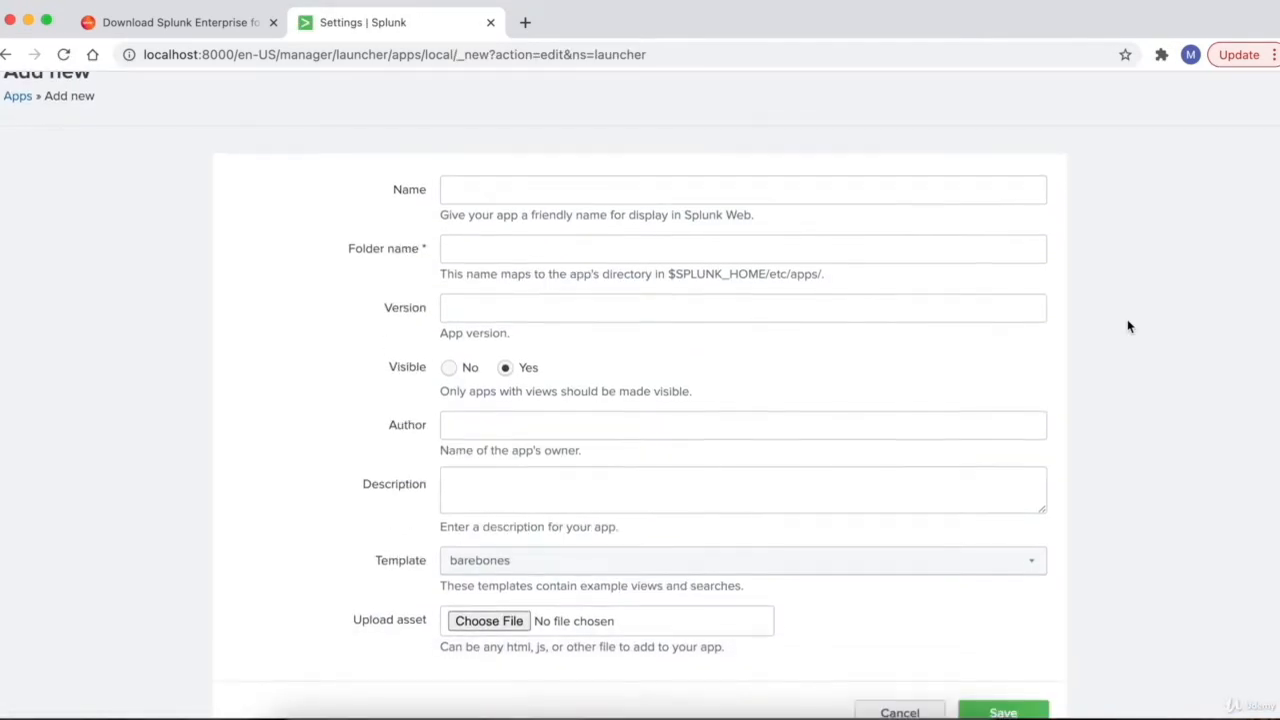
- Enter Prod as both the app Name and the Folder name
{"action": "left_click", "coordinate": [826, 175]}
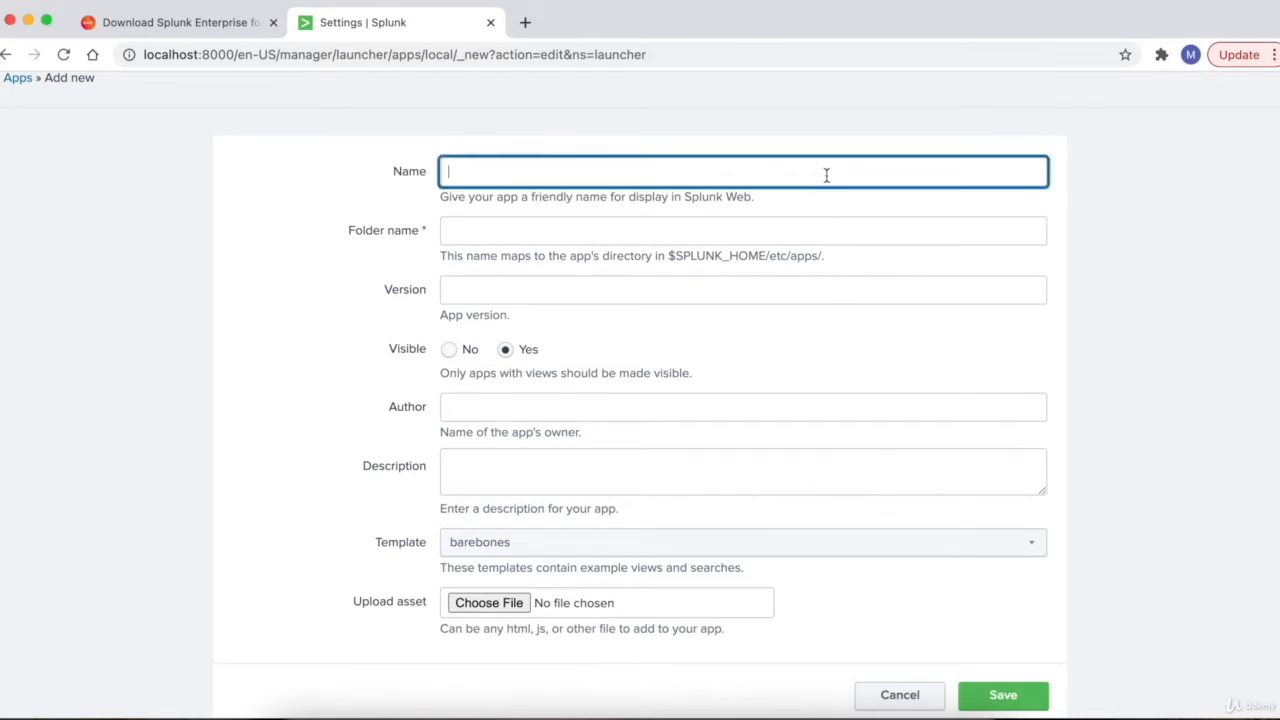
{"action": "type", "text": "Prod"}
{"action": "left_click", "coordinate": [491, 230]}
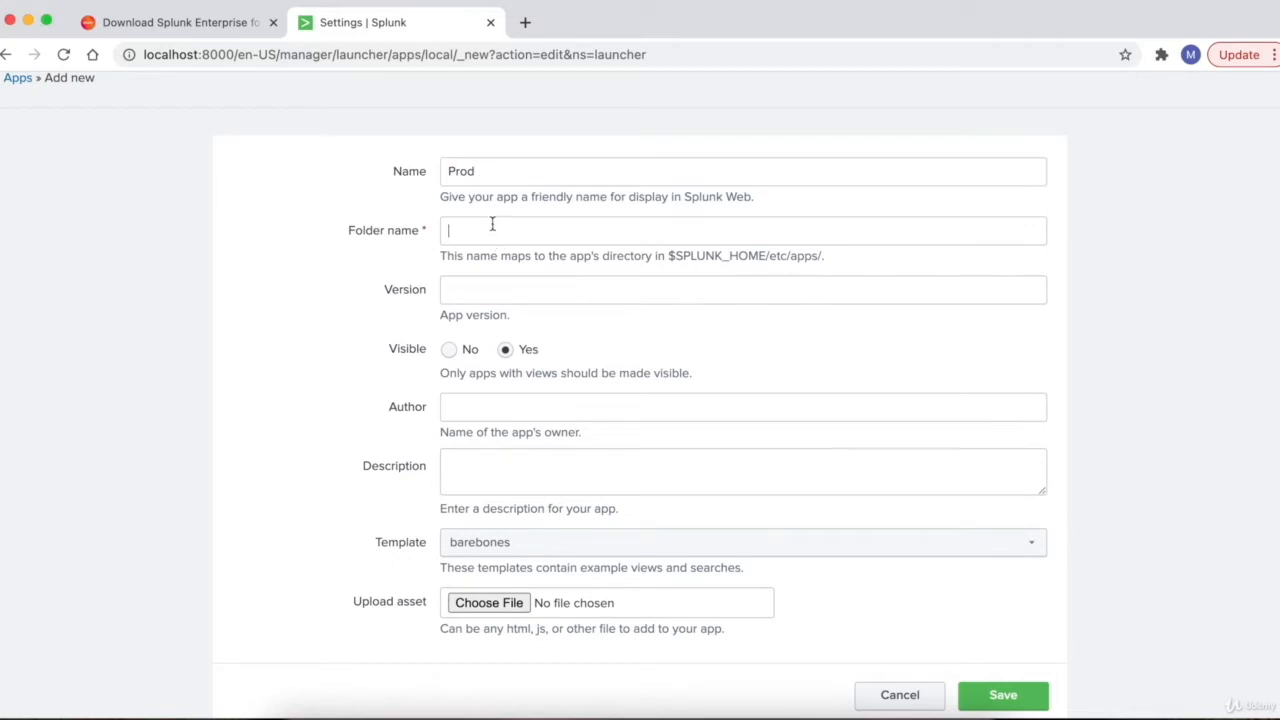
{"action": "type", "text": "Prod"}
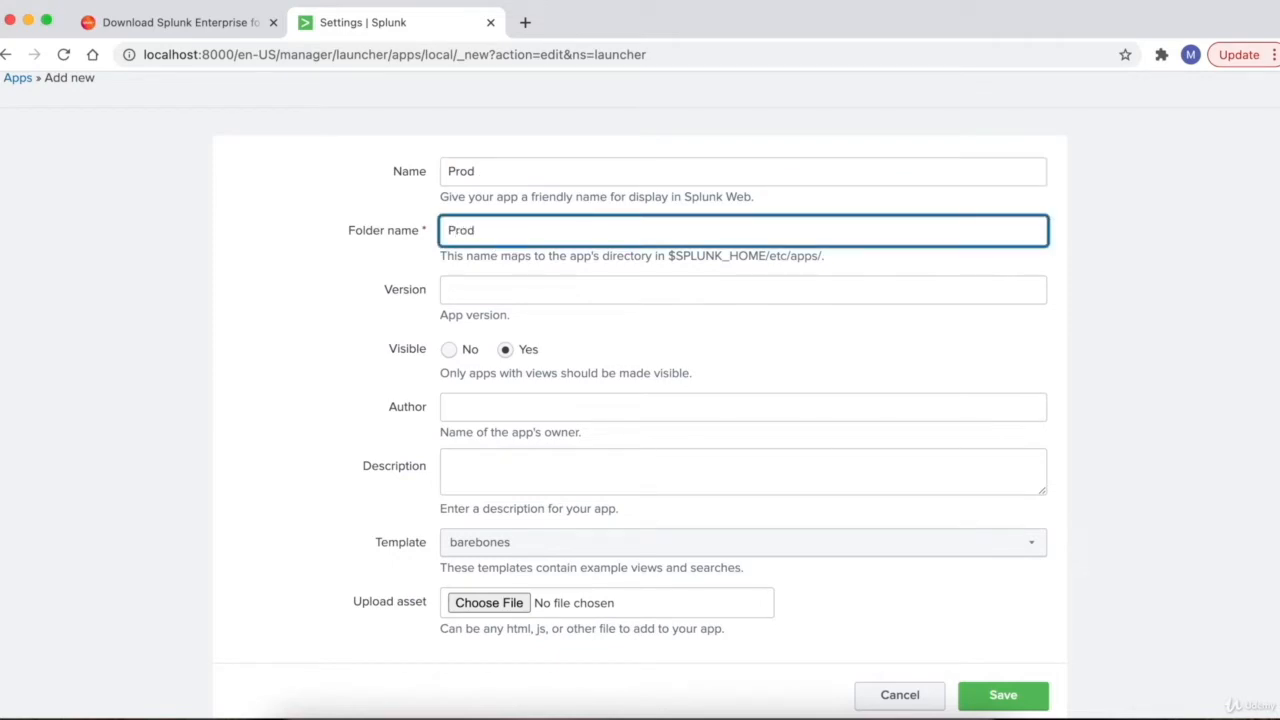
{"action": "left_click_drag", "start_coordinate": [480, 234], "coordinate": [442, 234]}
{"action": "left_click_drag", "start_coordinate": [667, 256], "coordinate": [813, 258]}
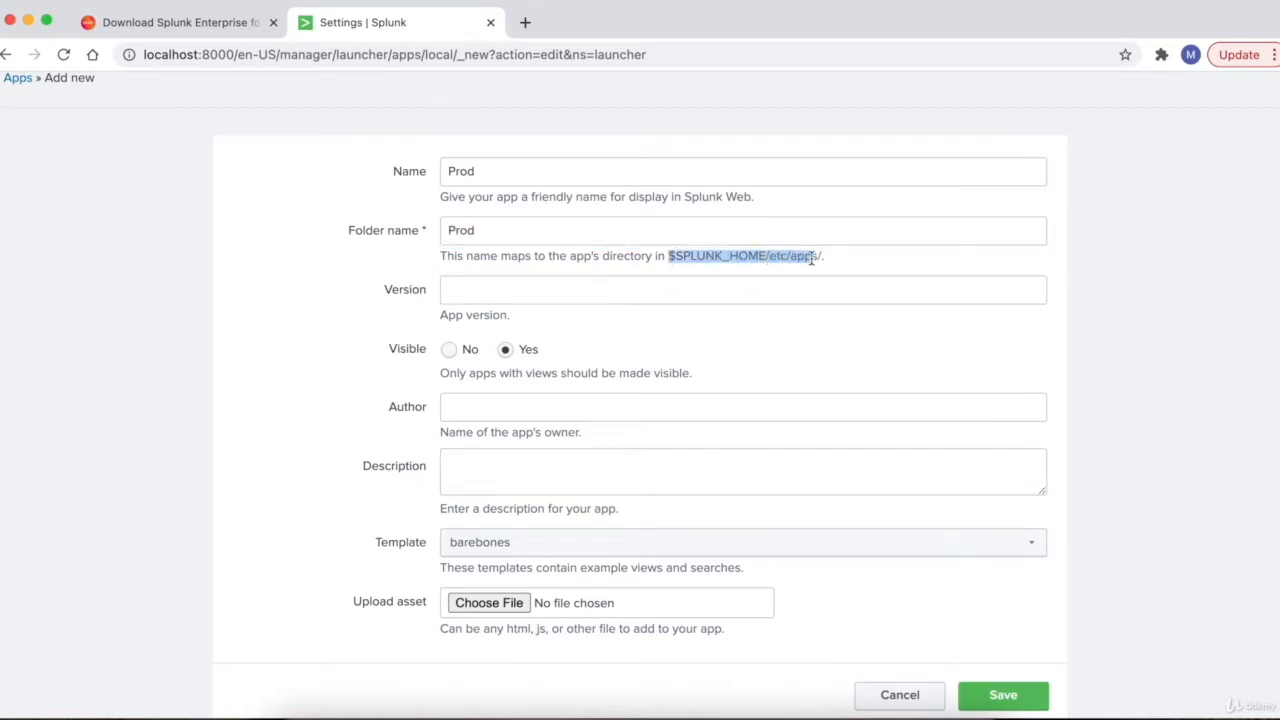
{"action": "left_click", "coordinate": [700, 258]}
- Set the app Version to 1.0.0
{"action": "scroll", "coordinate": [403, 336], "scroll_direction": "down", "scroll_amount": 1}
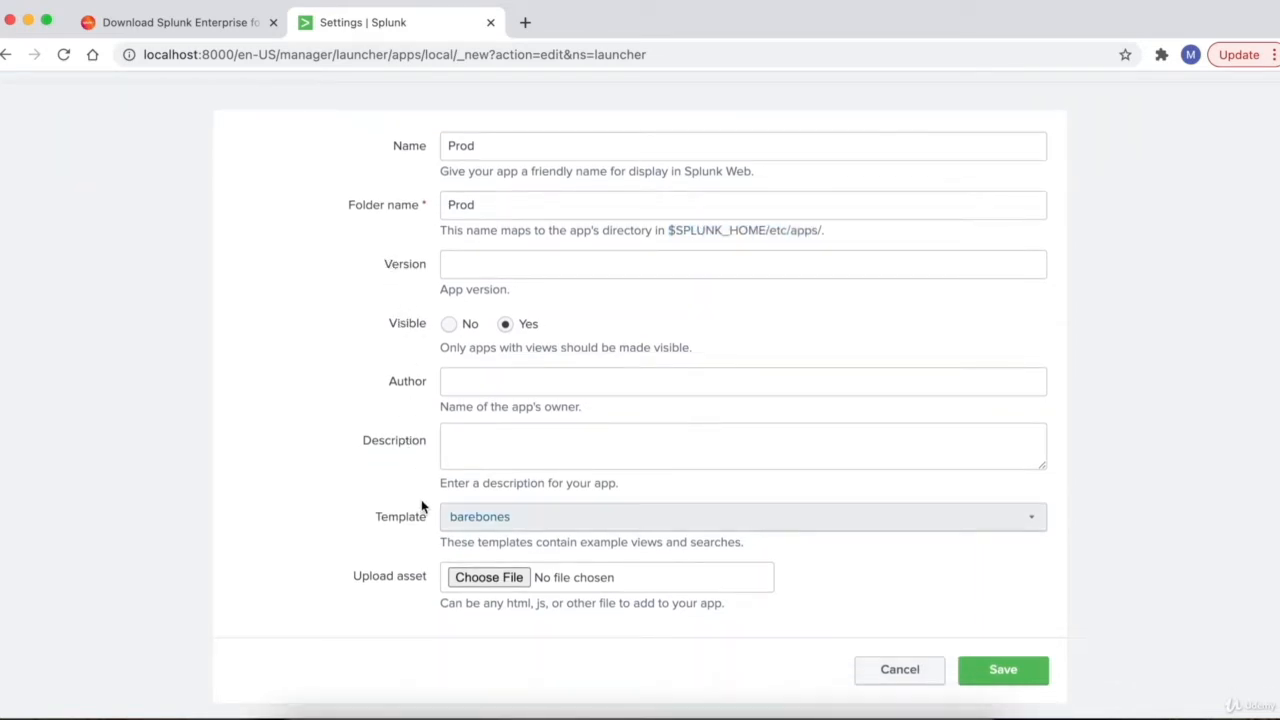
{"action": "left_click", "coordinate": [498, 262]}
{"action": "type", "text": "1"}
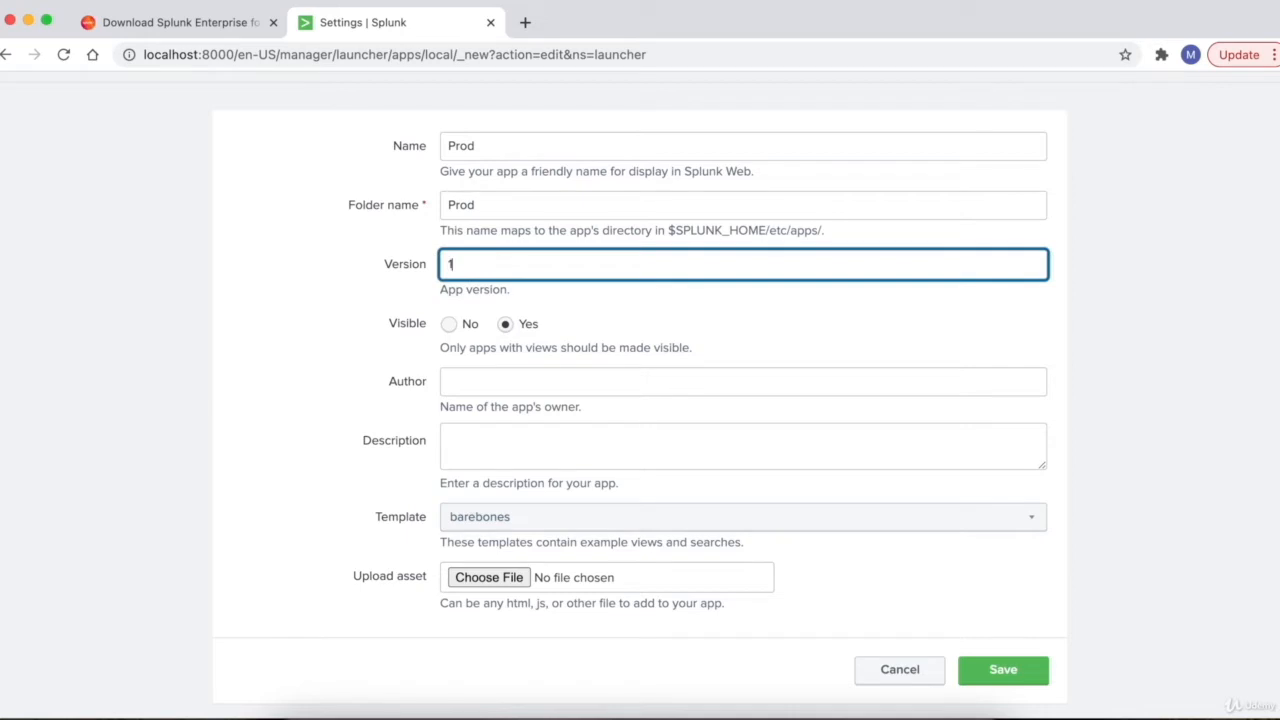
{"action": "type", "text": ".0.0"}
{"action": "scroll", "coordinate": [391, 300], "scroll_direction": "down", "scroll_amount": 1}
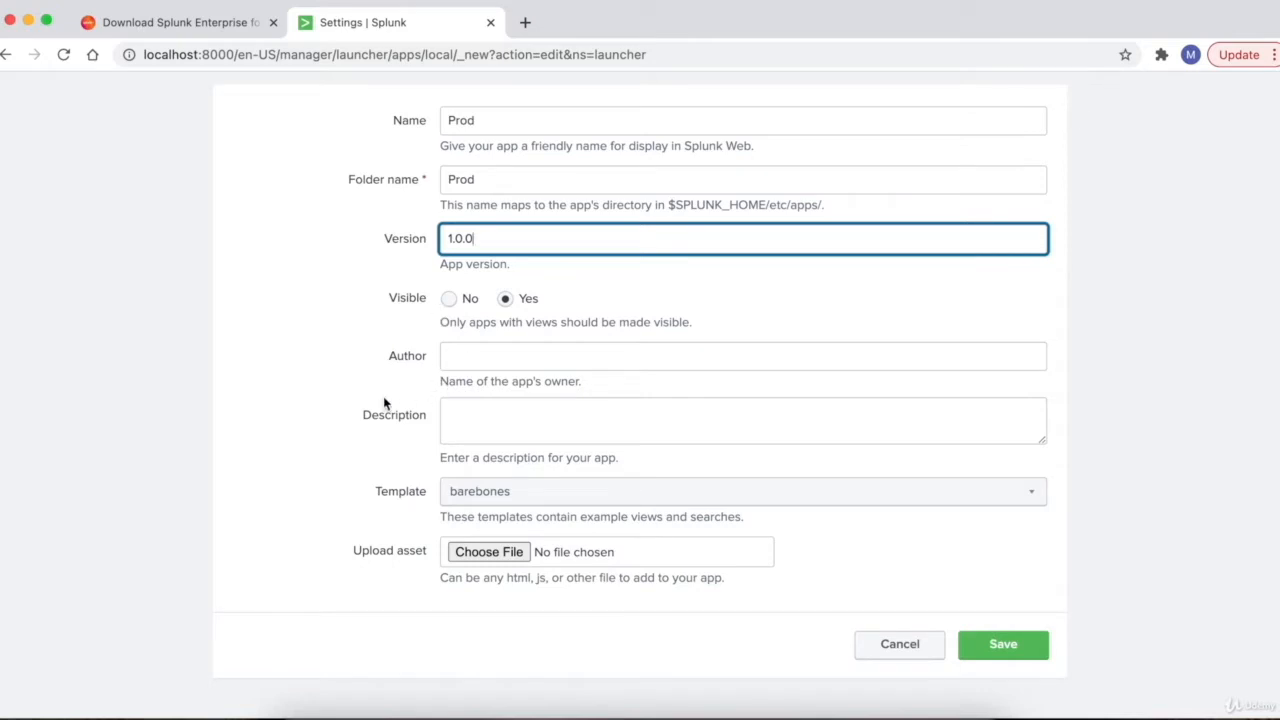
- Save the Prod app and return to the Splunk home page
{"action": "left_click", "coordinate": [1005, 646]}
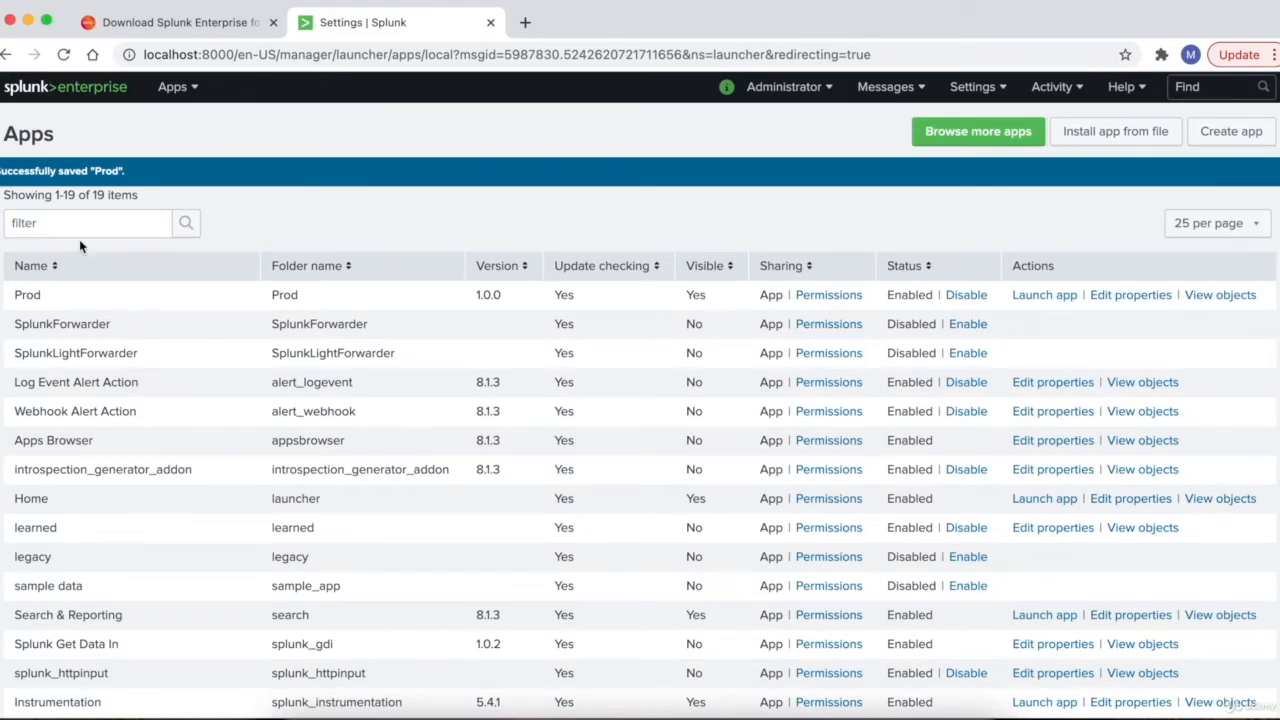
{"action": "left_click_drag", "start_coordinate": [13, 295], "coordinate": [303, 302]}
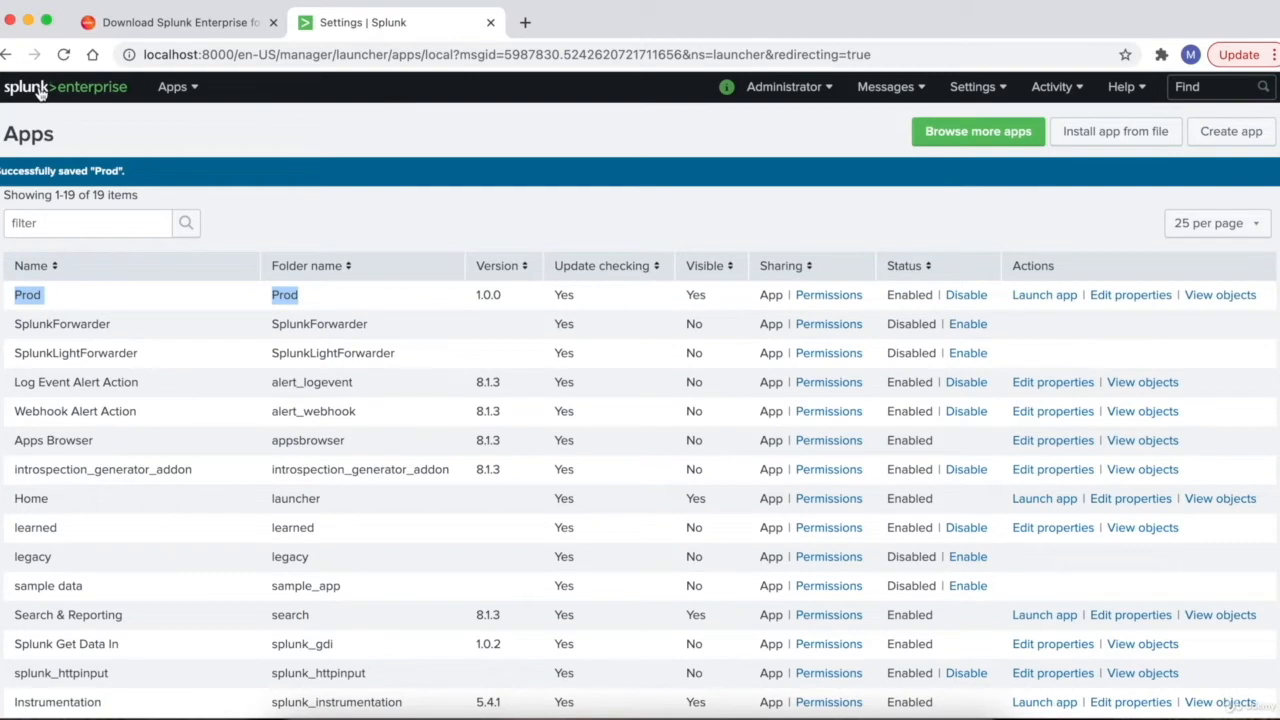
{"action": "left_click", "coordinate": [42, 95]}
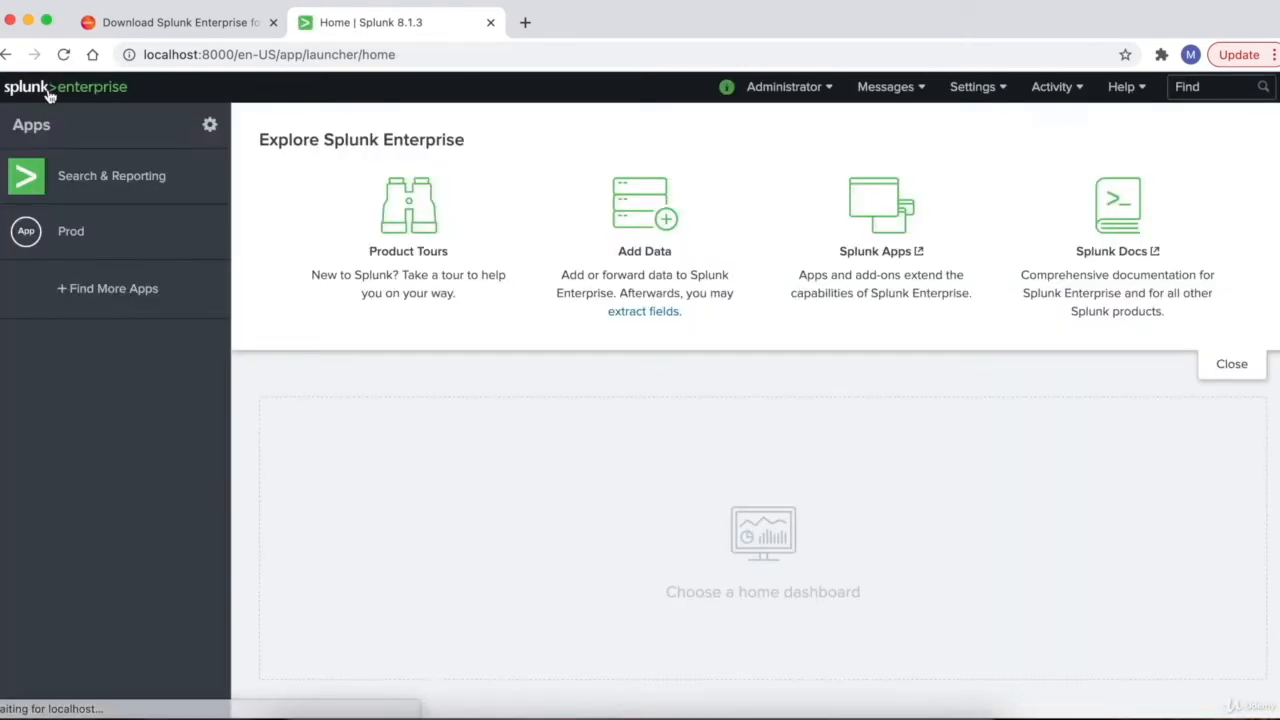
- Open the Prod app's Reports, then go Home and open the installed apps list
{"action": "left_click", "coordinate": [71, 241]}
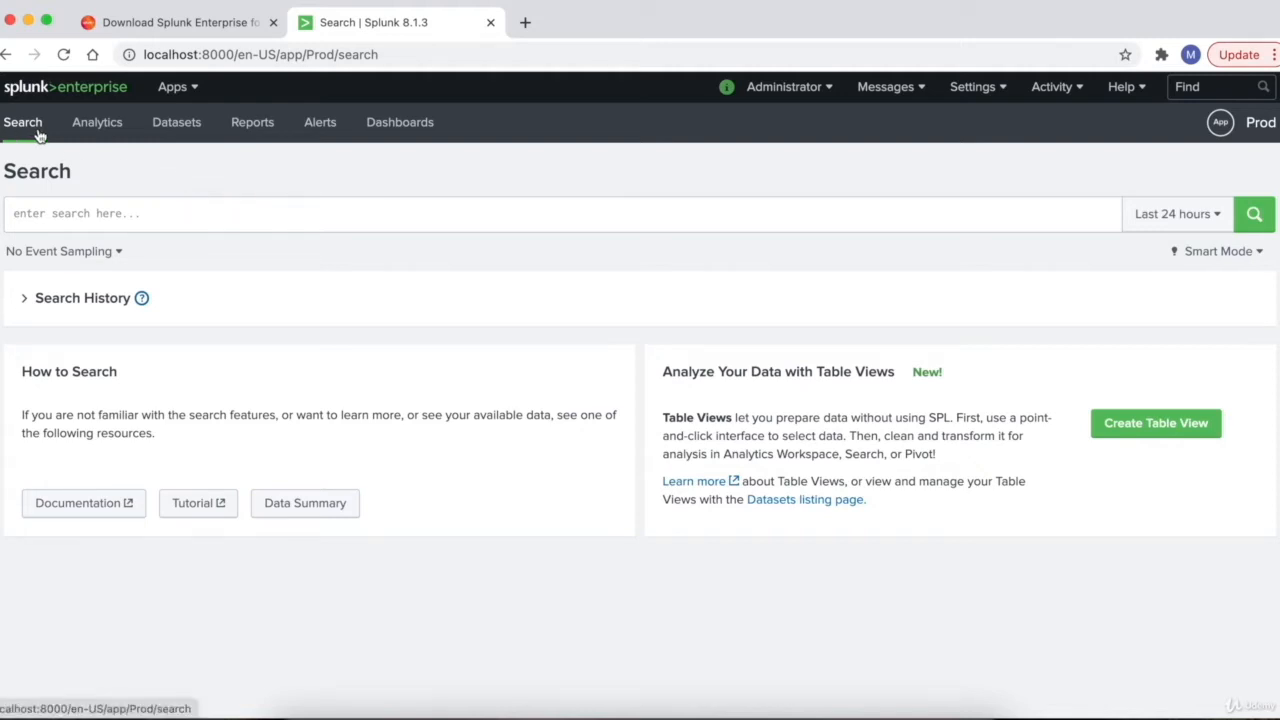
{"action": "left_click", "coordinate": [257, 131]}
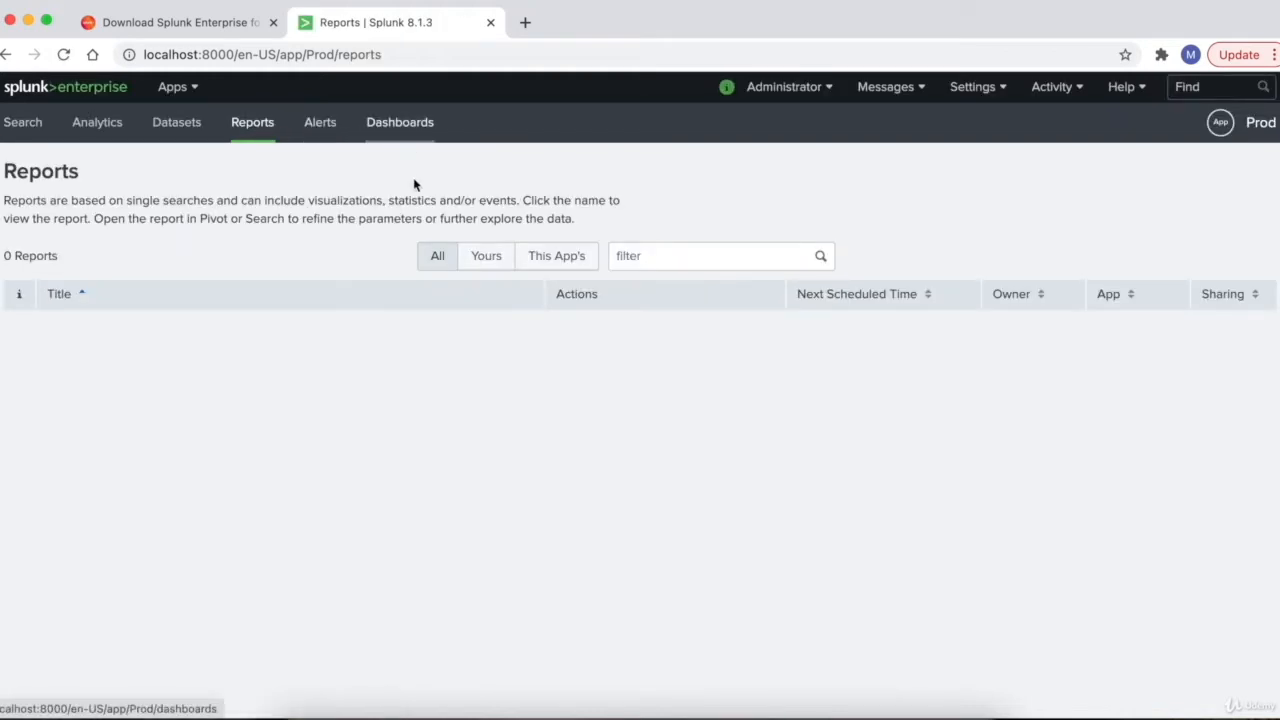
{"action": "left_click", "coordinate": [24, 92]}
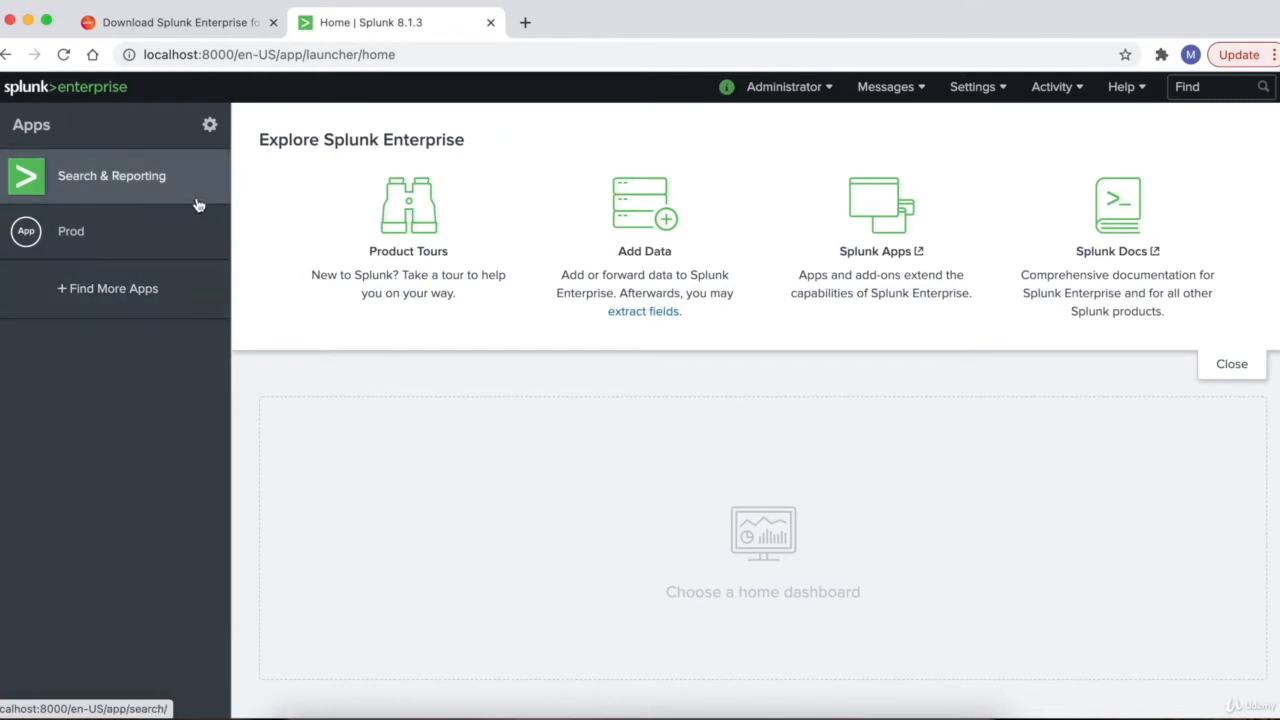
{"action": "left_click", "coordinate": [209, 125]}
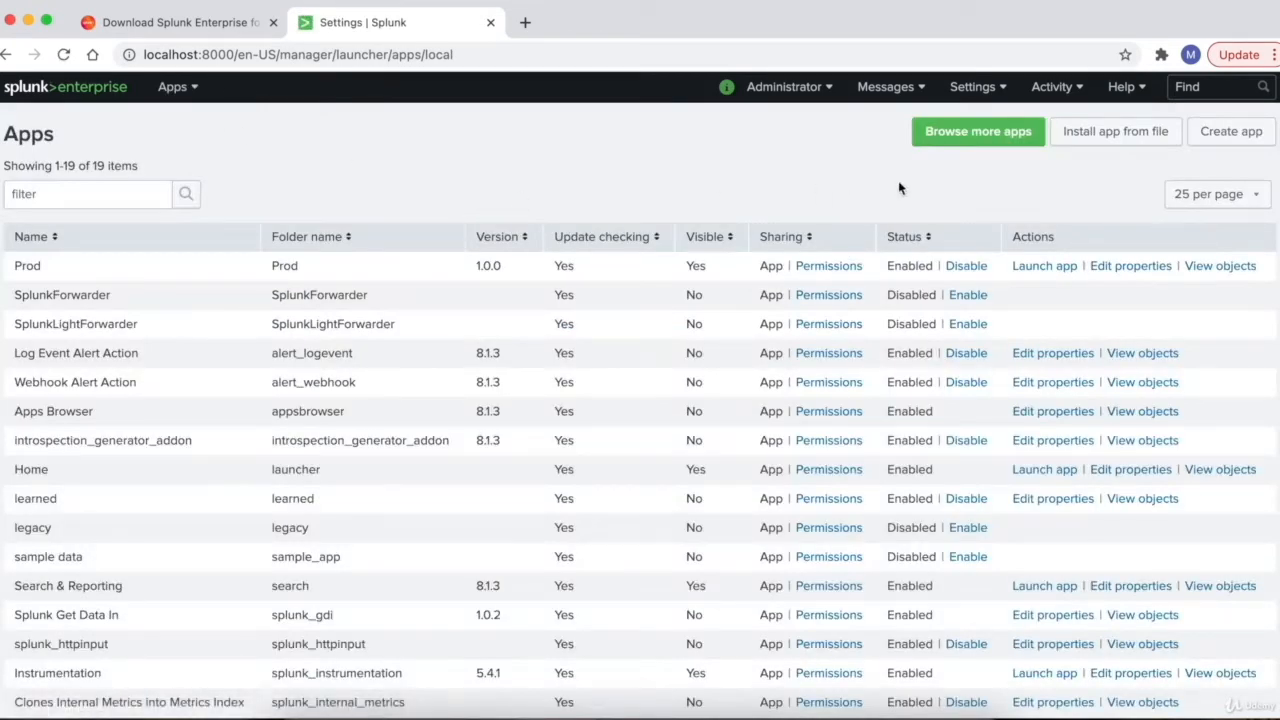
- Create and save an app with Name and Folder name UAT, version 1.0.0
{"action": "left_click", "coordinate": [1235, 132]}
{"action": "type", "text": "UAT"}
{"action": "left_click", "coordinate": [566, 305]}
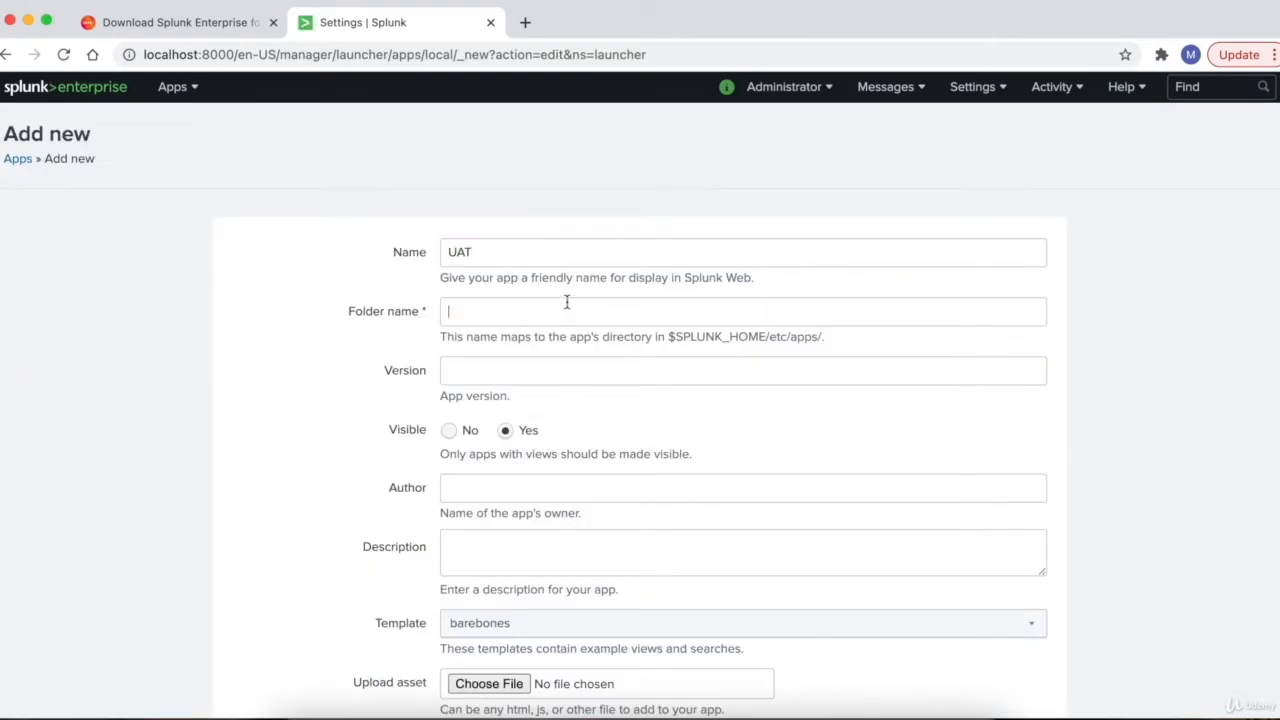
{"action": "type", "text": "UAT"}
{"action": "scroll", "coordinate": [585, 336], "scroll_direction": "down", "scroll_amount": 1}
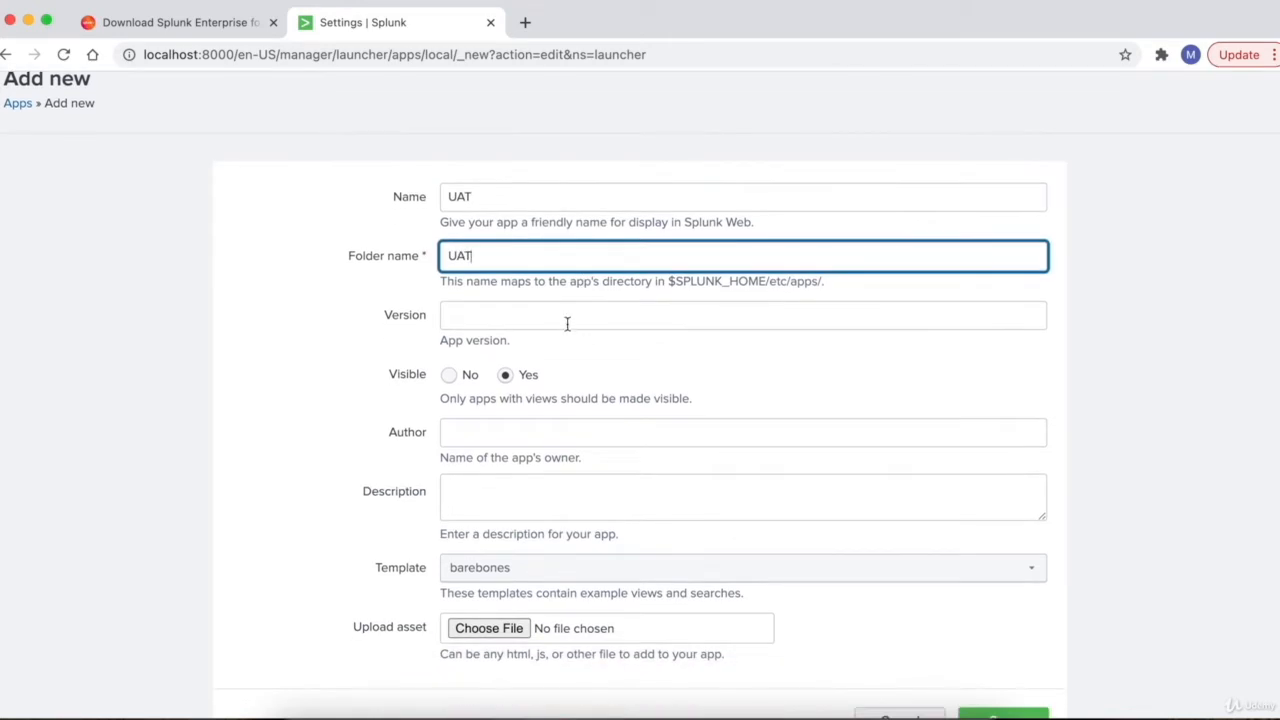
{"action": "left_click", "coordinate": [570, 318]}
{"action": "type", "text": "1.0.0"}
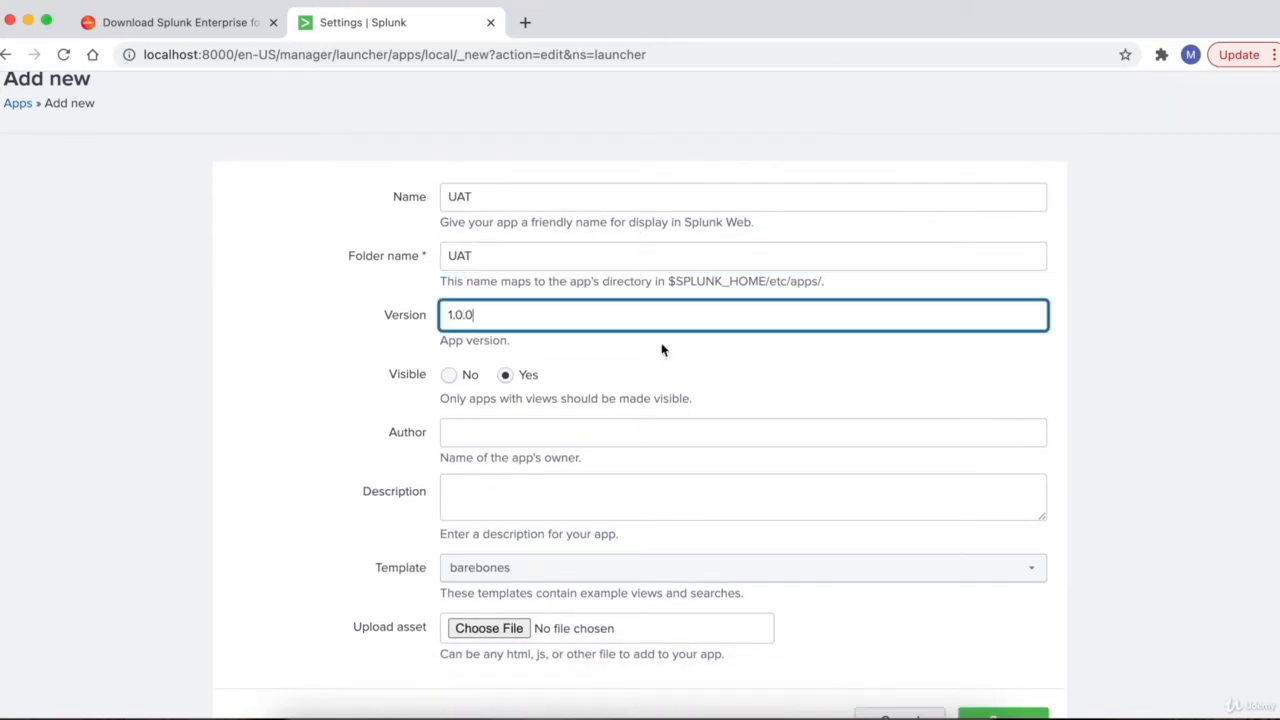
{"action": "scroll", "coordinate": [703, 380], "scroll_direction": "down", "scroll_amount": 2}
{"action": "left_click", "coordinate": [1001, 640]}
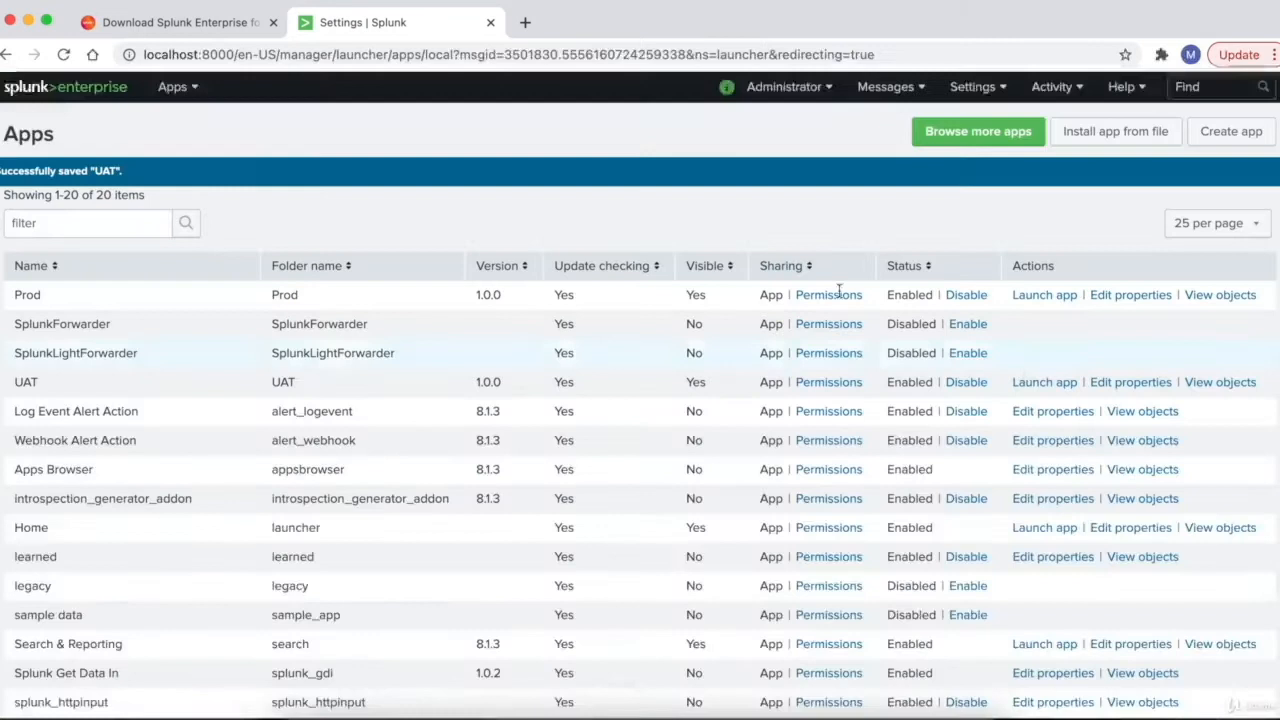
- From Home, open the UAT app, then check the Prod app's dashboards and return Home
{"action": "left_click", "coordinate": [48, 92]}
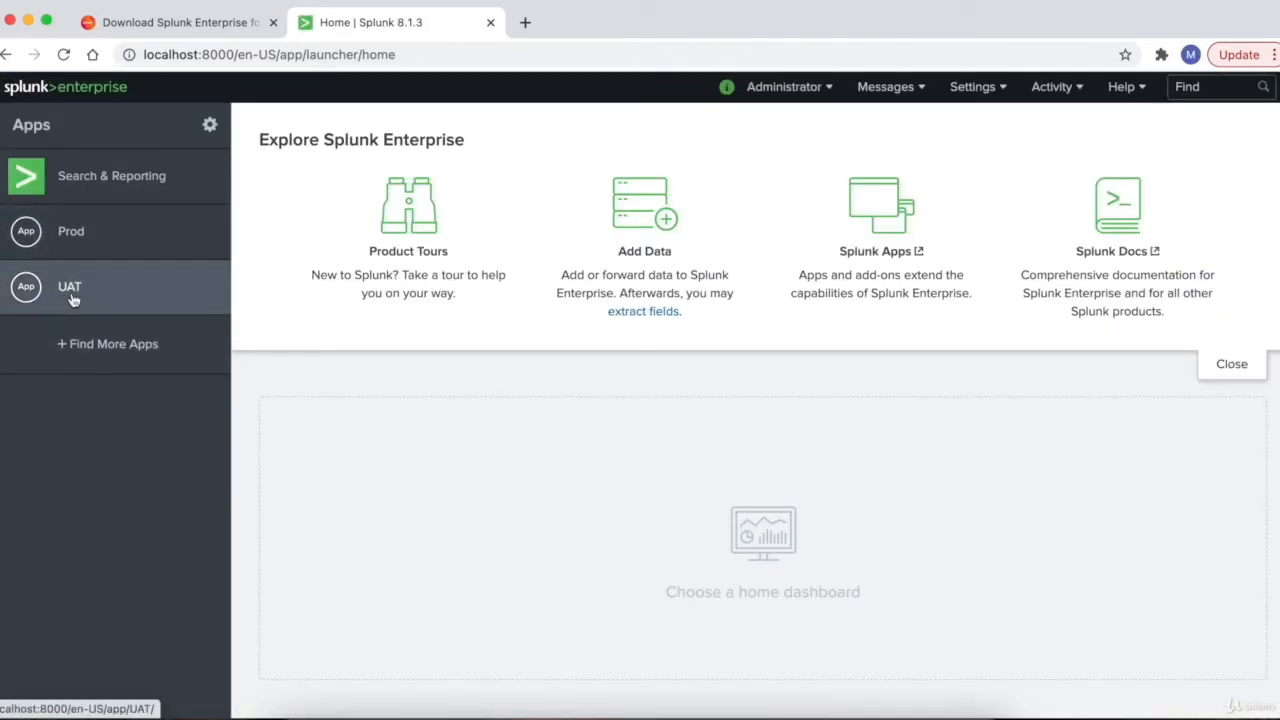
{"action": "left_click", "coordinate": [66, 297]}
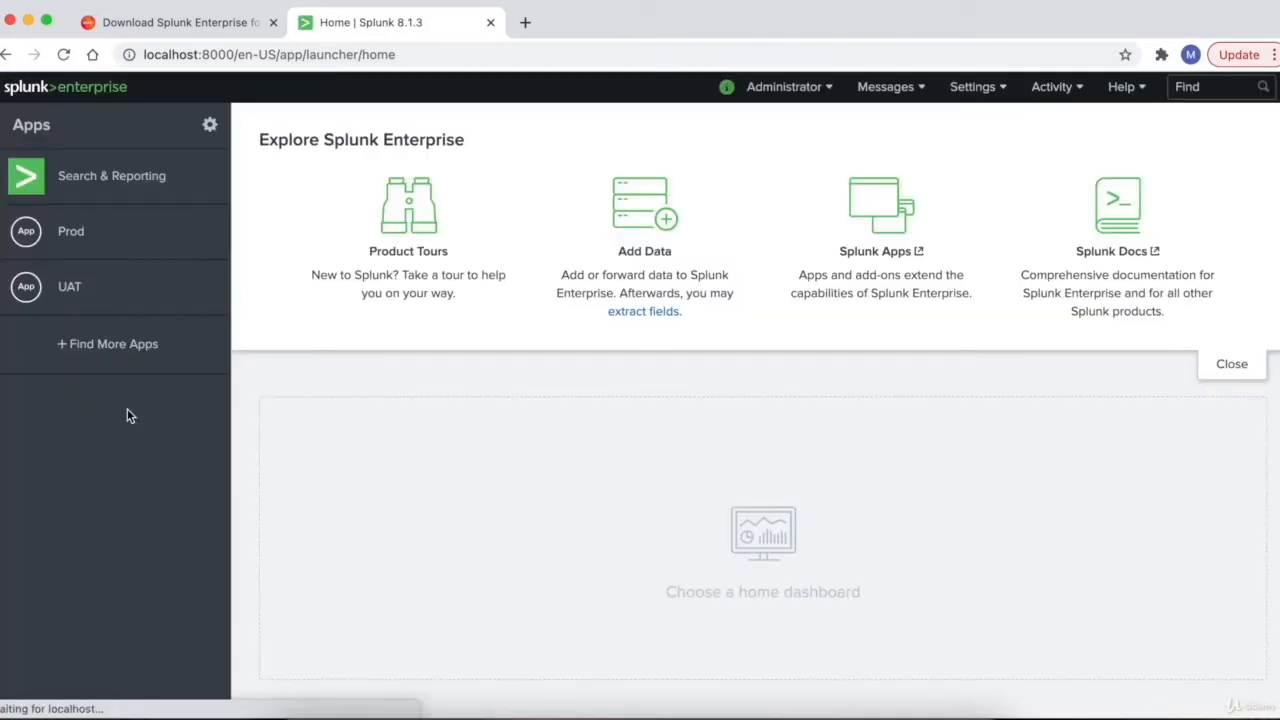
{"action": "left_click", "coordinate": [72, 247]}
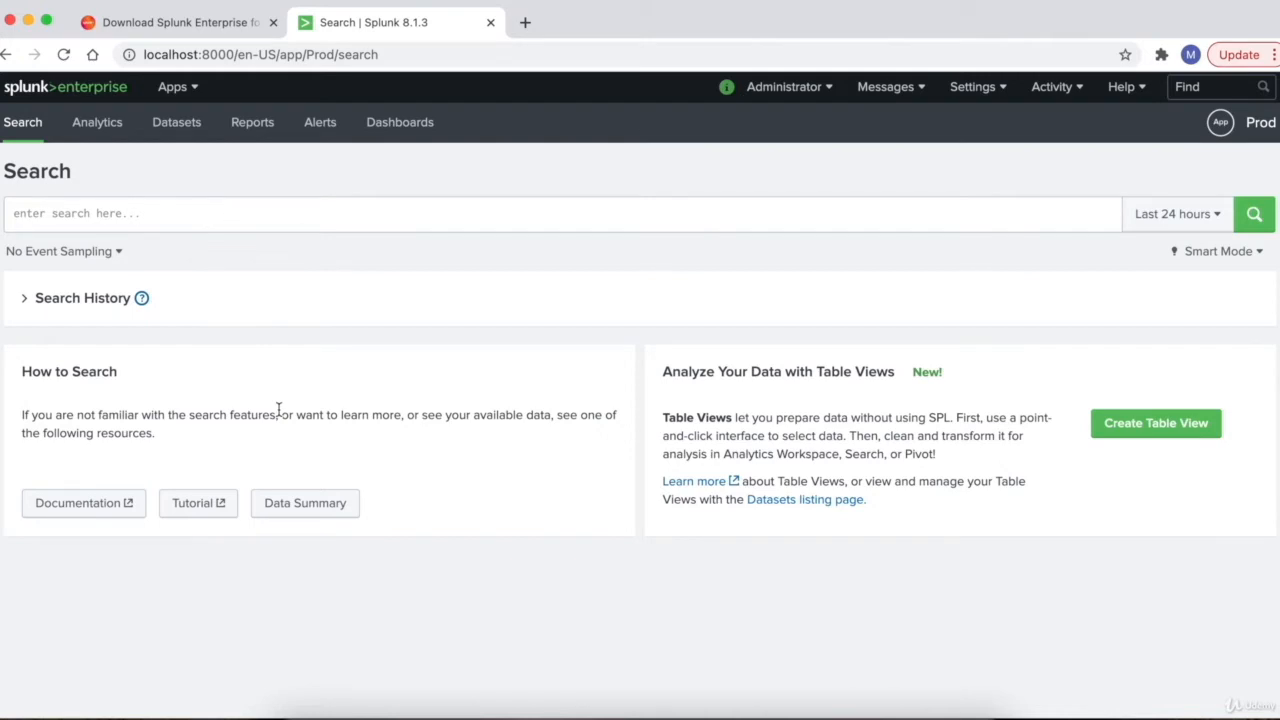
{"action": "left_click", "coordinate": [400, 123]}
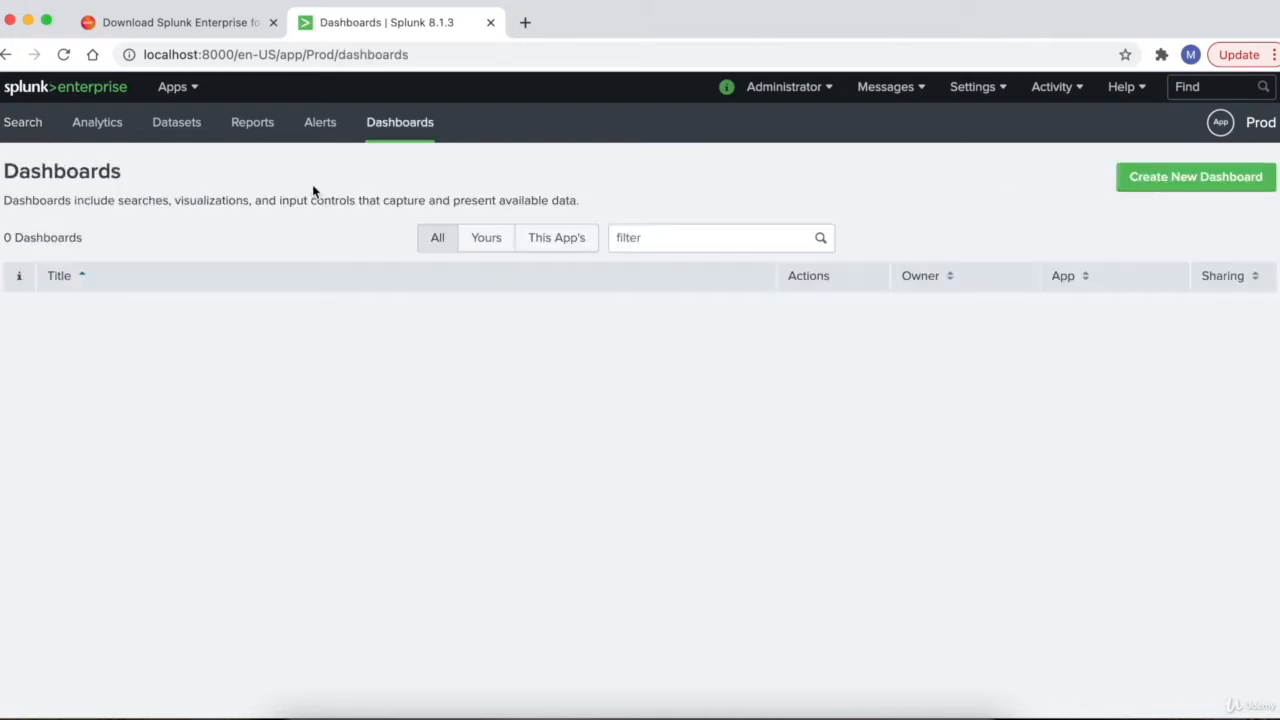
{"action": "left_click", "coordinate": [43, 97]}
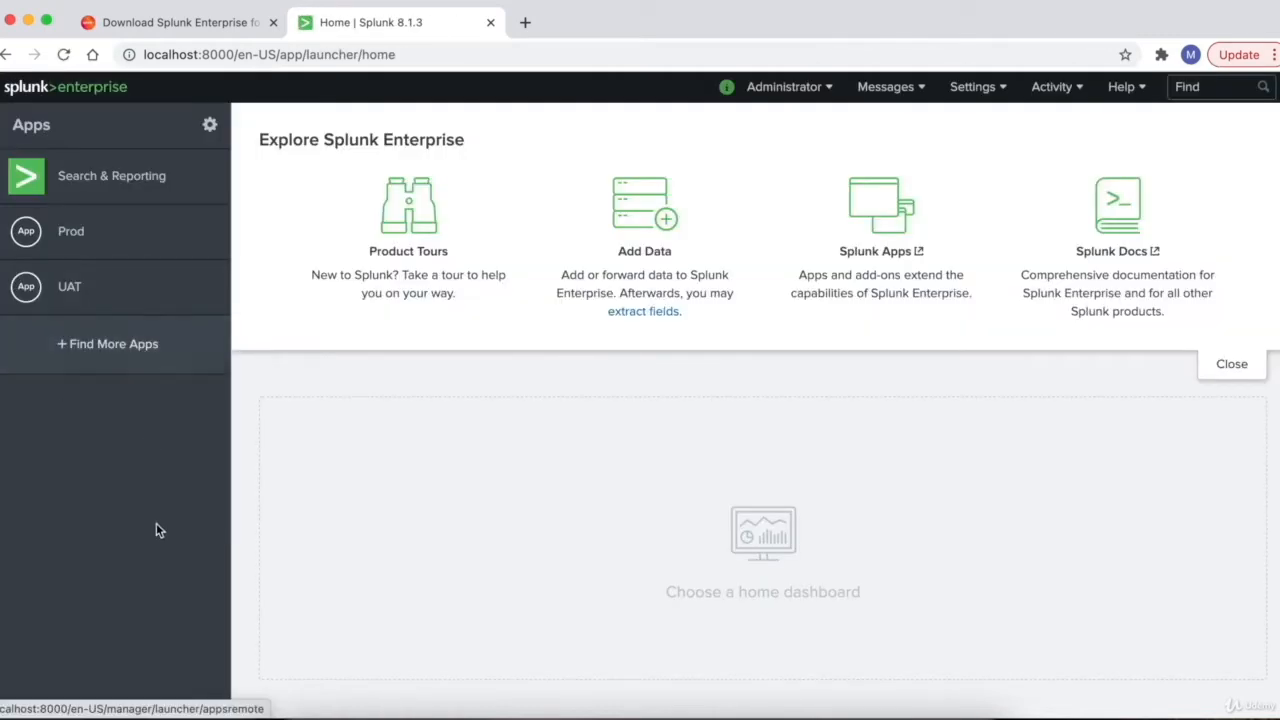
- Open Add Data from Home and scroll to the Upload, Monitor and Forward options
{"action": "left_click", "coordinate": [631, 203]}
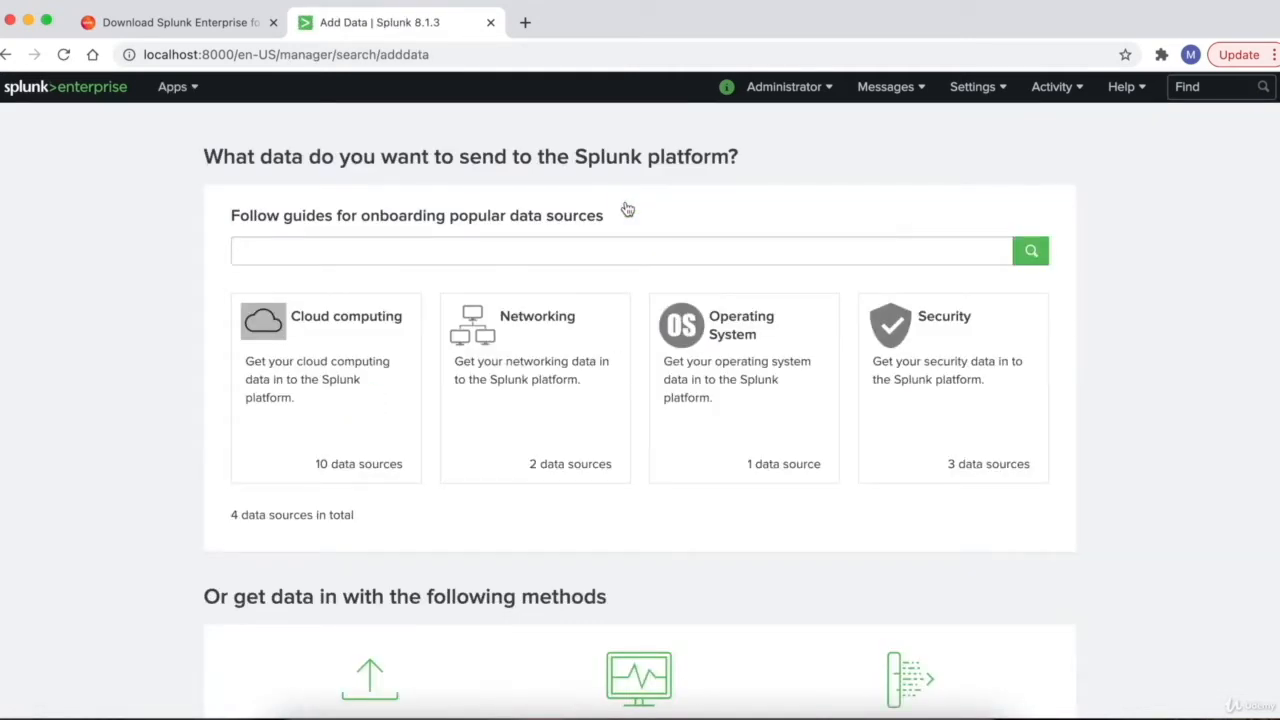
{"action": "scroll", "coordinate": [627, 209], "scroll_direction": "down", "scroll_amount": 3}
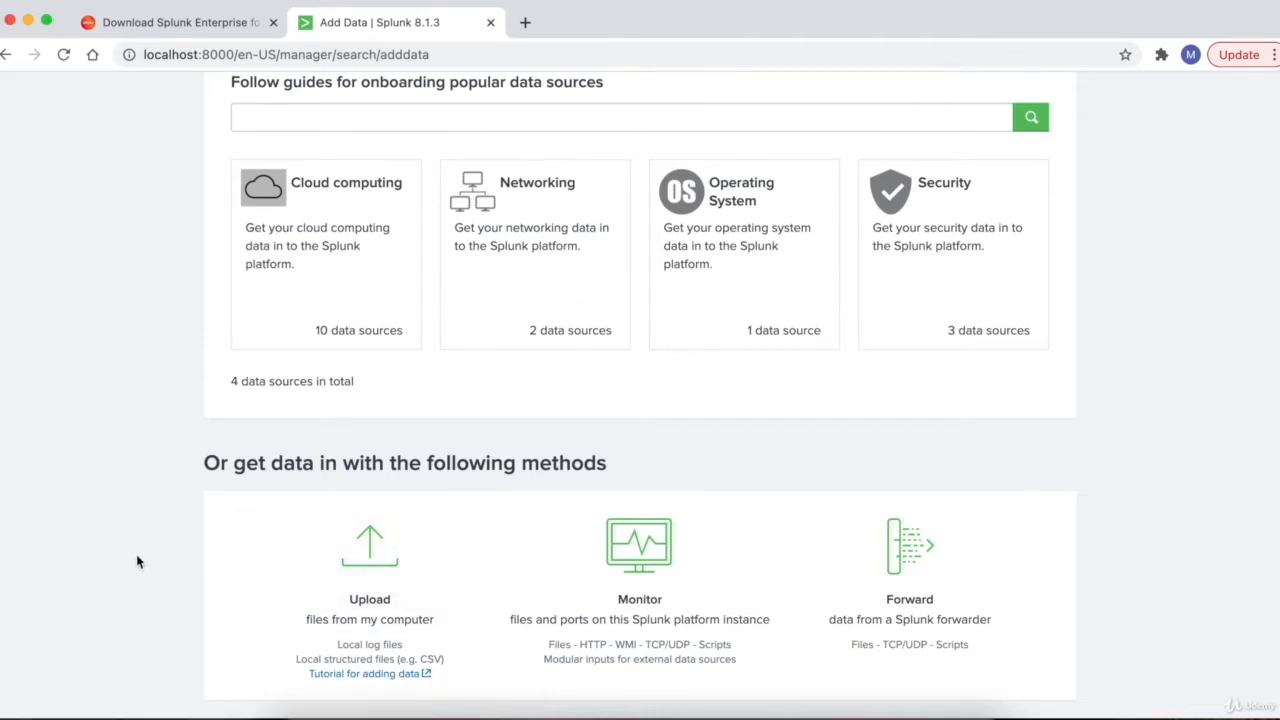
{"action": "left_click", "coordinate": [301, 710]}
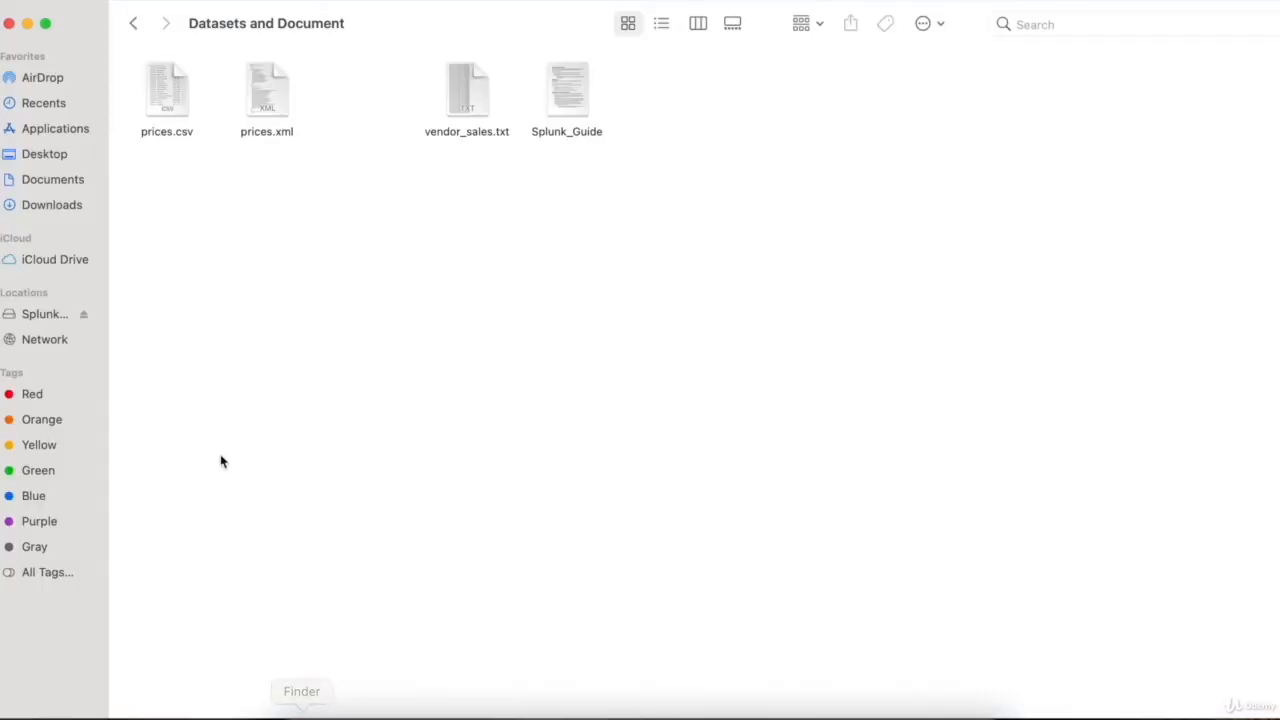
{"action": "double_click", "coordinate": [166, 87]}
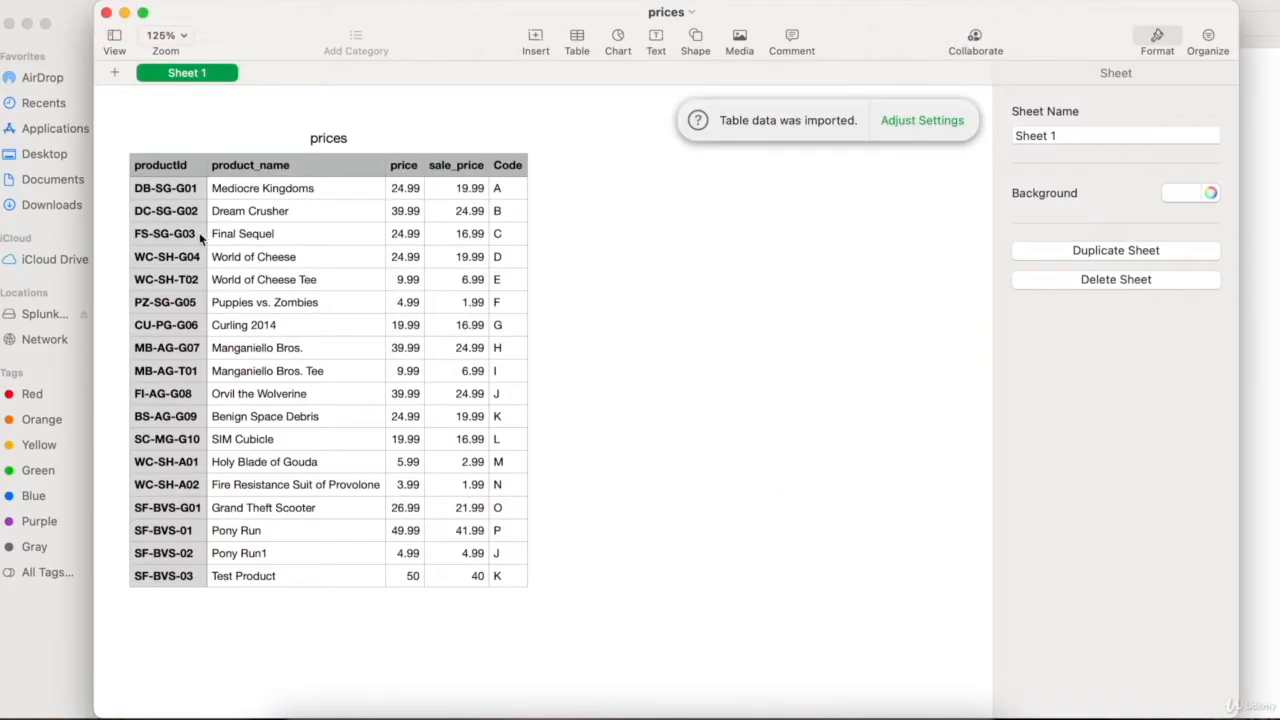
{"action": "left_click", "coordinate": [162, 193]}
{"action": "key", "text": "Up"}
{"action": "key", "text": "Right"}
{"action": "key", "text": "Right"}
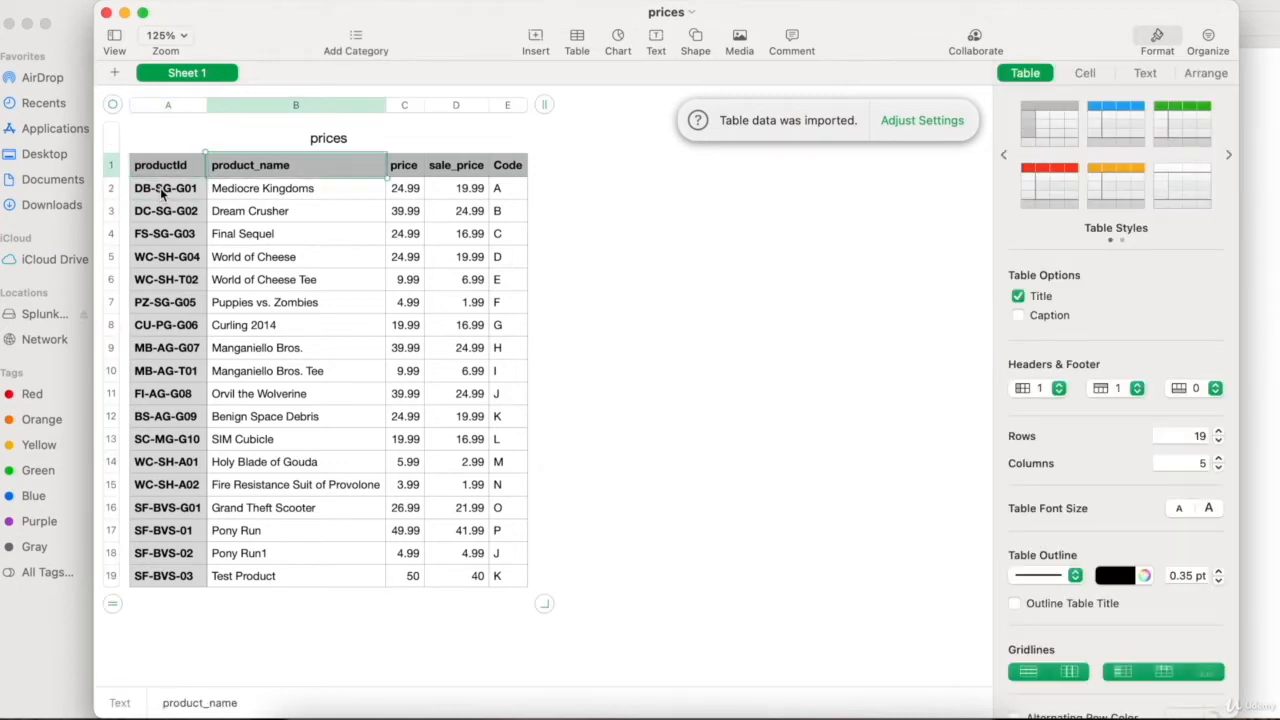
{"action": "key", "text": "Down"}
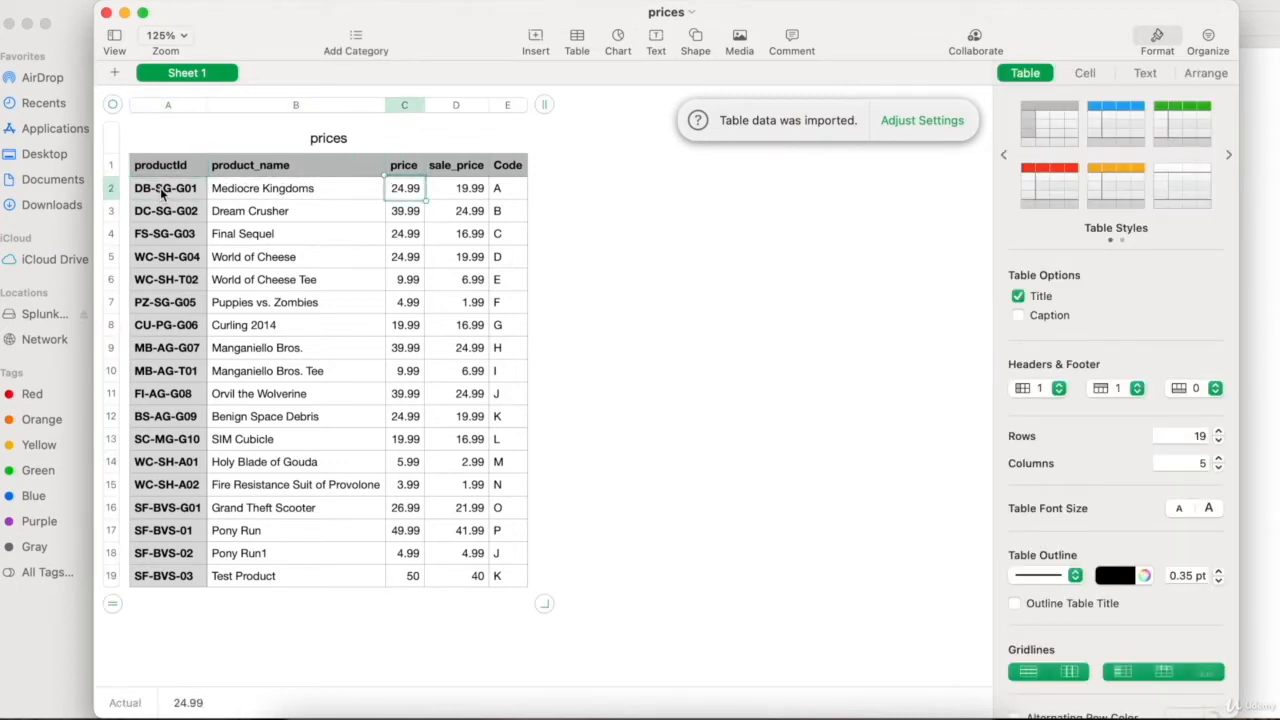
{"action": "scroll", "coordinate": [296, 420], "scroll_direction": "down", "scroll_amount": 1}
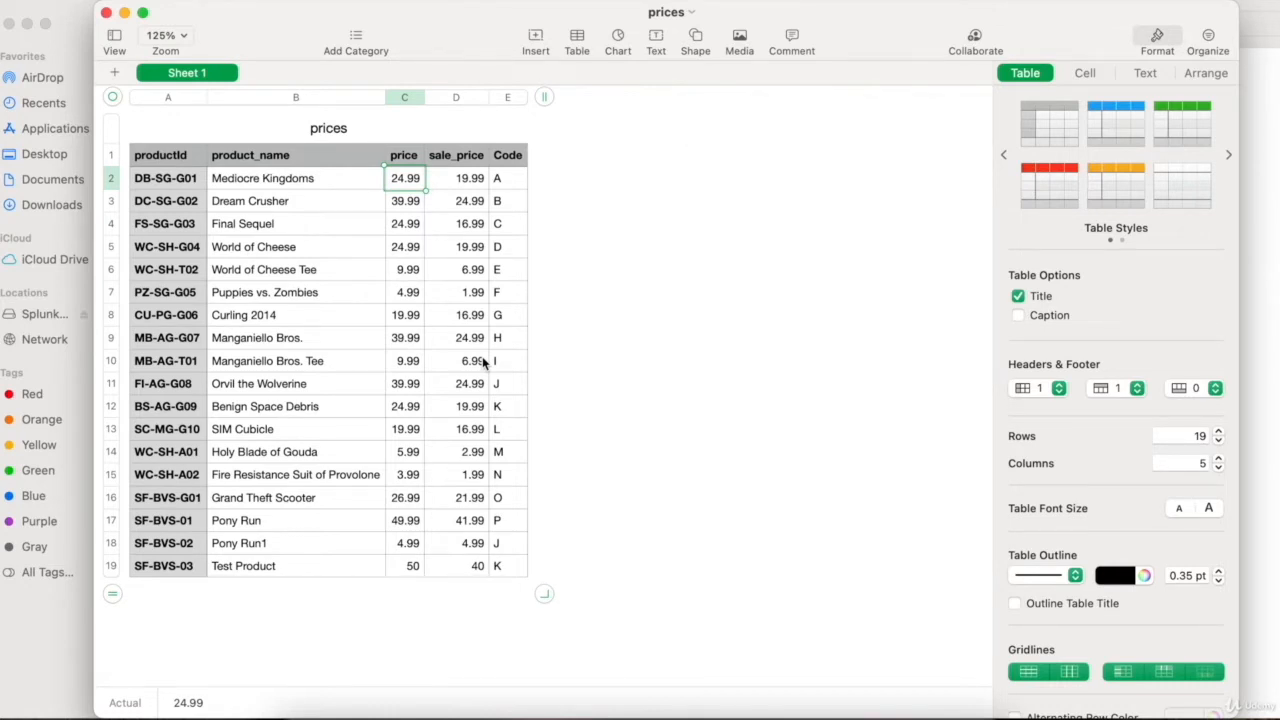
{"action": "left_click", "coordinate": [276, 431]}
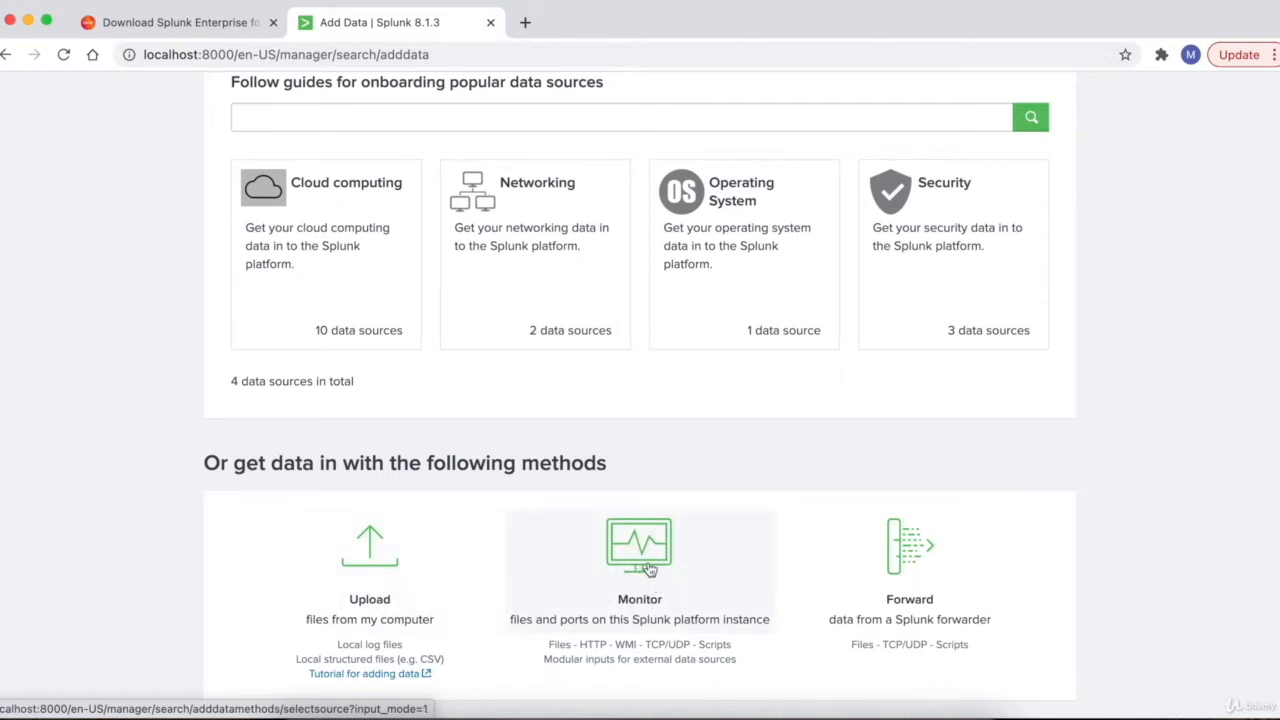
- Choose Monitor and pick Files & Directories as the data source
{"action": "left_click", "coordinate": [649, 570]}
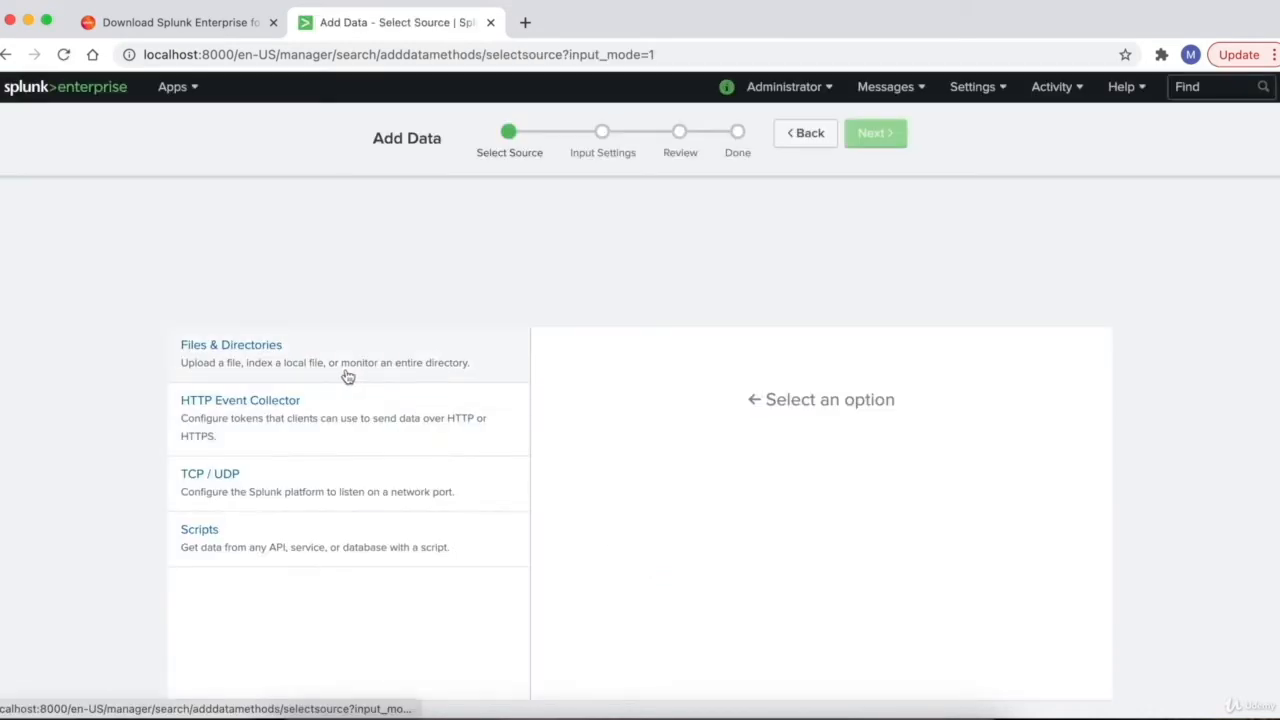
{"action": "left_click", "coordinate": [272, 362]}
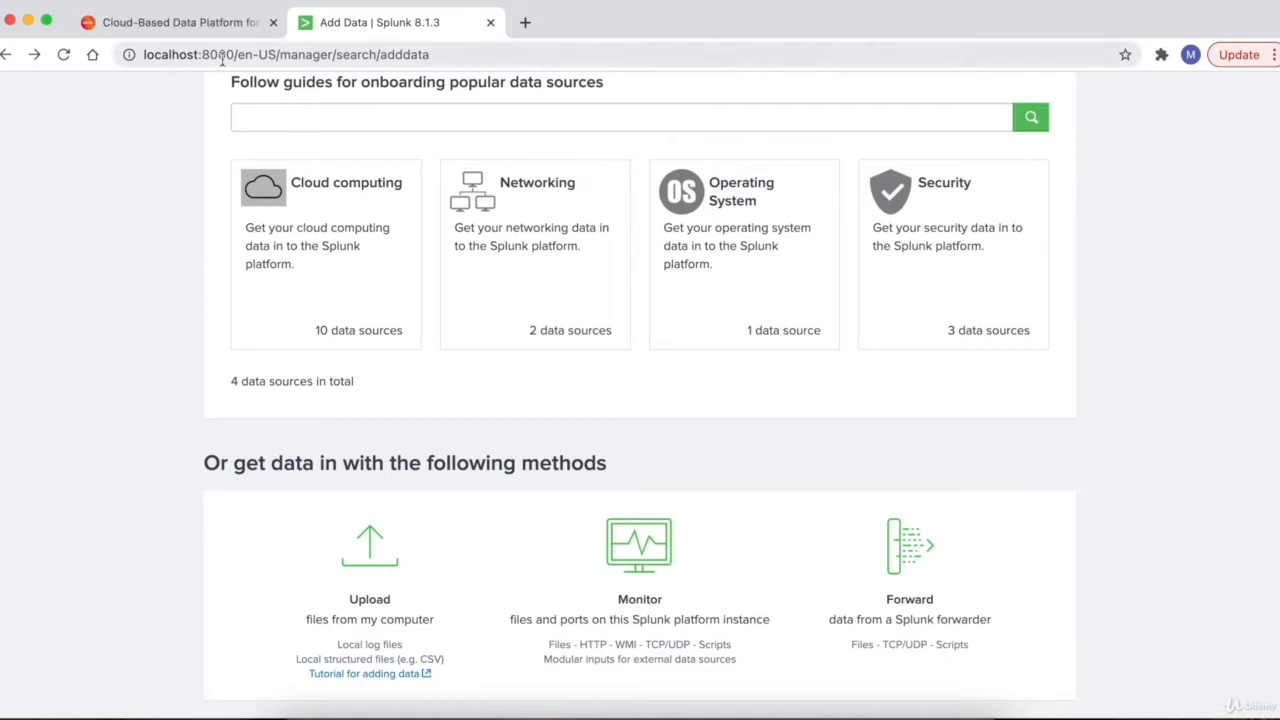
- Open the Free Splunk downloads page on splunk.com and scroll to Splunk Universal Forwarder
{"action": "left_click", "coordinate": [196, 32]}
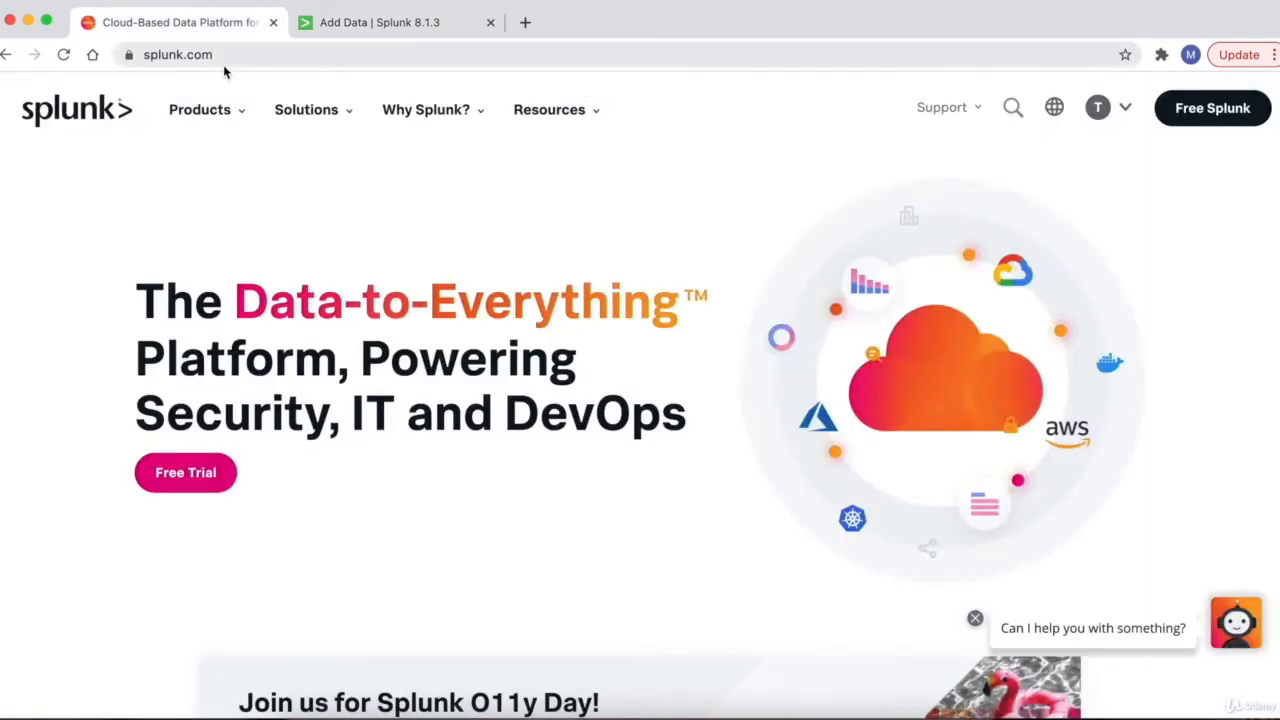
{"action": "left_click", "coordinate": [1228, 111]}
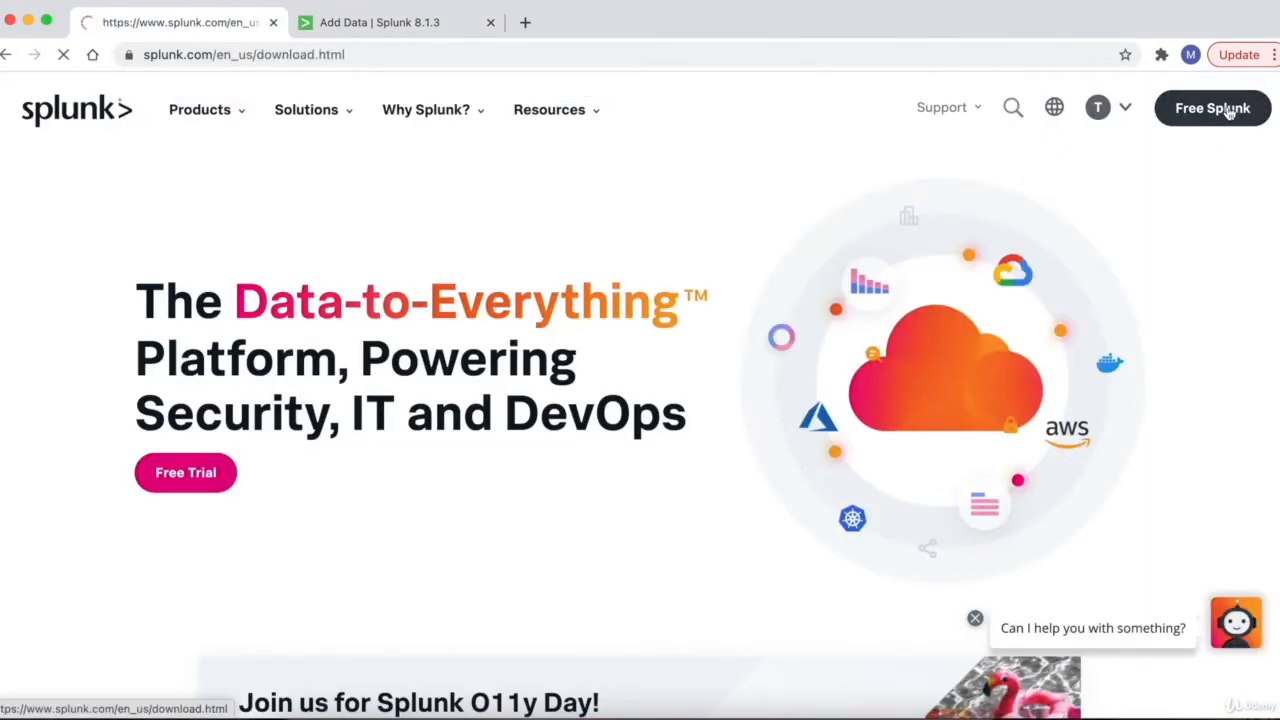
{"action": "scroll", "coordinate": [954, 330], "scroll_direction": "down", "scroll_amount": 2}
{"action": "scroll", "coordinate": [951, 356], "scroll_direction": "down", "scroll_amount": 2}
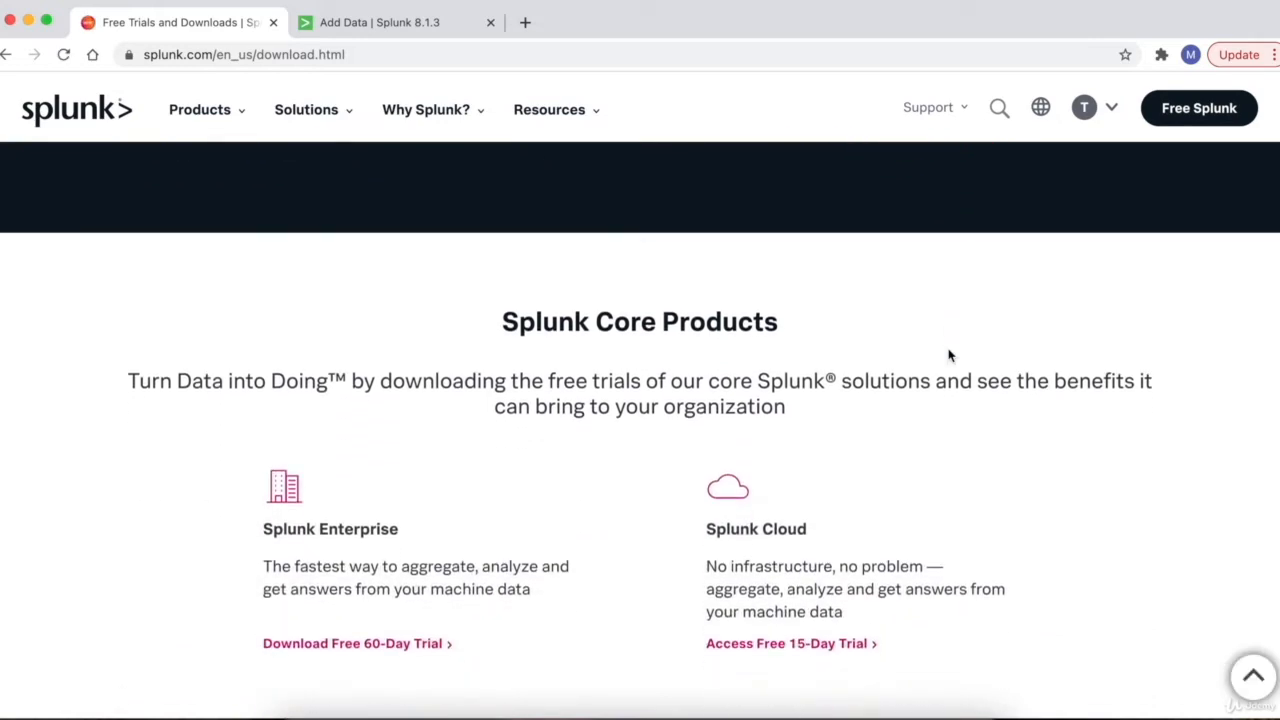
{"action": "scroll", "coordinate": [951, 356], "scroll_direction": "up", "scroll_amount": 3}
{"action": "scroll", "coordinate": [951, 356], "scroll_direction": "down", "scroll_amount": 1}
{"action": "scroll", "coordinate": [951, 356], "scroll_direction": "down", "scroll_amount": 7}
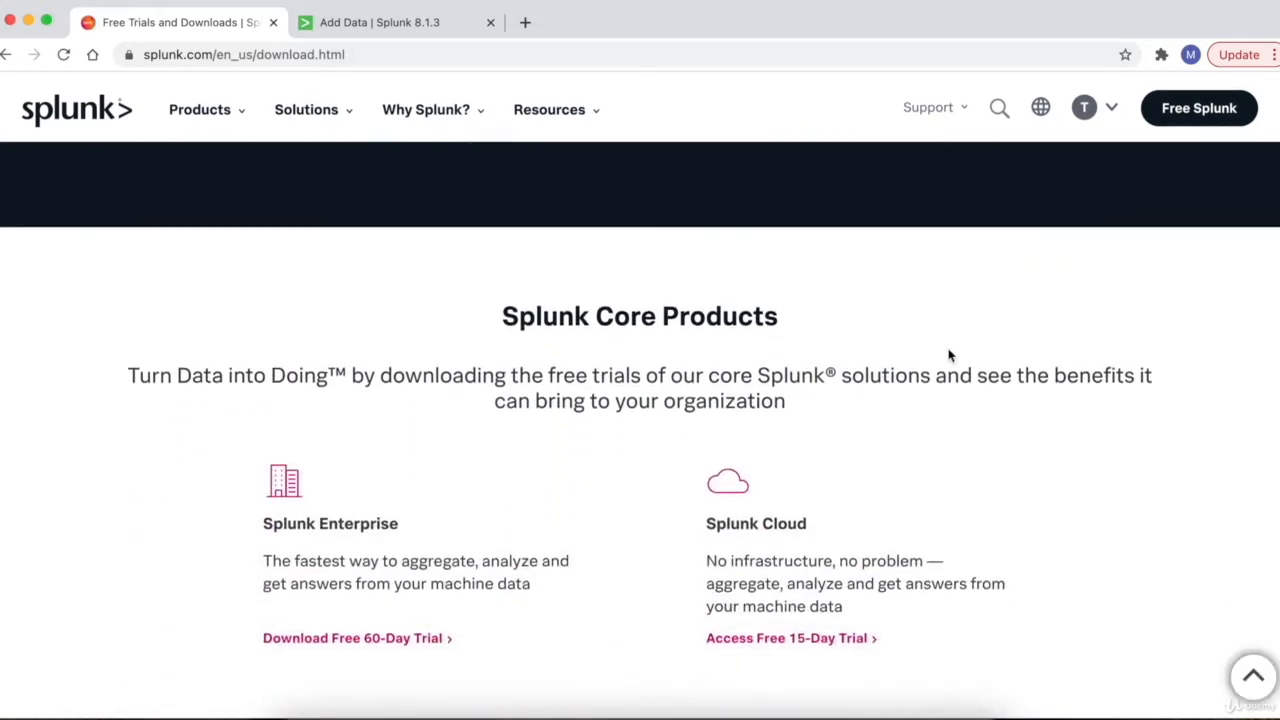
{"action": "scroll", "coordinate": [483, 274], "scroll_direction": "down", "scroll_amount": 12}
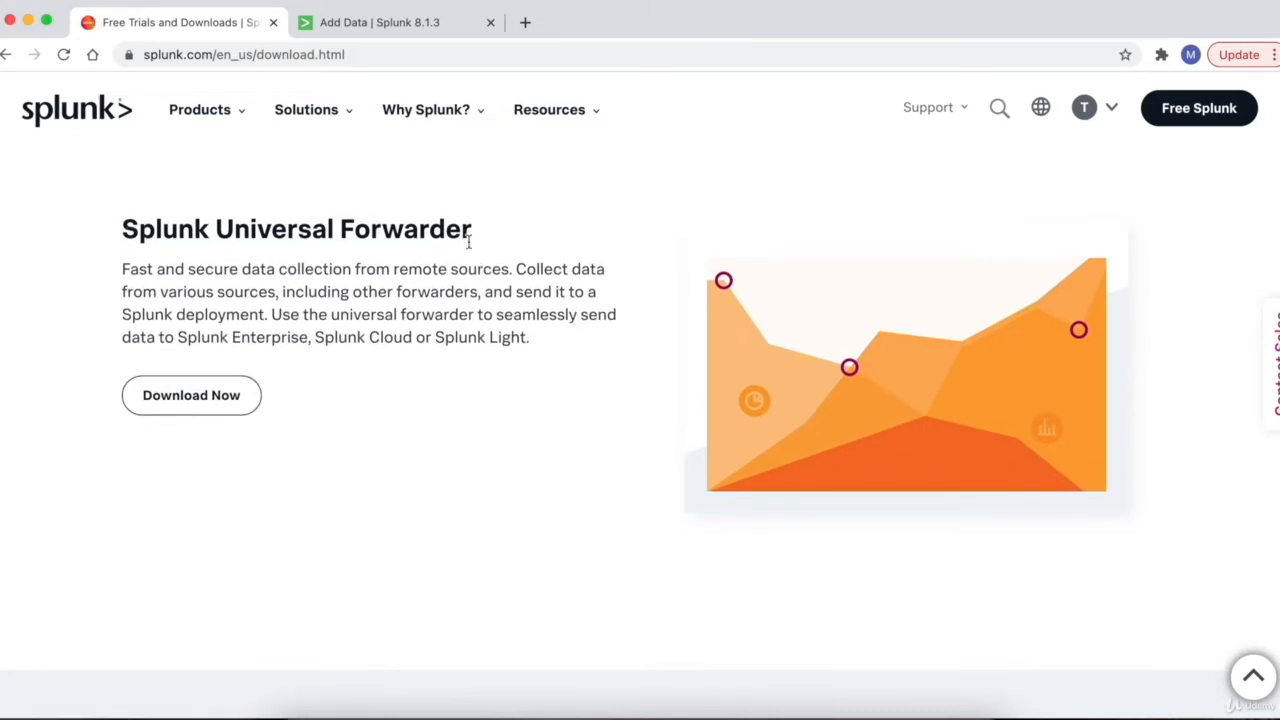
- Highlight the Splunk Universal Forwarder heading, then return to the Add Data page
{"action": "left_click_drag", "start_coordinate": [330, 229], "coordinate": [119, 229]}
{"action": "left_click", "coordinate": [172, 268]}
{"action": "double_click", "coordinate": [130, 230]}
{"action": "left_click_drag", "start_coordinate": [264, 231], "coordinate": [474, 241]}
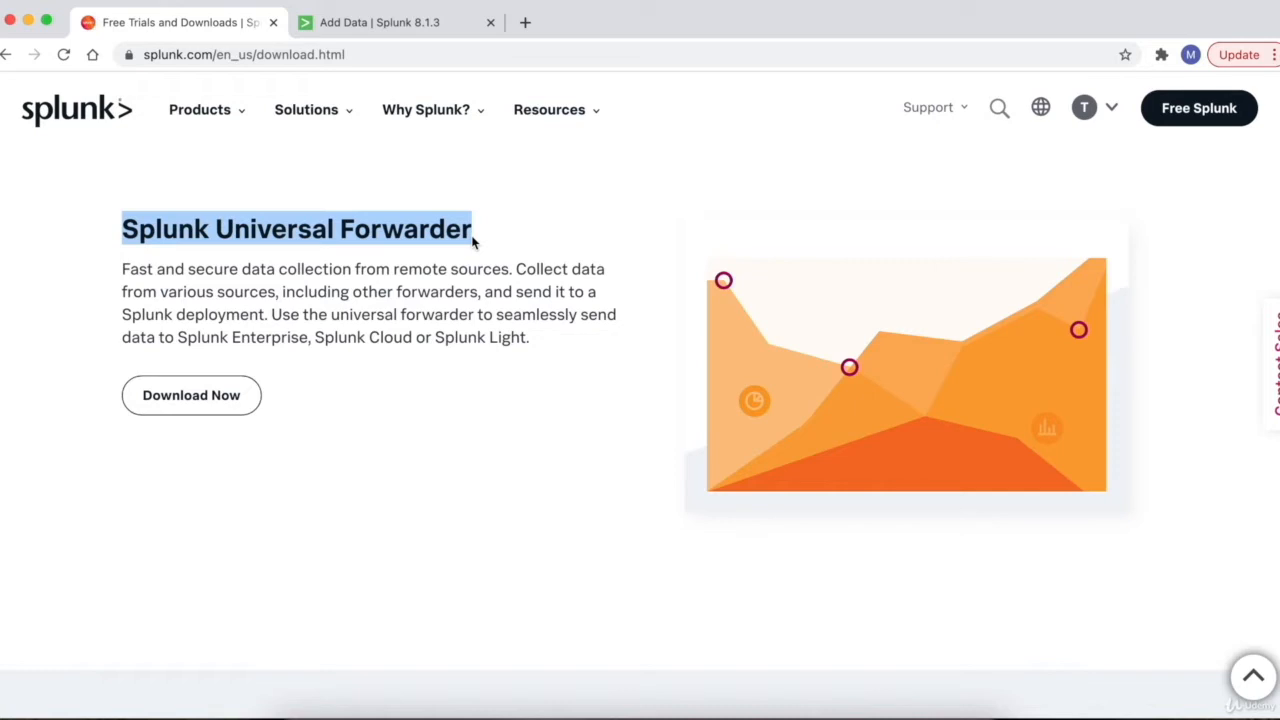
{"action": "left_click", "coordinate": [360, 24]}
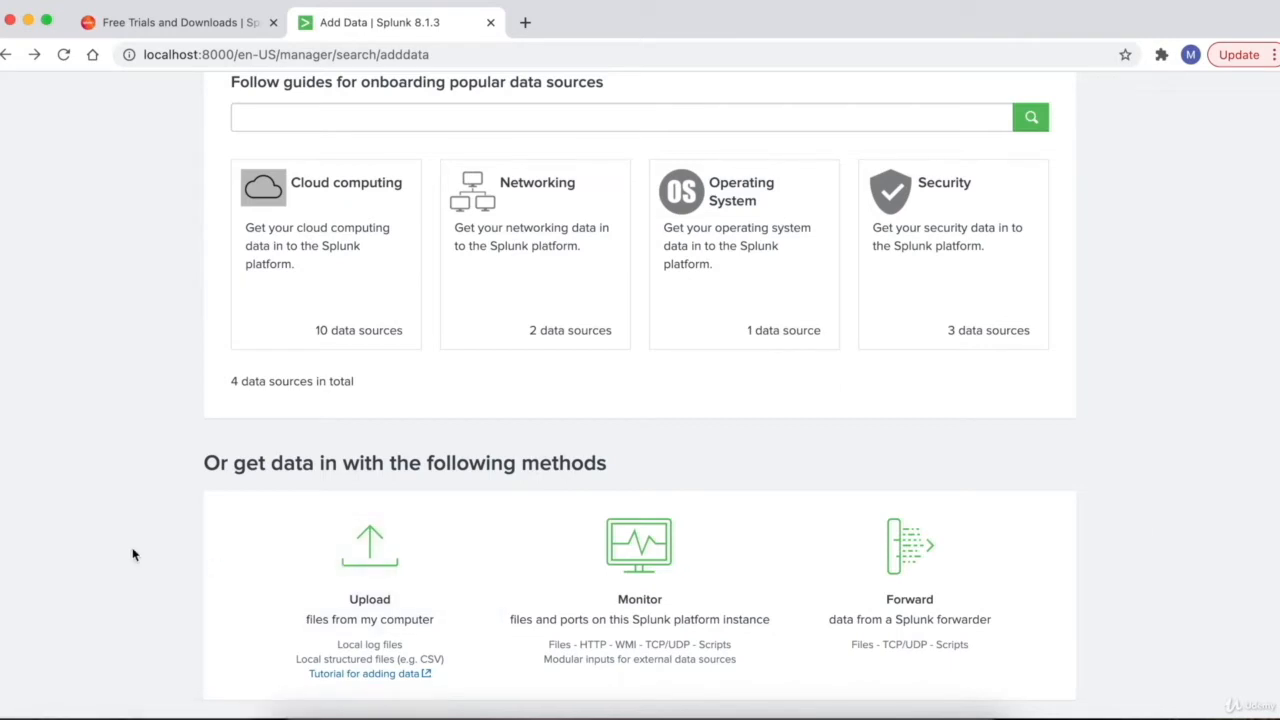
- Upload prices.csv by dragging it from Finder onto the upload area, then continue to Set Source Type
{"action": "left_click", "coordinate": [369, 567]}
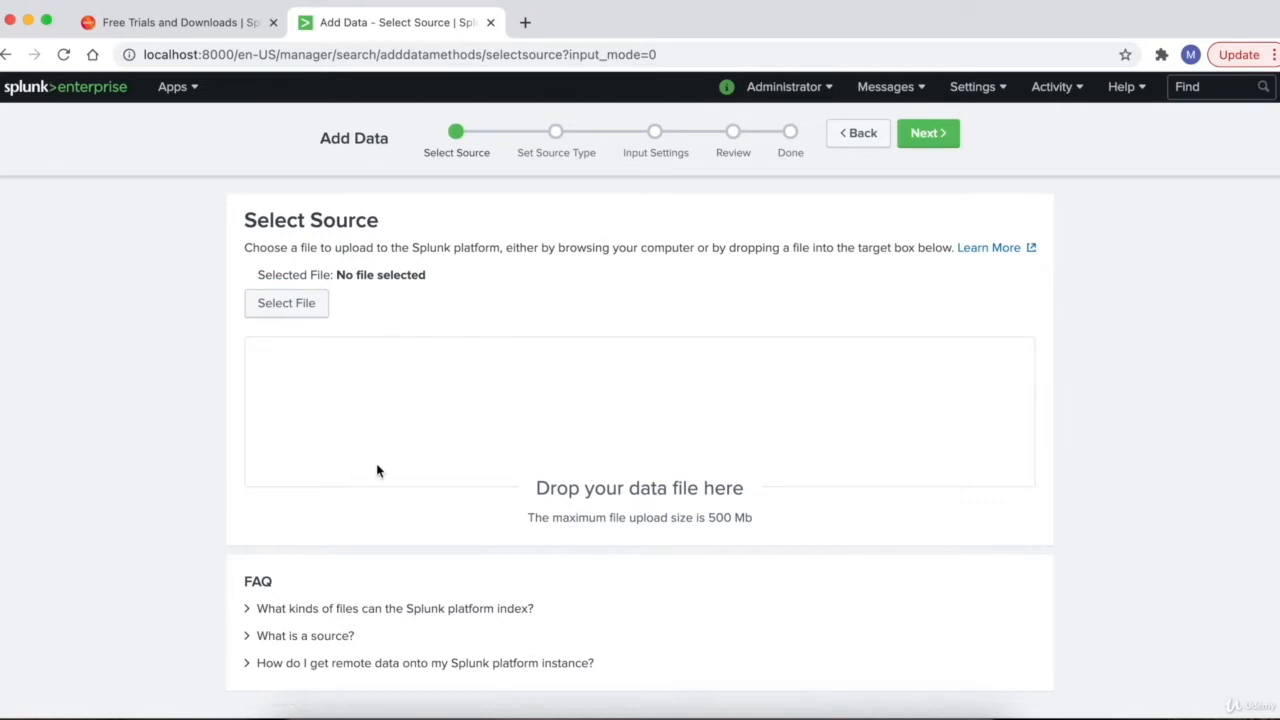
{"action": "left_click", "coordinate": [302, 708]}
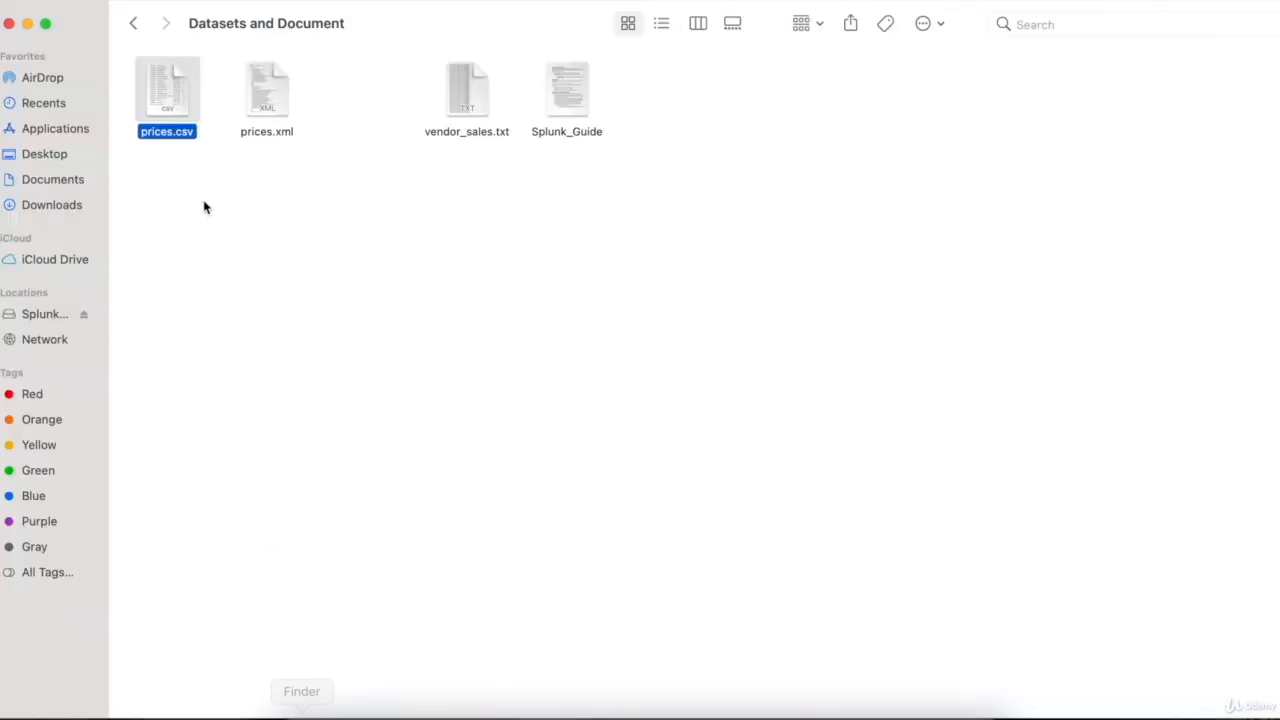
{"action": "left_click_drag", "start_coordinate": [162, 74], "coordinate": [475, 364]}
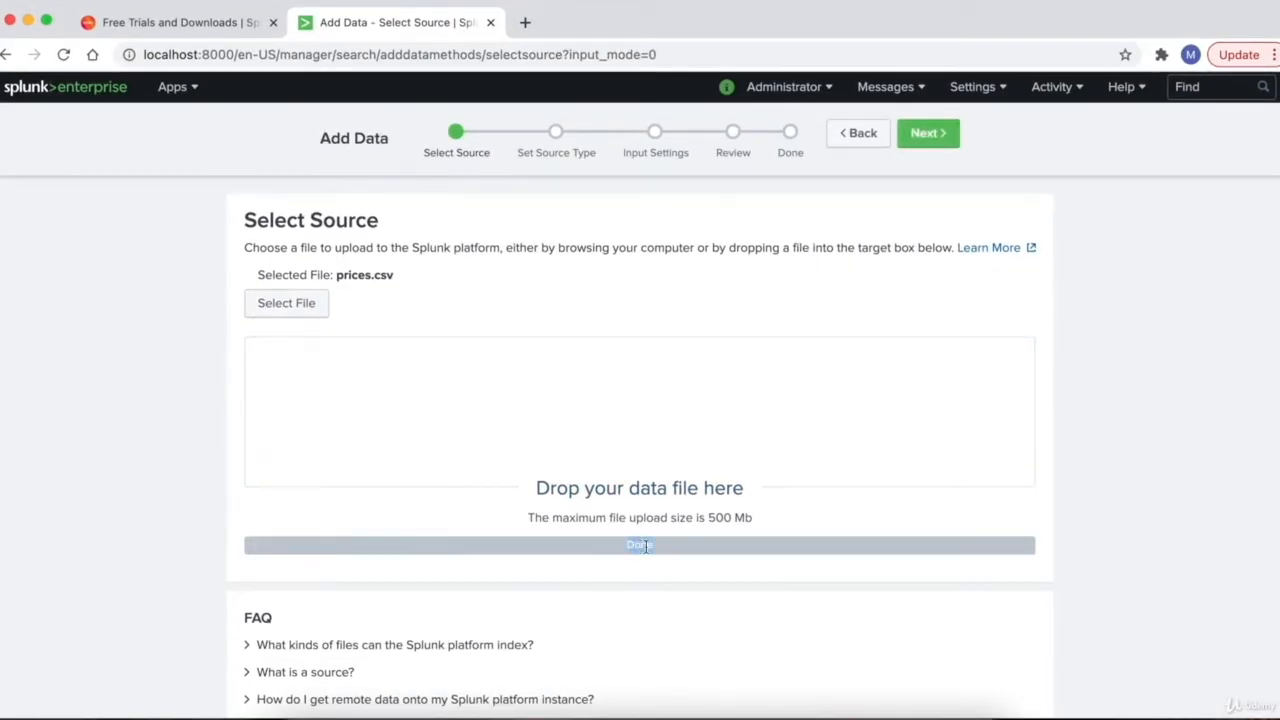
{"action": "left_click", "coordinate": [655, 512]}
{"action": "double_click", "coordinate": [638, 549]}
{"action": "left_click", "coordinate": [927, 143]}
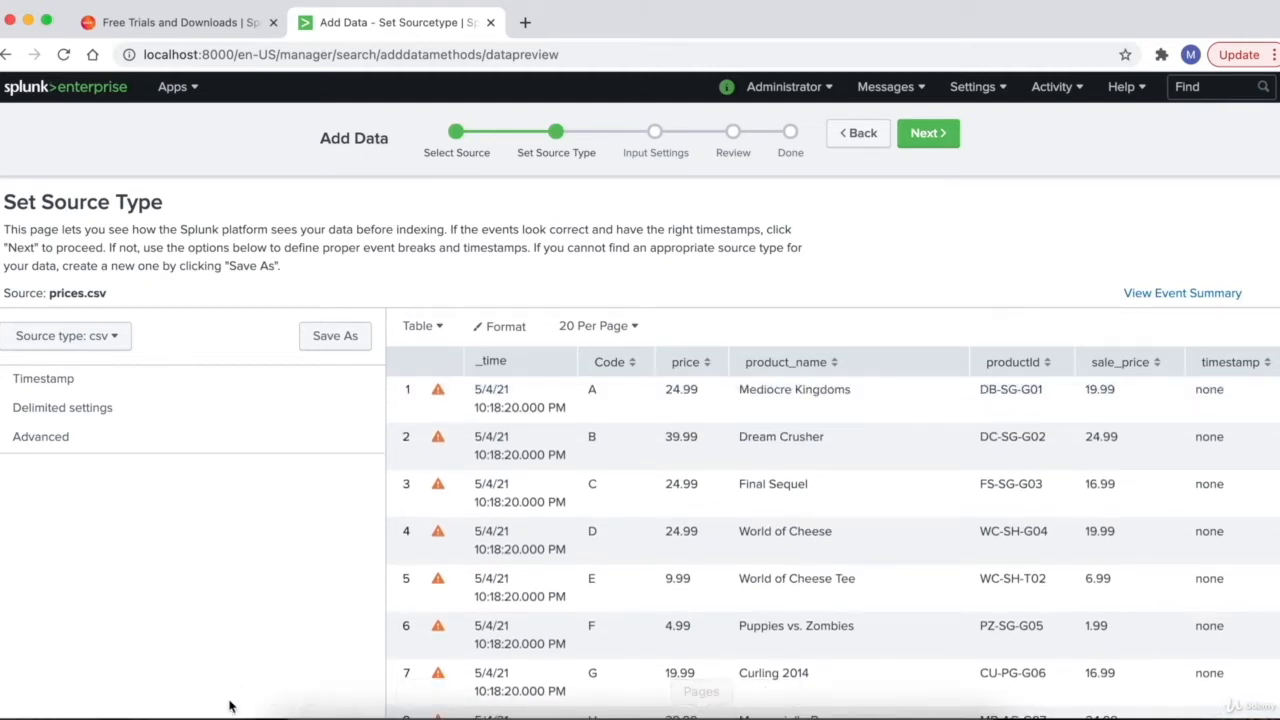
{"action": "left_click", "coordinate": [762, 712]}
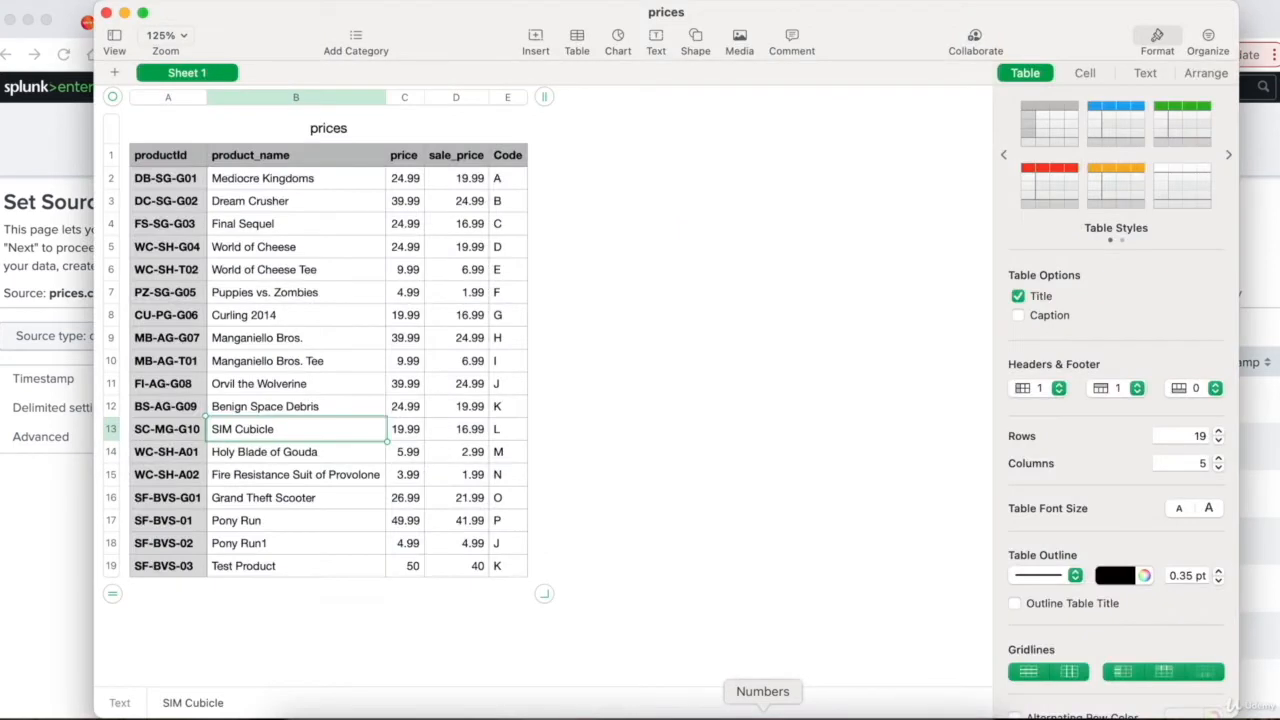
{"action": "left_click", "coordinate": [172, 158]}
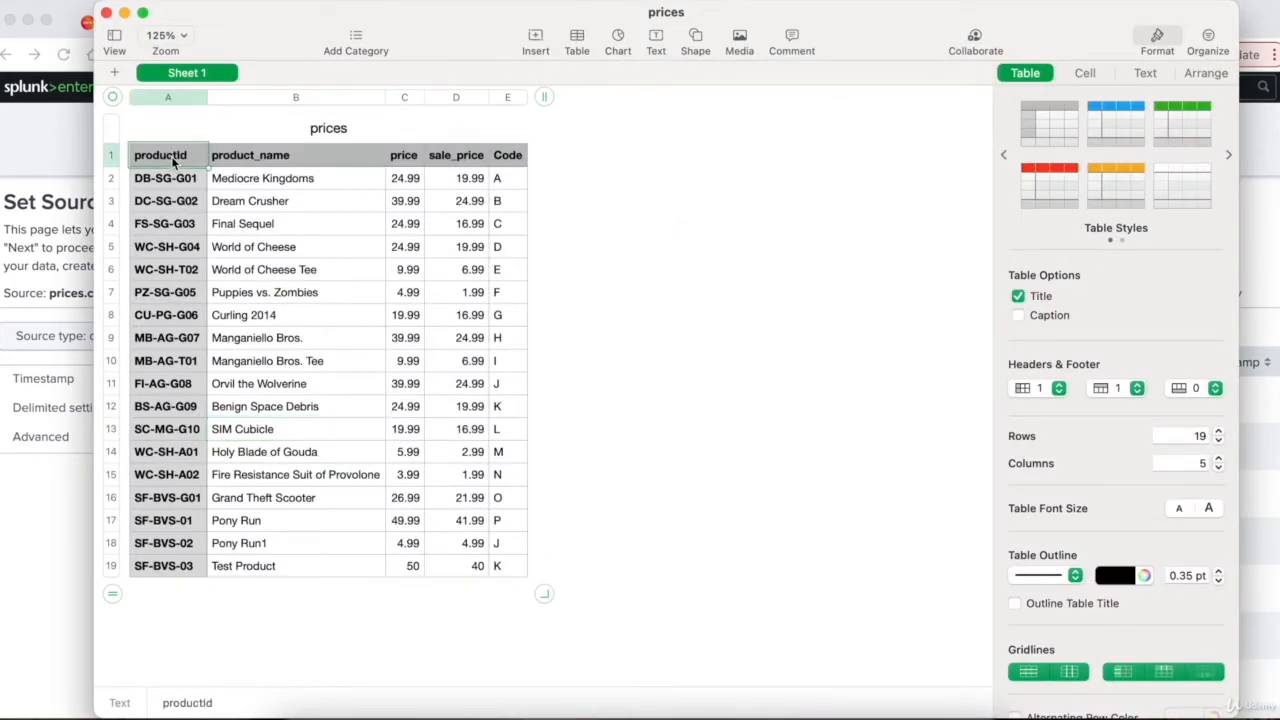
{"action": "key", "text": "shift+Right"}
{"action": "key", "text": "shift+Right"}
{"action": "key", "text": "shift+Right"}
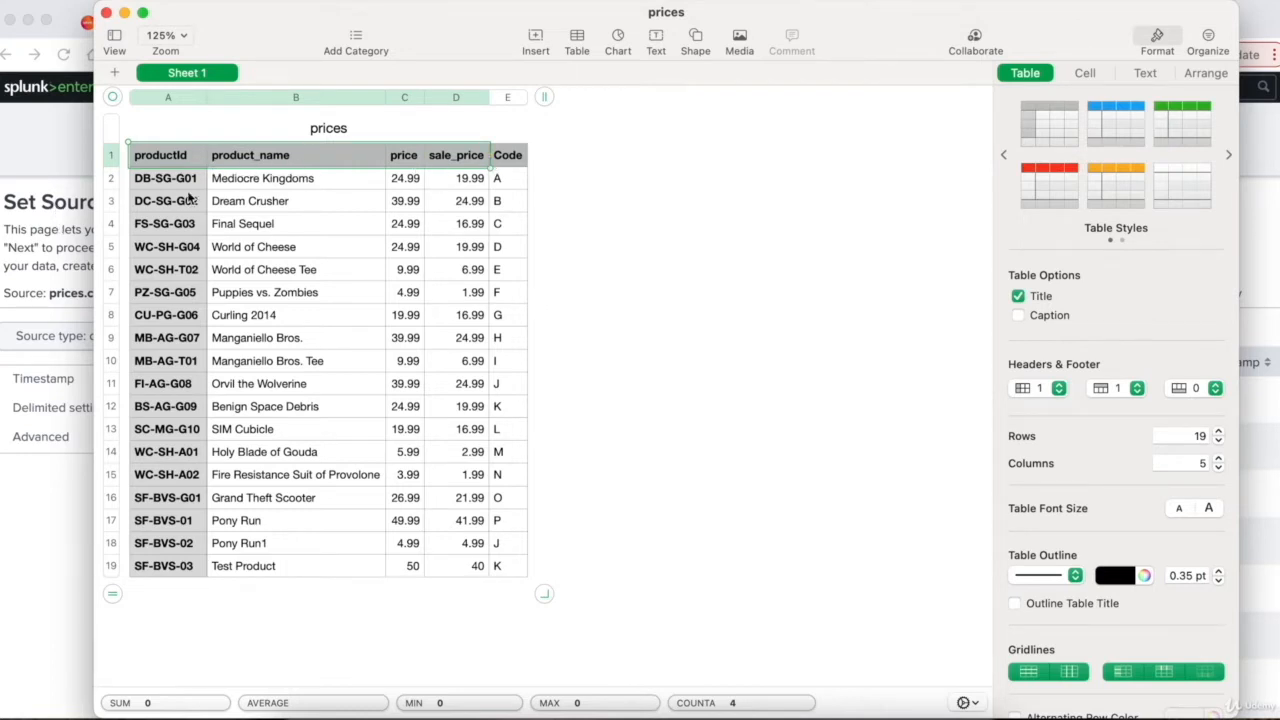
{"action": "left_click", "coordinate": [76, 225]}
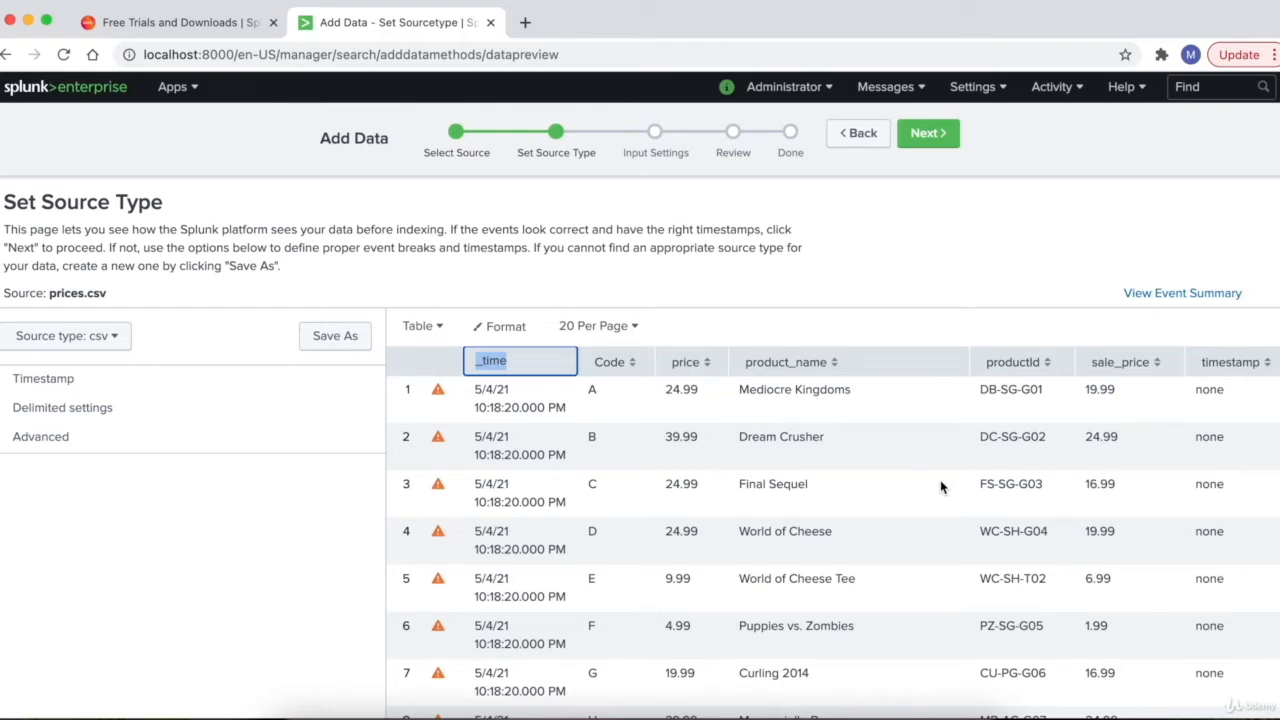
{"action": "left_click", "coordinate": [530, 426]}
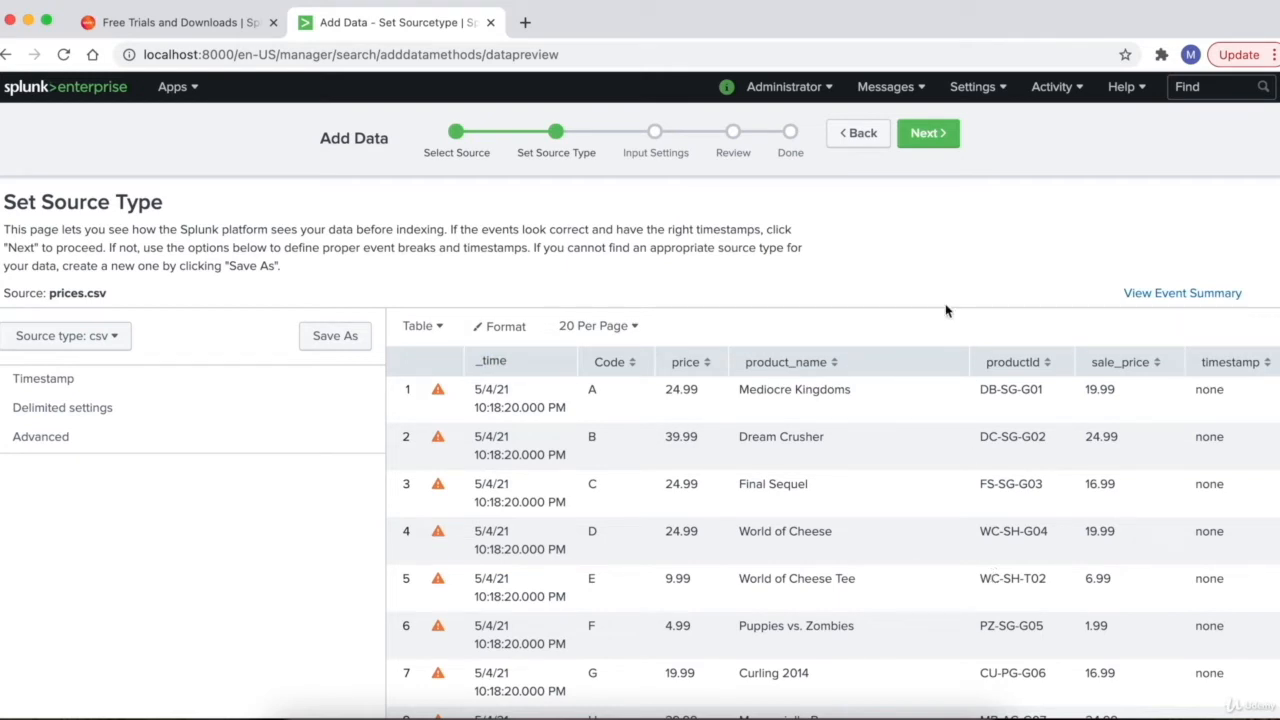
{"action": "left_click_drag", "start_coordinate": [946, 311], "coordinate": [635, 577]}
{"action": "left_click", "coordinate": [629, 523]}
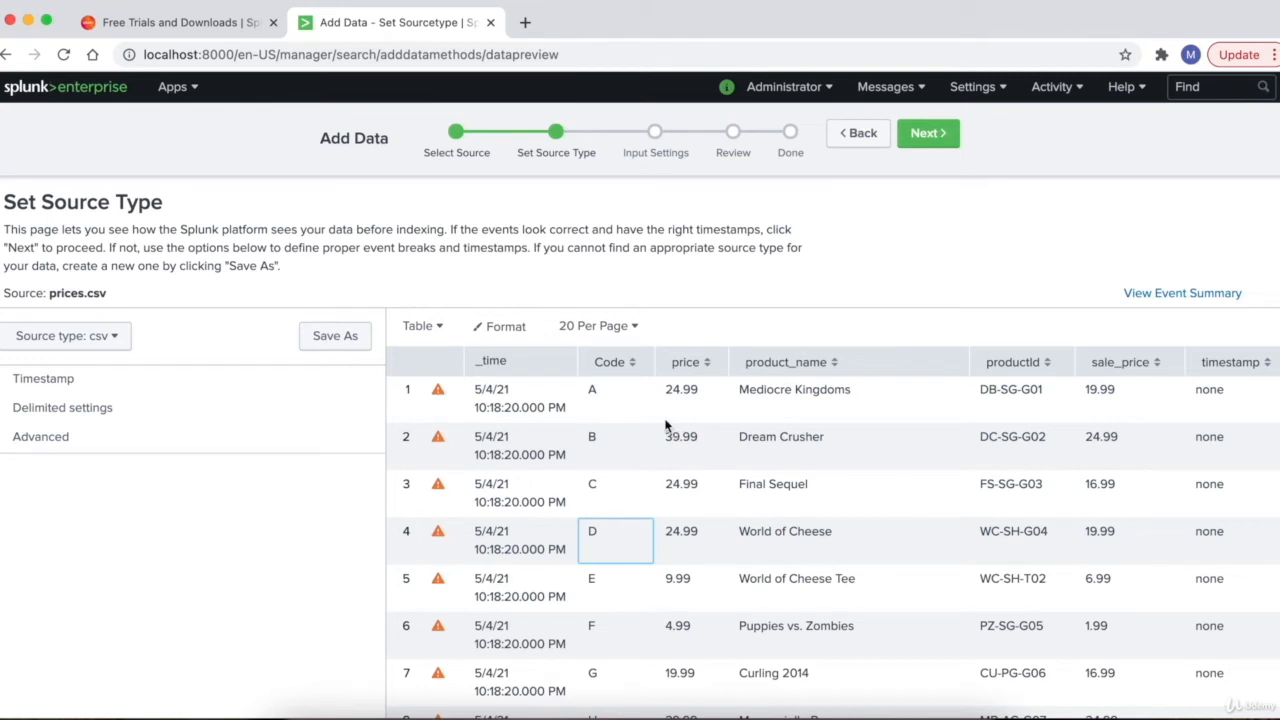
{"action": "left_click_drag", "start_coordinate": [400, 391], "coordinate": [556, 416]}
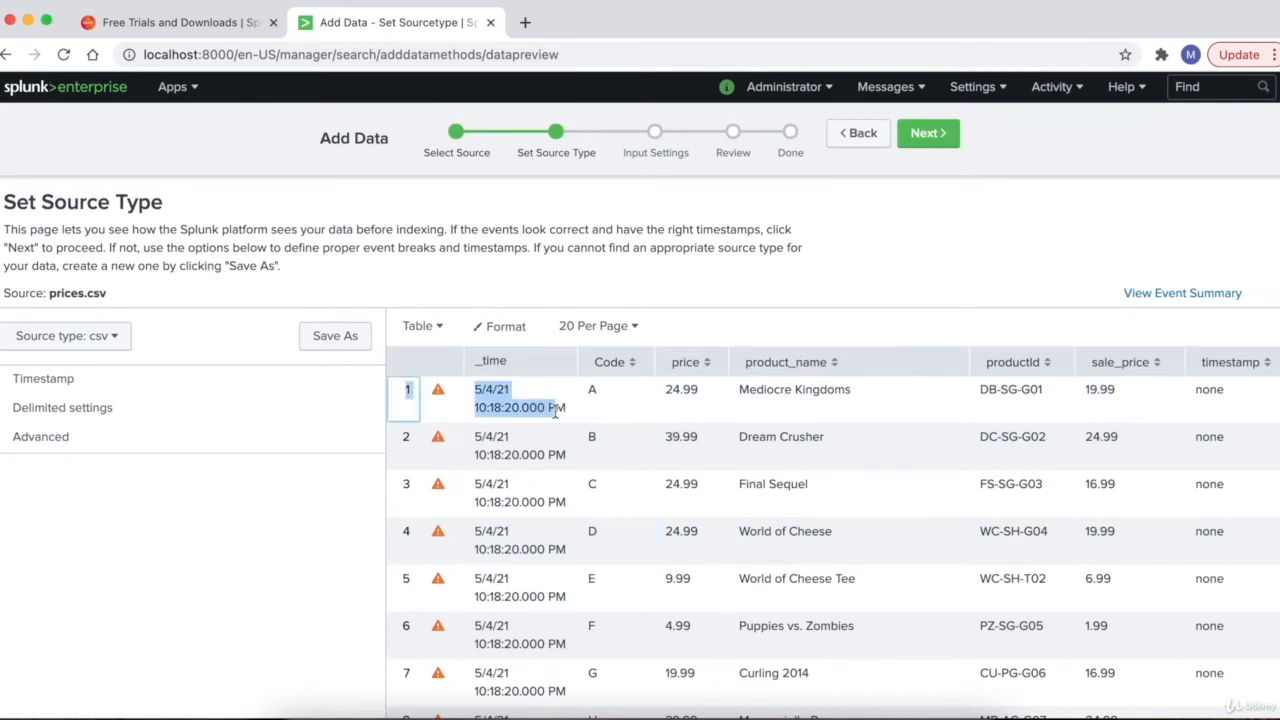
{"action": "left_click_drag", "start_coordinate": [405, 430], "coordinate": [530, 459]}
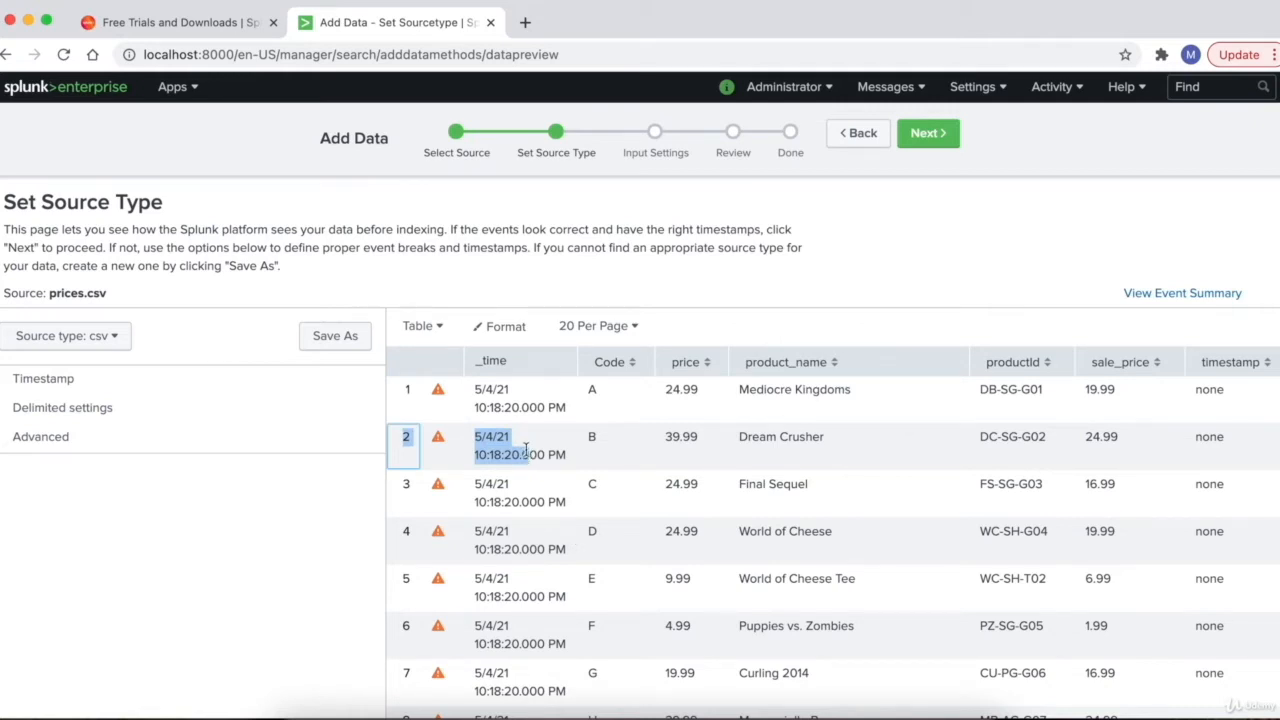
{"action": "scroll", "coordinate": [530, 554], "scroll_direction": "down", "scroll_amount": 2}
{"action": "scroll", "coordinate": [530, 557], "scroll_direction": "down", "scroll_amount": 4}
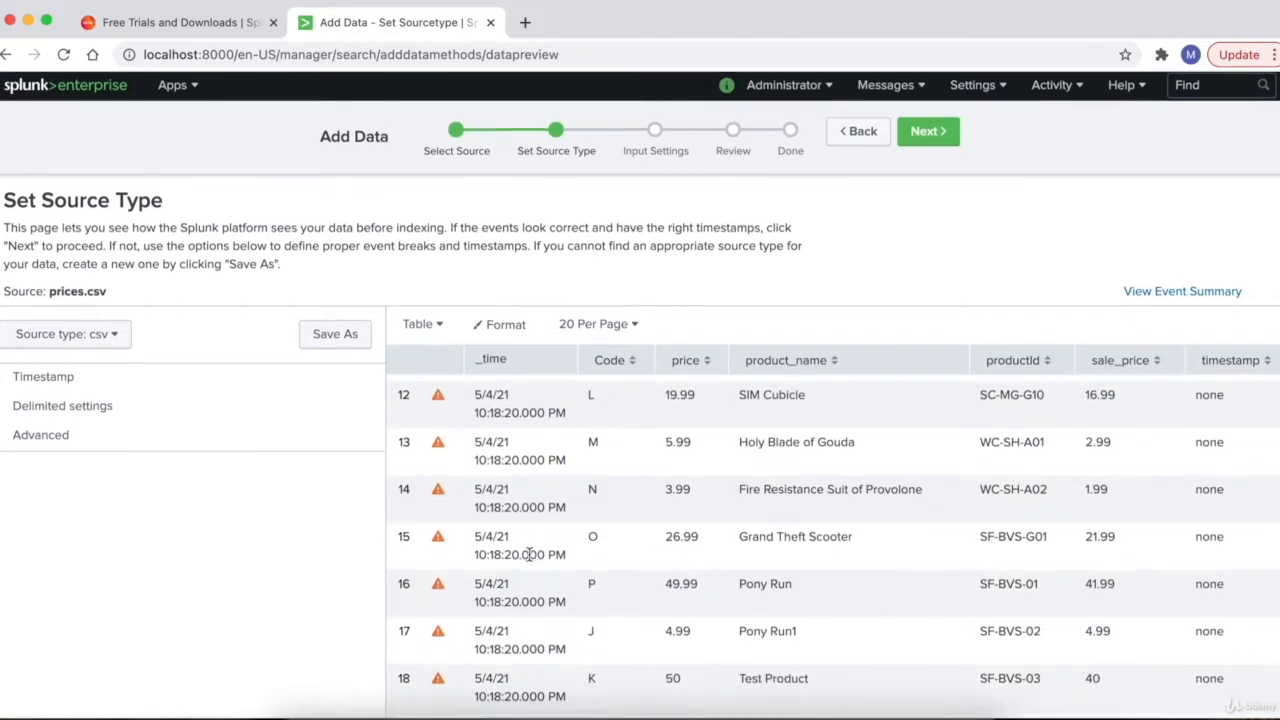
{"action": "scroll", "coordinate": [532, 503], "scroll_direction": "up", "scroll_amount": 5}
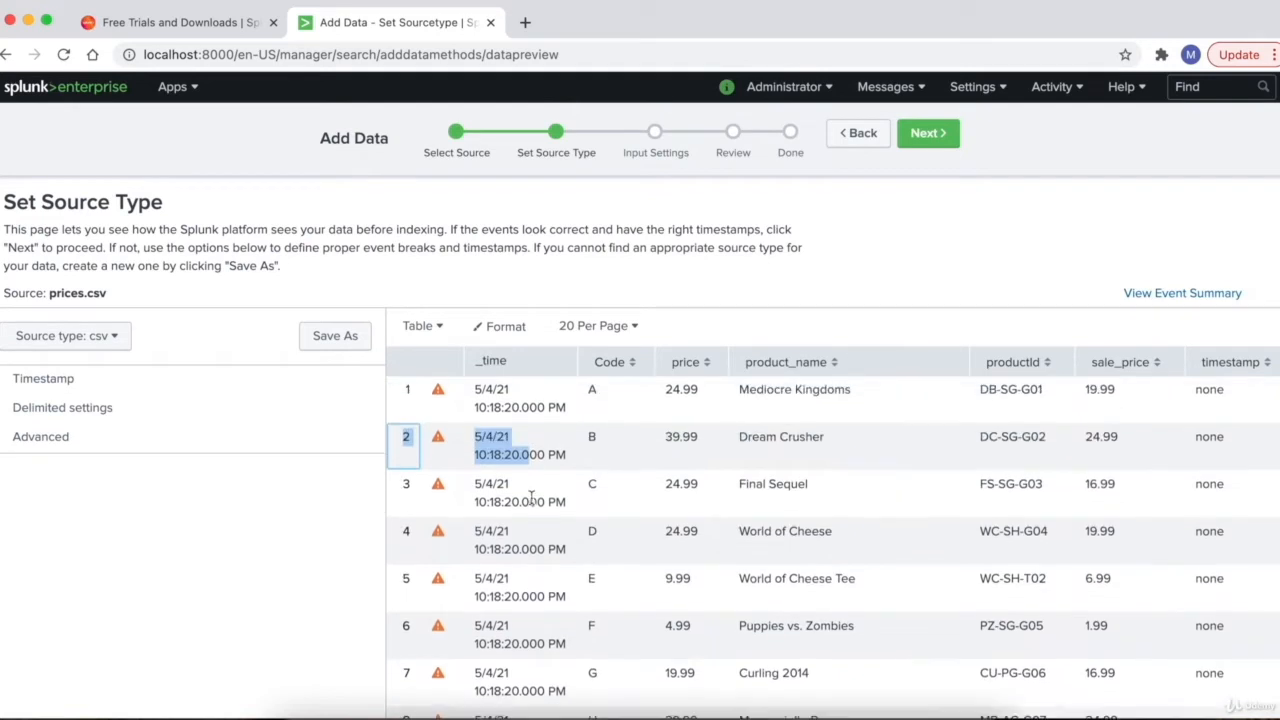
{"action": "scroll", "coordinate": [532, 503], "scroll_direction": "down", "scroll_amount": 5}
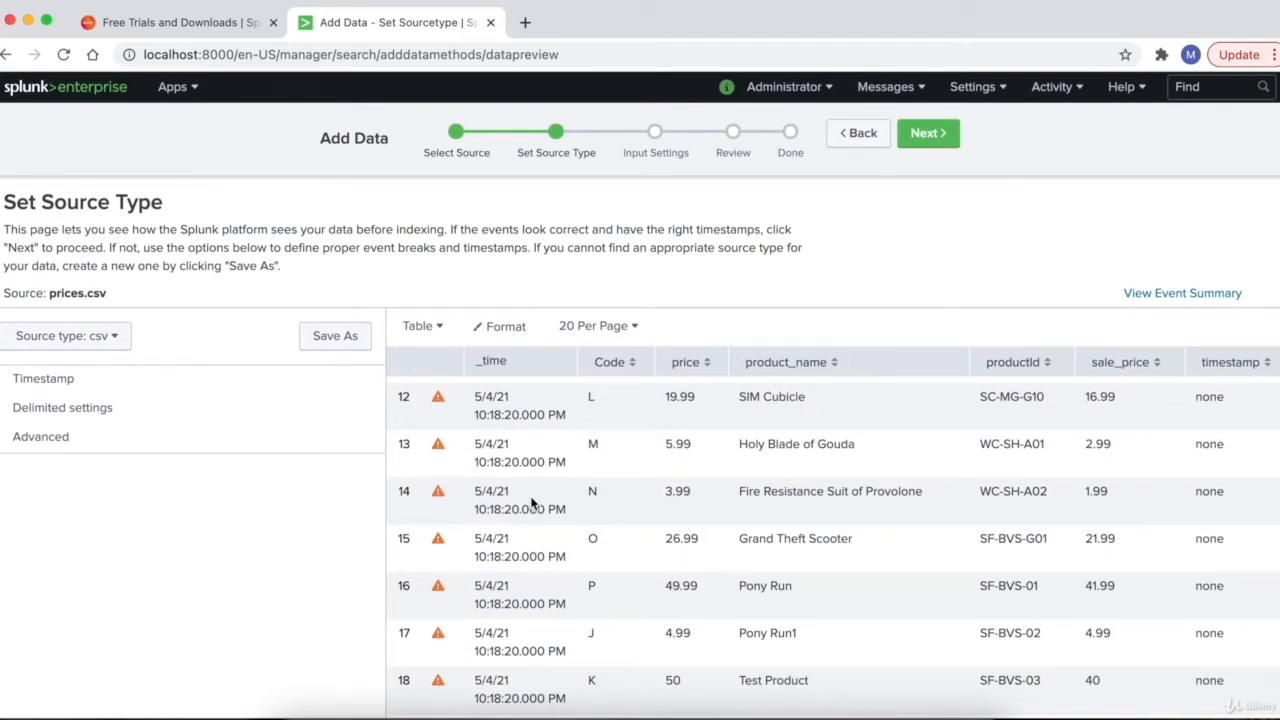
{"action": "scroll", "coordinate": [532, 503], "scroll_direction": "up", "scroll_amount": 5}
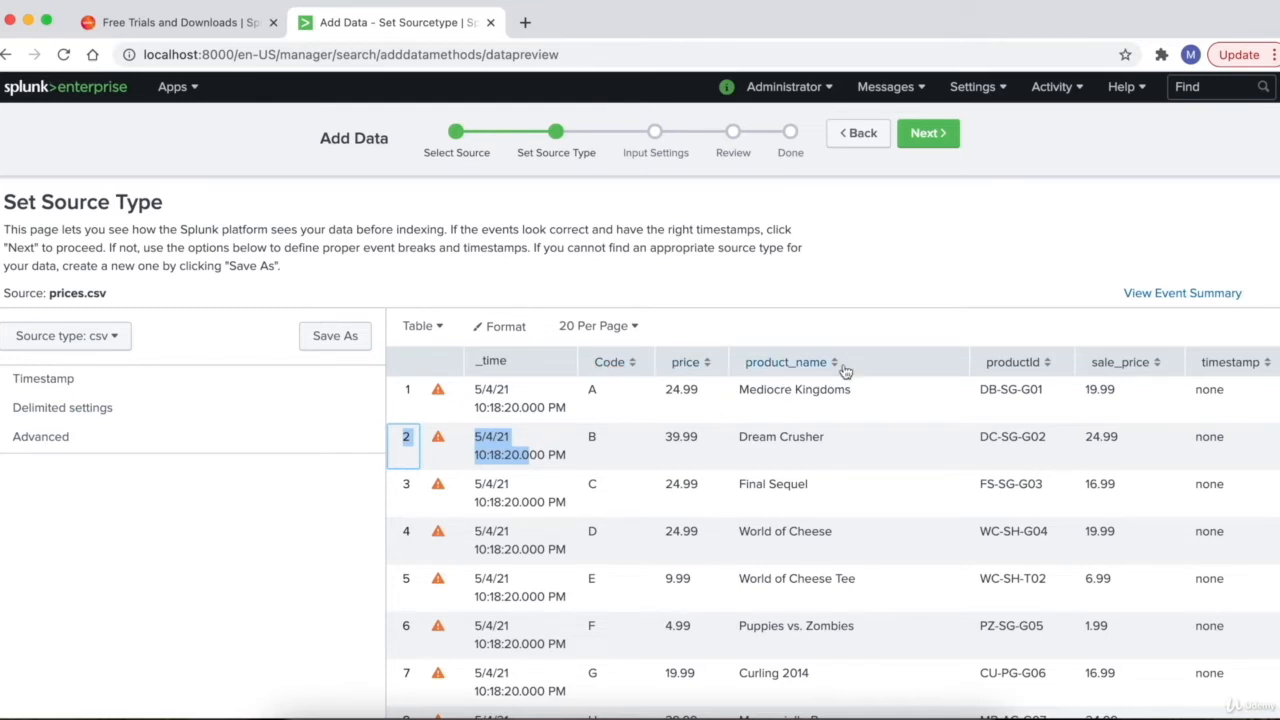
{"action": "left_click", "coordinate": [487, 362]}
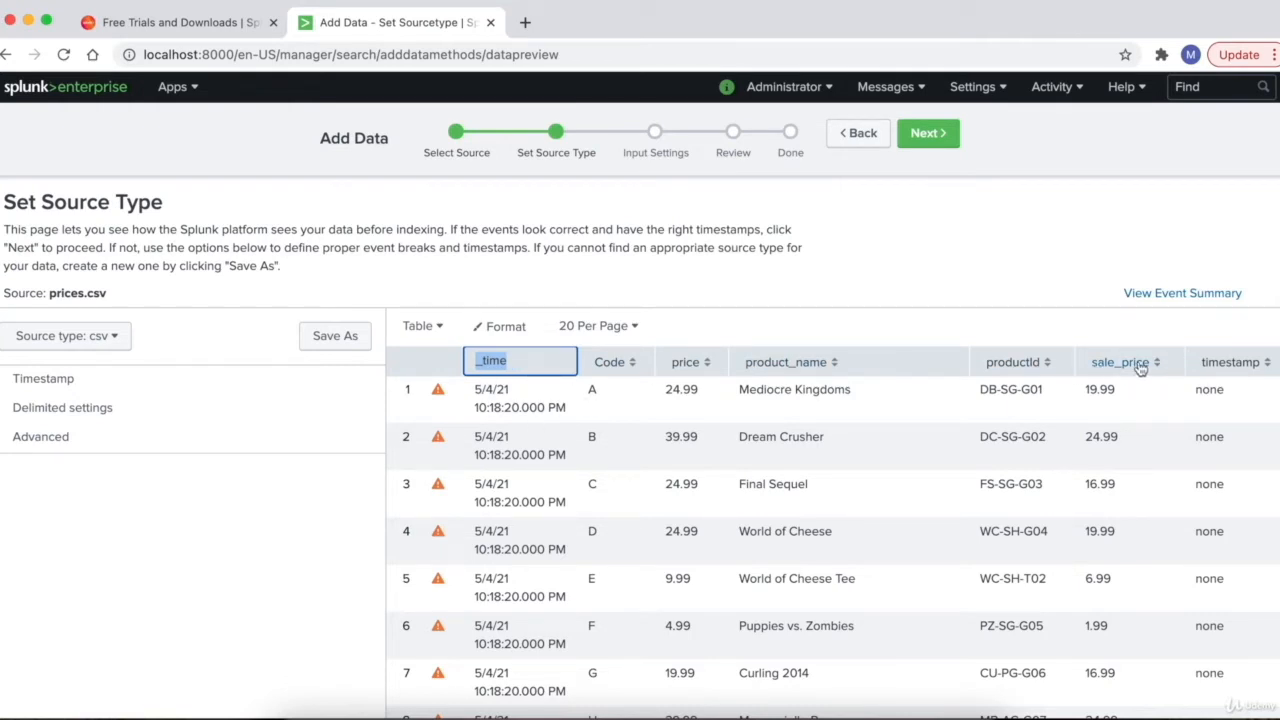
{"action": "scroll", "coordinate": [757, 528], "scroll_direction": "down", "scroll_amount": 5}
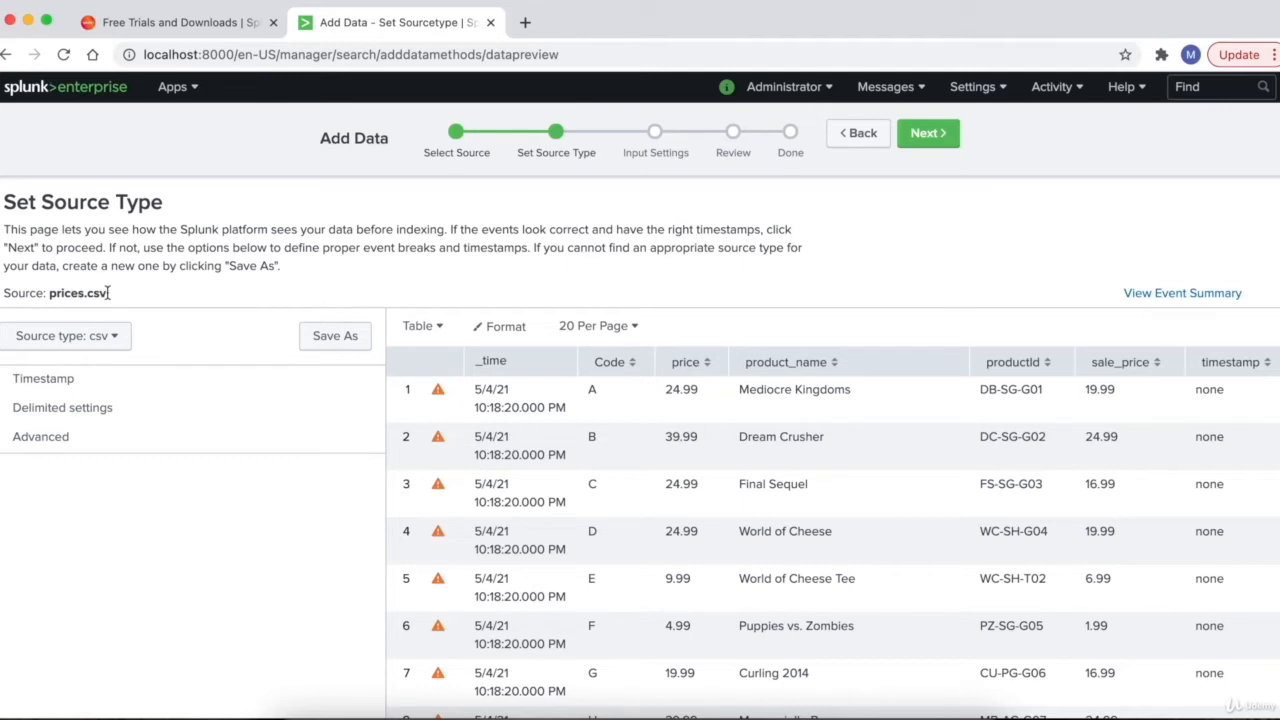
{"action": "left_click_drag", "start_coordinate": [108, 293], "coordinate": [47, 293]}
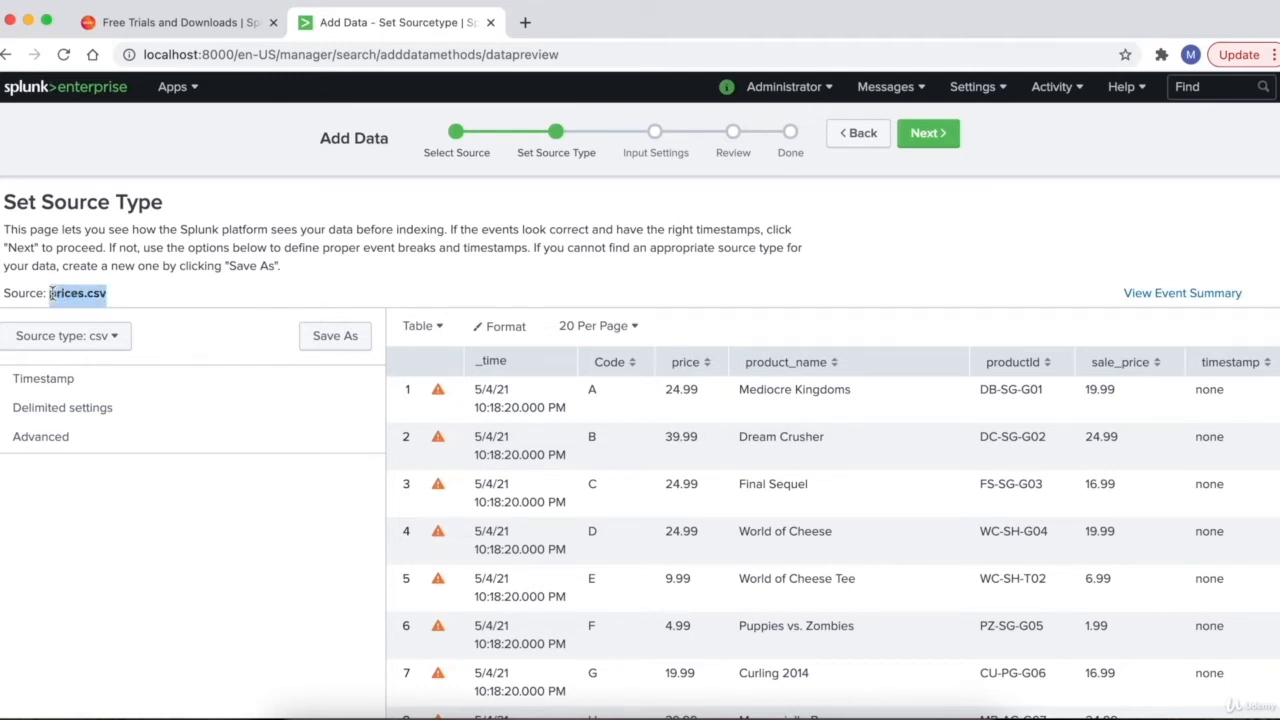
{"action": "left_click", "coordinate": [127, 283]}
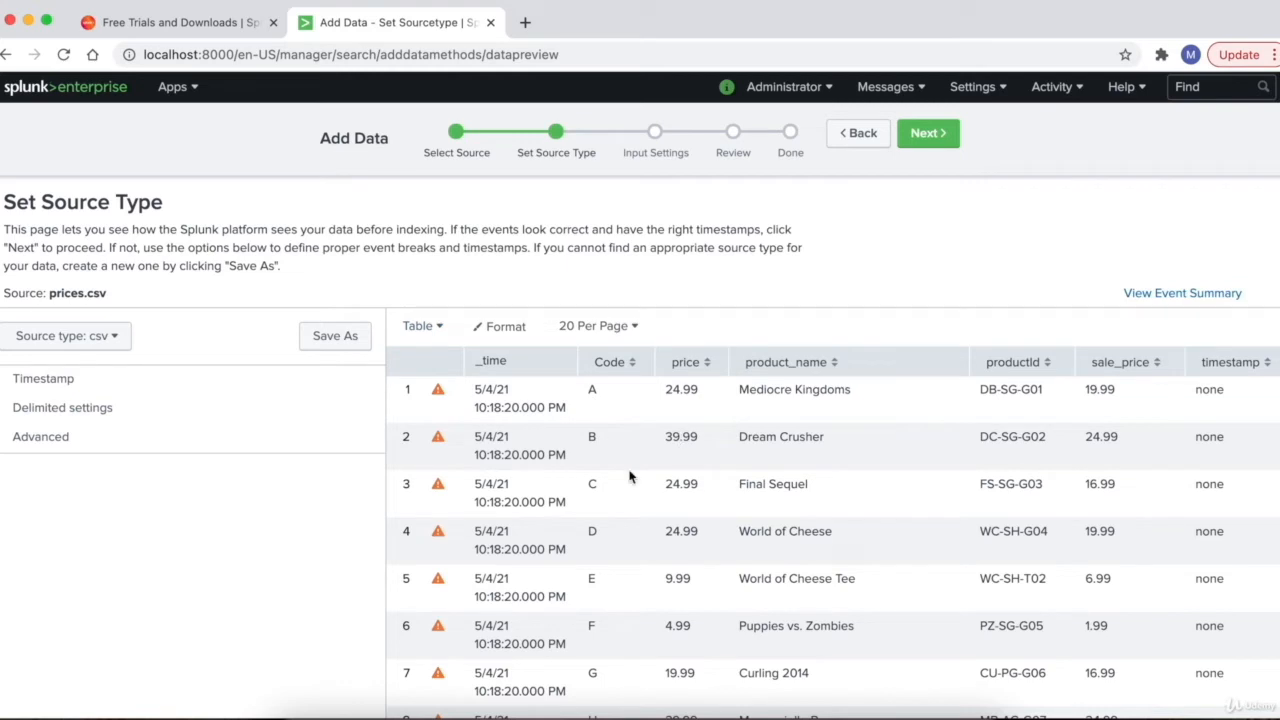
{"action": "left_click", "coordinate": [8, 412]}
{"action": "left_click", "coordinate": [6, 416]}
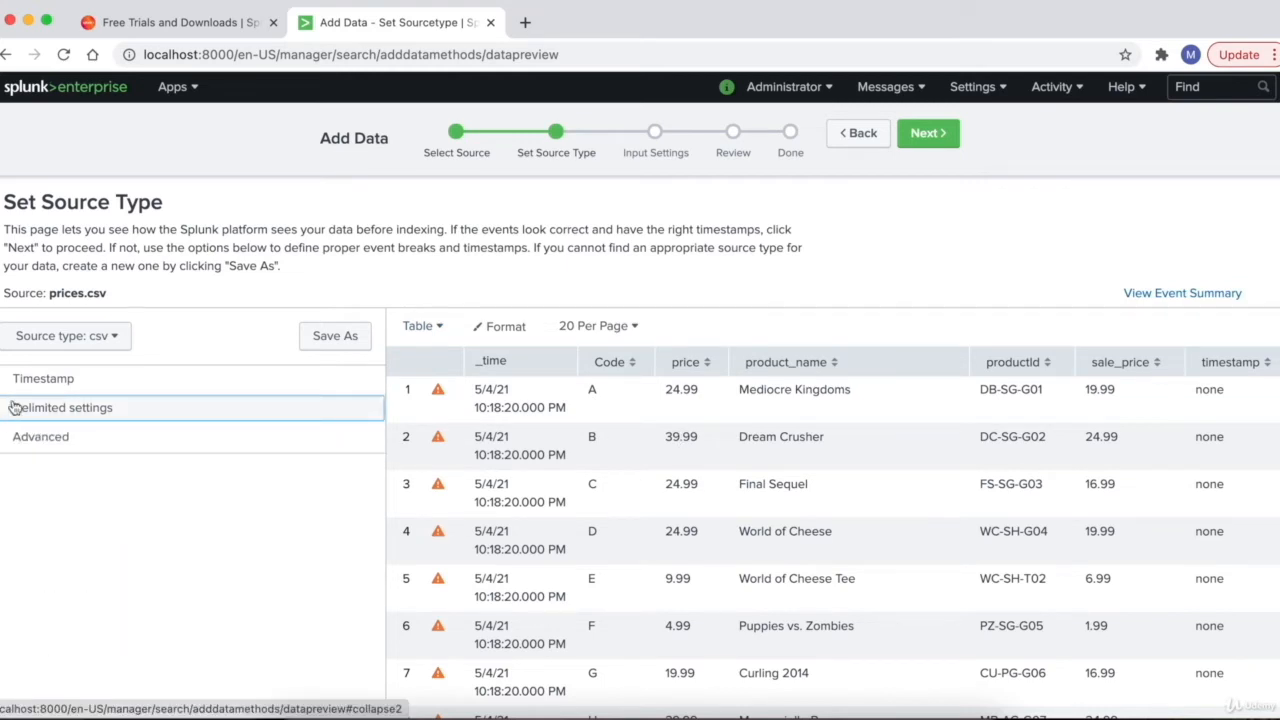
{"action": "left_click", "coordinate": [2, 605]}
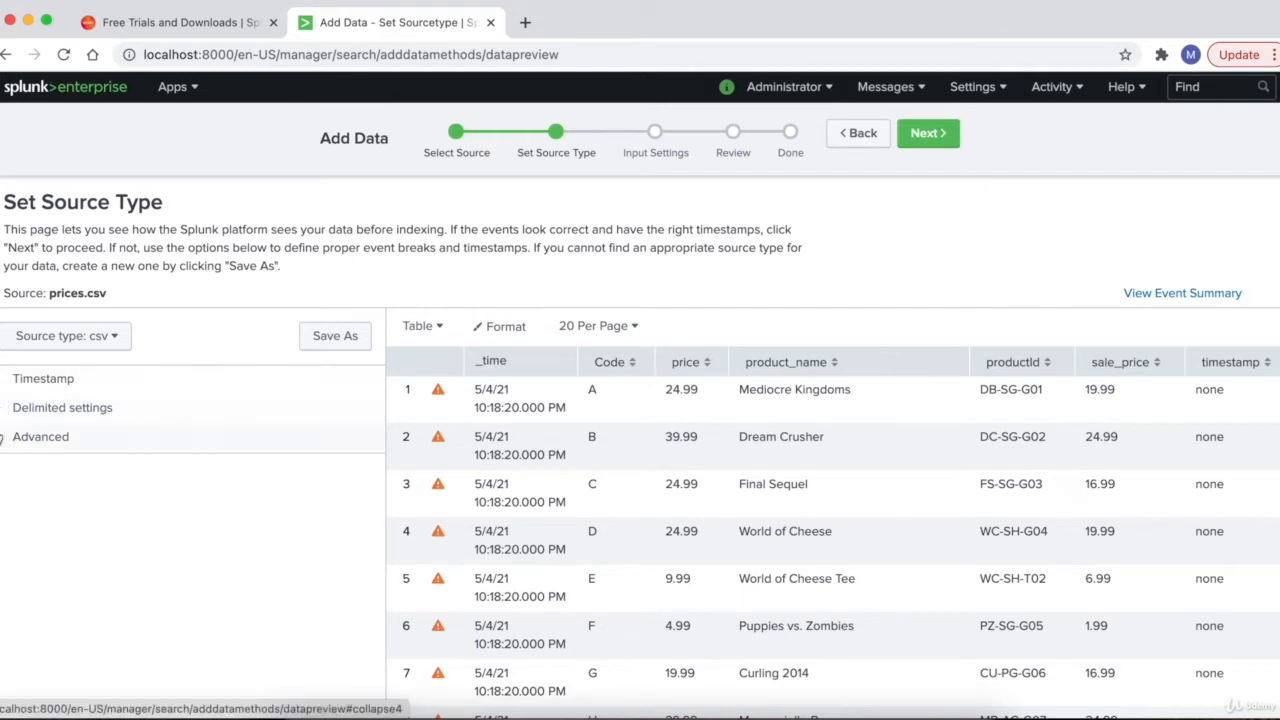
{"action": "left_click", "coordinate": [3, 412]}
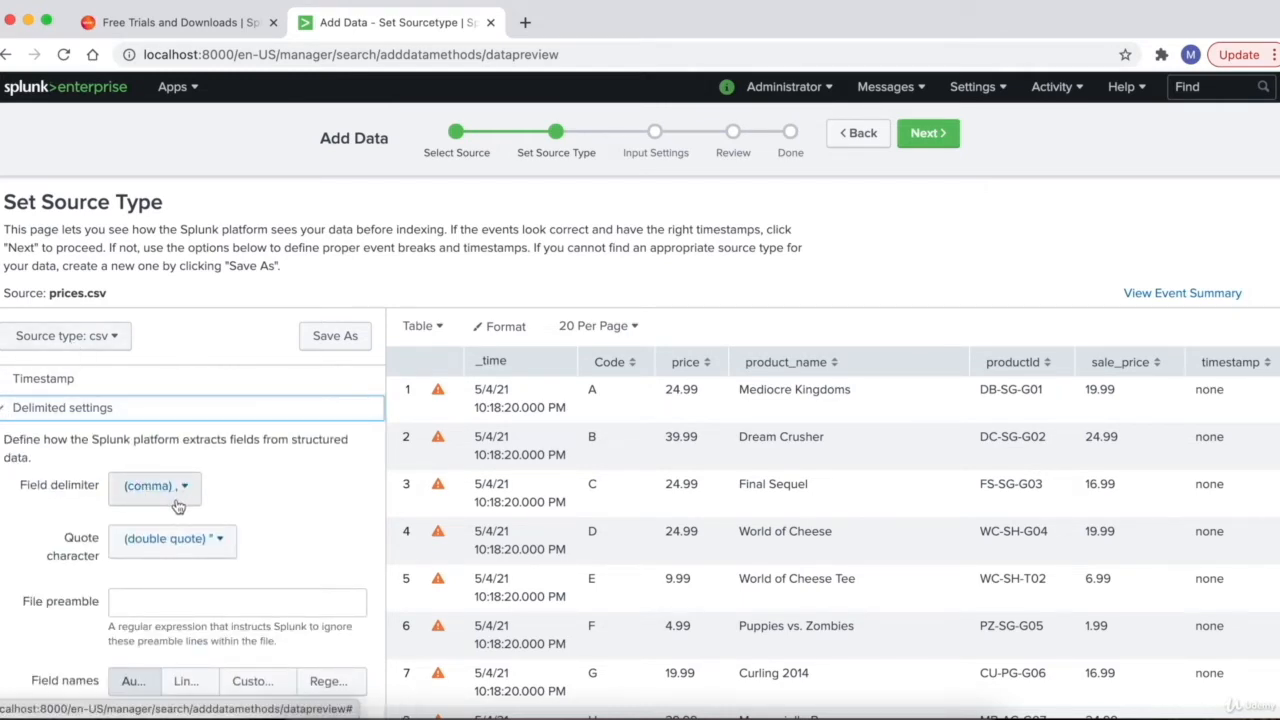
{"action": "left_click", "coordinate": [6, 412]}
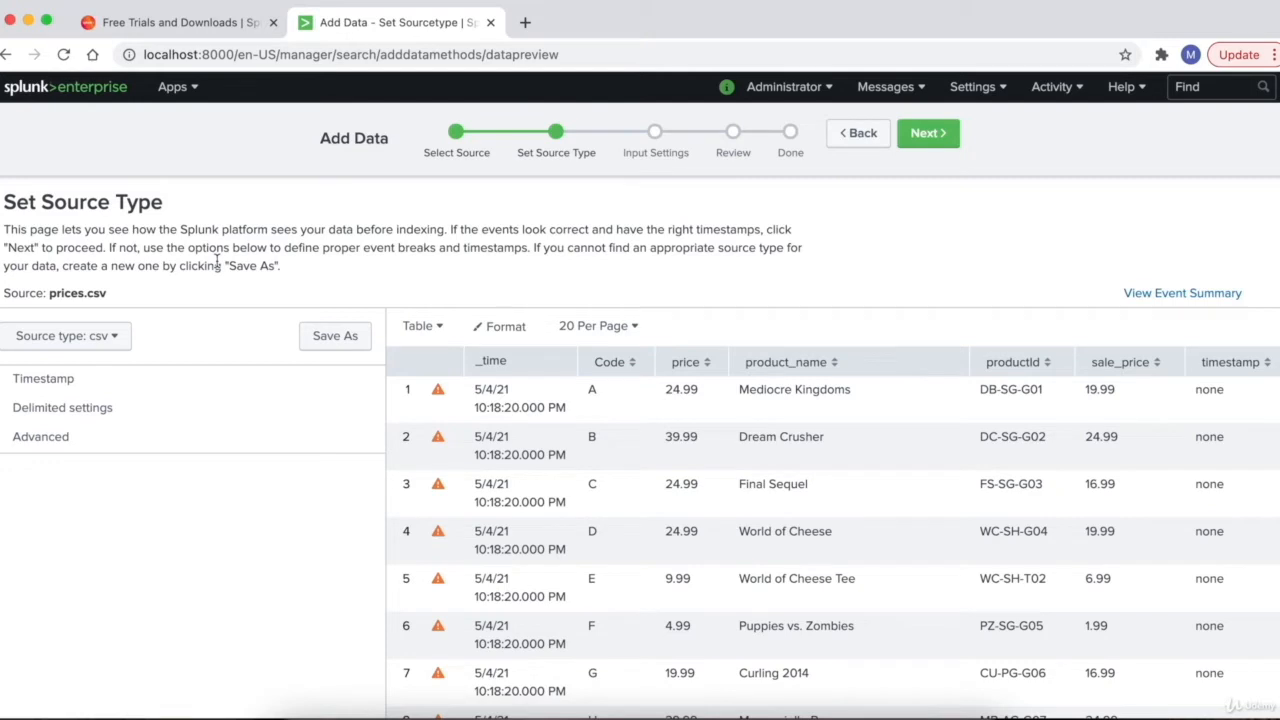
- Browse the Structured and Application source type categories, close the list unchanged, then reopen it
{"action": "left_click", "coordinate": [115, 338]}
{"action": "scroll", "coordinate": [160, 480], "scroll_direction": "down", "scroll_amount": 1}
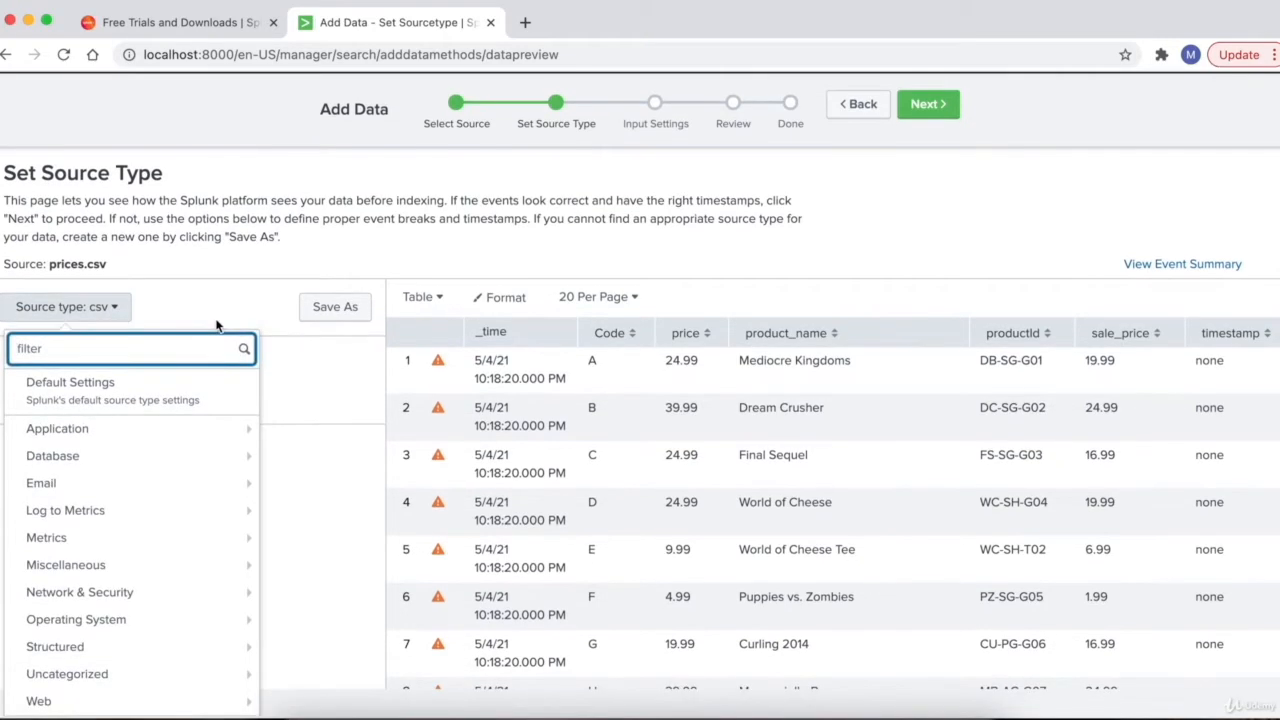
{"action": "mouse_move", "coordinate": [186, 566]}
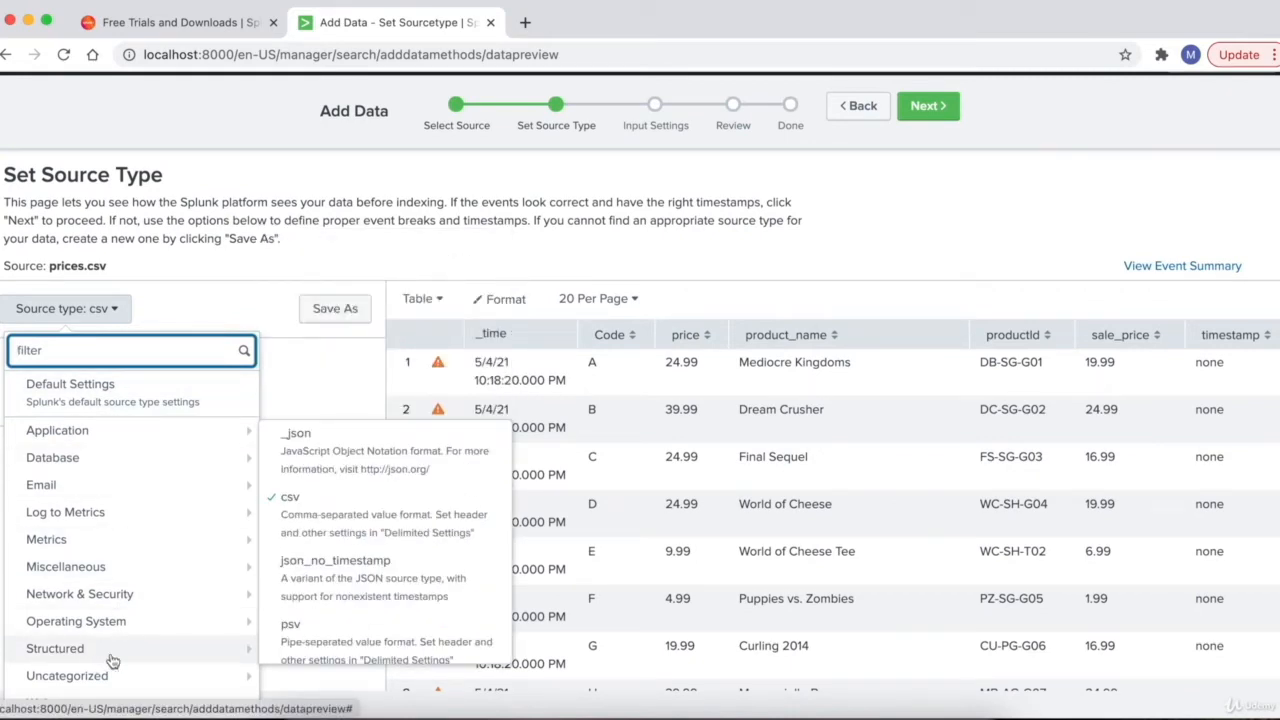
{"action": "mouse_move", "coordinate": [218, 664]}
{"action": "scroll", "coordinate": [342, 553], "scroll_direction": "down", "scroll_amount": 3}
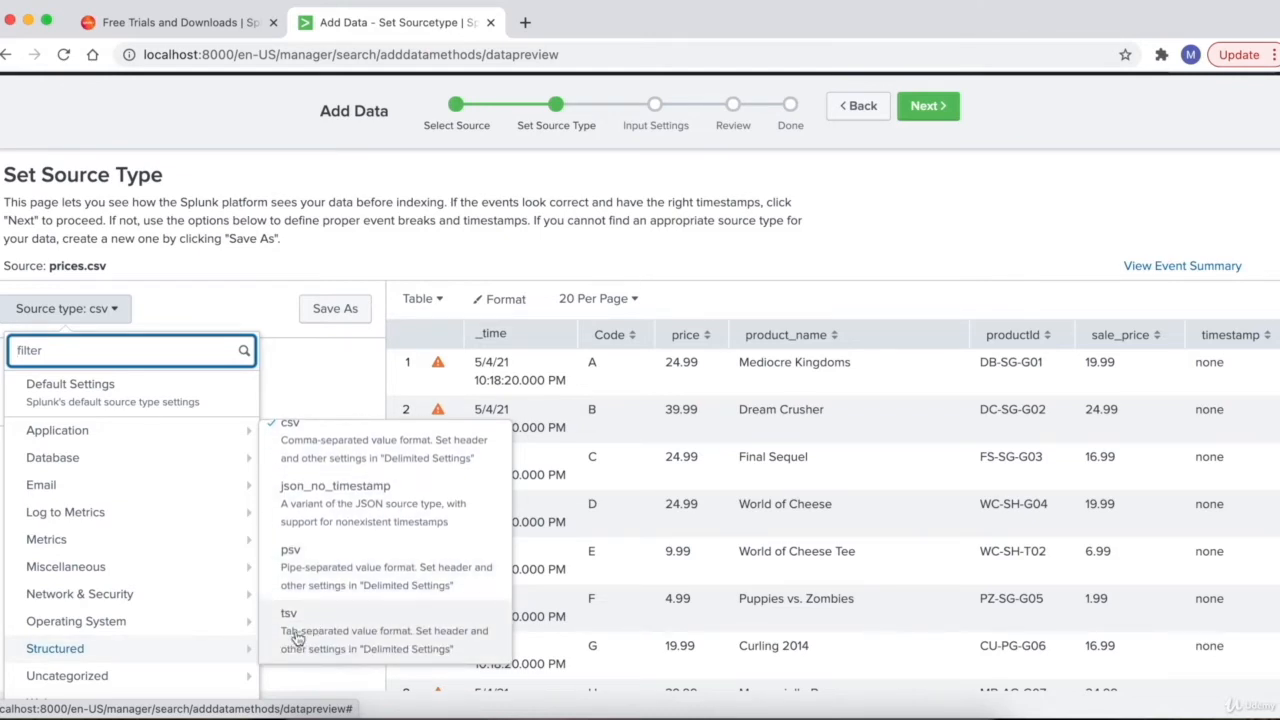
{"action": "scroll", "coordinate": [330, 533], "scroll_direction": "up", "scroll_amount": 1}
{"action": "scroll", "coordinate": [330, 533], "scroll_direction": "up", "scroll_amount": 2}
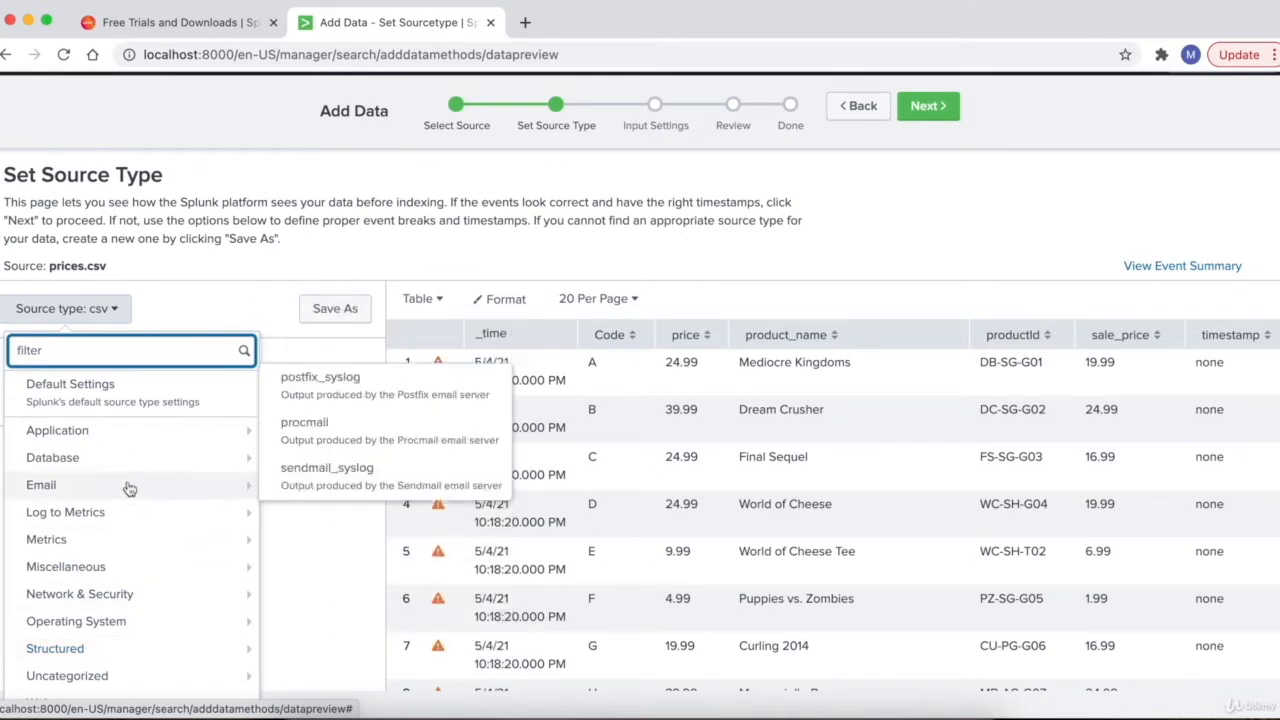
{"action": "mouse_move", "coordinate": [152, 443]}
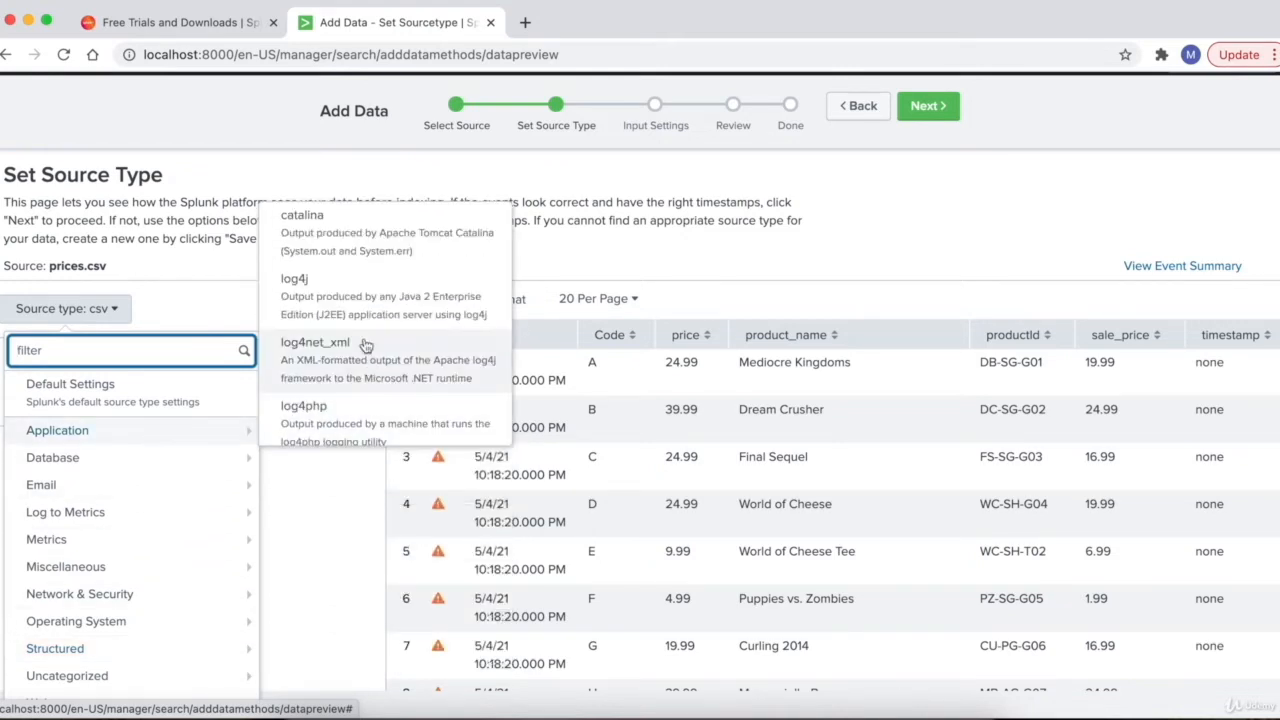
{"action": "scroll", "coordinate": [364, 345], "scroll_direction": "down", "scroll_amount": 2}
{"action": "scroll", "coordinate": [365, 345], "scroll_direction": "down", "scroll_amount": 2}
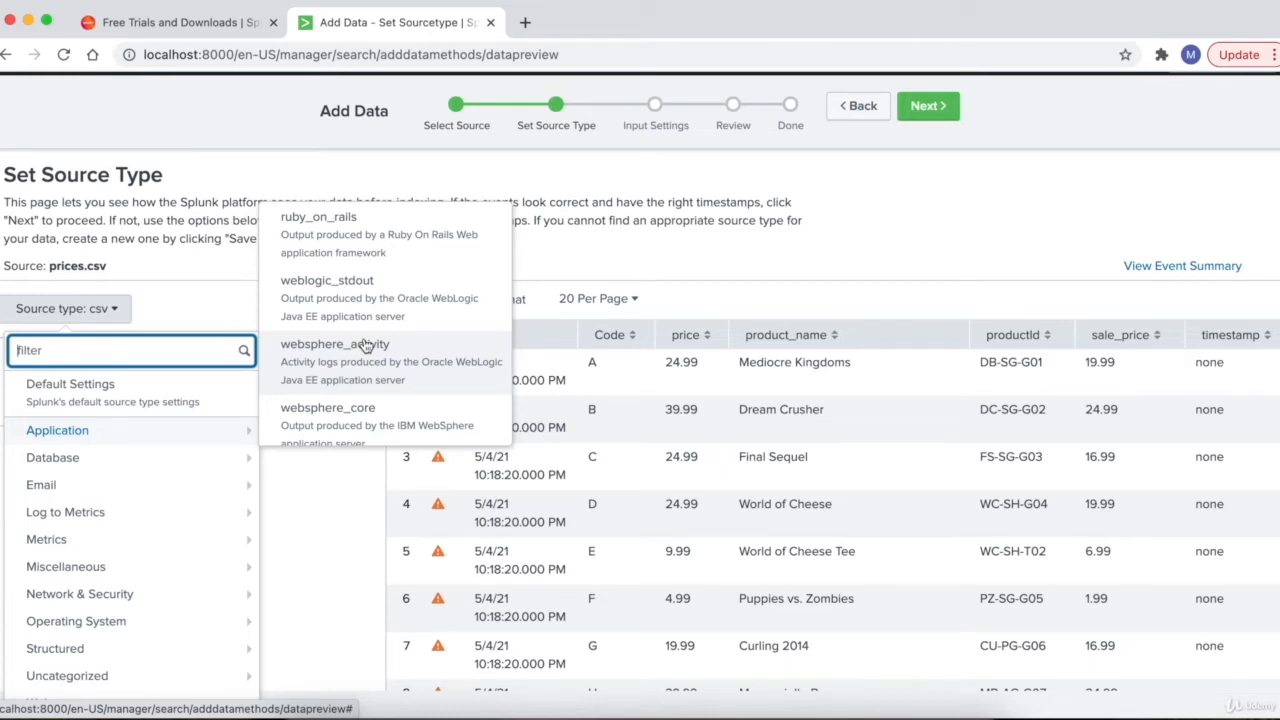
{"action": "left_click", "coordinate": [168, 315]}
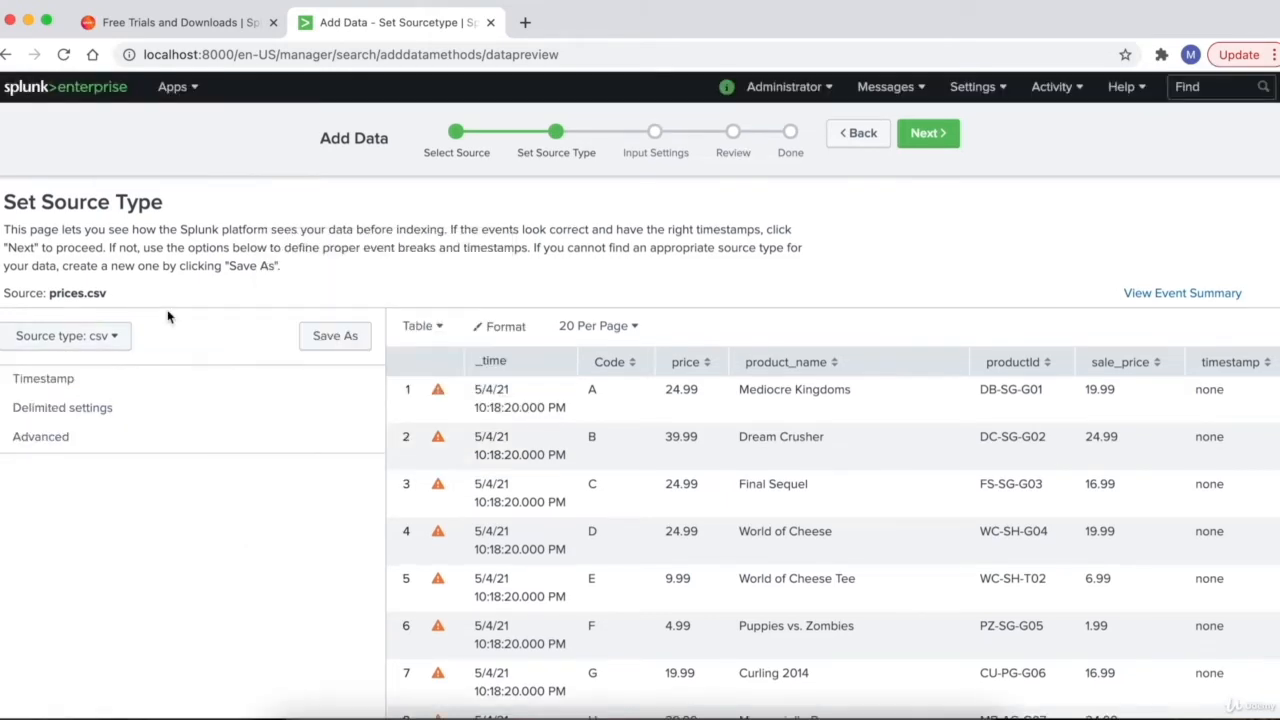
{"action": "left_click", "coordinate": [110, 341]}
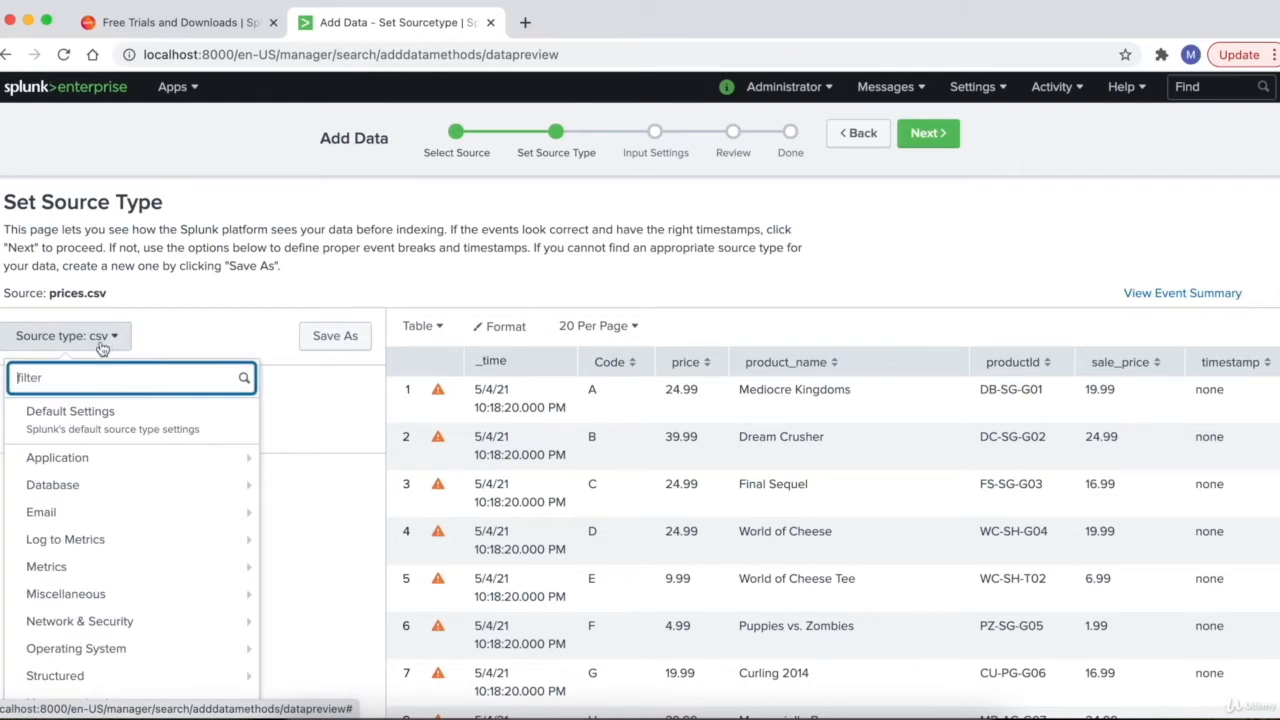
- Switch to Default Settings and inspect all 19 lines of the raw event
{"action": "left_click", "coordinate": [91, 428]}
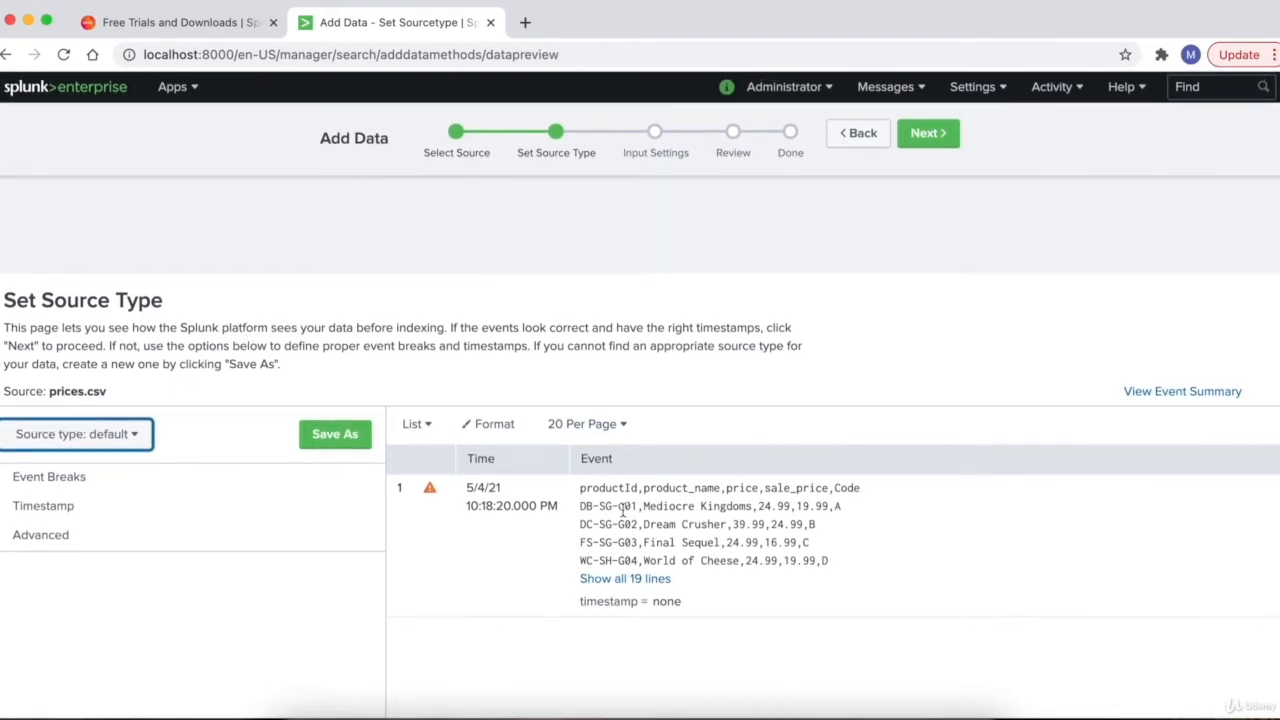
{"action": "left_click", "coordinate": [600, 579]}
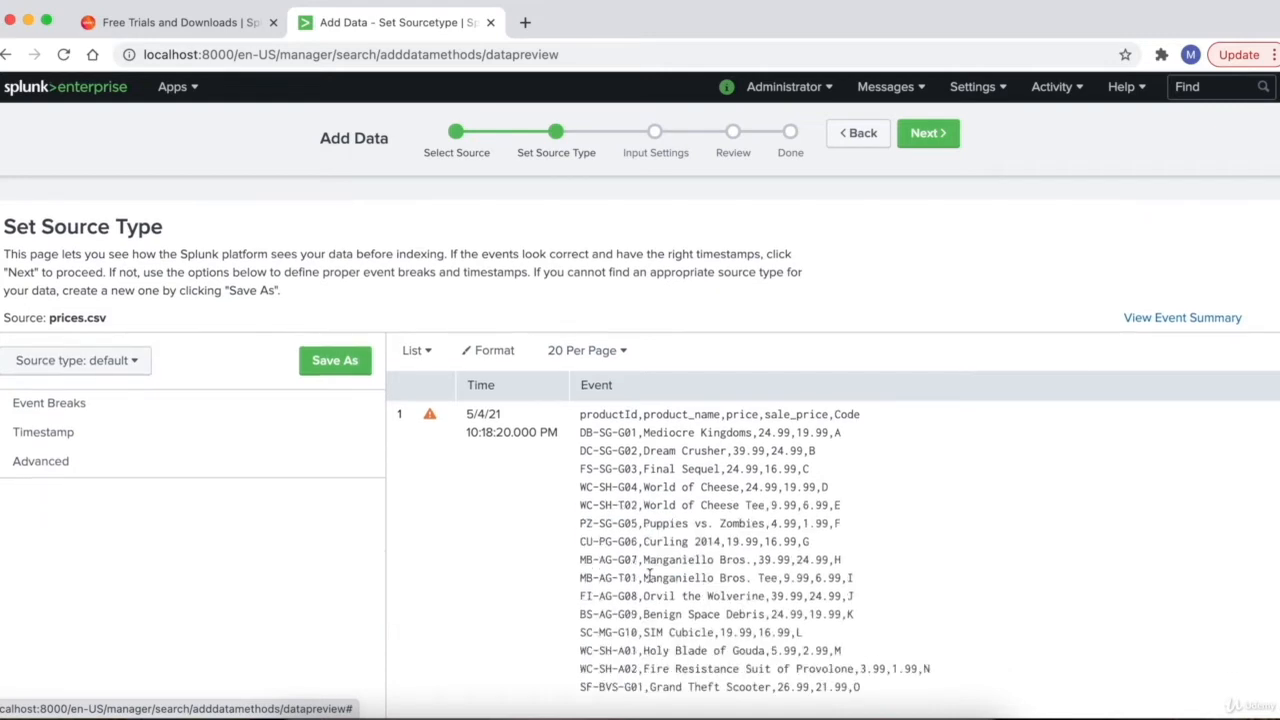
{"action": "scroll", "coordinate": [745, 567], "scroll_direction": "down", "scroll_amount": 3}
{"action": "scroll", "coordinate": [748, 565], "scroll_direction": "up", "scroll_amount": 2}
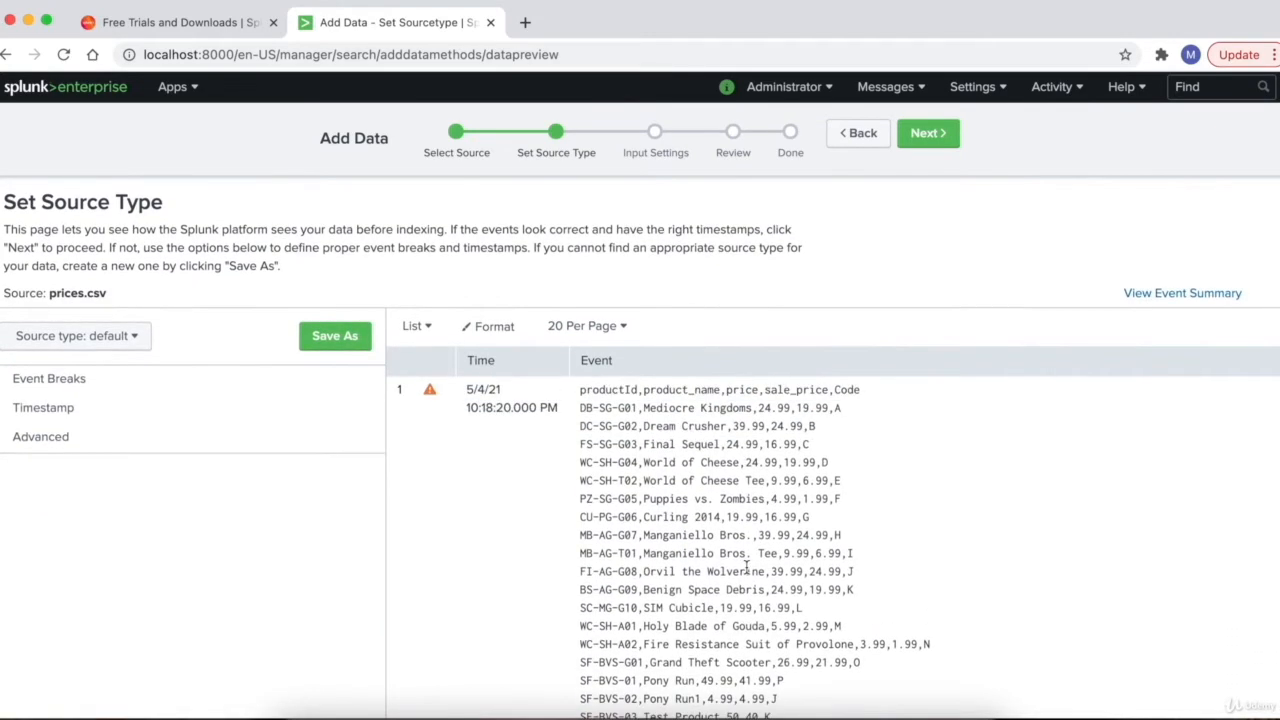
{"action": "left_click_drag", "start_coordinate": [580, 391], "coordinate": [784, 668]}
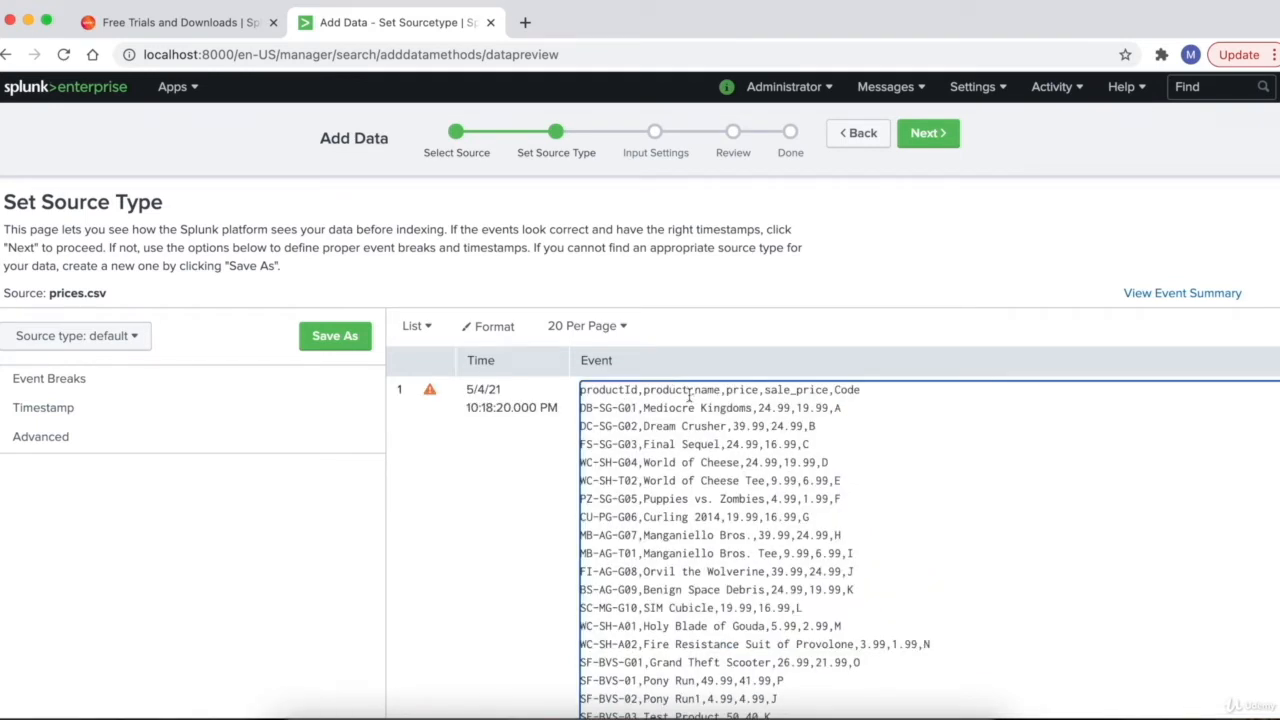
{"action": "scroll", "coordinate": [655, 458], "scroll_direction": "down", "scroll_amount": 1}
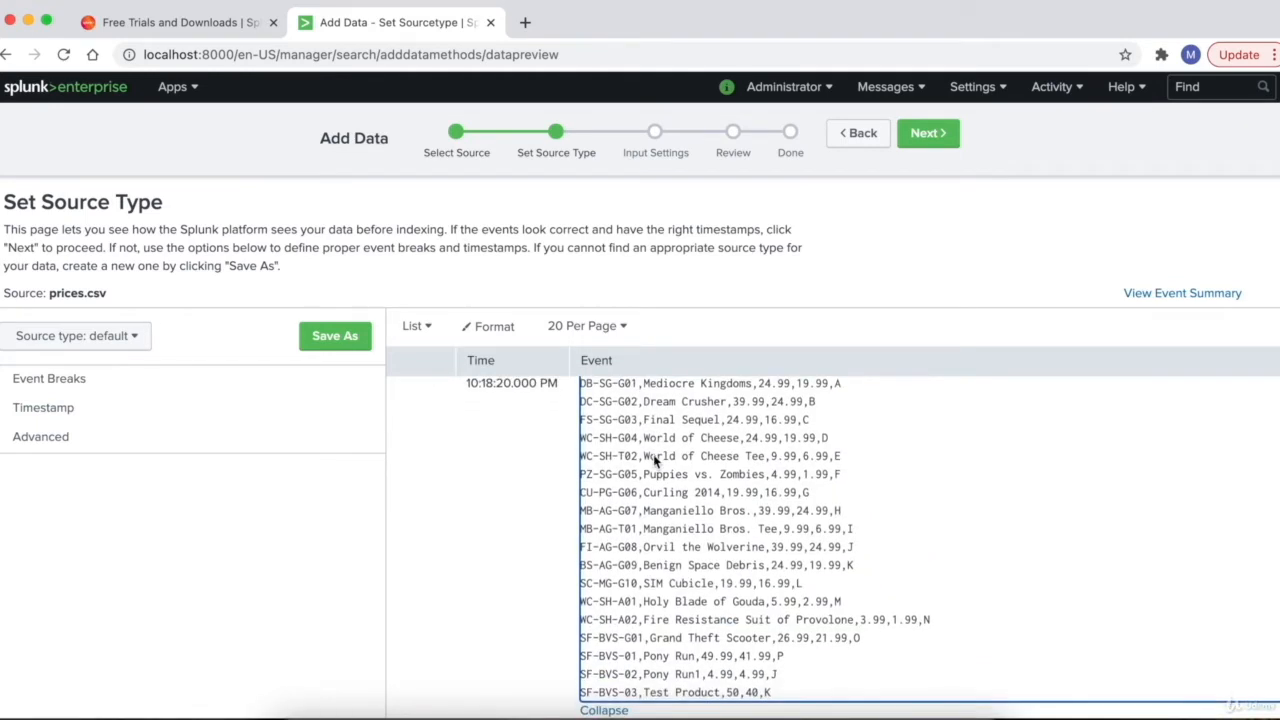
{"action": "scroll", "coordinate": [653, 454], "scroll_direction": "down", "scroll_amount": 2}
{"action": "scroll", "coordinate": [654, 455], "scroll_direction": "up", "scroll_amount": 3}
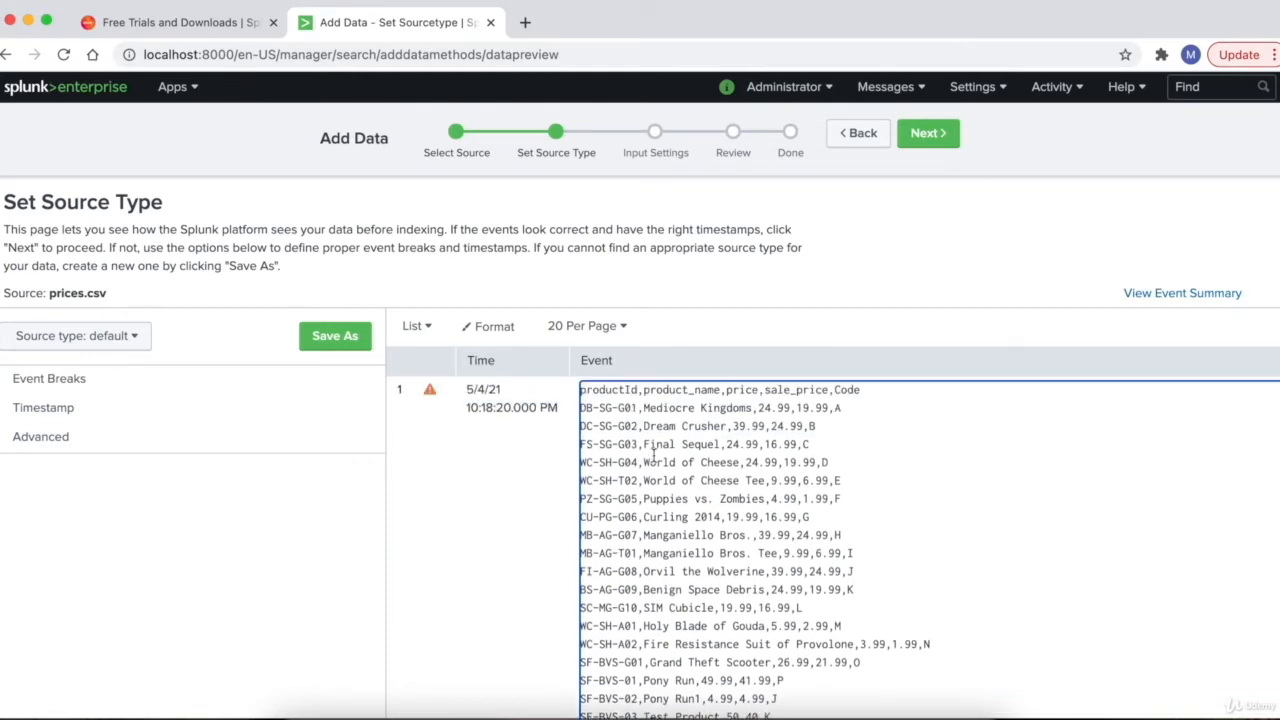
{"action": "scroll", "coordinate": [654, 453], "scroll_direction": "down", "scroll_amount": 2}
{"action": "scroll", "coordinate": [654, 452], "scroll_direction": "up", "scroll_amount": 3}
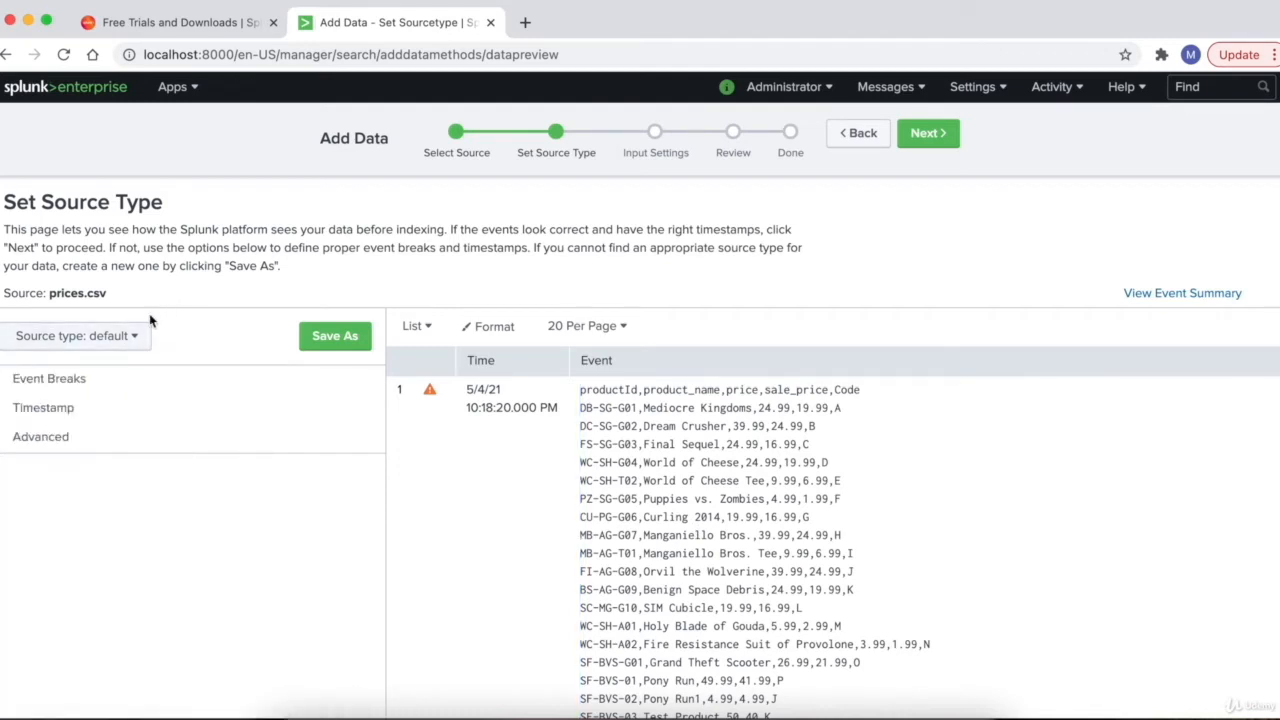
- Set the source type back to Structured > csv
{"action": "left_click", "coordinate": [128, 340]}
{"action": "mouse_move", "coordinate": [121, 676]}
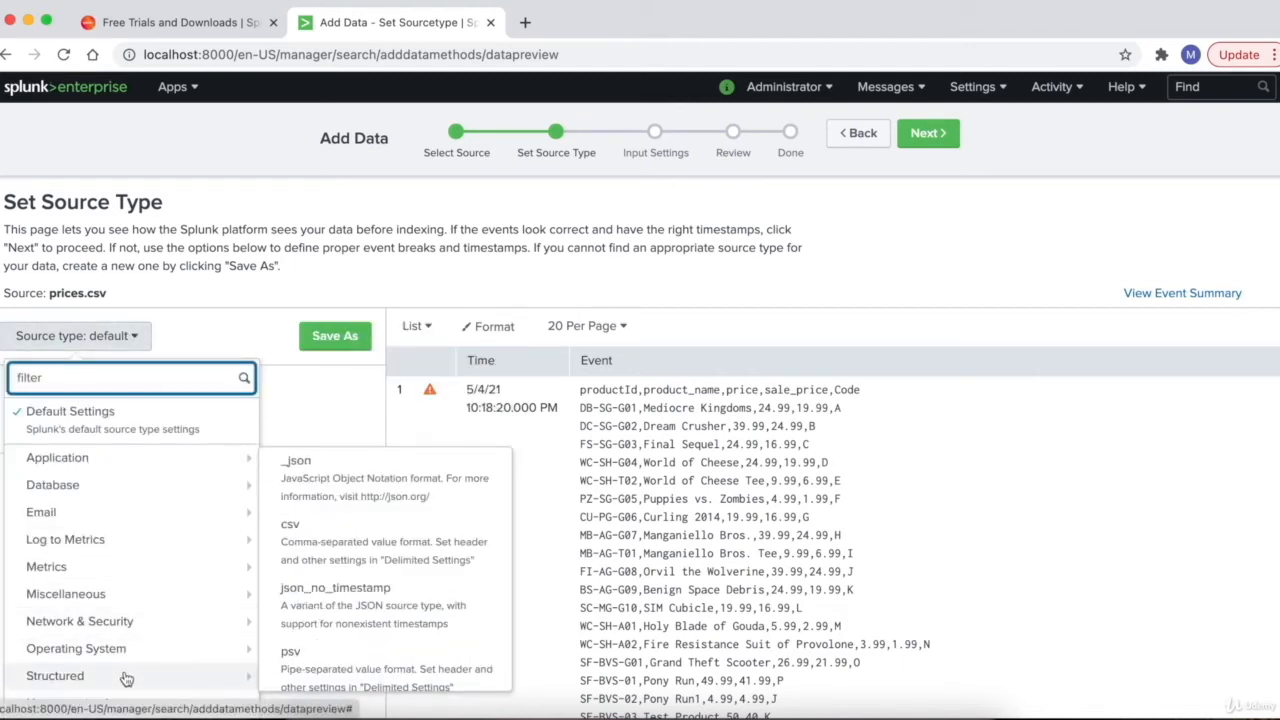
{"action": "left_click", "coordinate": [323, 542]}
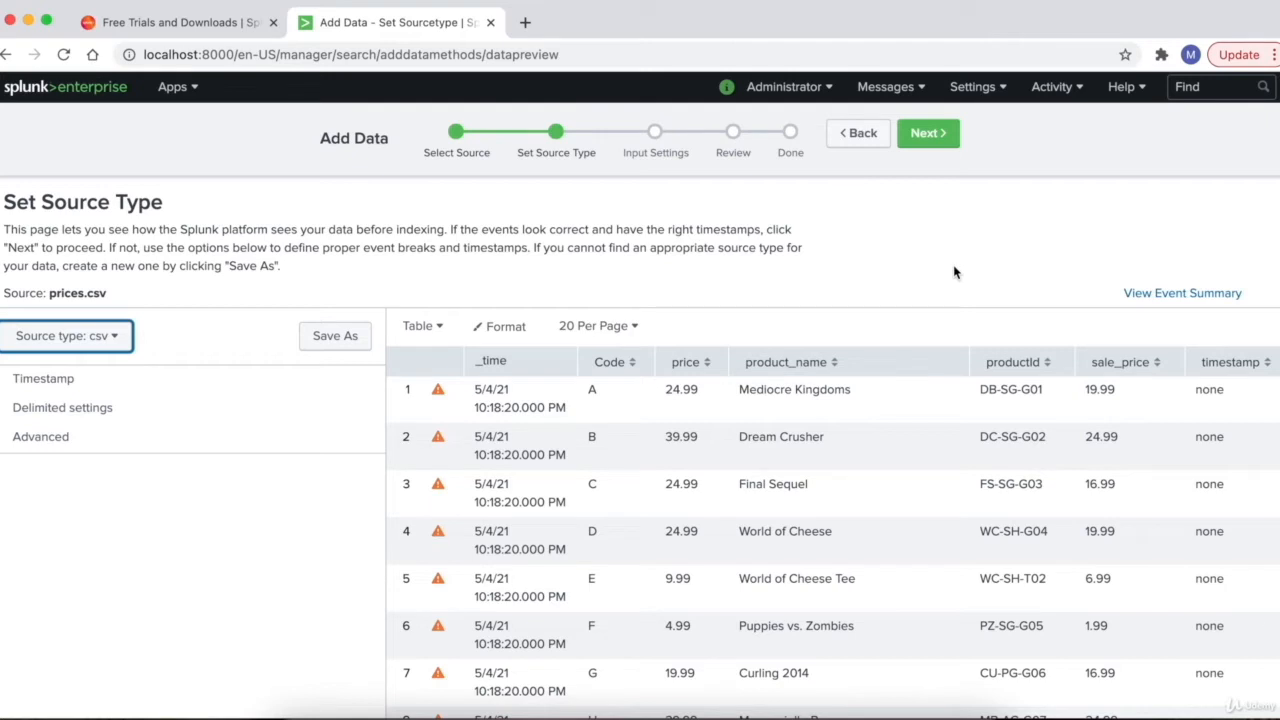
- Continue to Input Settings and replace the host field value with localhost
{"action": "left_click", "coordinate": [930, 140]}
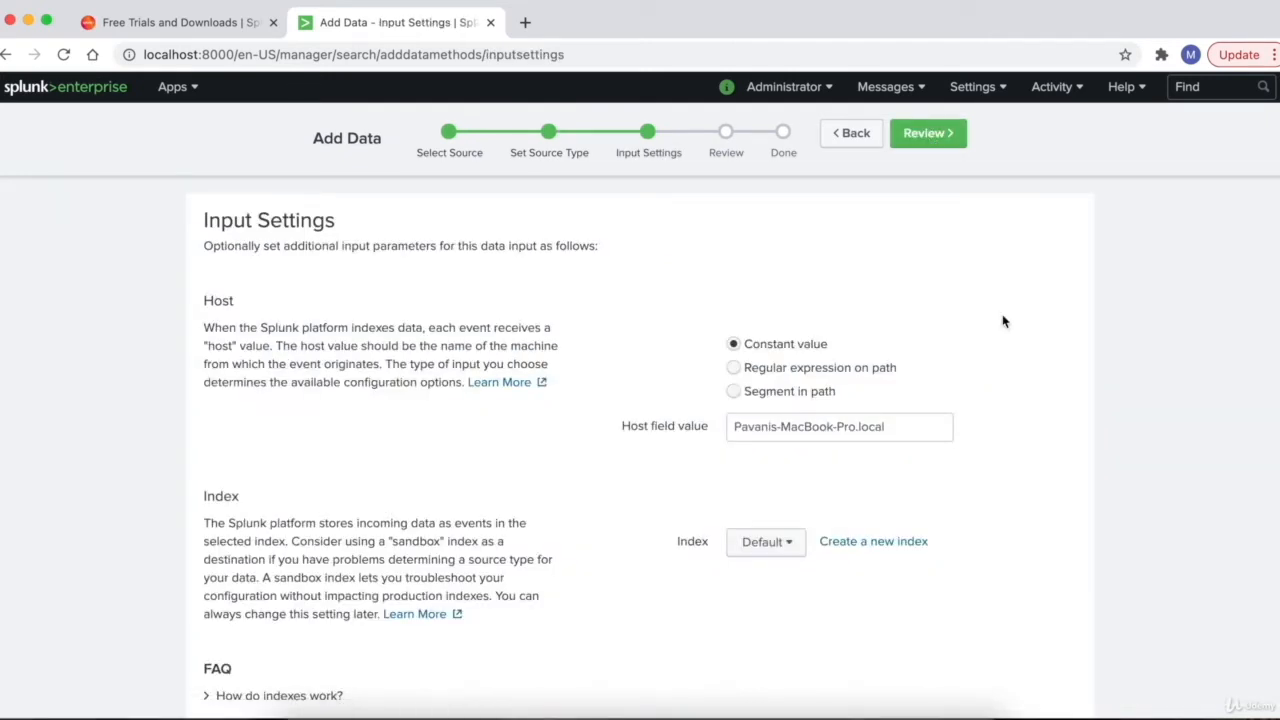
{"action": "scroll", "coordinate": [1004, 321], "scroll_direction": "down", "scroll_amount": 1}
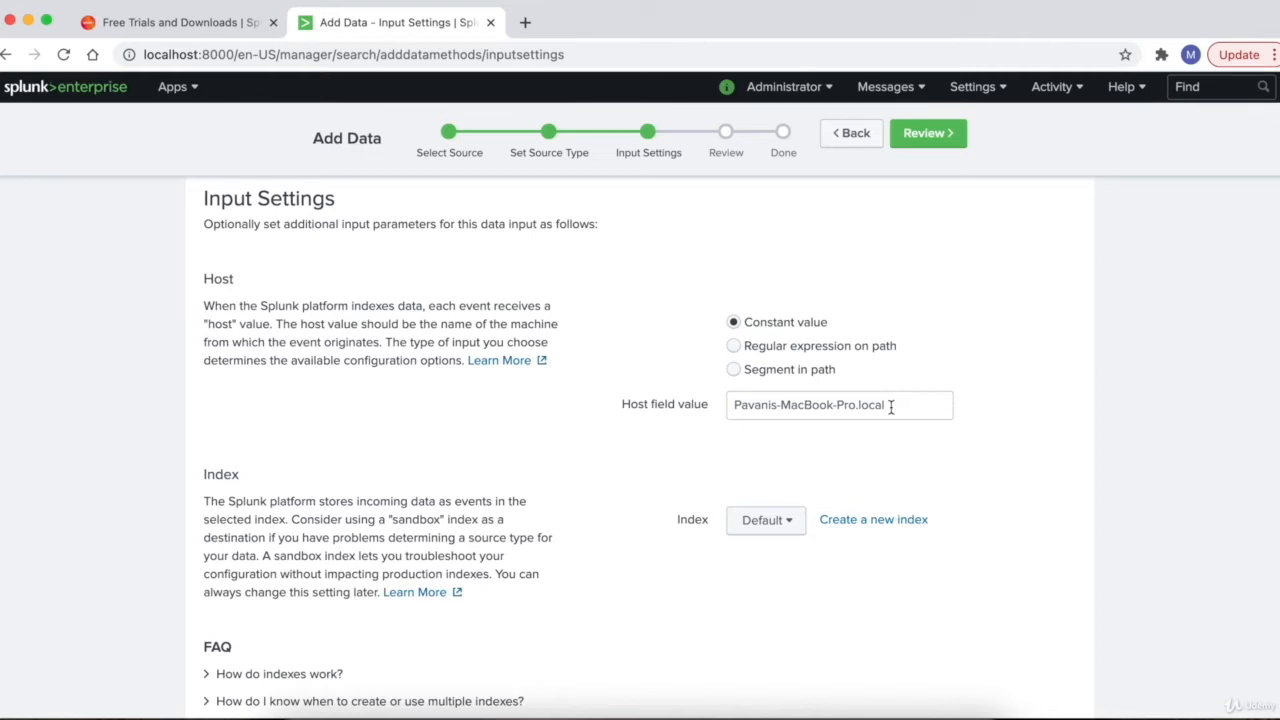
{"action": "left_click", "coordinate": [900, 406]}
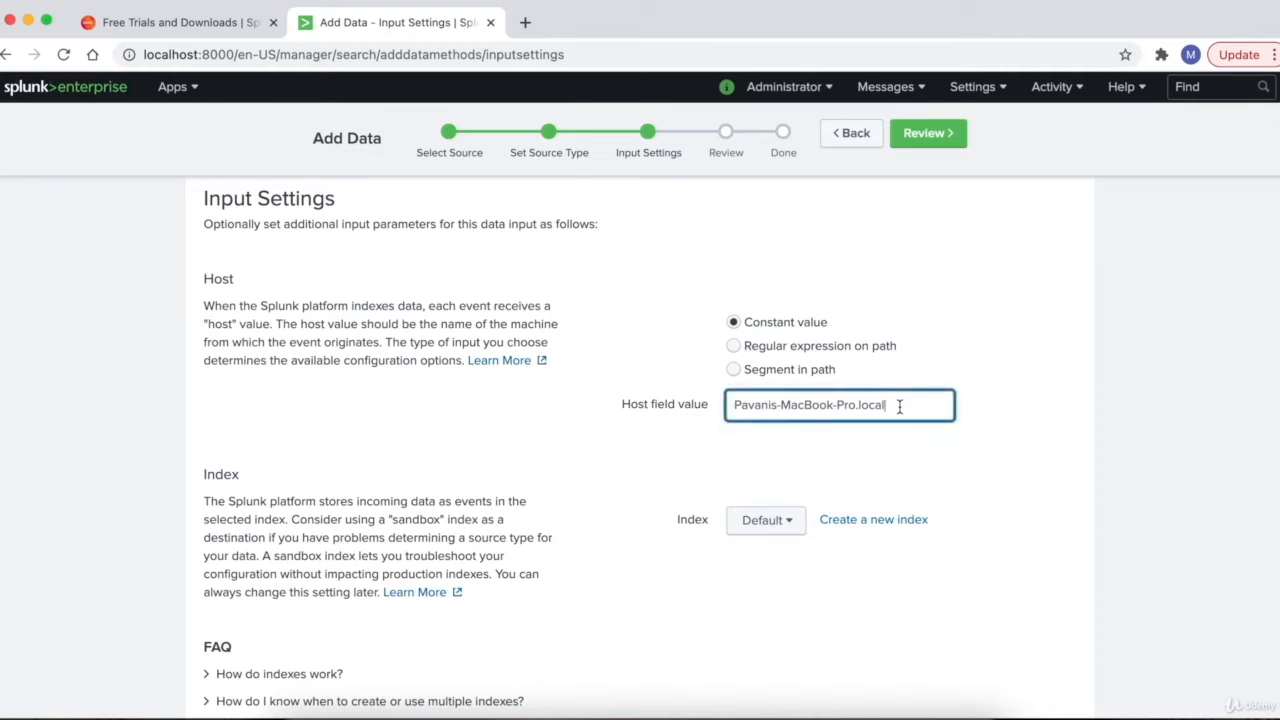
{"action": "left_click_drag", "start_coordinate": [900, 406], "coordinate": [724, 405]}
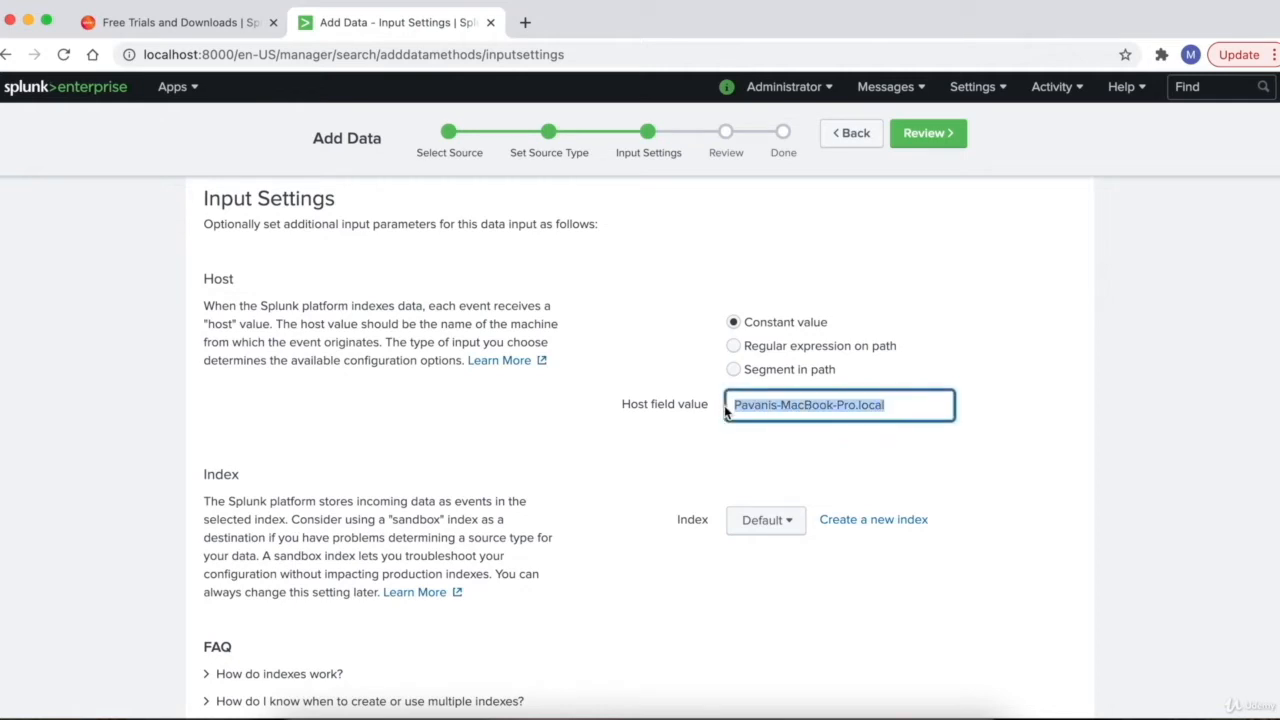
{"action": "key", "text": "BackSpace"}
{"action": "type", "text": "localhost"}
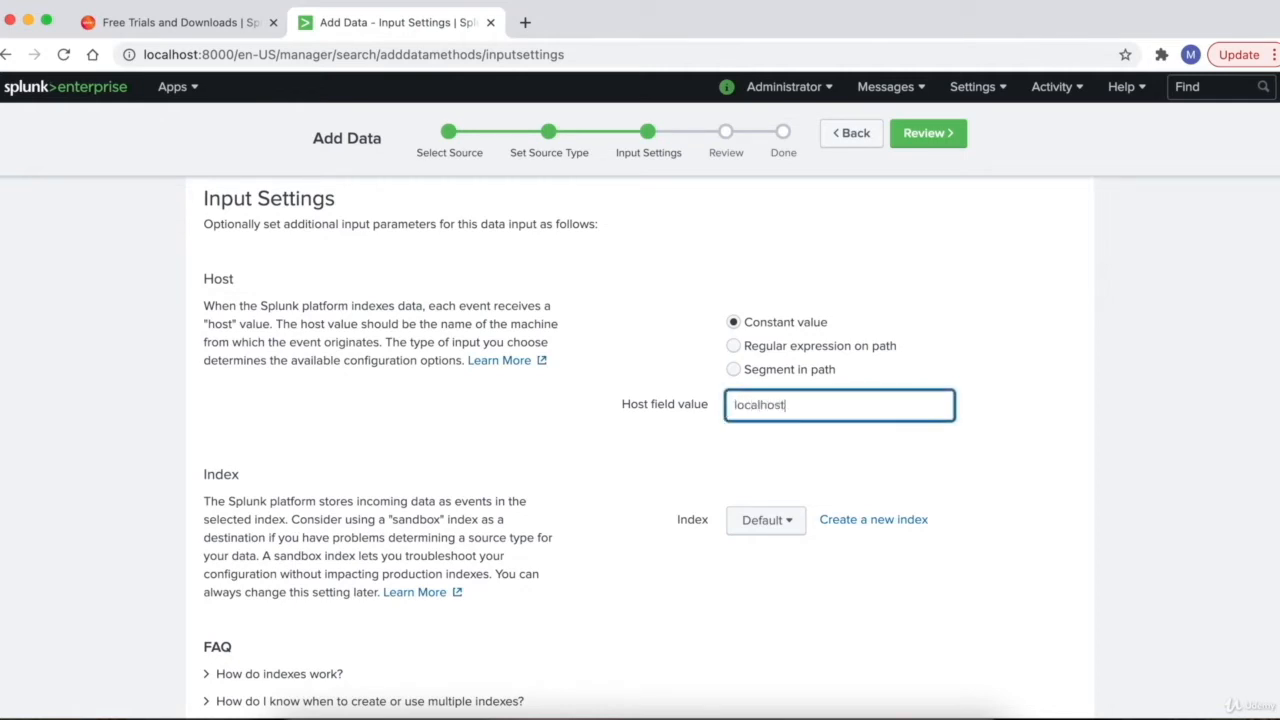
{"action": "left_click", "coordinate": [859, 572]}
{"action": "scroll", "coordinate": [859, 572], "scroll_direction": "down", "scroll_amount": 1}
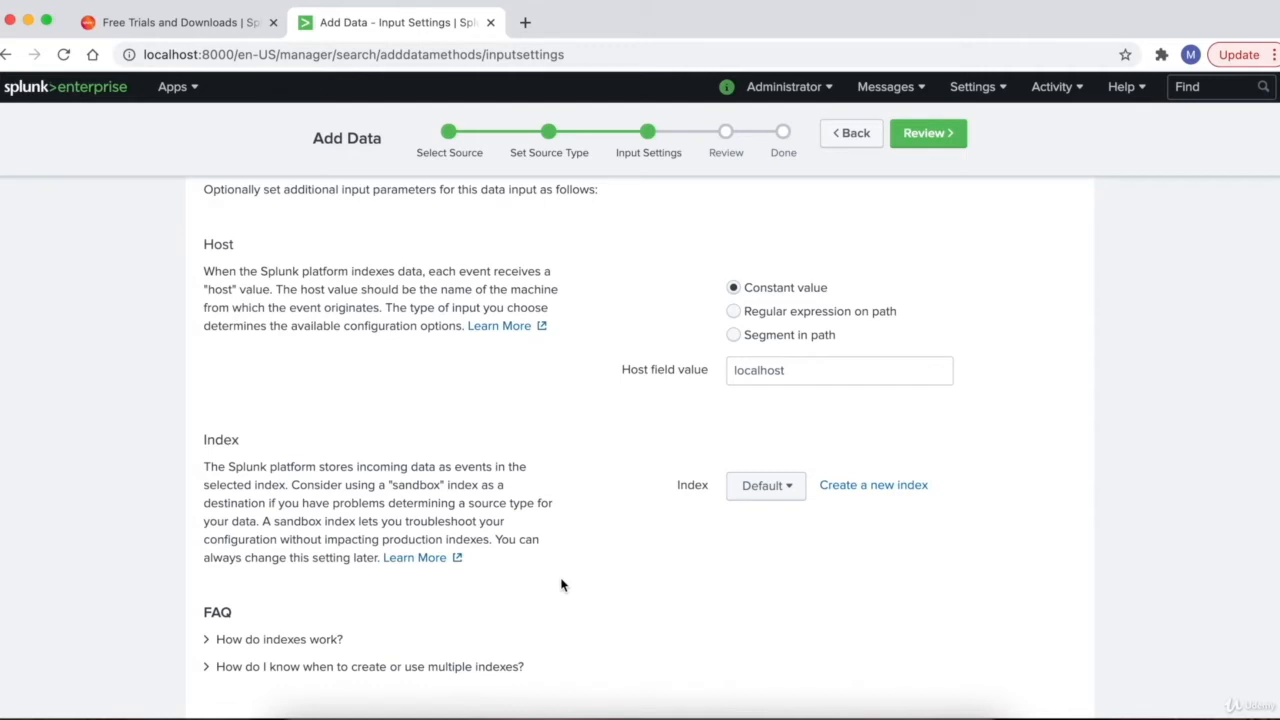
{"action": "scroll", "coordinate": [620, 520], "scroll_direction": "down", "scroll_amount": 1}
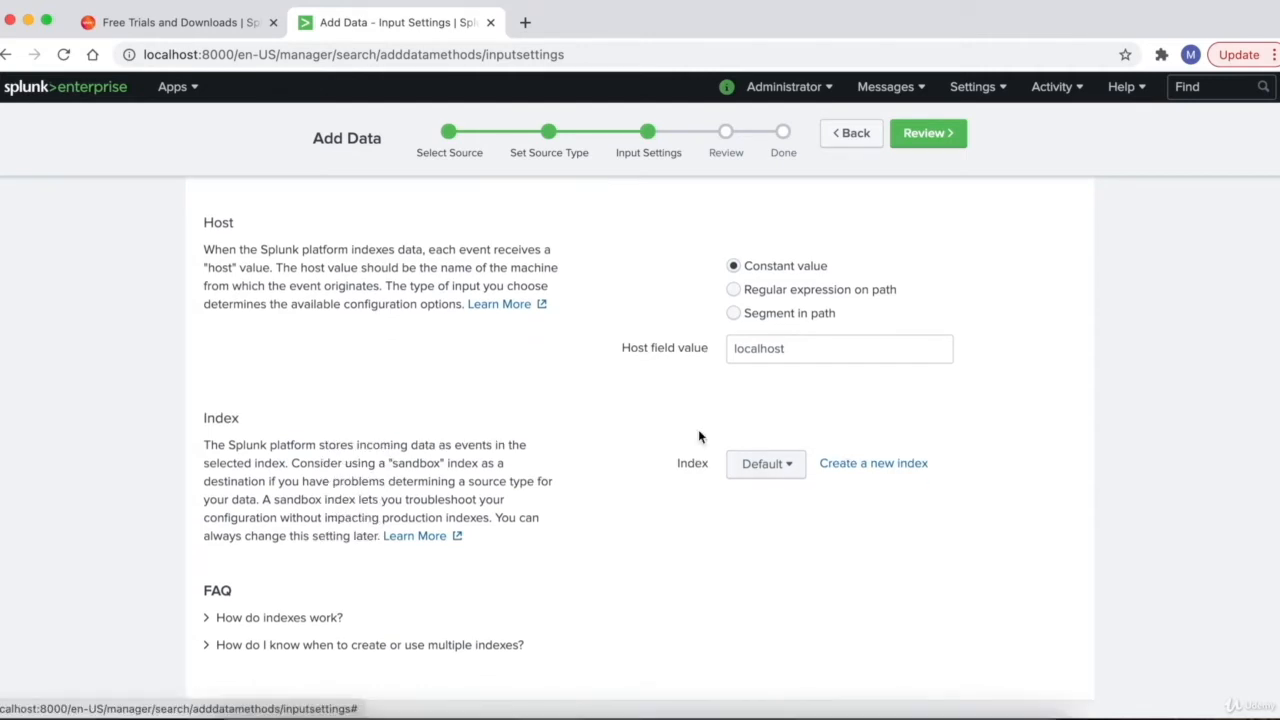
- Check the index list, then create and save a new index named 'prices'
{"action": "left_click", "coordinate": [770, 467]}
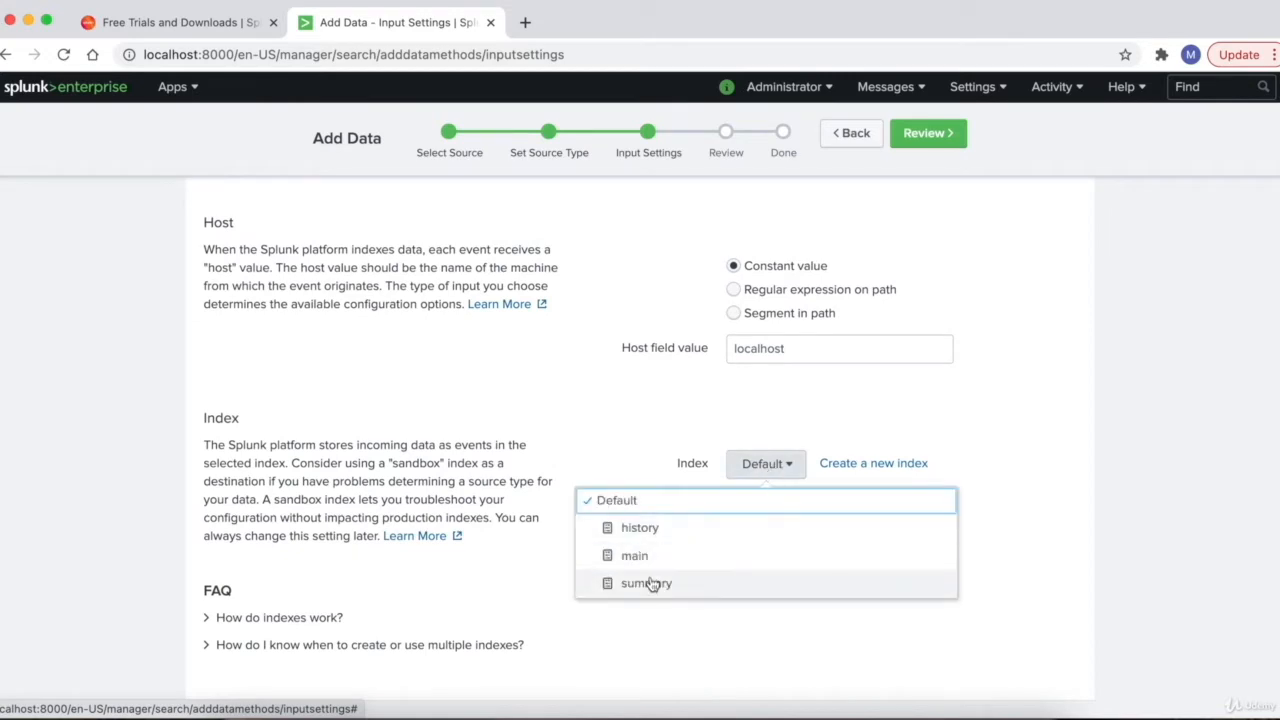
{"action": "left_click", "coordinate": [774, 403]}
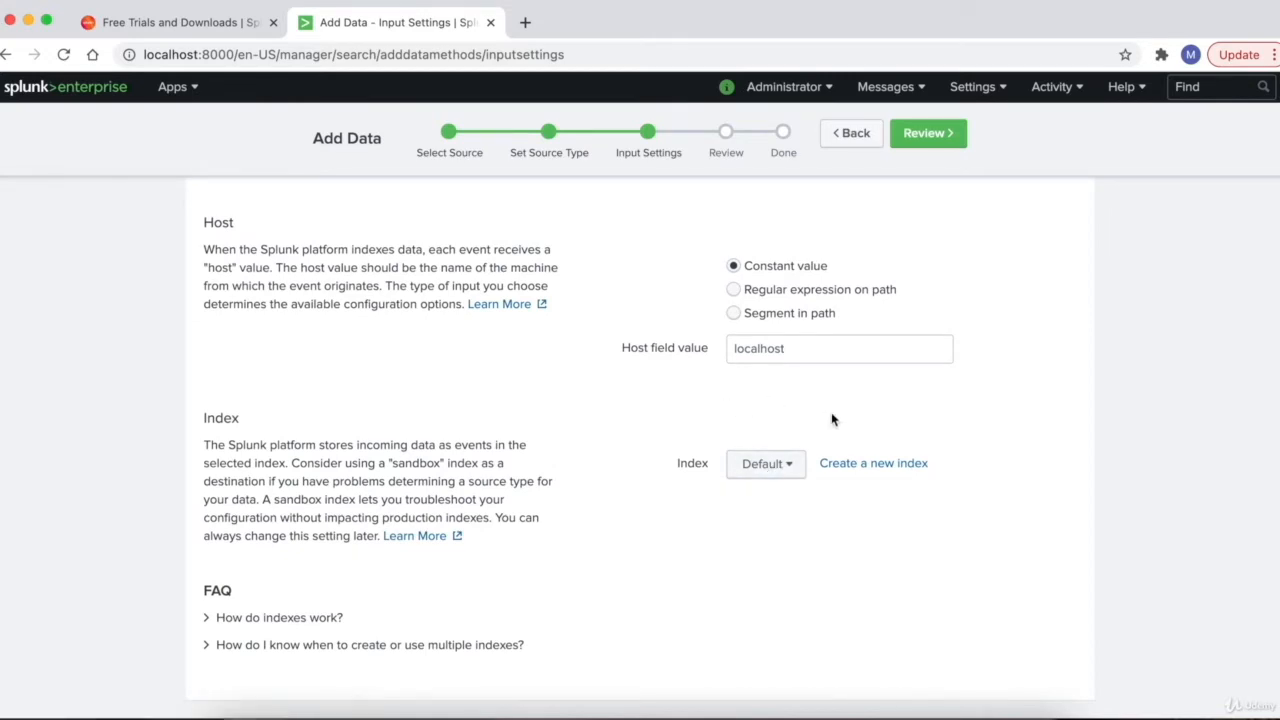
{"action": "left_click", "coordinate": [873, 464]}
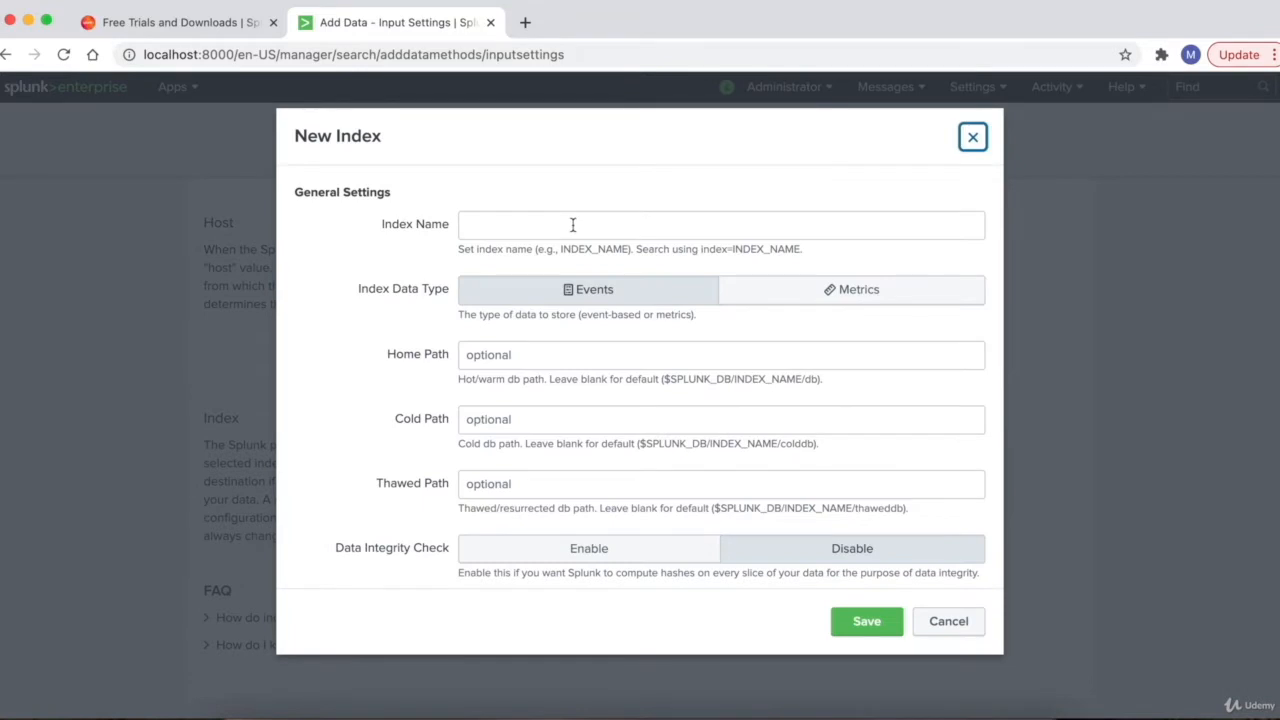
{"action": "left_click", "coordinate": [573, 225]}
{"action": "type", "text": "prices"}
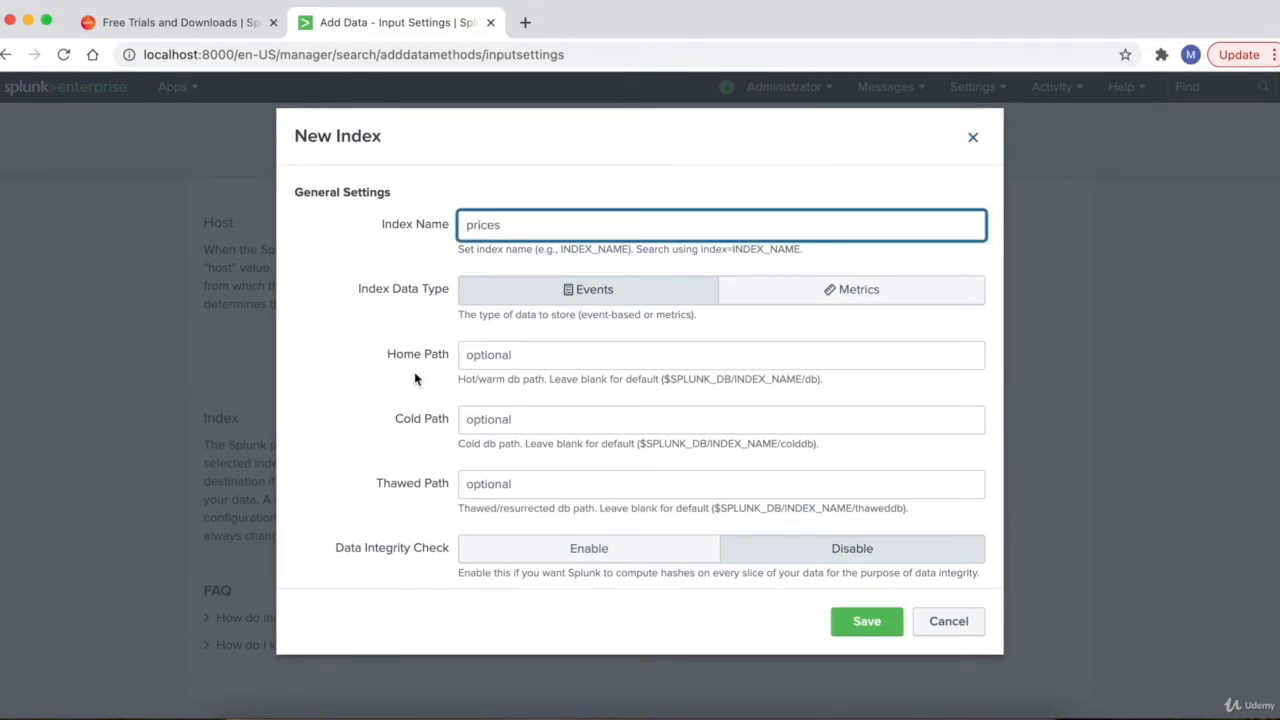
{"action": "scroll", "coordinate": [415, 377], "scroll_direction": "down", "scroll_amount": 1}
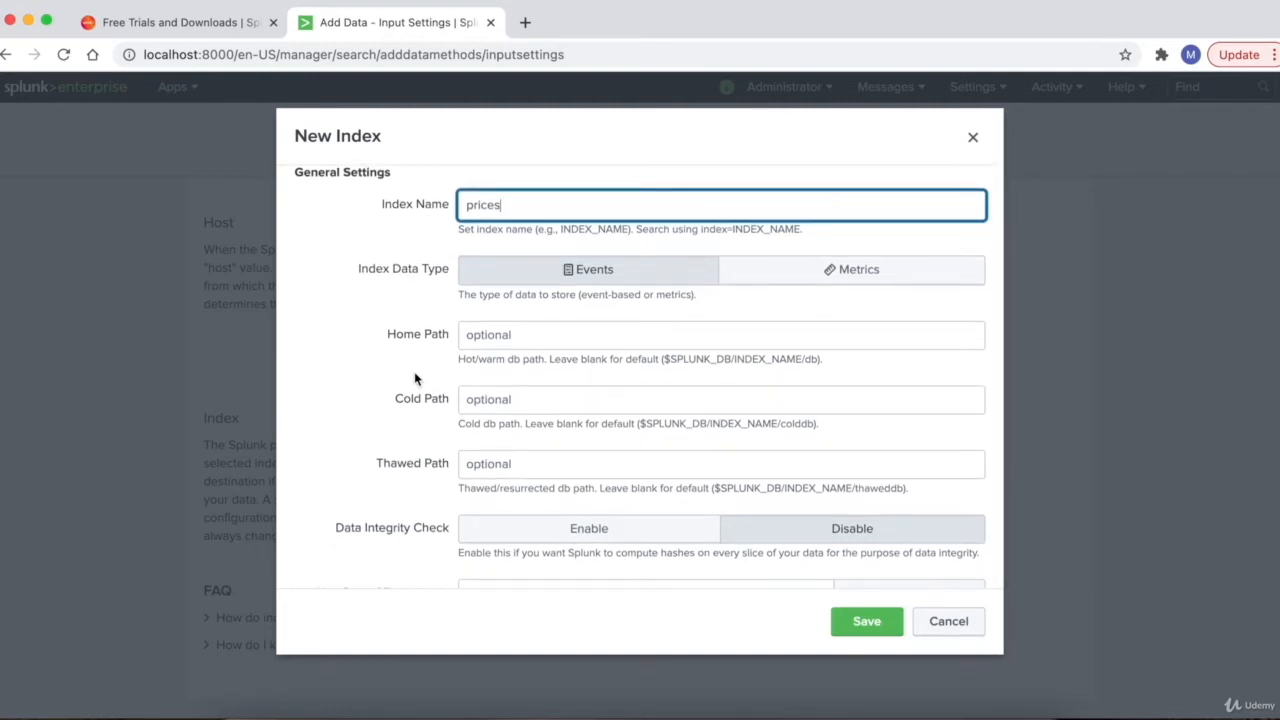
{"action": "scroll", "coordinate": [414, 377], "scroll_direction": "down", "scroll_amount": 10}
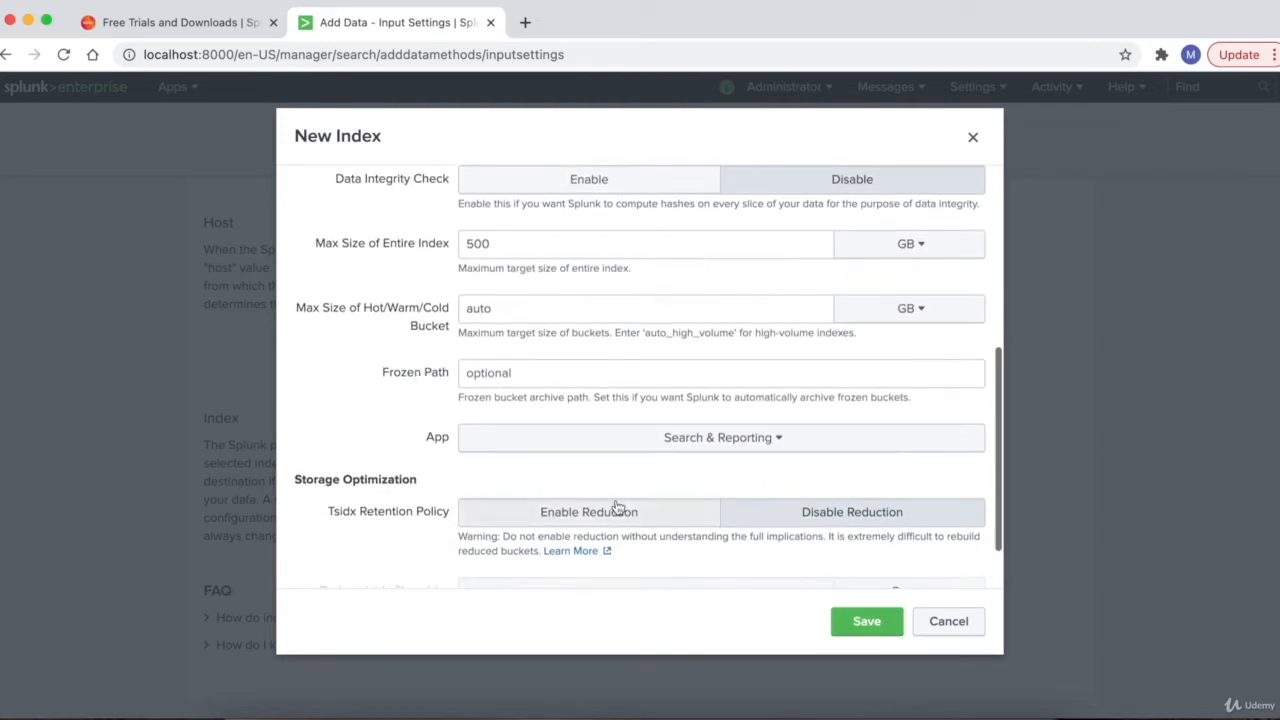
{"action": "left_click", "coordinate": [882, 625]}
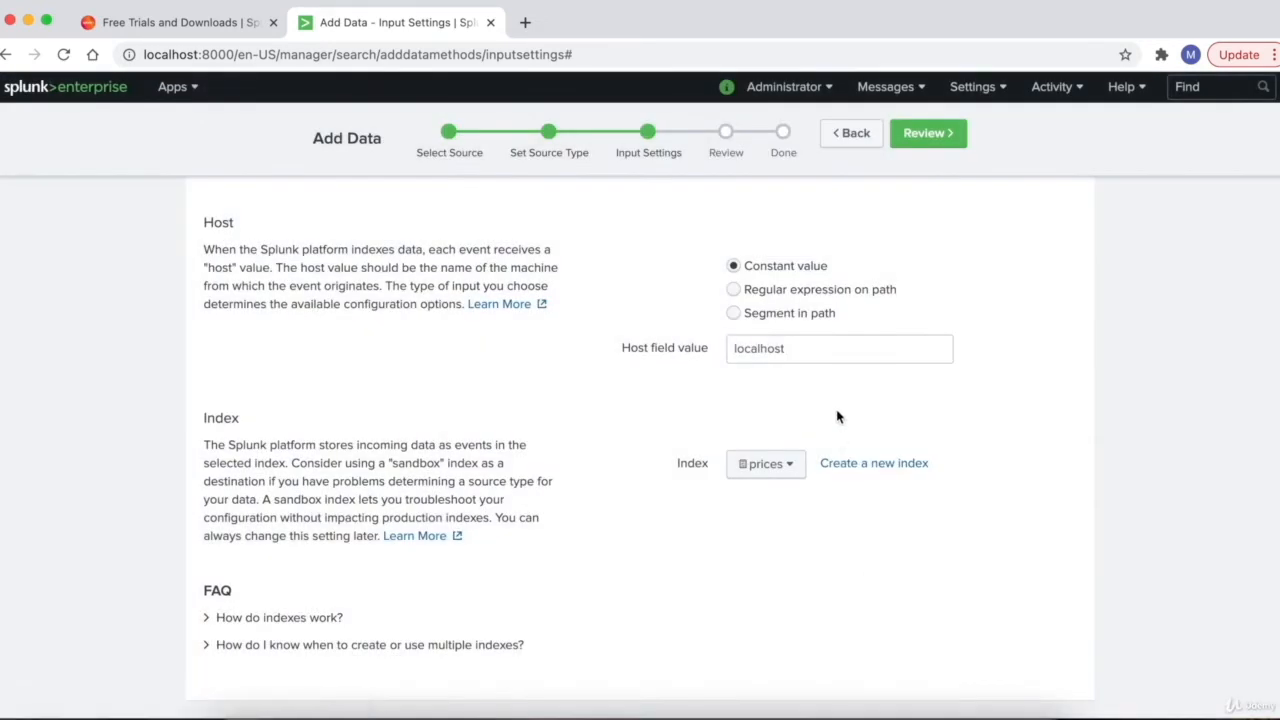
- Confirm prices as the destination index and continue to the Review step
{"action": "left_click", "coordinate": [766, 464]}
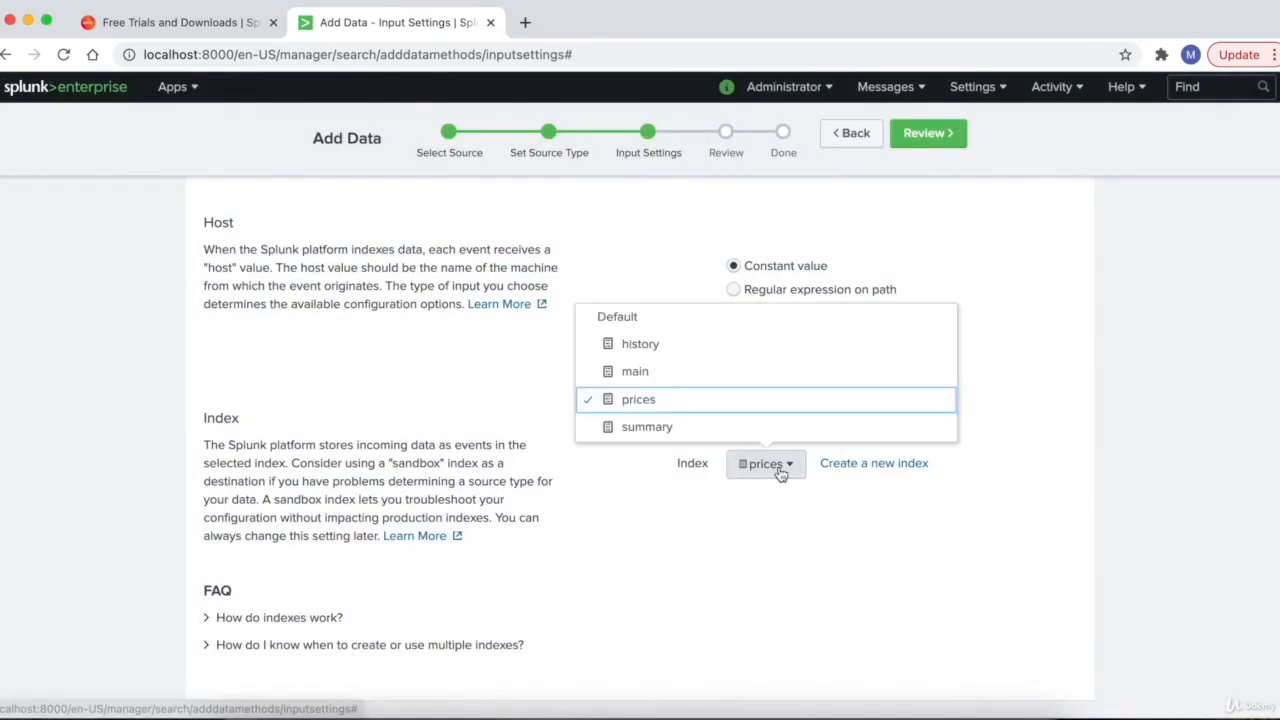
{"action": "left_click", "coordinate": [669, 400]}
{"action": "left_click", "coordinate": [940, 142]}
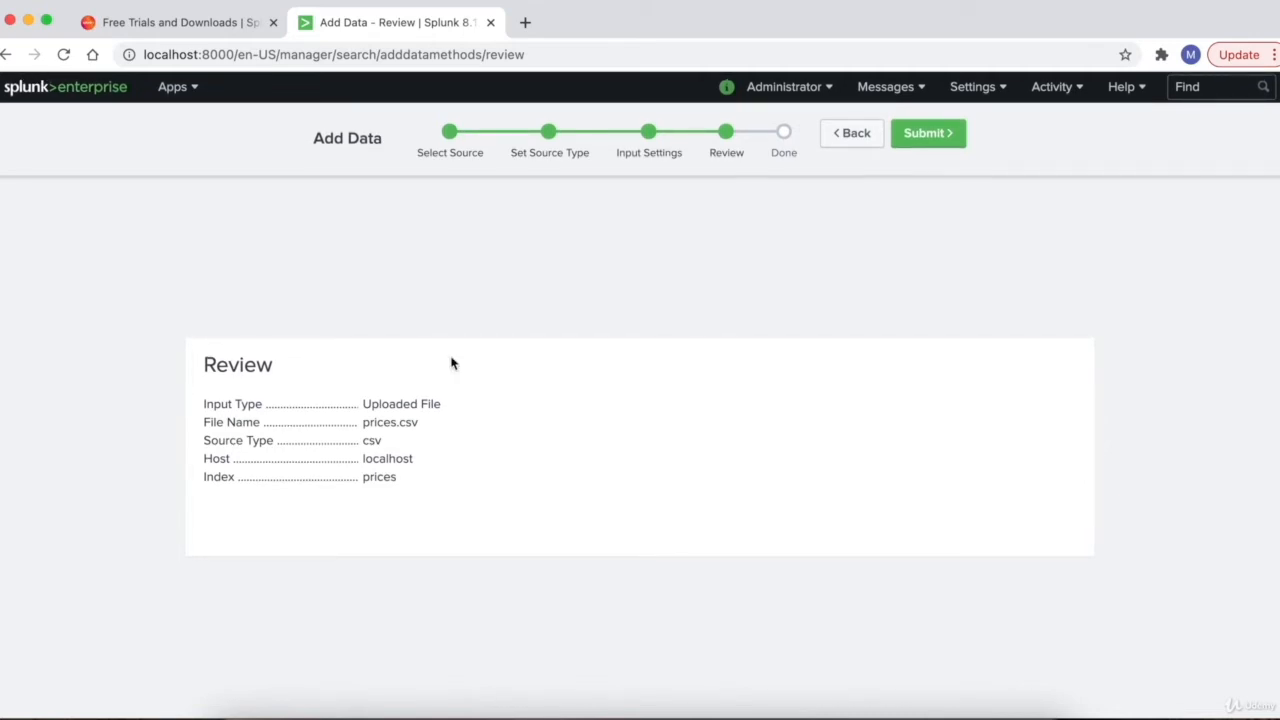
- Check the summary's input type, source type csv, host localhost and index prices
{"action": "left_click_drag", "start_coordinate": [442, 406], "coordinate": [366, 425]}
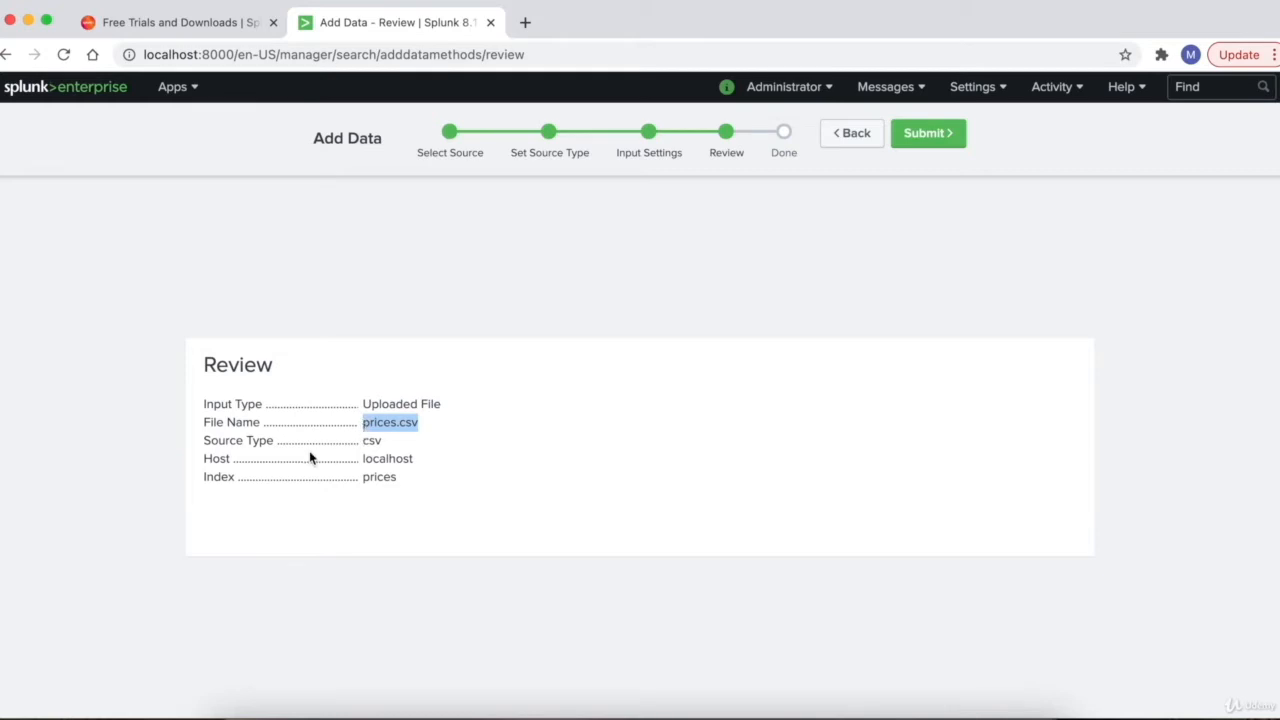
{"action": "double_click", "coordinate": [372, 441]}
{"action": "left_click", "coordinate": [380, 454]}
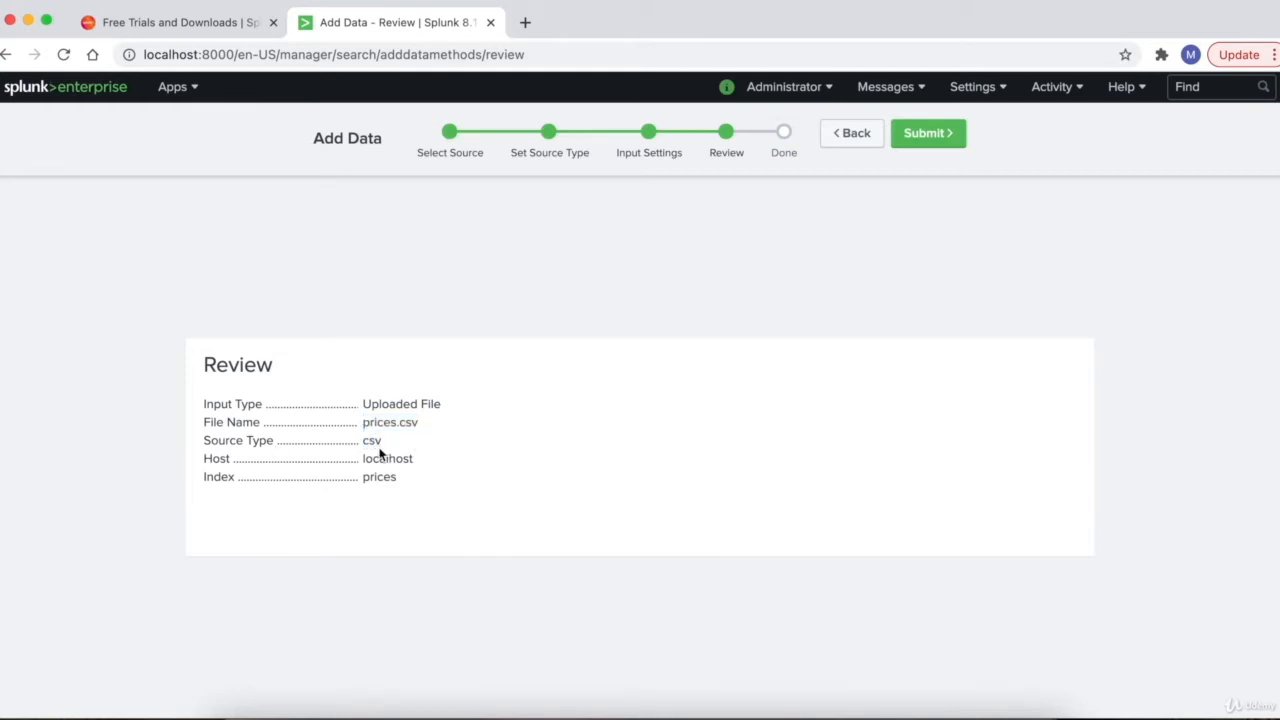
{"action": "left_click_drag", "start_coordinate": [384, 444], "coordinate": [365, 446]}
{"action": "double_click", "coordinate": [392, 458]}
{"action": "double_click", "coordinate": [389, 477]}
- Submit the upload and start searching, reviewing the query's source, host, index and sourcetype terms
{"action": "left_click", "coordinate": [921, 134]}
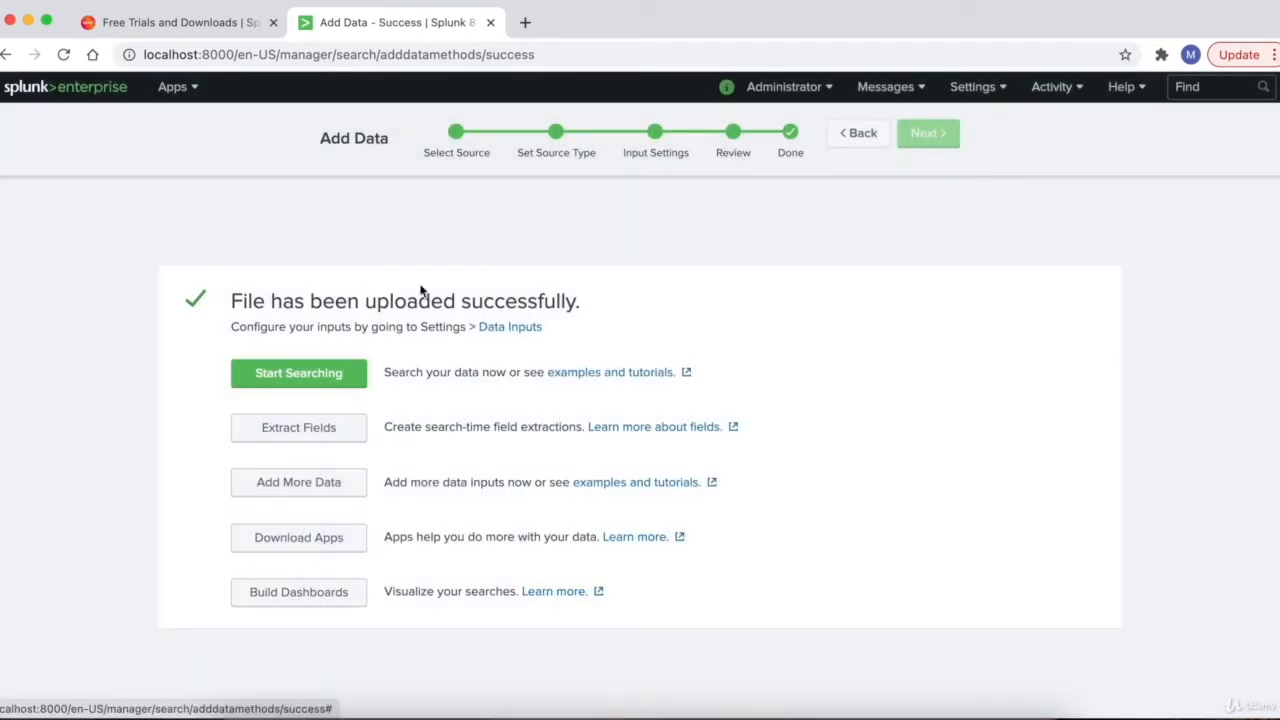
{"action": "left_click", "coordinate": [288, 381]}
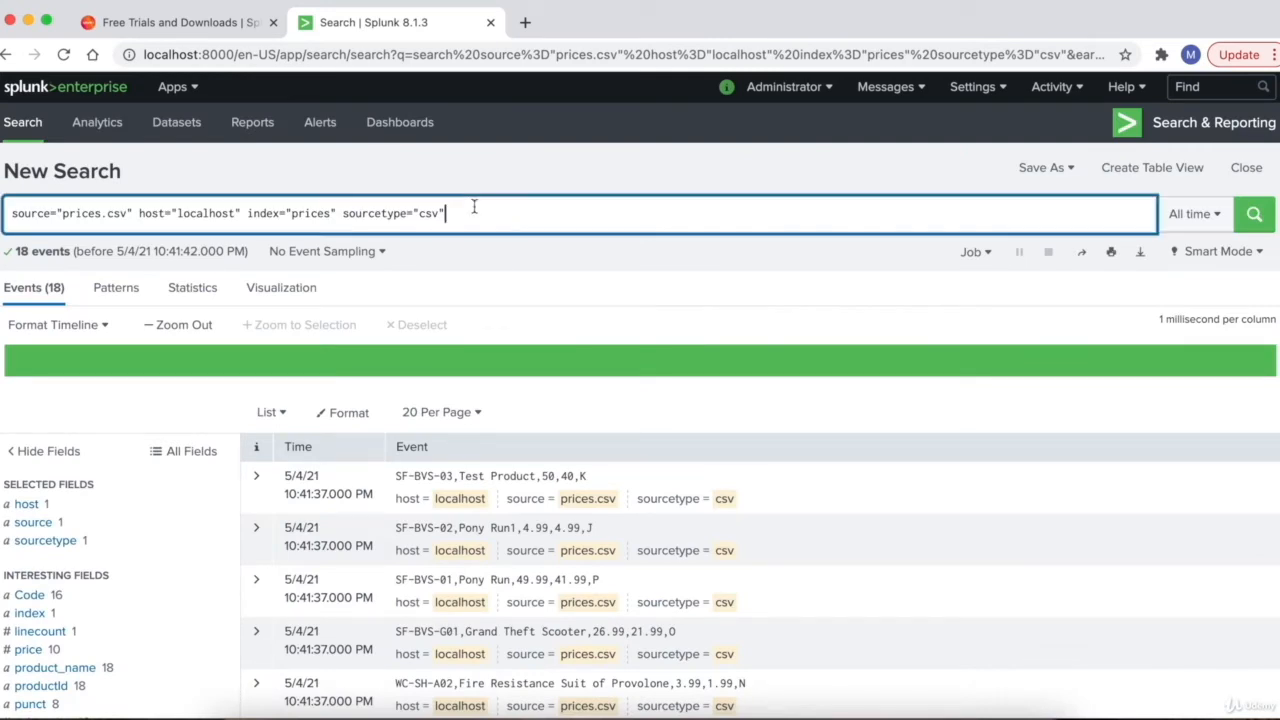
{"action": "left_click_drag", "start_coordinate": [474, 207], "coordinate": [58, 213]}
{"action": "left_click", "coordinate": [64, 215]}
{"action": "double_click", "coordinate": [36, 216]}
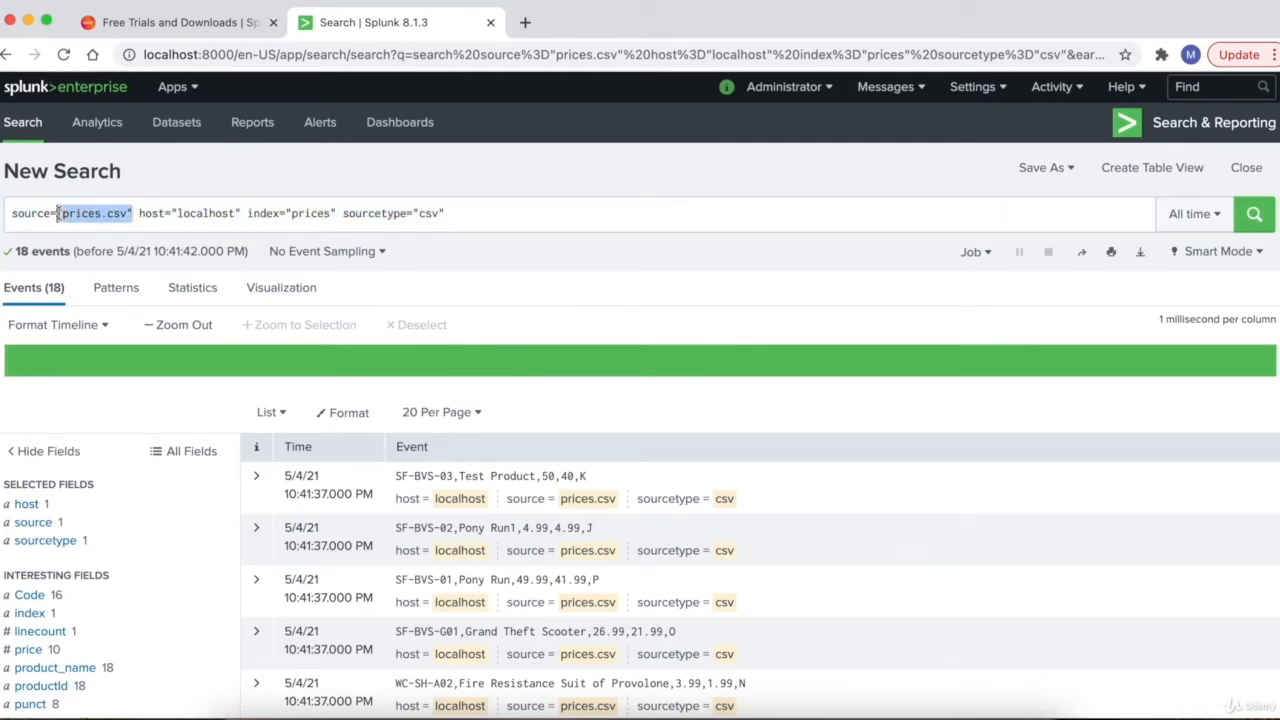
{"action": "double_click", "coordinate": [151, 213]}
{"action": "double_click", "coordinate": [206, 213]}
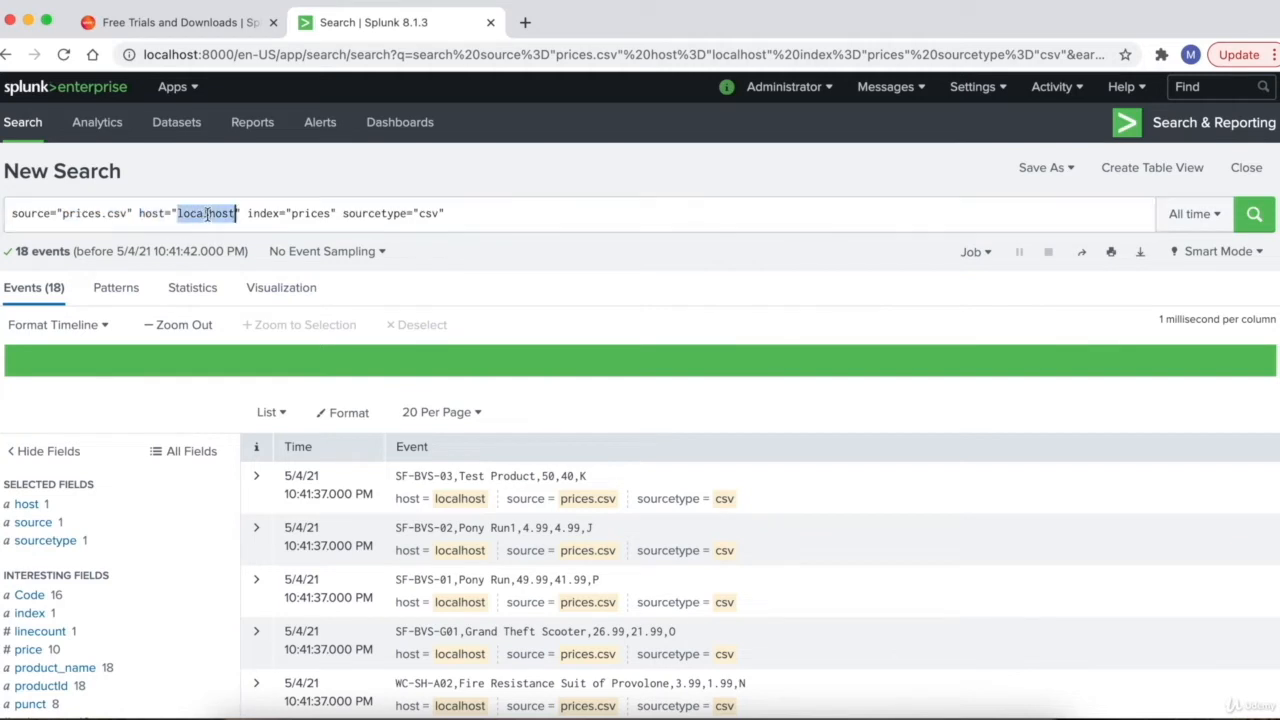
{"action": "double_click", "coordinate": [272, 213]}
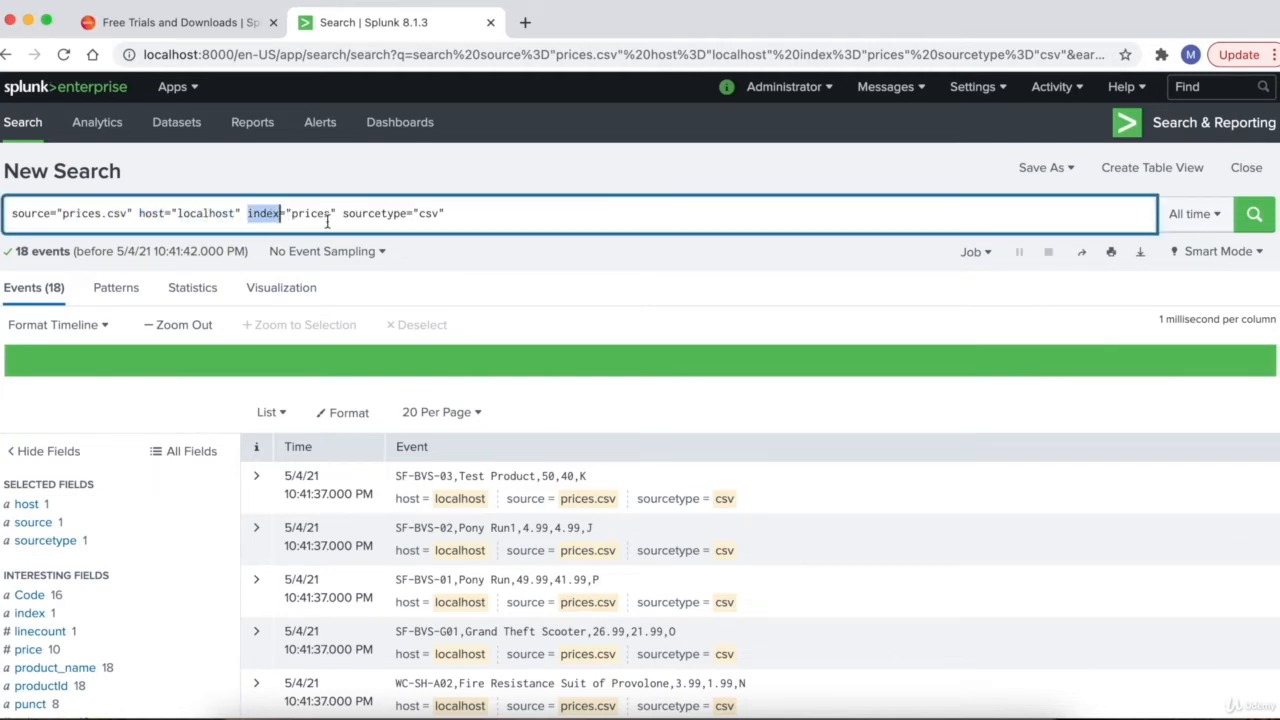
{"action": "double_click", "coordinate": [371, 216]}
{"action": "left_click", "coordinate": [445, 215]}
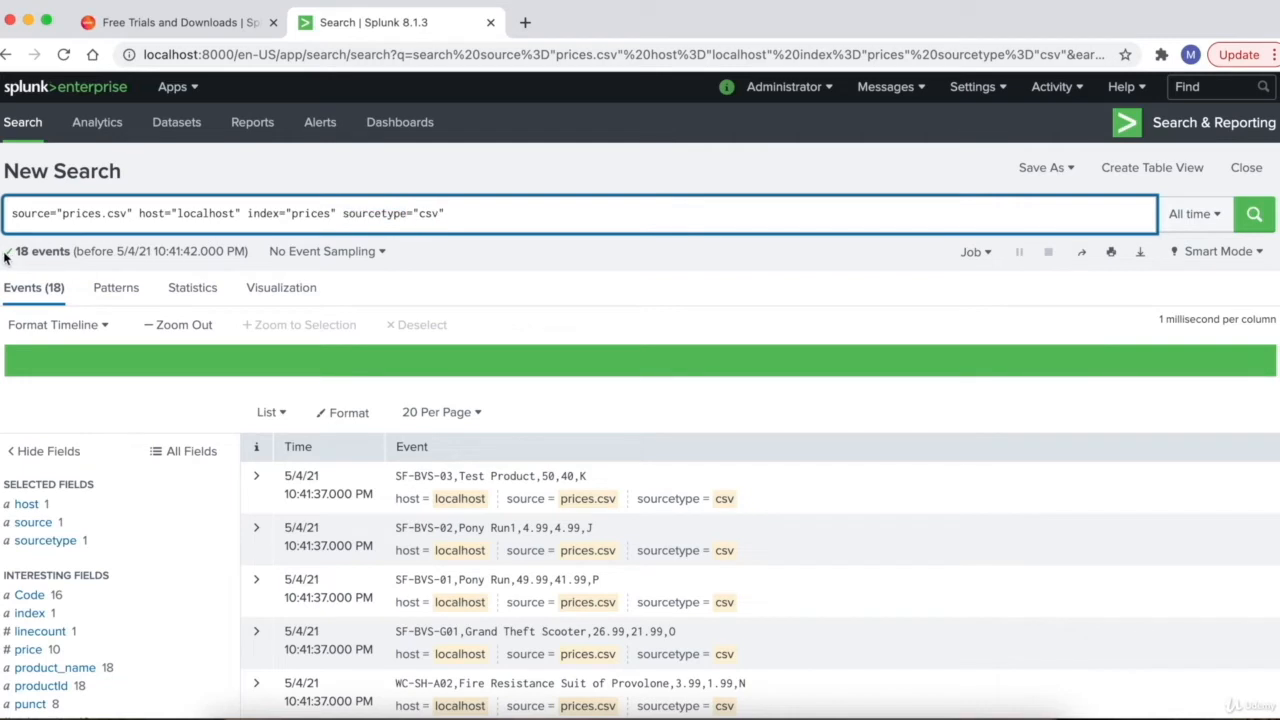
- Check the 18-event result count and glance at the time range presets
{"action": "left_click", "coordinate": [16, 251]}
{"action": "left_click_drag", "start_coordinate": [16, 251], "coordinate": [74, 255]}
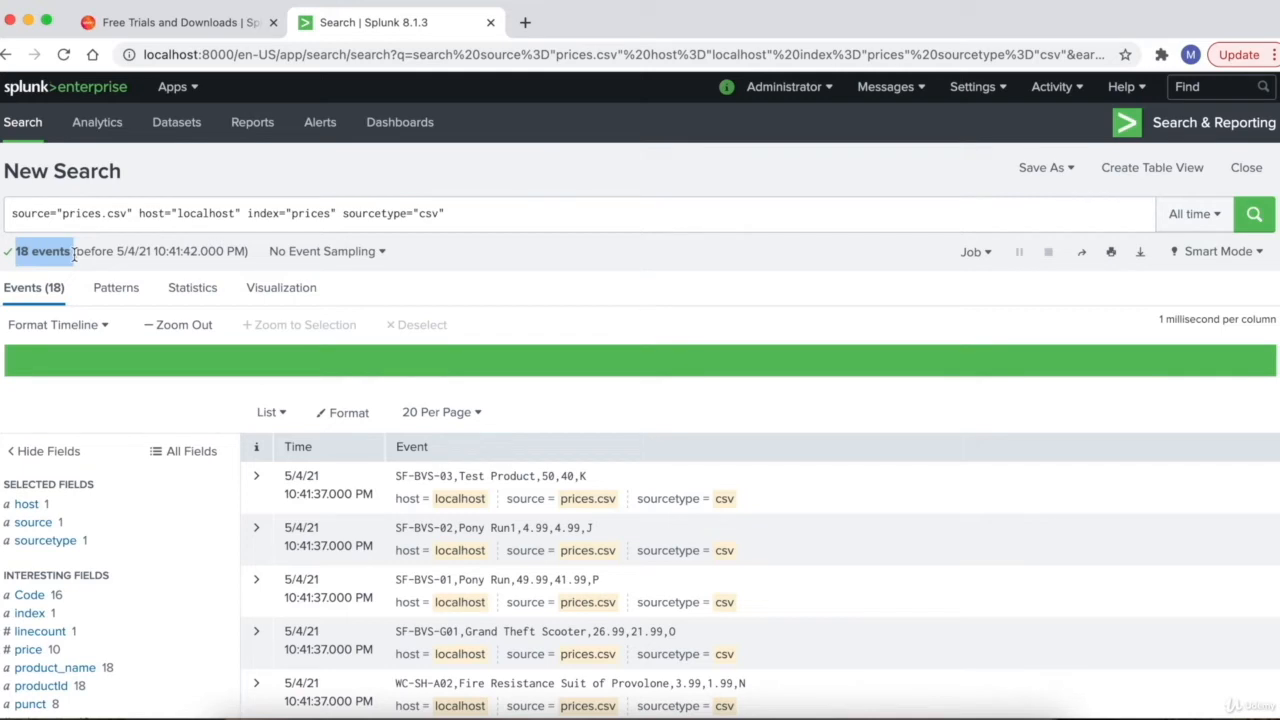
{"action": "triple_click", "coordinate": [418, 215]}
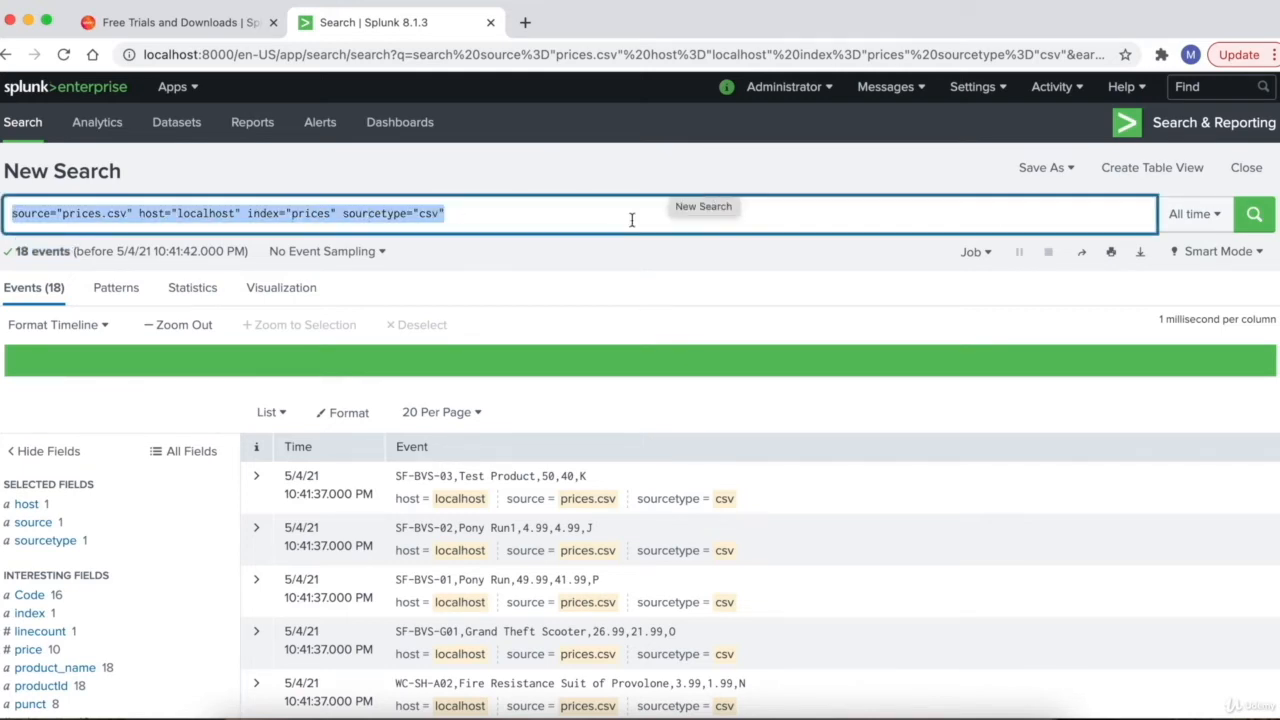
{"action": "left_click", "coordinate": [1192, 218]}
{"action": "left_click", "coordinate": [1195, 225]}
- Try the Last 60 minutes and Yesterday time ranges, noting 0 events and the date range
{"action": "left_click", "coordinate": [1205, 227]}
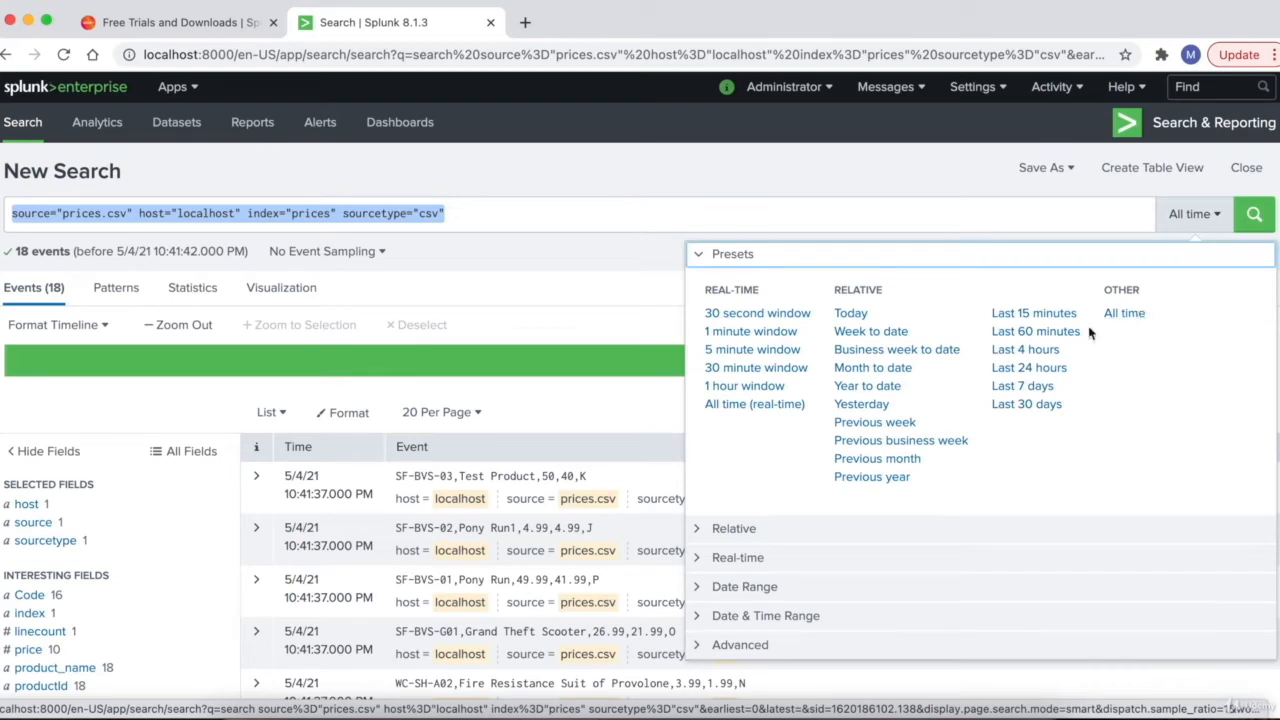
{"action": "left_click", "coordinate": [1030, 333]}
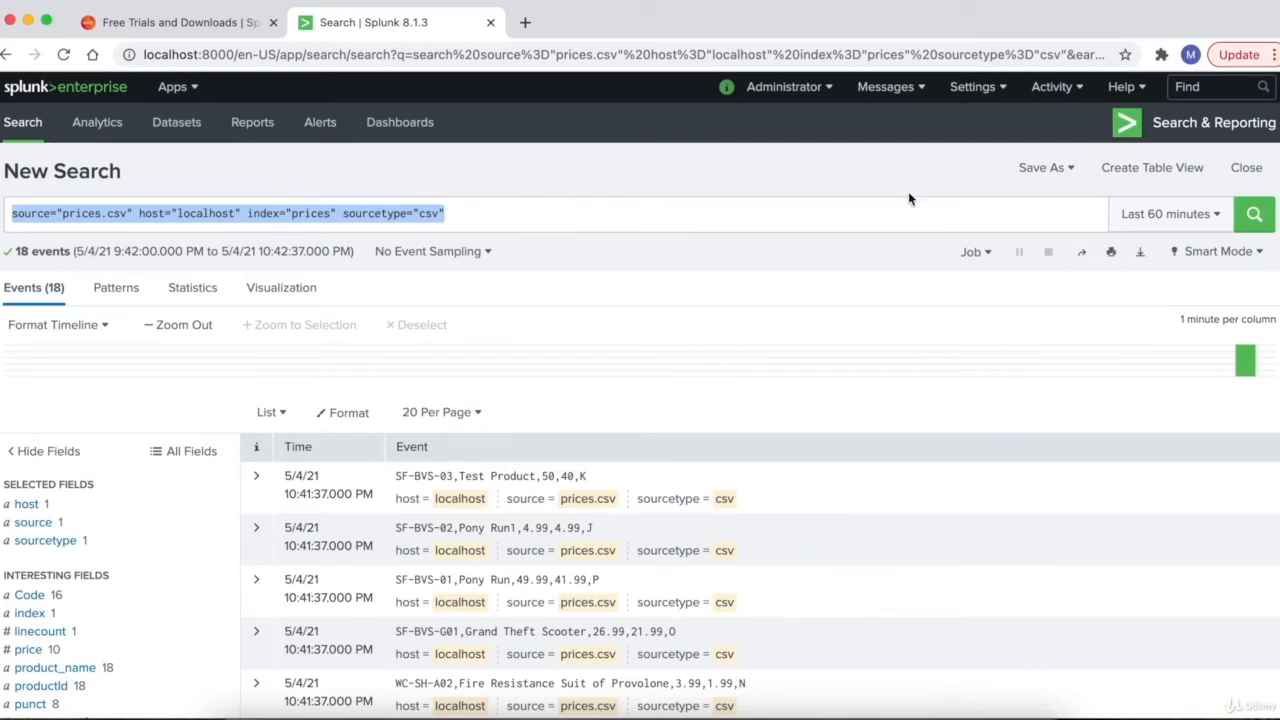
{"action": "left_click", "coordinate": [1175, 227]}
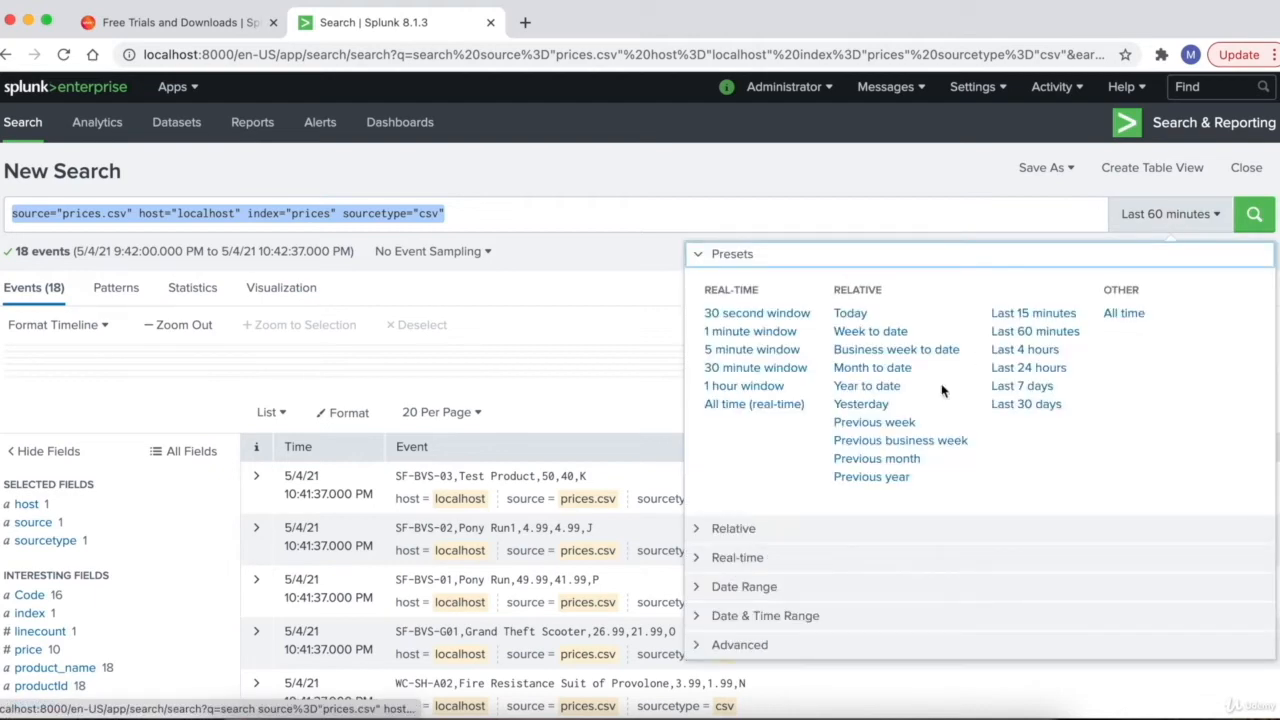
{"action": "left_click", "coordinate": [861, 404]}
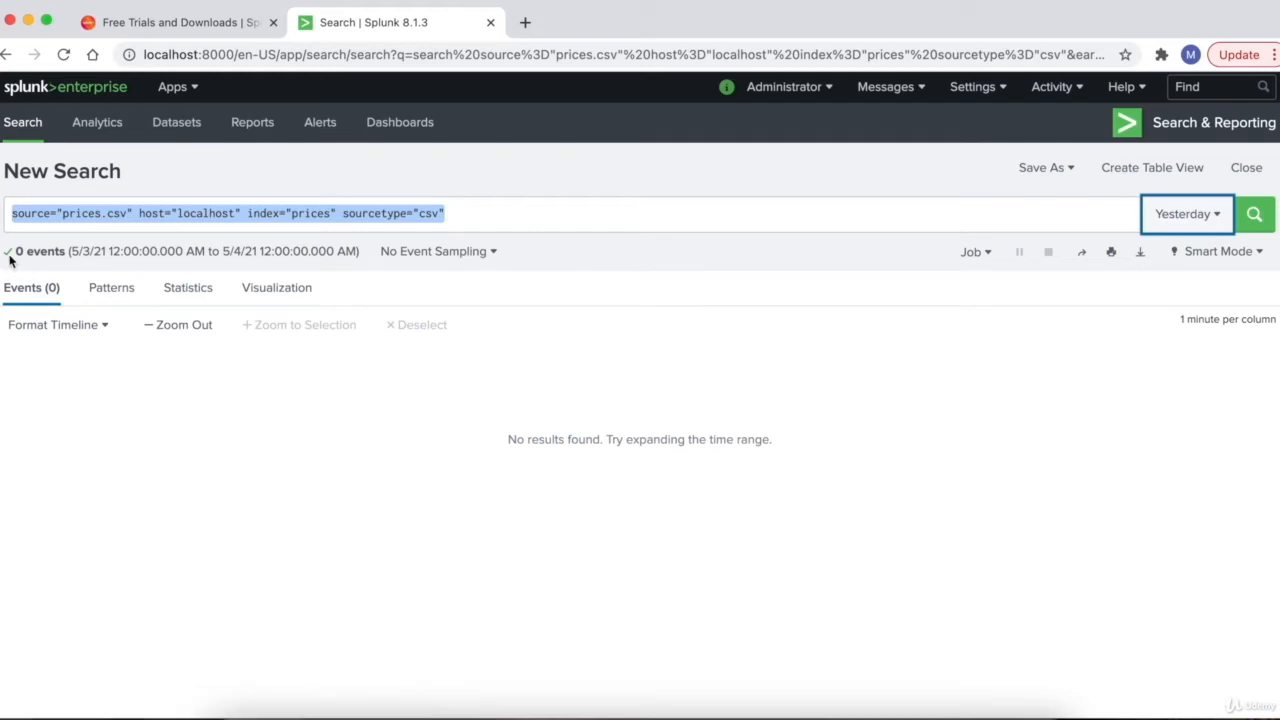
{"action": "left_click_drag", "start_coordinate": [14, 252], "coordinate": [67, 253]}
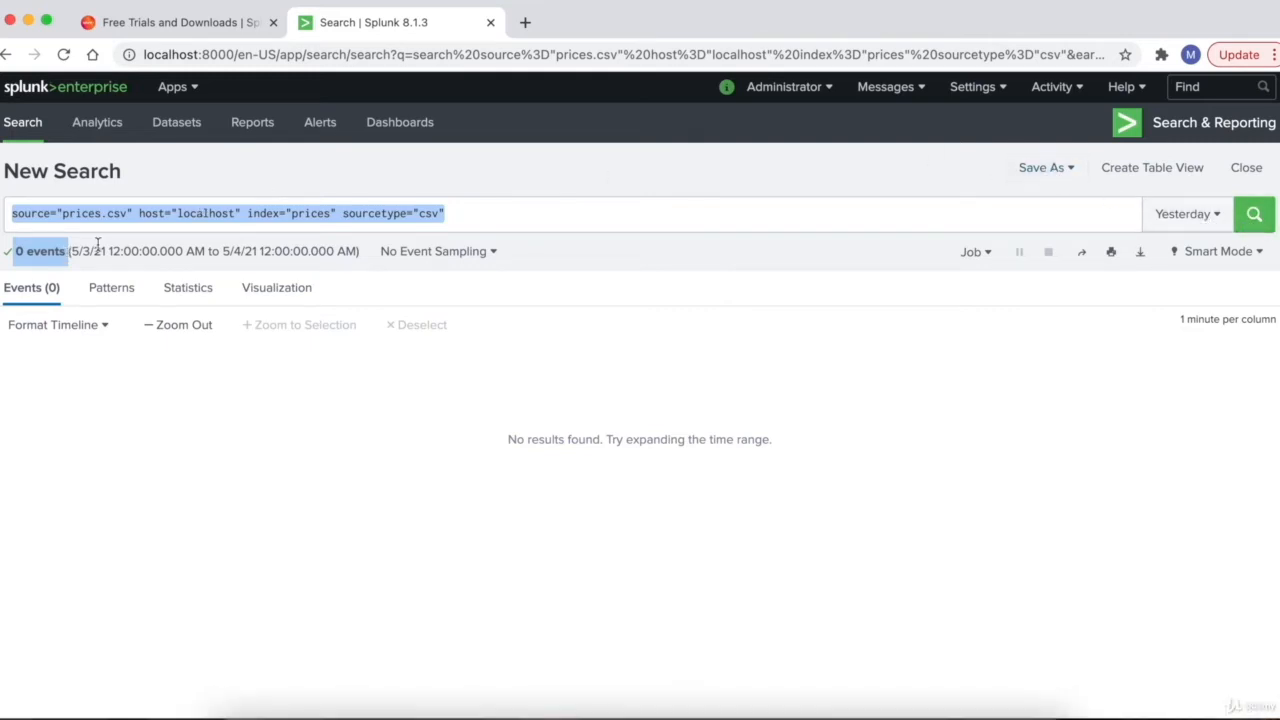
{"action": "left_click", "coordinate": [90, 250]}
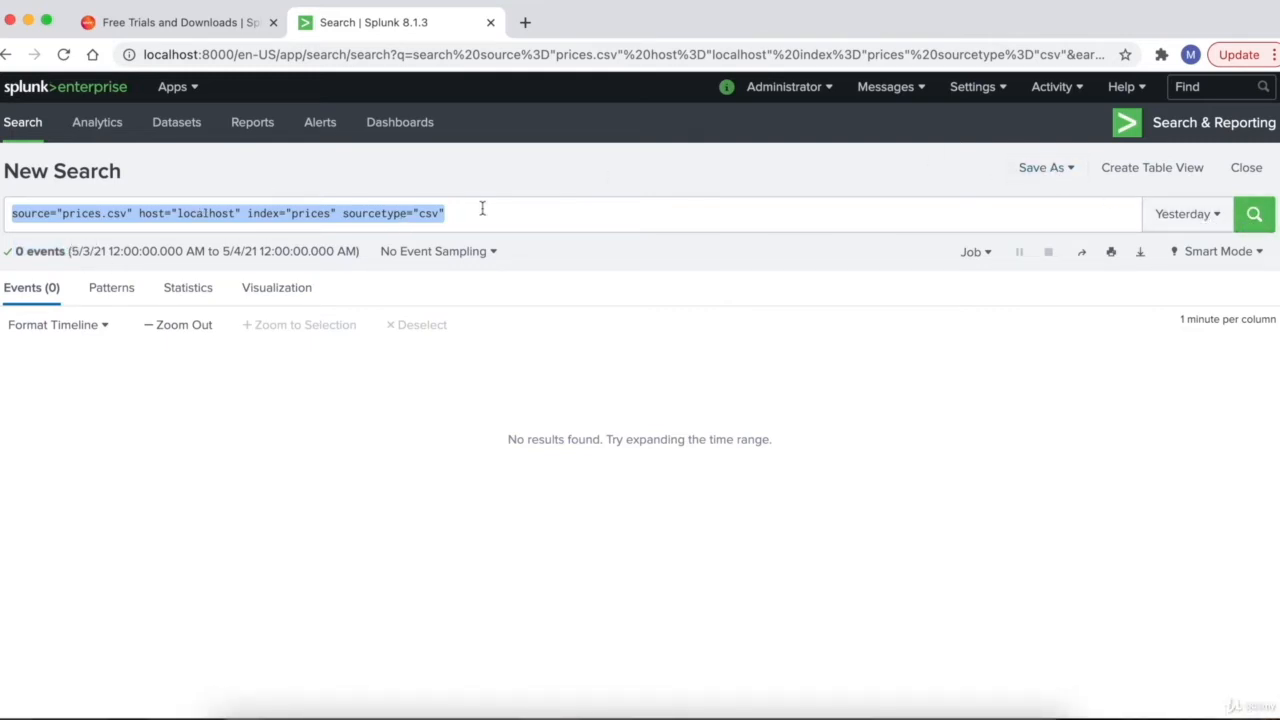
{"action": "left_click_drag", "start_coordinate": [470, 210], "coordinate": [4, 213]}
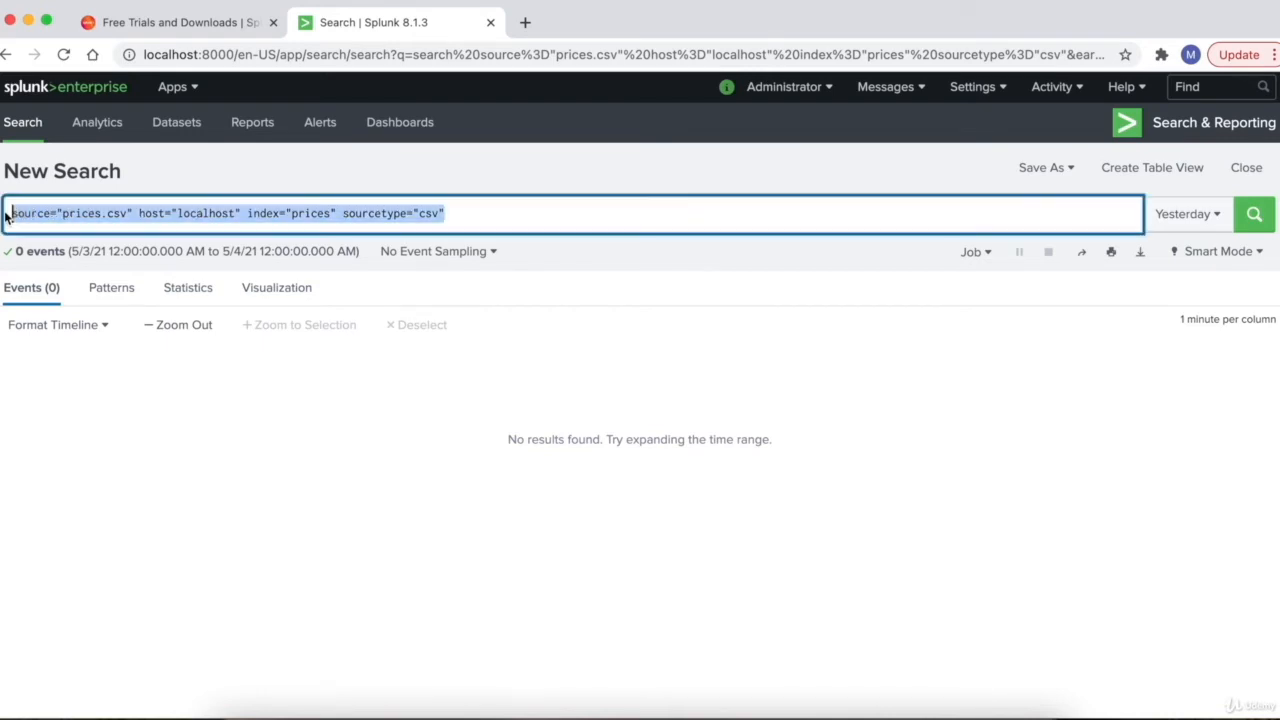
{"action": "left_click_drag", "start_coordinate": [70, 251], "coordinate": [352, 253]}
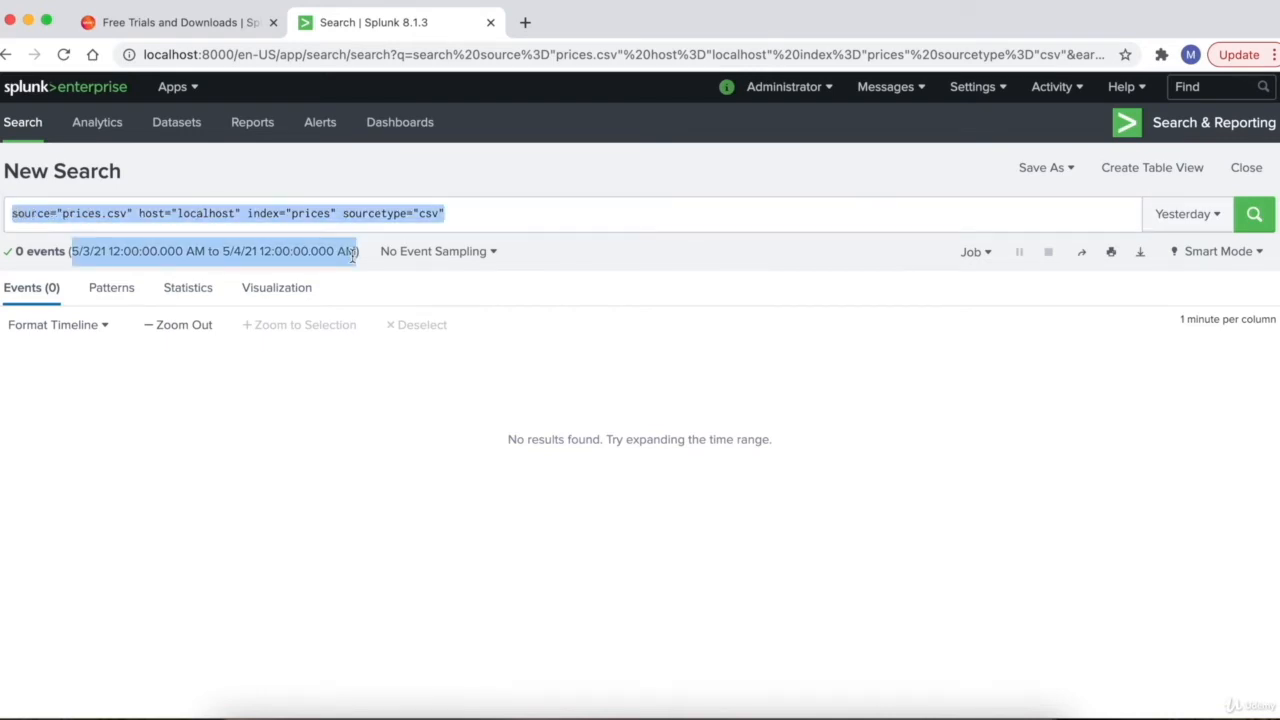
{"action": "left_click_drag", "start_coordinate": [352, 253], "coordinate": [358, 253]}
{"action": "left_click", "coordinate": [283, 258]}
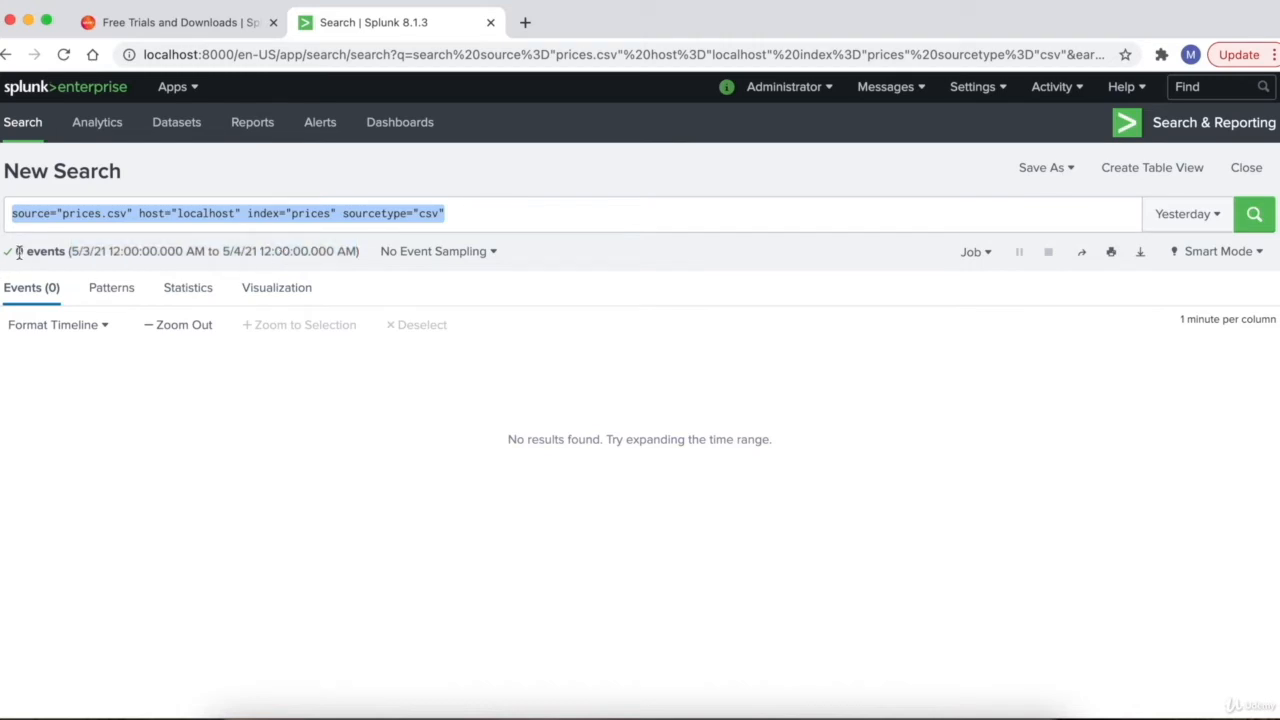
- Try Last 15 minutes, then set the time range to All time
{"action": "left_click", "coordinate": [1188, 213]}
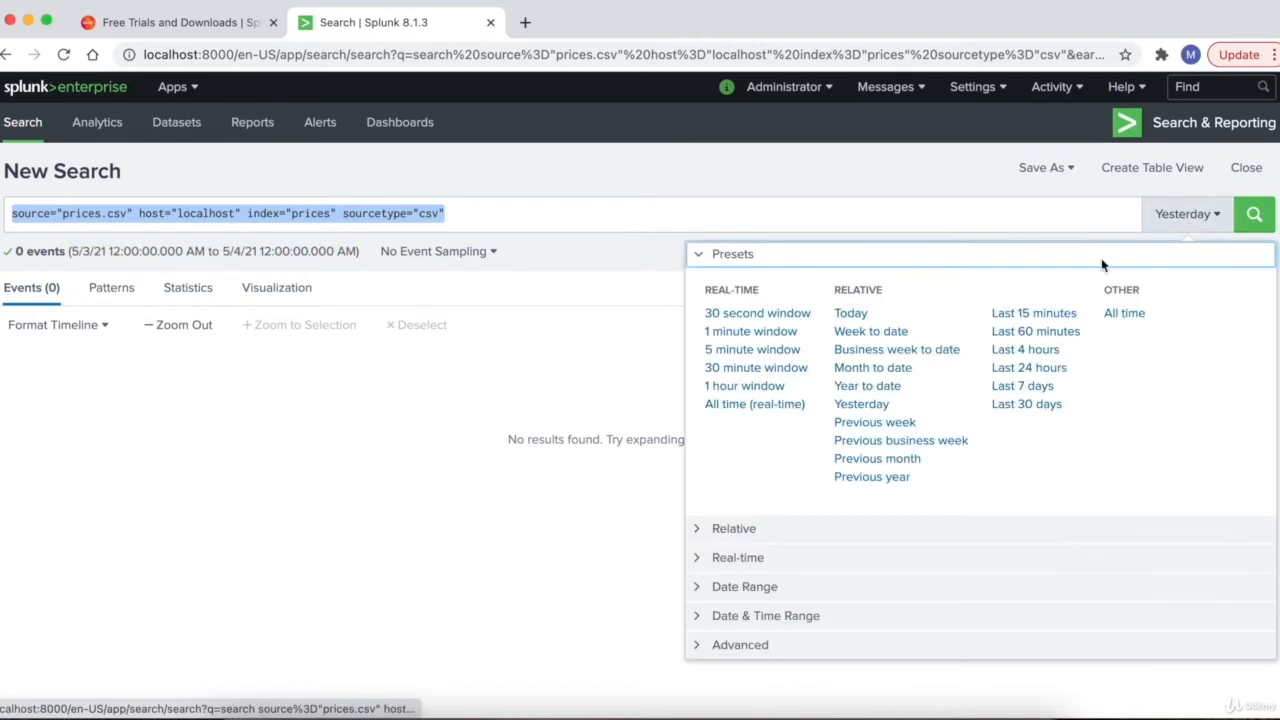
{"action": "left_click", "coordinate": [1025, 315]}
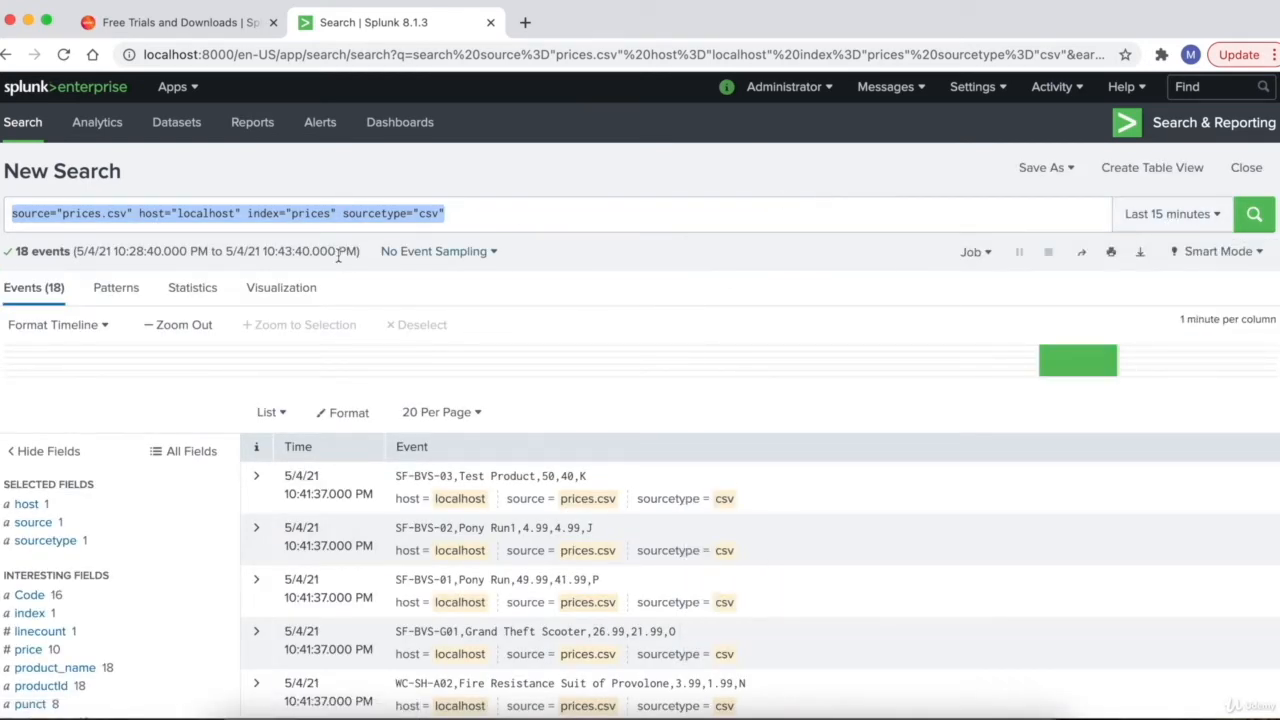
{"action": "left_click_drag", "start_coordinate": [77, 251], "coordinate": [146, 251]}
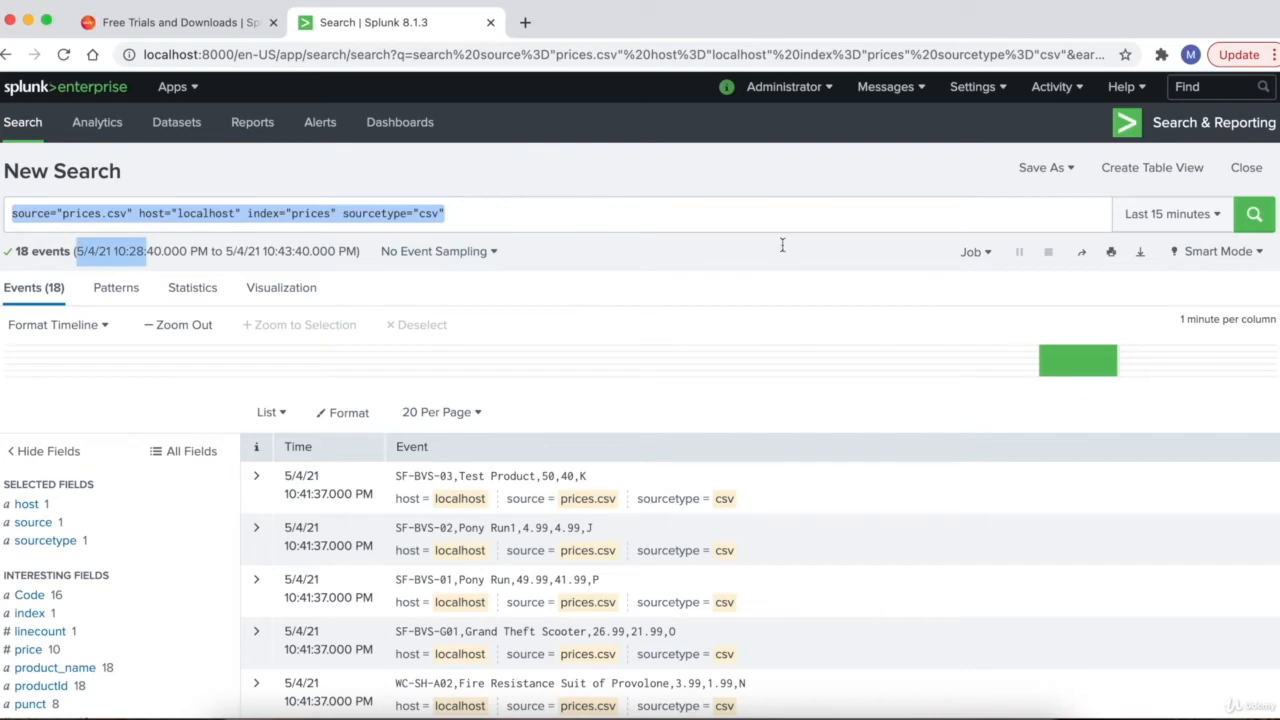
{"action": "left_click", "coordinate": [1168, 214]}
{"action": "left_click", "coordinate": [1135, 310]}
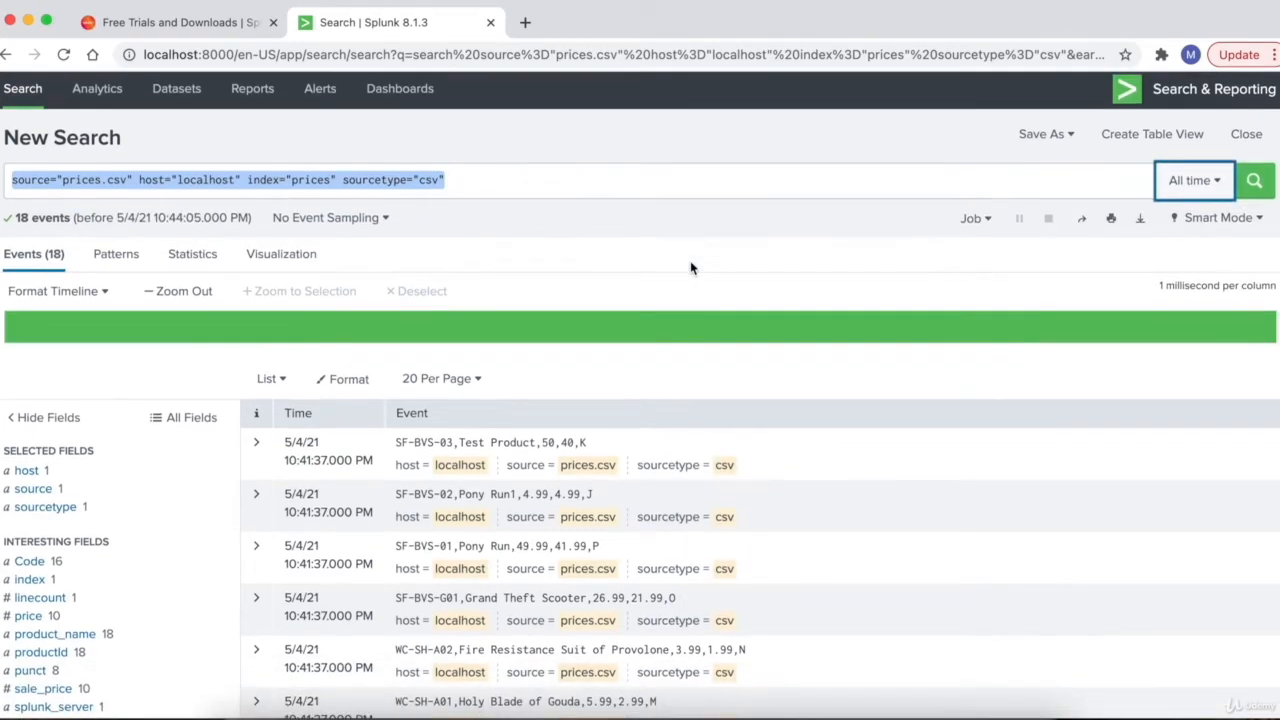
{"action": "scroll", "coordinate": [690, 268], "scroll_direction": "down", "scroll_amount": 3}
{"action": "scroll", "coordinate": [690, 268], "scroll_direction": "down", "scroll_amount": 2}
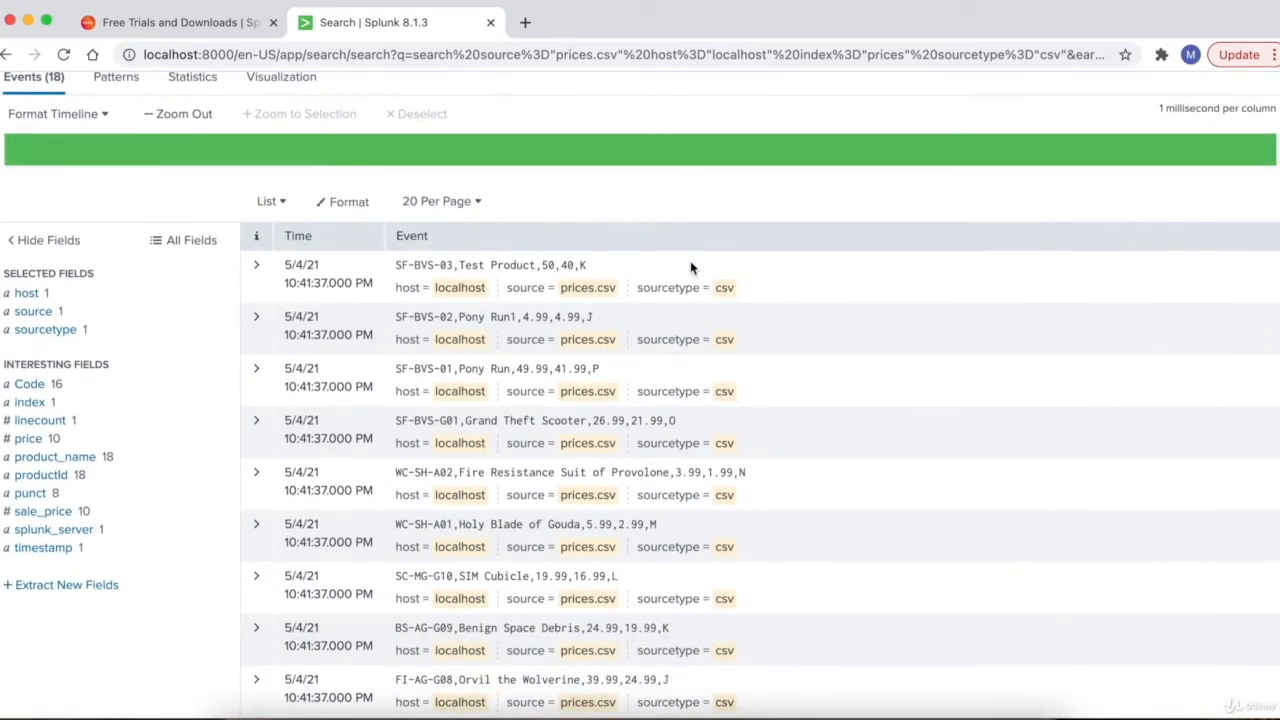
{"action": "left_click", "coordinate": [27, 295]}
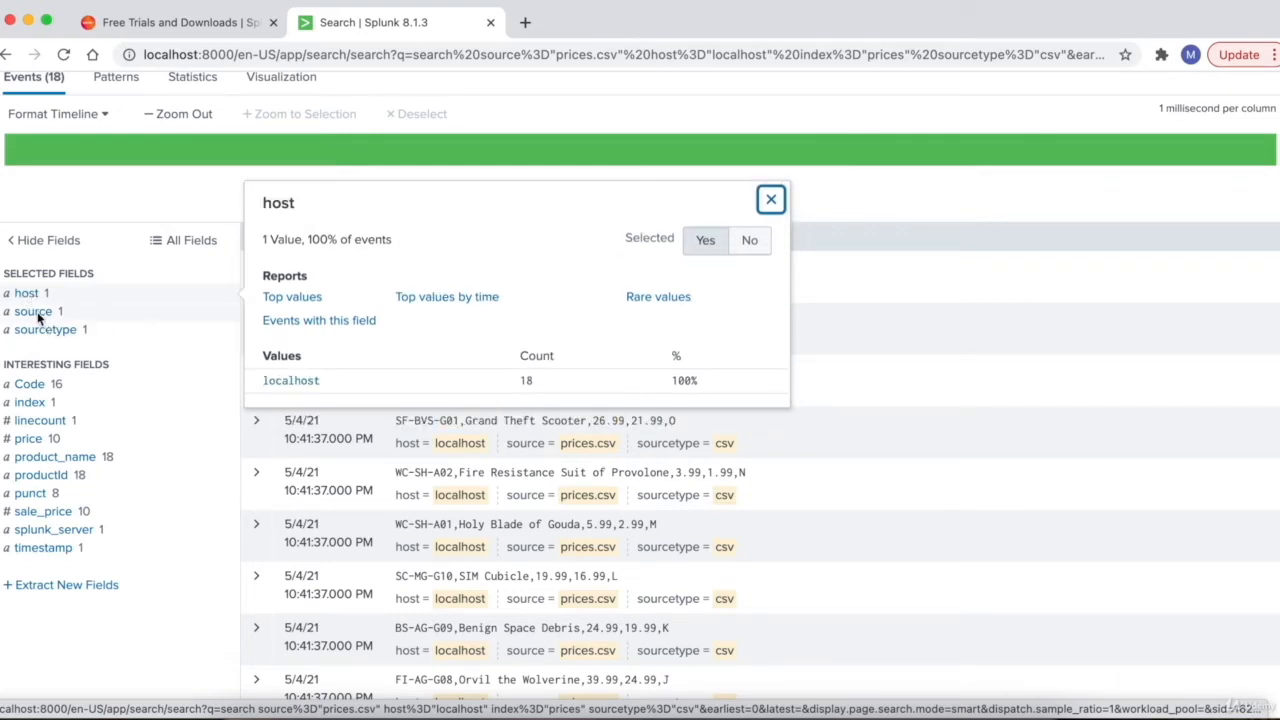
{"action": "left_click", "coordinate": [37, 315]}
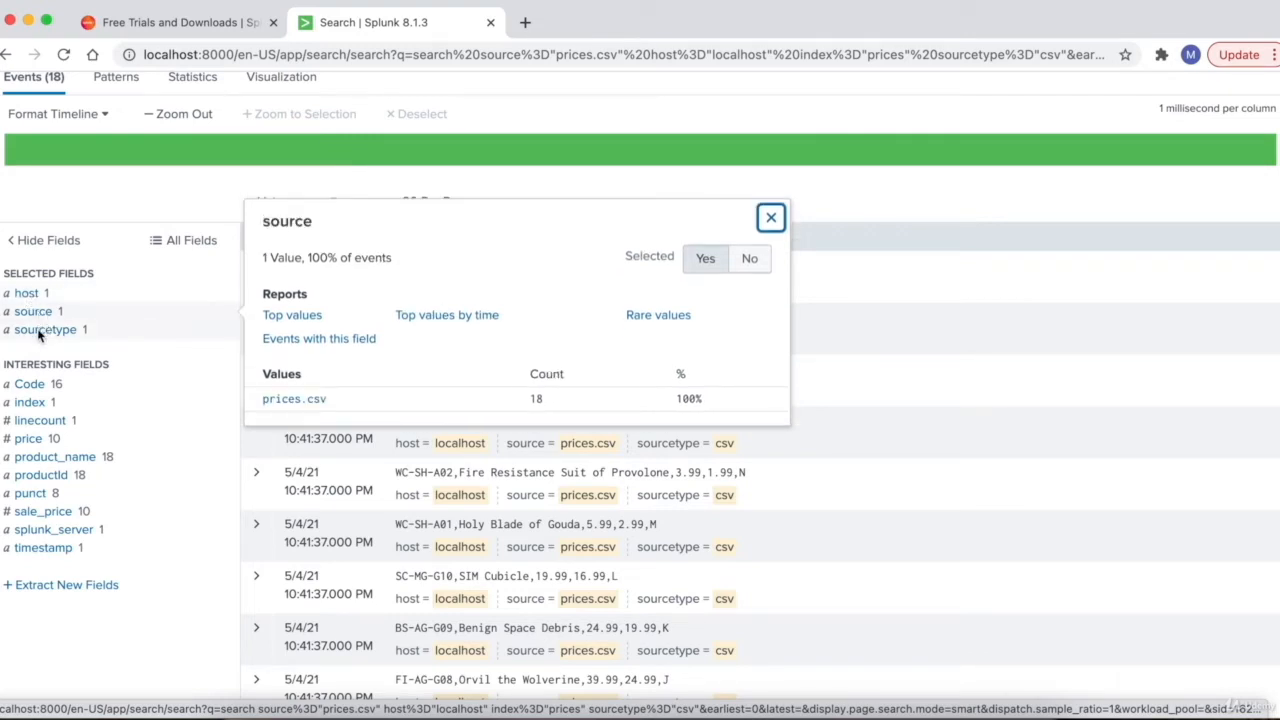
{"action": "left_click", "coordinate": [40, 335]}
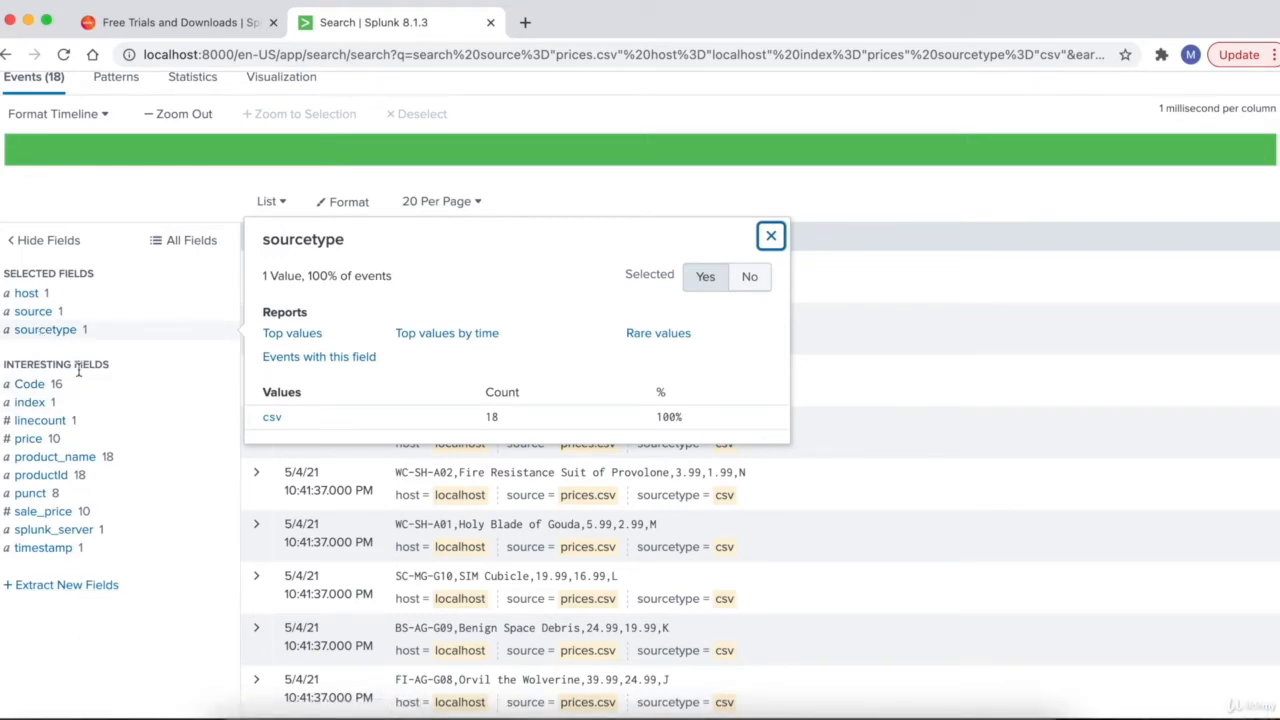
{"action": "left_click", "coordinate": [62, 630]}
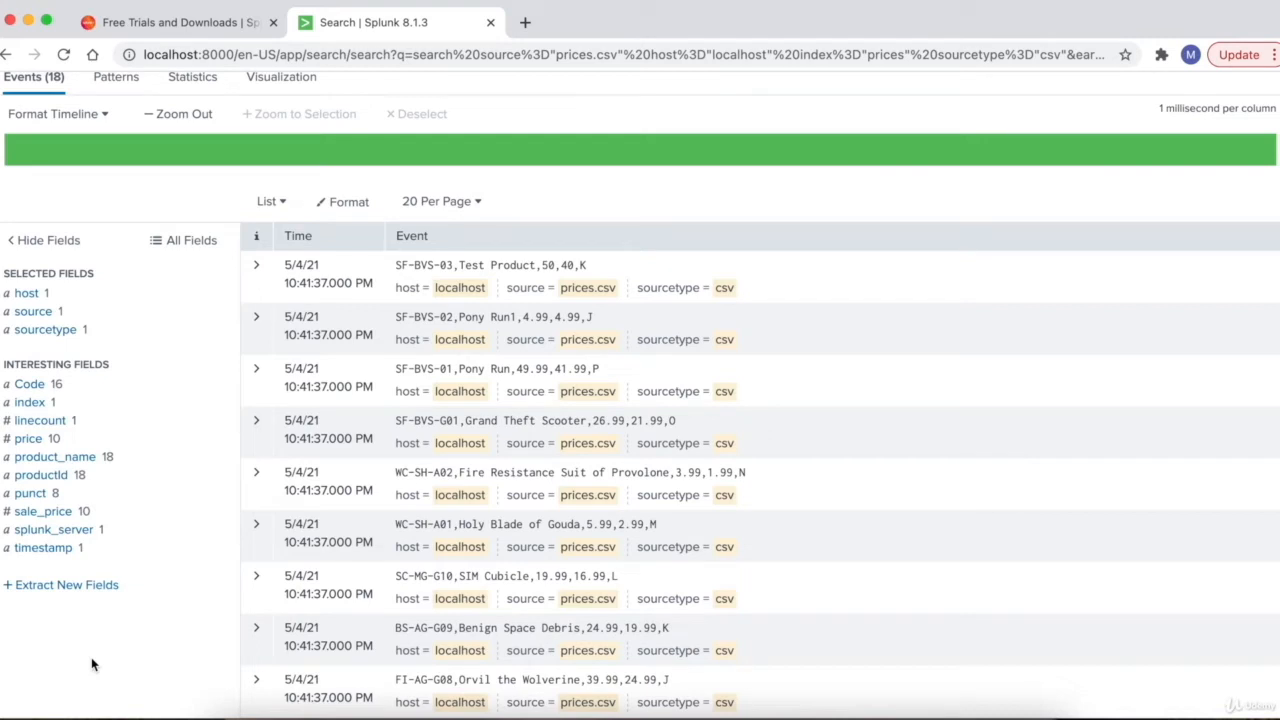
{"action": "left_click", "coordinate": [31, 388]}
{"action": "left_click", "coordinate": [27, 440]}
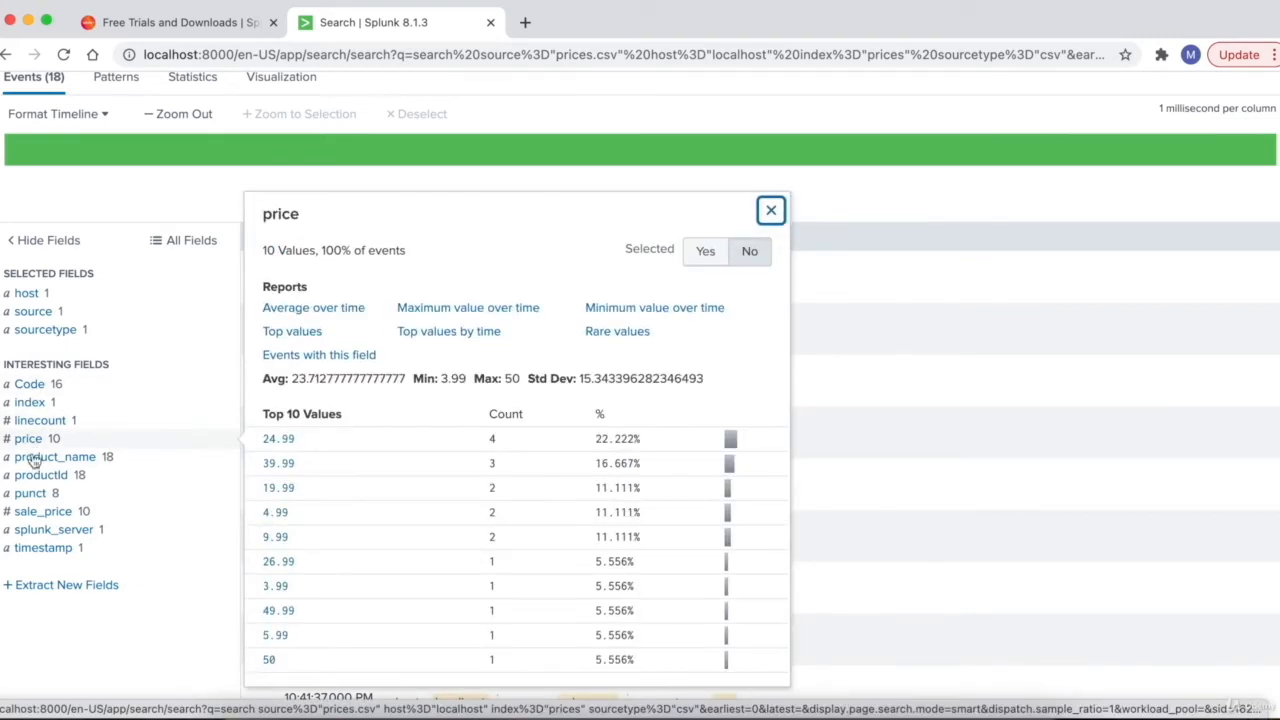
{"action": "left_click", "coordinate": [36, 460]}
{"action": "left_click", "coordinate": [38, 476]}
{"action": "left_click", "coordinate": [165, 662]}
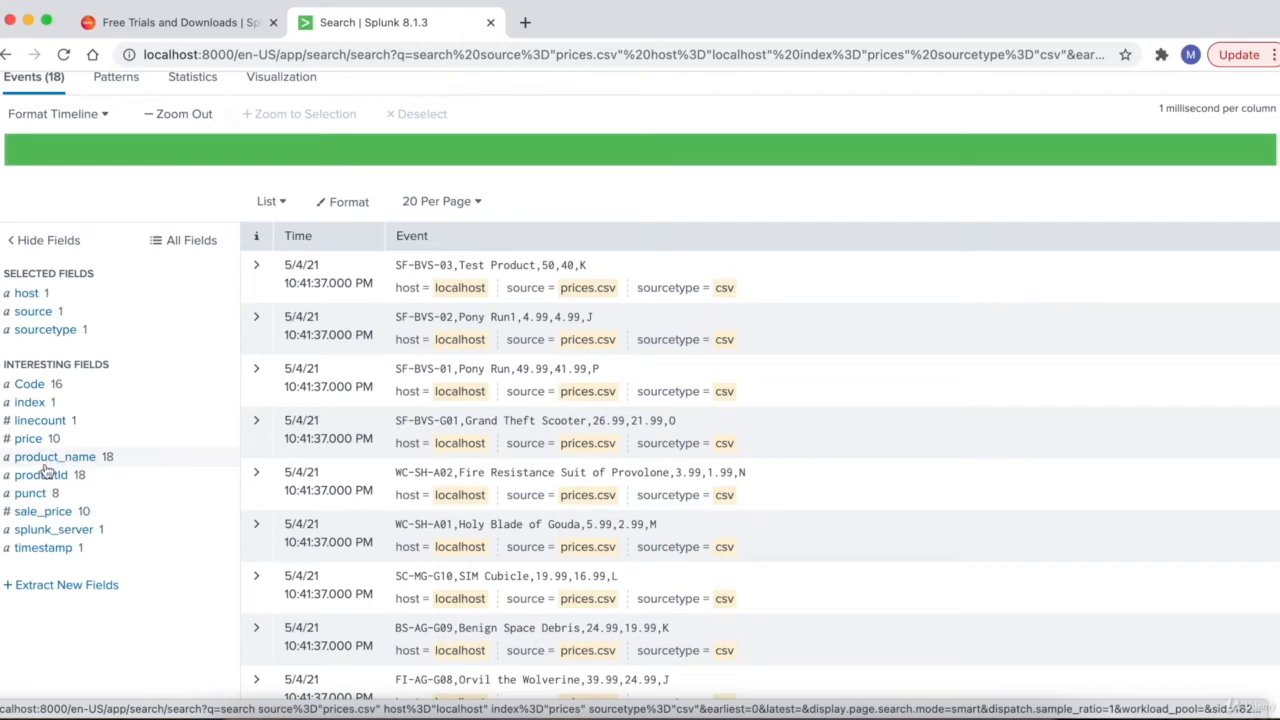
{"action": "scroll", "coordinate": [45, 470], "scroll_direction": "up", "scroll_amount": 3}
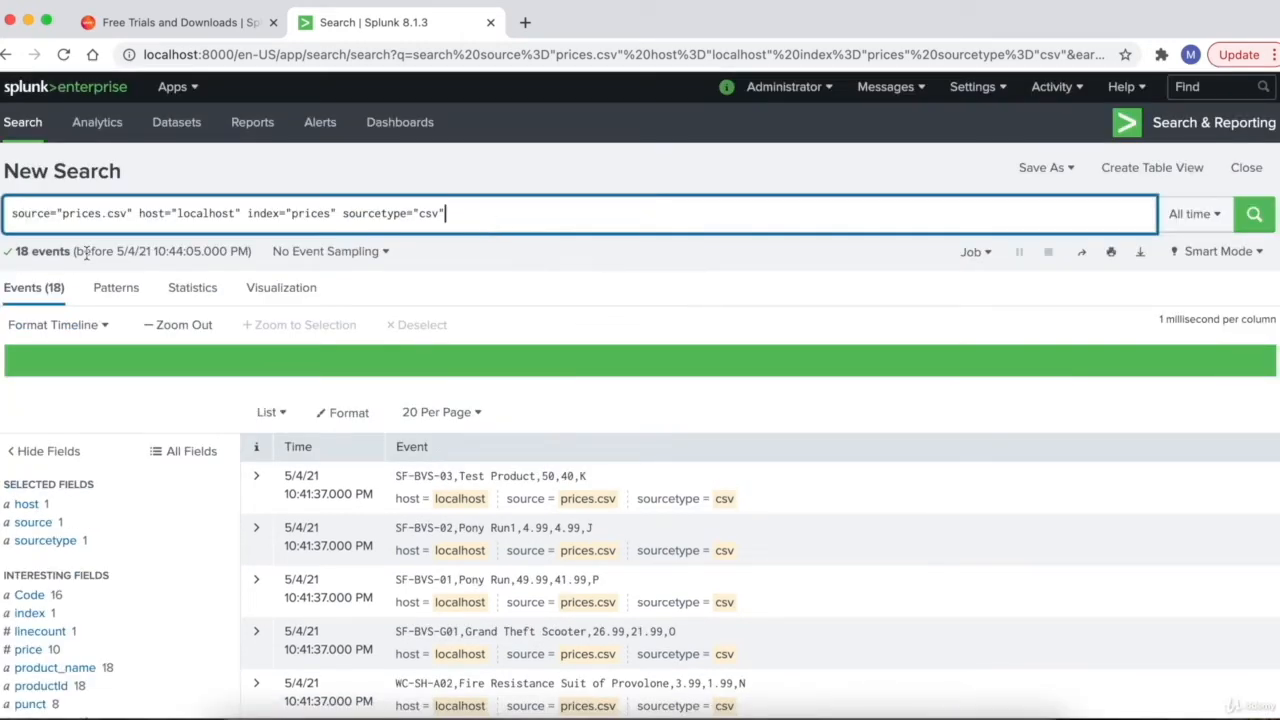
- Delete the source, host and sourcetype filters, leaving index="prices", and run the search
{"action": "left_click", "coordinate": [242, 222]}
{"action": "left_click_drag", "start_coordinate": [242, 218], "coordinate": [10, 215]}
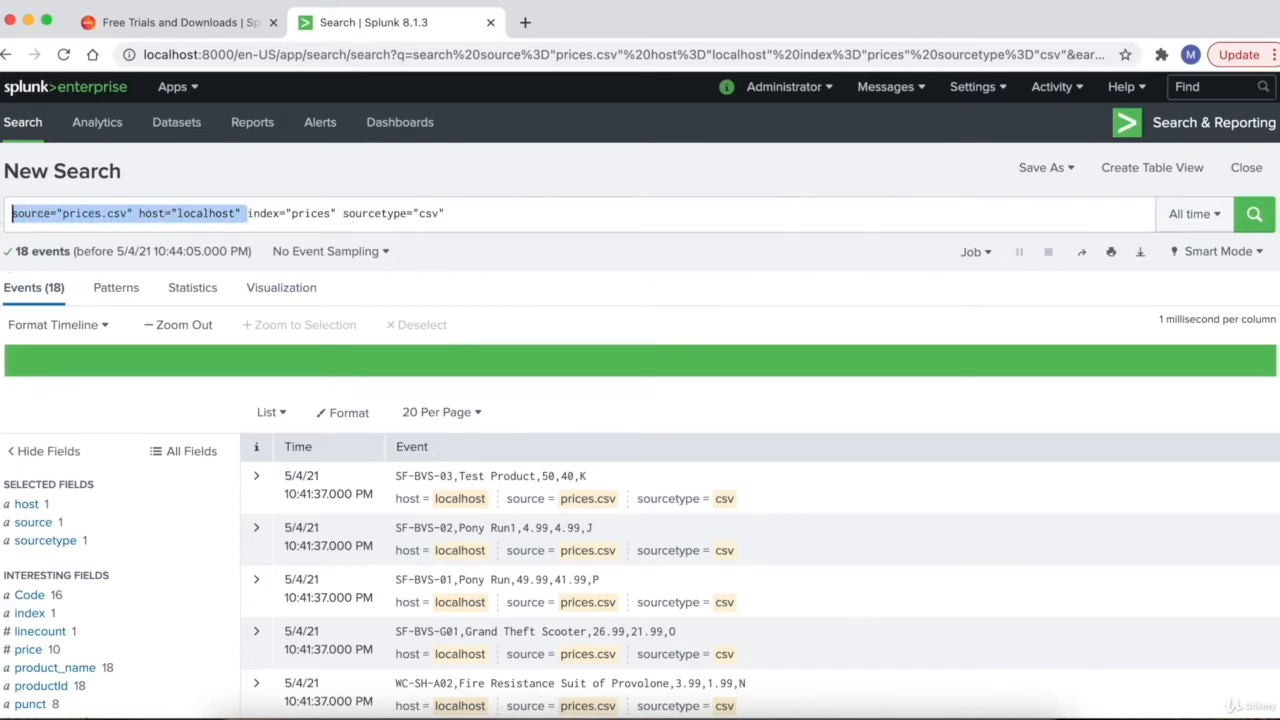
{"action": "key", "text": "BackSpace"}
{"action": "left_click_drag", "start_coordinate": [220, 214], "coordinate": [107, 215]}
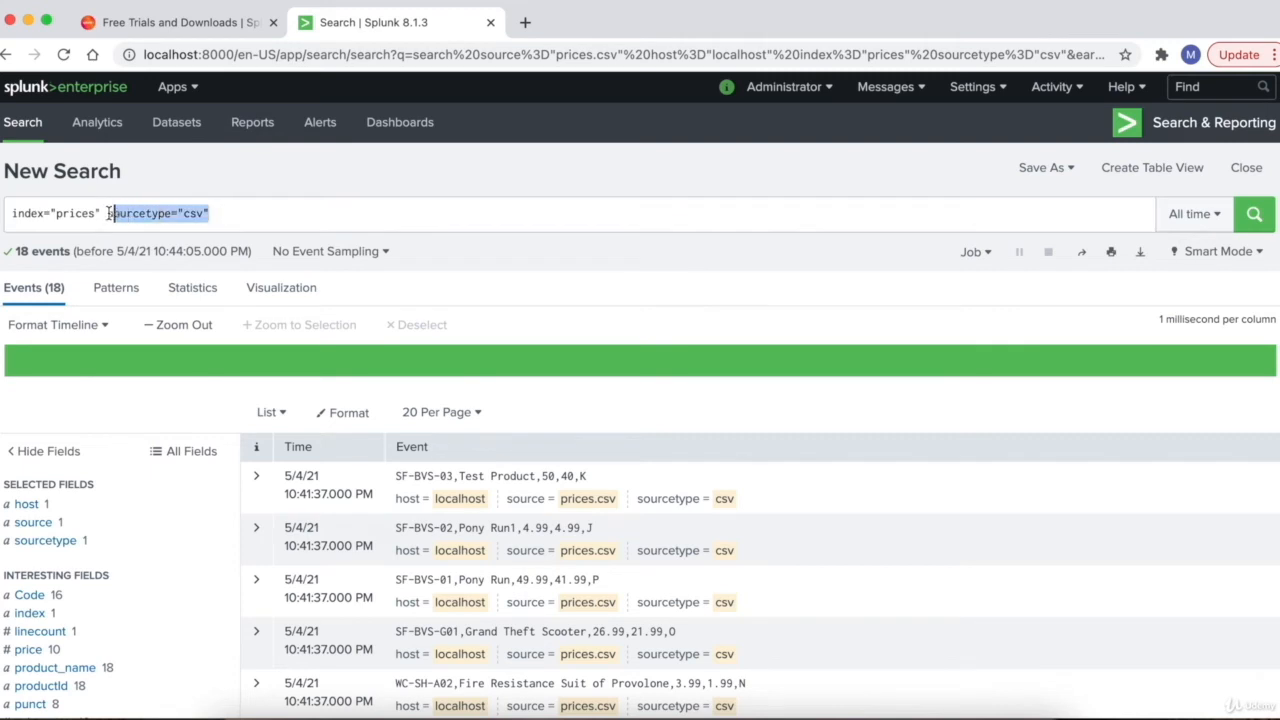
{"action": "key", "text": "BackSpace"}
{"action": "key", "text": "Return"}
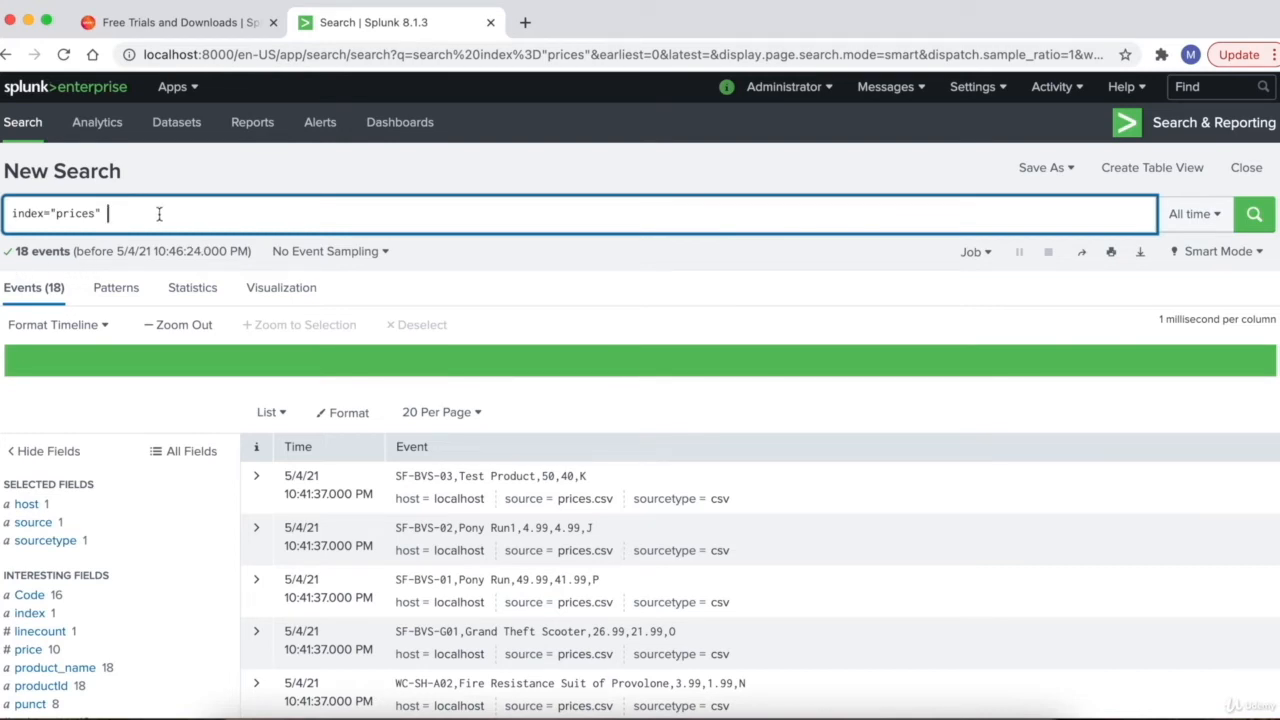
- Try autocompleting a prices.csv source filter in the query, then view the source field summary
{"action": "triple_click", "coordinate": [110, 213]}
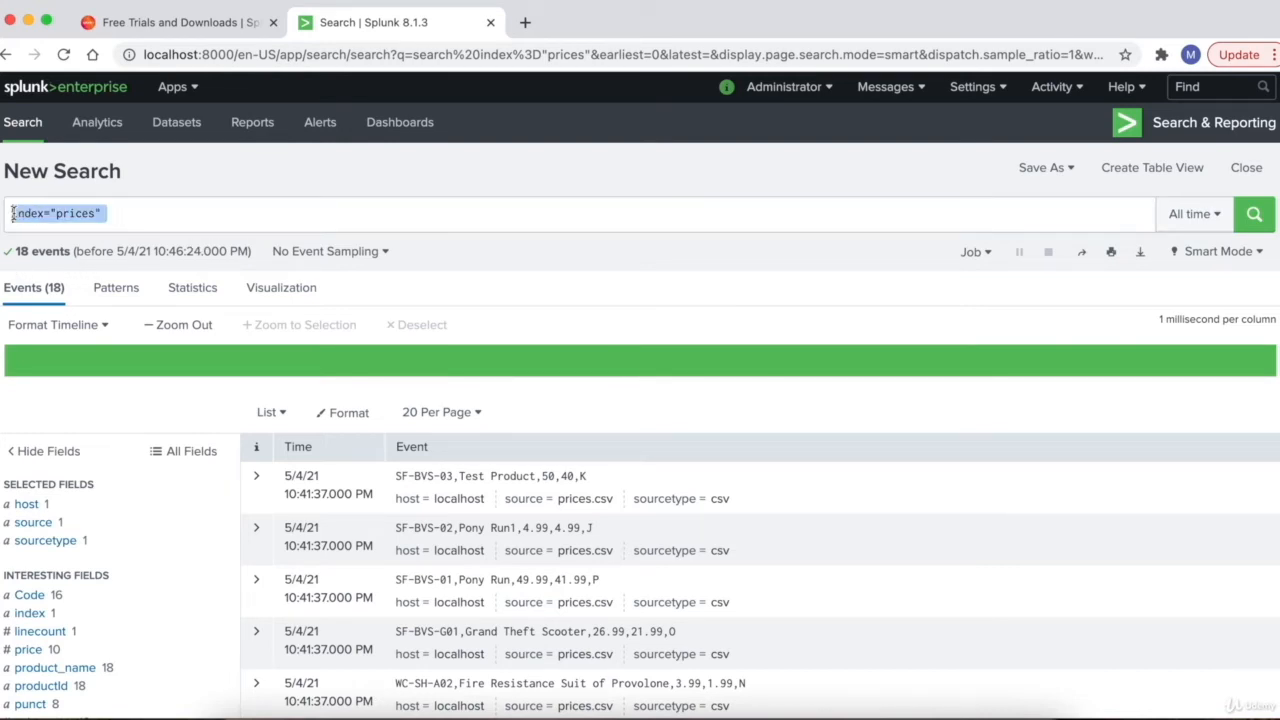
{"action": "left_click", "coordinate": [109, 214]}
{"action": "type", "text": "source=\"prices.csv"}
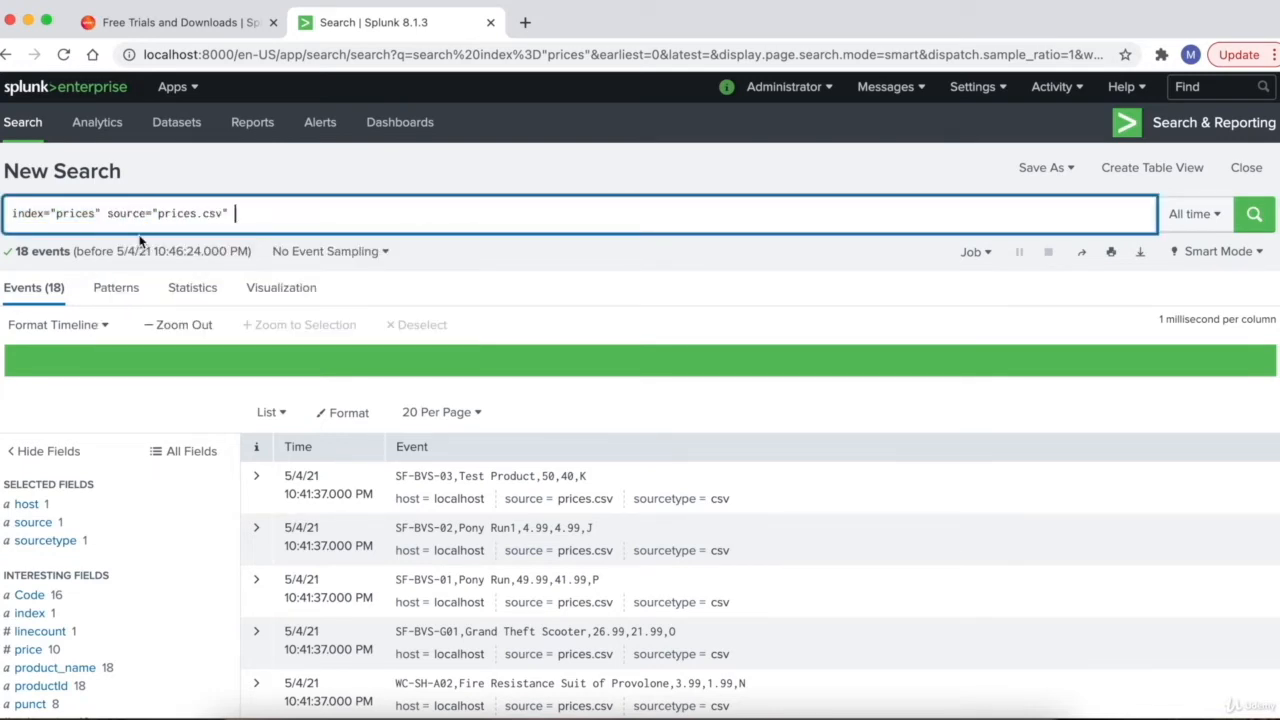
{"action": "left_click", "coordinate": [140, 238]}
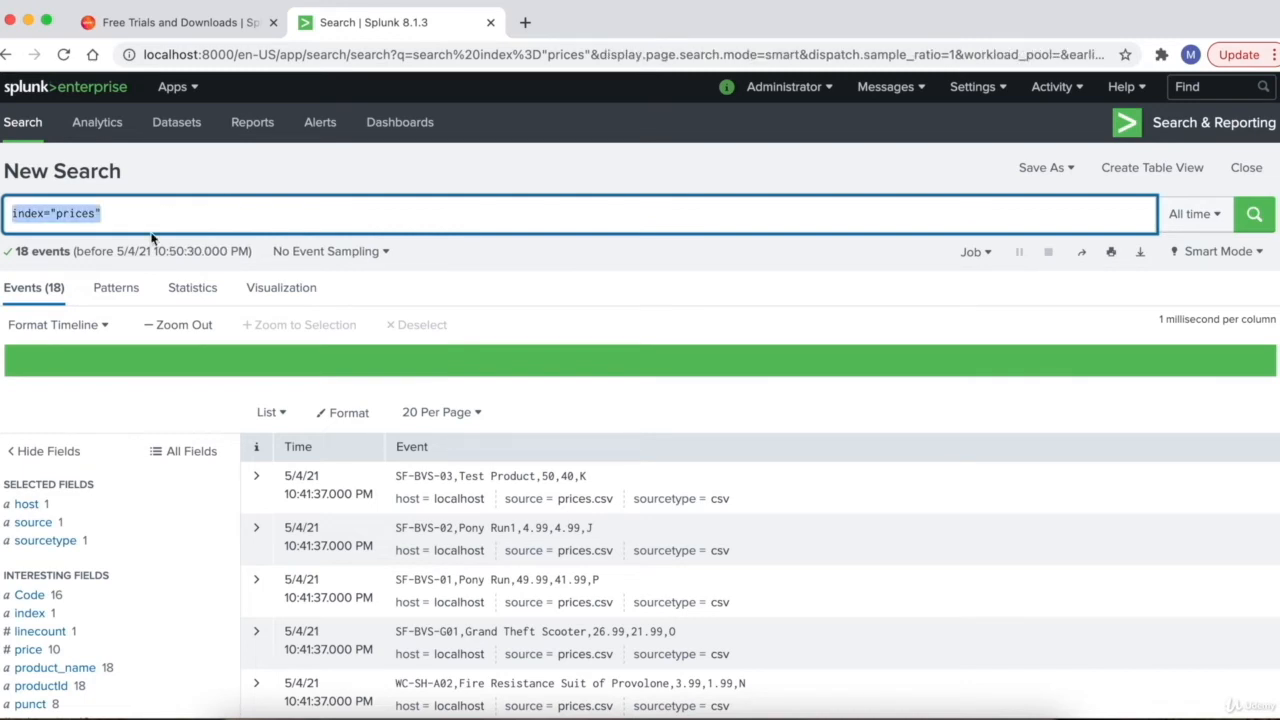
{"action": "left_click", "coordinate": [171, 222]}
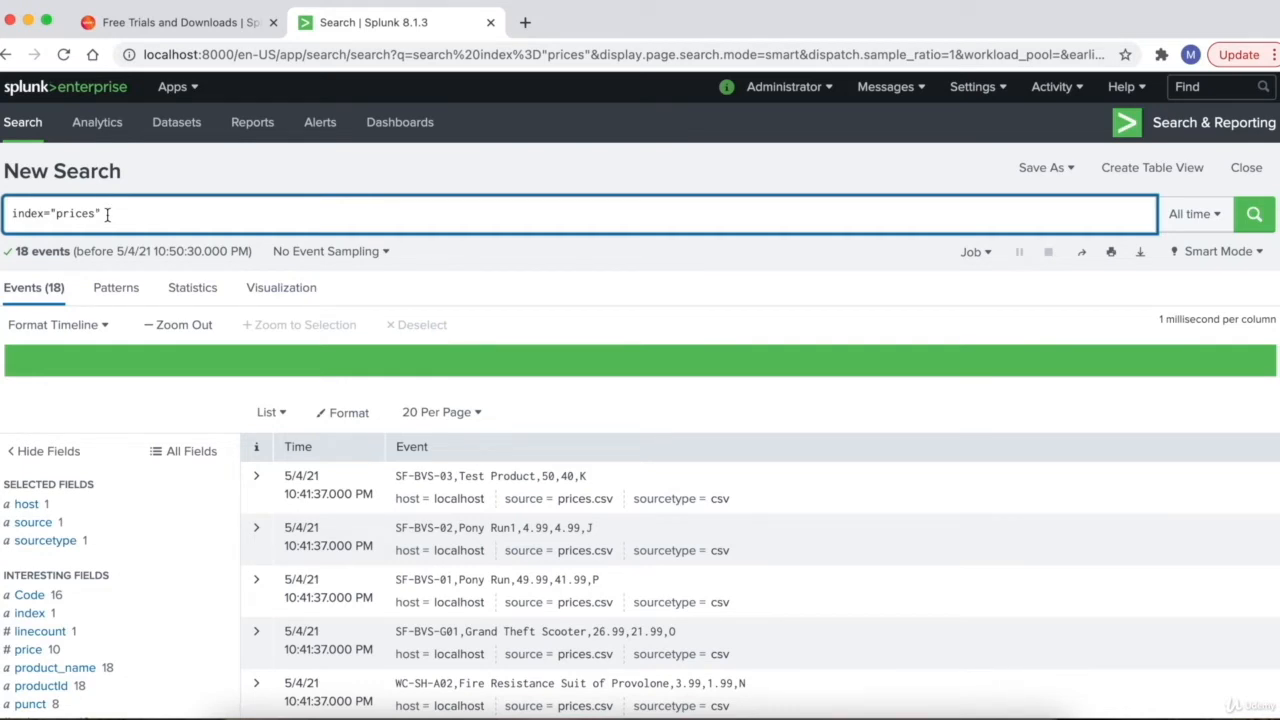
{"action": "left_click_drag", "start_coordinate": [107, 214], "coordinate": [11, 214]}
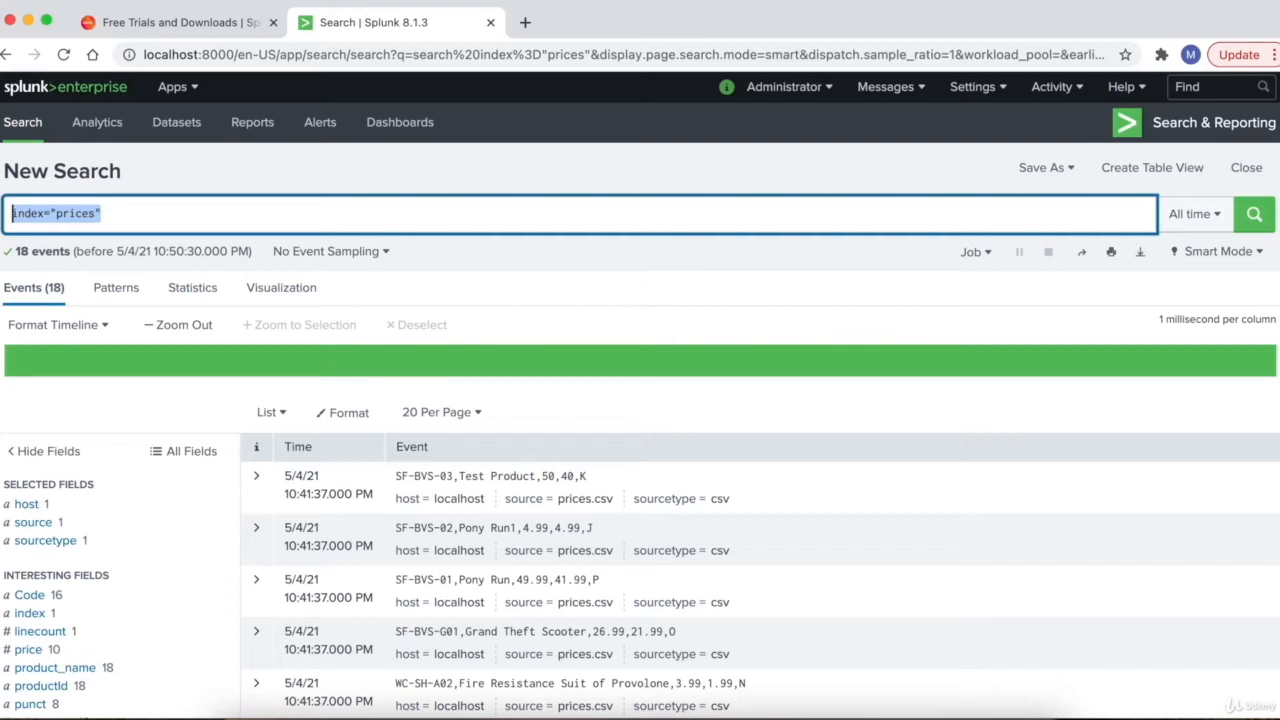
{"action": "left_click", "coordinate": [155, 213]}
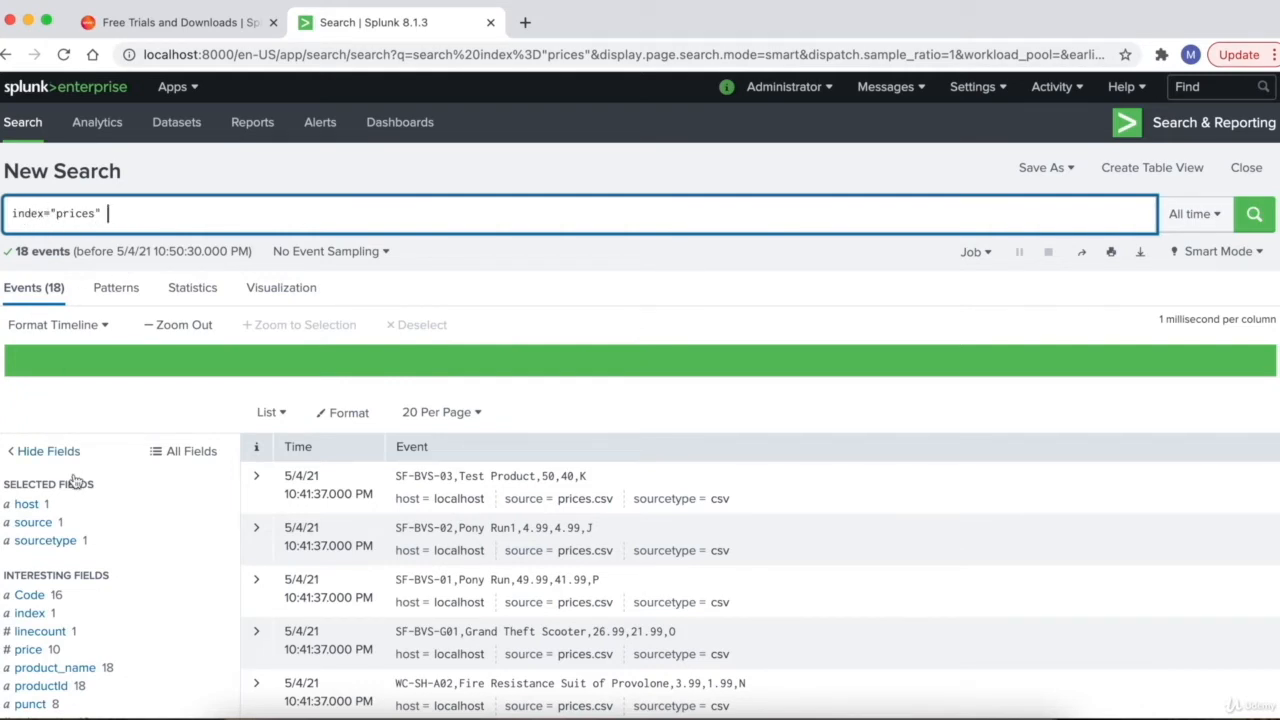
{"action": "left_click", "coordinate": [35, 522]}
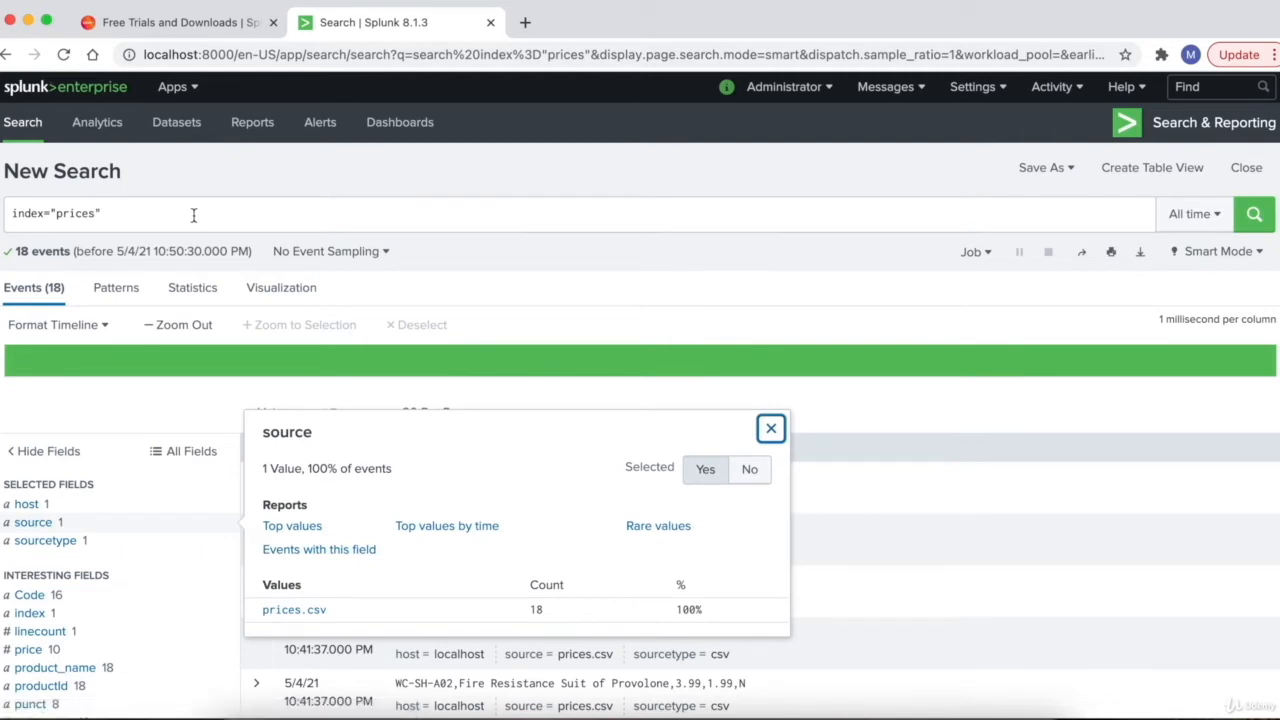
- Add source="prices.csv" after index="prices" and run the search, listing 18 events
{"action": "left_click", "coordinate": [194, 215]}
{"action": "type", "text": "source"}
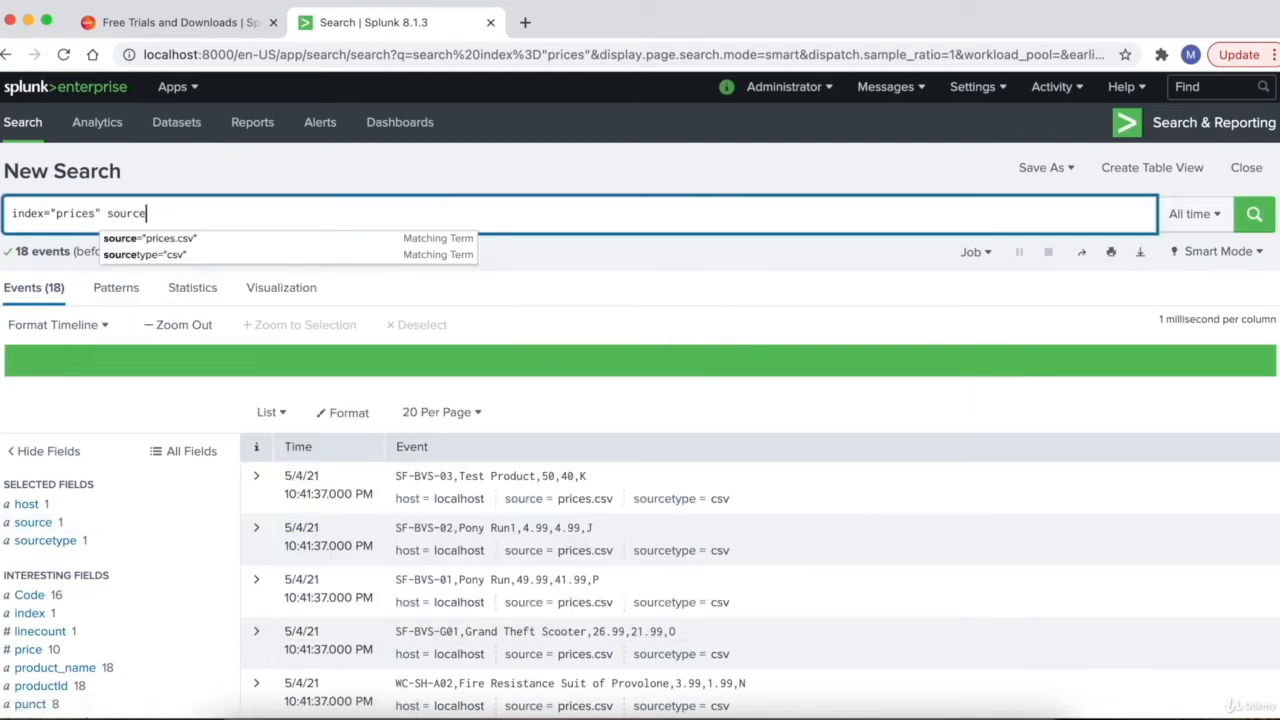
{"action": "type", "text": "=\"pr"}
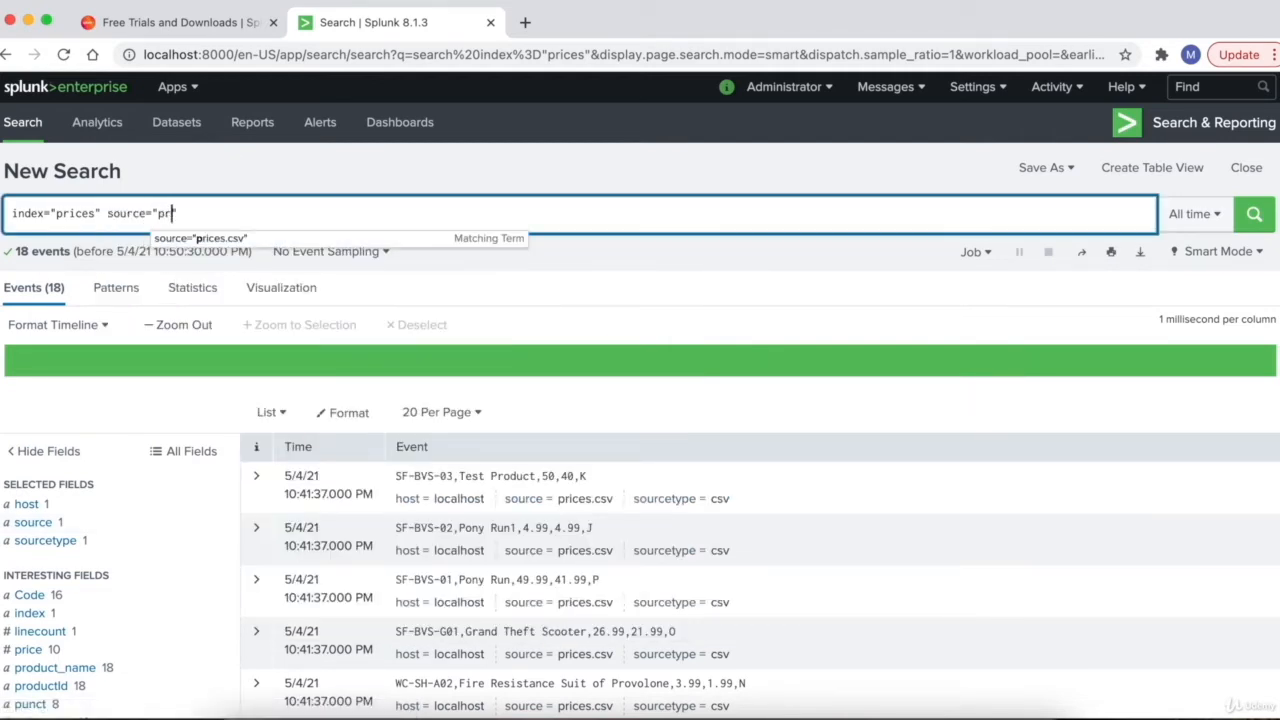
{"action": "type", "text": "ices.csv"}
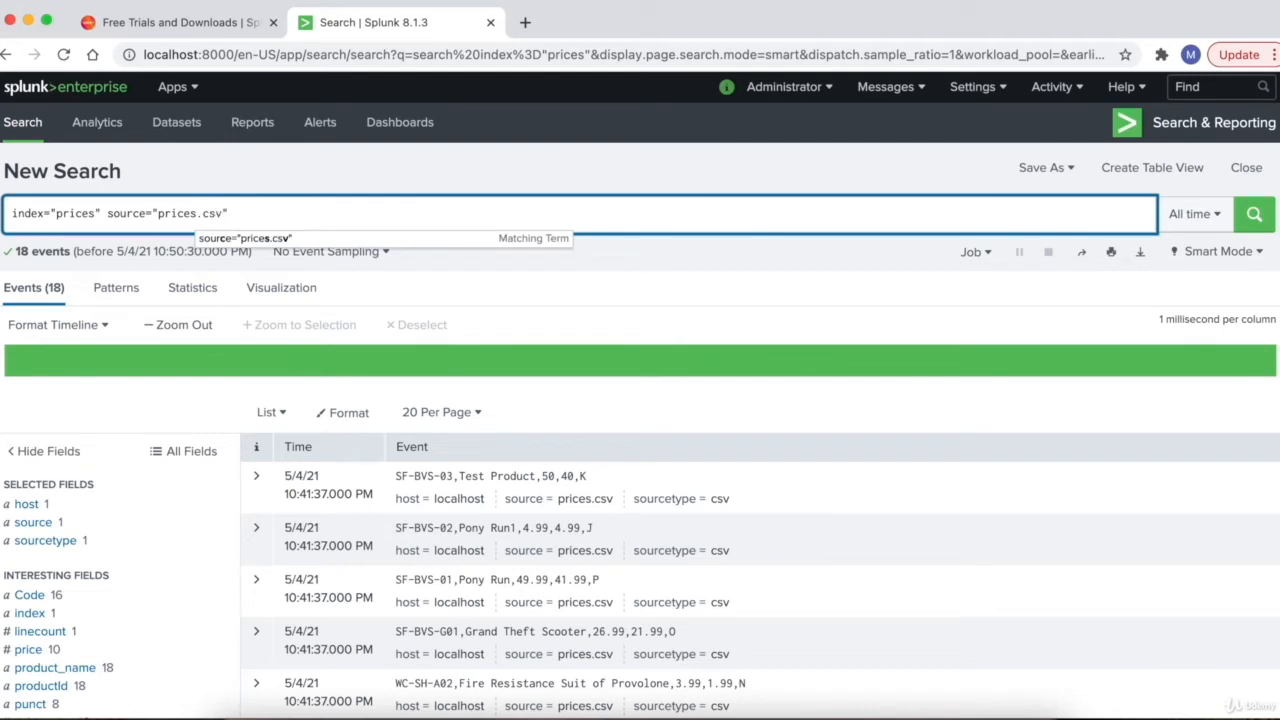
{"action": "key", "text": "Return"}
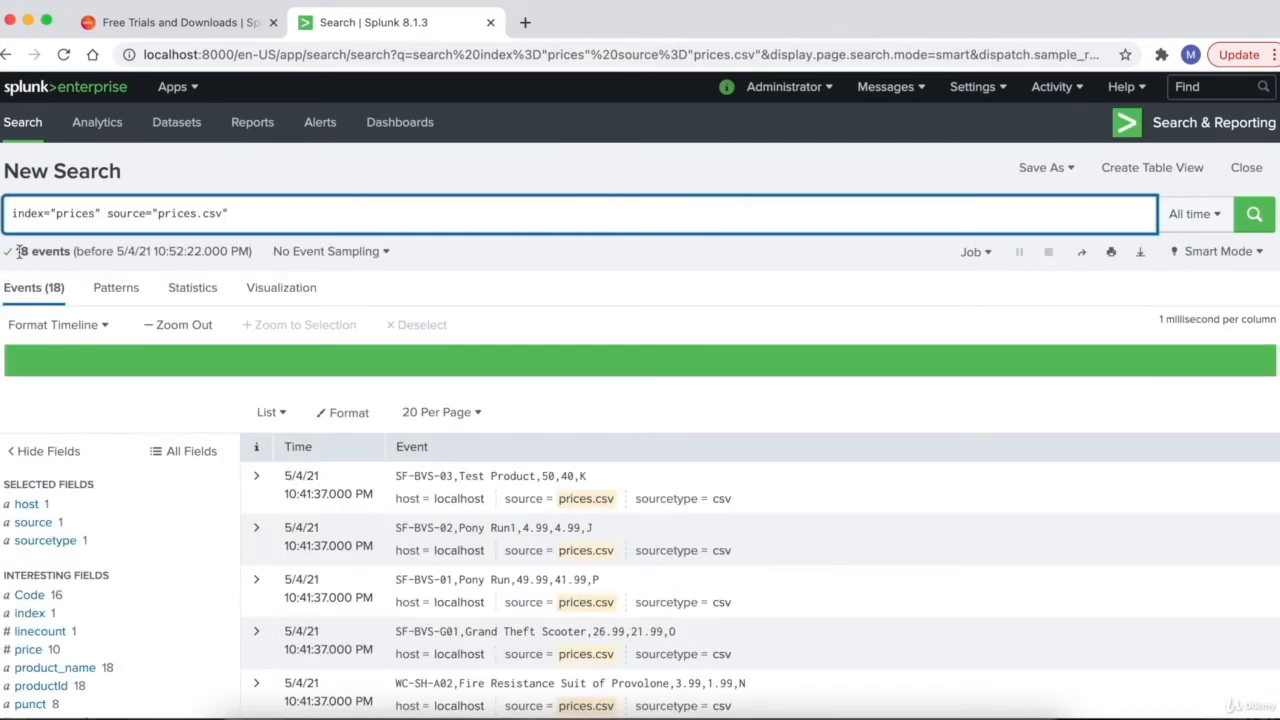
{"action": "left_click_drag", "start_coordinate": [15, 251], "coordinate": [70, 252]}
- Join the index and source filters with AND and rerun the search
{"action": "left_click", "coordinate": [106, 214]}
{"action": "double_click", "coordinate": [105, 214]}
{"action": "key", "text": "Left"}
{"action": "type", "text": "AND"}
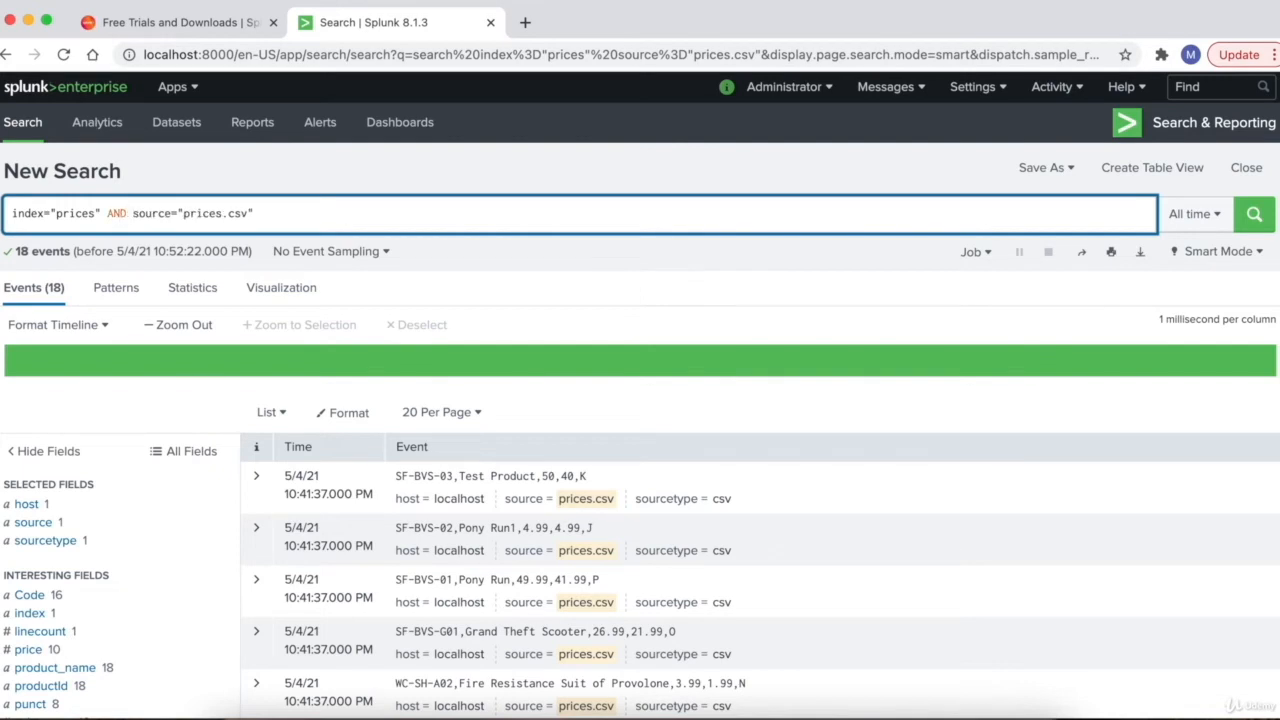
{"action": "left_click", "coordinate": [289, 215]}
{"action": "key", "text": "Return"}
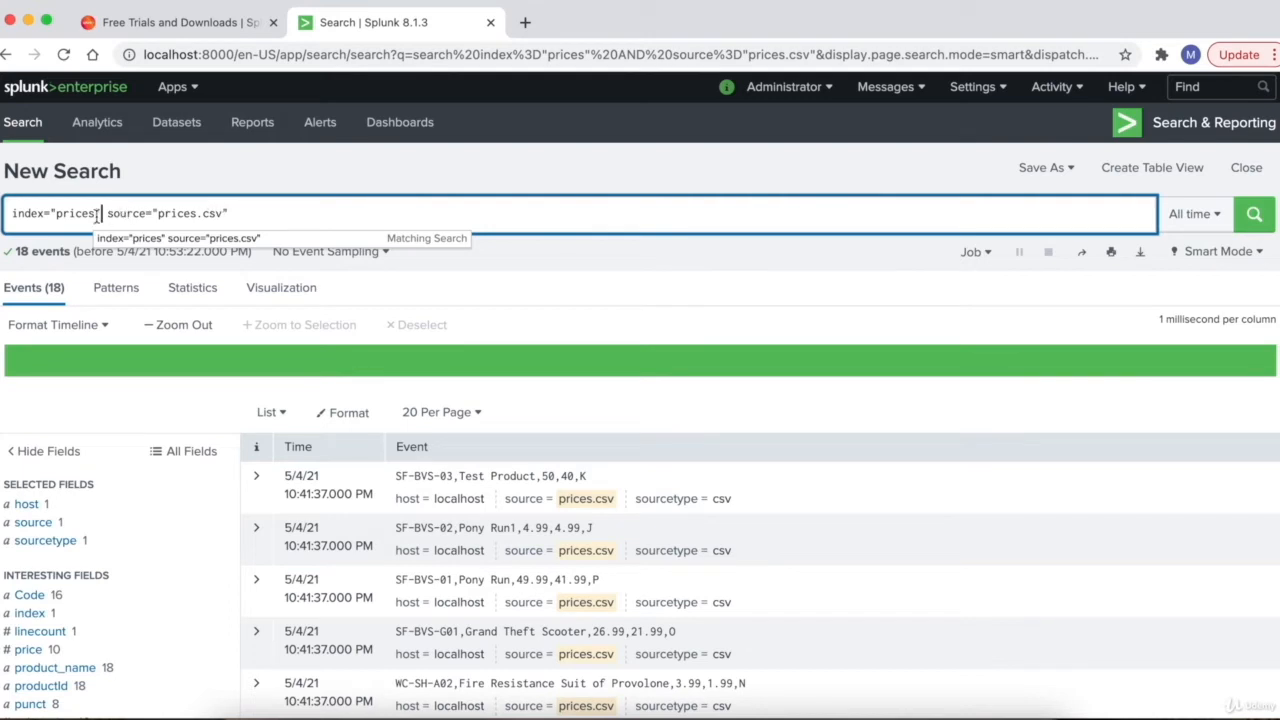
- Type AND before the source filter again, check the 18 results, and end at the query's end
{"action": "left_click", "coordinate": [106, 213]}
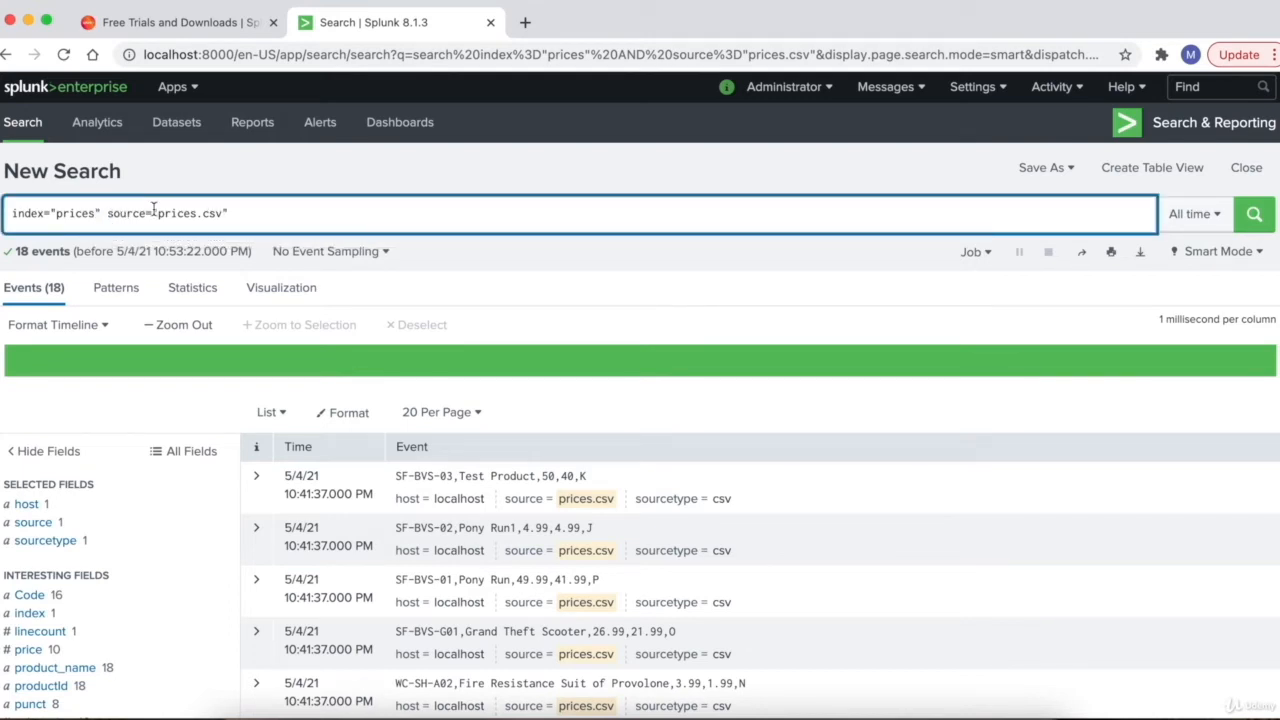
{"action": "type", "text": "AND"}
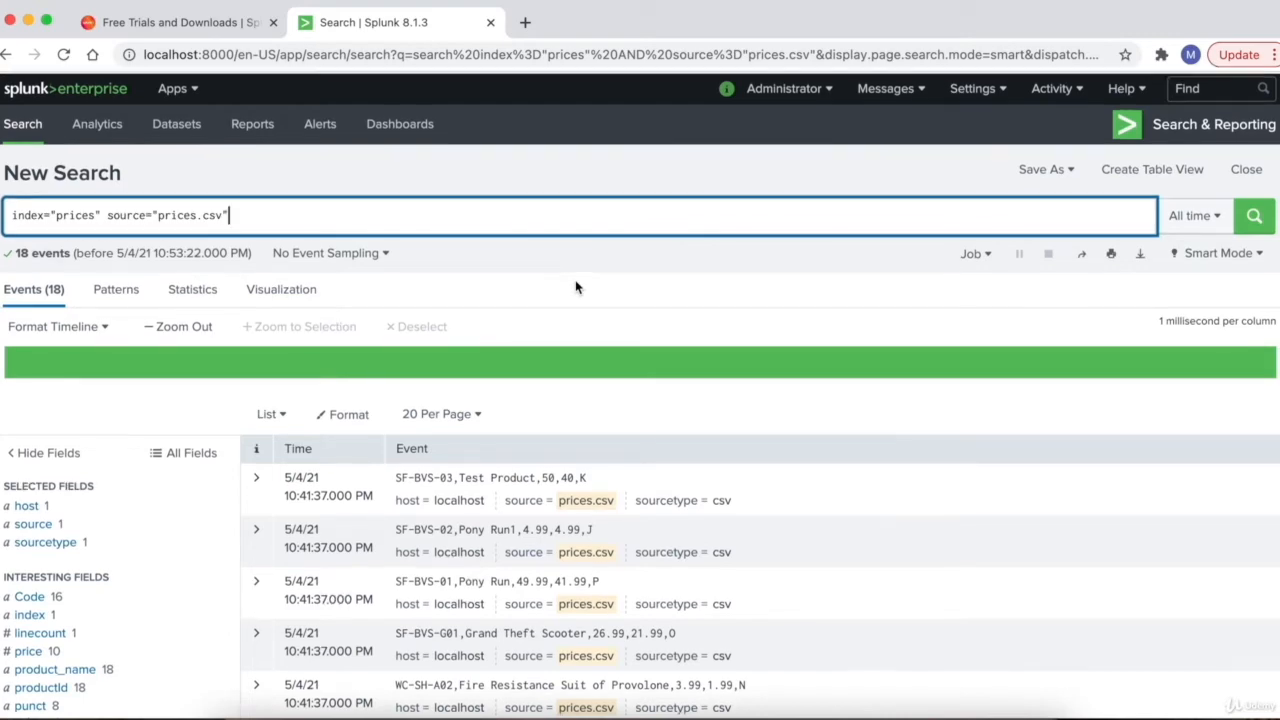
{"action": "scroll", "coordinate": [575, 288], "scroll_direction": "down", "scroll_amount": 5}
{"action": "scroll", "coordinate": [577, 288], "scroll_direction": "down", "scroll_amount": 4}
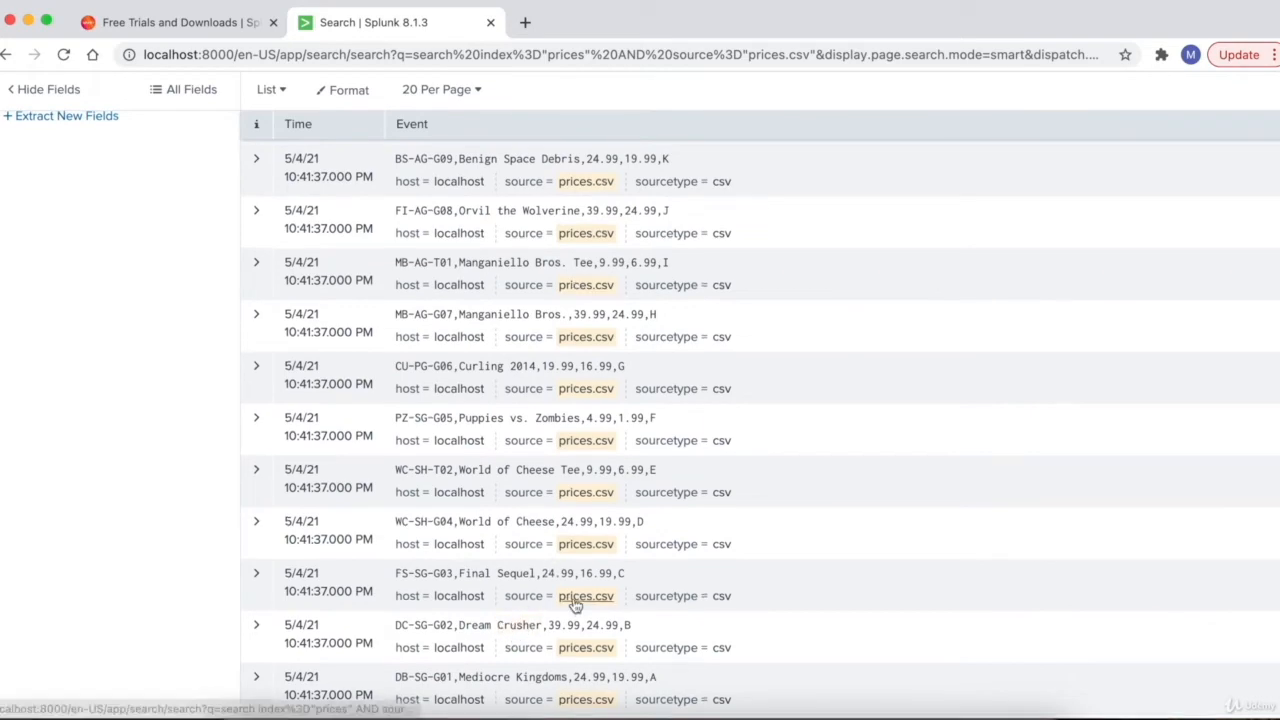
{"action": "scroll", "coordinate": [572, 604], "scroll_direction": "up", "scroll_amount": 10}
{"action": "scroll", "coordinate": [575, 598], "scroll_direction": "up", "scroll_amount": 1}
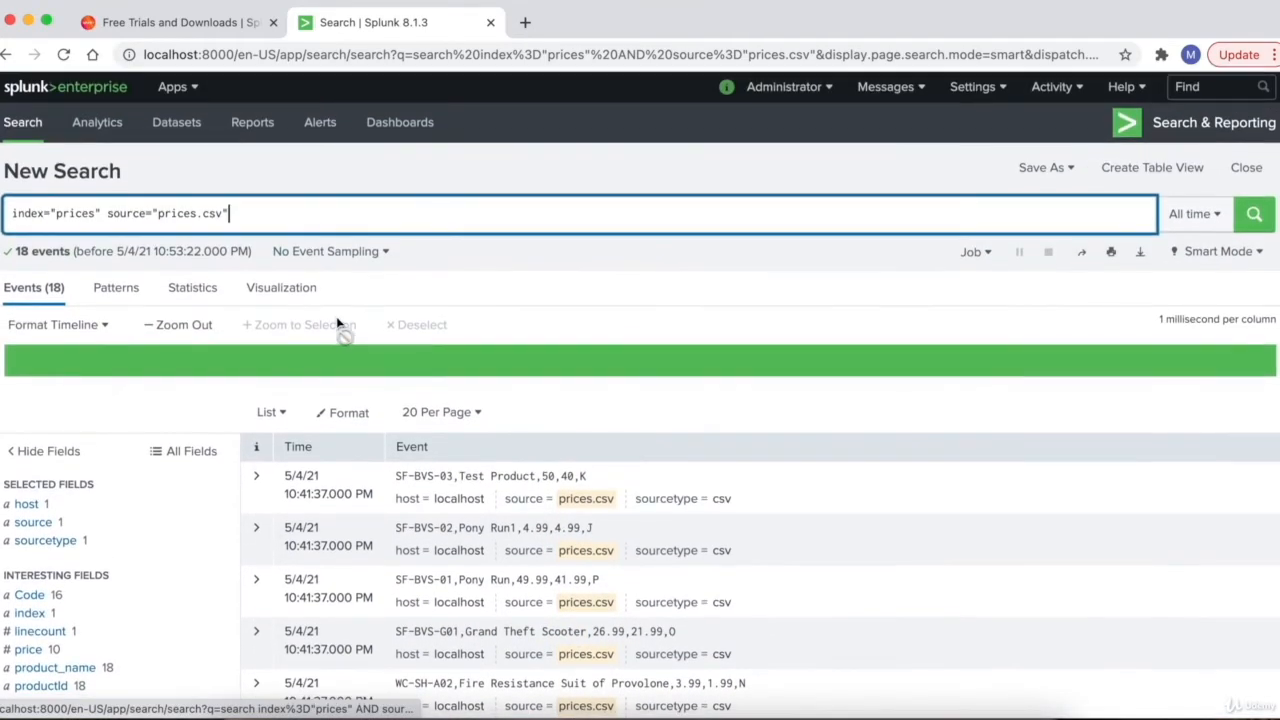
{"action": "left_click", "coordinate": [318, 213]}
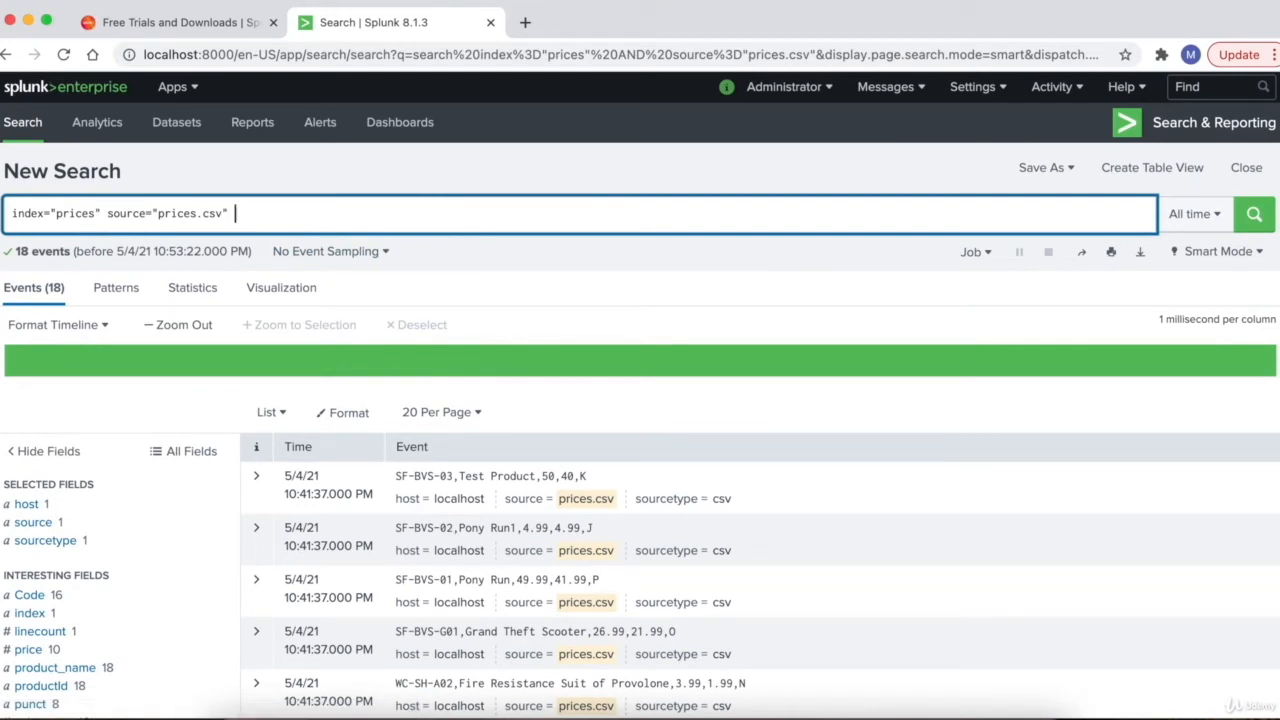
{"action": "type", "text": "Crusher"}
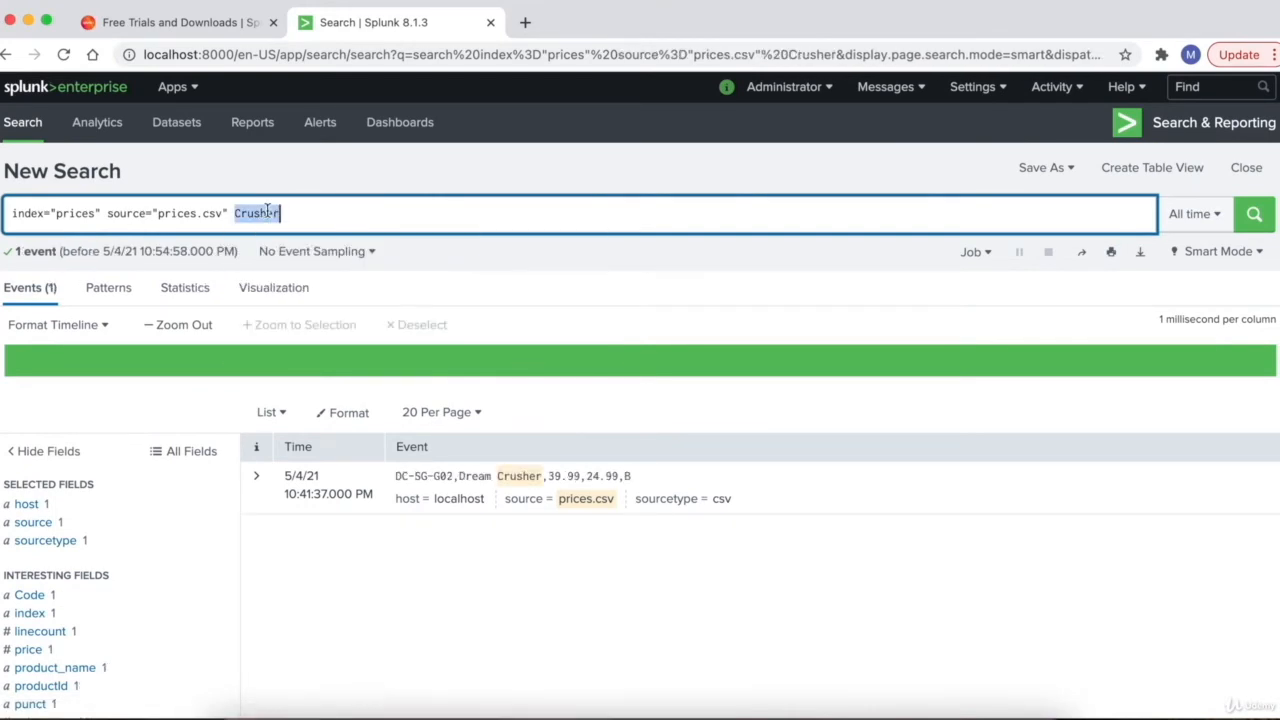
{"action": "left_click", "coordinate": [305, 213]}
{"action": "key", "text": "Return"}
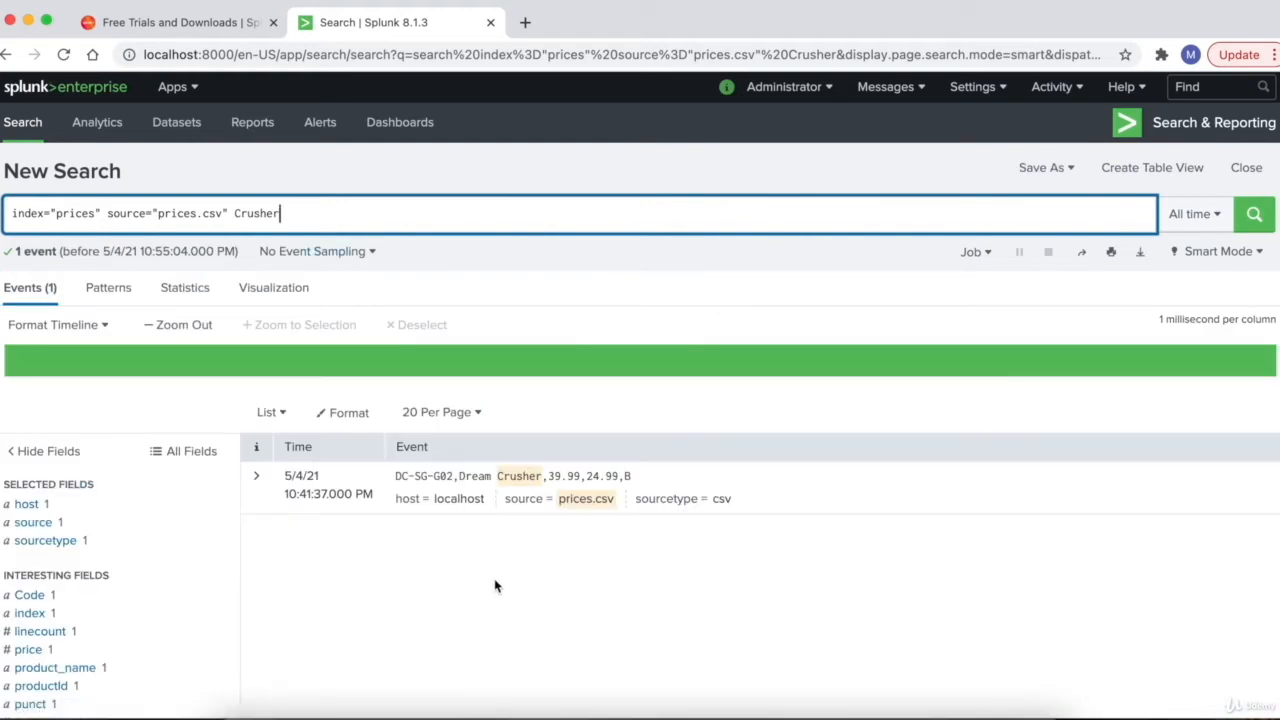
{"action": "left_click", "coordinate": [15, 253]}
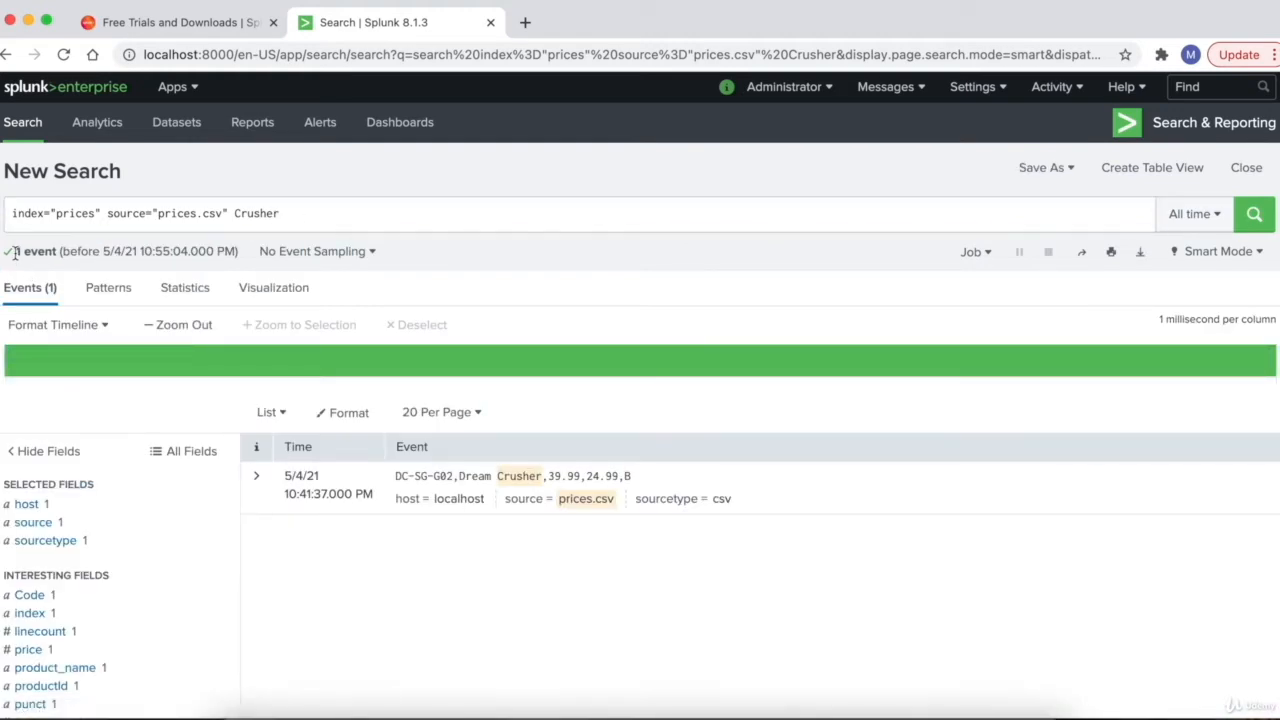
{"action": "left_click_drag", "start_coordinate": [15, 253], "coordinate": [60, 253]}
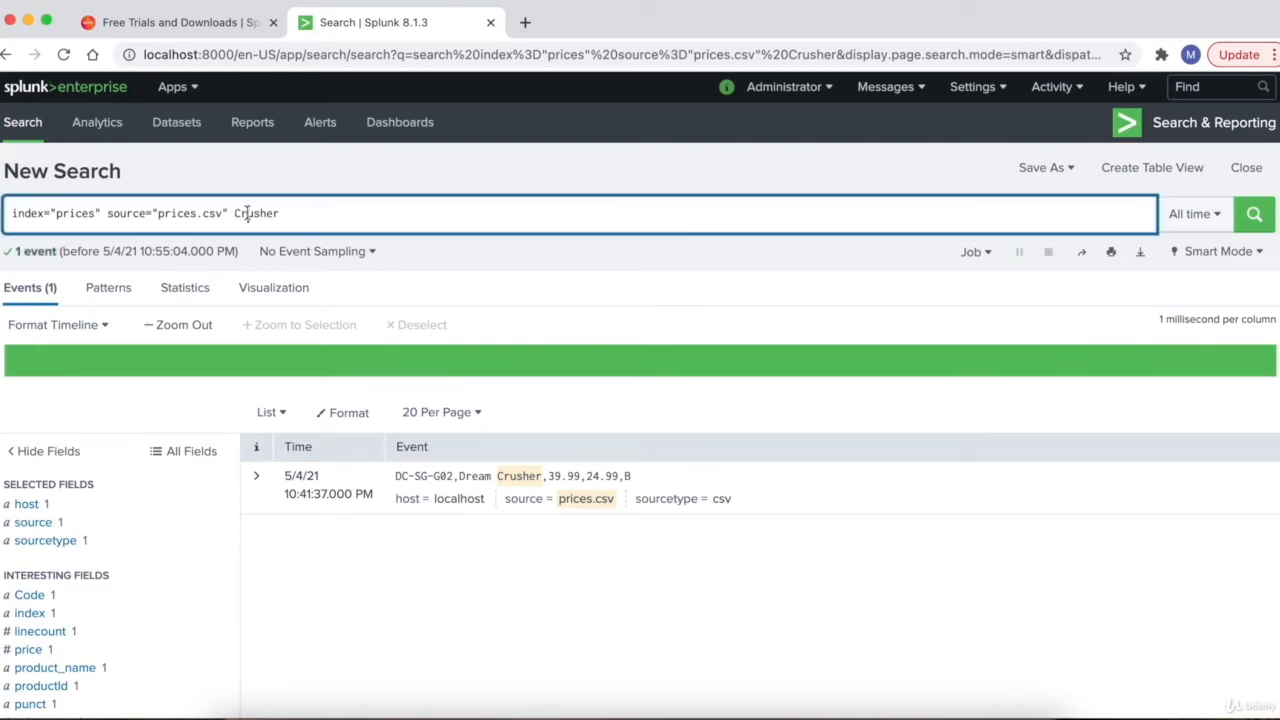
{"action": "double_click", "coordinate": [250, 213]}
{"action": "key", "text": "Right"}
{"action": "type", "text": "\""}
{"action": "left_click", "coordinate": [340, 212]}
{"action": "type", "text": "\""}
{"action": "key", "text": "Left"}
{"action": "key", "text": "Left"}
{"action": "key", "text": "Left"}
{"action": "key", "text": "Left"}
{"action": "key", "text": "Left"}
{"action": "key", "text": "Left"}
{"action": "key", "text": "Left"}
{"action": "key", "text": "Left"}
{"action": "type", "text": "Dream"}
{"action": "key", "text": "Return"}
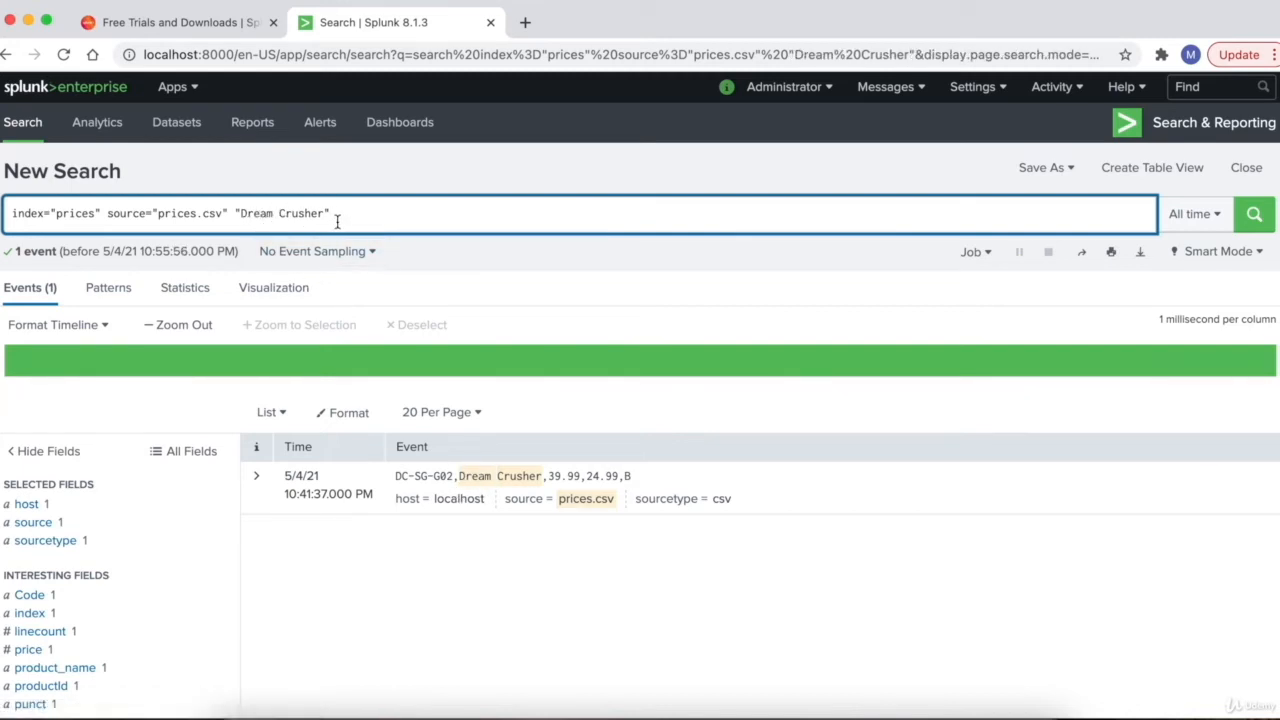
{"action": "left_click", "coordinate": [237, 214]}
{"action": "left_click_drag", "start_coordinate": [236, 213], "coordinate": [333, 216]}
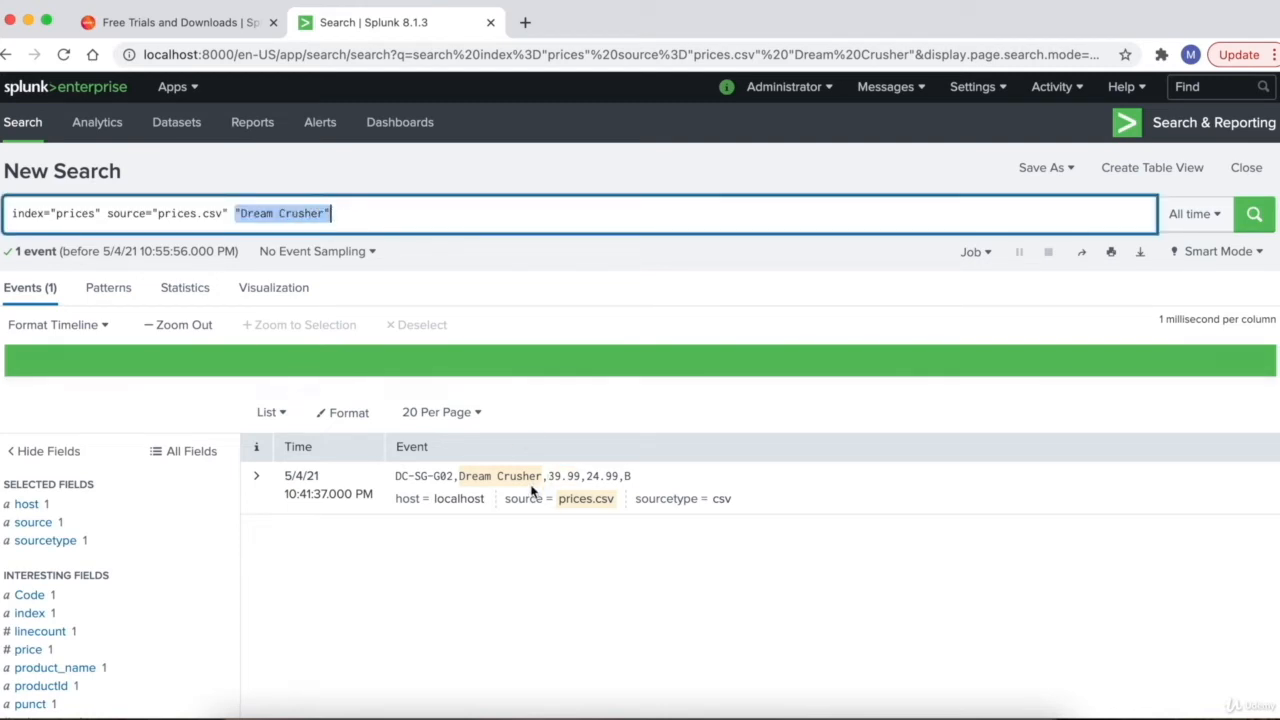
{"action": "left_click", "coordinate": [357, 212]}
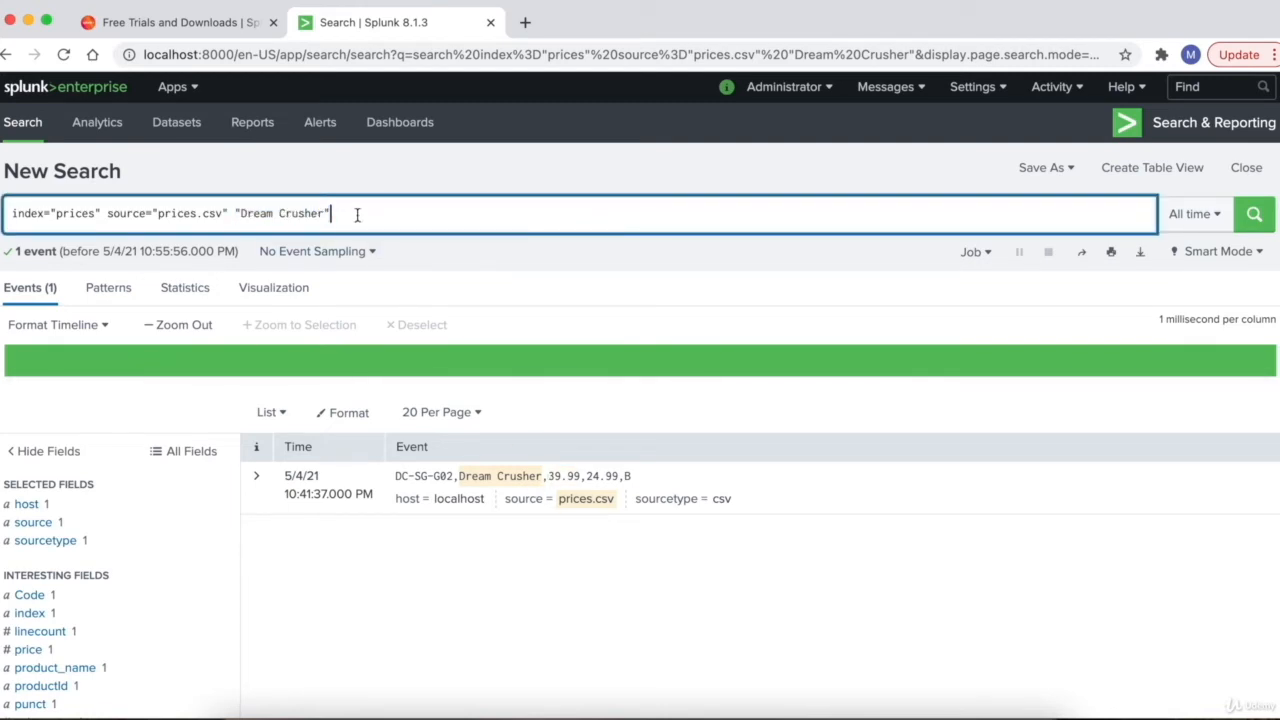
{"action": "key", "text": "BackSpace"}
{"action": "key", "text": "BackSpace"}
{"action": "key", "text": "BackSpace"}
{"action": "key", "text": "BackSpace"}
{"action": "key", "text": "BackSpace"}
{"action": "key", "text": "BackSpace"}
{"action": "key", "text": "BackSpace"}
{"action": "key", "text": "BackSpace"}
{"action": "key", "text": "BackSpace"}
{"action": "key", "text": "BackSpace"}
{"action": "key", "text": "BackSpace"}
{"action": "key", "text": "BackSpace"}
{"action": "key", "text": "BackSpace"}
{"action": "key", "text": "BackSpace"}
{"action": "key", "text": "BackSpace"}
{"action": "key", "text": "BackSpace"}
{"action": "key", "text": "Return"}
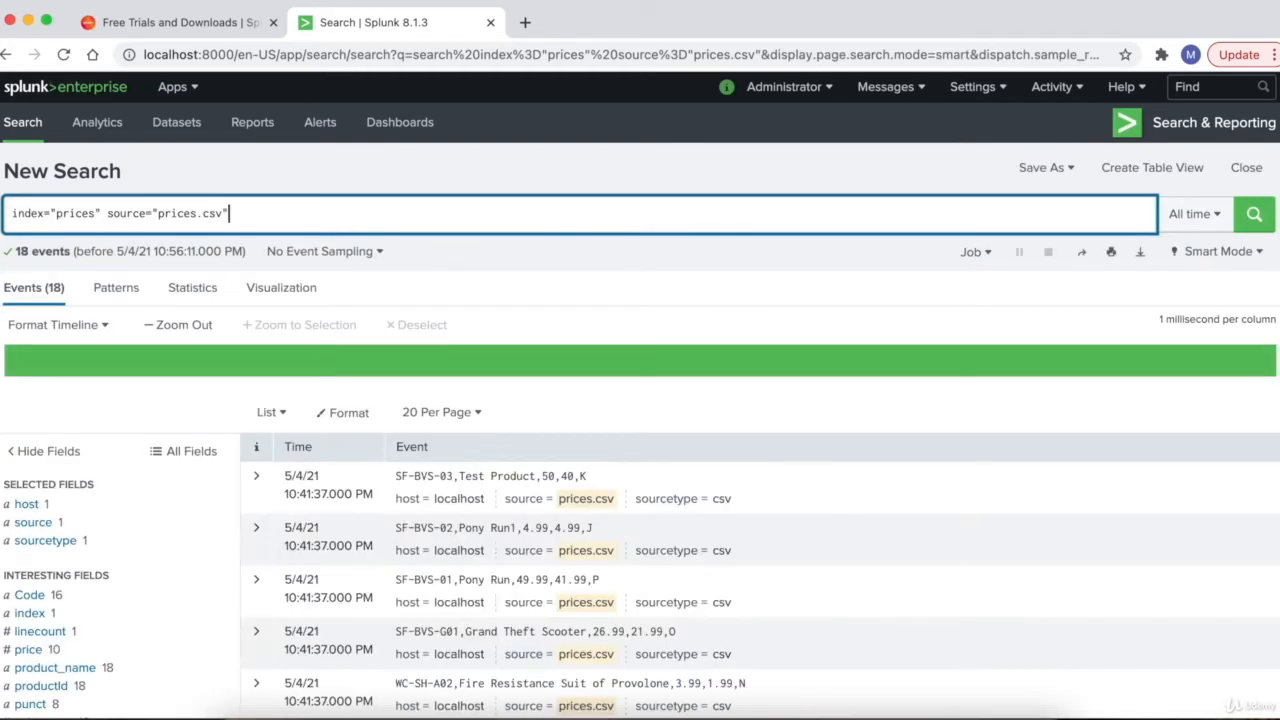
- Append the keyword Pony to the prices.csv query and run it, returning 2 events
{"action": "scroll", "coordinate": [488, 395], "scroll_direction": "down", "scroll_amount": 3}
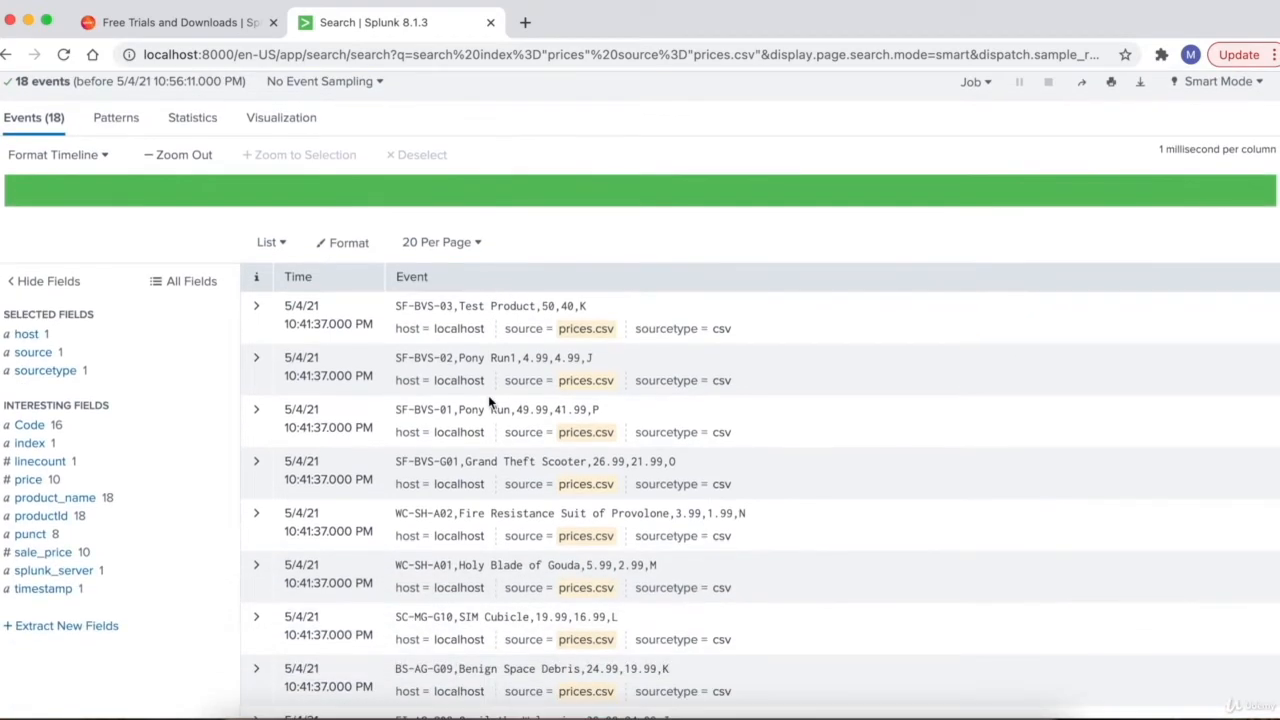
{"action": "scroll", "coordinate": [489, 401], "scroll_direction": "down", "scroll_amount": 1}
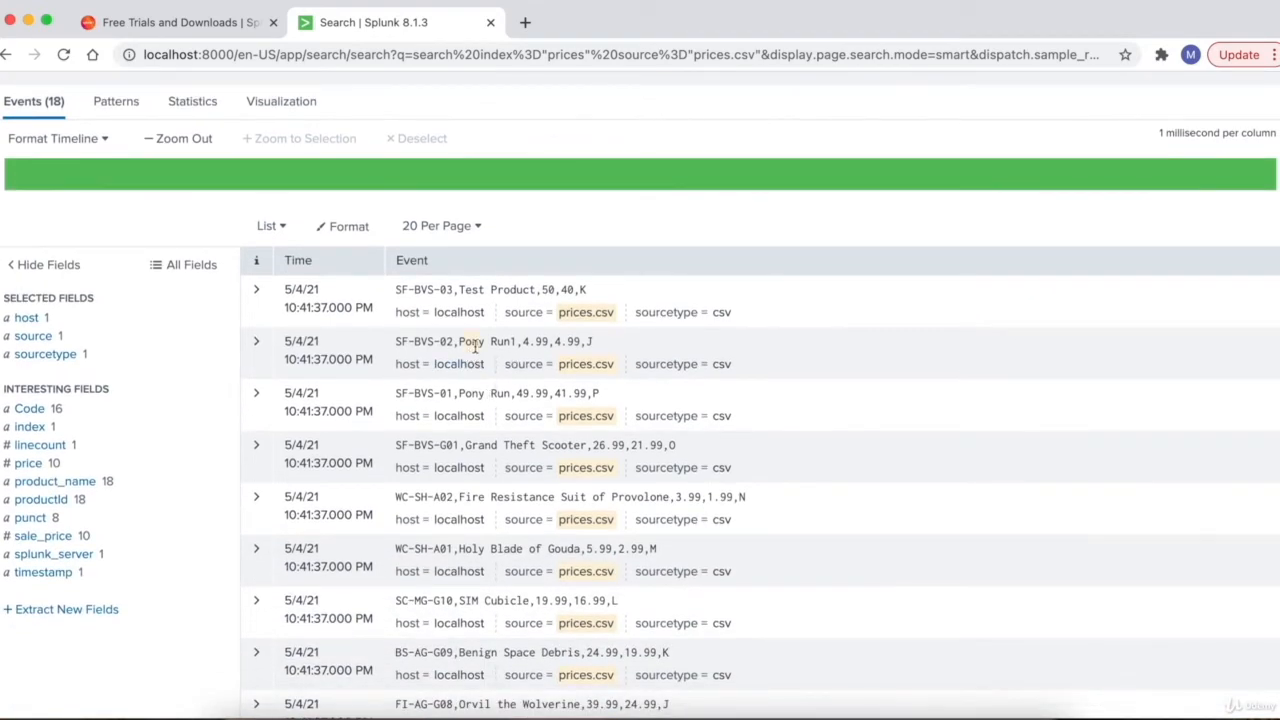
{"action": "scroll", "coordinate": [478, 345], "scroll_direction": "up", "scroll_amount": 1}
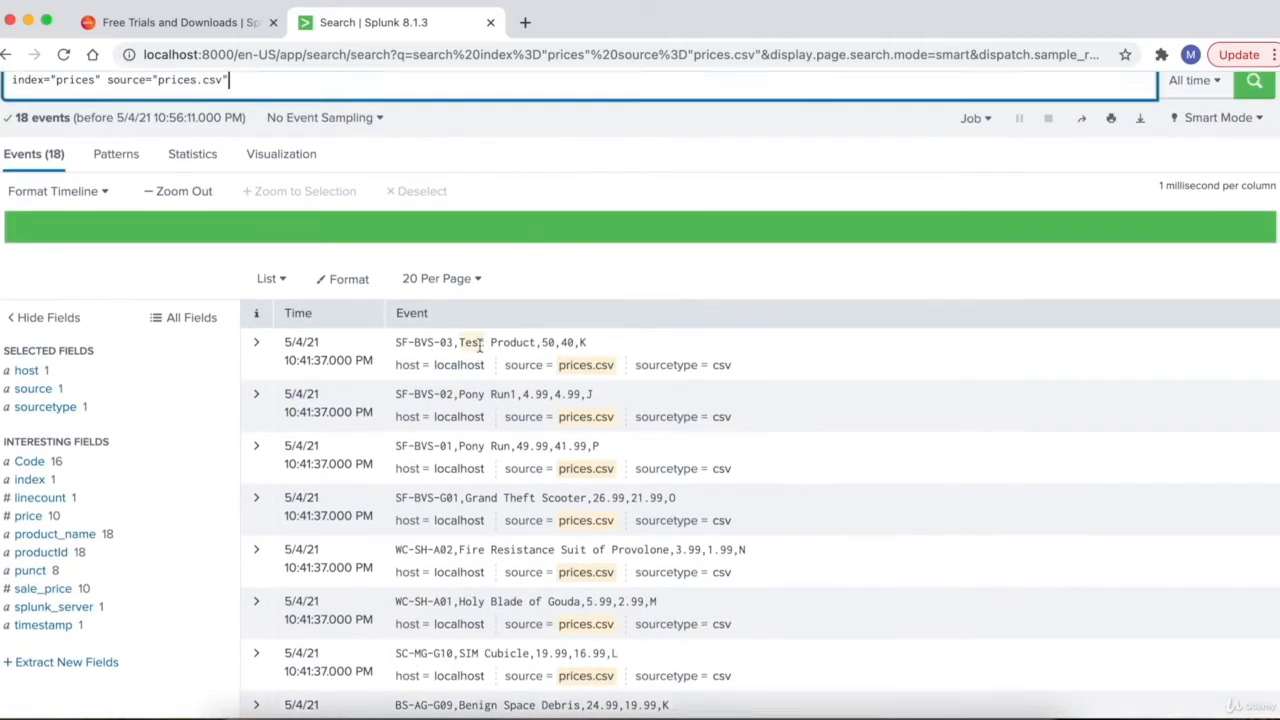
{"action": "scroll", "coordinate": [480, 345], "scroll_direction": "up", "scroll_amount": 2}
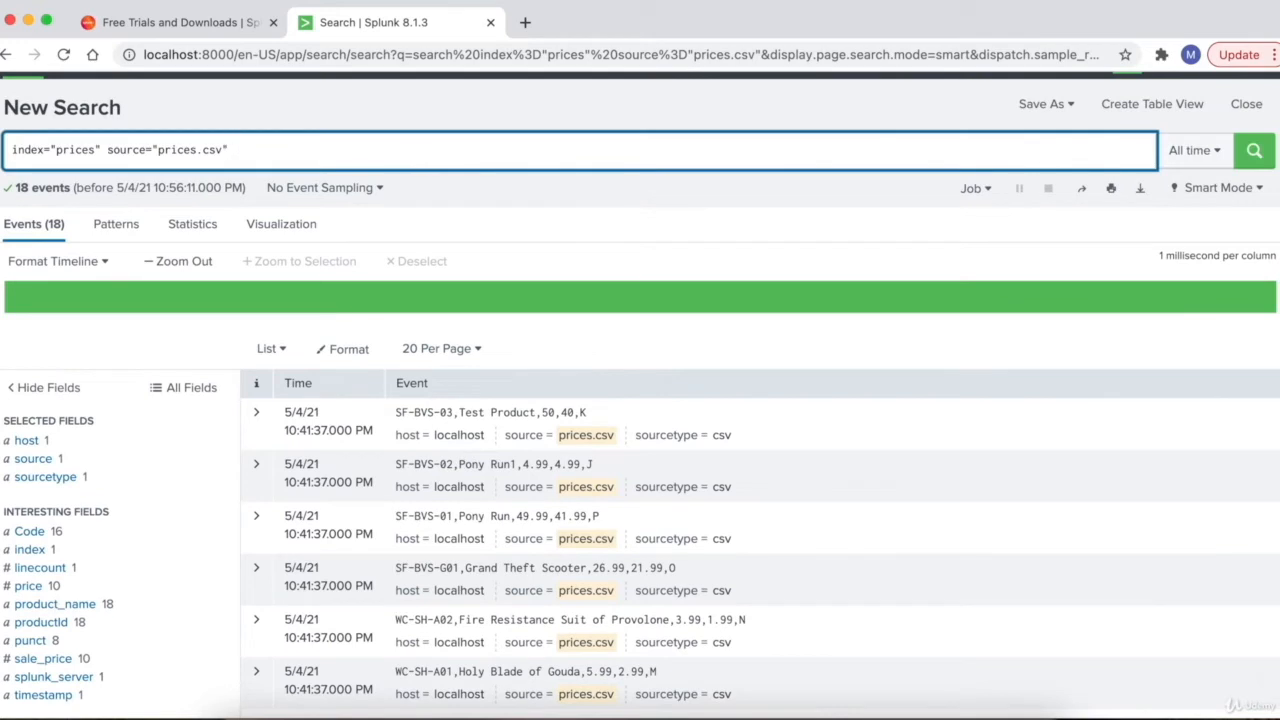
{"action": "type", "text": "Pony"}
{"action": "key", "text": "Return"}
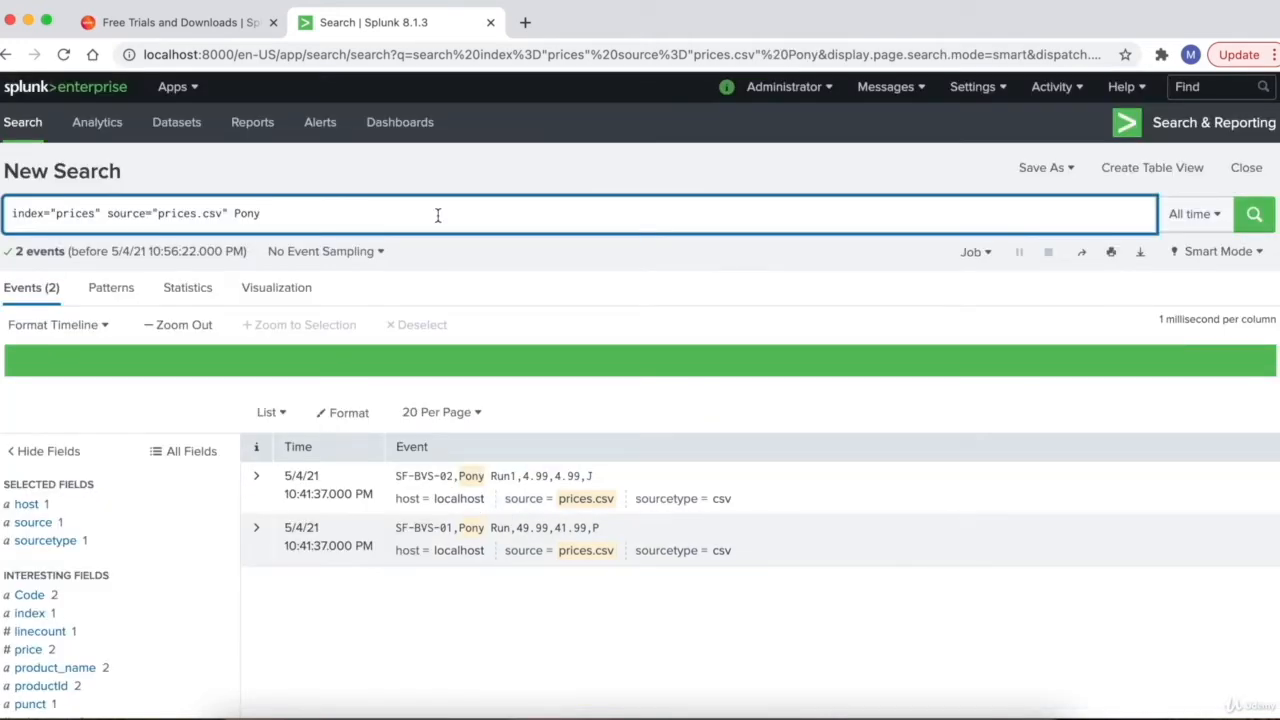
- Insert AND before Pony and rerun the search
{"action": "key", "text": "Left"}
{"action": "key", "text": "Left"}
{"action": "key", "text": "Left"}
{"action": "key", "text": "Left"}
{"action": "key", "text": "Left"}
{"action": "key", "text": "Right"}
{"action": "type", "text": "AND"}
{"action": "left_click", "coordinate": [363, 216]}
{"action": "key", "text": "Return"}
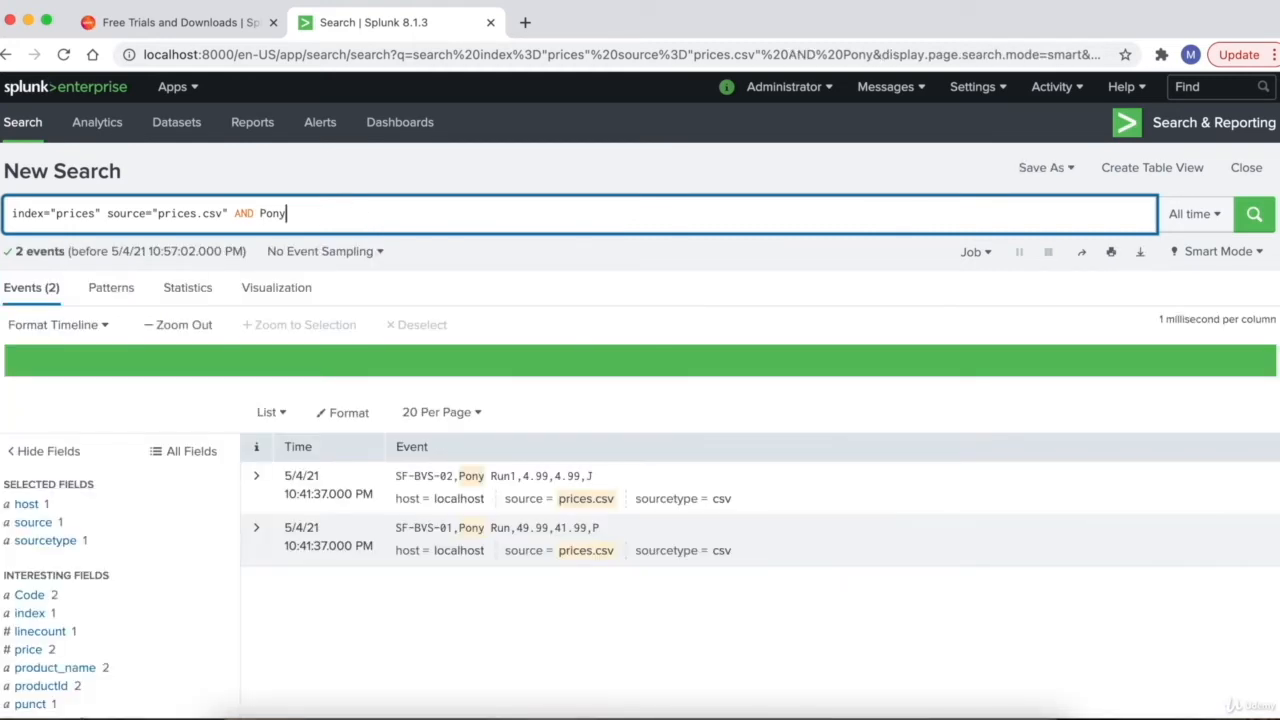
- Replace AND with OR before Pony and run the search, now returning 18 events
{"action": "double_click", "coordinate": [248, 213]}
{"action": "type", "text": "OR"}
{"action": "left_click_drag", "start_coordinate": [13, 214], "coordinate": [229, 215]}
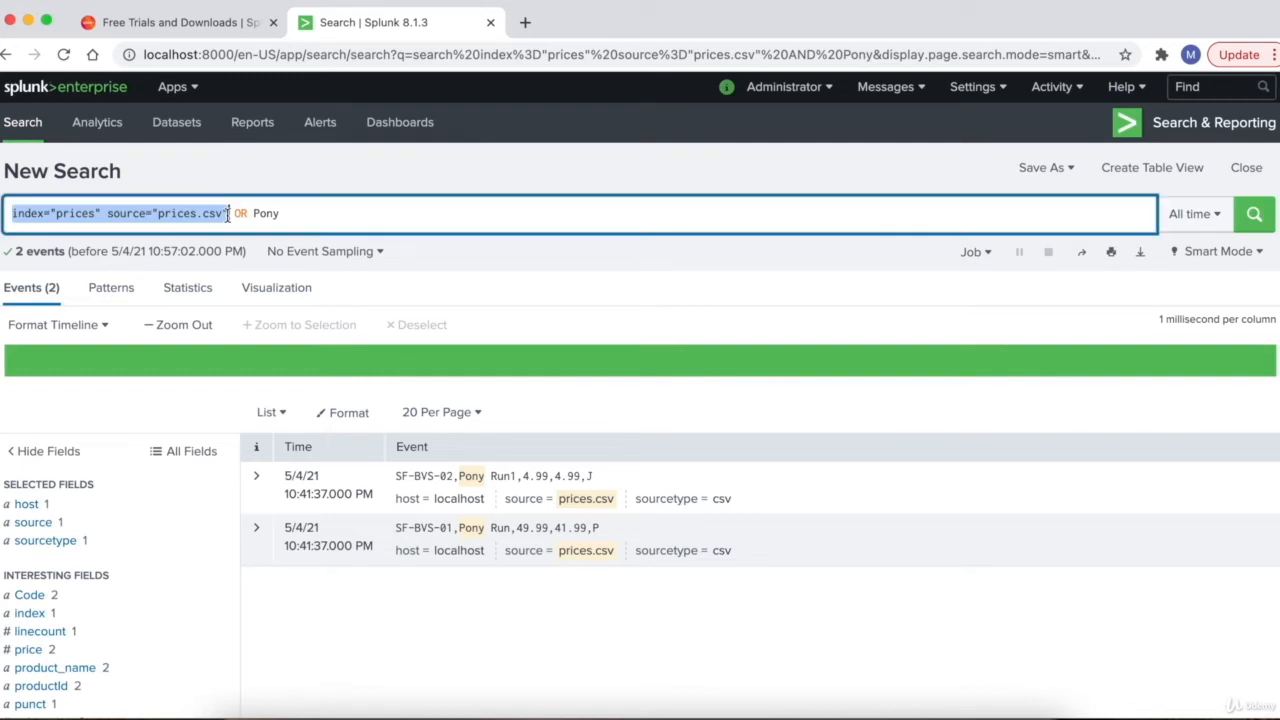
{"action": "left_click", "coordinate": [238, 216]}
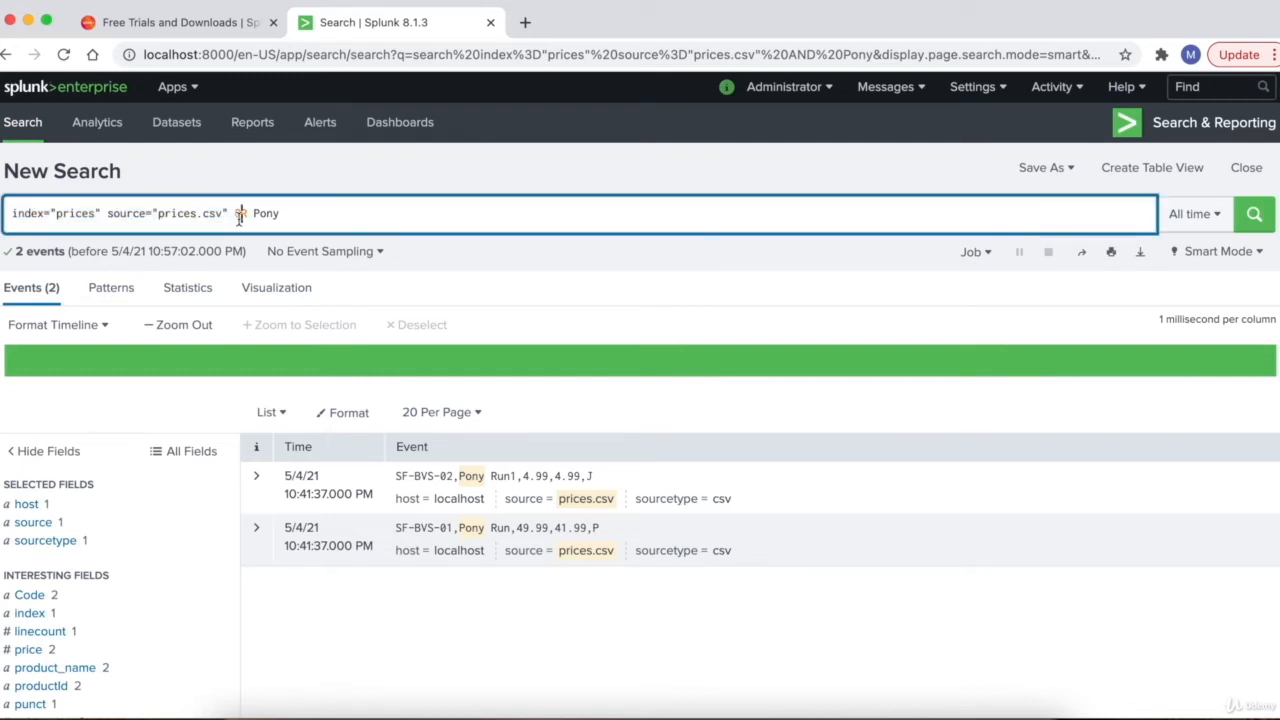
{"action": "left_click_drag", "start_coordinate": [253, 215], "coordinate": [281, 215]}
{"action": "left_click", "coordinate": [333, 218]}
{"action": "key", "text": "Return"}
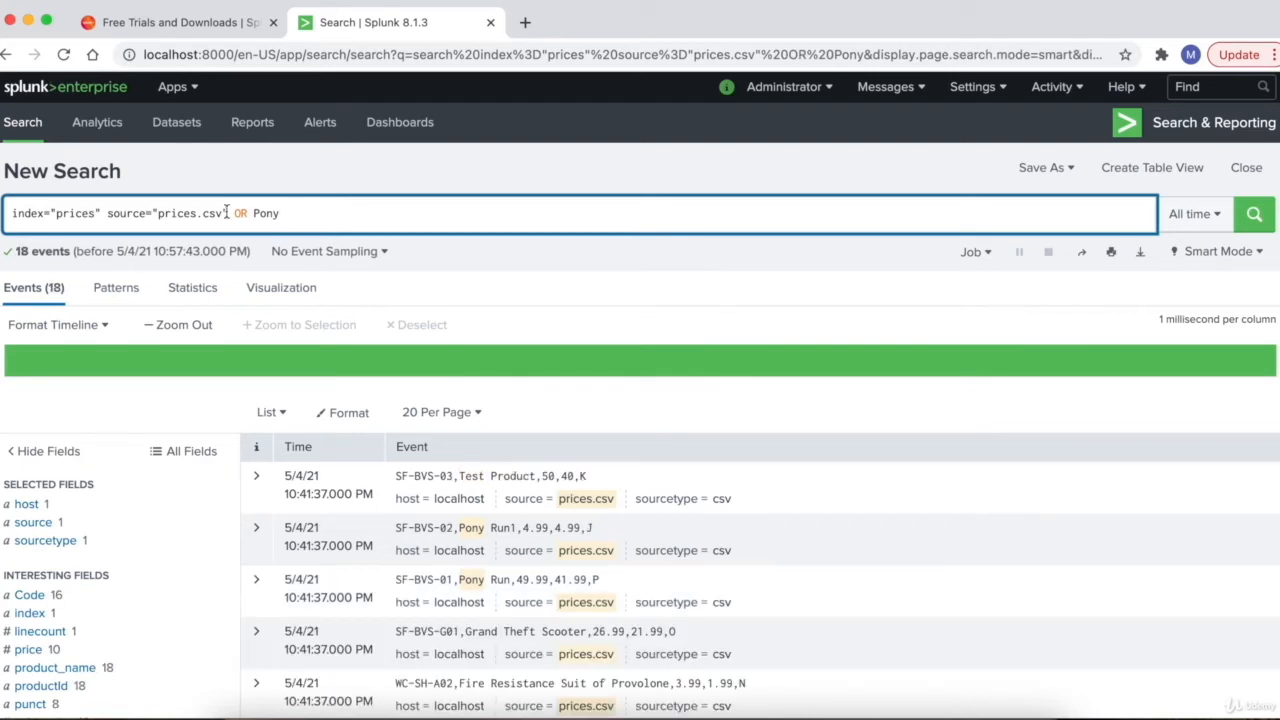
- Delete OR so the query ends with source="prices.csv" Pony, and rerun it
{"action": "left_click_drag", "start_coordinate": [230, 213], "coordinate": [12, 214]}
{"action": "left_click", "coordinate": [246, 213]}
{"action": "key", "text": "BackSpace"}
{"action": "key", "text": "BackSpace"}
{"action": "key", "text": "BackSpace"}
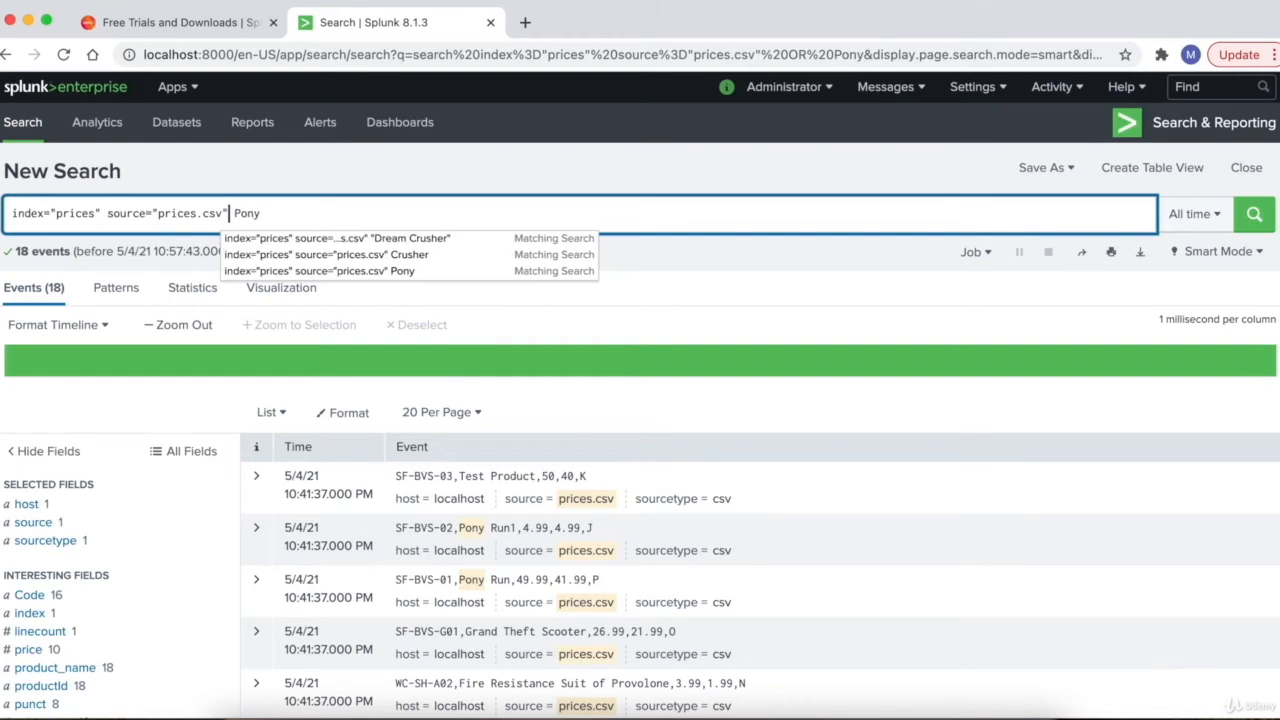
{"action": "key", "text": "Return"}
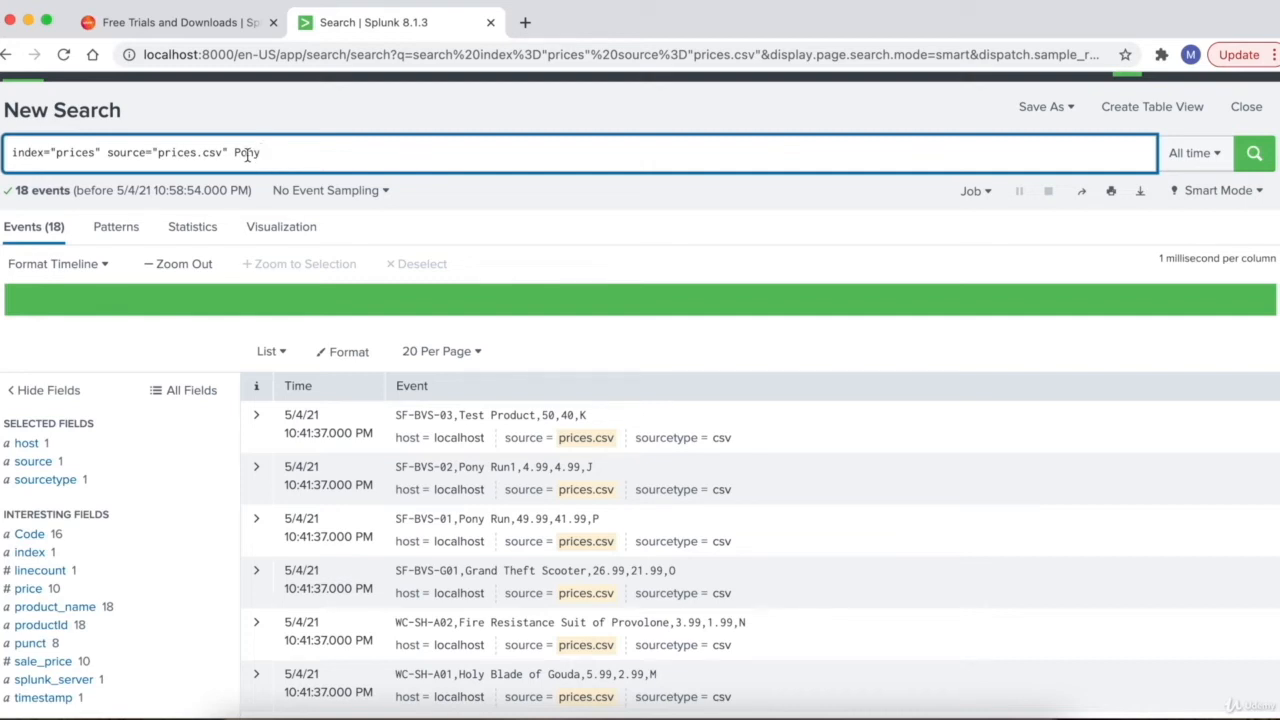
- Compare the Pony keyword with the product code and Test Product text in the first event
{"action": "double_click", "coordinate": [247, 153]}
{"action": "left_click_drag", "start_coordinate": [396, 415], "coordinate": [455, 418]}
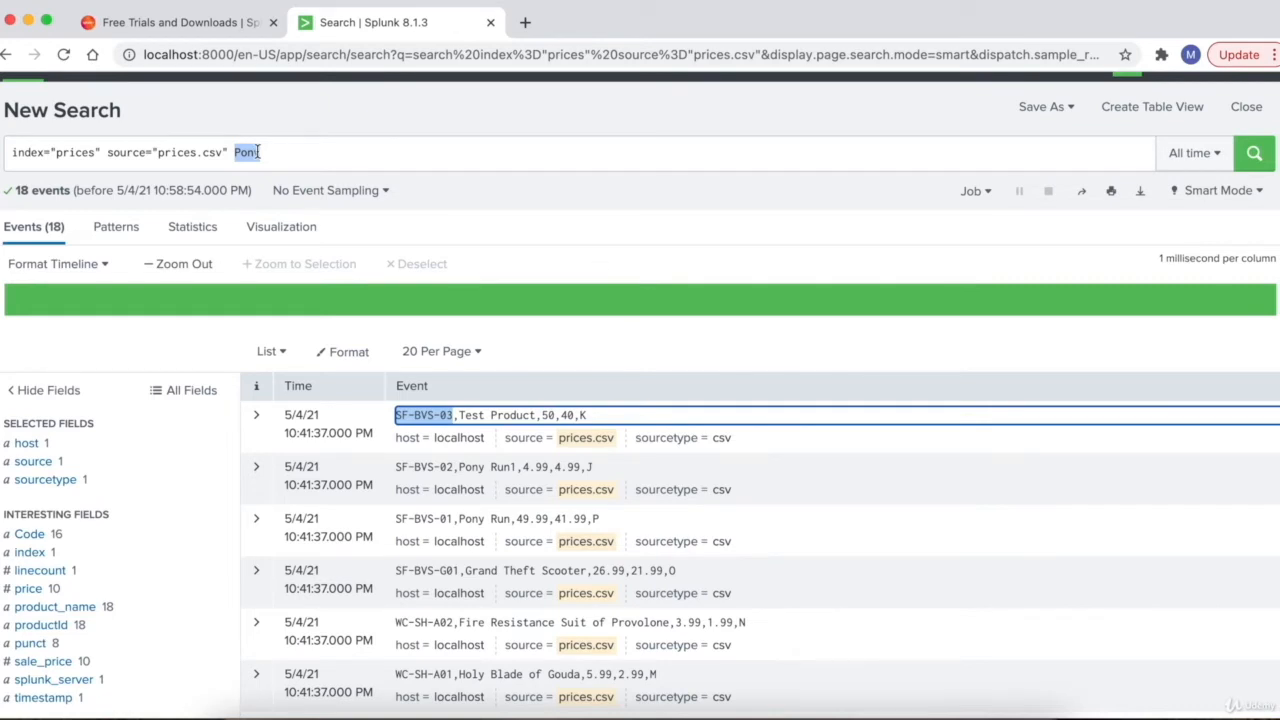
{"action": "left_click", "coordinate": [257, 152]}
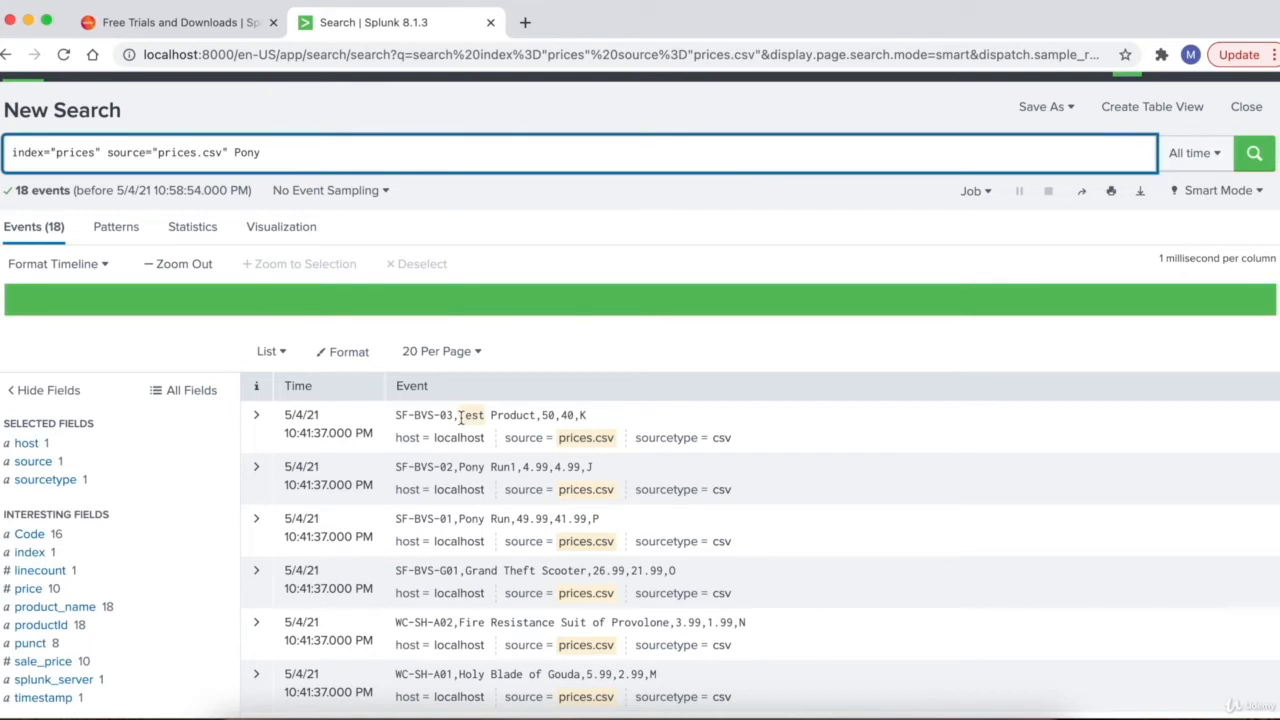
{"action": "left_click_drag", "start_coordinate": [460, 418], "coordinate": [536, 416]}
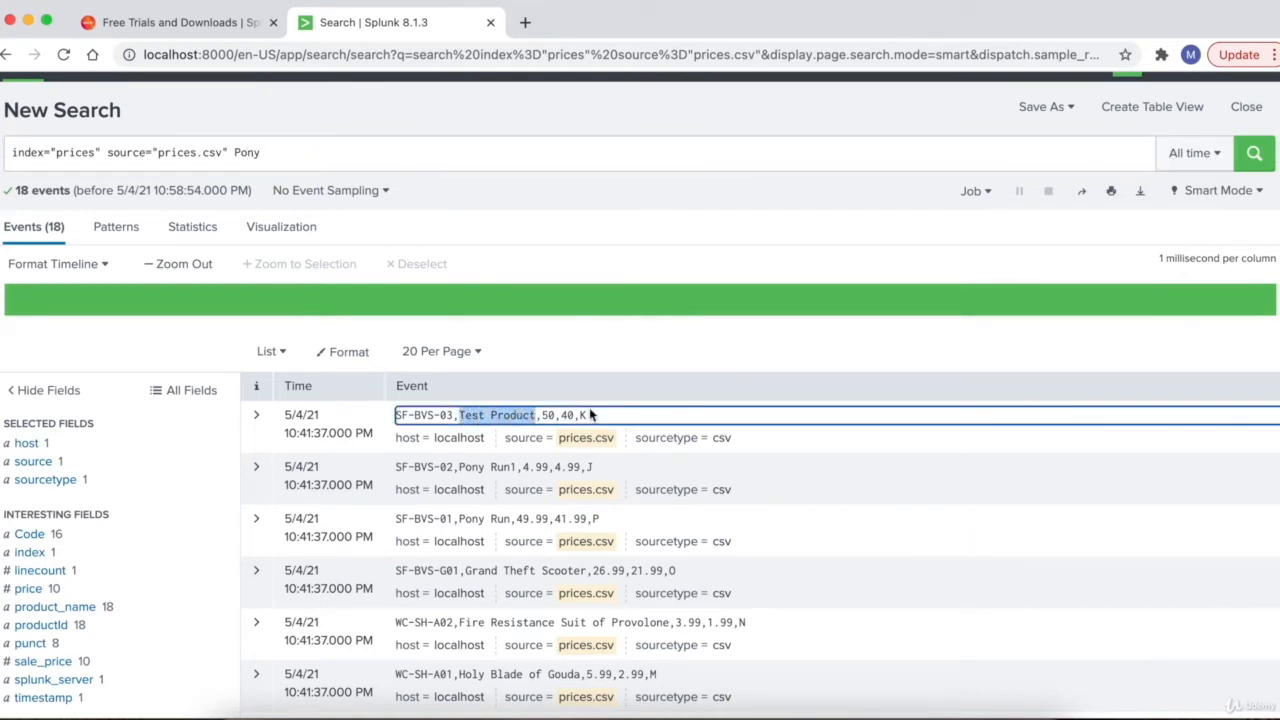
{"action": "double_click", "coordinate": [247, 152]}
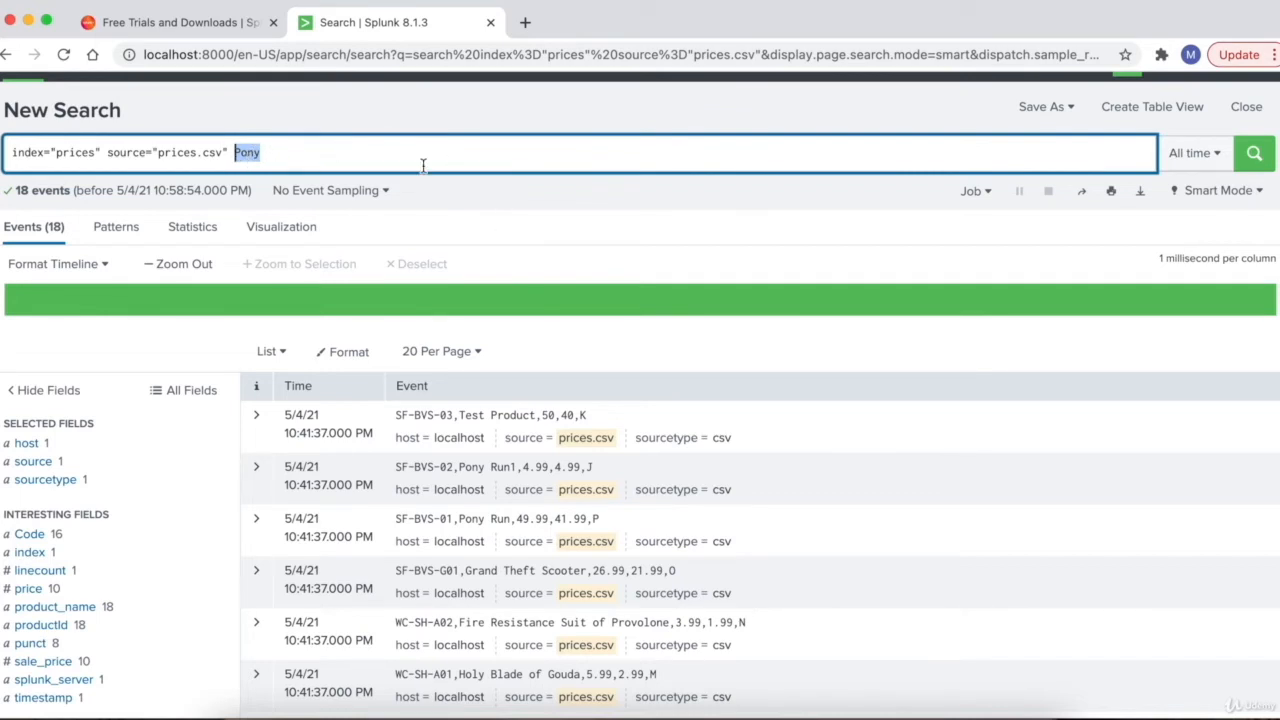
{"action": "scroll", "coordinate": [430, 175], "scroll_direction": "down", "scroll_amount": 1}
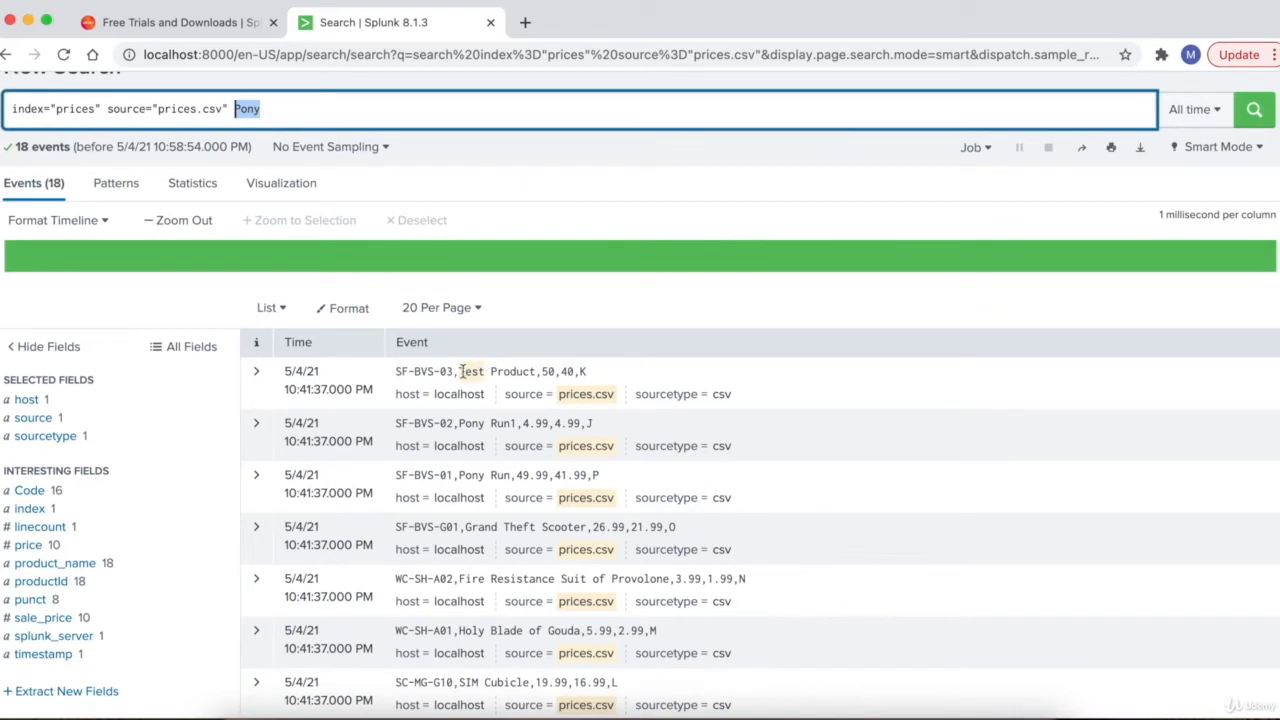
{"action": "left_click_drag", "start_coordinate": [459, 371], "coordinate": [539, 371]}
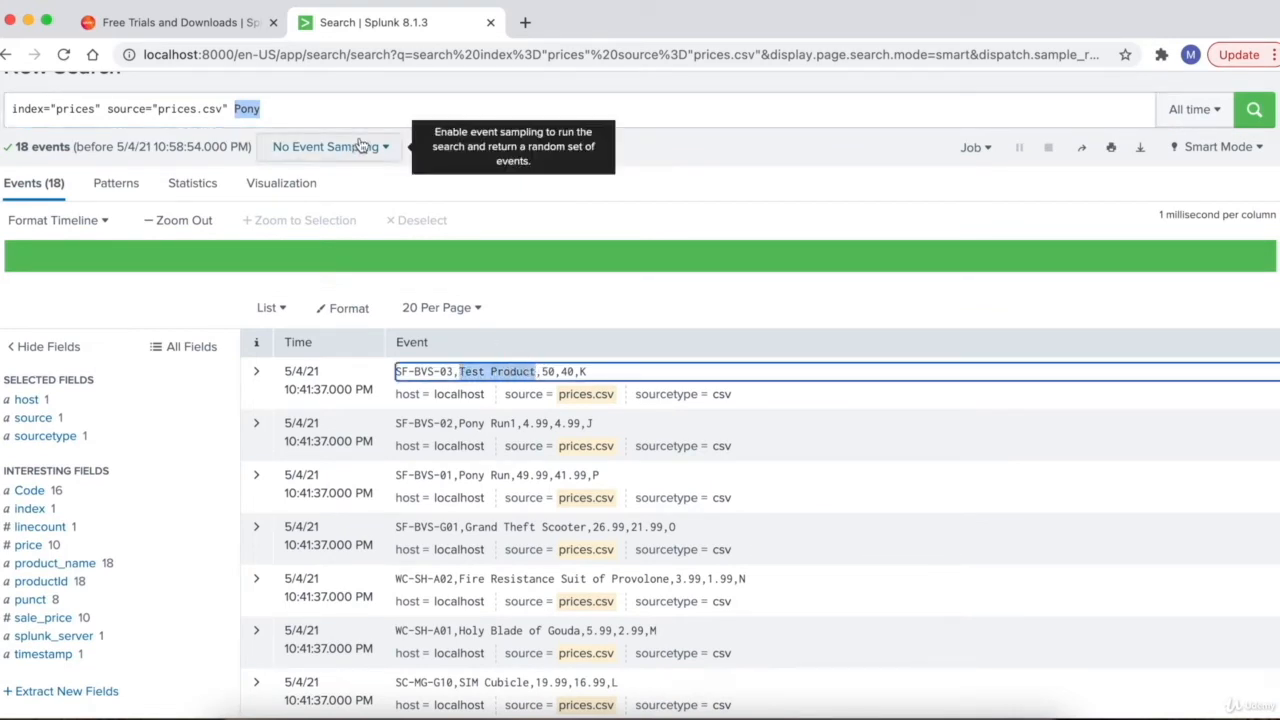
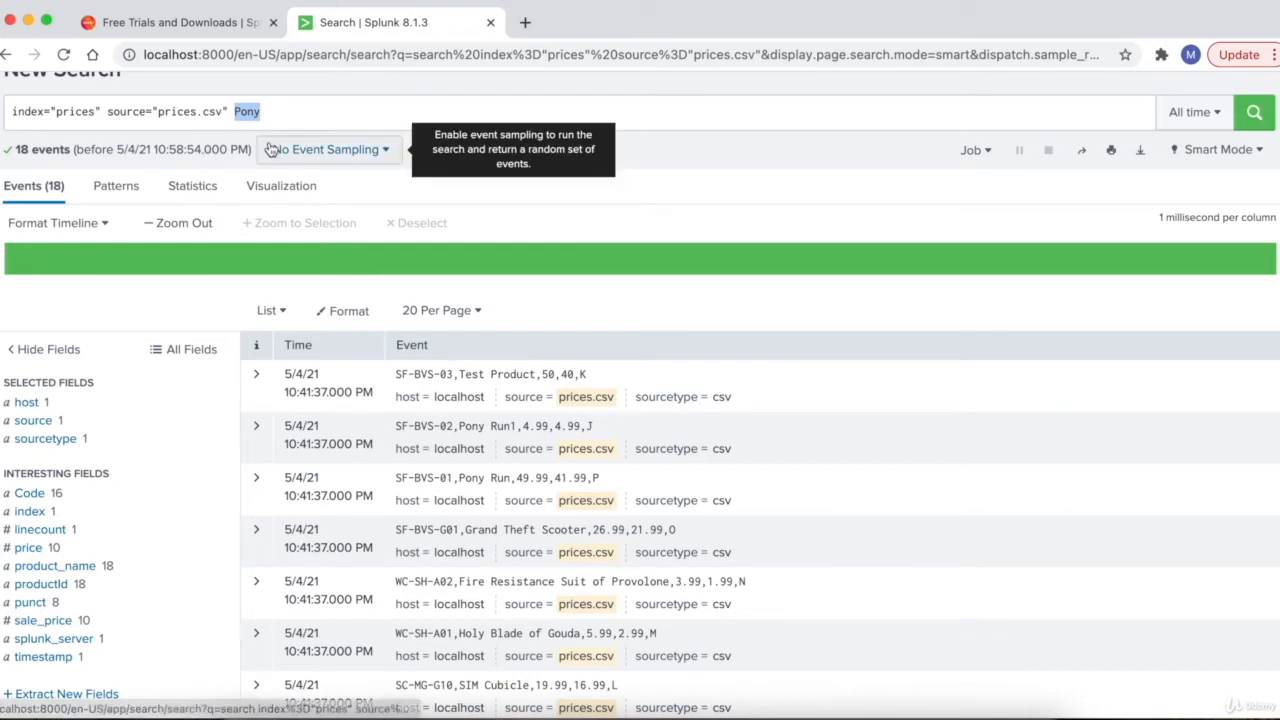
- Highlight Pony Run in an event and review the product_name field's value summary
{"action": "left_click_drag", "start_coordinate": [458, 428], "coordinate": [515, 428]}
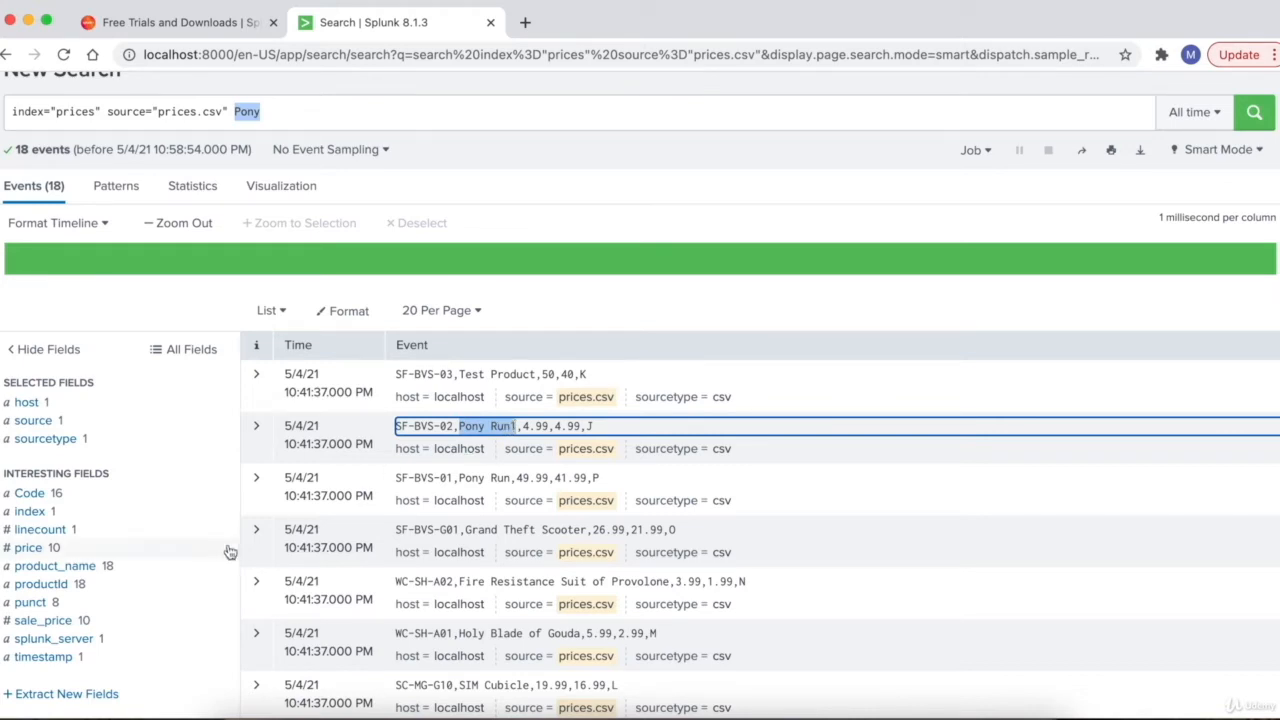
{"action": "left_click", "coordinate": [44, 570]}
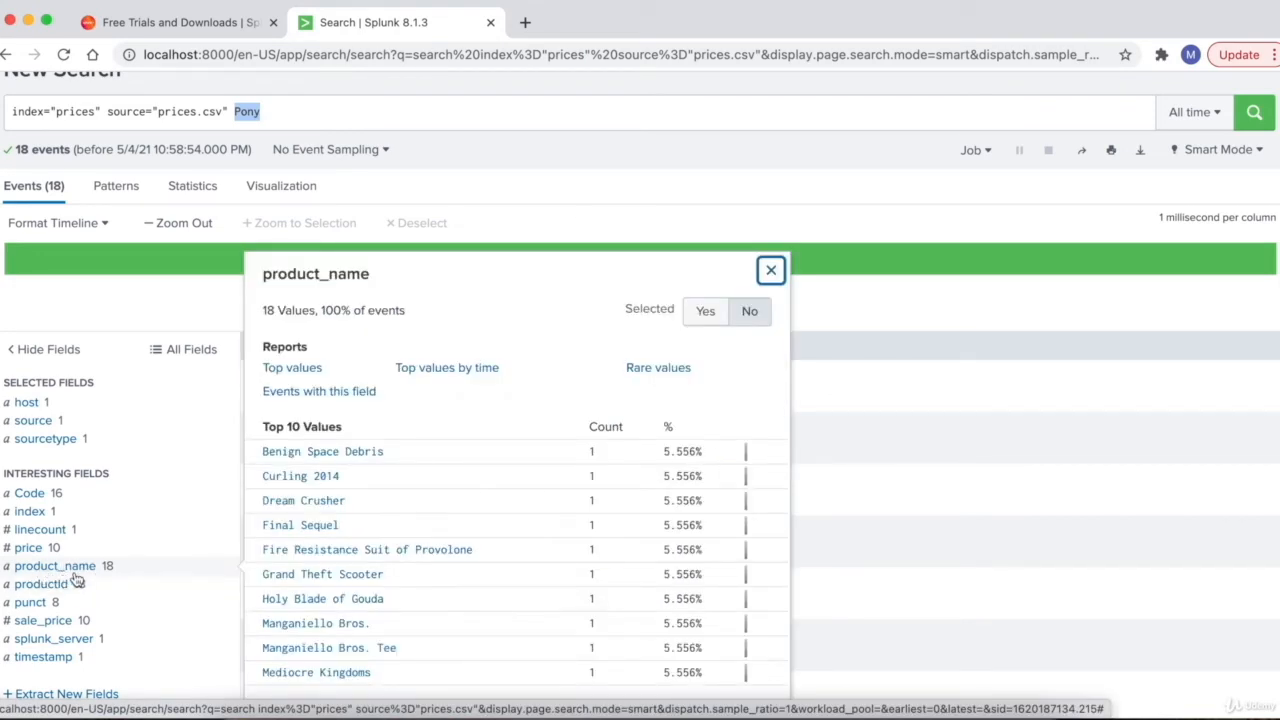
{"action": "scroll", "coordinate": [76, 580], "scroll_direction": "up", "scroll_amount": 1}
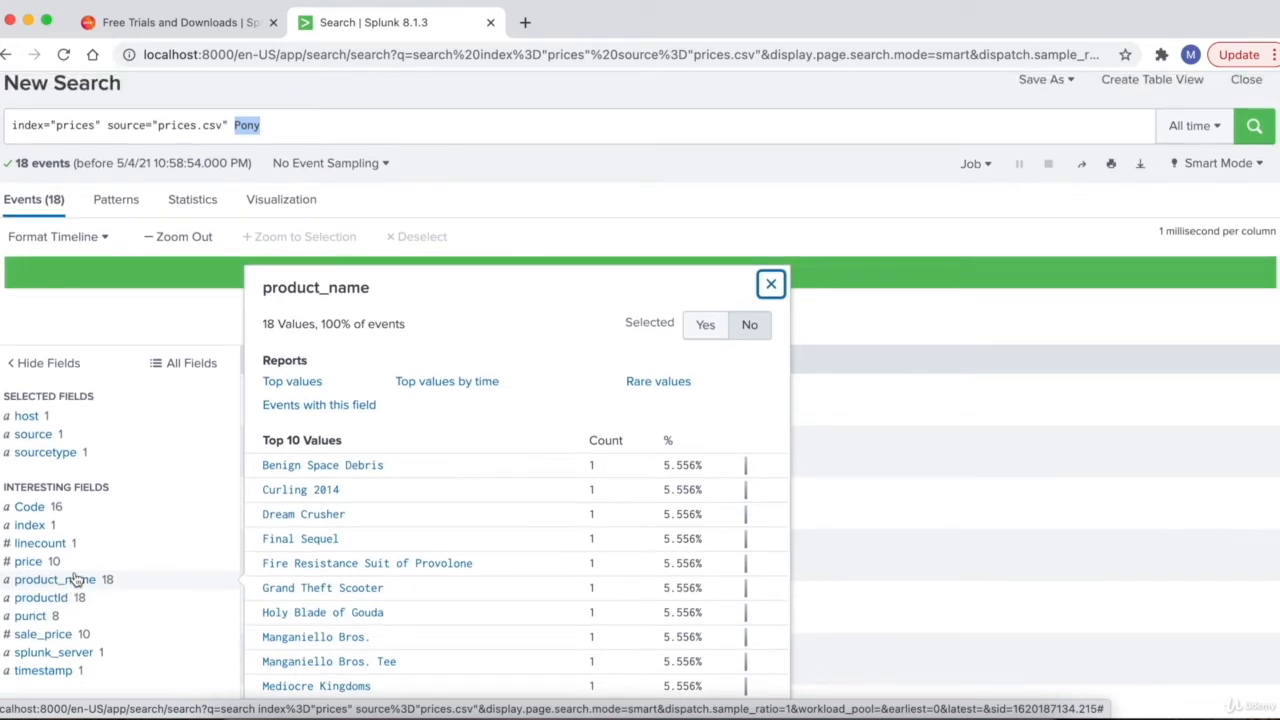
{"action": "left_click", "coordinate": [238, 126]}
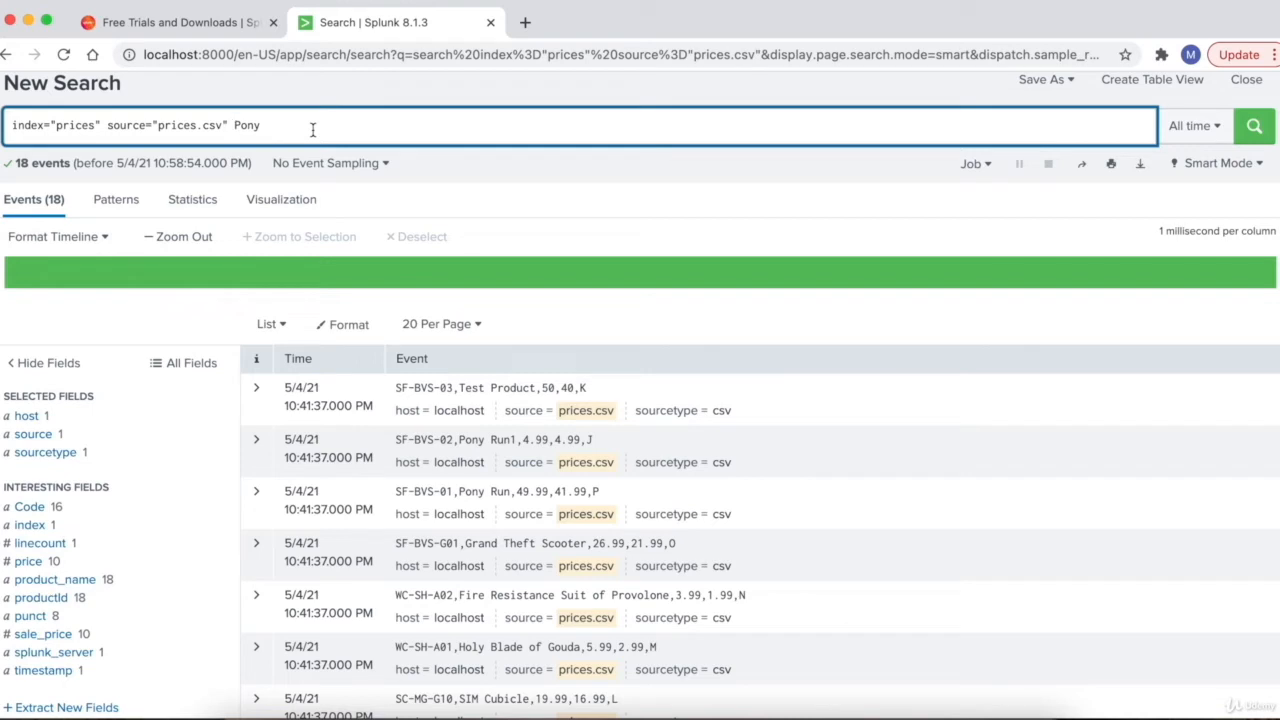
- Filter the search with product_name=*Pony* and run it
{"action": "type", "text": "product_name"}
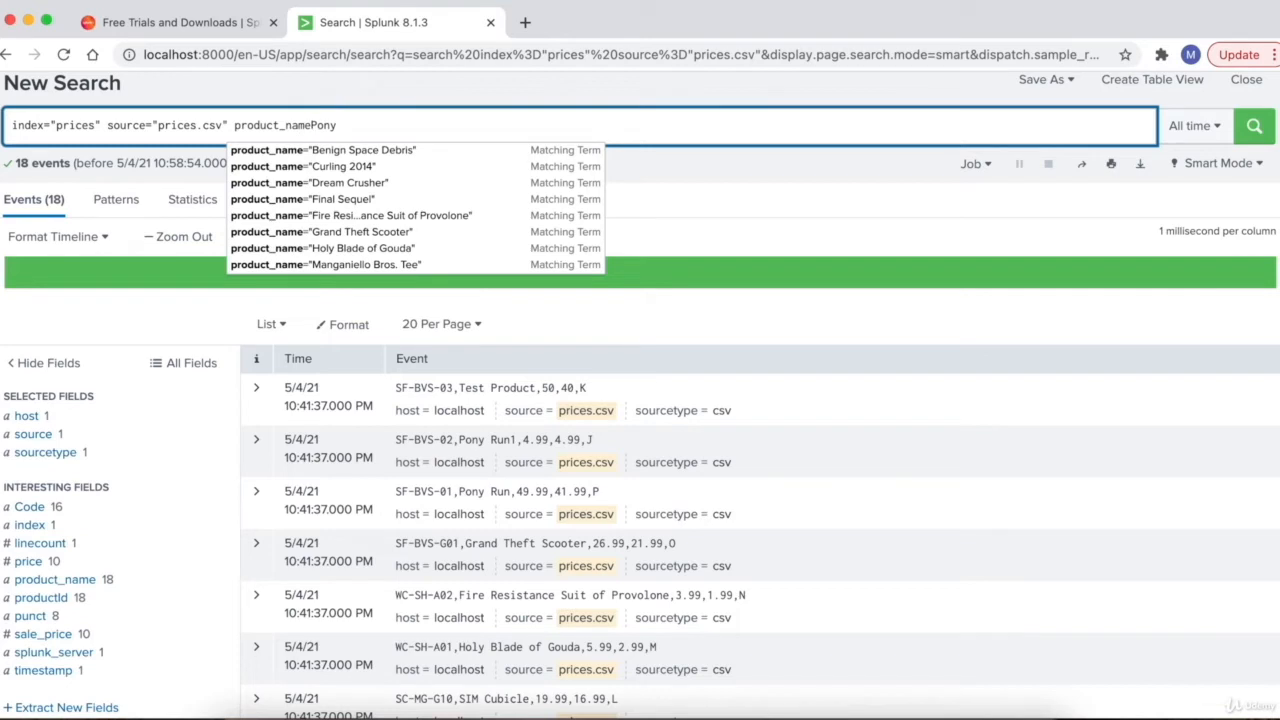
{"action": "type", "text": "="}
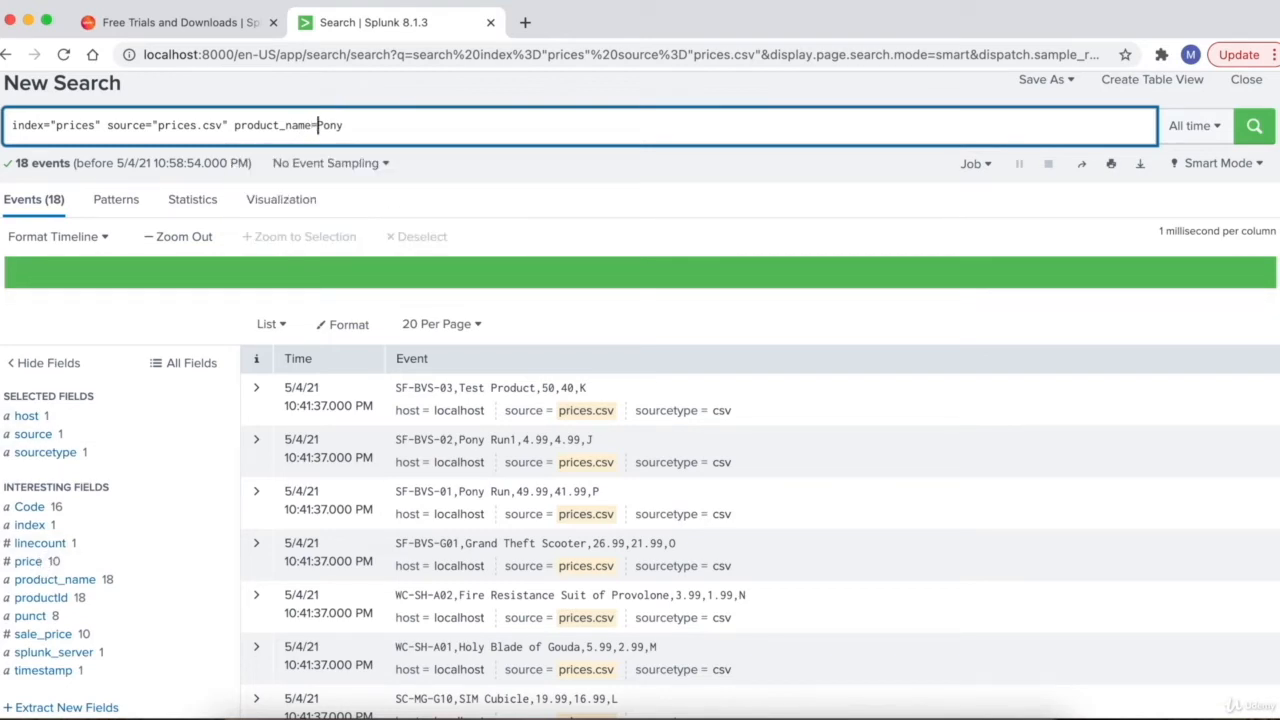
{"action": "type", "text": "*"}
{"action": "left_click", "coordinate": [361, 124]}
{"action": "type", "text": "*"}
{"action": "key", "text": "Return"}
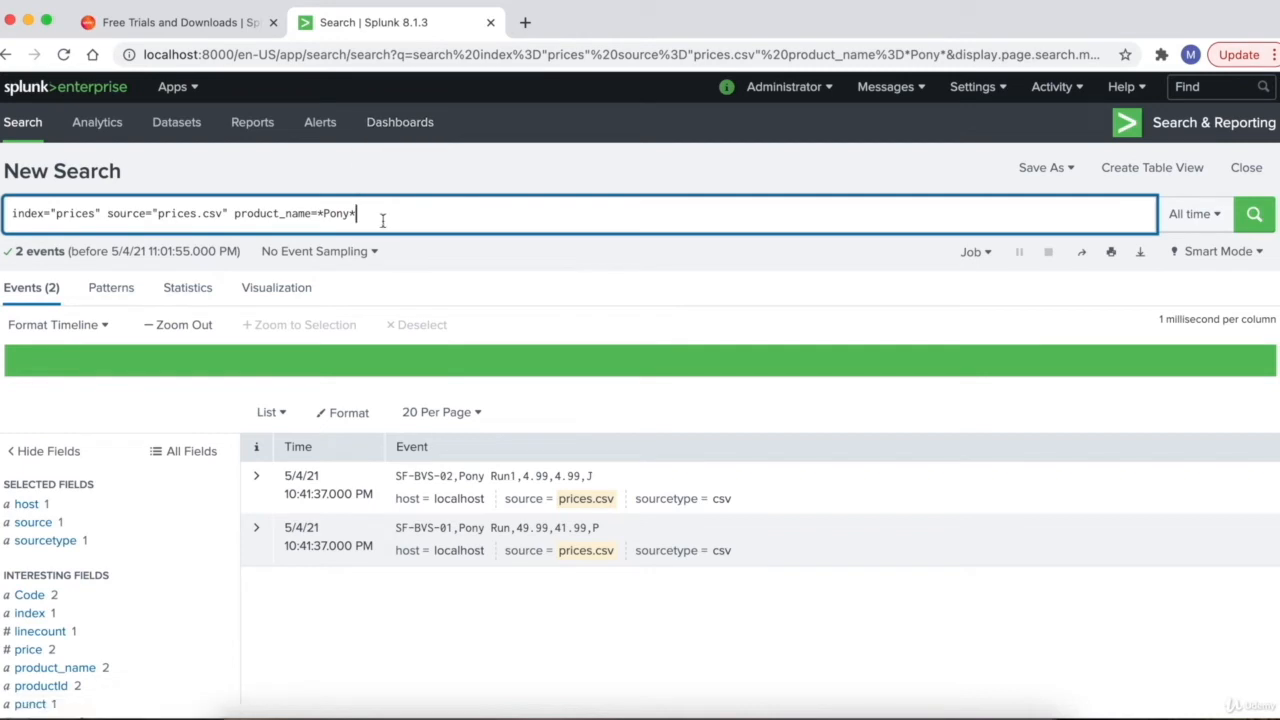
- Inspect the *Pony* wildcard term and the product_name field name in the query
{"action": "left_click_drag", "start_coordinate": [362, 214], "coordinate": [320, 218]}
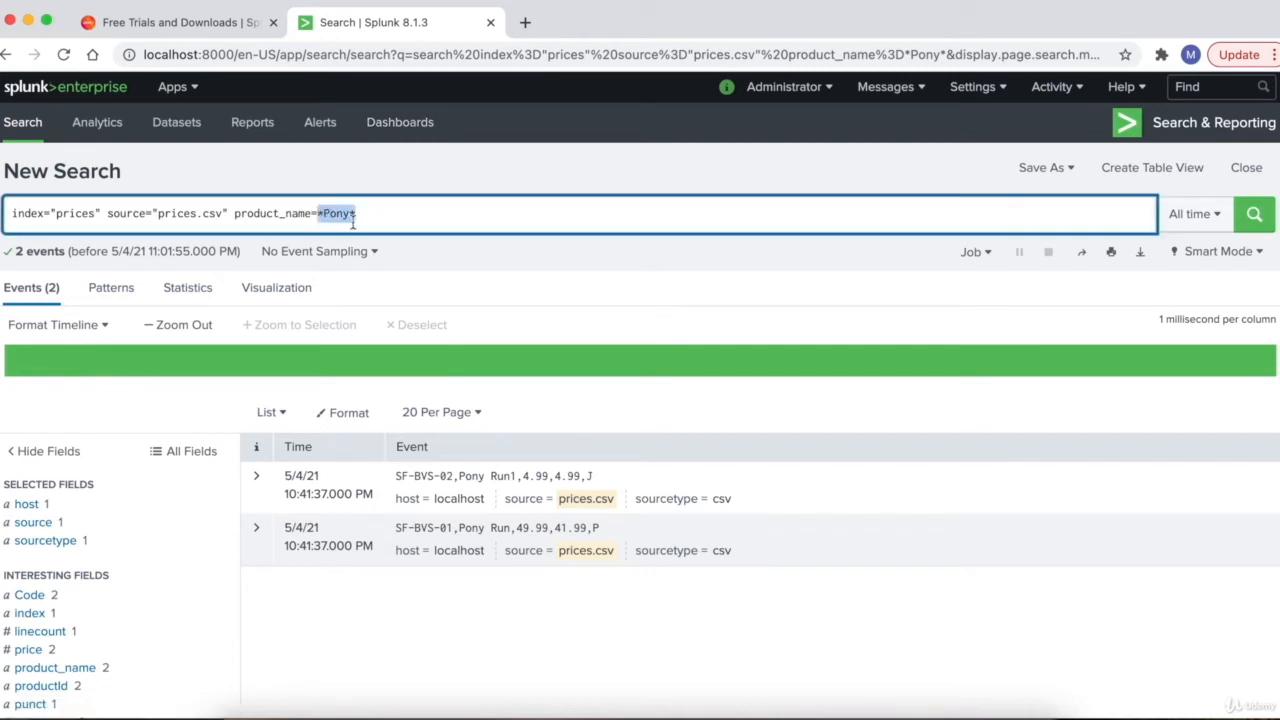
{"action": "left_click", "coordinate": [354, 219]}
{"action": "double_click", "coordinate": [269, 214]}
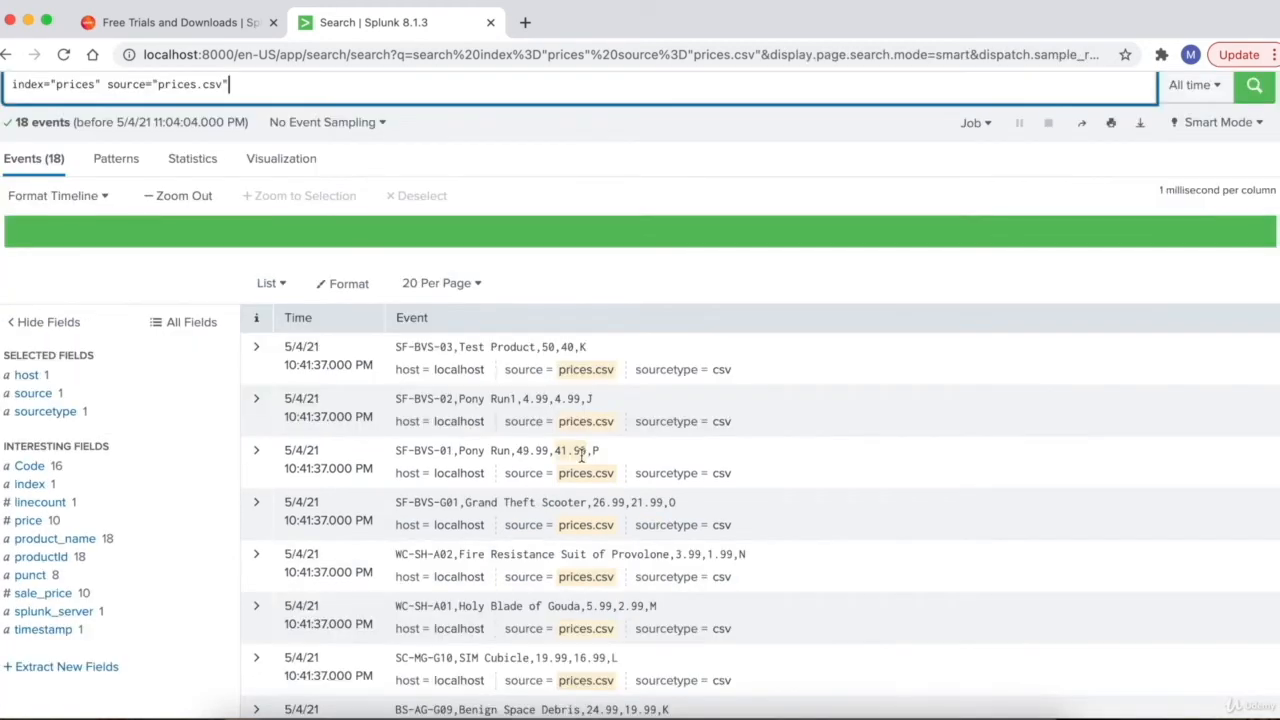
{"action": "scroll", "coordinate": [583, 456], "scroll_direction": "down", "scroll_amount": 1}
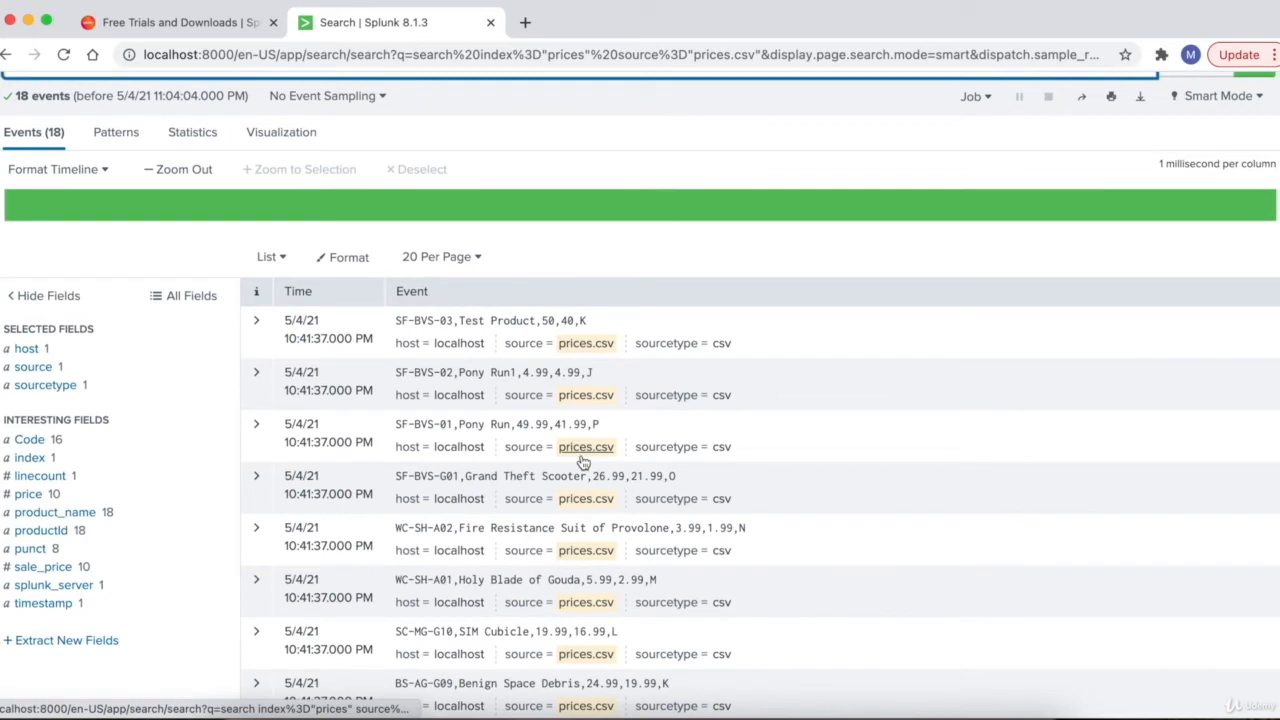
- Append '| table price,product_name,productId,sale_price' to the search and run it
{"action": "scroll", "coordinate": [583, 462], "scroll_direction": "up", "scroll_amount": 3}
{"action": "scroll", "coordinate": [583, 460], "scroll_direction": "down", "scroll_amount": 1}
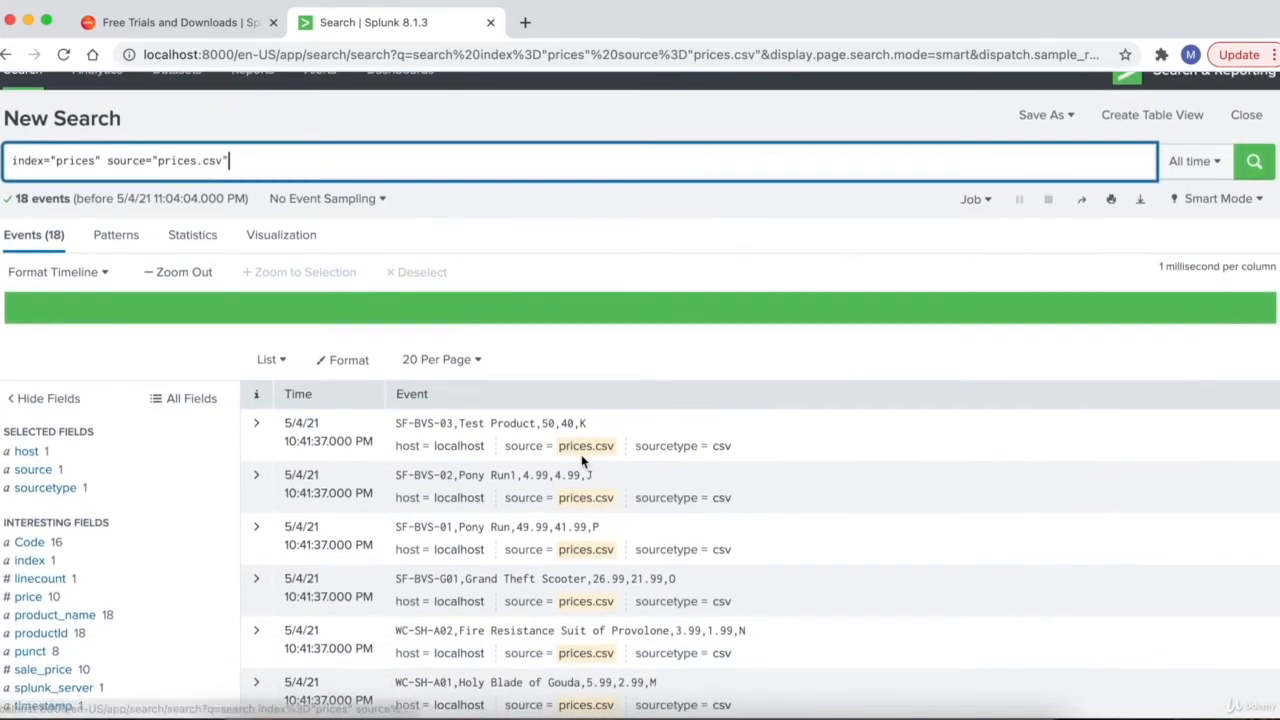
{"action": "scroll", "coordinate": [620, 452], "scroll_direction": "up", "scroll_amount": 2}
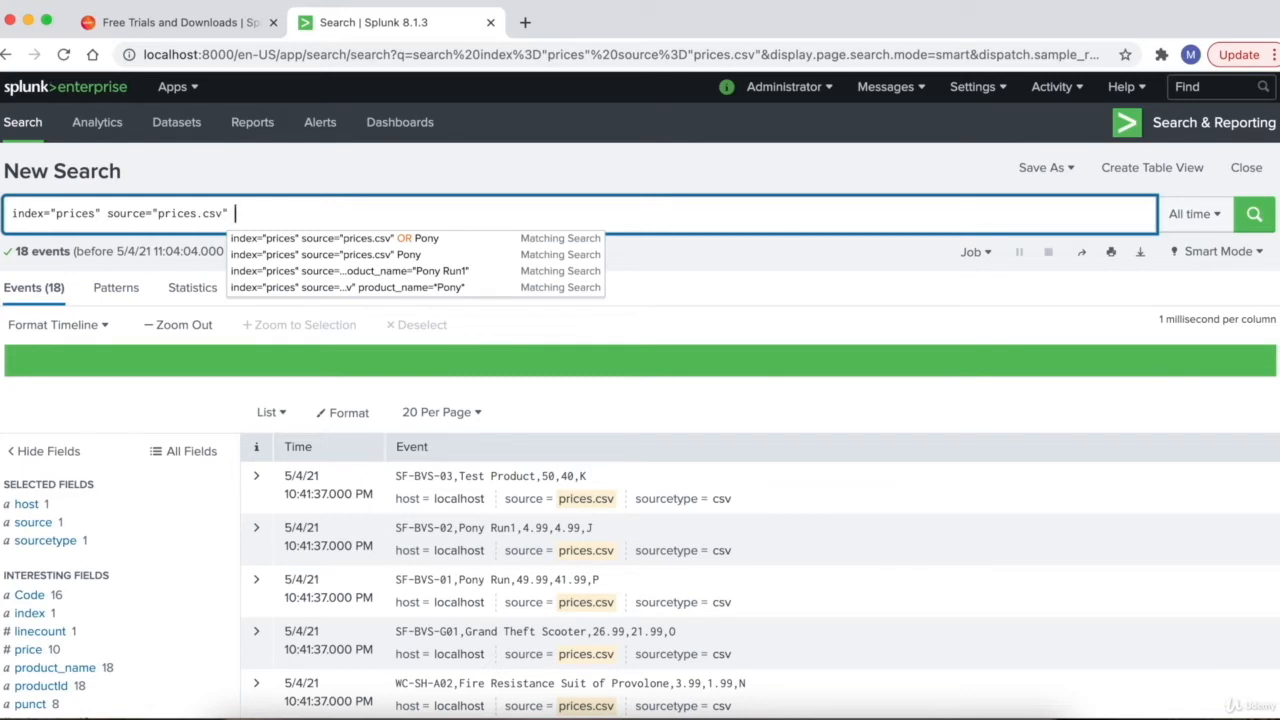
{"action": "type", "text": "|"}
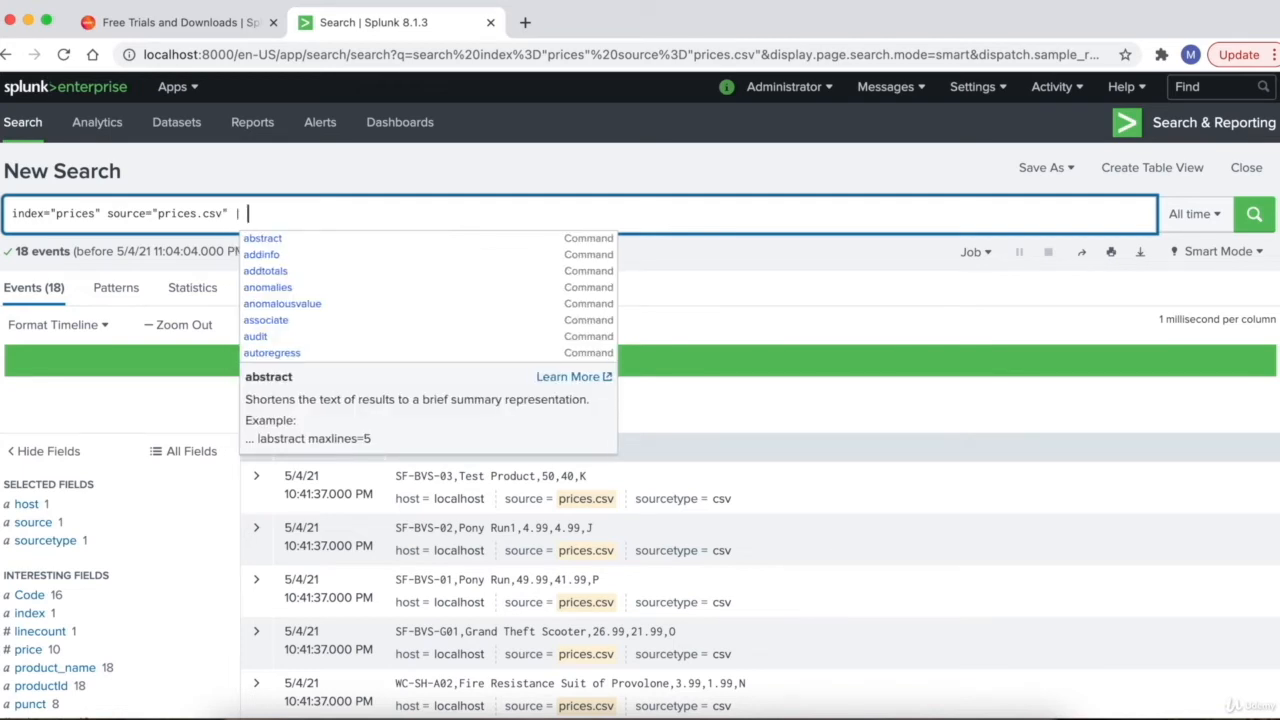
{"action": "key", "text": "BackSpace"}
{"action": "type", "text": "|"}
{"action": "type", "text": "t"}
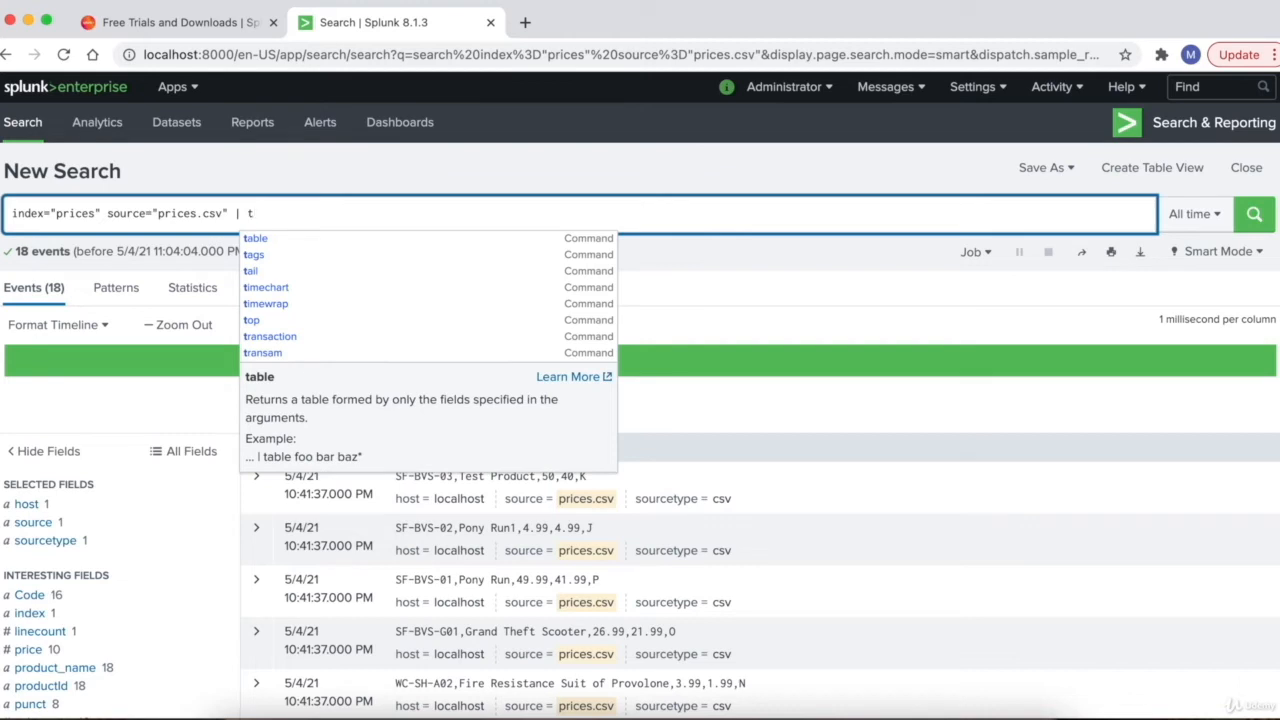
{"action": "type", "text": "able"}
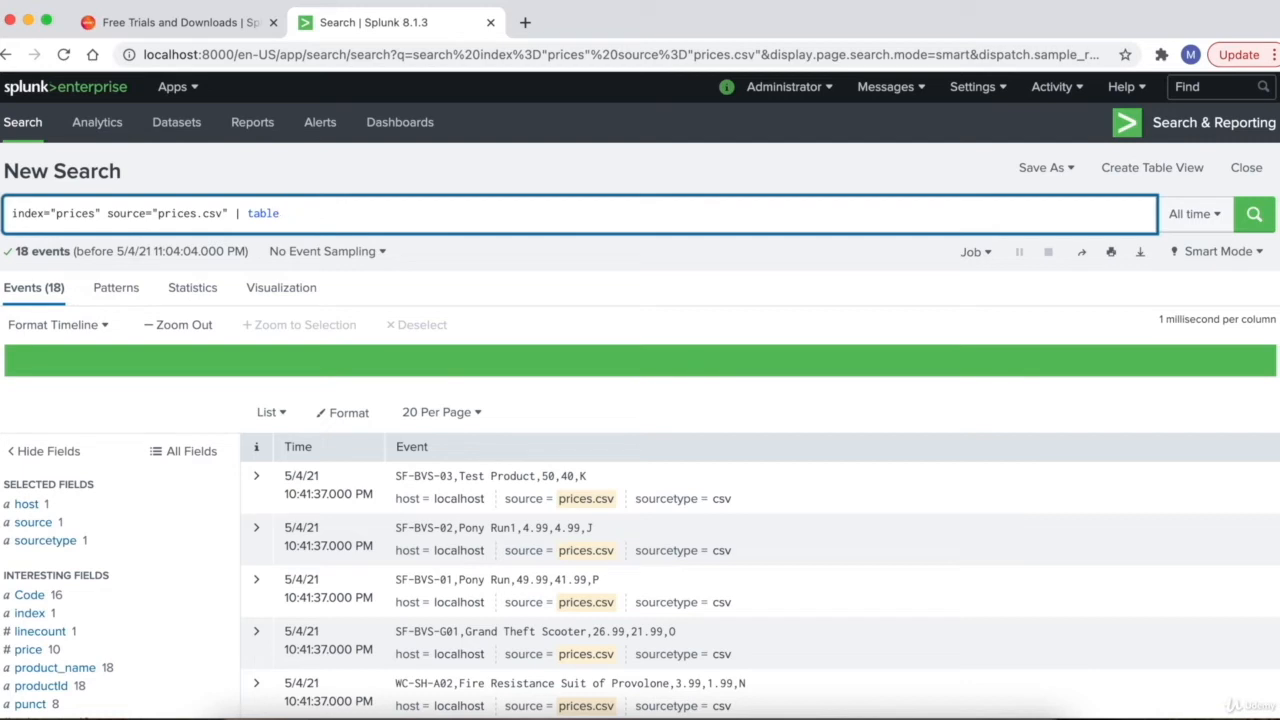
{"action": "scroll", "coordinate": [207, 619], "scroll_direction": "down", "scroll_amount": 2}
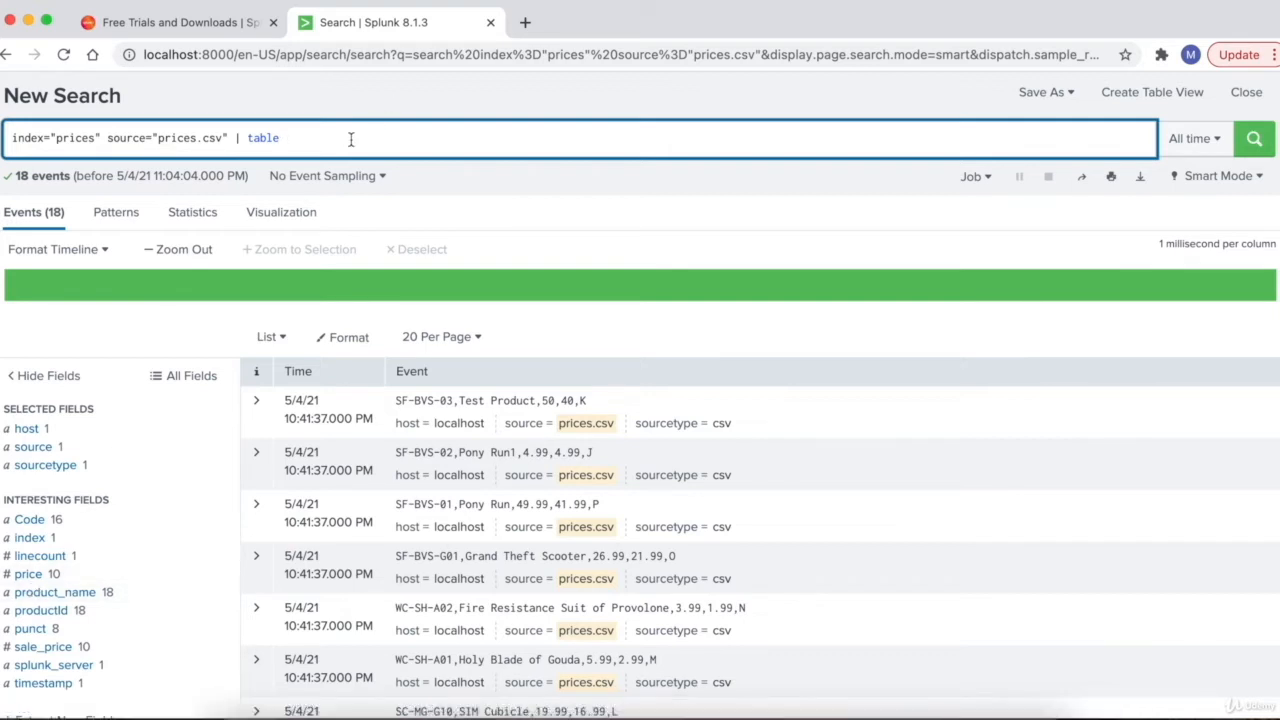
{"action": "type", "text": "price,"}
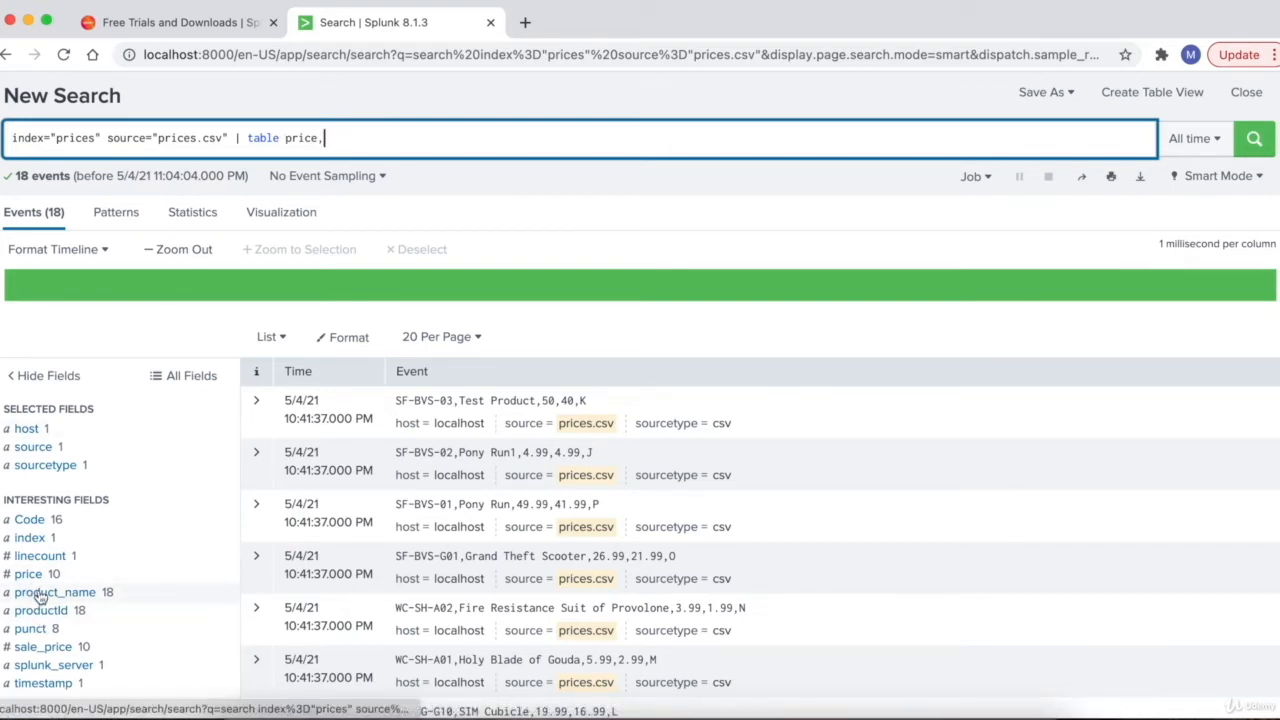
{"action": "type", "text": "p"}
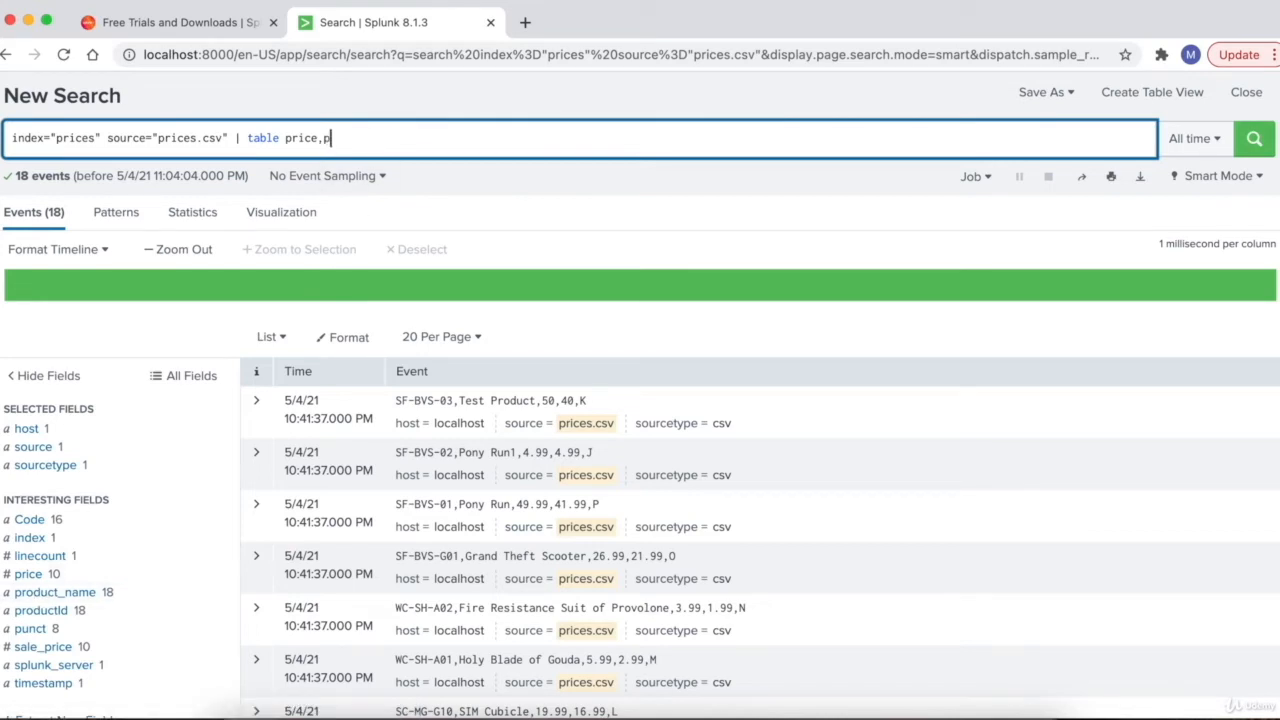
{"action": "type", "text": "roduct_name"}
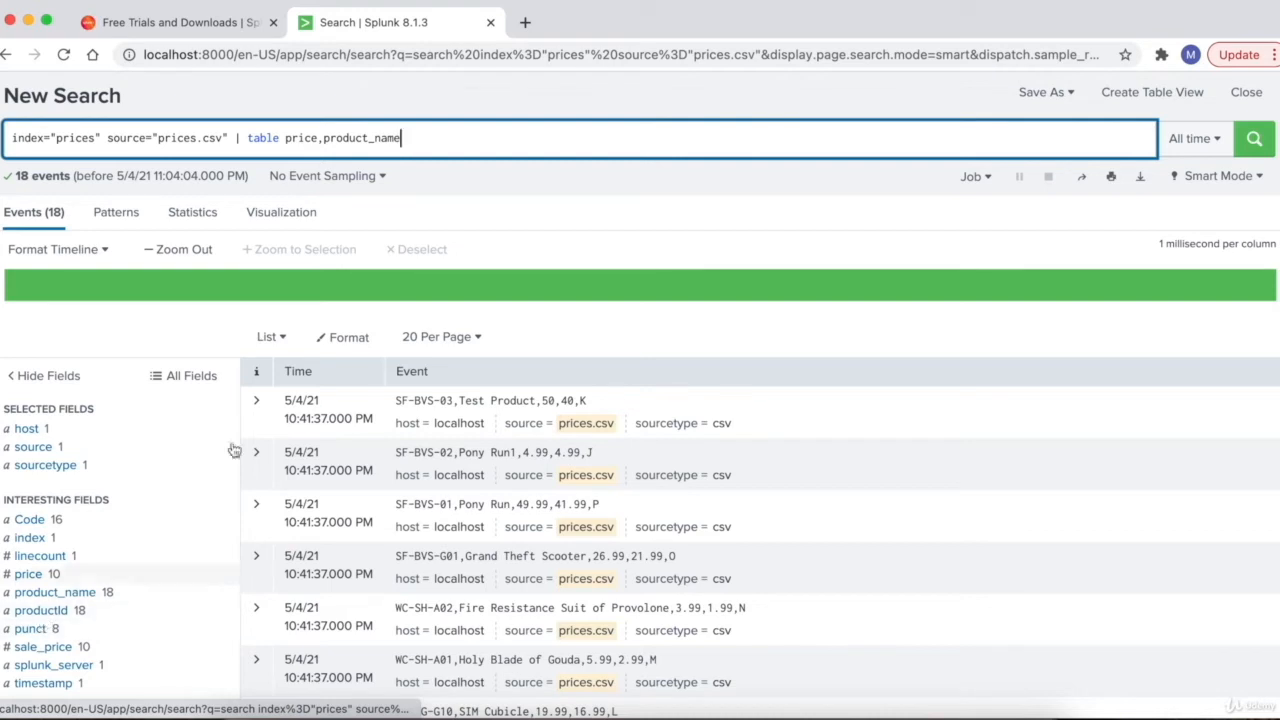
{"action": "type", "text": ",produc"}
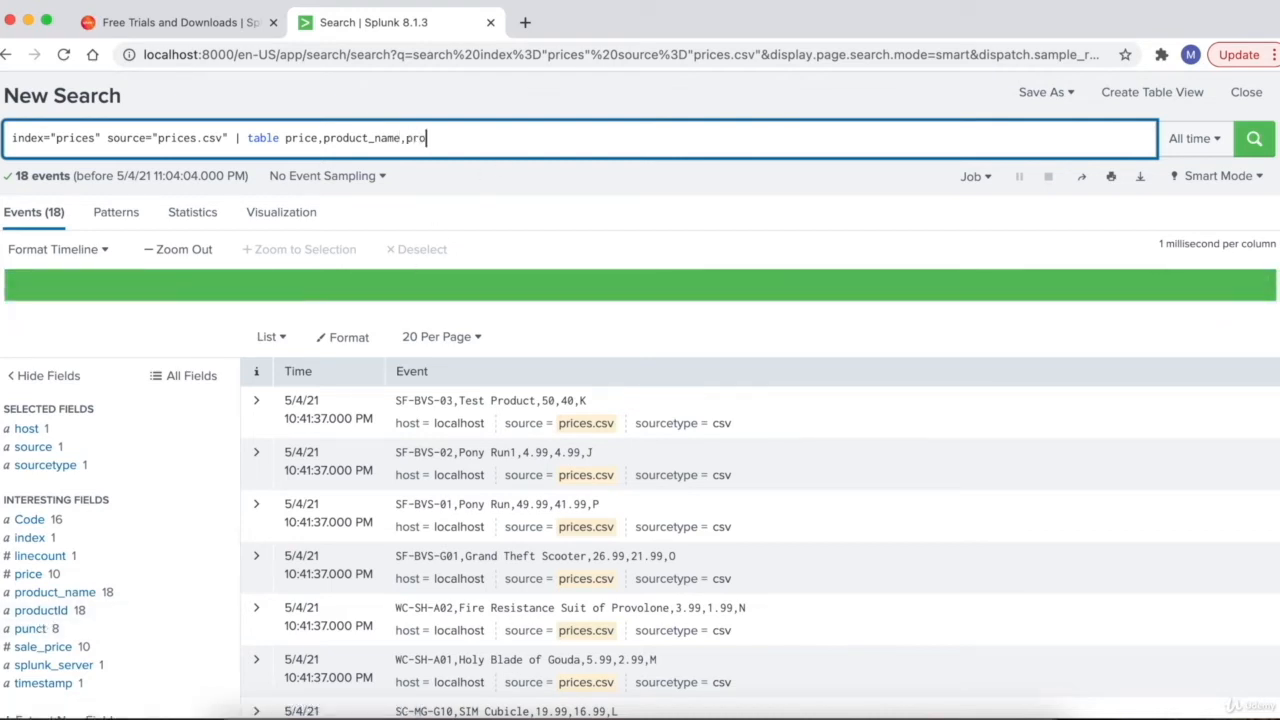
{"action": "type", "text": "tId"}
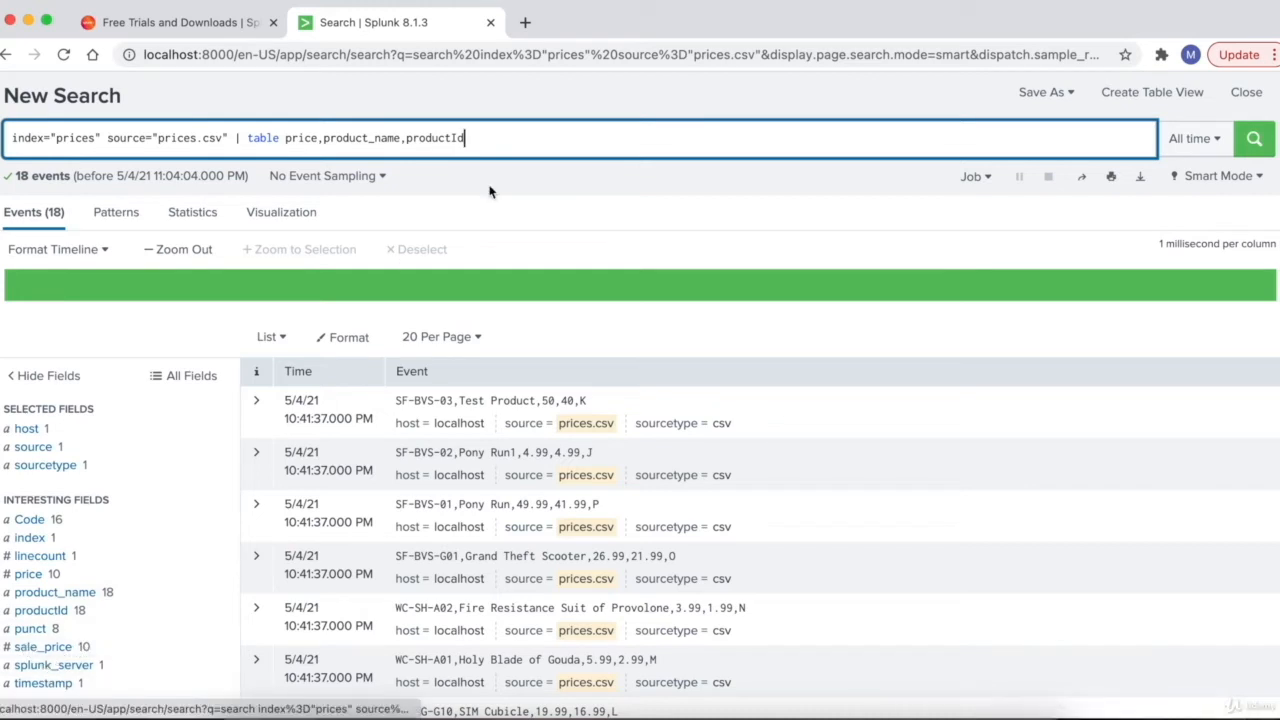
{"action": "type", "text": ",sale_p"}
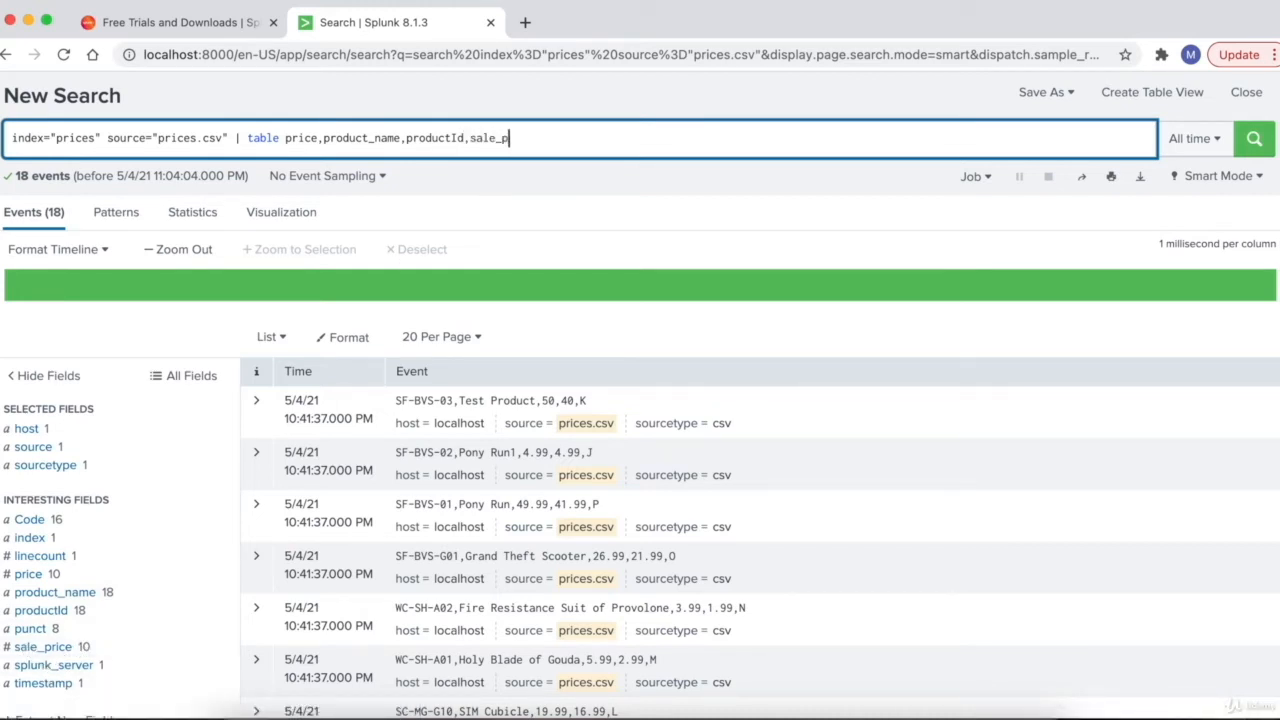
{"action": "type", "text": "rice,"}
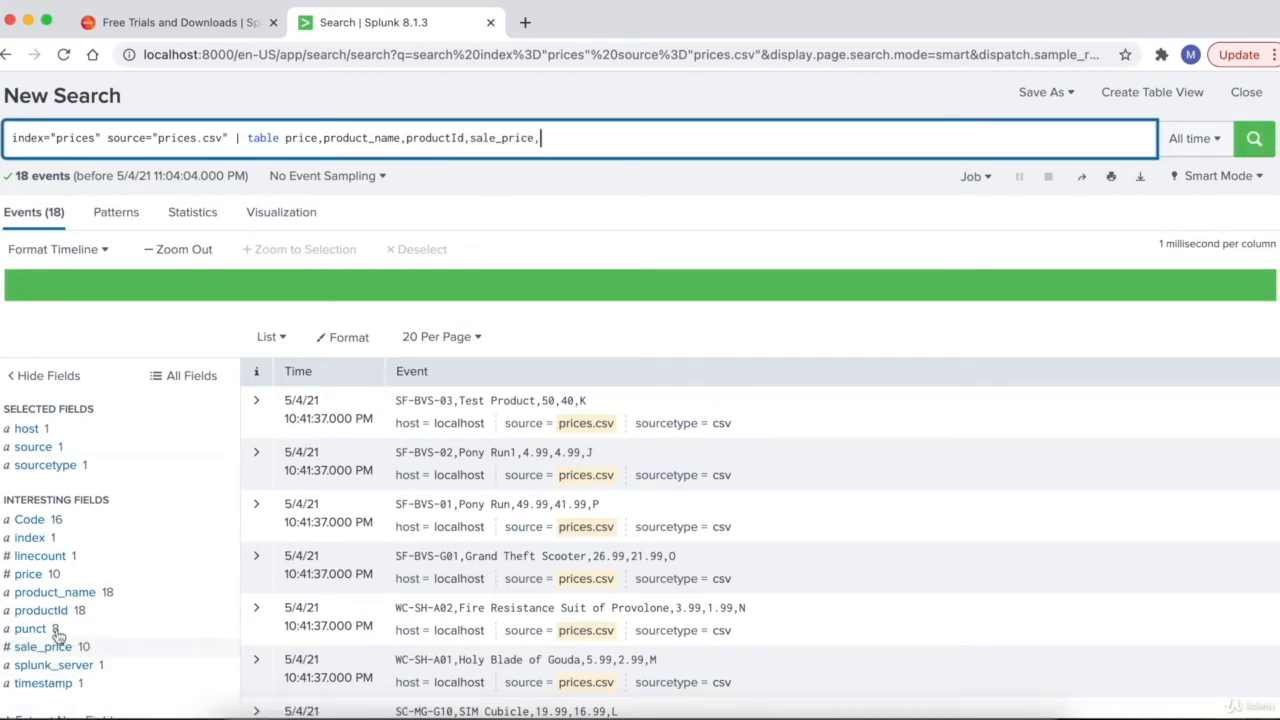
{"action": "scroll", "coordinate": [469, 218], "scroll_direction": "down", "scroll_amount": 1}
{"action": "type", "text": "price"}
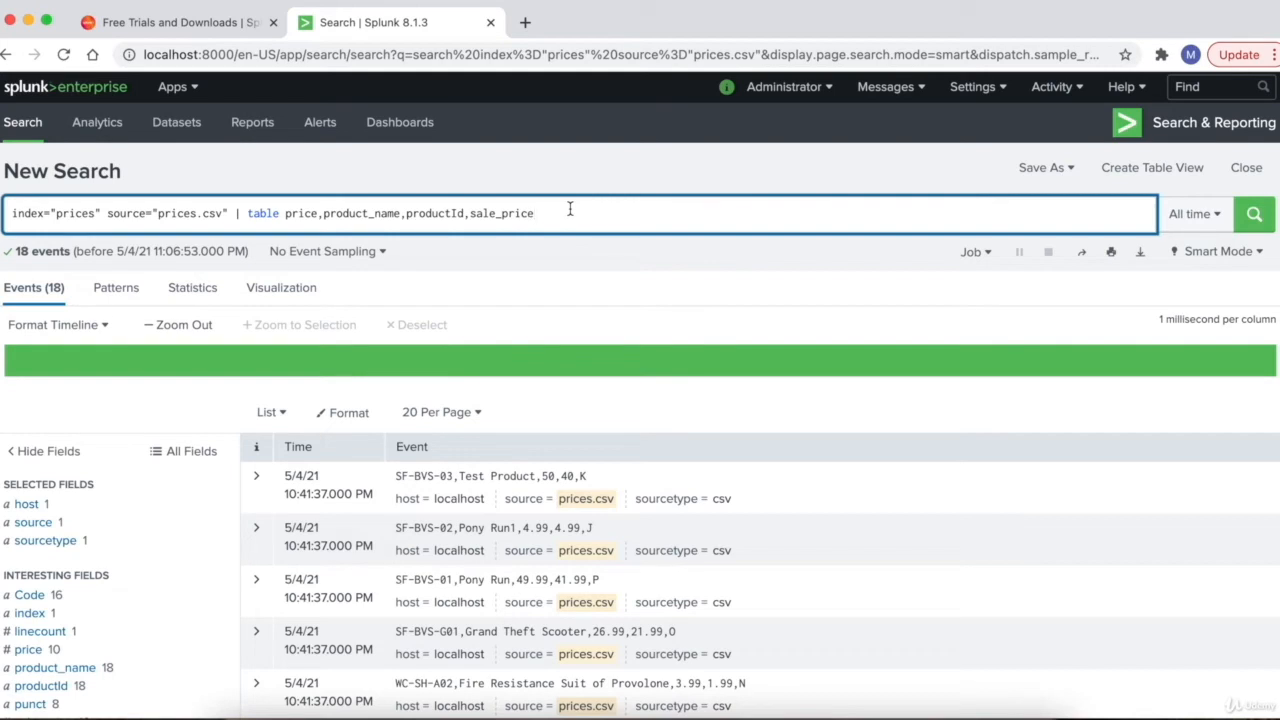
{"action": "key", "text": "Return"}
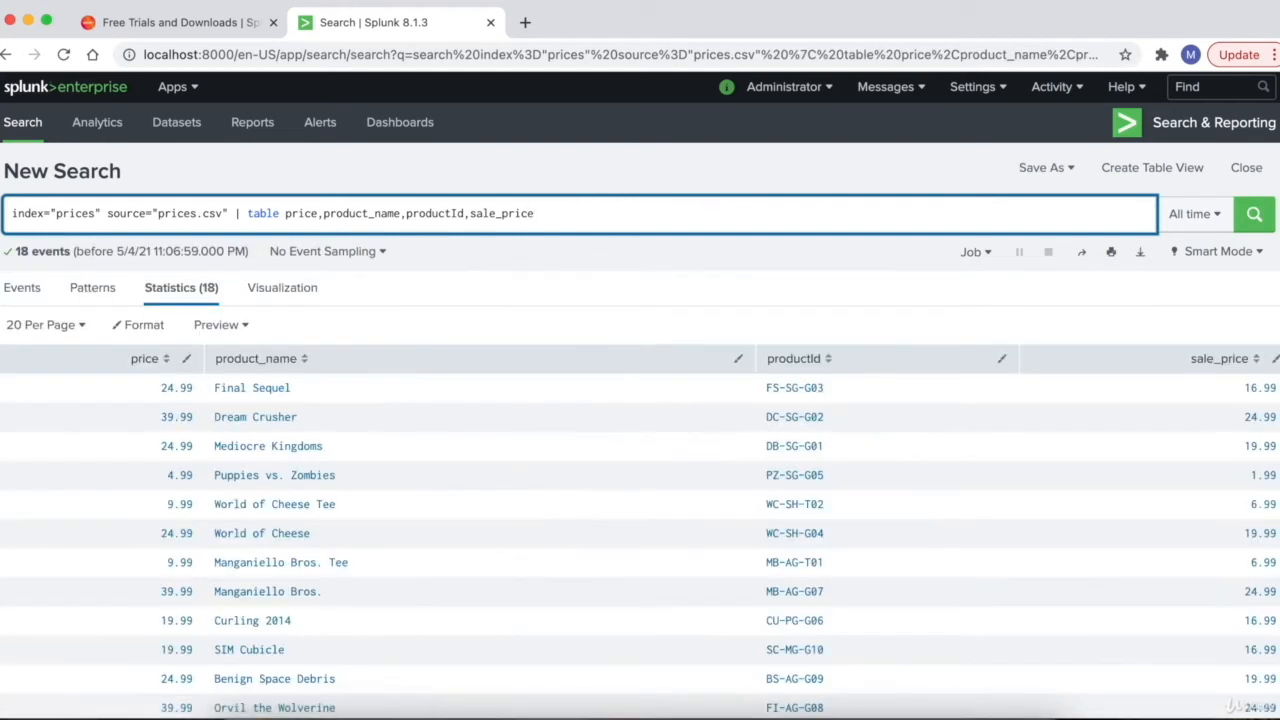
- Check the table search's 18-event result count
{"action": "scroll", "coordinate": [288, 345], "scroll_direction": "down", "scroll_amount": 1}
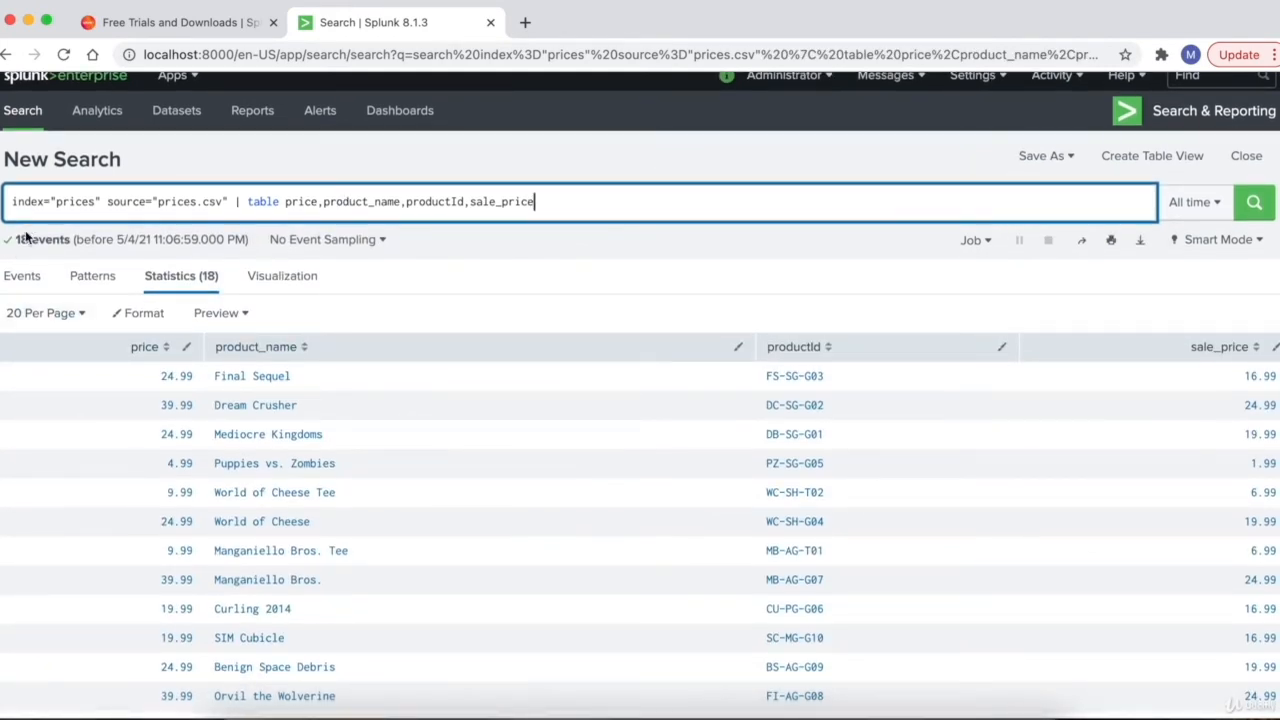
{"action": "left_click_drag", "start_coordinate": [16, 239], "coordinate": [86, 240]}
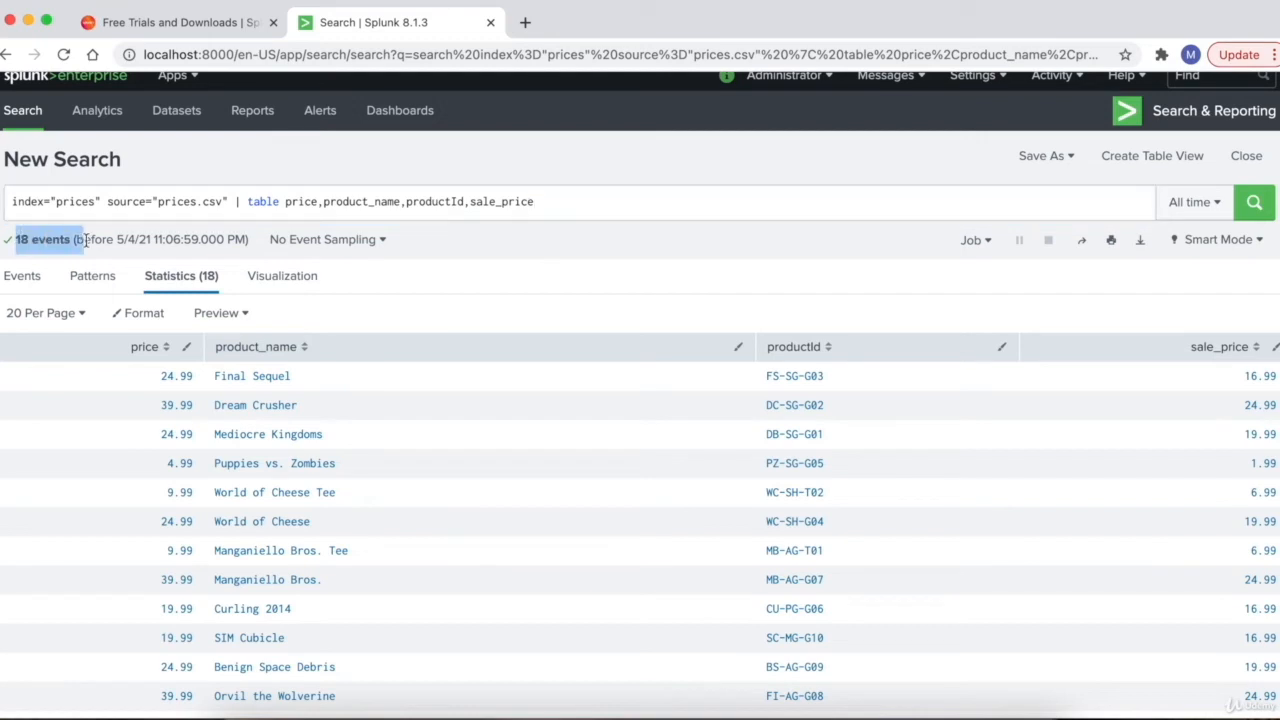
{"action": "left_click", "coordinate": [86, 240]}
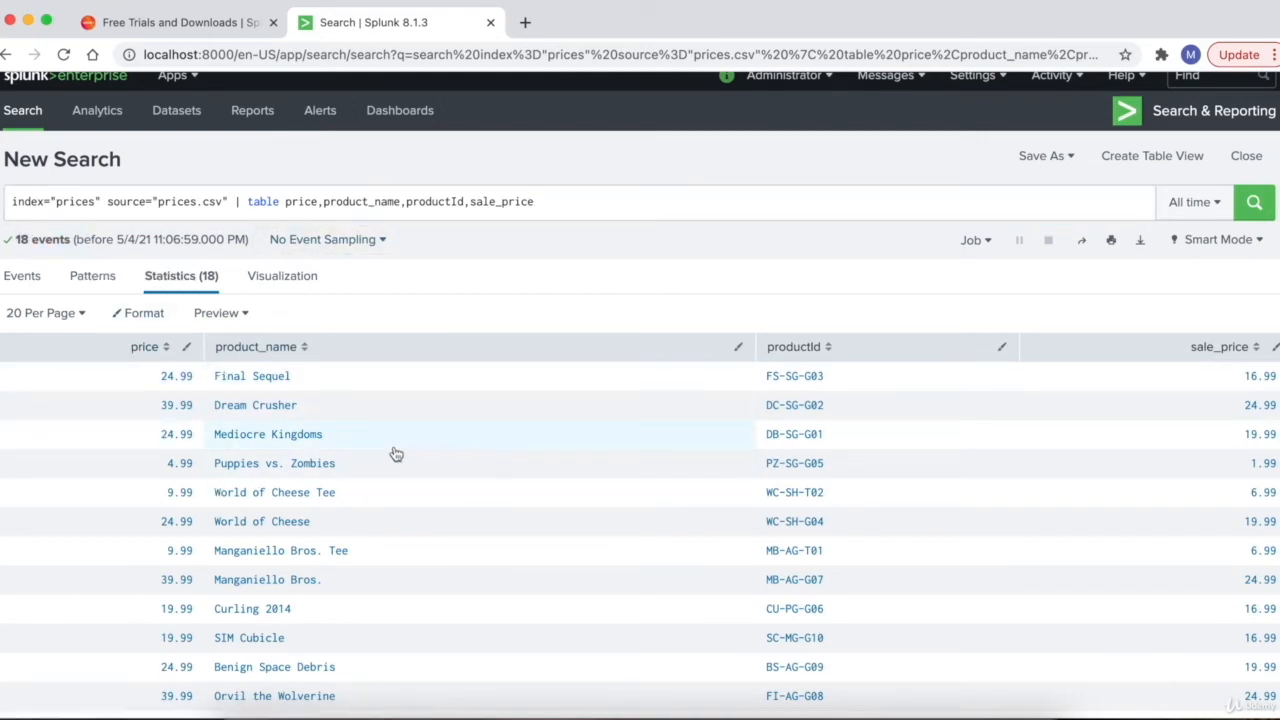
{"action": "scroll", "coordinate": [151, 529], "scroll_direction": "down", "scroll_amount": 4}
{"action": "scroll", "coordinate": [313, 300], "scroll_direction": "up", "scroll_amount": 5}
- Break the query before the pipe so table sits on line two, then rerun it
{"action": "left_click", "coordinate": [313, 210]}
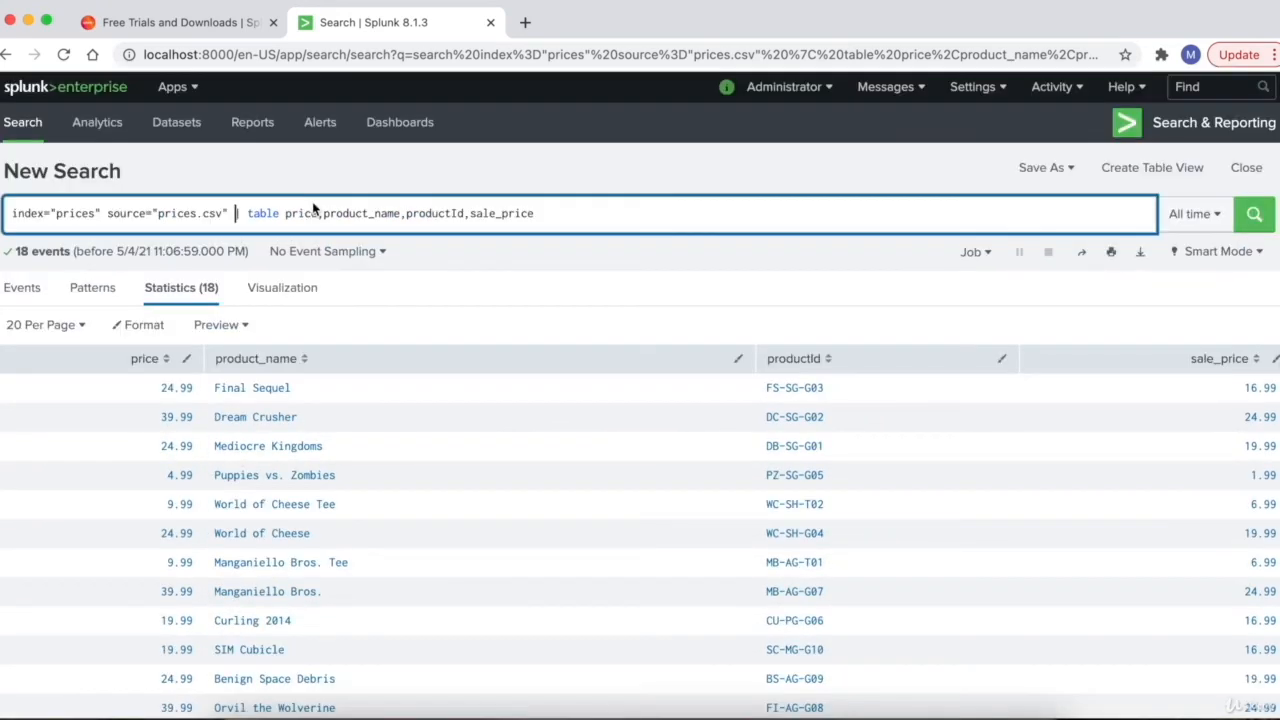
{"action": "left_click", "coordinate": [558, 205]}
{"action": "left_click", "coordinate": [234, 214]}
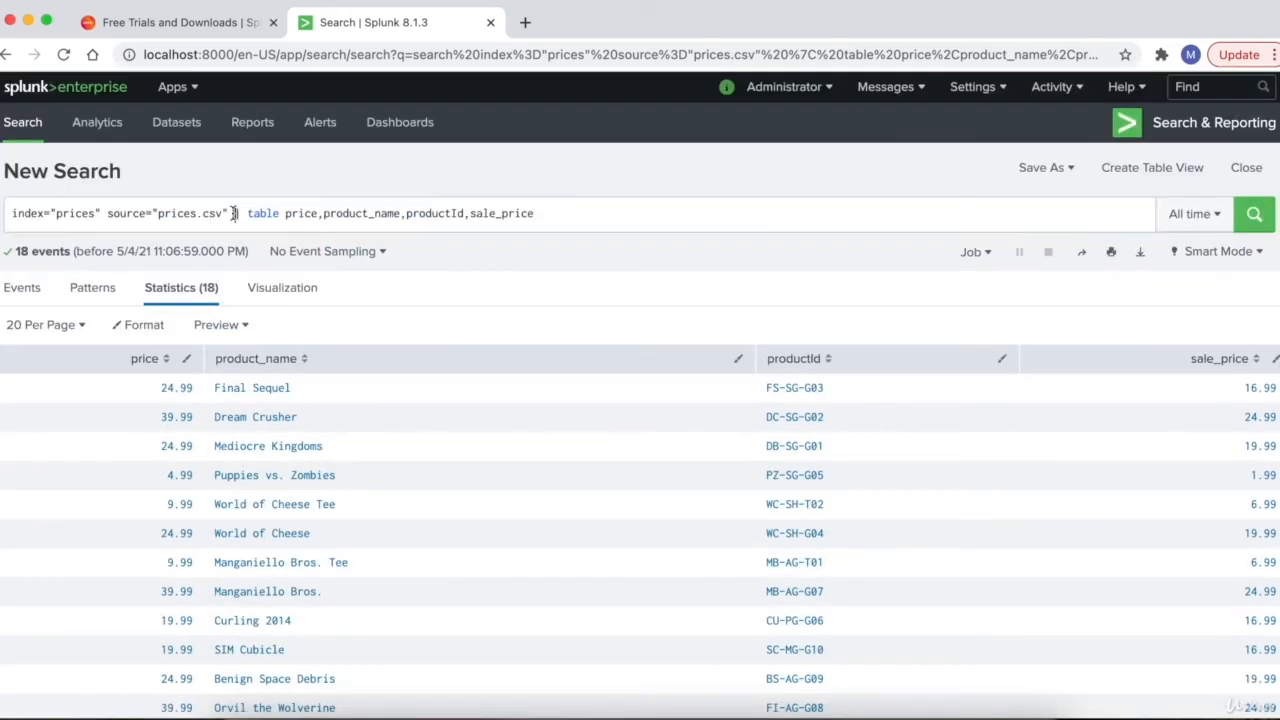
{"action": "left_click", "coordinate": [234, 213]}
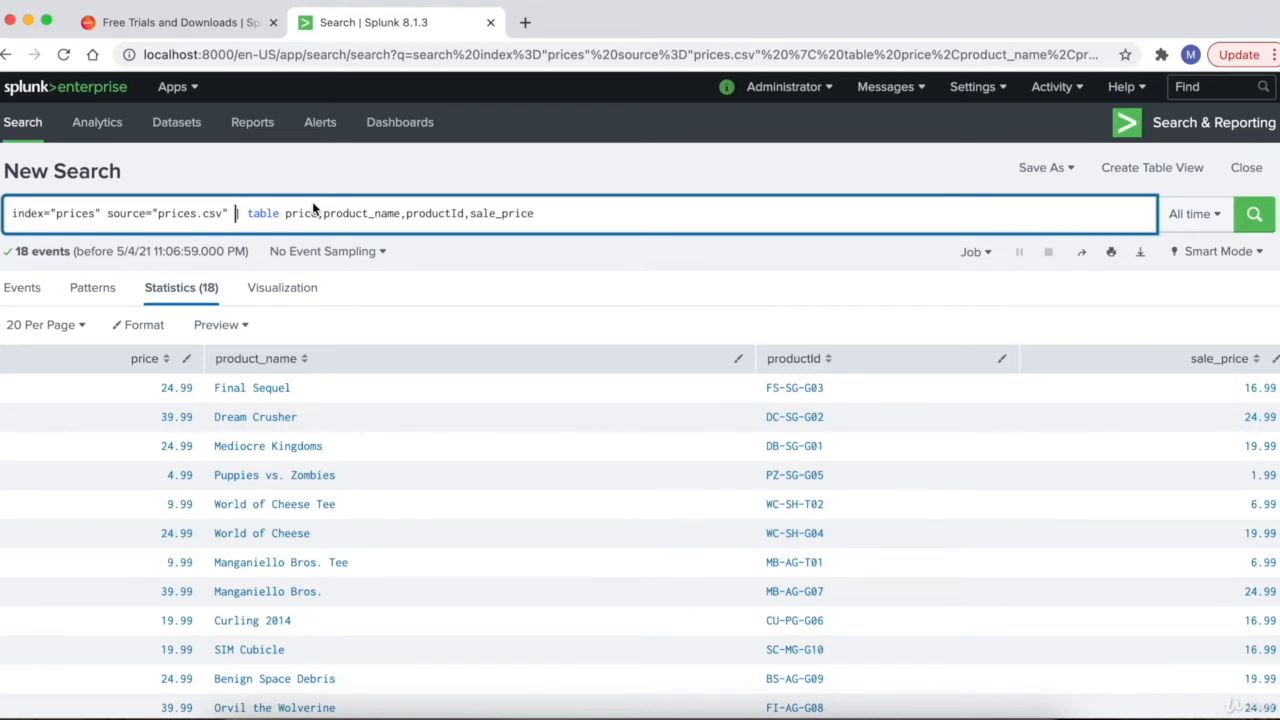
{"action": "key", "text": "shift+Return"}
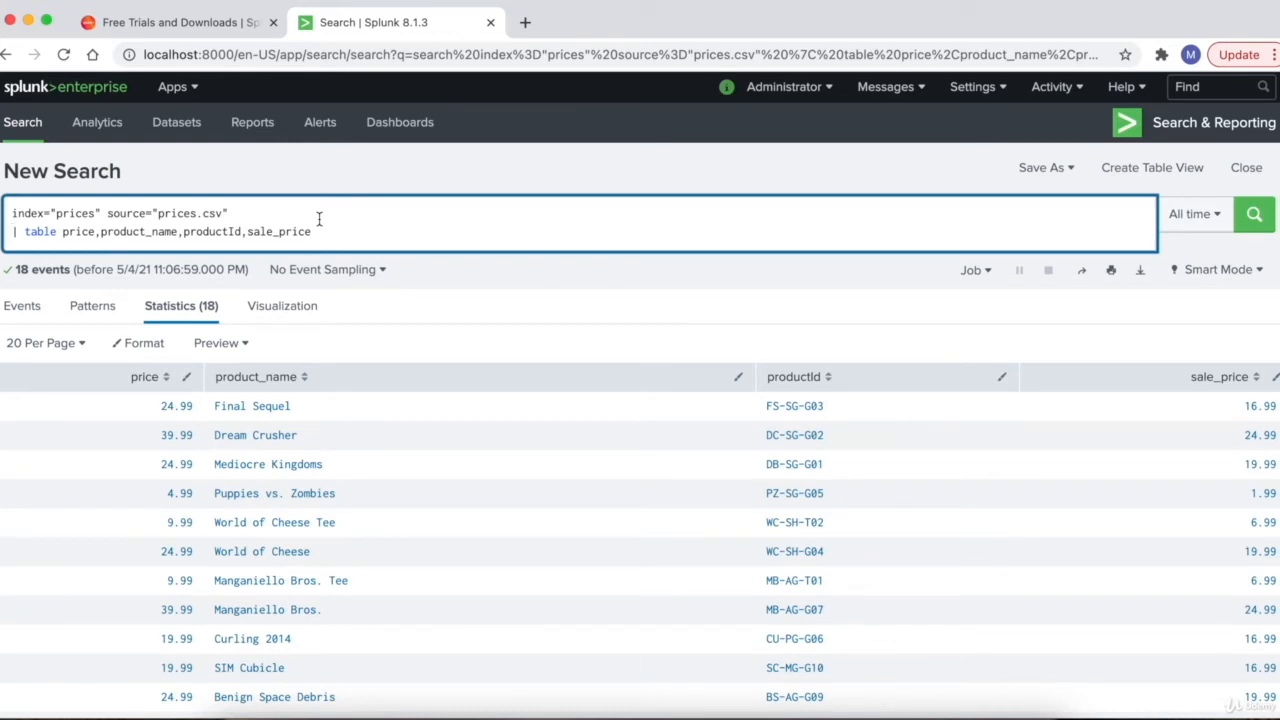
{"action": "key", "text": "Return"}
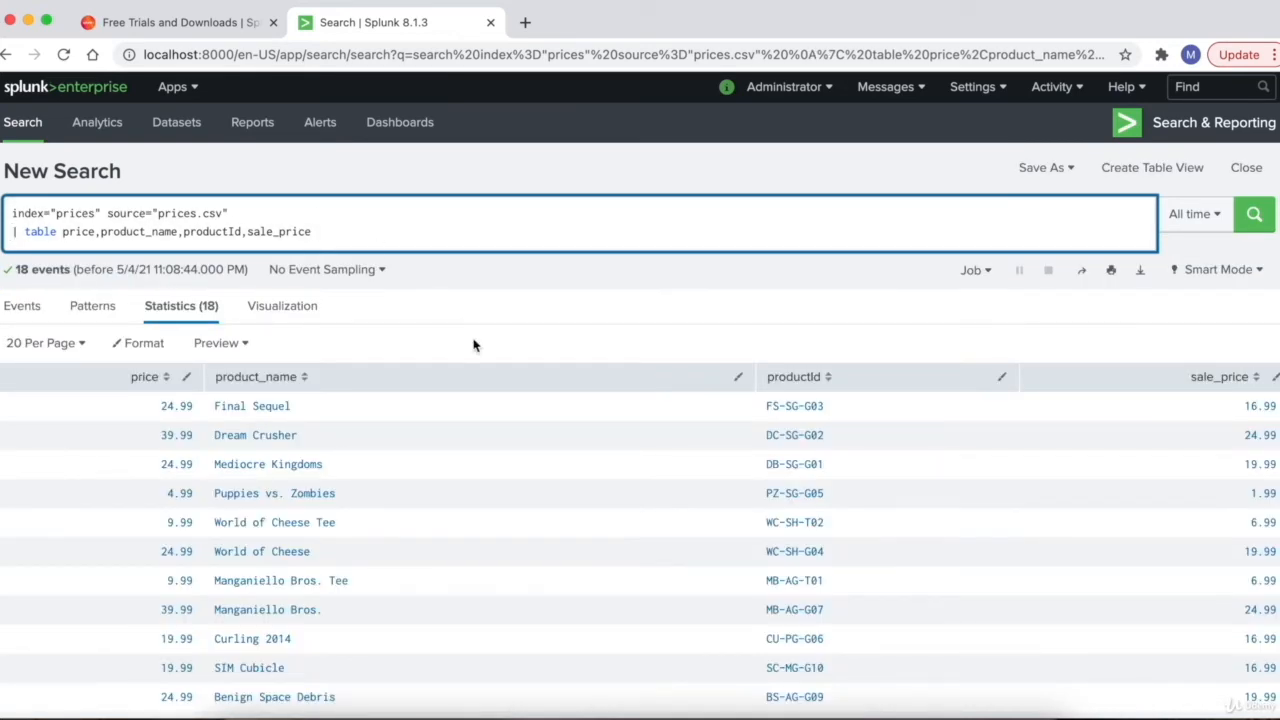
- Review the two-line query, selecting the word table on its second line
{"action": "scroll", "coordinate": [475, 346], "scroll_direction": "down", "scroll_amount": 1}
{"action": "scroll", "coordinate": [471, 346], "scroll_direction": "up", "scroll_amount": 1}
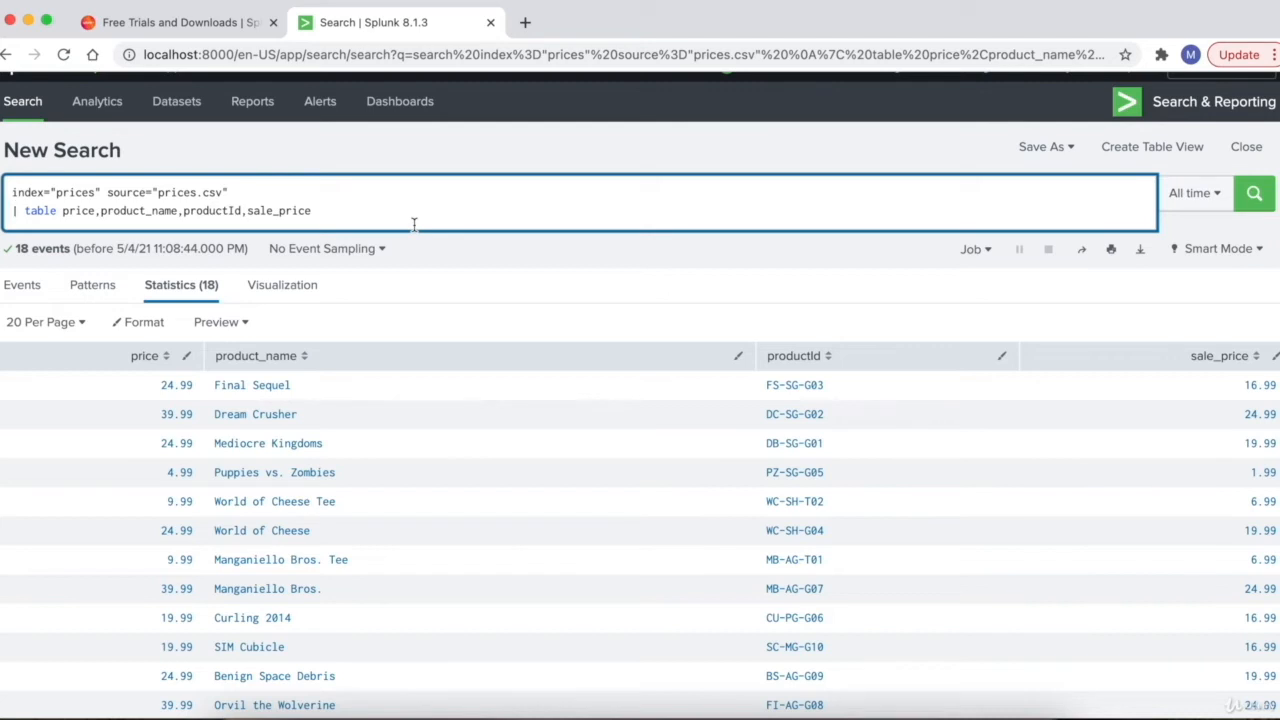
{"action": "double_click", "coordinate": [42, 211]}
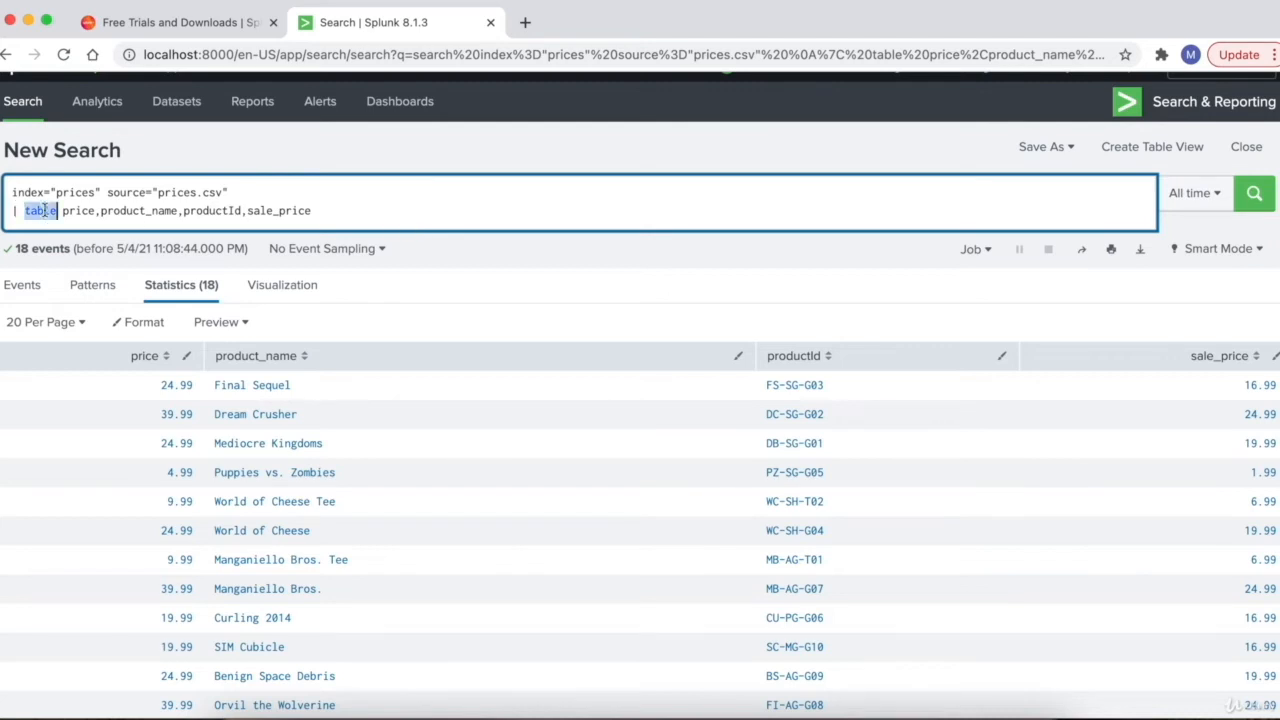
{"action": "left_click", "coordinate": [353, 207]}
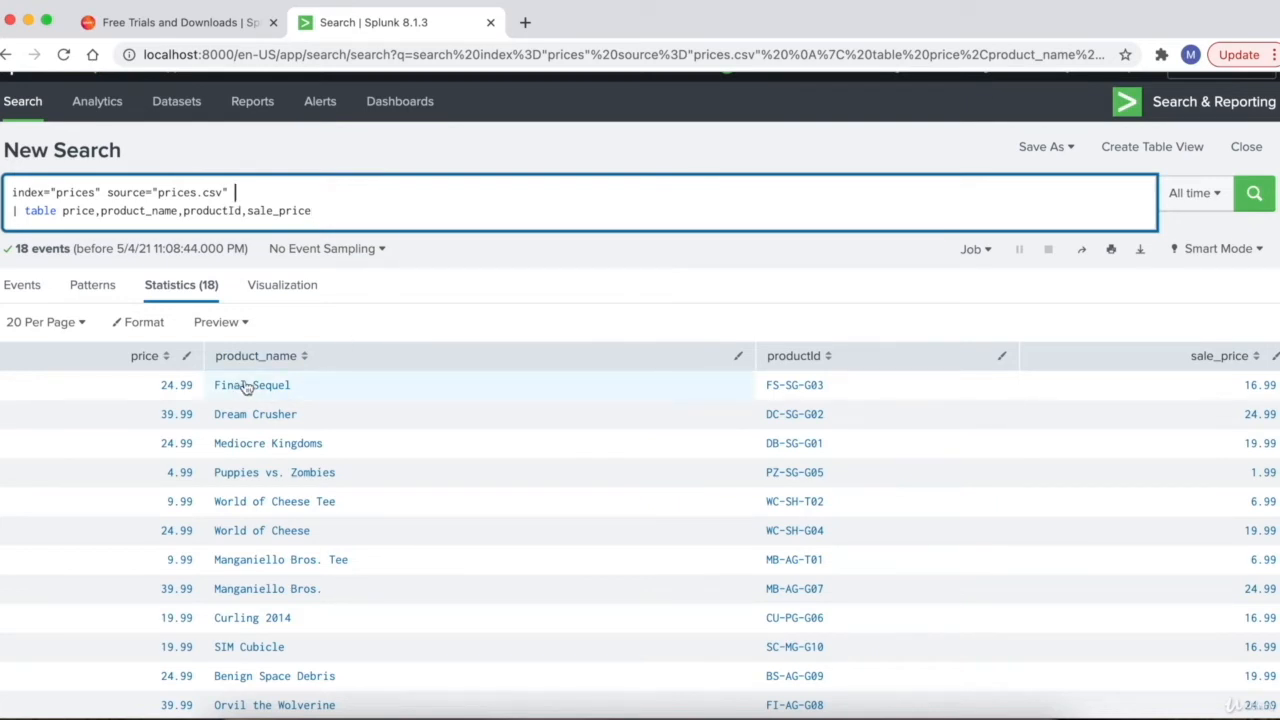
{"action": "scroll", "coordinate": [257, 415], "scroll_direction": "down", "scroll_amount": 1}
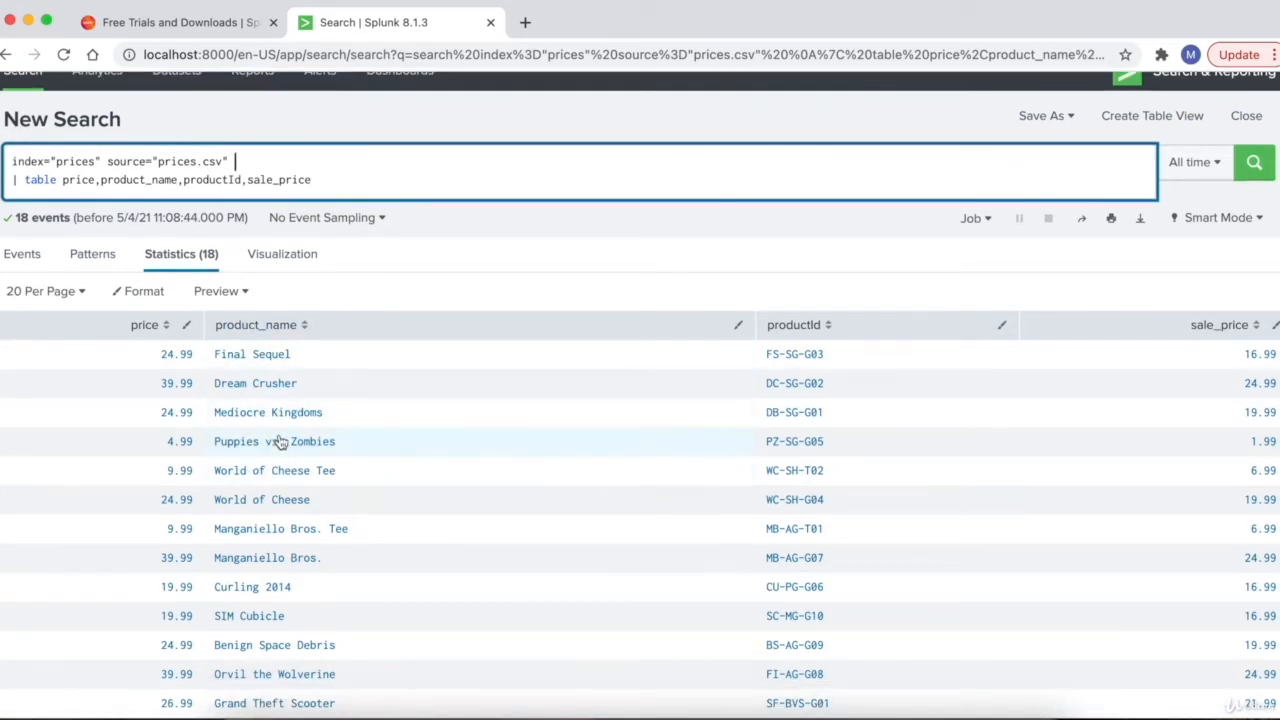
{"action": "scroll", "coordinate": [474, 262], "scroll_direction": "up", "scroll_amount": 2}
{"action": "scroll", "coordinate": [474, 262], "scroll_direction": "up", "scroll_amount": 1}
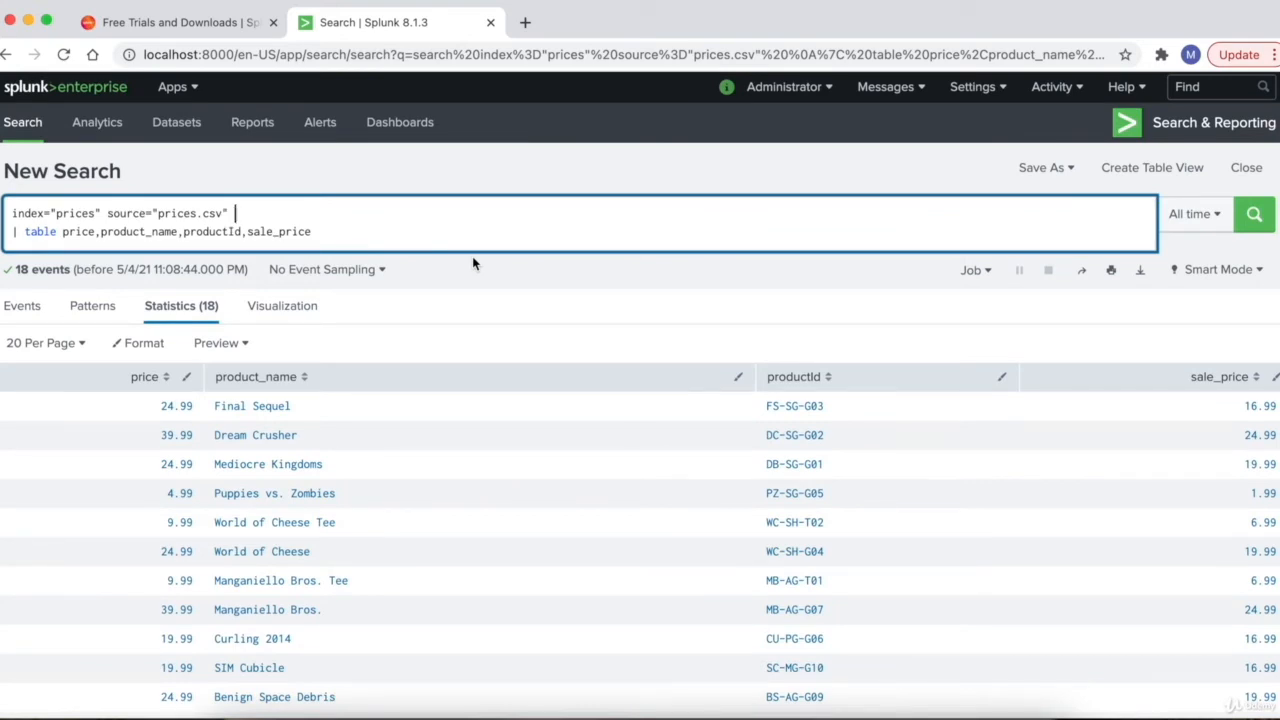
{"action": "scroll", "coordinate": [472, 256], "scroll_direction": "down", "scroll_amount": 1}
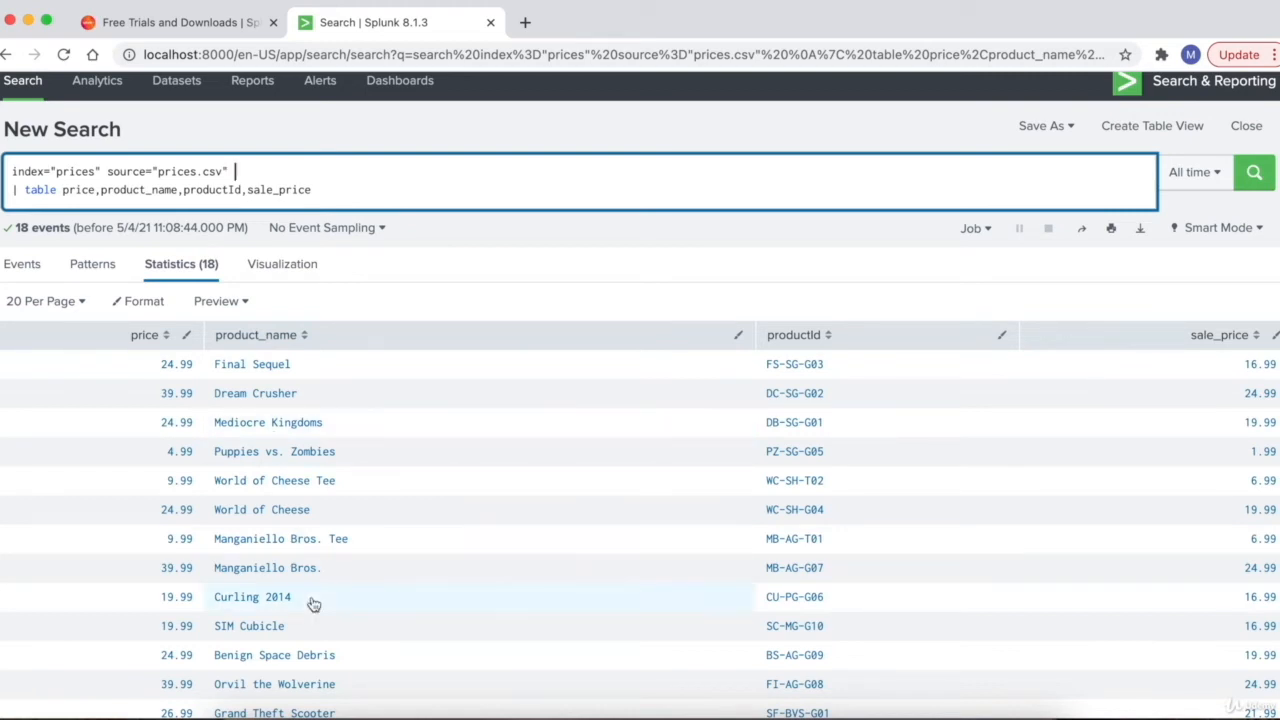
{"action": "scroll", "coordinate": [300, 608], "scroll_direction": "down", "scroll_amount": 1}
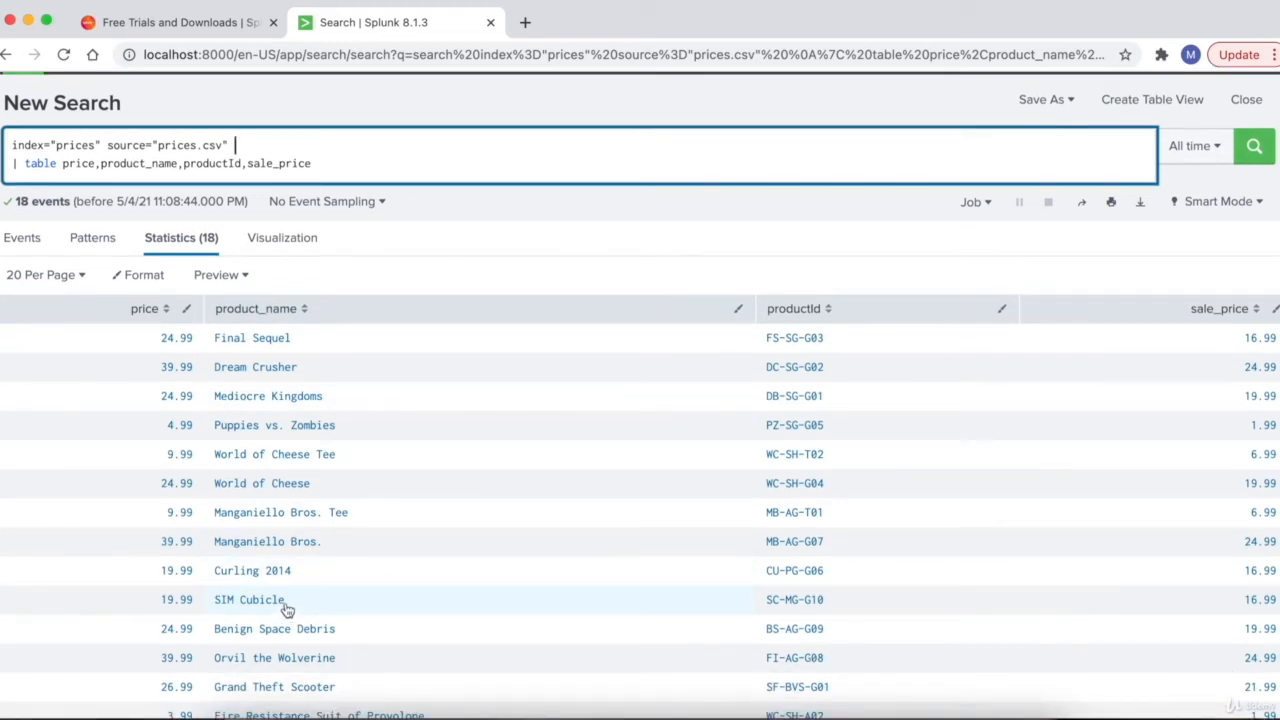
- Scroll through the table results, highlighting the SIM Cubicle product name
{"action": "left_click_drag", "start_coordinate": [286, 610], "coordinate": [216, 610]}
{"action": "key", "text": "super+c"}
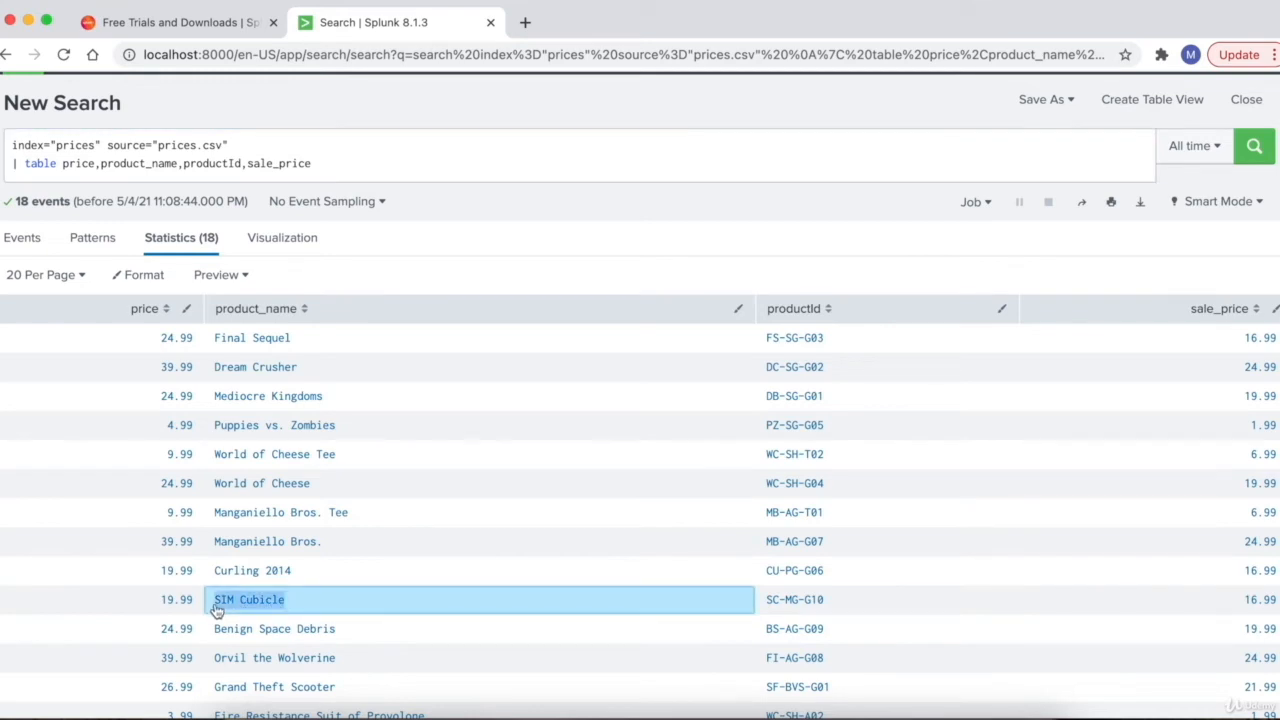
{"action": "scroll", "coordinate": [344, 602], "scroll_direction": "up", "scroll_amount": 3}
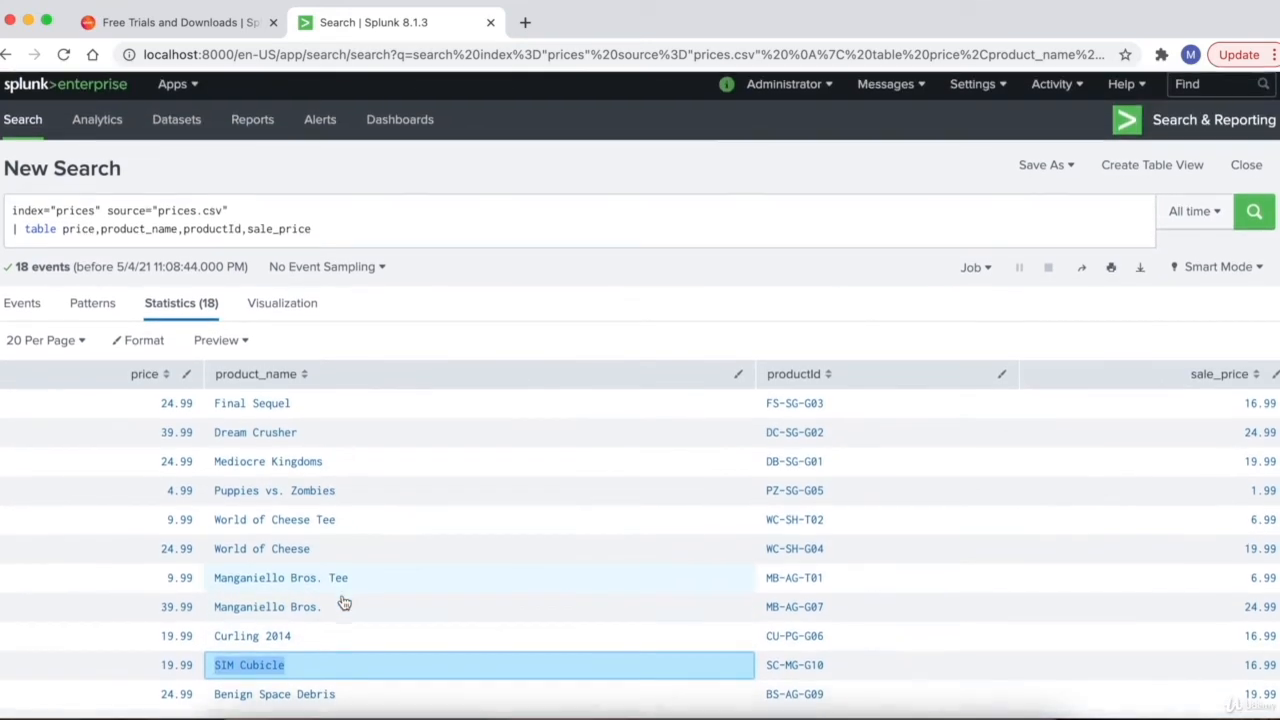
{"action": "scroll", "coordinate": [344, 602], "scroll_direction": "down", "scroll_amount": 1}
{"action": "scroll", "coordinate": [345, 603], "scroll_direction": "up", "scroll_amount": 1}
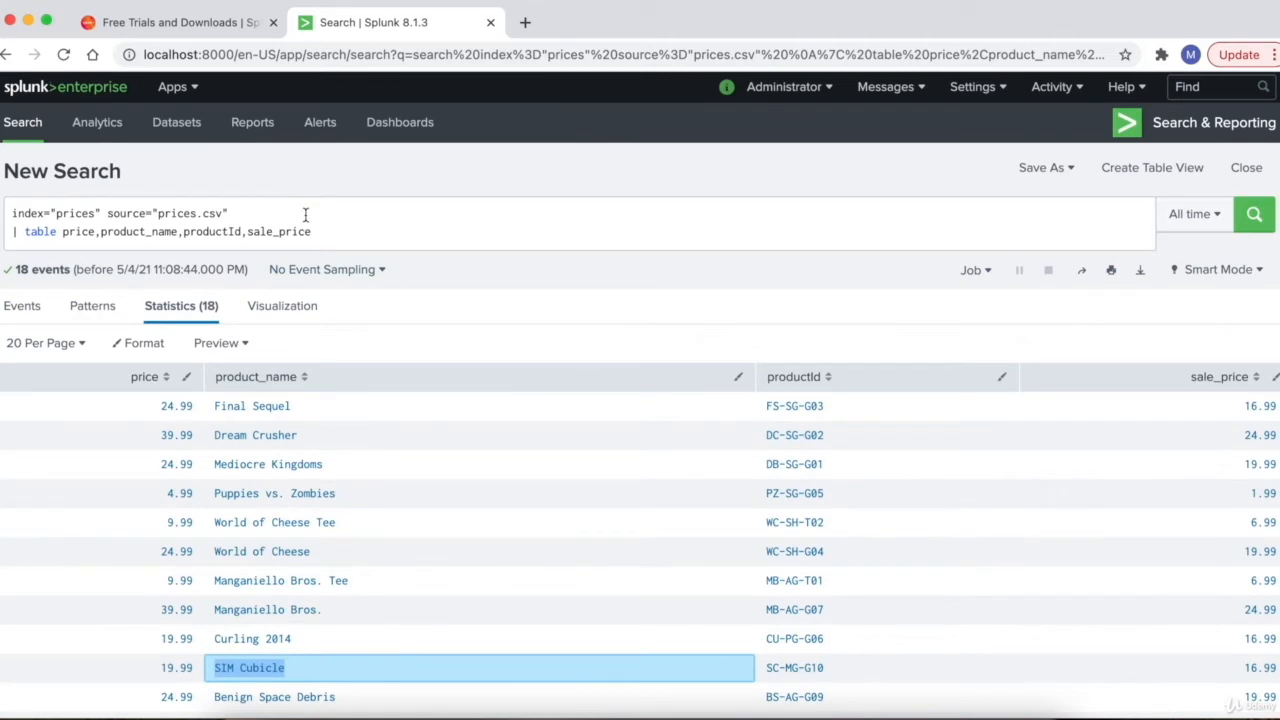
{"action": "left_click", "coordinate": [306, 215]}
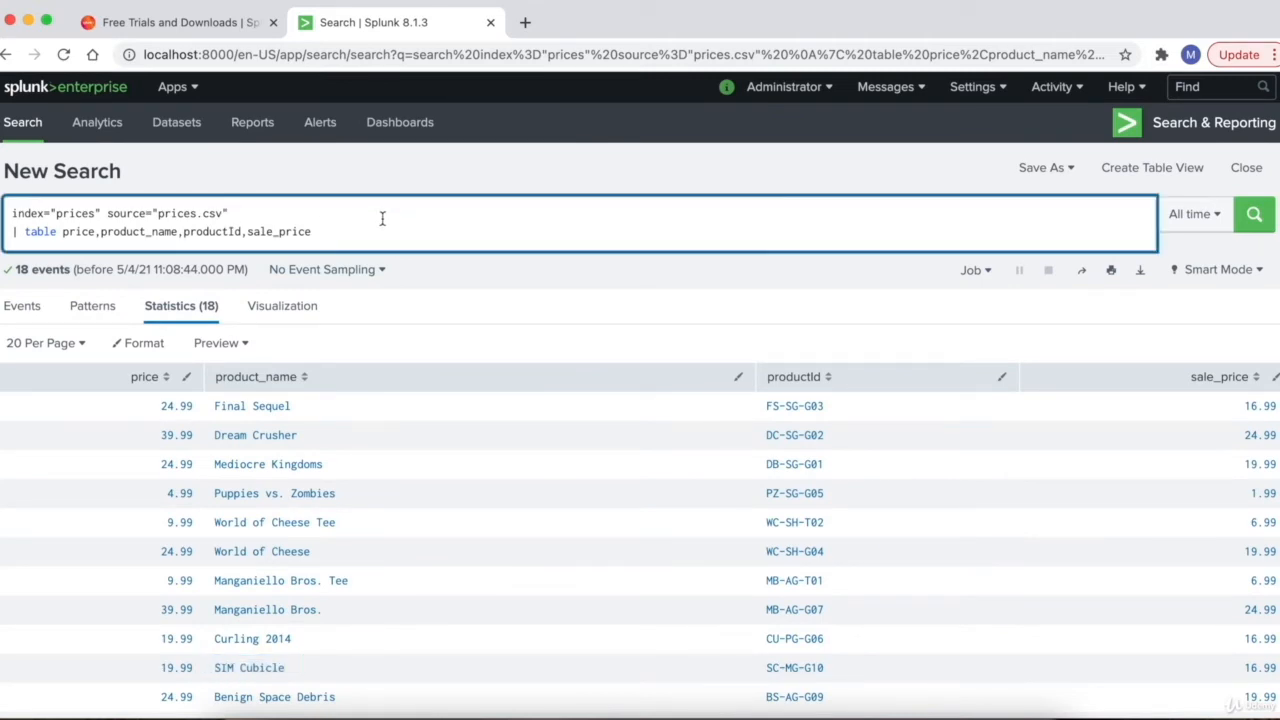
{"action": "scroll", "coordinate": [489, 289], "scroll_direction": "down", "scroll_amount": 1}
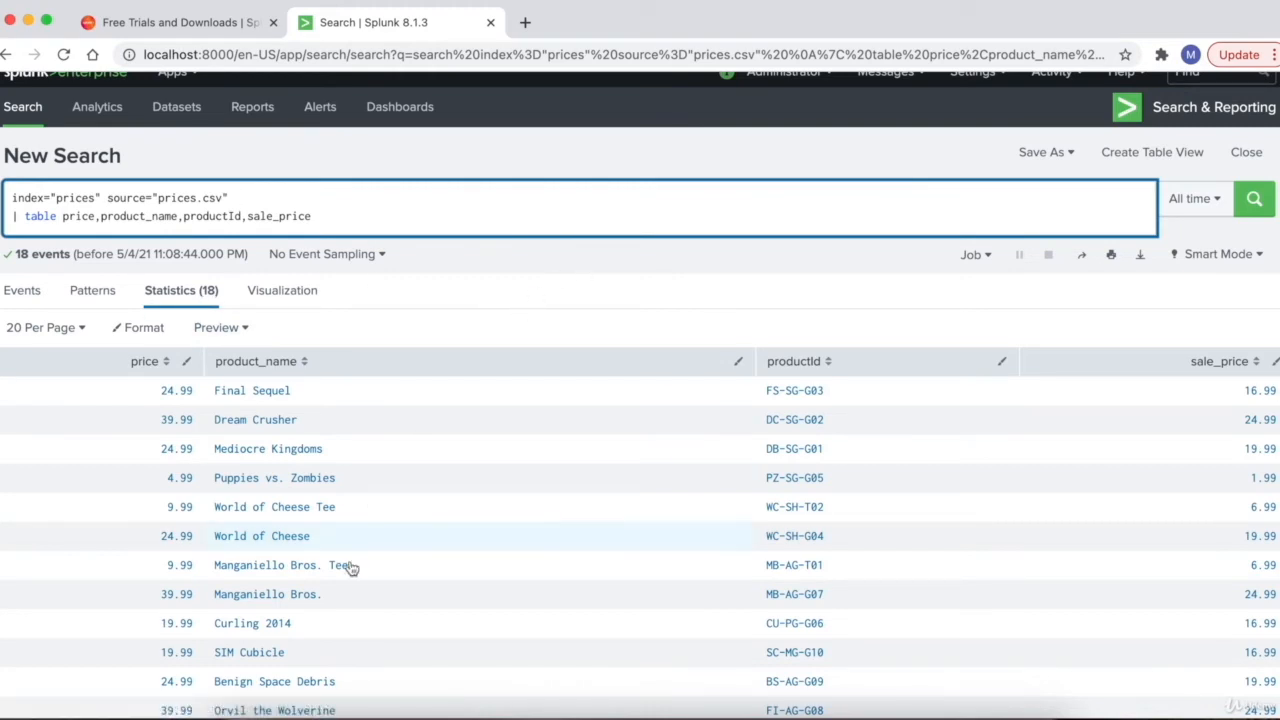
{"action": "scroll", "coordinate": [350, 572], "scroll_direction": "down", "scroll_amount": 1}
{"action": "scroll", "coordinate": [335, 619], "scroll_direction": "up", "scroll_amount": 1}
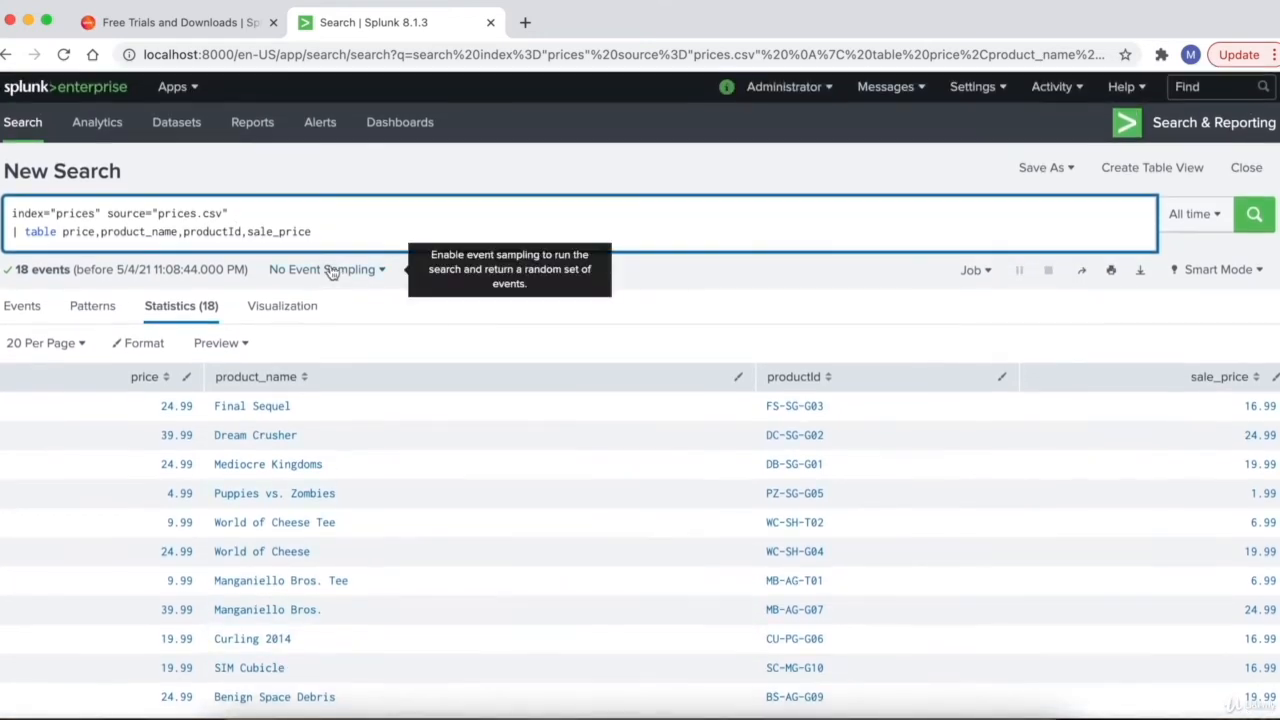
{"action": "left_click", "coordinate": [323, 208]}
{"action": "type", "text": "pro"}
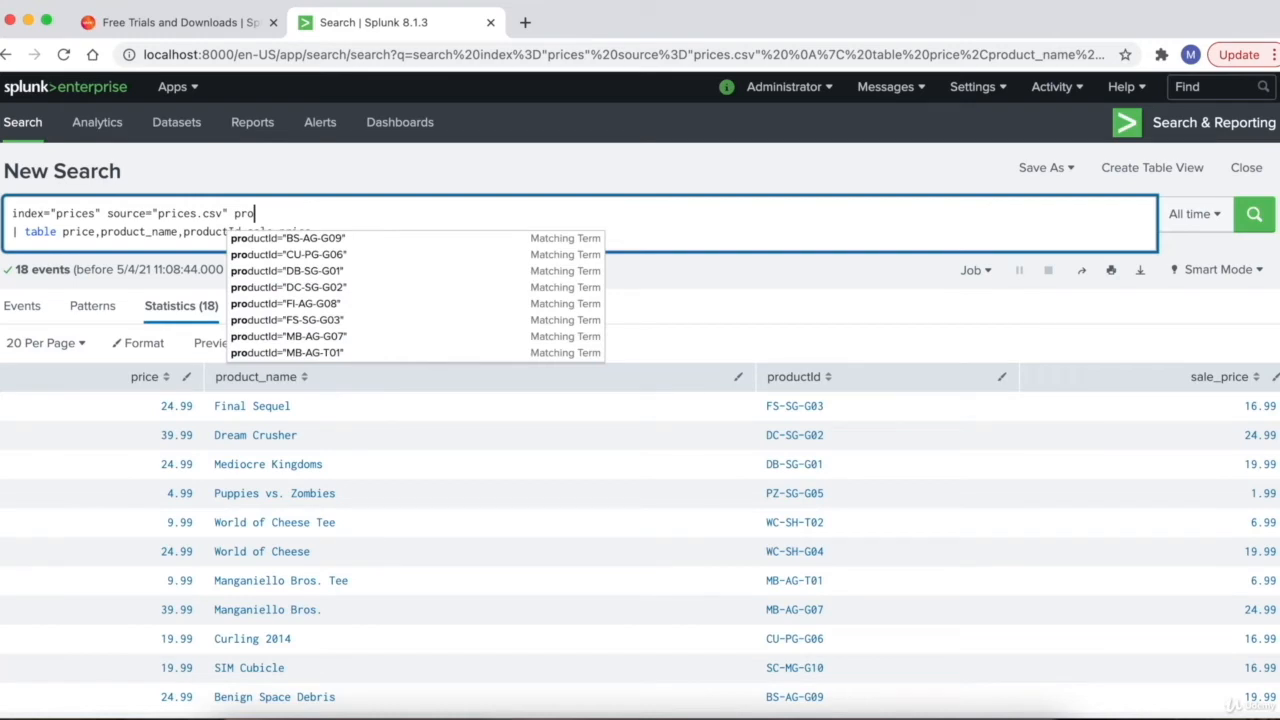
{"action": "type", "text": "duct_name"}
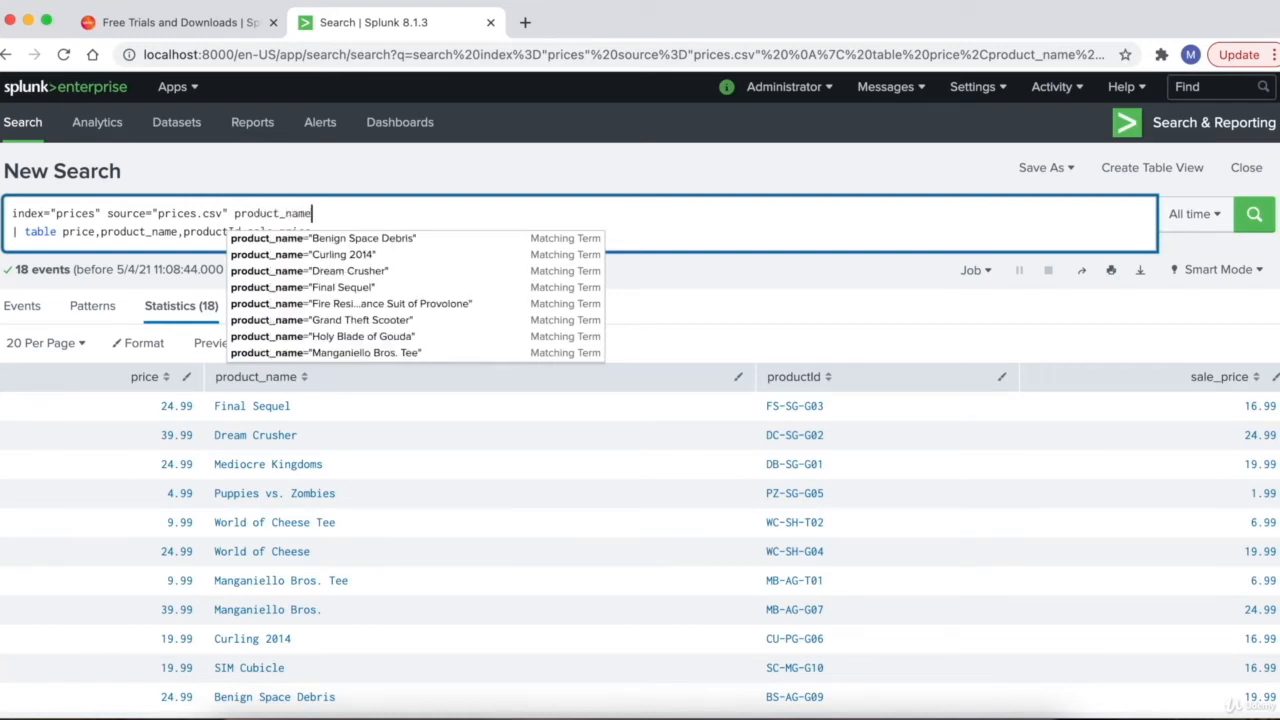
{"action": "type", "text": "=\"\""}
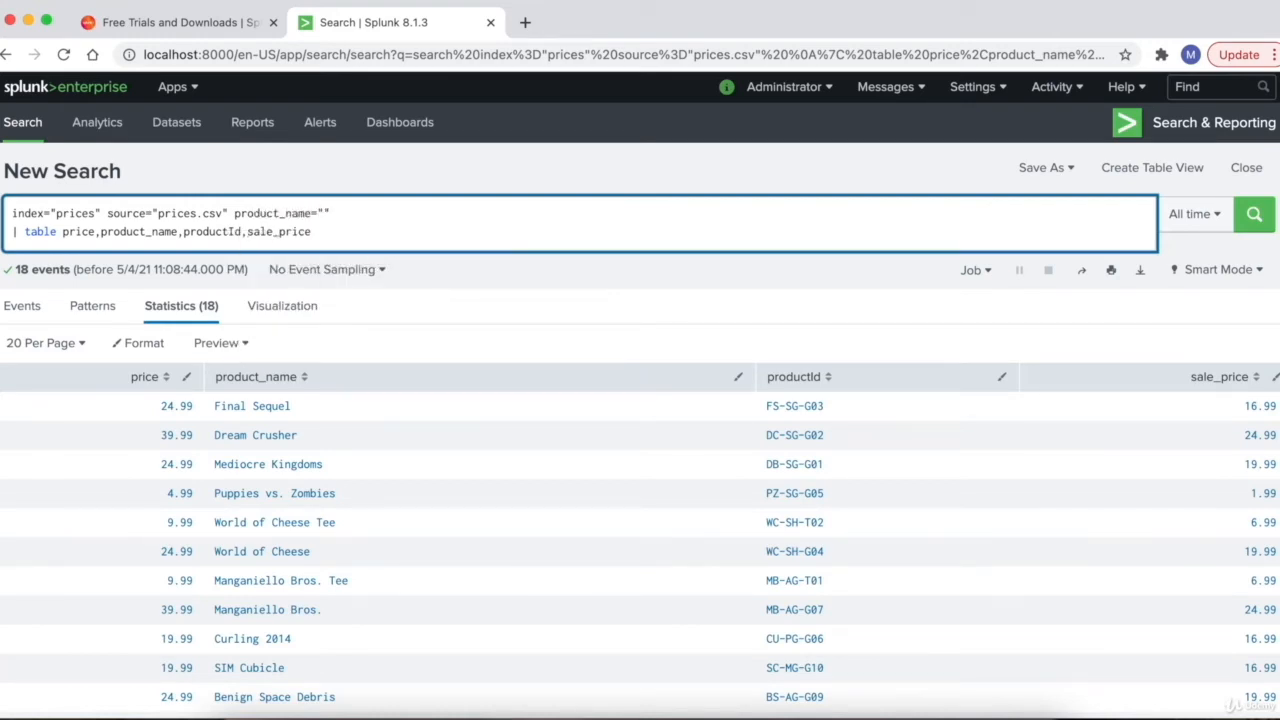
{"action": "key", "text": "super+v"}
{"action": "key", "text": "Return"}
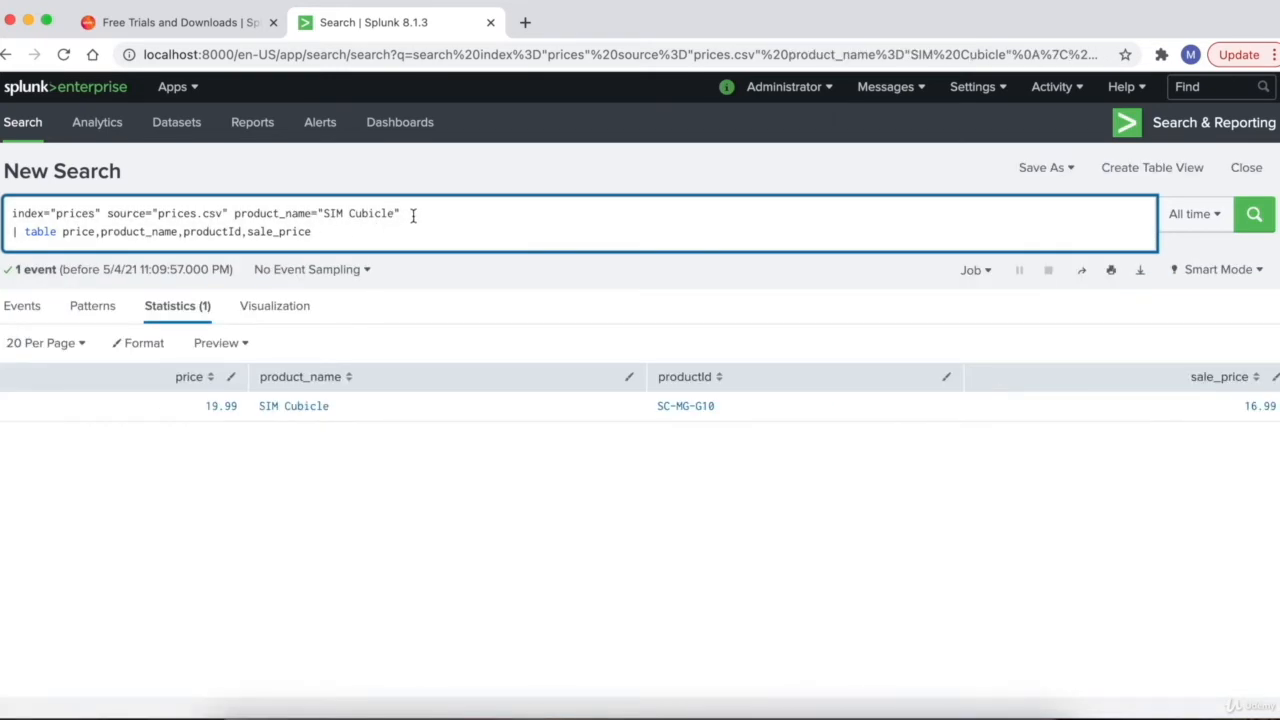
{"action": "left_click_drag", "start_coordinate": [416, 213], "coordinate": [8, 213]}
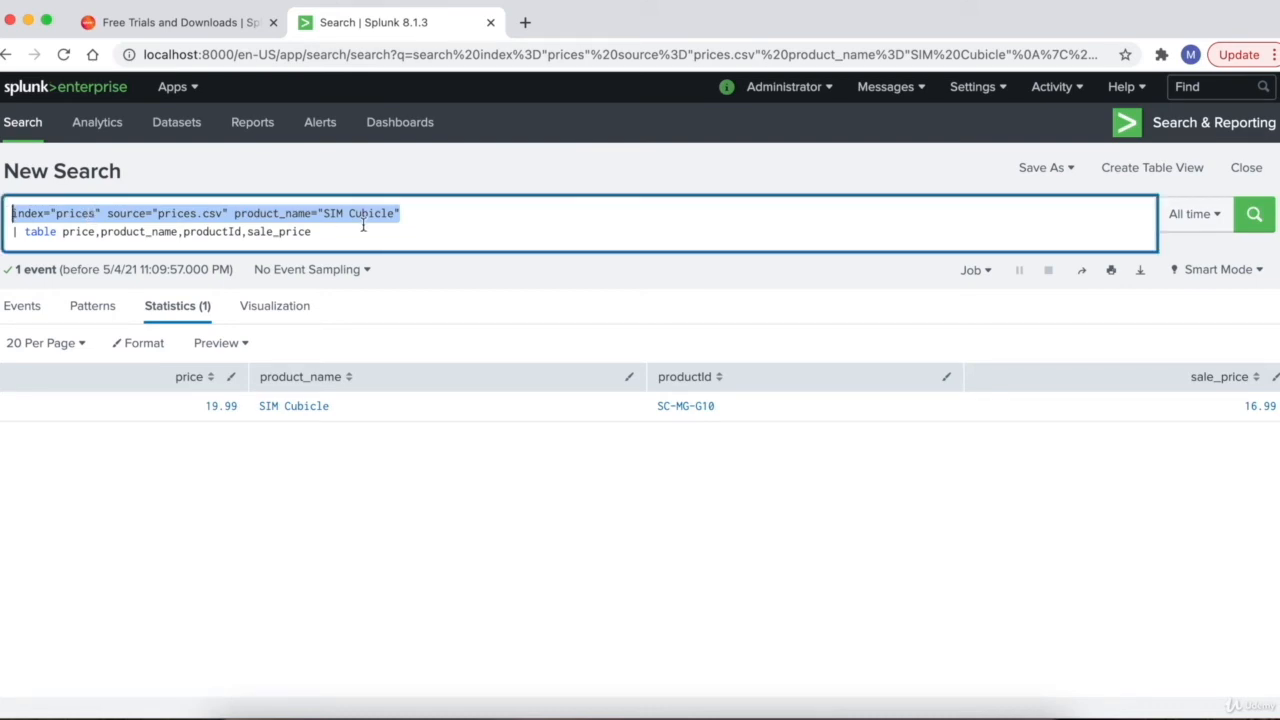
{"action": "left_click", "coordinate": [412, 211]}
{"action": "left_click_drag", "start_coordinate": [412, 211], "coordinate": [5, 215]}
{"action": "left_click", "coordinate": [409, 216]}
{"action": "left_click_drag", "start_coordinate": [409, 216], "coordinate": [2, 214]}
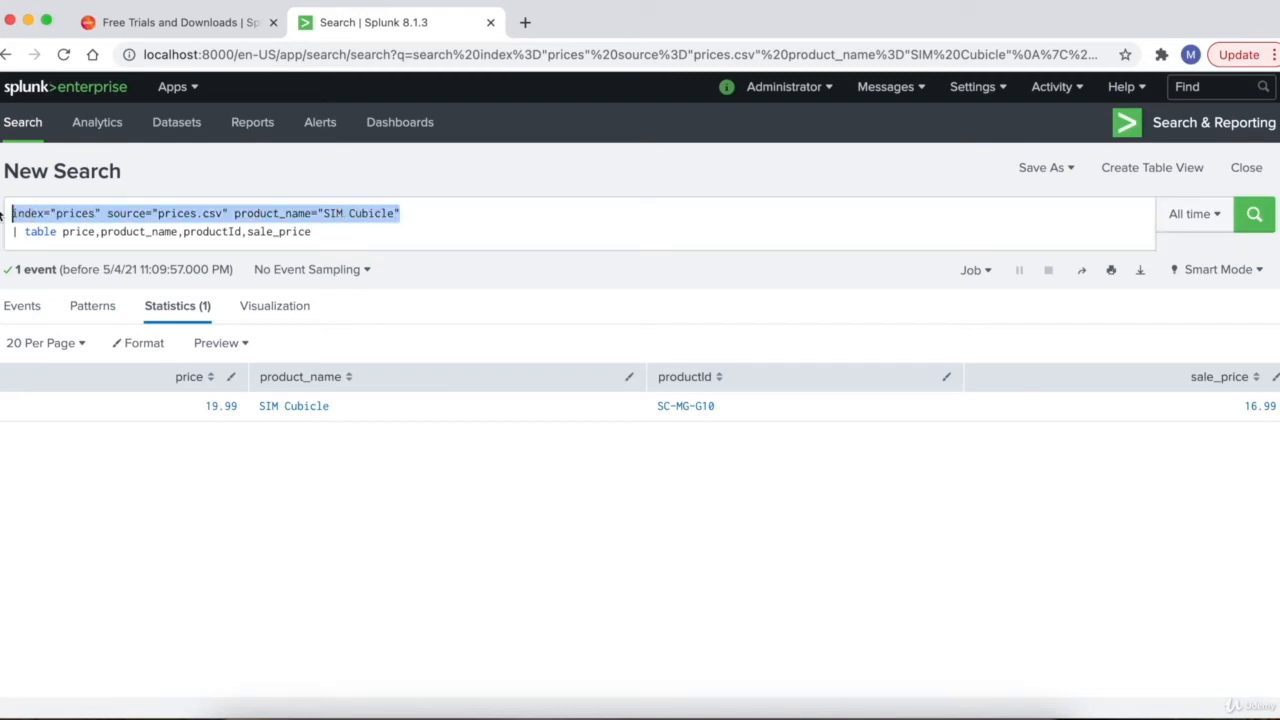
{"action": "left_click", "coordinate": [334, 231]}
{"action": "left_click_drag", "start_coordinate": [334, 231], "coordinate": [0, 239]}
{"action": "key", "text": "super+c"}
{"action": "left_click", "coordinate": [300, 232]}
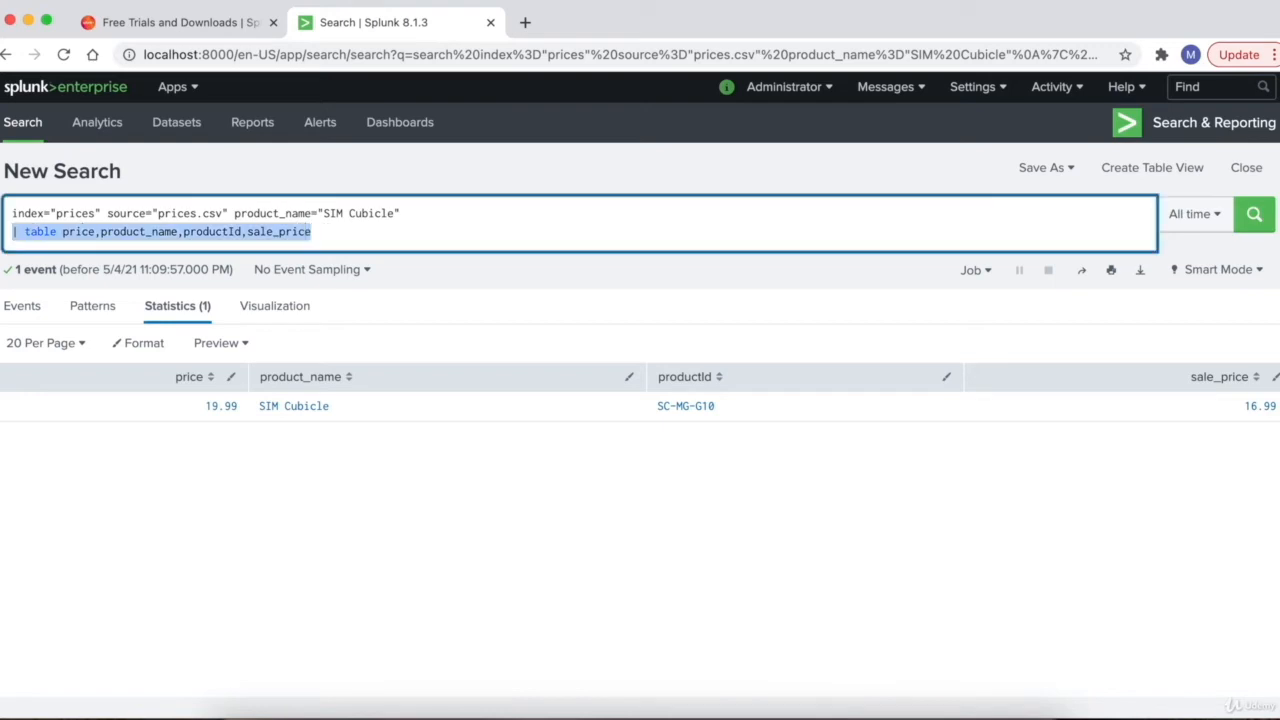
{"action": "key", "text": "BackSpace"}
{"action": "key", "text": "BackSpace"}
{"action": "key", "text": "Return"}
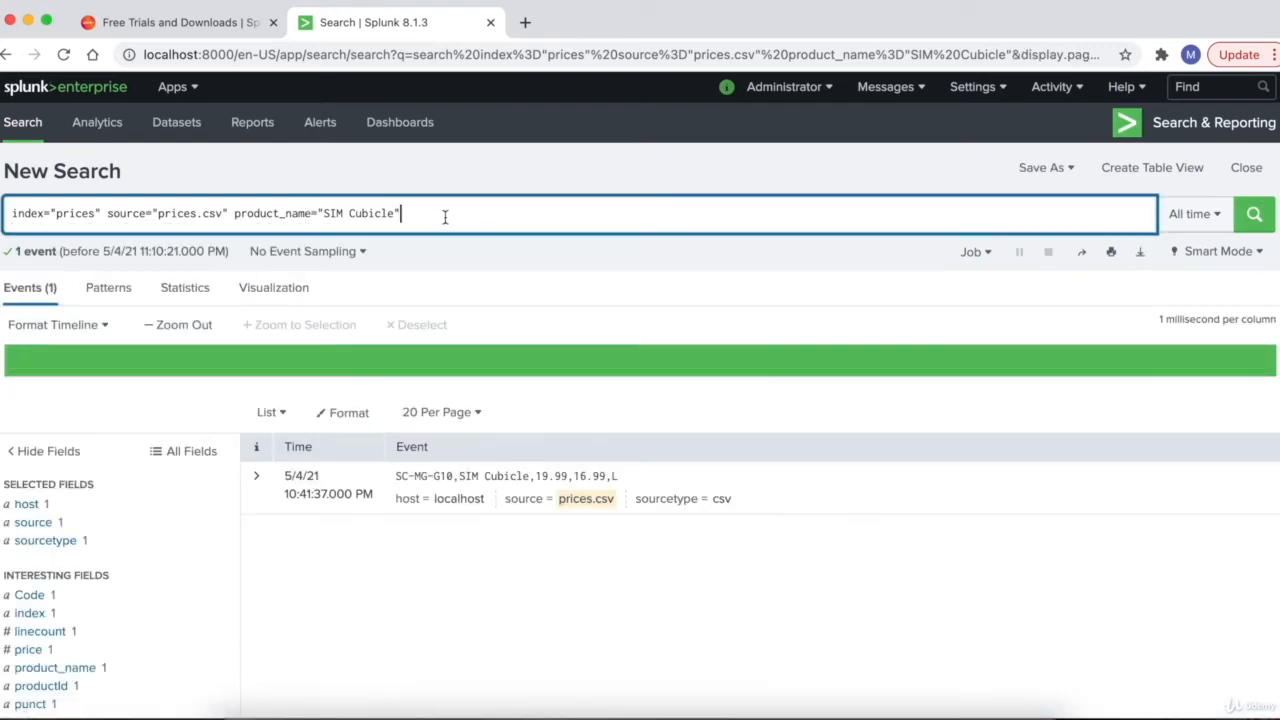
{"action": "key", "text": "shift+Return"}
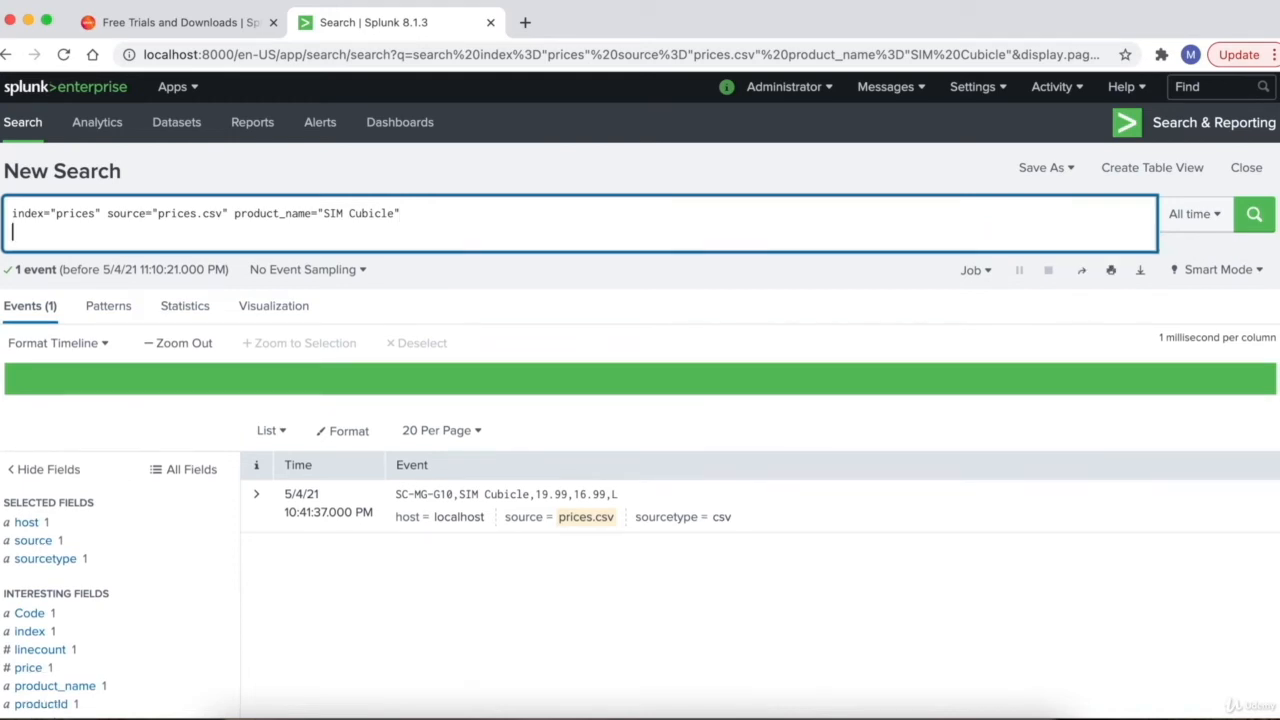
{"action": "key", "text": "super+v"}
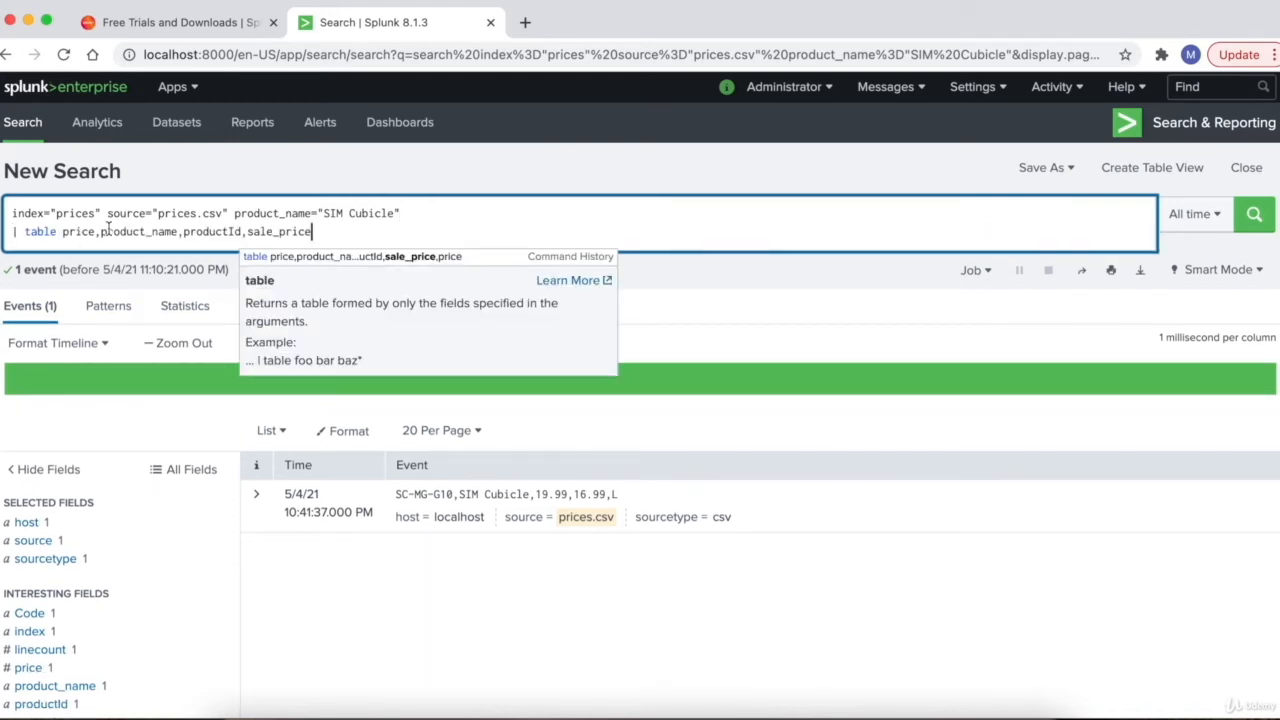
{"action": "key", "text": "Return"}
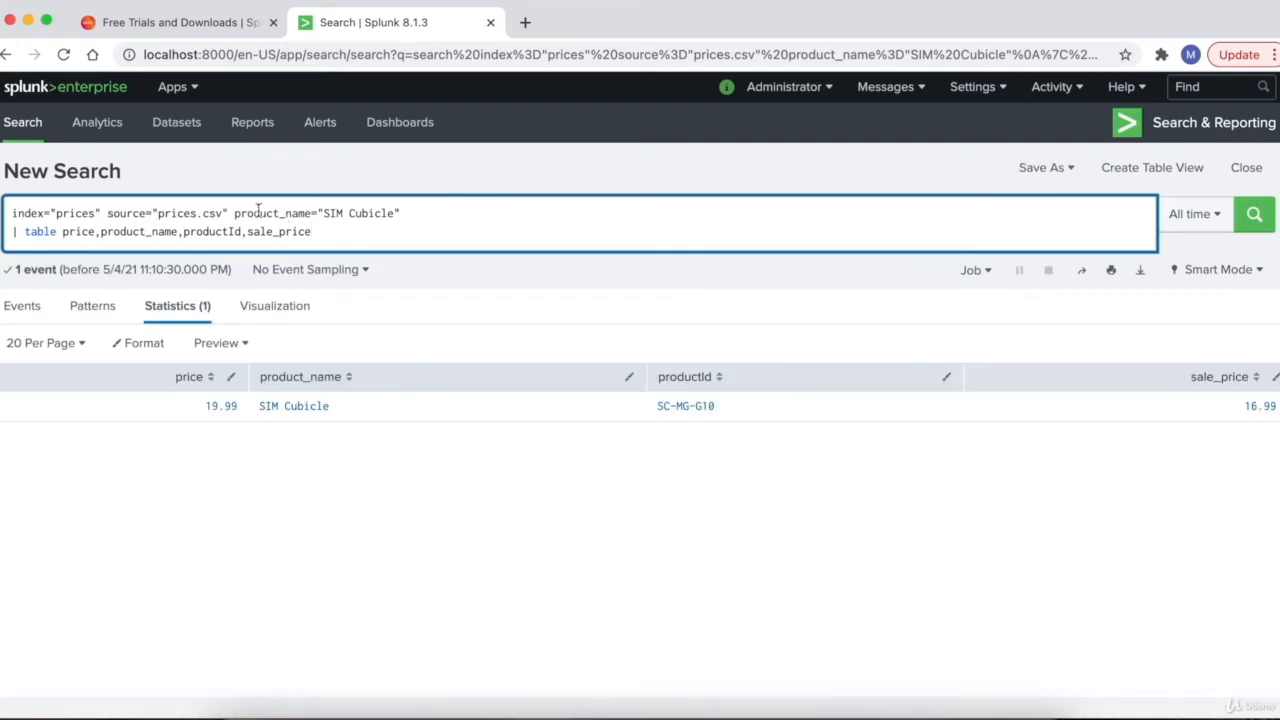
{"action": "left_click_drag", "start_coordinate": [234, 214], "coordinate": [406, 216]}
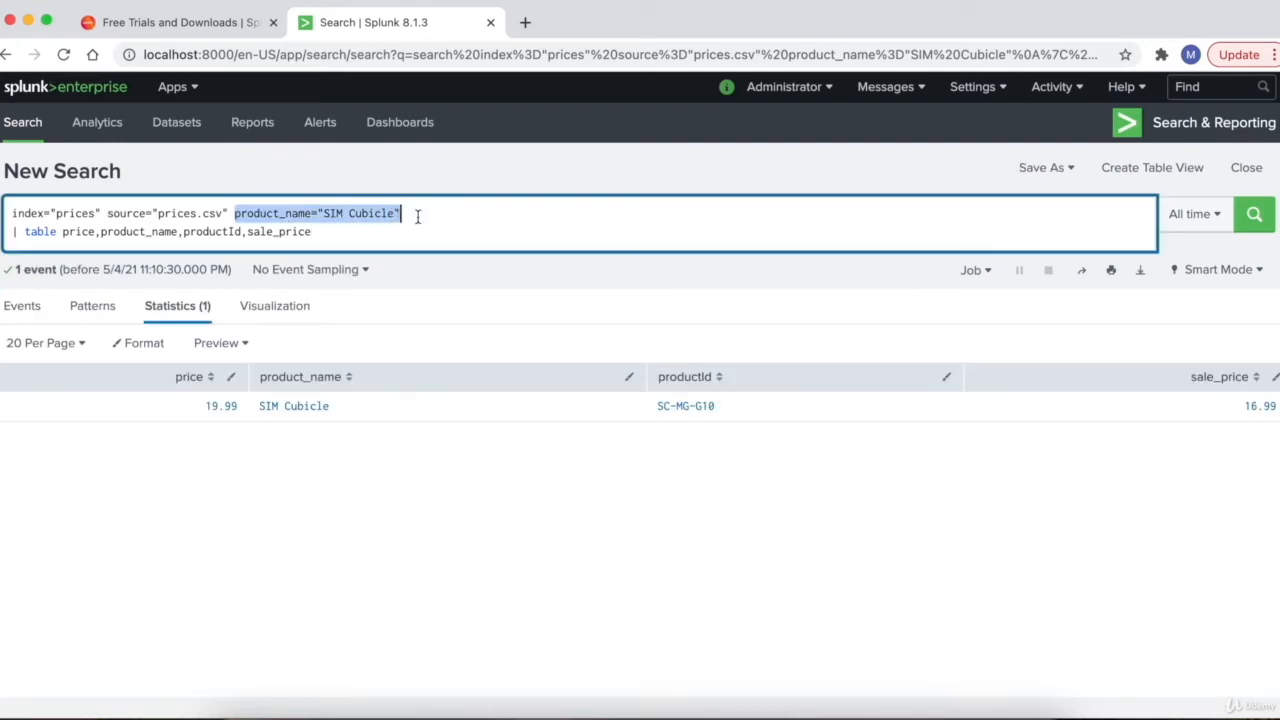
{"action": "key", "text": "BackSpace"}
{"action": "key", "text": "Return"}
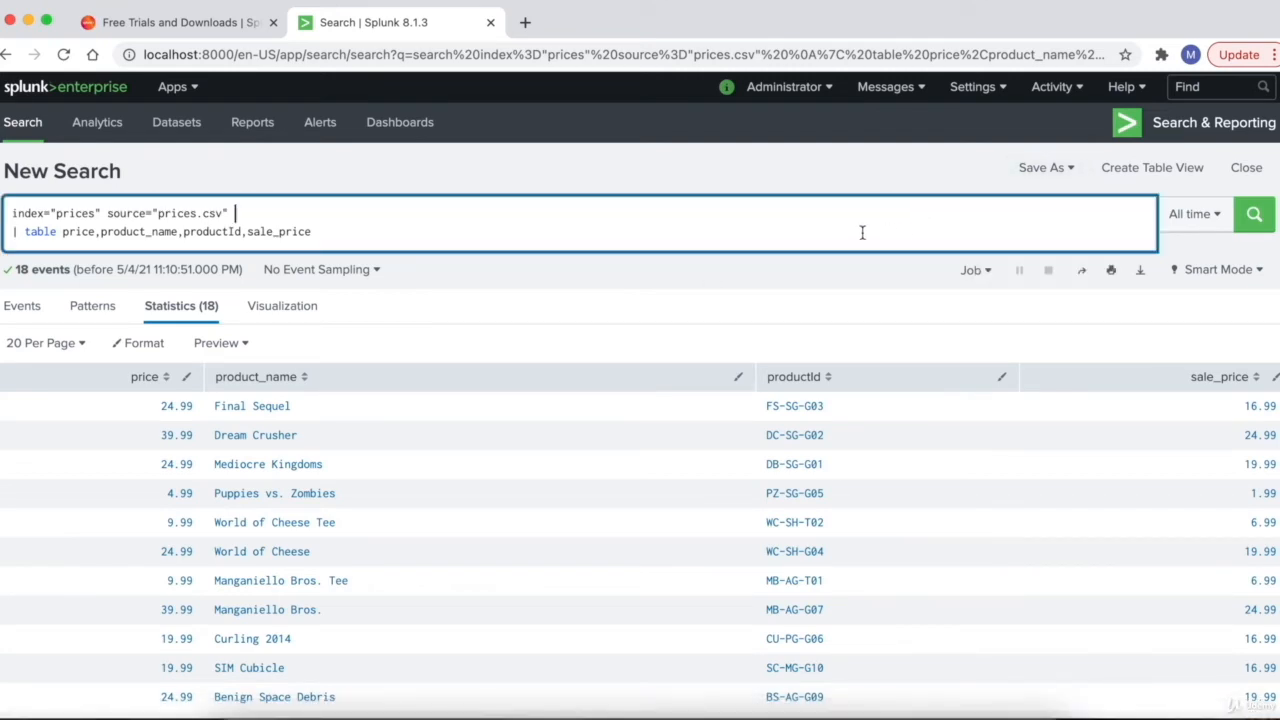
- Open the Save As menu for the four-field prices table search
{"action": "left_click", "coordinate": [1055, 168]}
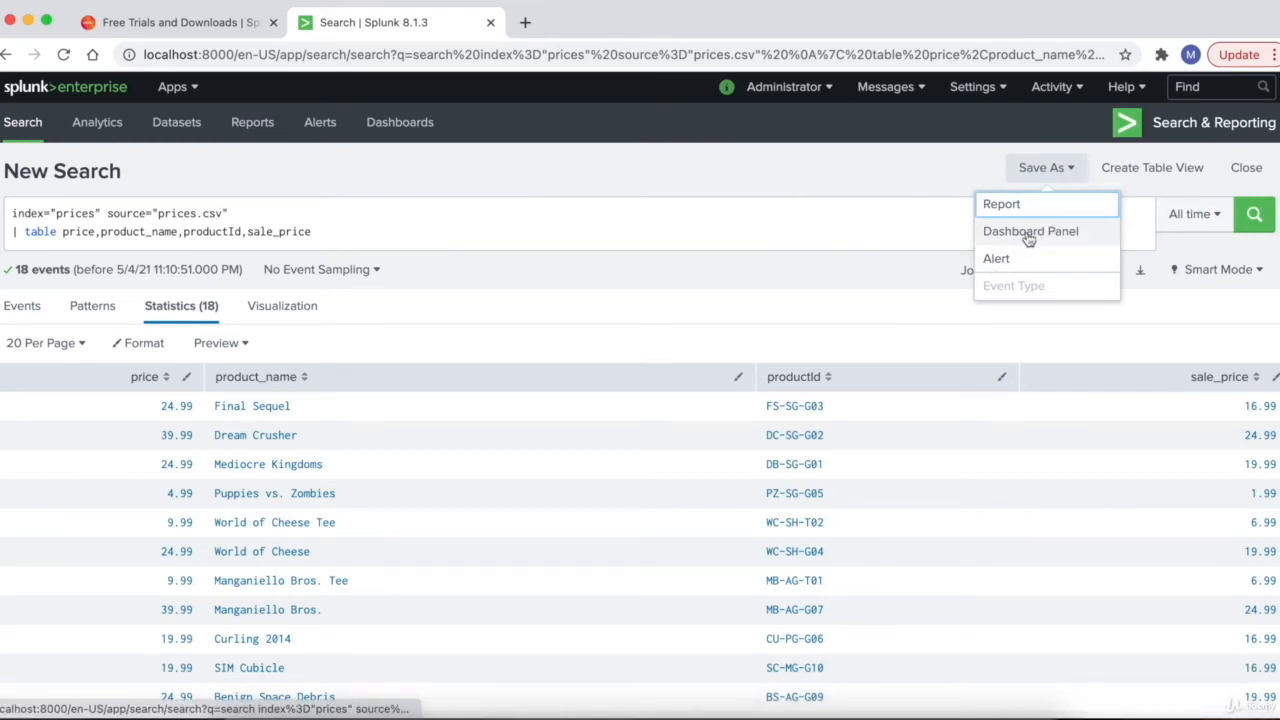
- Save the search as panel 'List of Products In Table' on a new 'Prices' dashboard
{"action": "left_click", "coordinate": [1028, 234]}
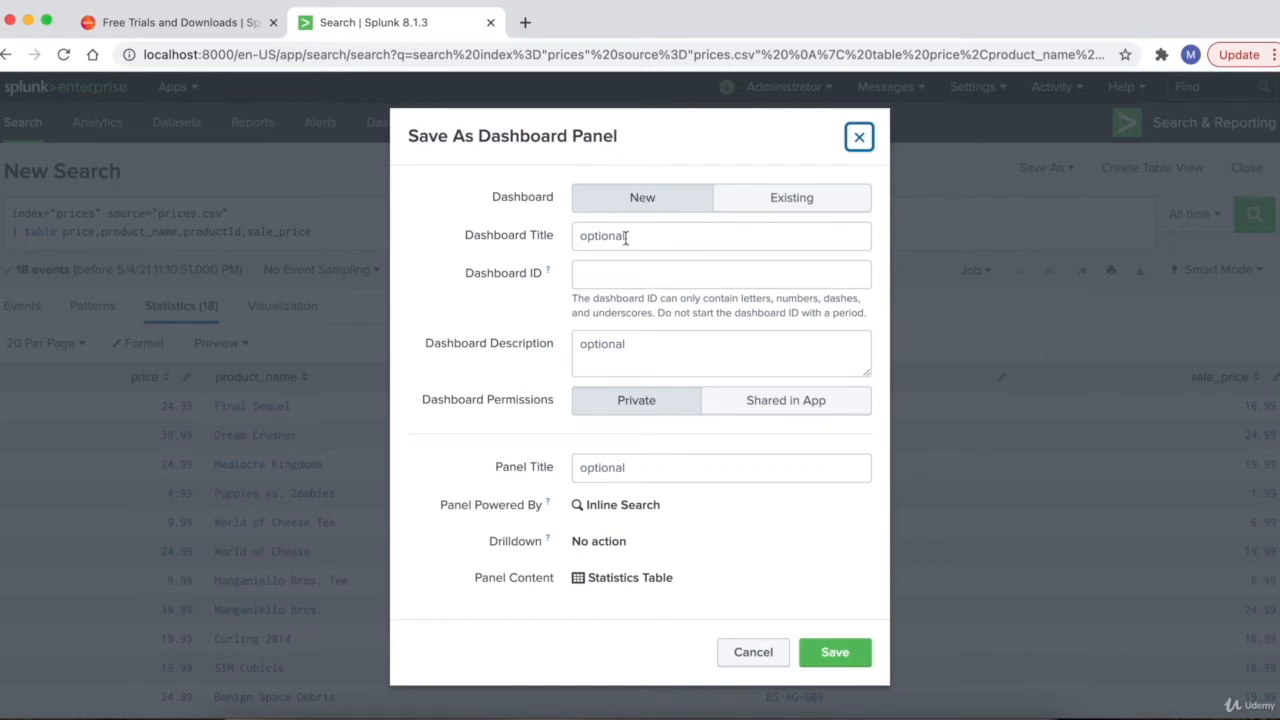
{"action": "left_click", "coordinate": [623, 236]}
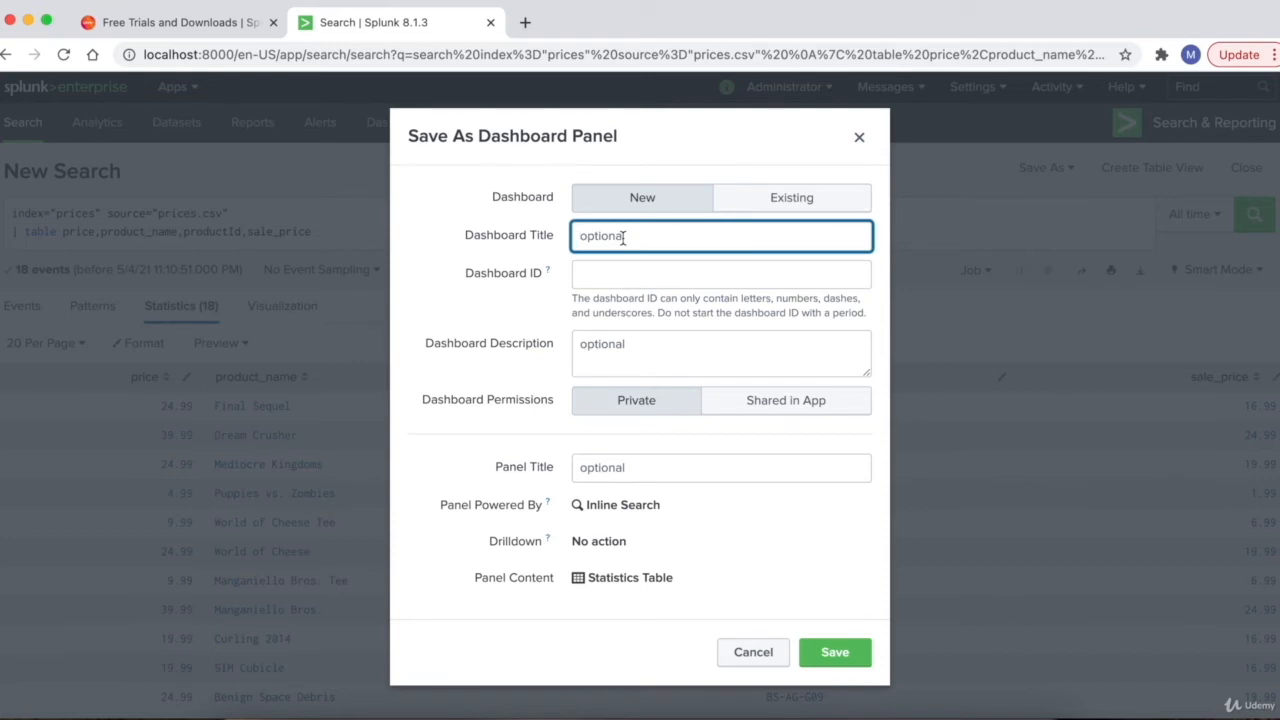
{"action": "type", "text": "Prices"}
{"action": "key", "text": "Tab"}
{"action": "key", "text": "Tab"}
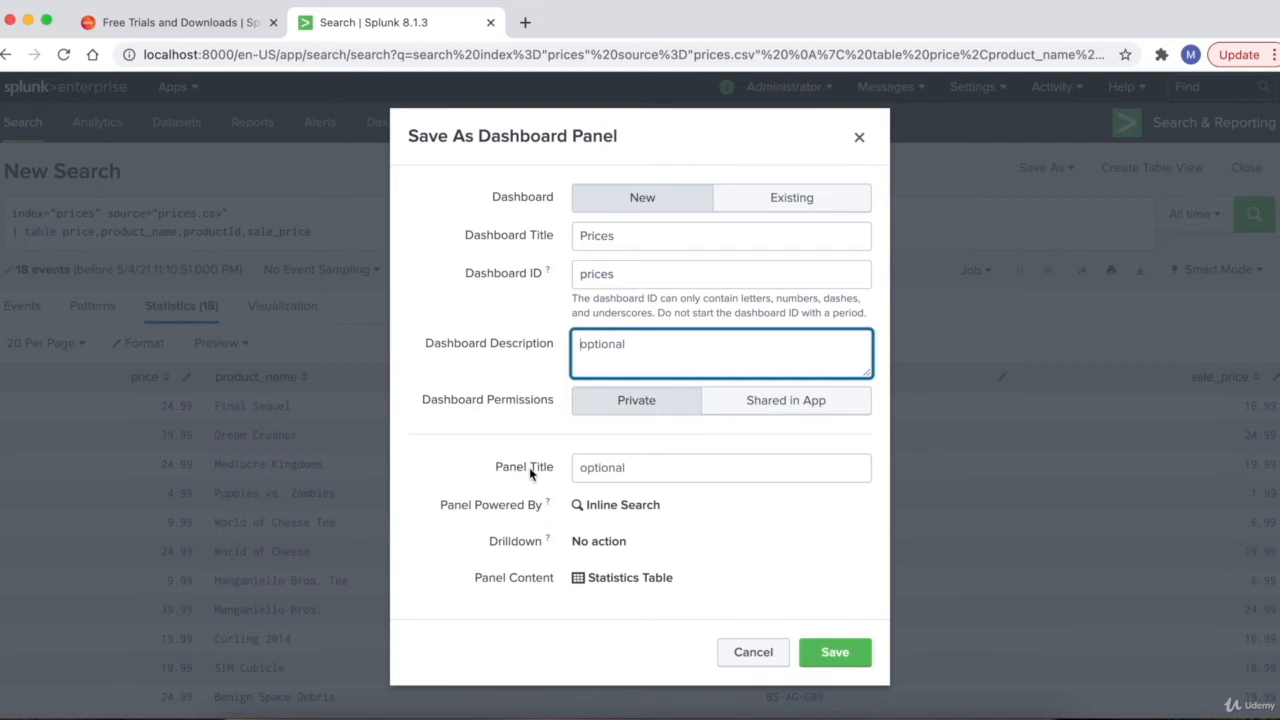
{"action": "left_click", "coordinate": [626, 464]}
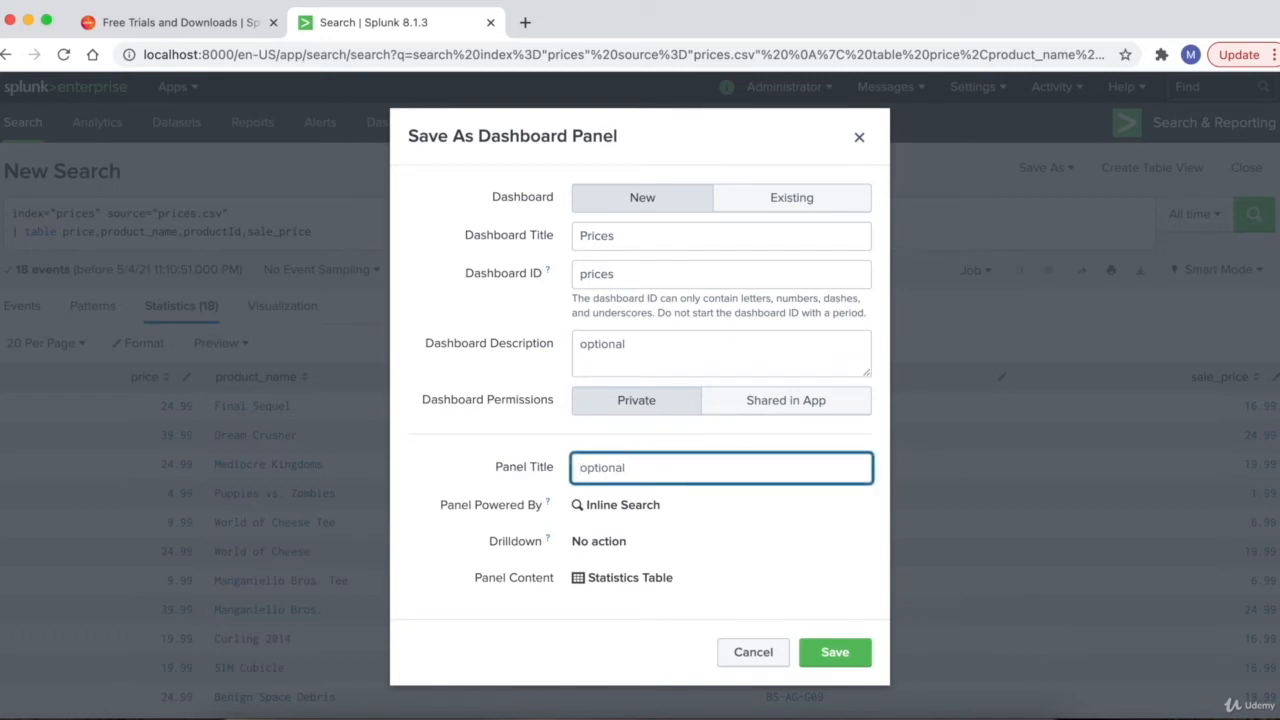
{"action": "type", "text": "List of Products"}
{"action": "type", "text": "In Table"}
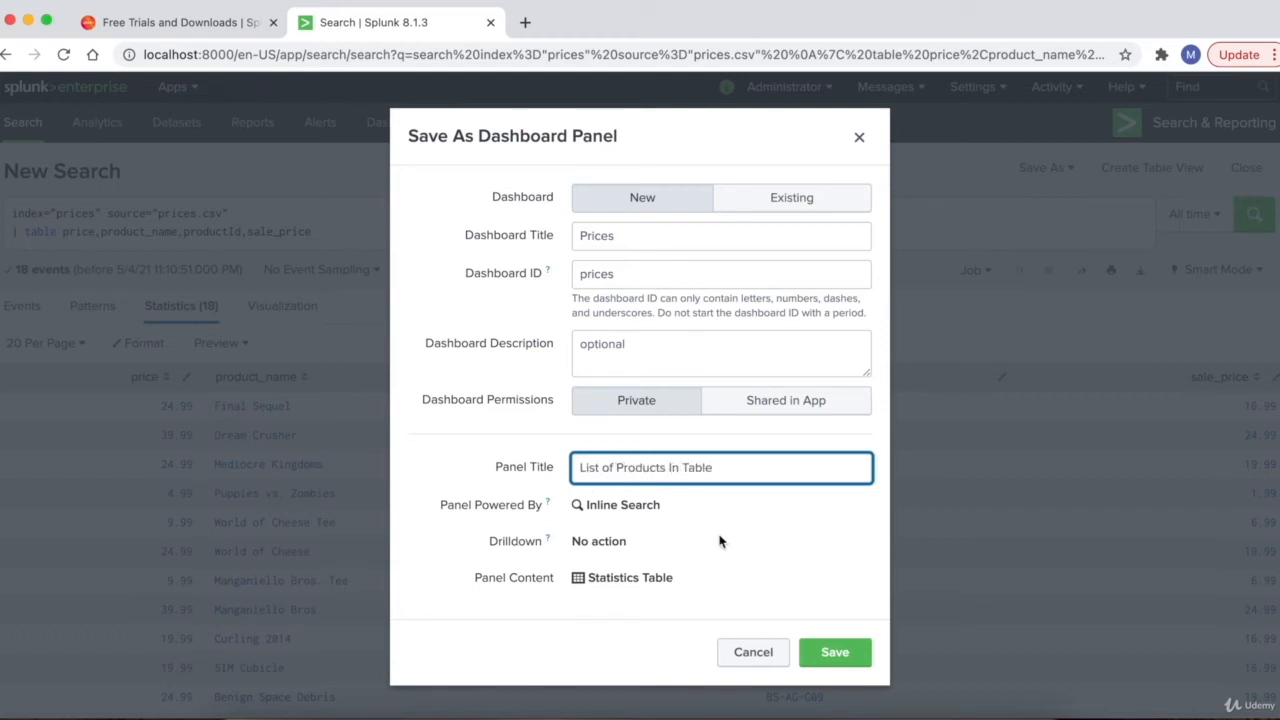
{"action": "left_click", "coordinate": [845, 652]}
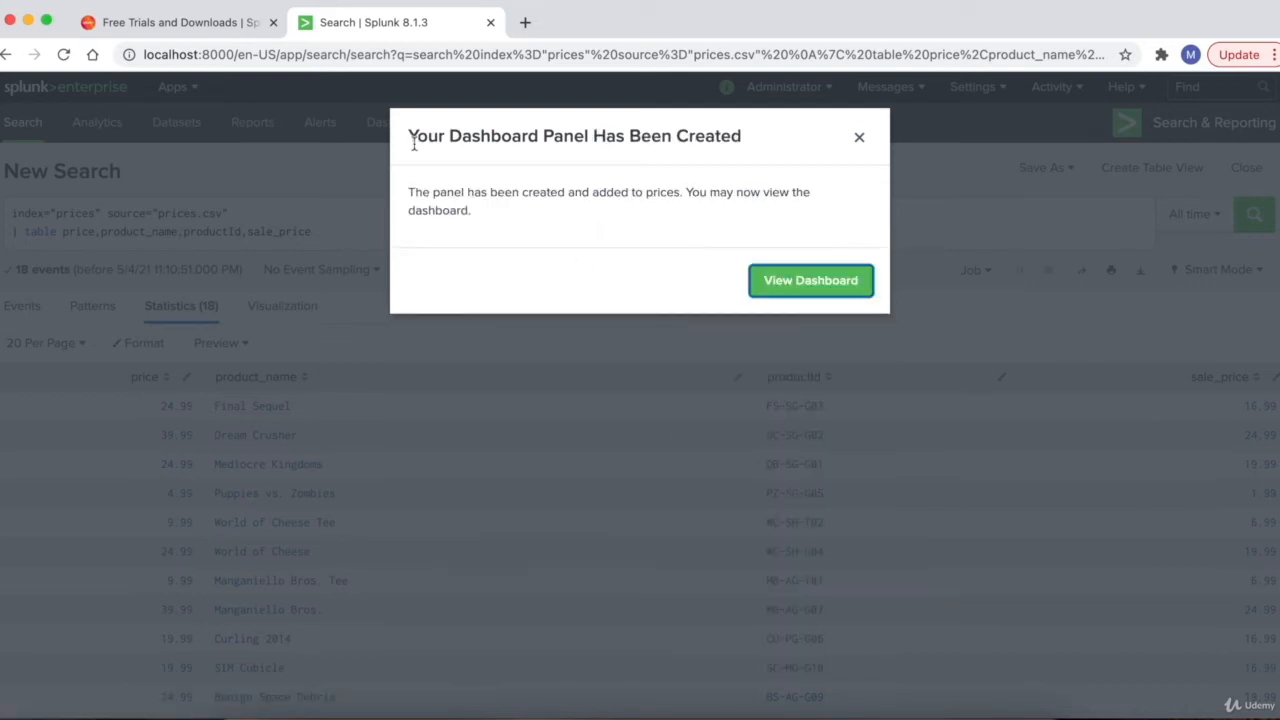
- Close the 'Your Dashboard Panel Has Been Created' dialog and go to the Dashboards list
{"action": "left_click_drag", "start_coordinate": [409, 140], "coordinate": [748, 149]}
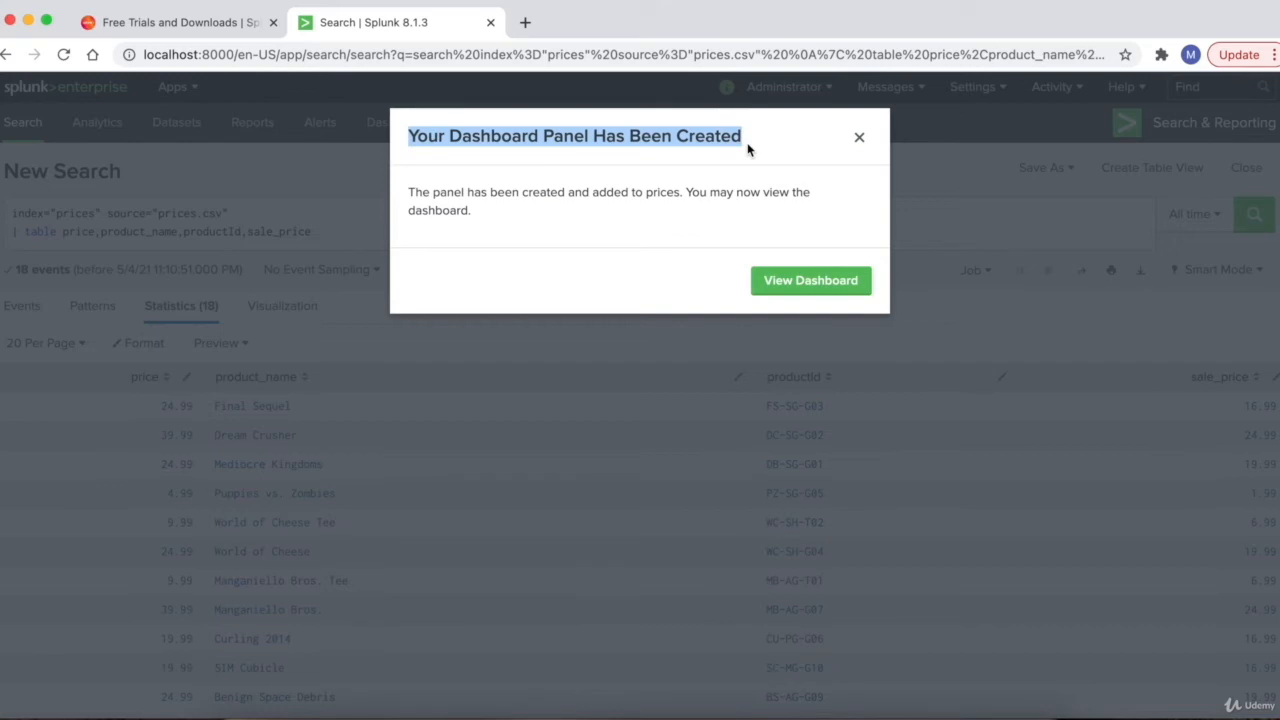
{"action": "left_click", "coordinate": [748, 149]}
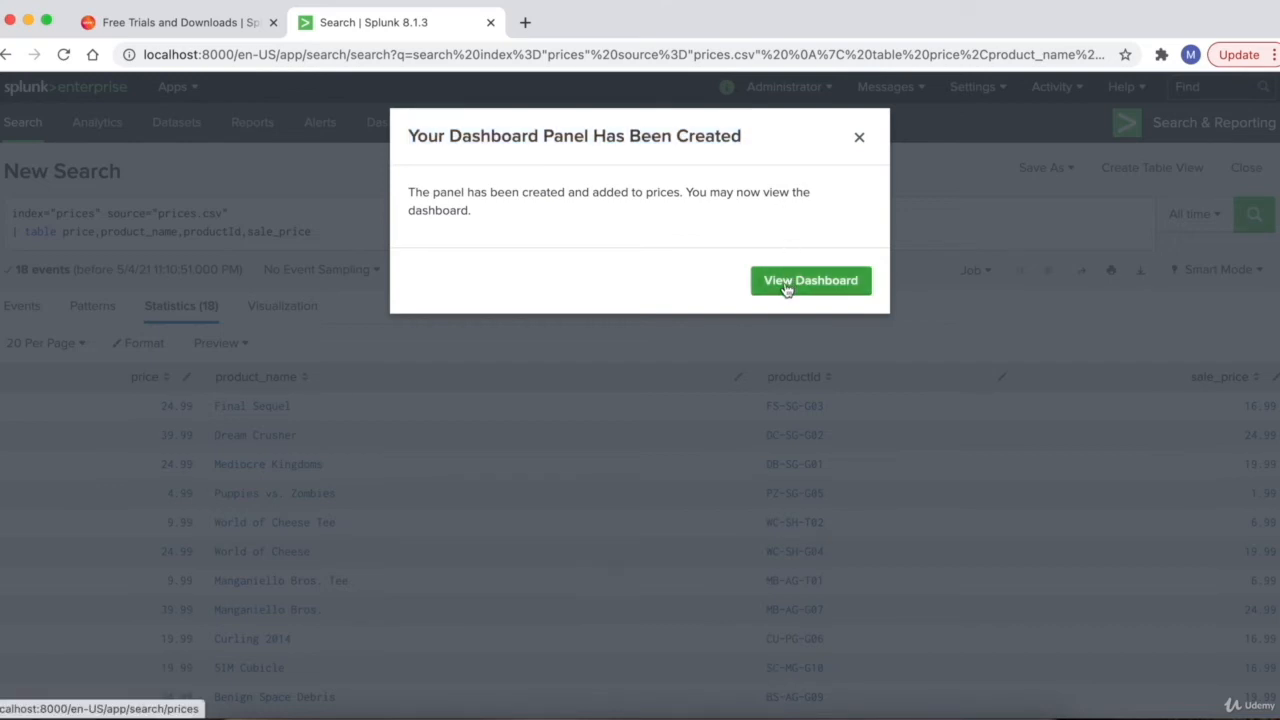
{"action": "left_click", "coordinate": [859, 138]}
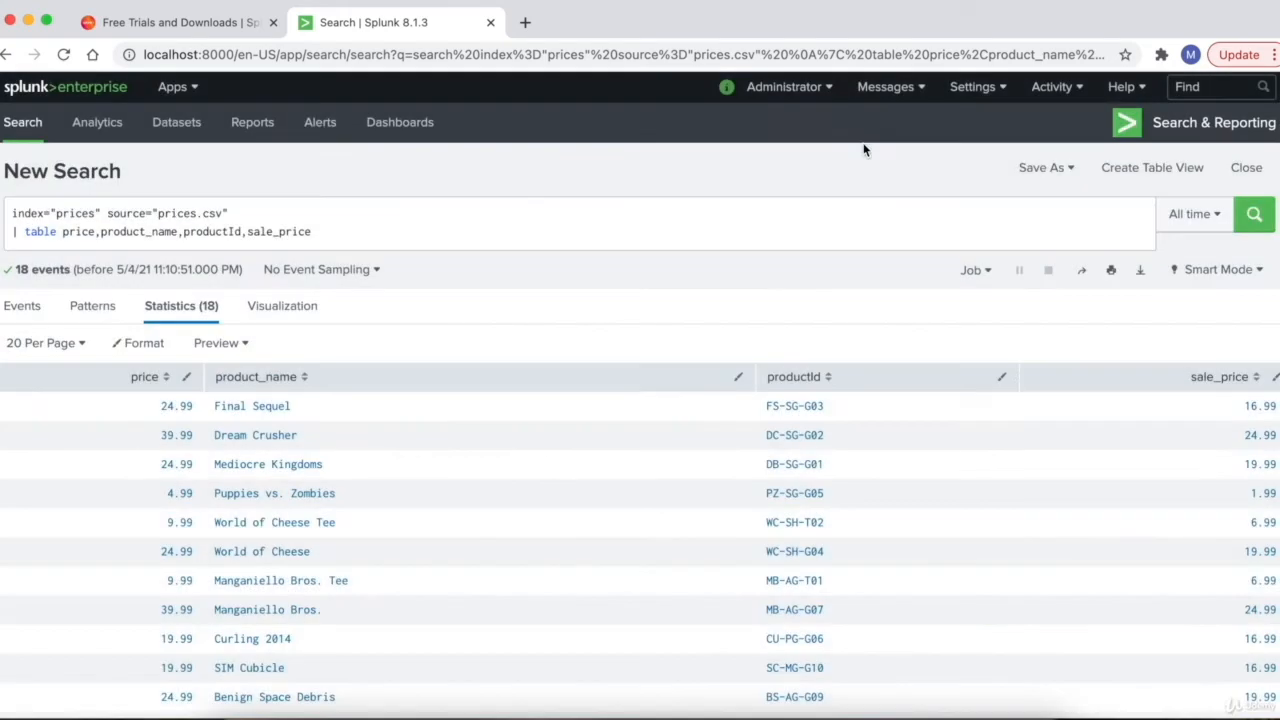
{"action": "left_click", "coordinate": [401, 131]}
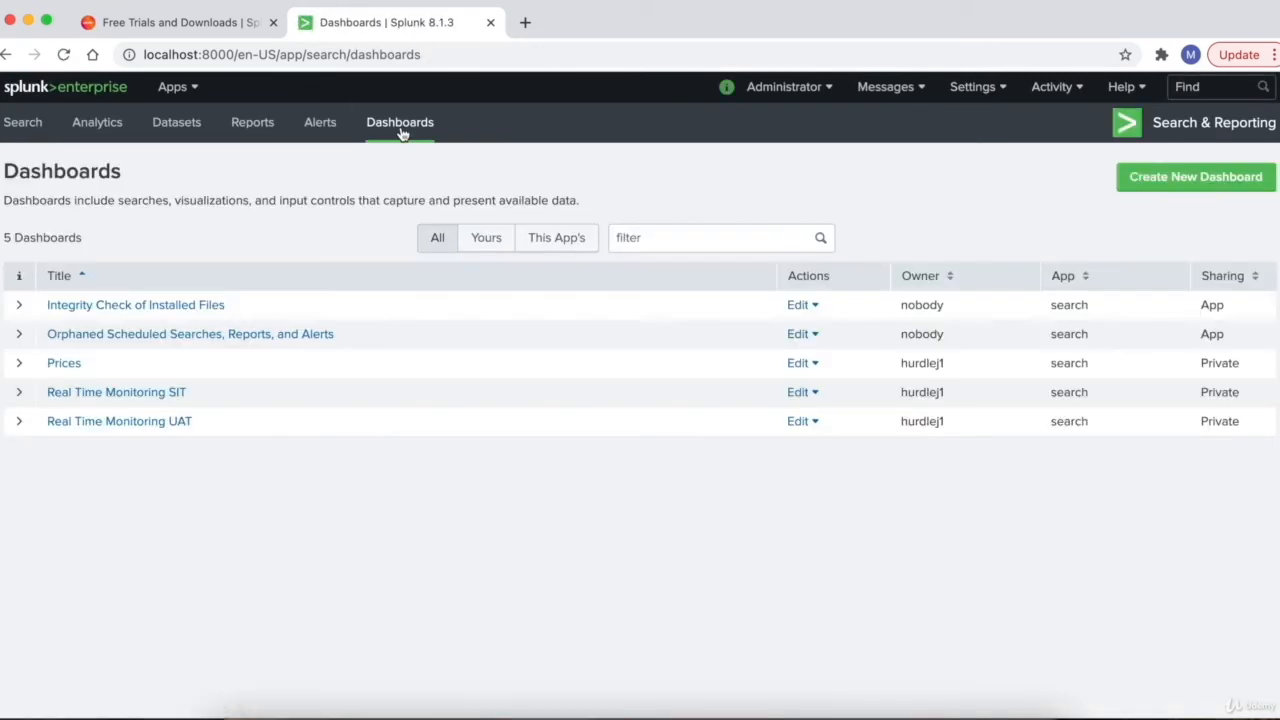
- Browse the Prices dashboard's product table, then open its panel search in a new tab
{"action": "left_click", "coordinate": [70, 367]}
{"action": "scroll", "coordinate": [331, 486], "scroll_direction": "down", "scroll_amount": 2}
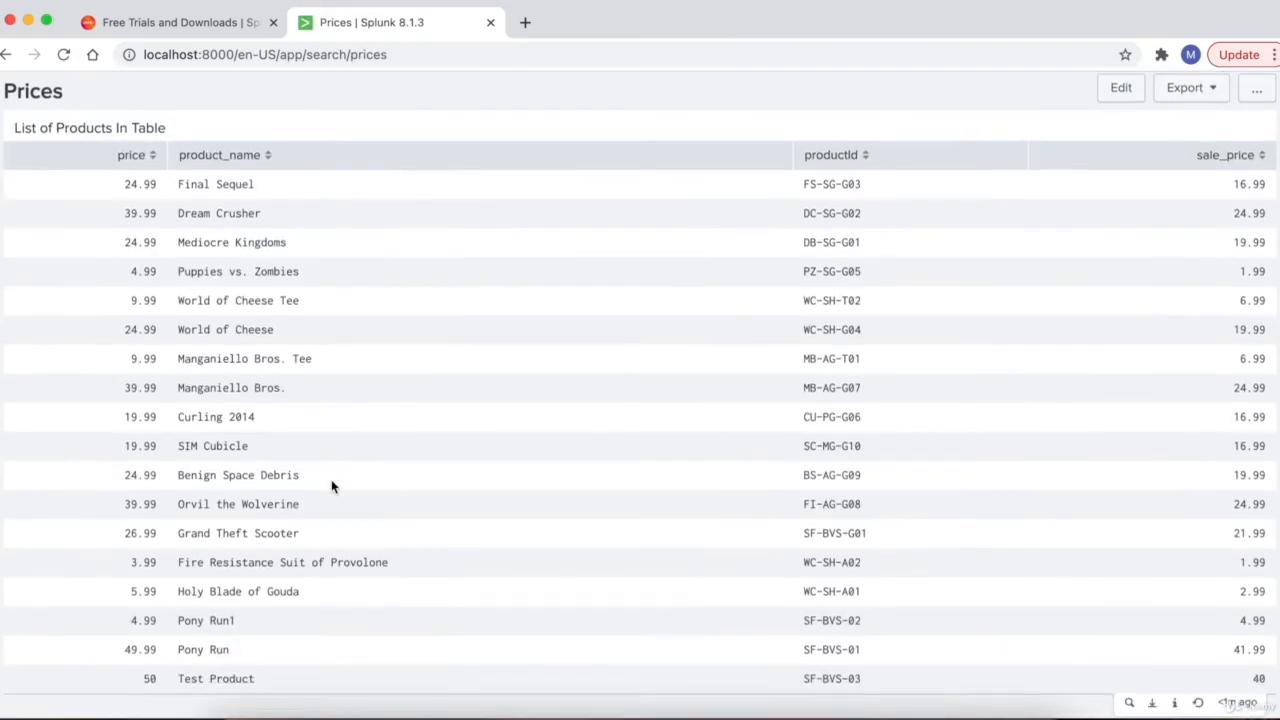
{"action": "scroll", "coordinate": [332, 486], "scroll_direction": "up", "scroll_amount": 2}
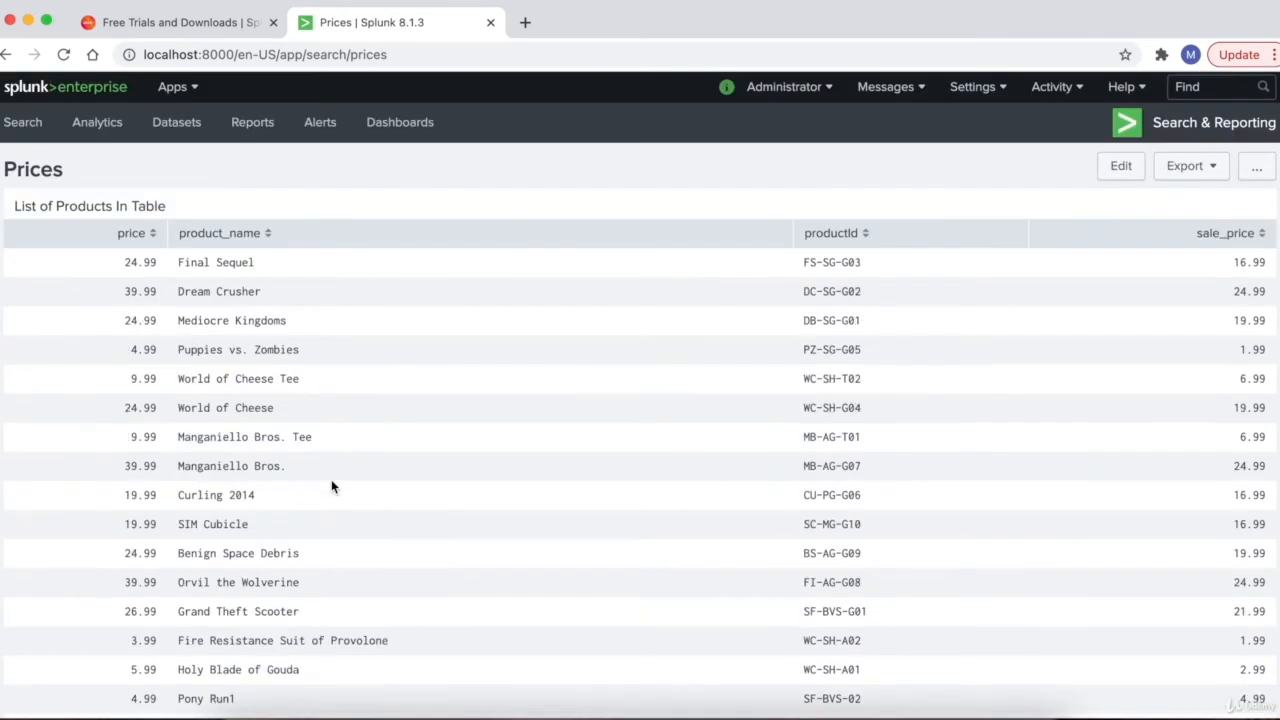
{"action": "scroll", "coordinate": [333, 486], "scroll_direction": "down", "scroll_amount": 2}
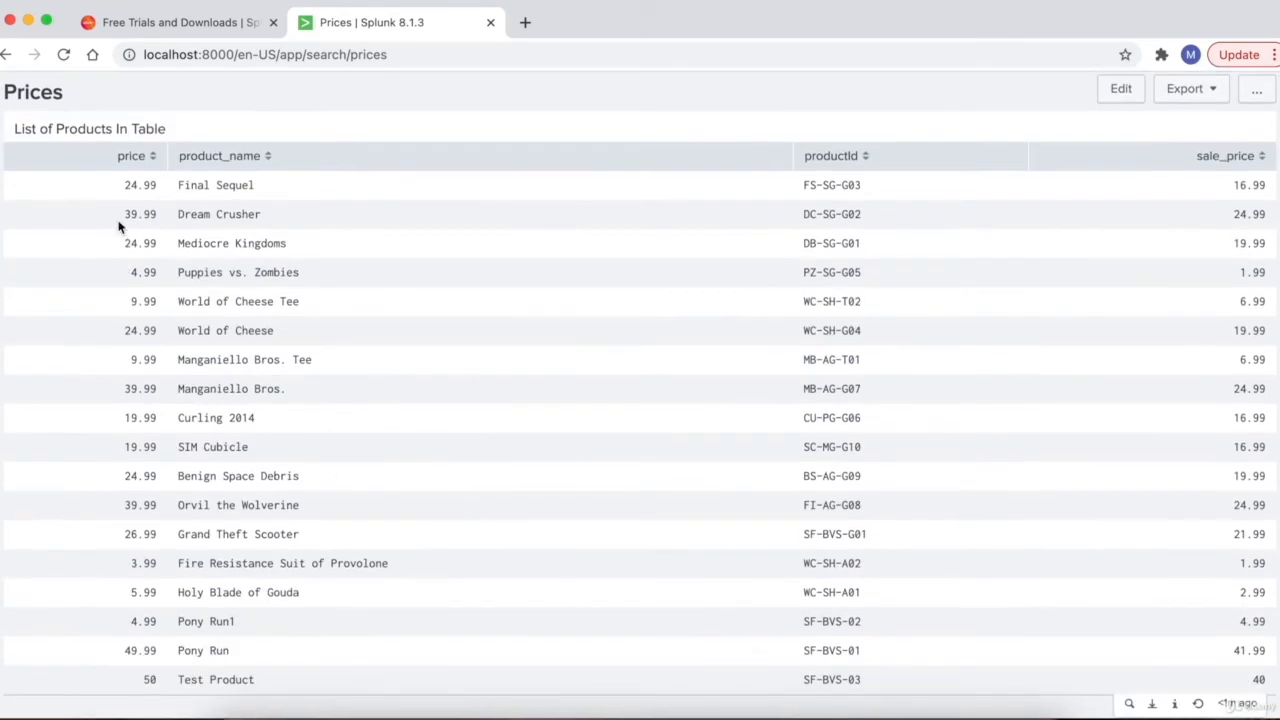
{"action": "scroll", "coordinate": [494, 443], "scroll_direction": "up", "scroll_amount": 2}
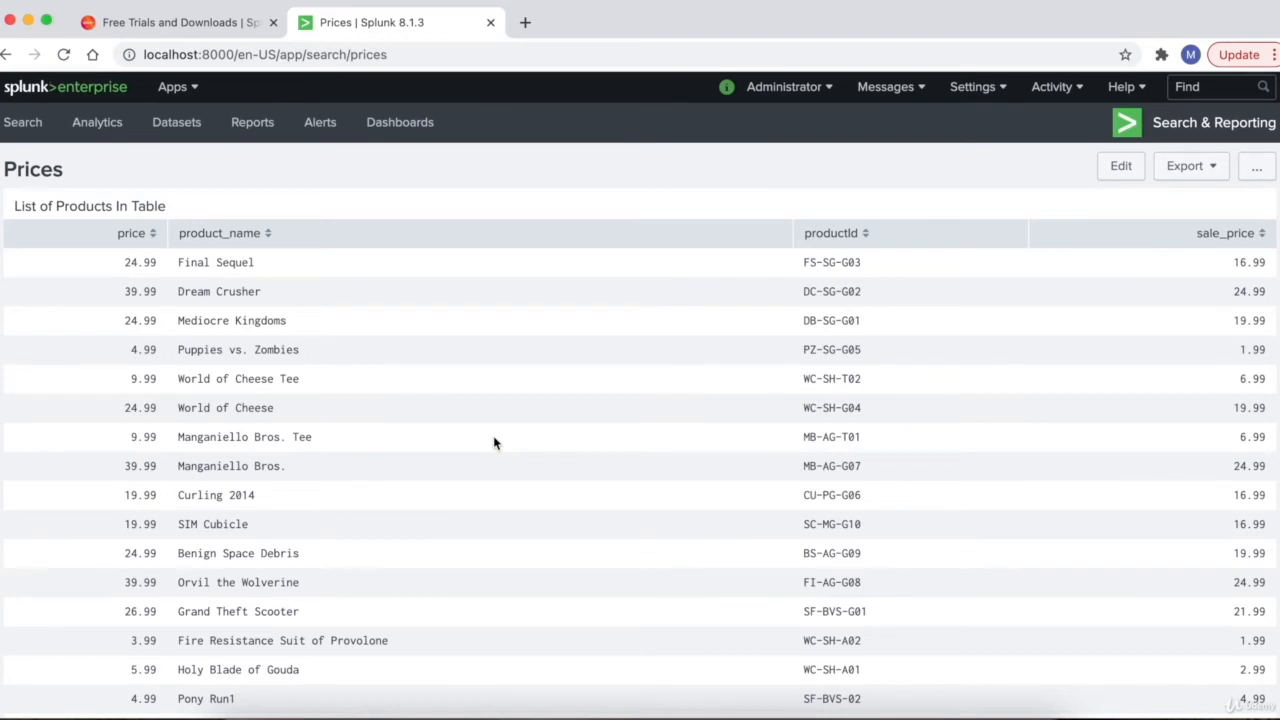
{"action": "scroll", "coordinate": [493, 443], "scroll_direction": "down", "scroll_amount": 2}
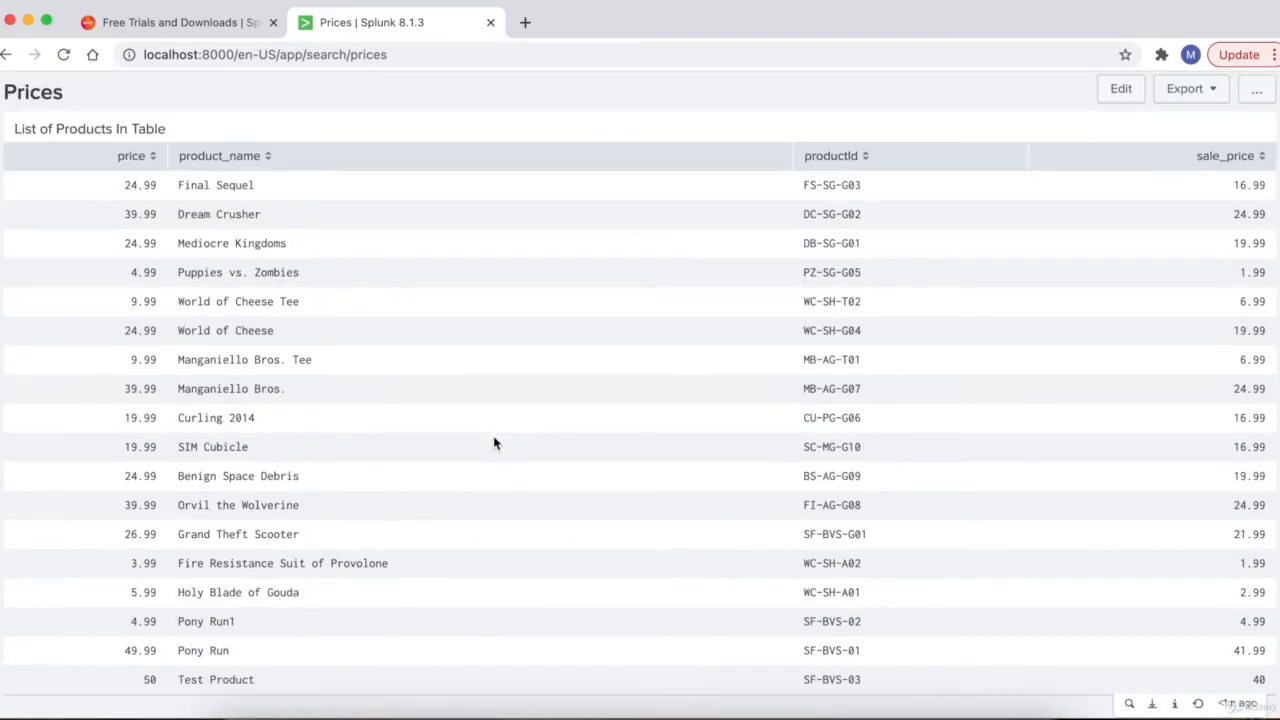
{"action": "scroll", "coordinate": [493, 443], "scroll_direction": "up", "scroll_amount": 1}
{"action": "scroll", "coordinate": [493, 443], "scroll_direction": "down", "scroll_amount": 1}
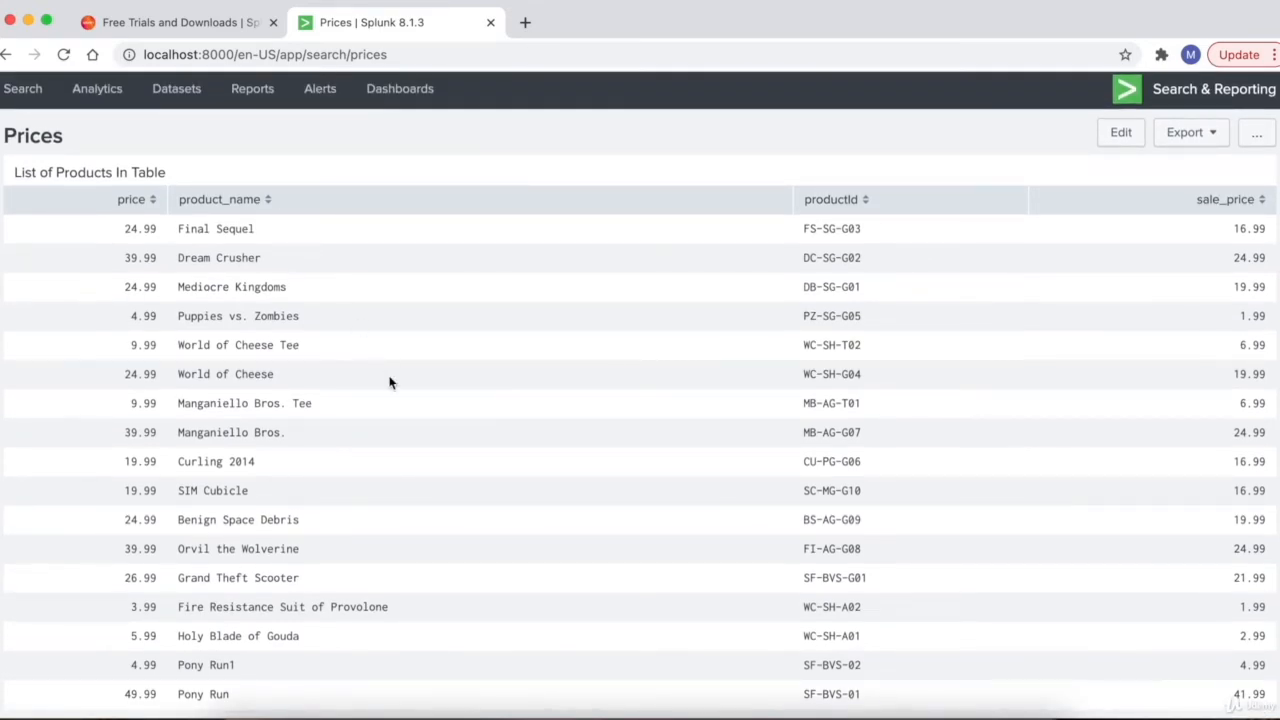
{"action": "scroll", "coordinate": [391, 381], "scroll_direction": "down", "scroll_amount": 1}
{"action": "scroll", "coordinate": [391, 383], "scroll_direction": "up", "scroll_amount": 1}
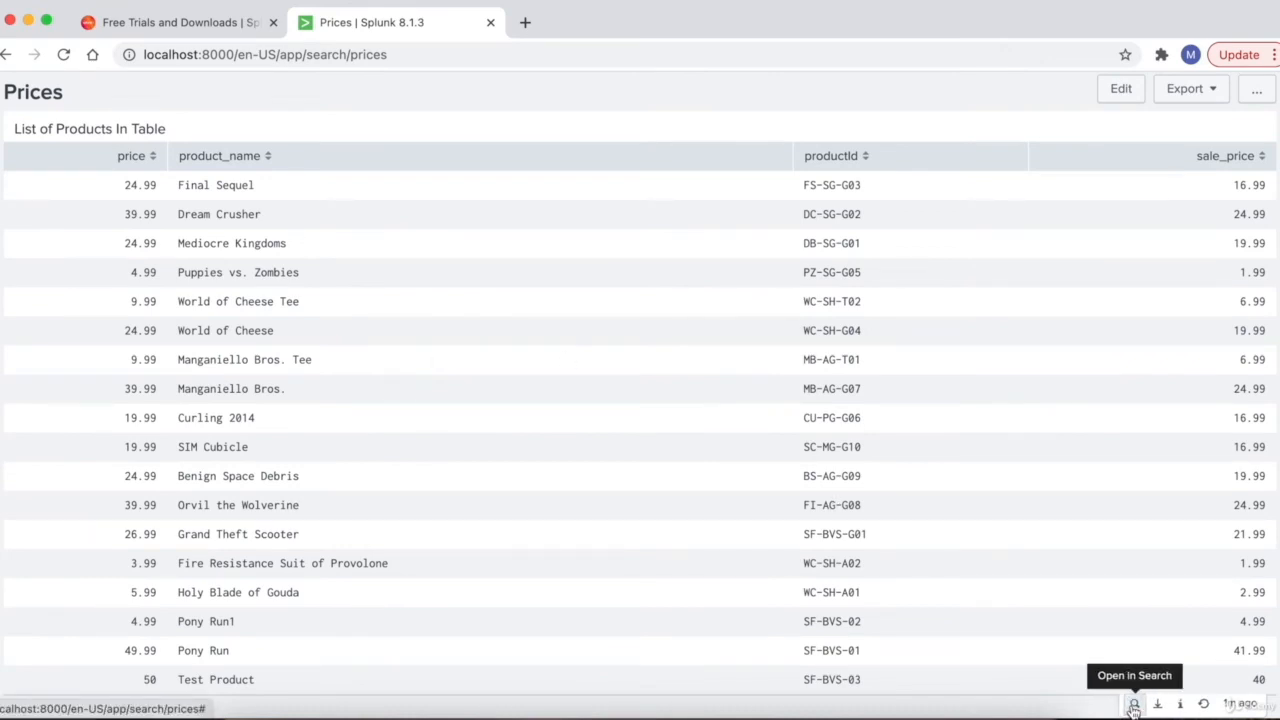
{"action": "left_click", "coordinate": [1133, 706]}
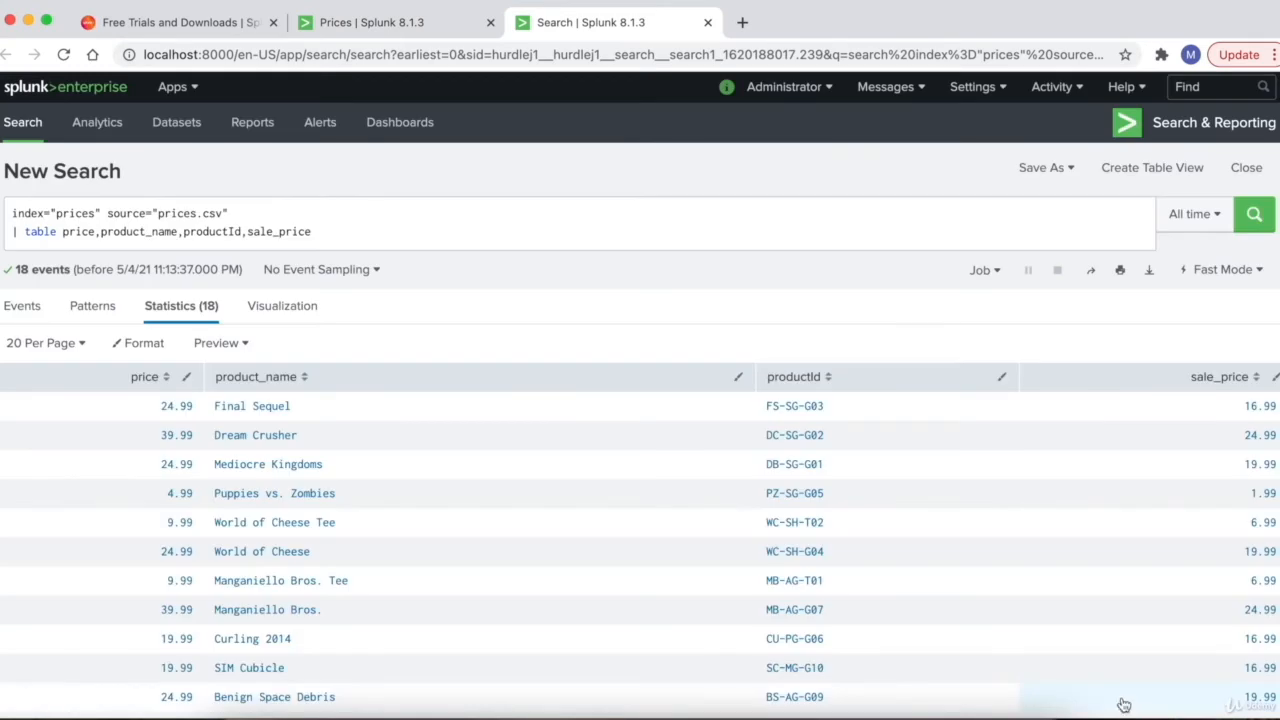
- Add *pony* to the query's first line, leaving only Pony Run1 and Pony Run
{"action": "left_click", "coordinate": [263, 217]}
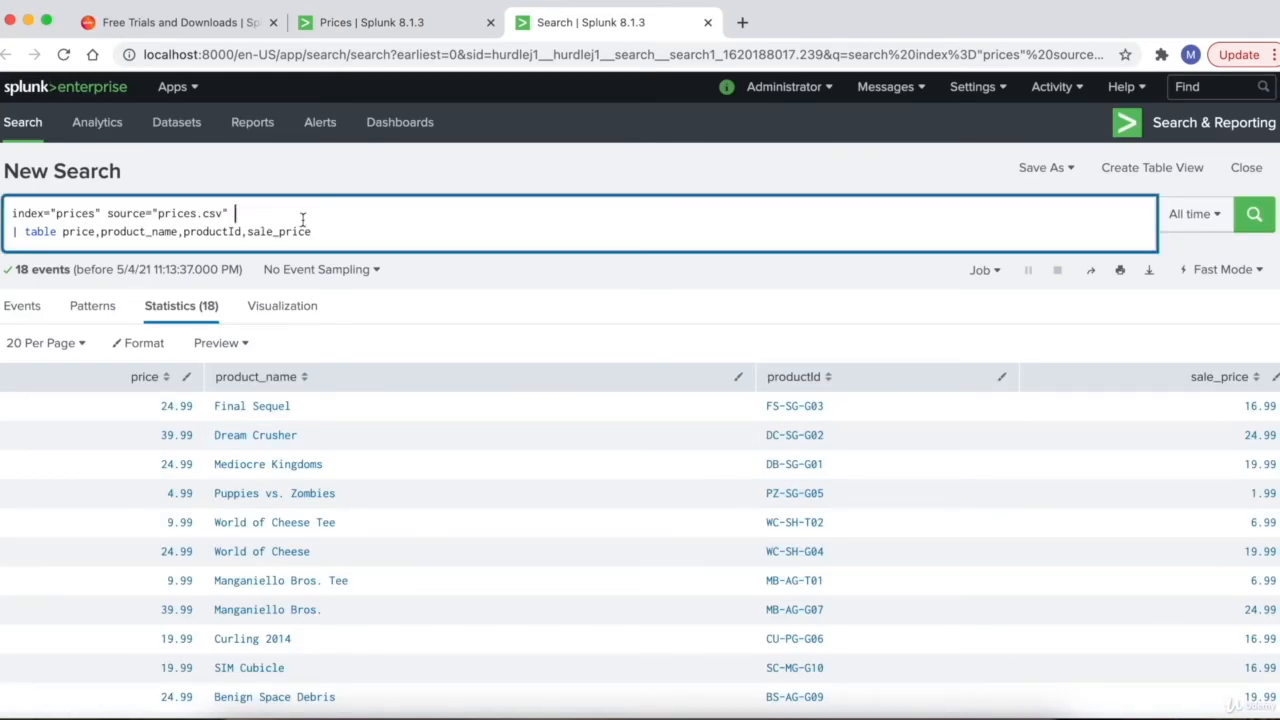
{"action": "type", "text": "*pony"}
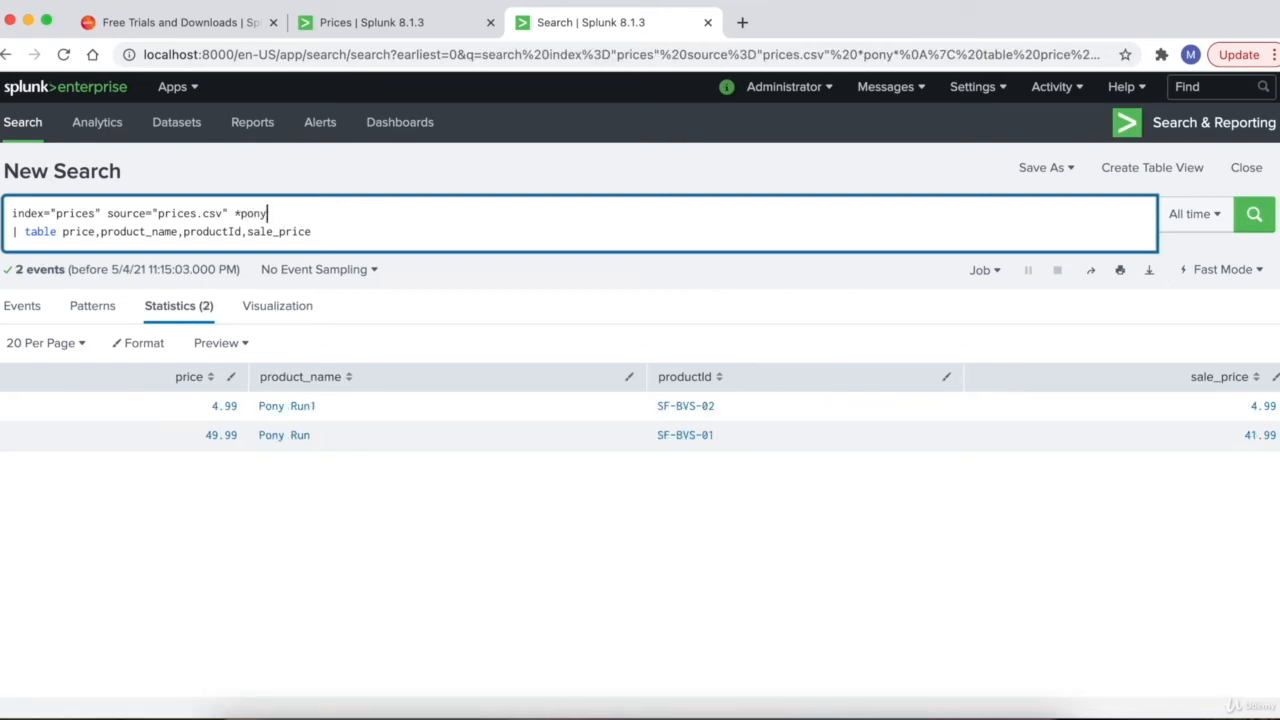
{"action": "type", "text": "*"}
{"action": "left_click_drag", "start_coordinate": [463, 224], "coordinate": [10, 210]}
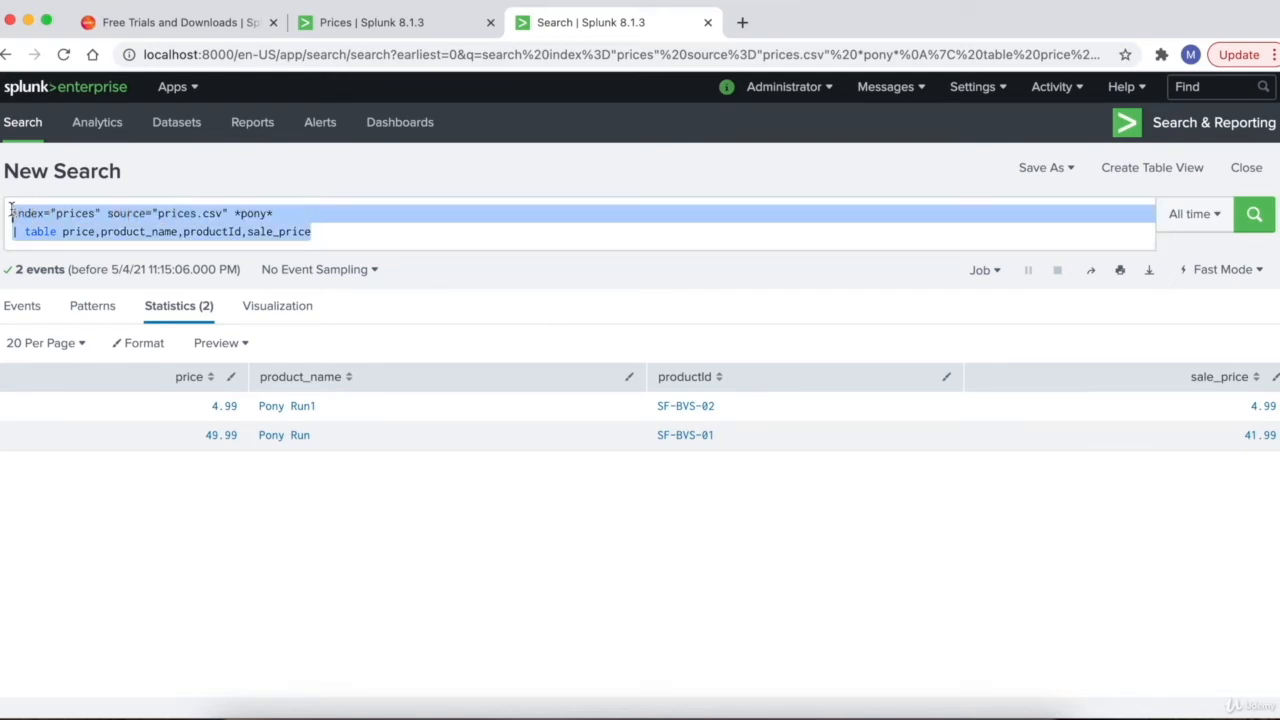
{"action": "left_click", "coordinate": [118, 230]}
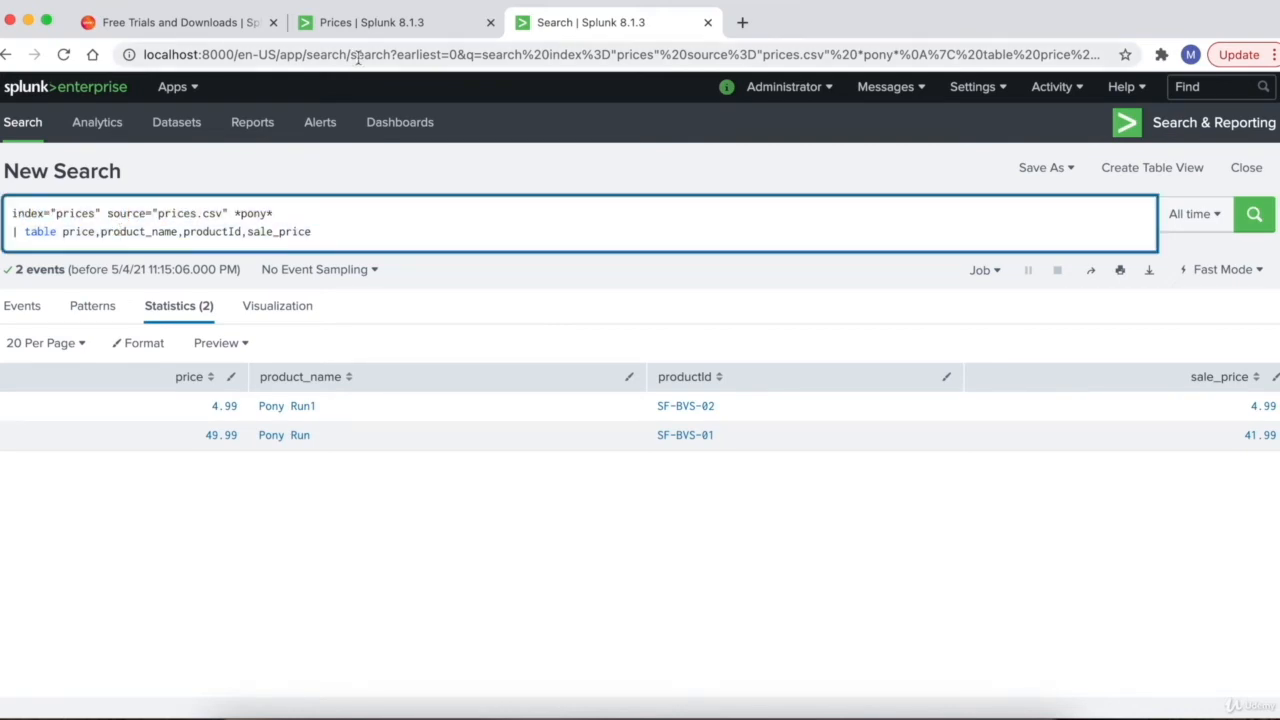
- Glance at the Prices dashboard tab, return to the pony search, and bring up Save As
{"action": "left_click", "coordinate": [378, 28]}
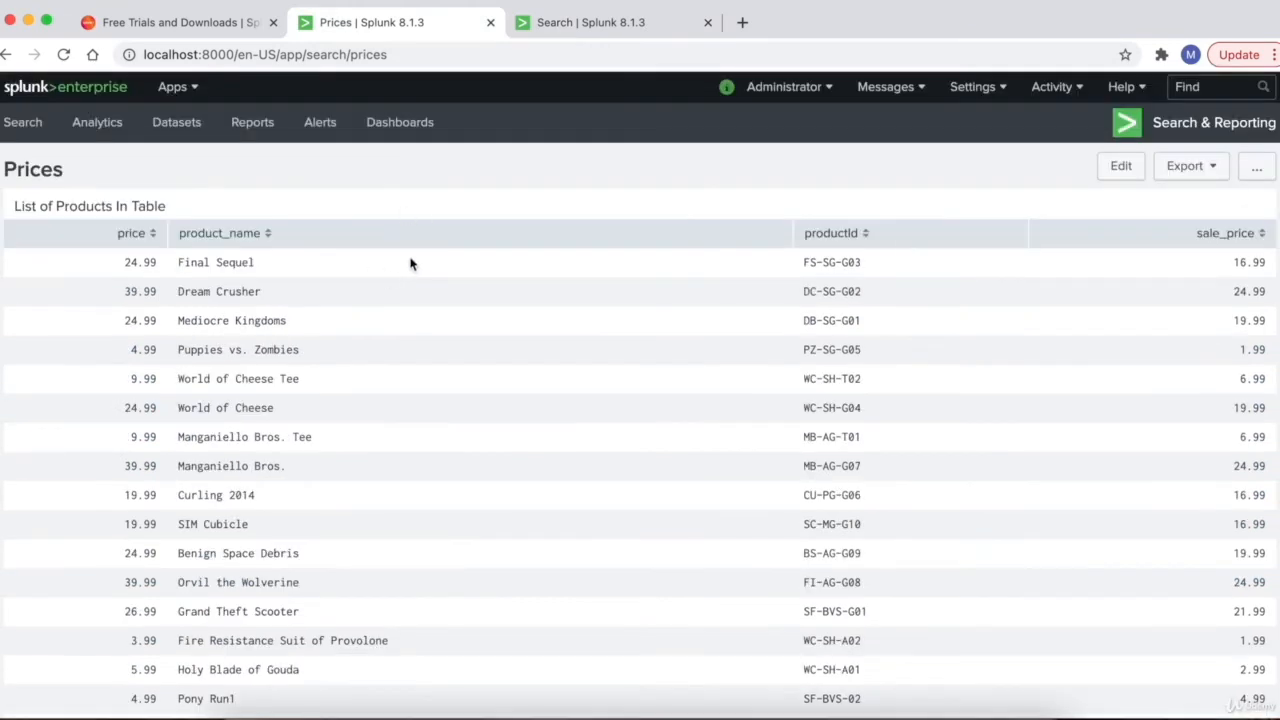
{"action": "left_click", "coordinate": [611, 28]}
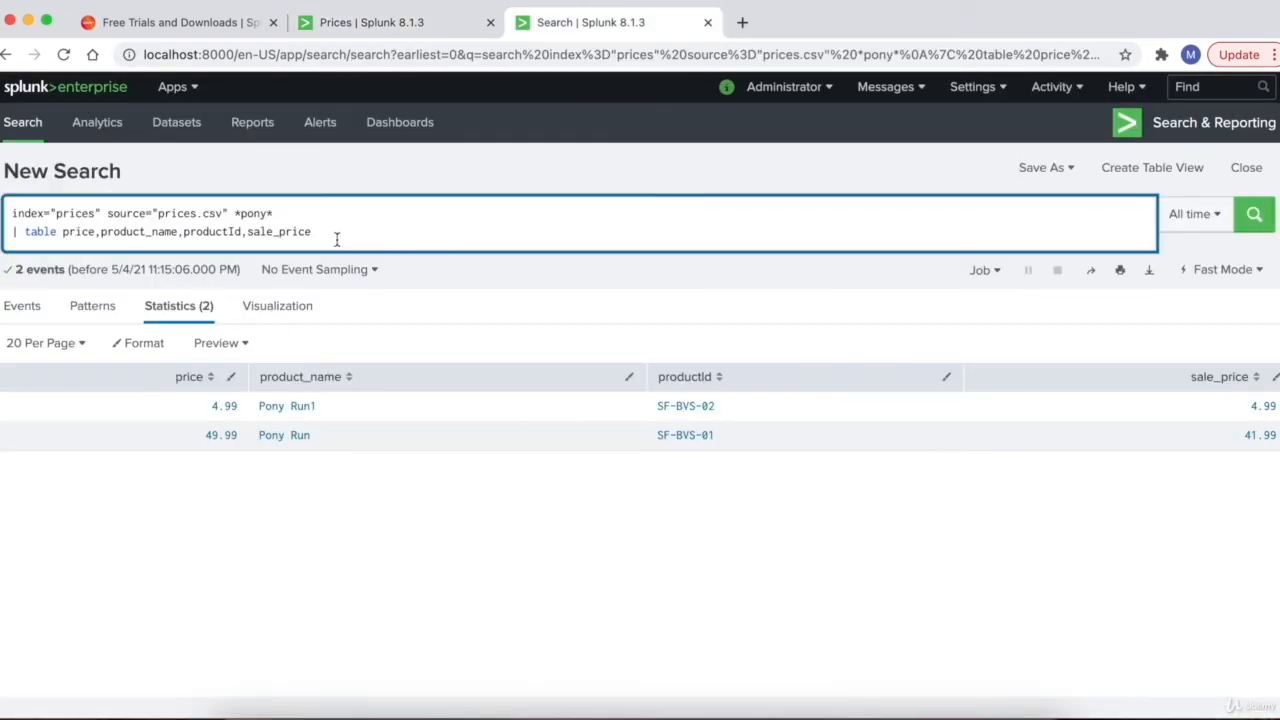
{"action": "left_click_drag", "start_coordinate": [346, 237], "coordinate": [8, 213]}
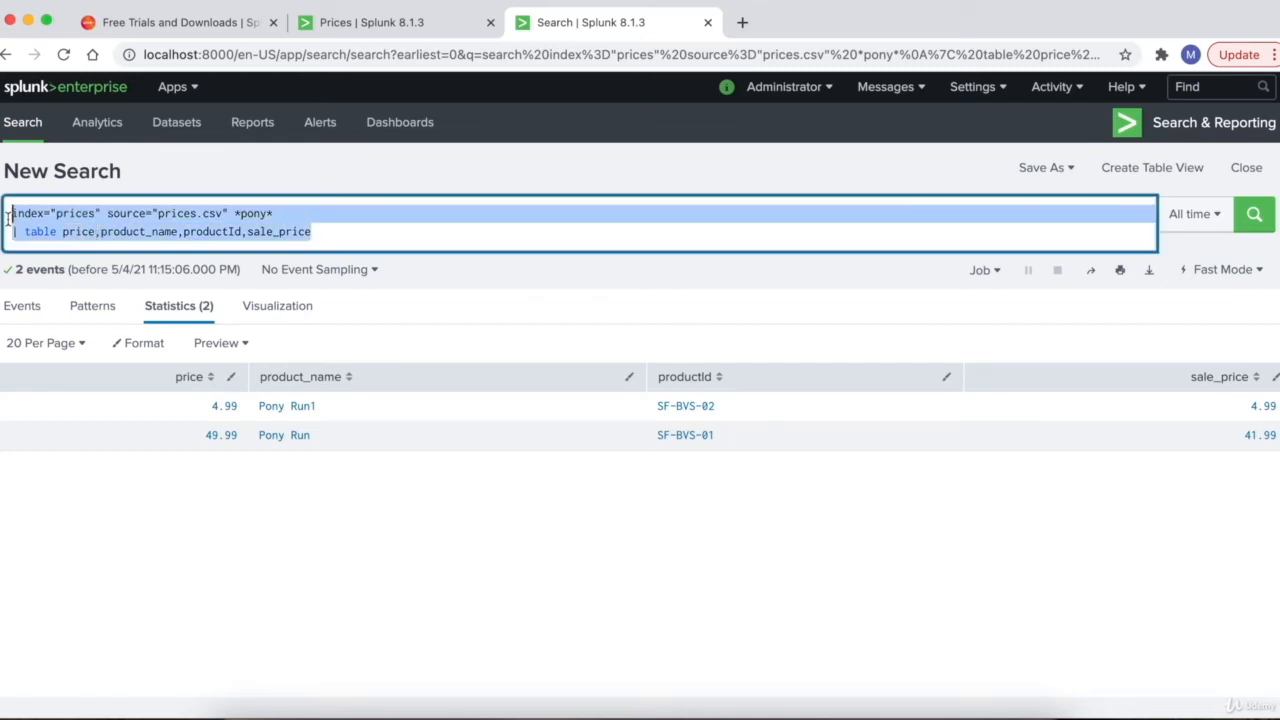
{"action": "left_click", "coordinate": [293, 231]}
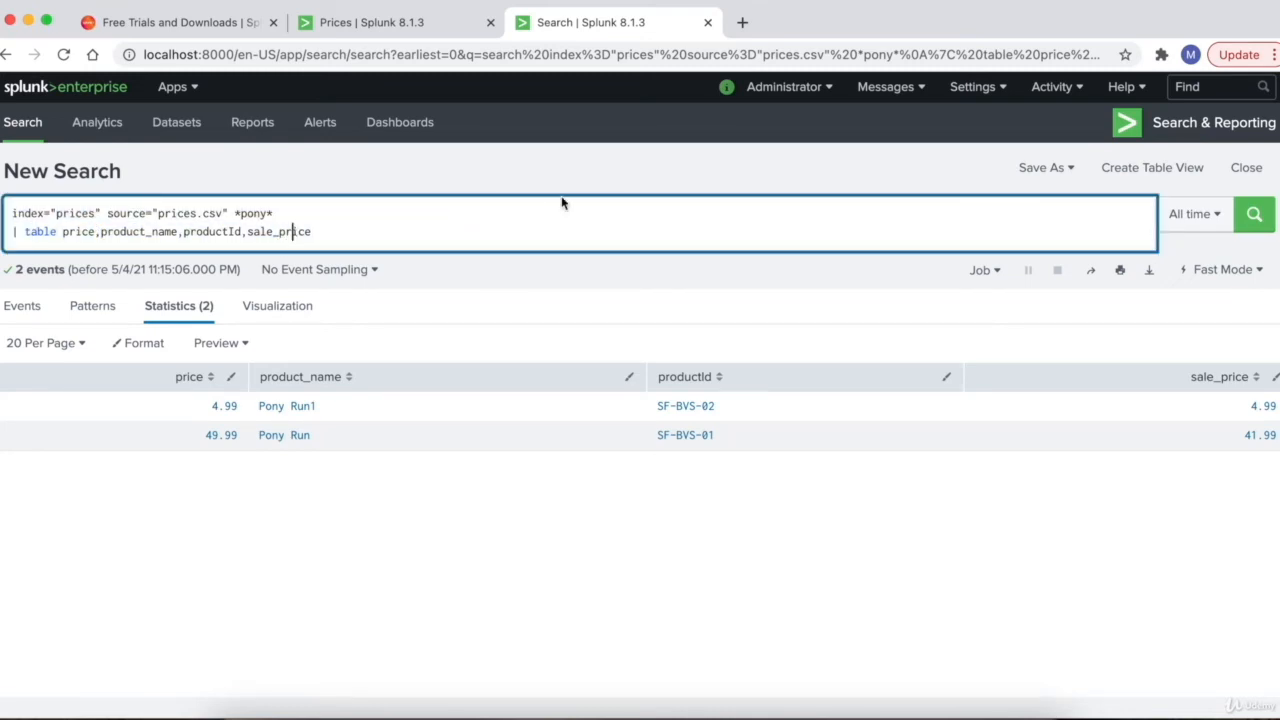
{"action": "left_click", "coordinate": [1044, 172]}
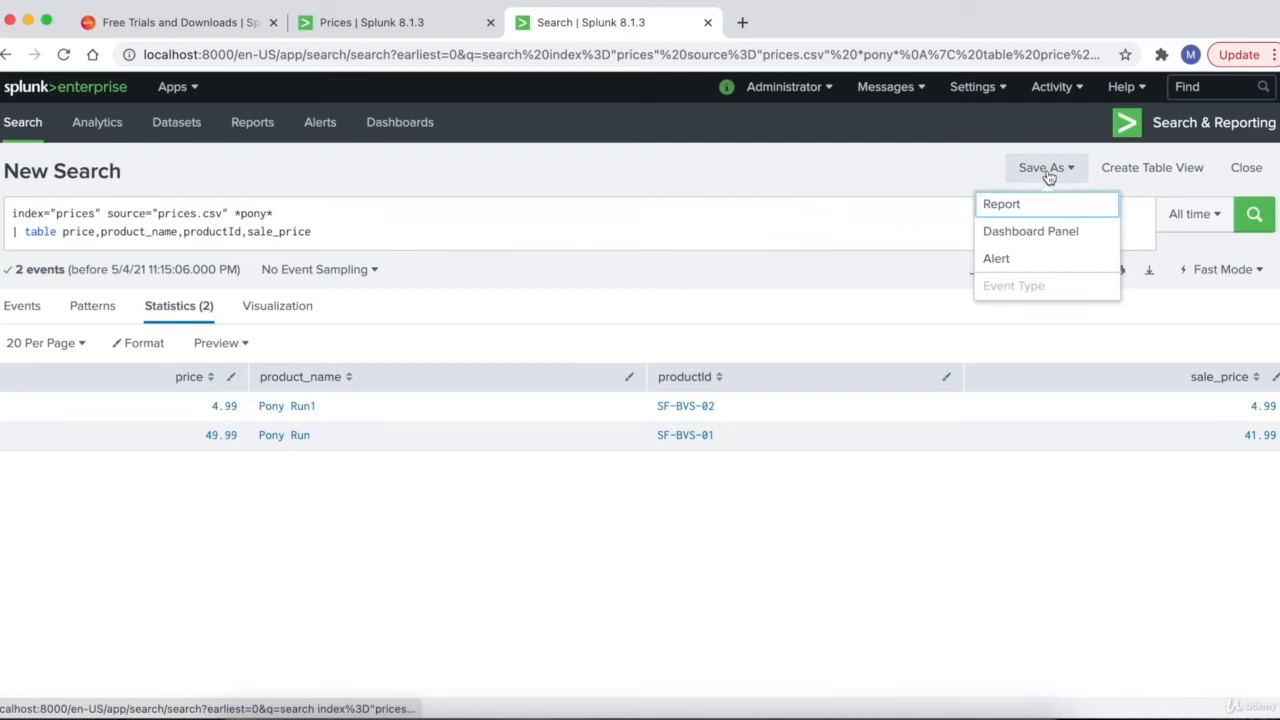
- Add the pony search to the existing Prices dashboard as panel 'Pony Run Dashboard Results'
{"action": "left_click", "coordinate": [1043, 234]}
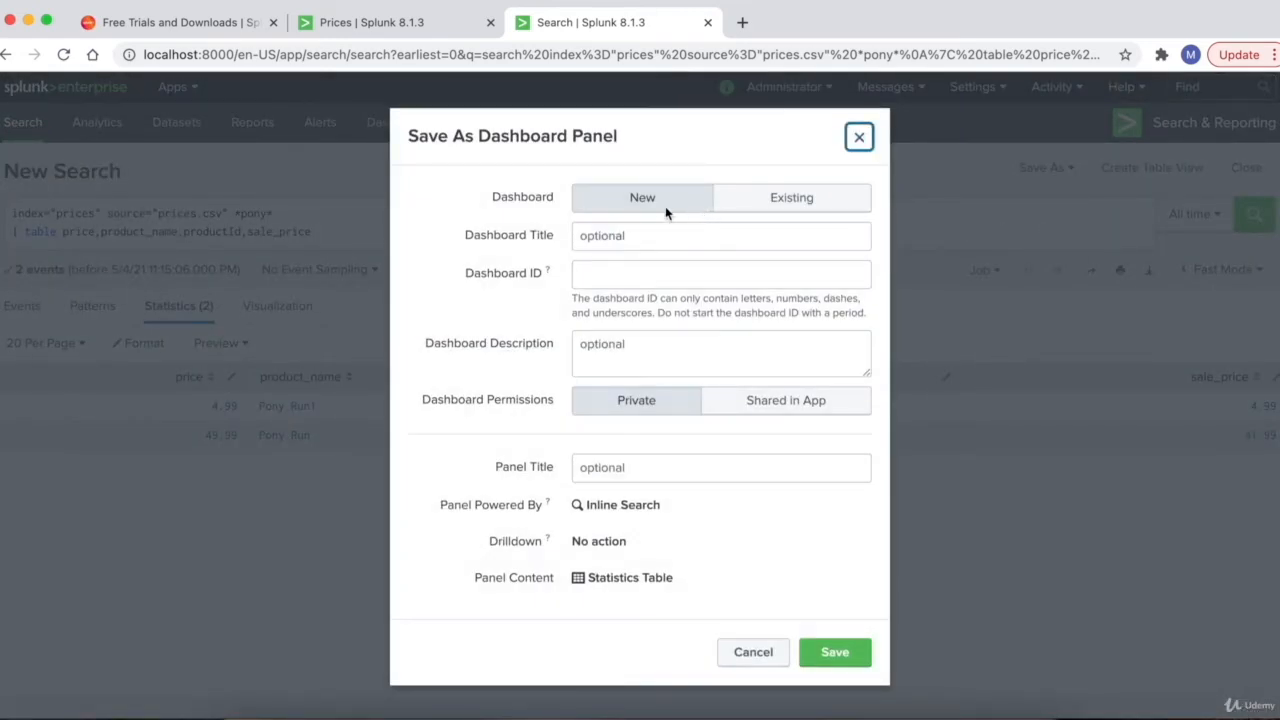
{"action": "left_click", "coordinate": [795, 201]}
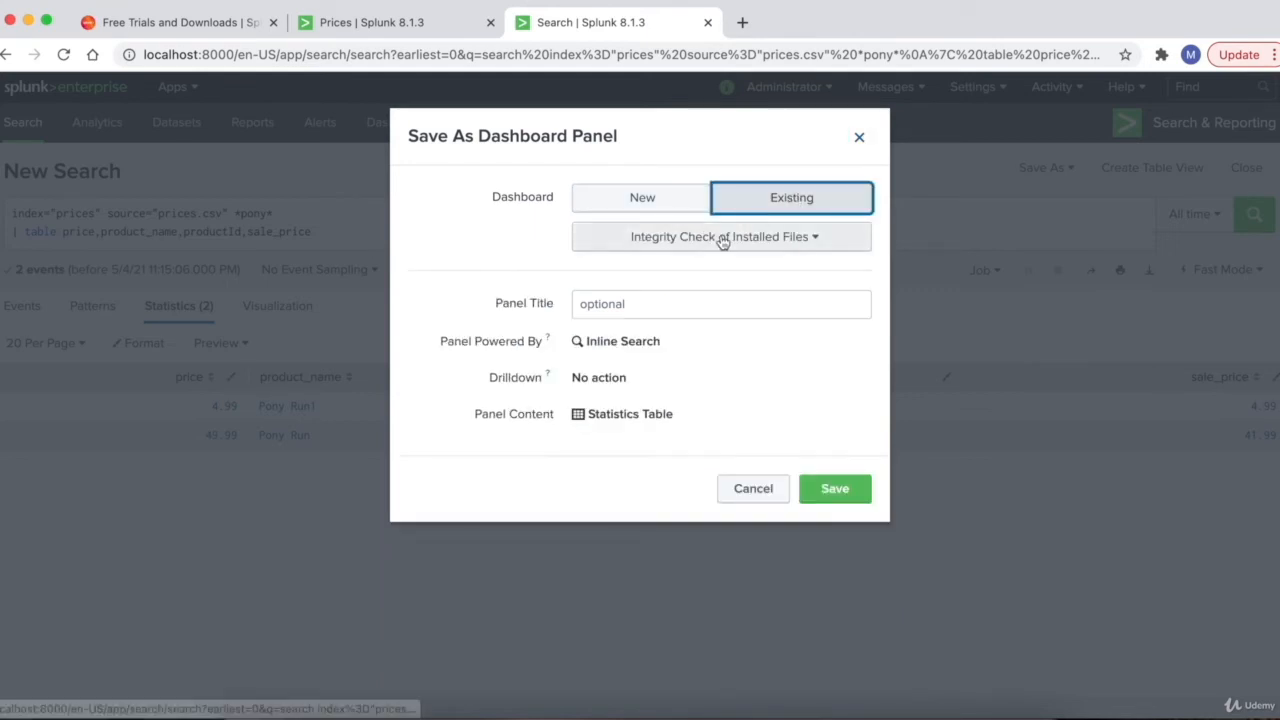
{"action": "left_click", "coordinate": [771, 246]}
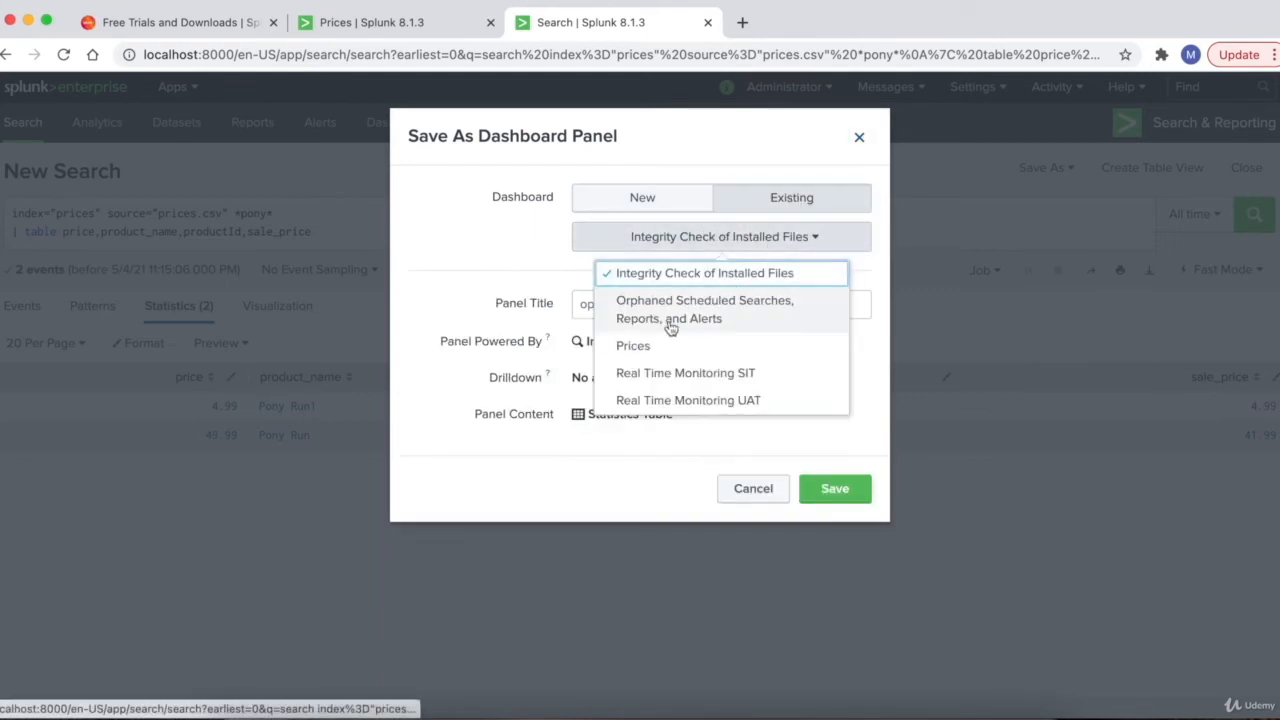
{"action": "left_click", "coordinate": [638, 345]}
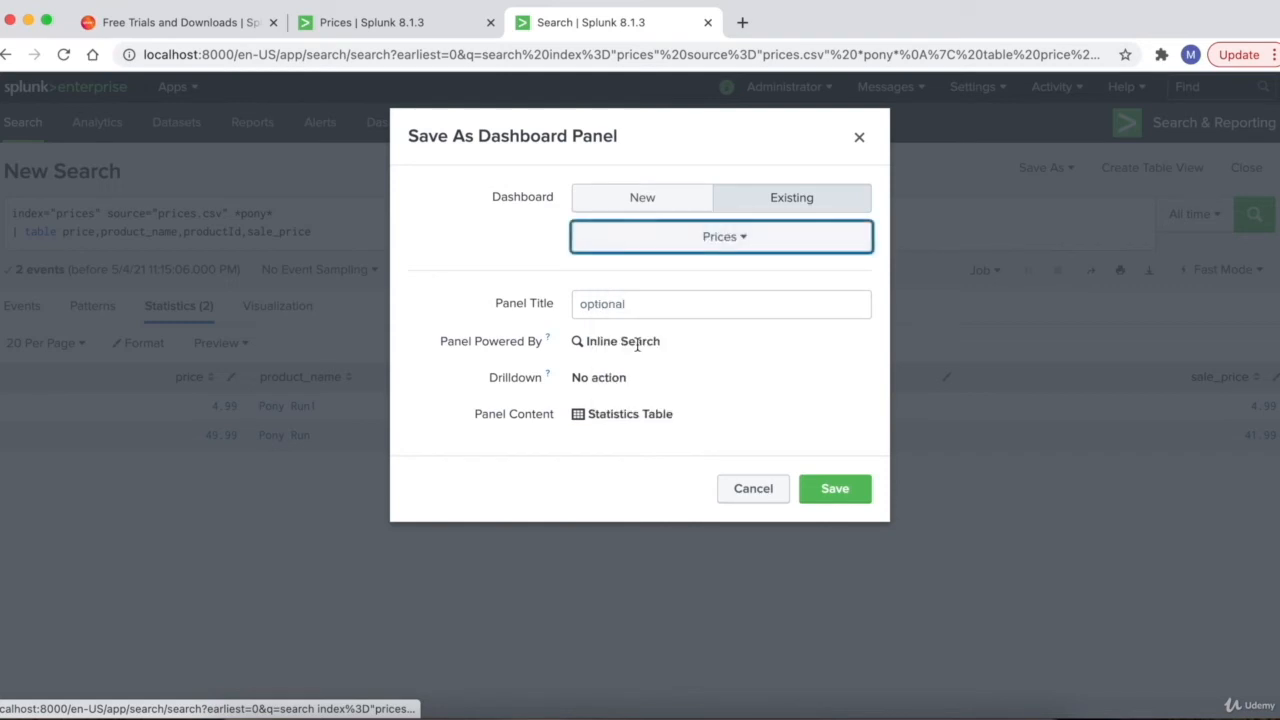
{"action": "left_click", "coordinate": [580, 308]}
{"action": "type", "text": "Pony Ru"}
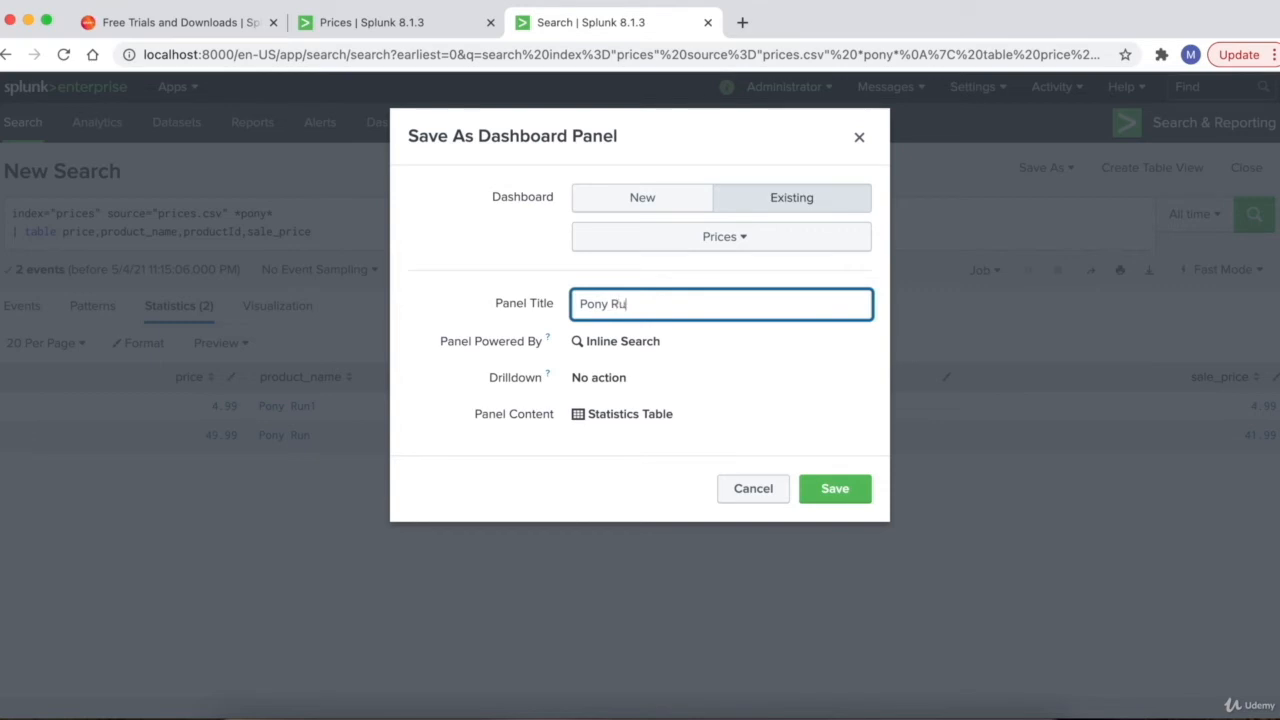
{"action": "type", "text": "n Dashboard Res"}
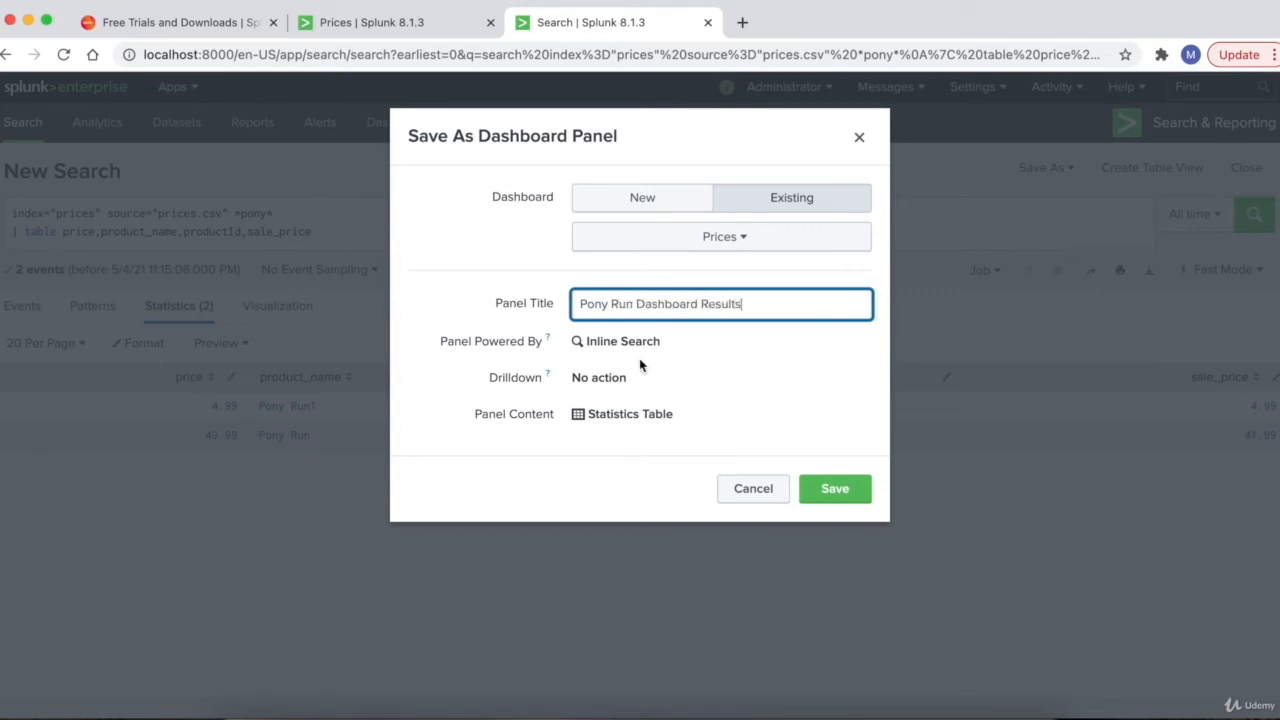
{"action": "type", "text": "ults"}
{"action": "left_click", "coordinate": [850, 500]}
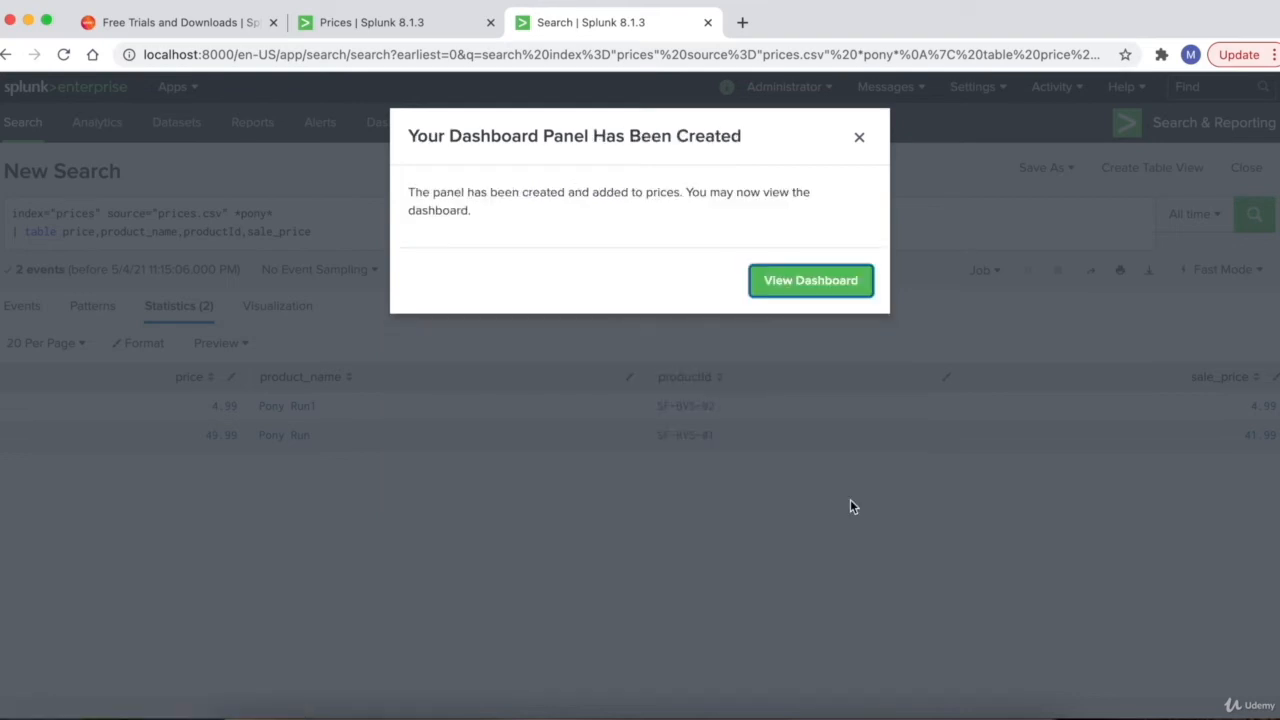
- View the Prices dashboard and check the new Pony Run Dashboard Results panel with its two rows
{"action": "left_click", "coordinate": [806, 290]}
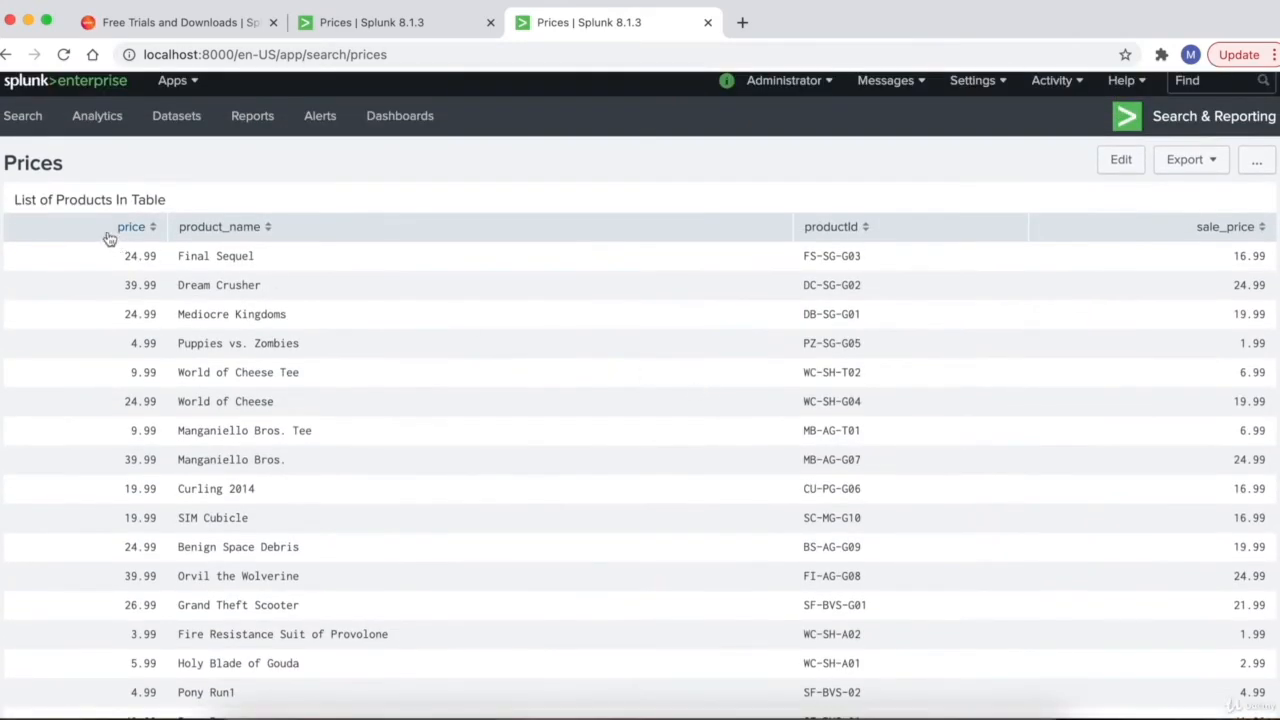
{"action": "scroll", "coordinate": [392, 439], "scroll_direction": "down", "scroll_amount": 3}
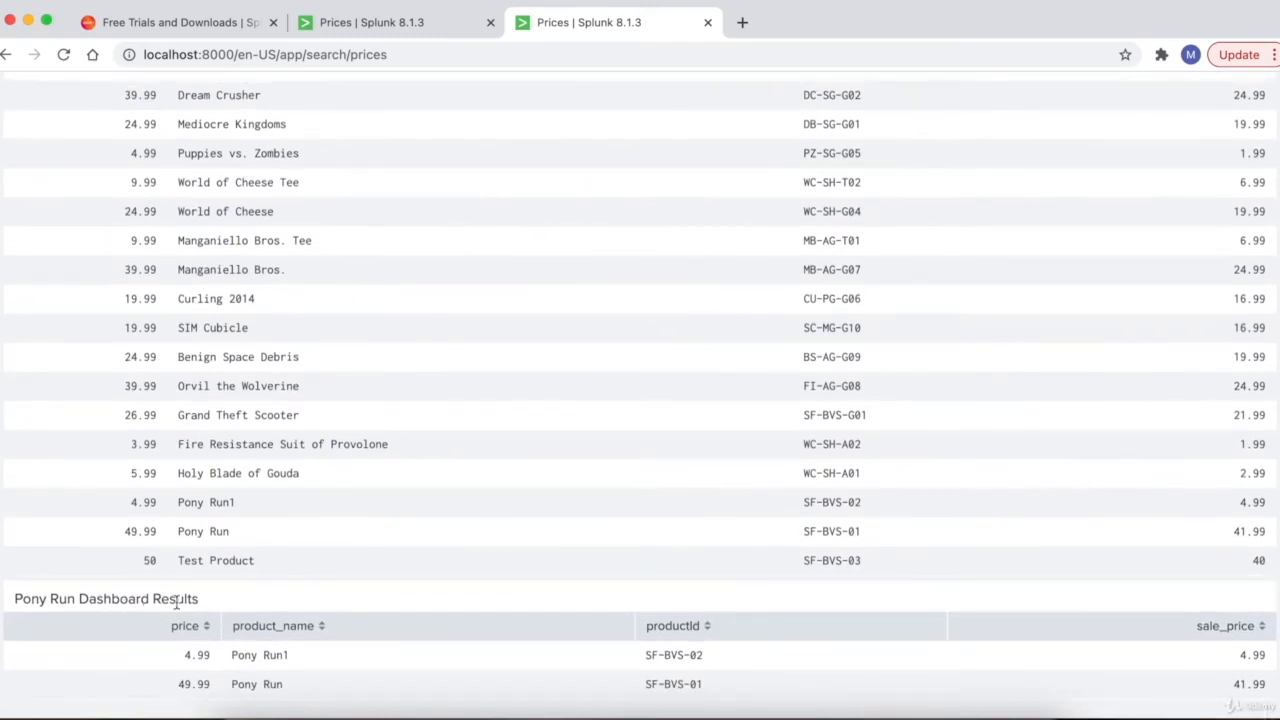
{"action": "scroll", "coordinate": [565, 440], "scroll_direction": "up", "scroll_amount": 1}
{"action": "scroll", "coordinate": [565, 444], "scroll_direction": "down", "scroll_amount": 1}
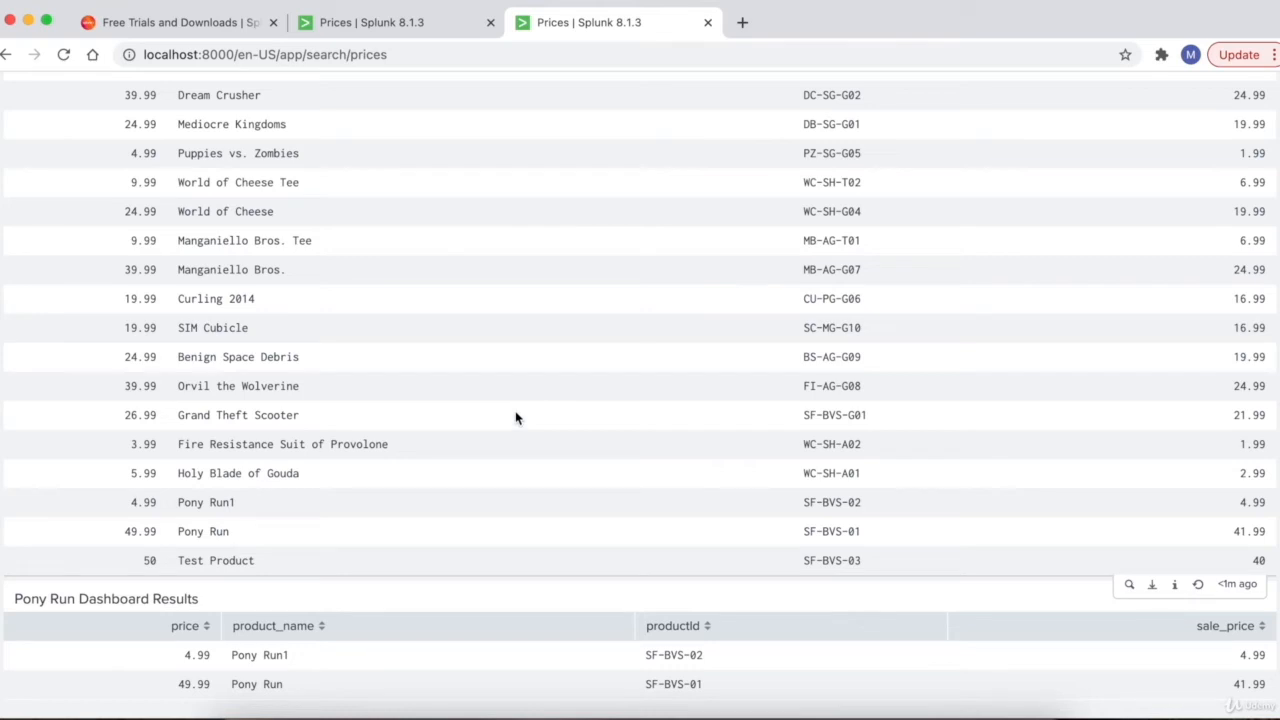
{"action": "scroll", "coordinate": [516, 418], "scroll_direction": "up", "scroll_amount": 4}
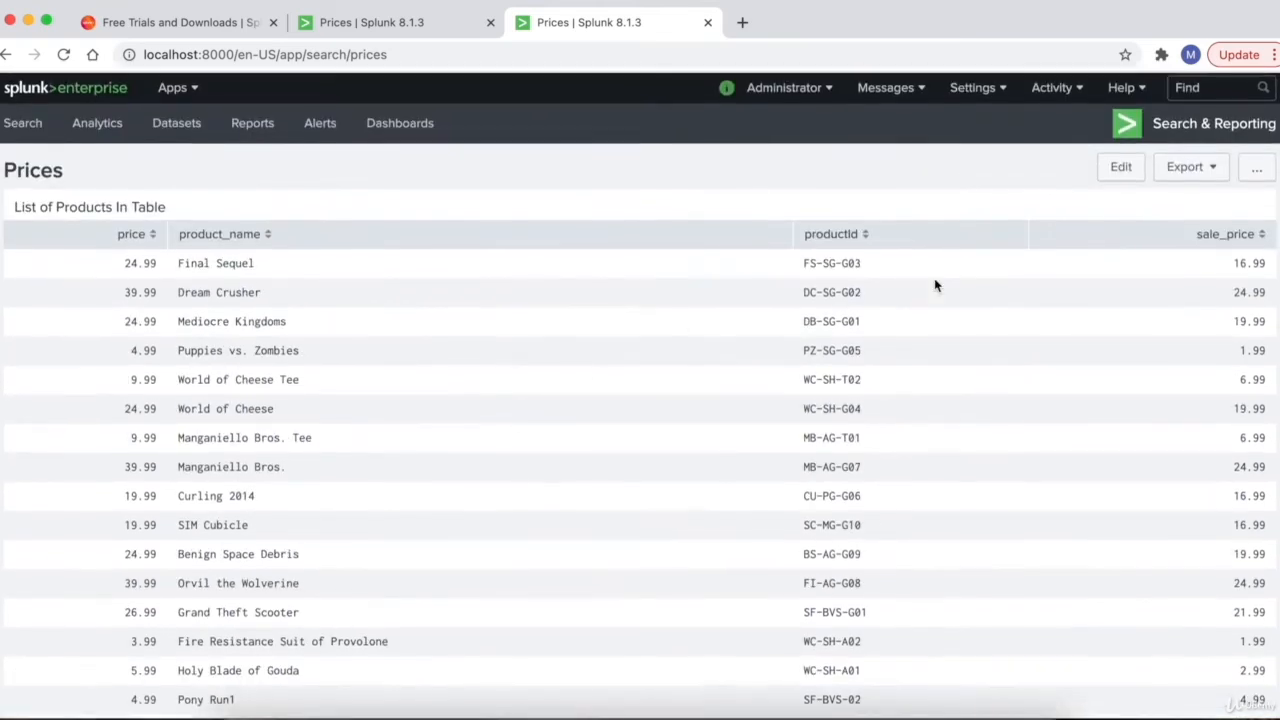
- Drag Pony Run Dashboard Results up beside List of Products In Table and save the Prices layout
{"action": "left_click", "coordinate": [1121, 170]}
{"action": "scroll", "coordinate": [628, 468], "scroll_direction": "down", "scroll_amount": 6}
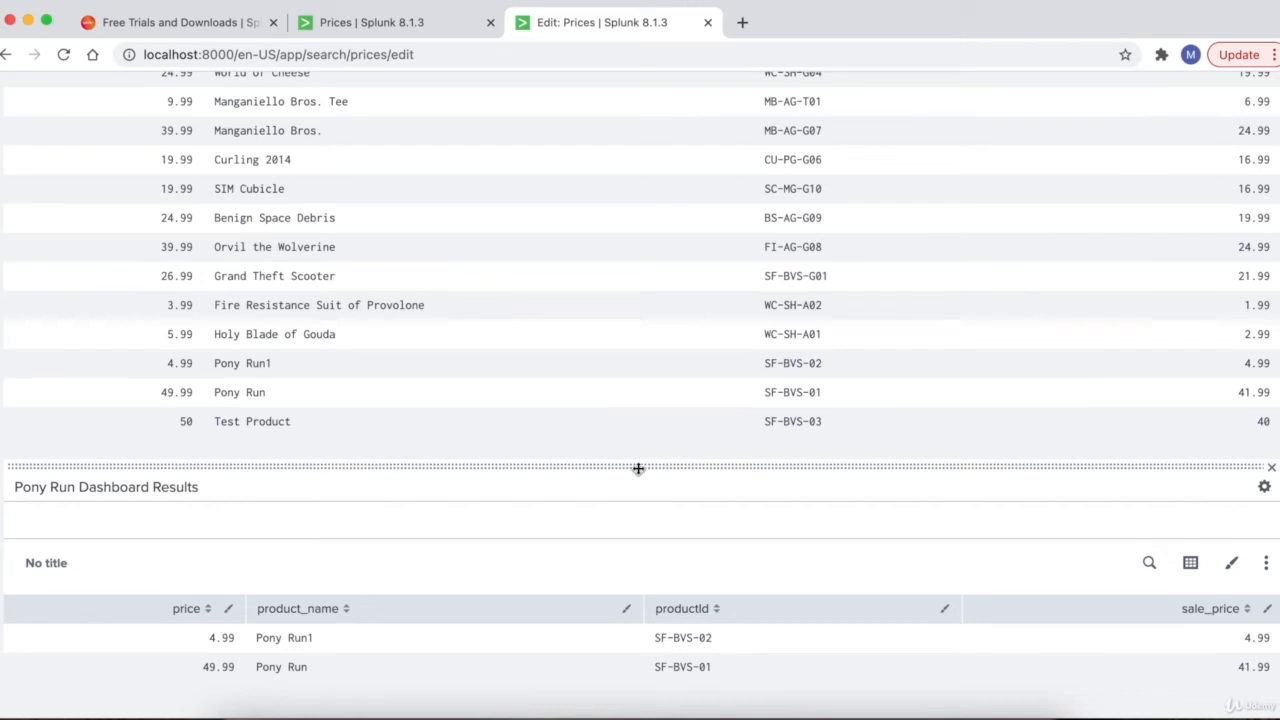
{"action": "left_click_drag", "start_coordinate": [638, 468], "coordinate": [418, 264]}
{"action": "scroll", "coordinate": [418, 264], "scroll_direction": "up", "scroll_amount": 4}
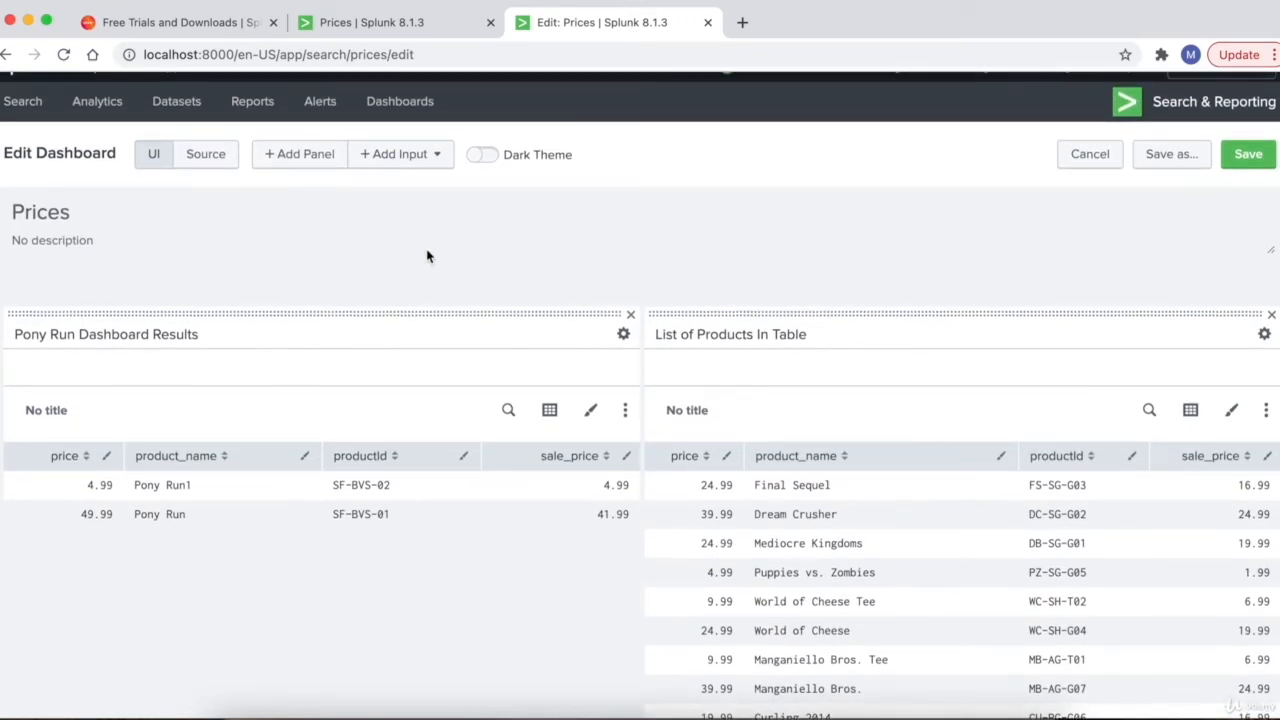
{"action": "left_click", "coordinate": [1252, 159]}
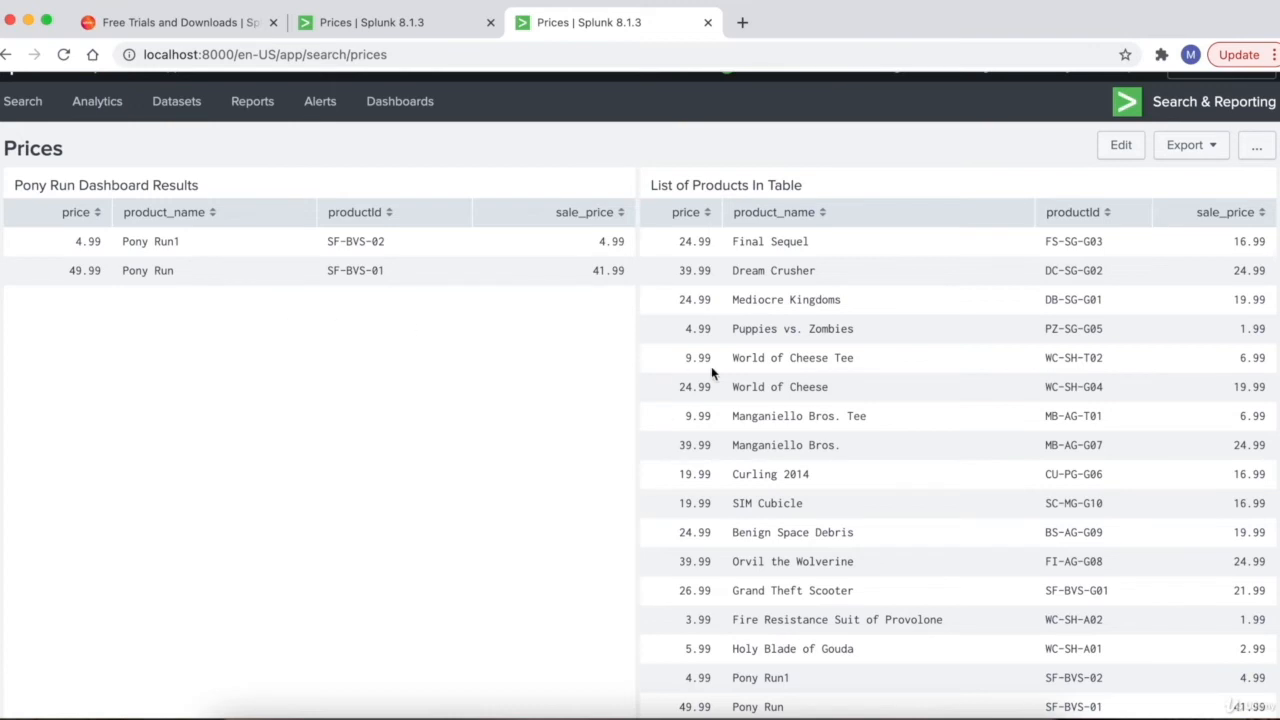
{"action": "scroll", "coordinate": [711, 368], "scroll_direction": "up", "scroll_amount": 1}
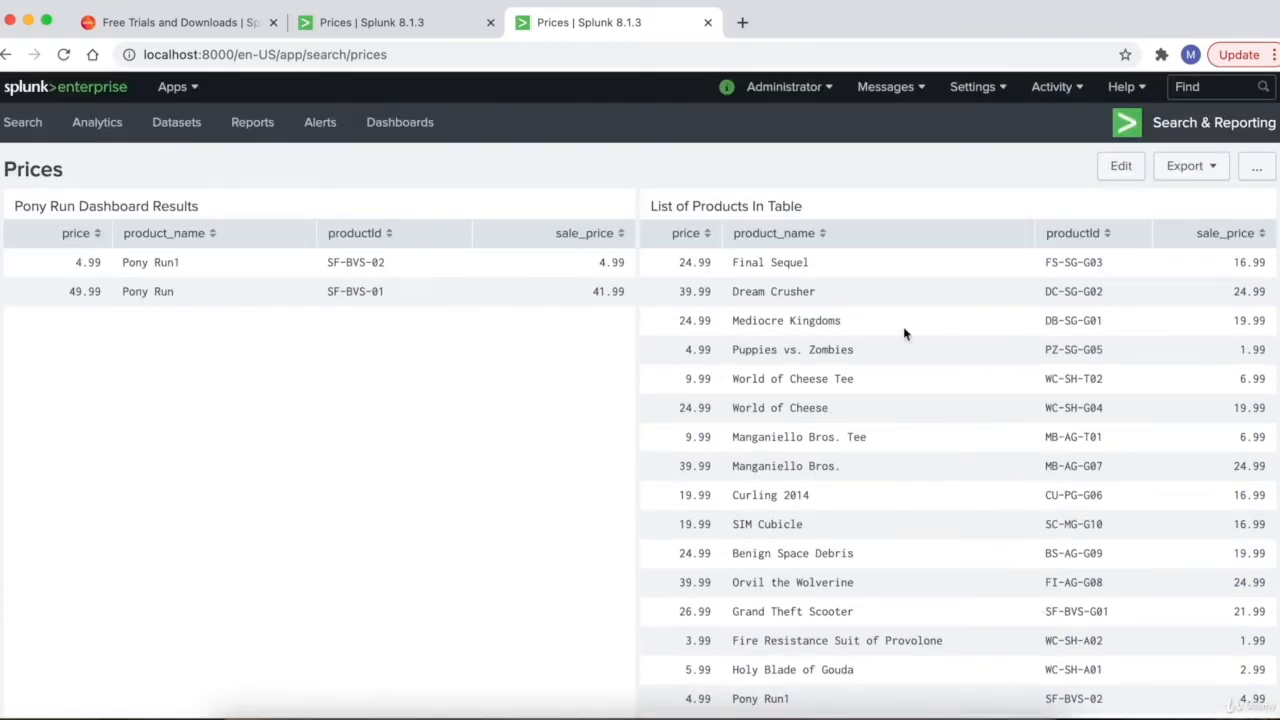
- Inspect the Pony Run panel's search, visualization and format options, leaving them unchanged
{"action": "left_click", "coordinate": [1119, 168]}
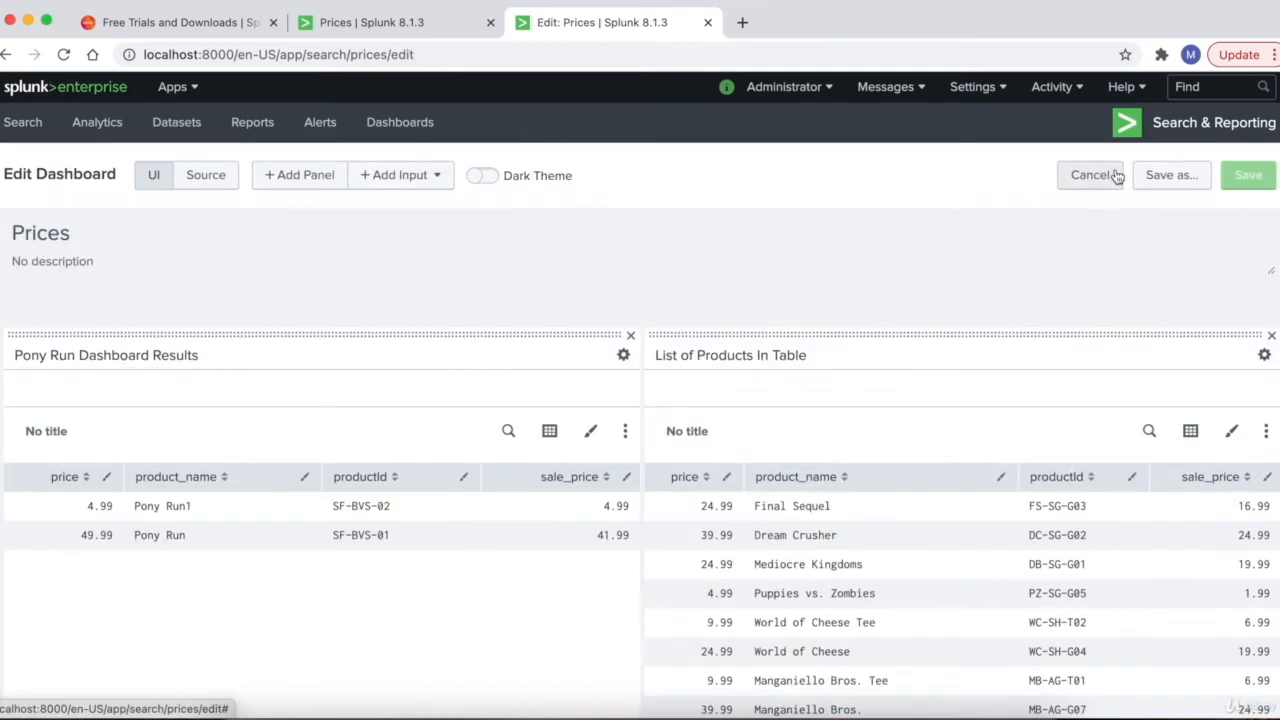
{"action": "scroll", "coordinate": [851, 286], "scroll_direction": "down", "scroll_amount": 3}
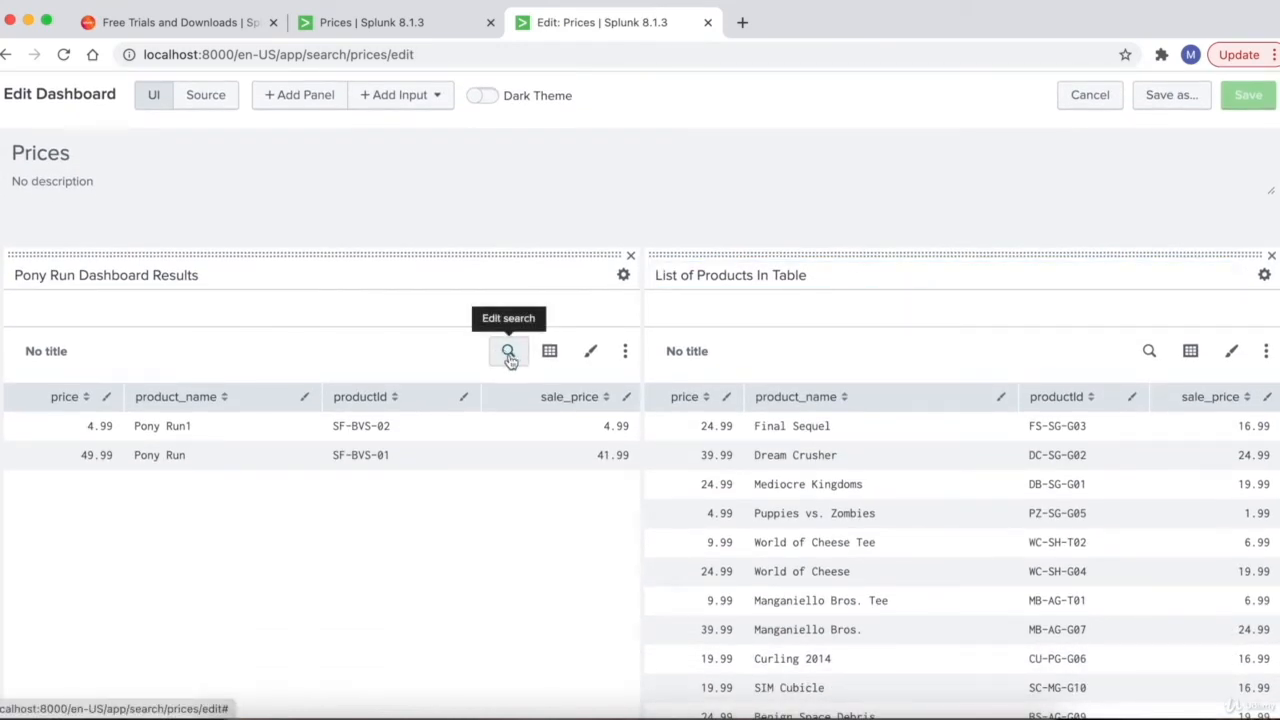
{"action": "left_click", "coordinate": [509, 352]}
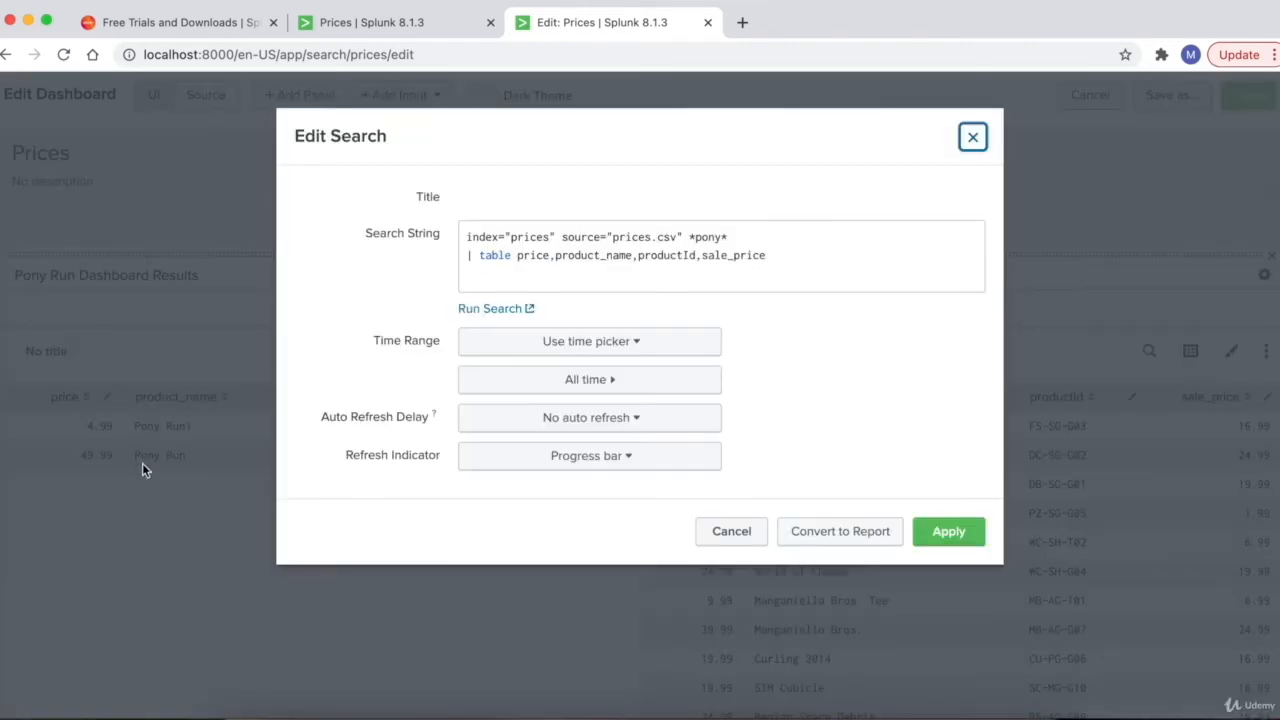
{"action": "left_click", "coordinate": [705, 538]}
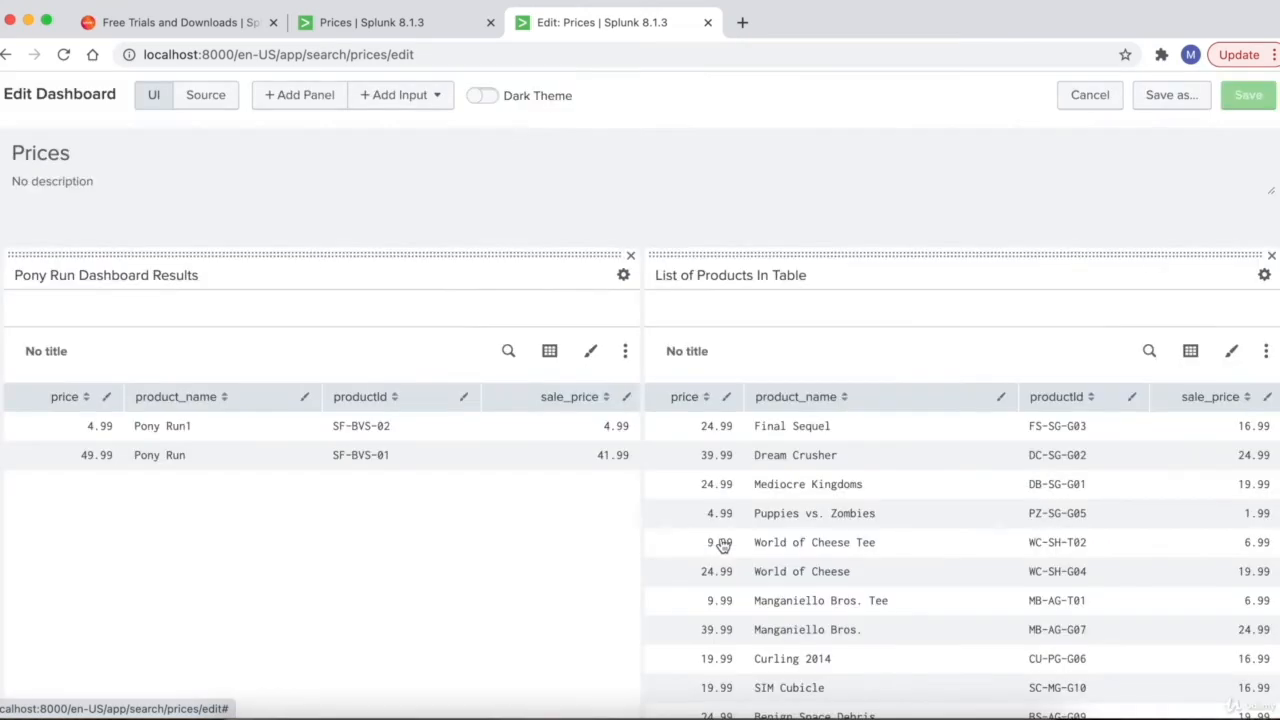
{"action": "left_click", "coordinate": [550, 352]}
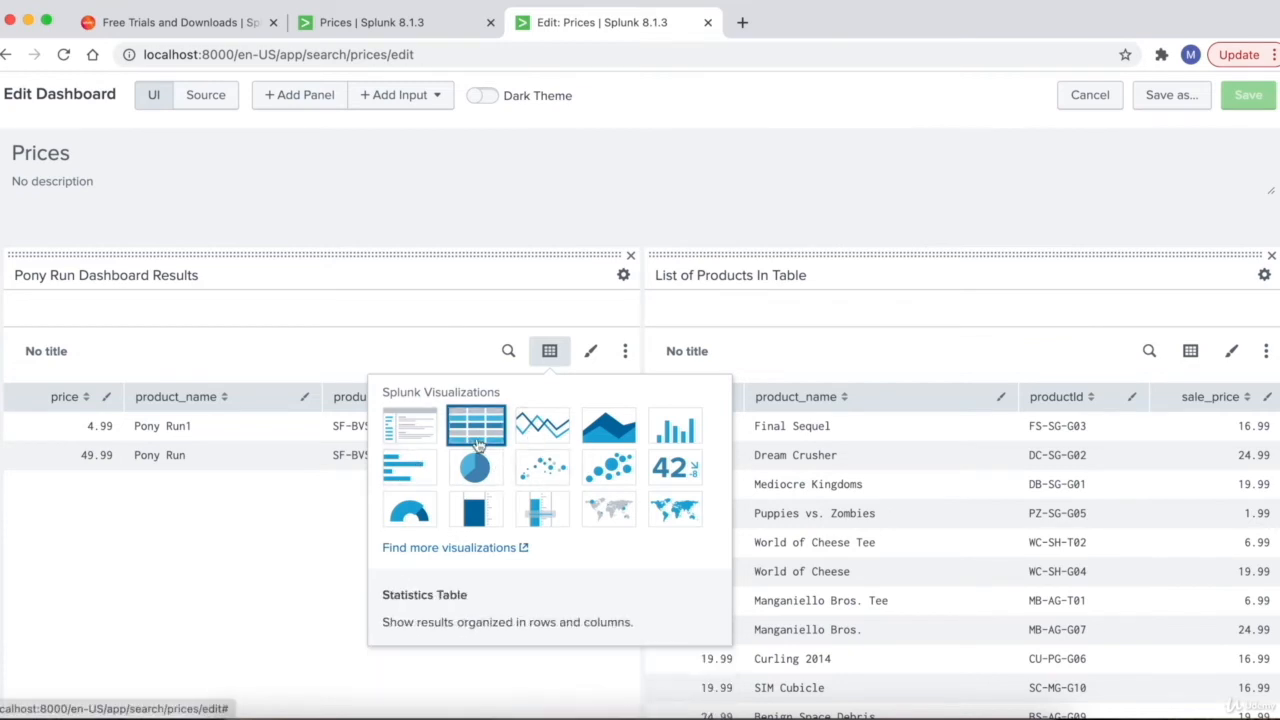
{"action": "left_click", "coordinate": [224, 561]}
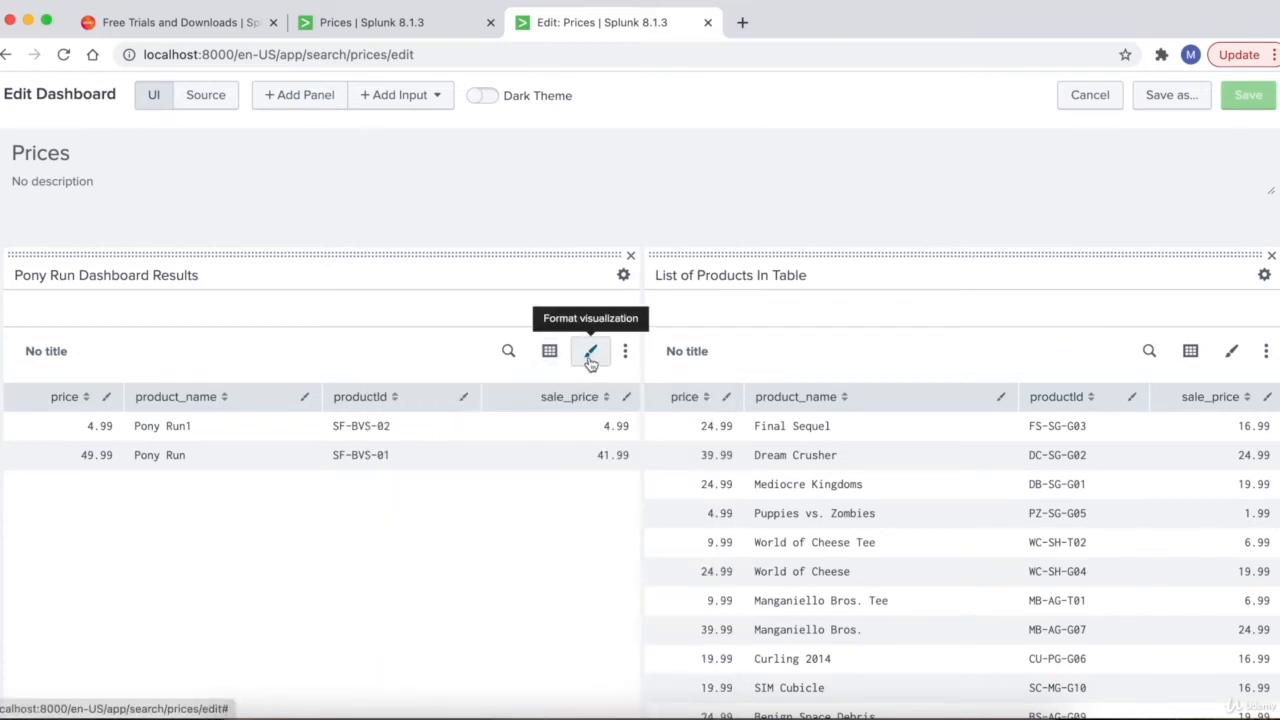
{"action": "left_click", "coordinate": [591, 361]}
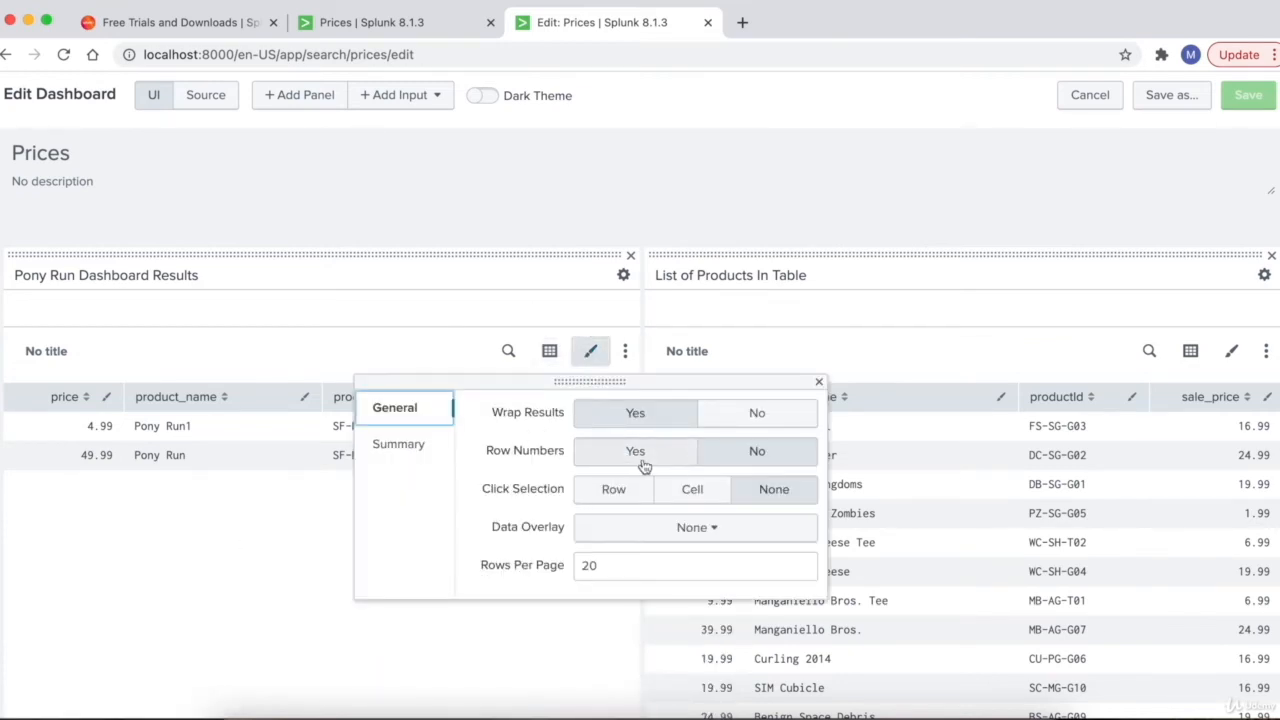
{"action": "left_click", "coordinate": [641, 455]}
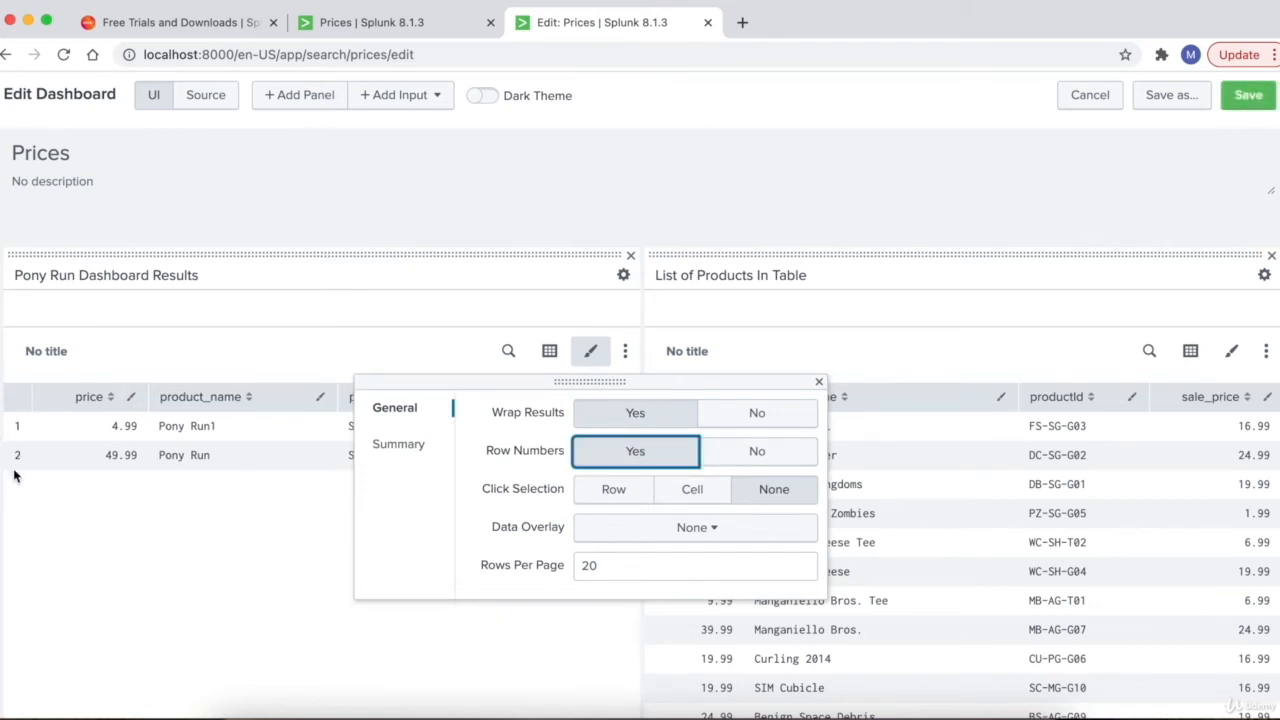
{"action": "left_click", "coordinate": [761, 455]}
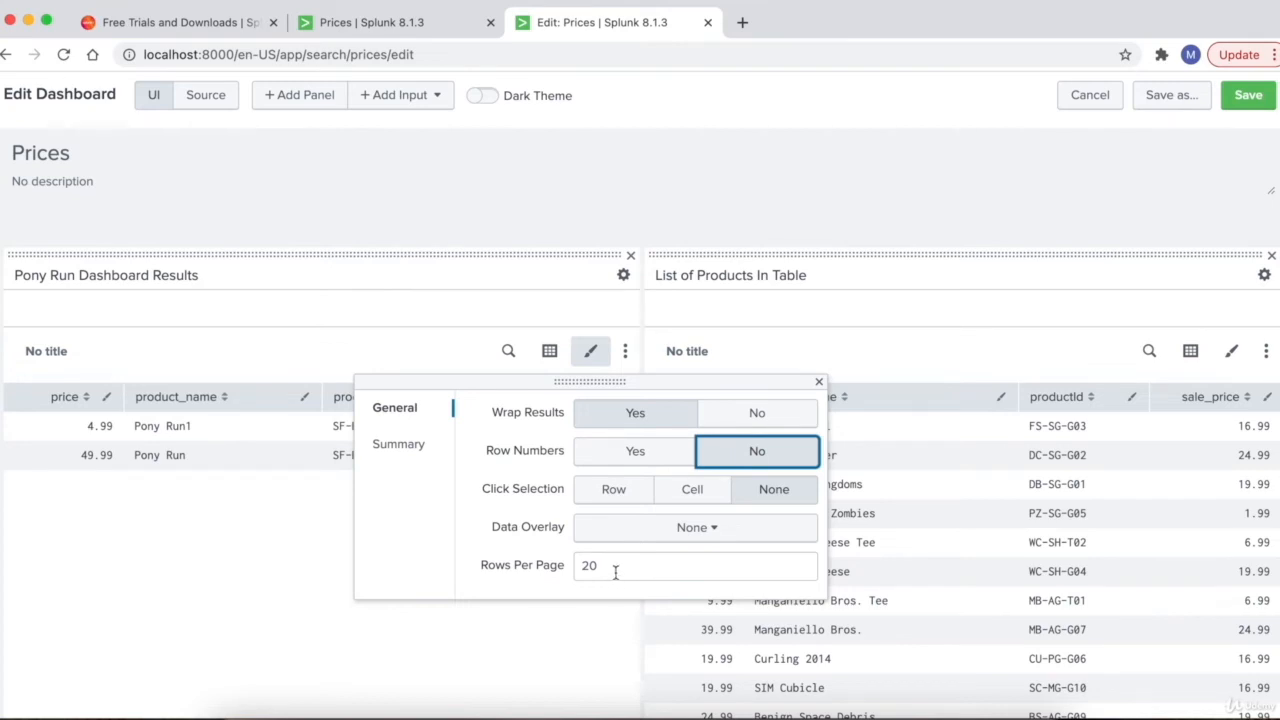
{"action": "left_click_drag", "start_coordinate": [615, 571], "coordinate": [579, 571]}
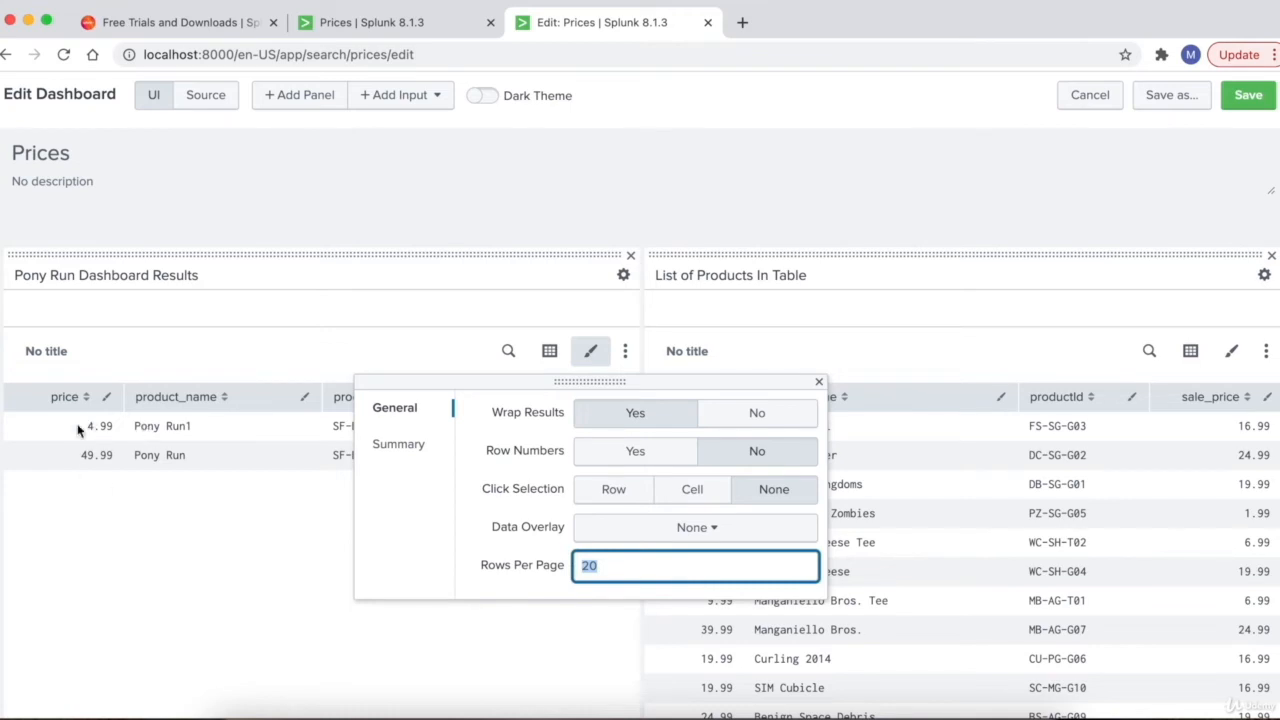
{"action": "left_click", "coordinate": [320, 542]}
{"action": "left_click", "coordinate": [289, 560]}
- Set the List of Products In Table panel to show 5 rows per page
{"action": "scroll", "coordinate": [289, 560], "scroll_direction": "down", "scroll_amount": 1}
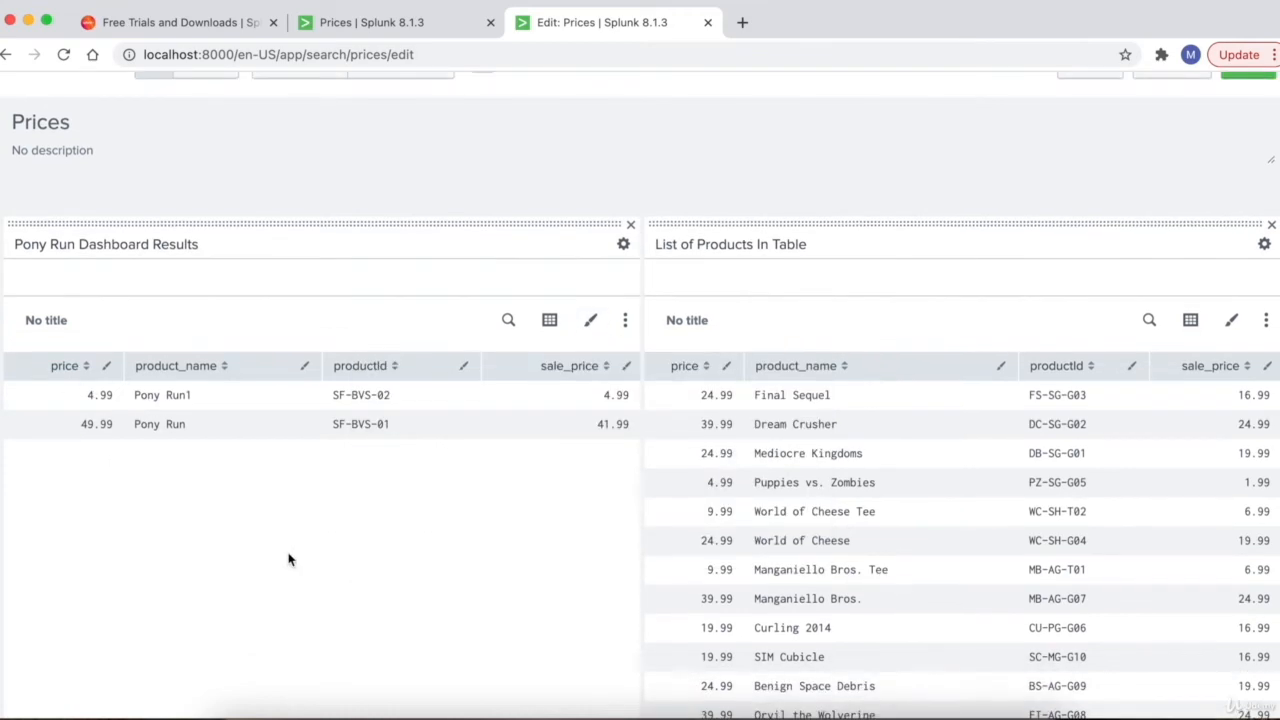
{"action": "scroll", "coordinate": [1000, 400], "scroll_direction": "down", "scroll_amount": 1}
{"action": "left_click", "coordinate": [1234, 256]}
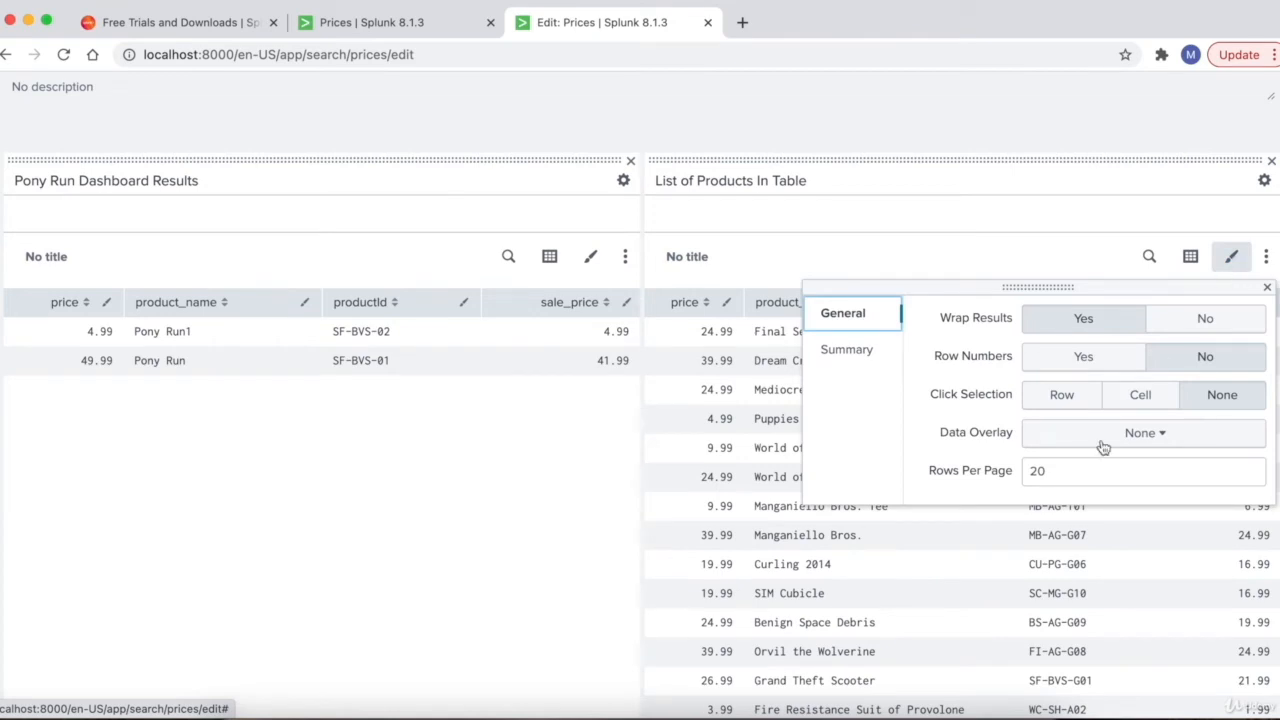
{"action": "left_click_drag", "start_coordinate": [1071, 466], "coordinate": [1013, 478]}
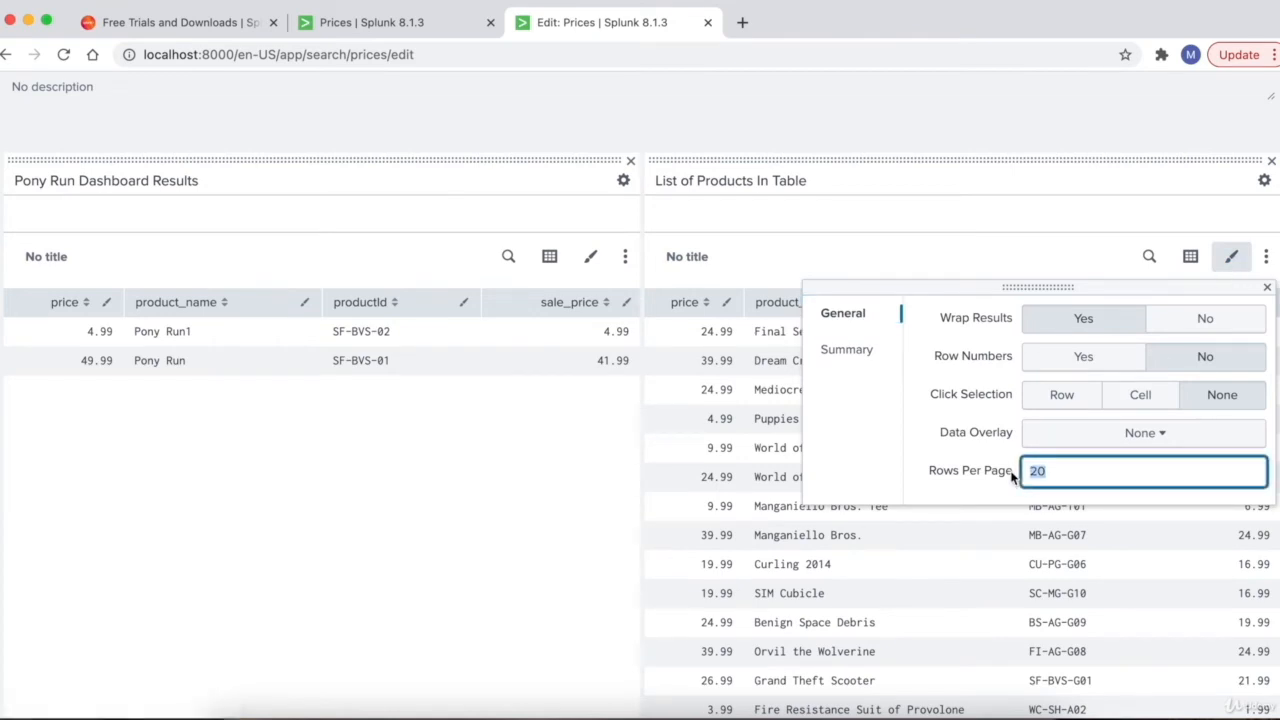
{"action": "type", "text": "5"}
{"action": "left_click", "coordinate": [747, 446]}
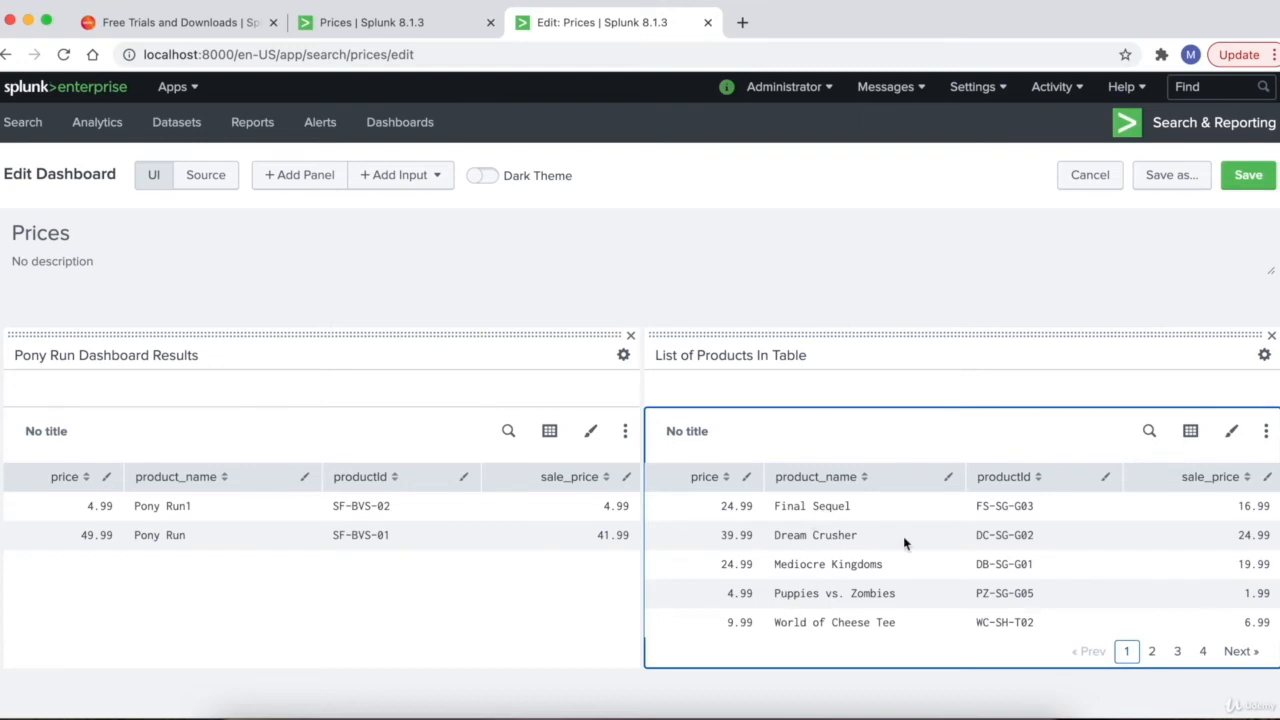
- Save the Prices dashboard edits, then switch to the app's empty Search page
{"action": "left_click", "coordinate": [1250, 177]}
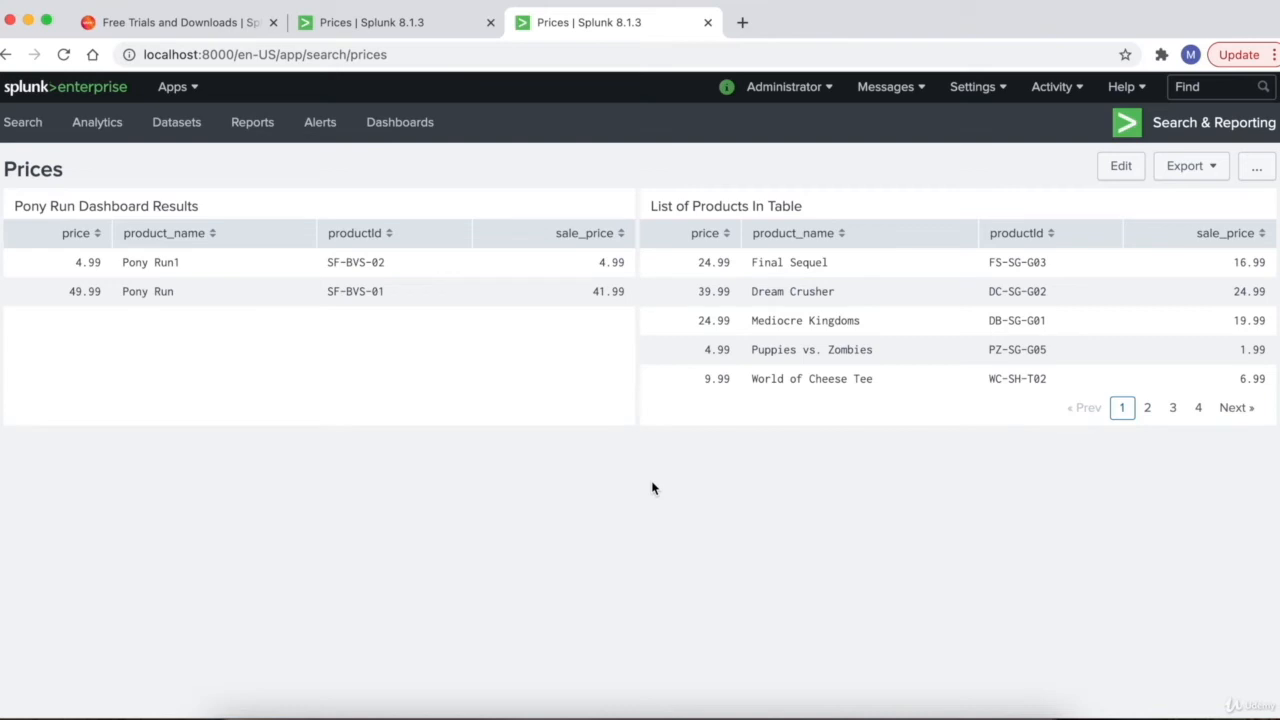
{"action": "mouse_move", "coordinate": [1106, 352]}
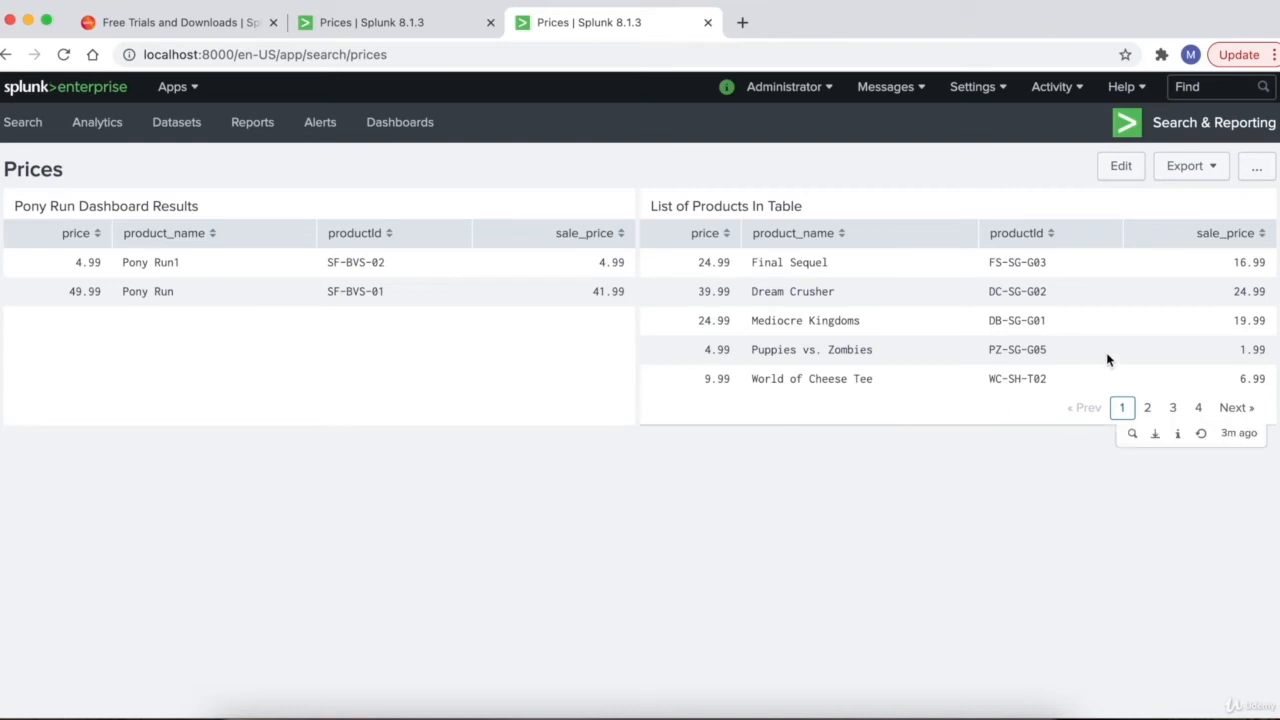
{"action": "mouse_move", "coordinate": [491, 316]}
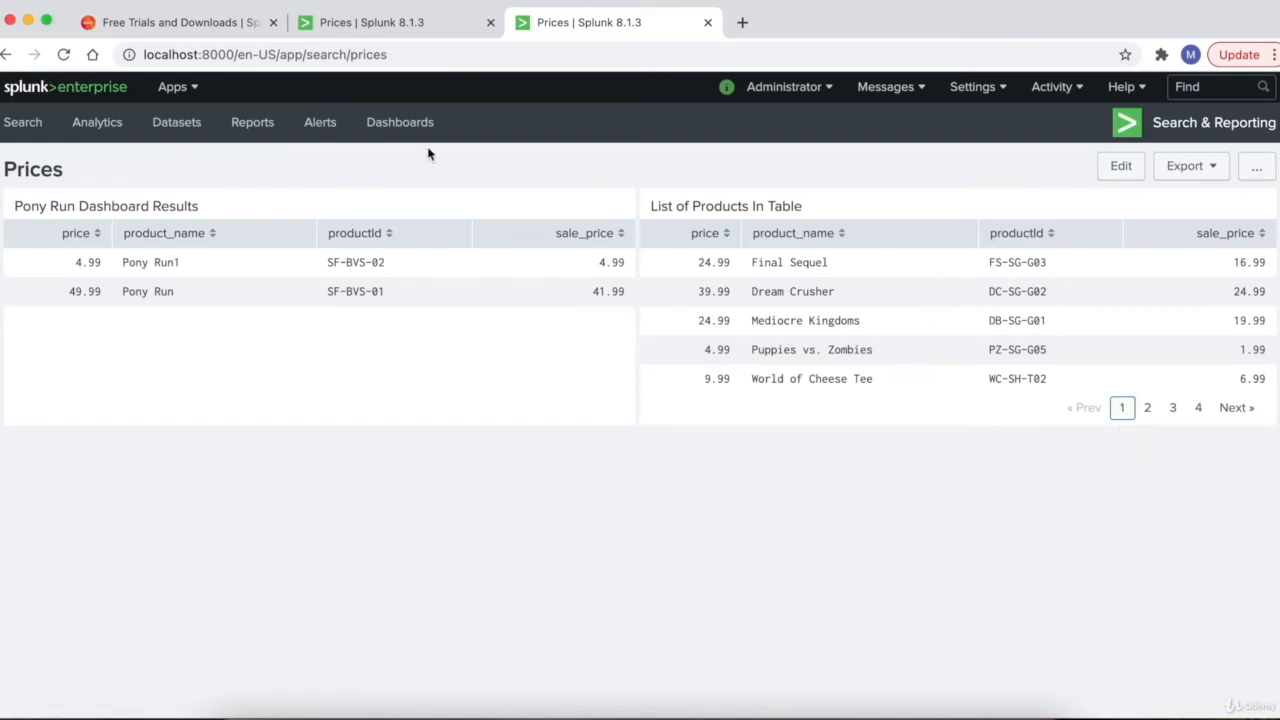
{"action": "left_click", "coordinate": [17, 130]}
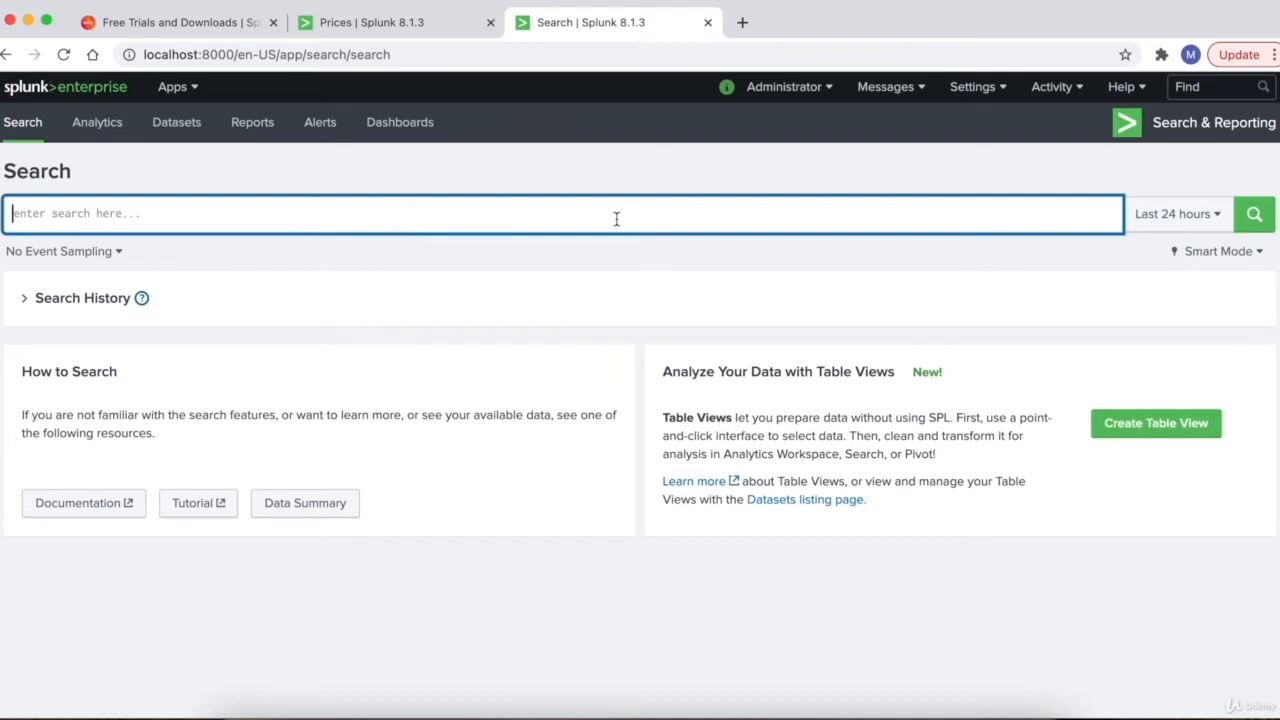
- Load the earlier *pony* prices search from Search History and run it
{"action": "left_click", "coordinate": [24, 298]}
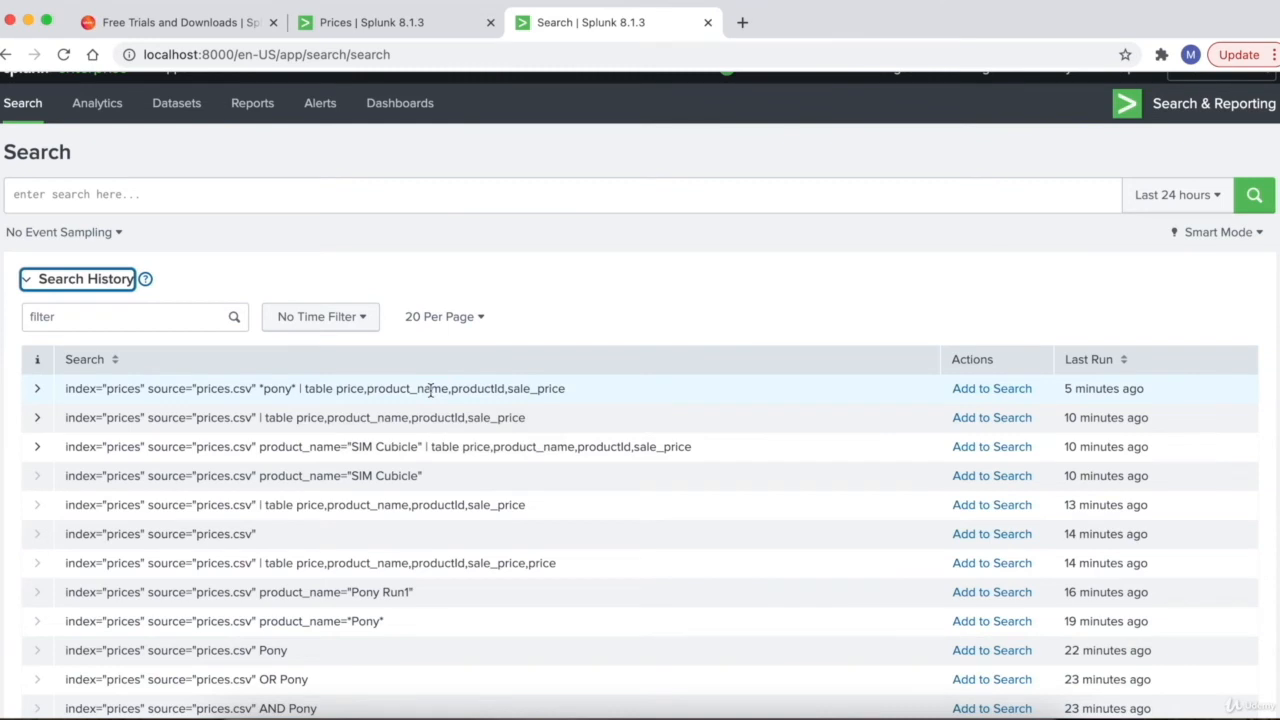
{"action": "left_click", "coordinate": [990, 390]}
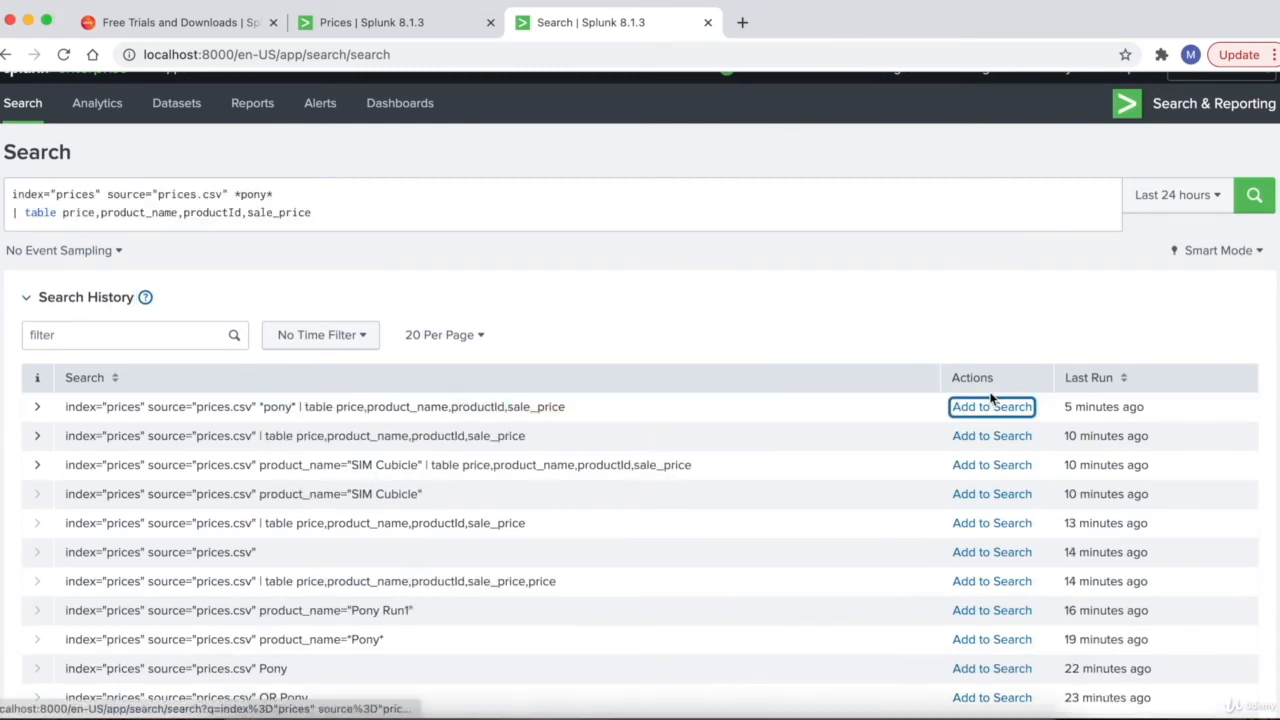
{"action": "left_click", "coordinate": [1254, 195]}
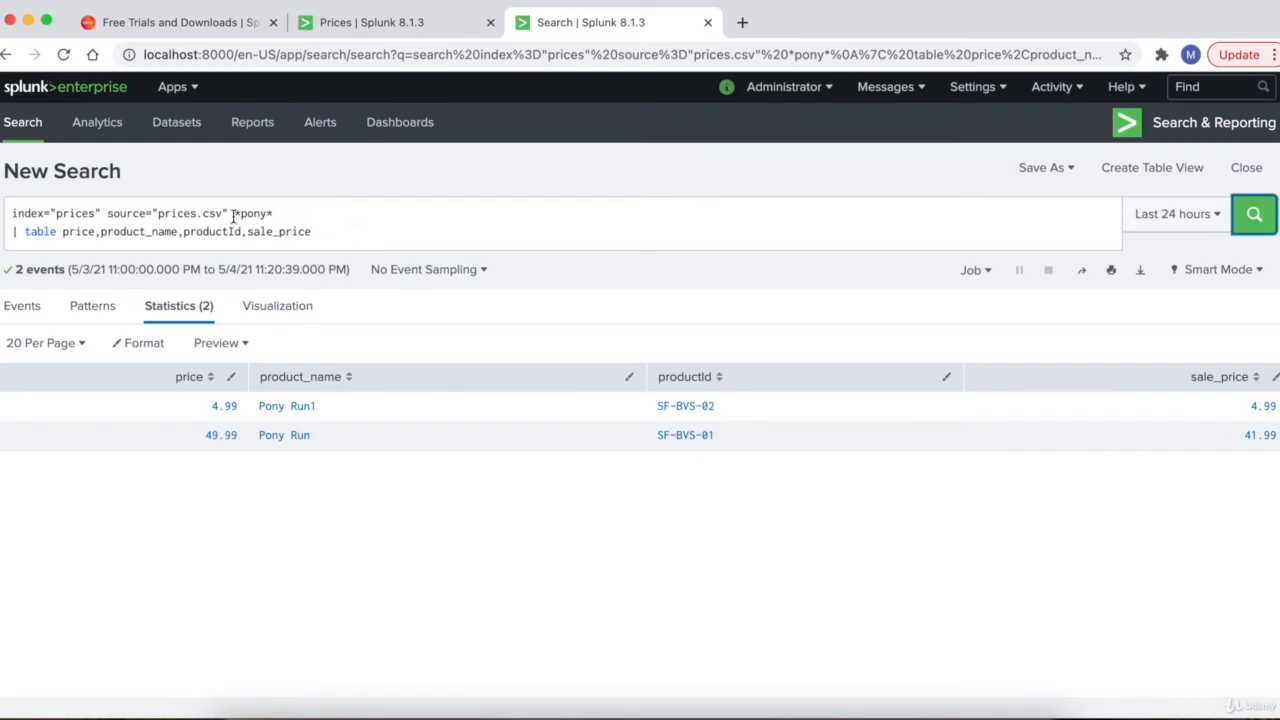
- Delete the *pony* filter and rerun, reviewing all 18 products with their prices
{"action": "left_click_drag", "start_coordinate": [234, 216], "coordinate": [276, 216]}
{"action": "key", "text": "BackSpace"}
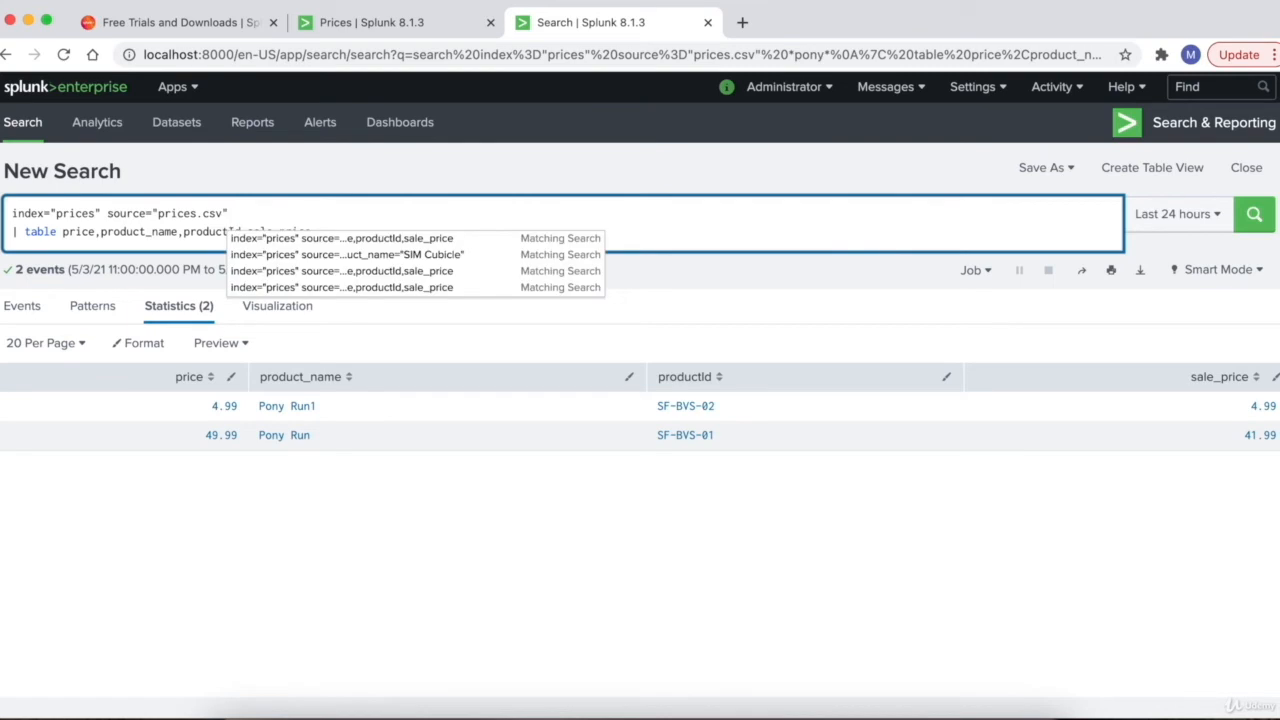
{"action": "key", "text": "Return"}
{"action": "scroll", "coordinate": [524, 272], "scroll_direction": "down", "scroll_amount": 1}
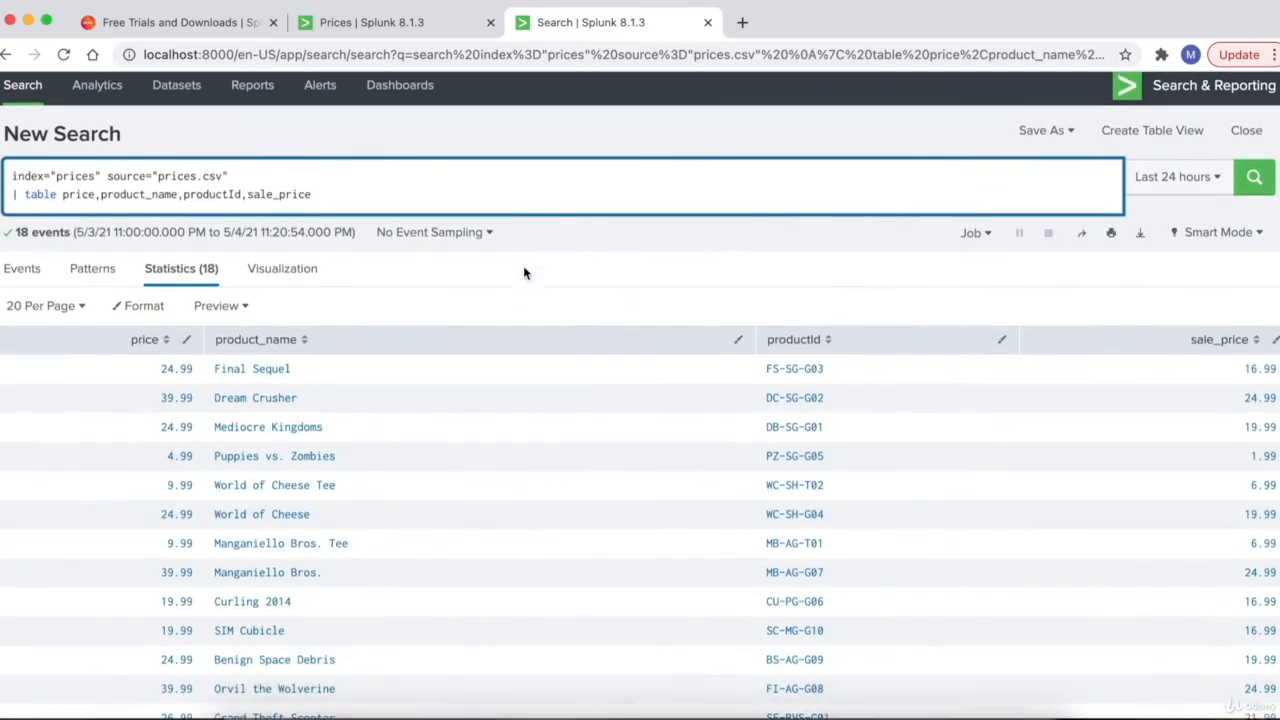
{"action": "scroll", "coordinate": [524, 272], "scroll_direction": "down", "scroll_amount": 1}
{"action": "scroll", "coordinate": [524, 272], "scroll_direction": "down", "scroll_amount": 1}
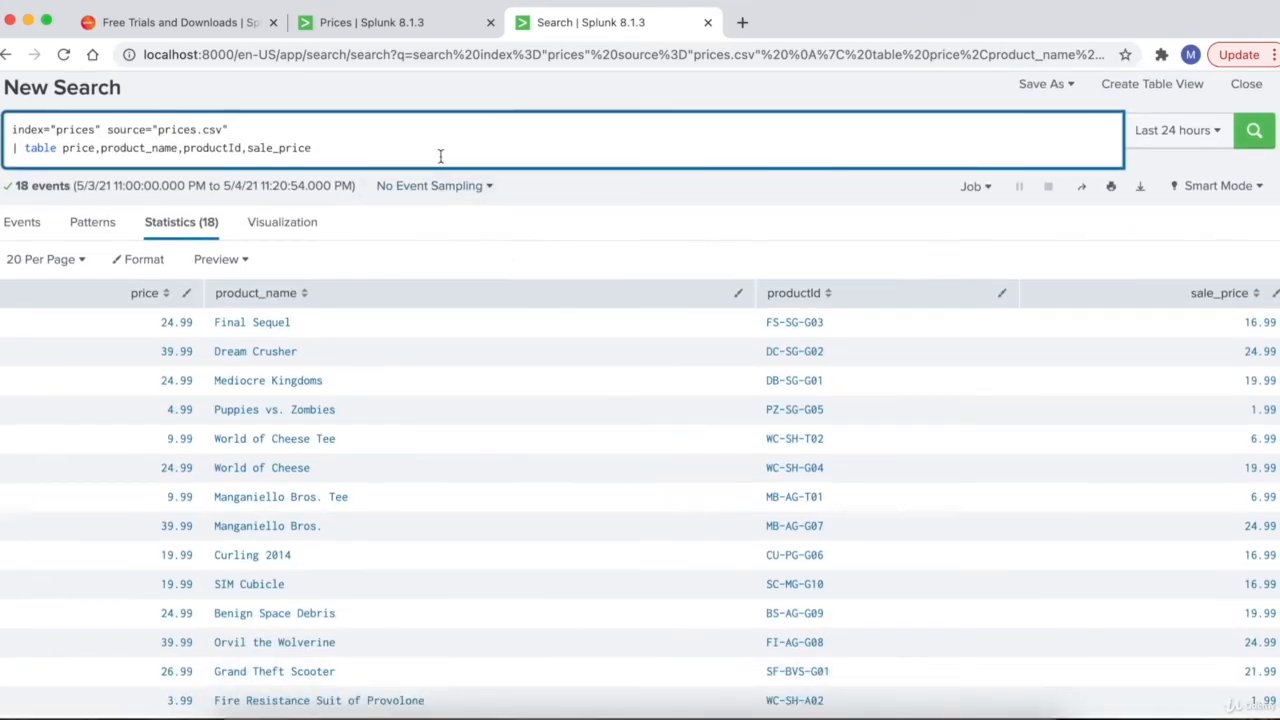
{"action": "scroll", "coordinate": [503, 258], "scroll_direction": "down", "scroll_amount": 1}
{"action": "scroll", "coordinate": [504, 265], "scroll_direction": "down", "scroll_amount": 1}
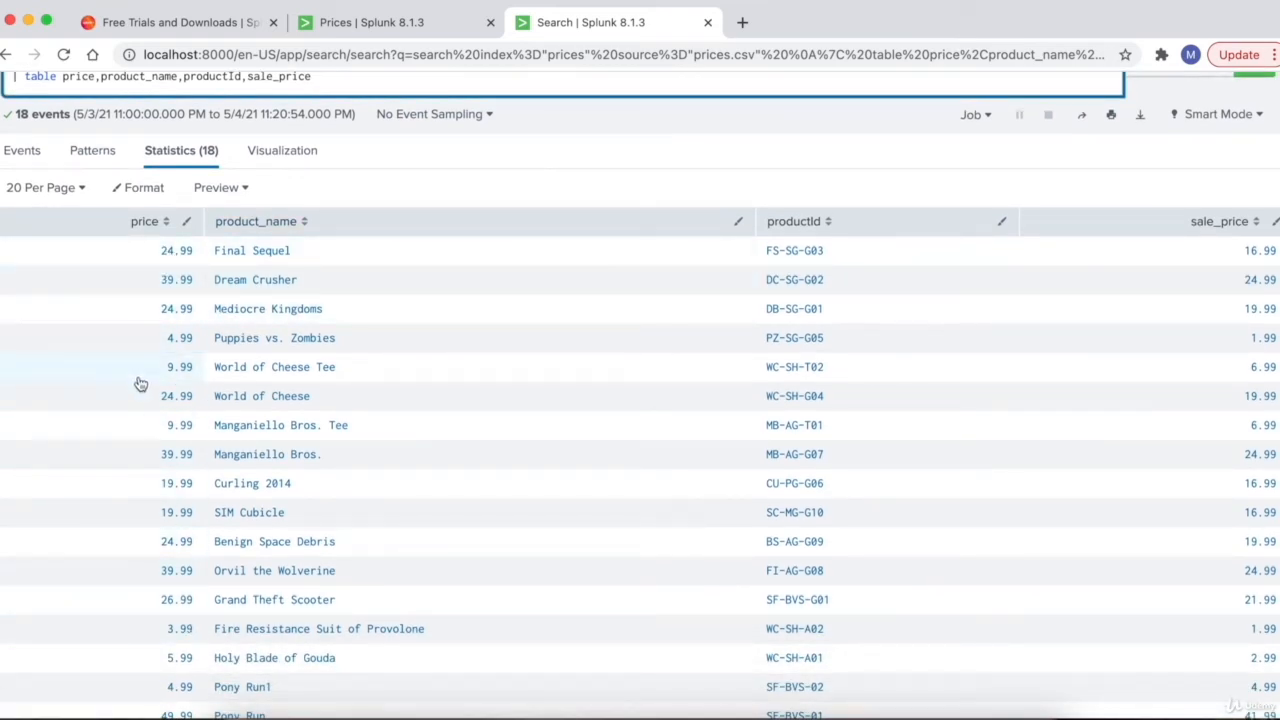
{"action": "scroll", "coordinate": [137, 382], "scroll_direction": "down", "scroll_amount": 1}
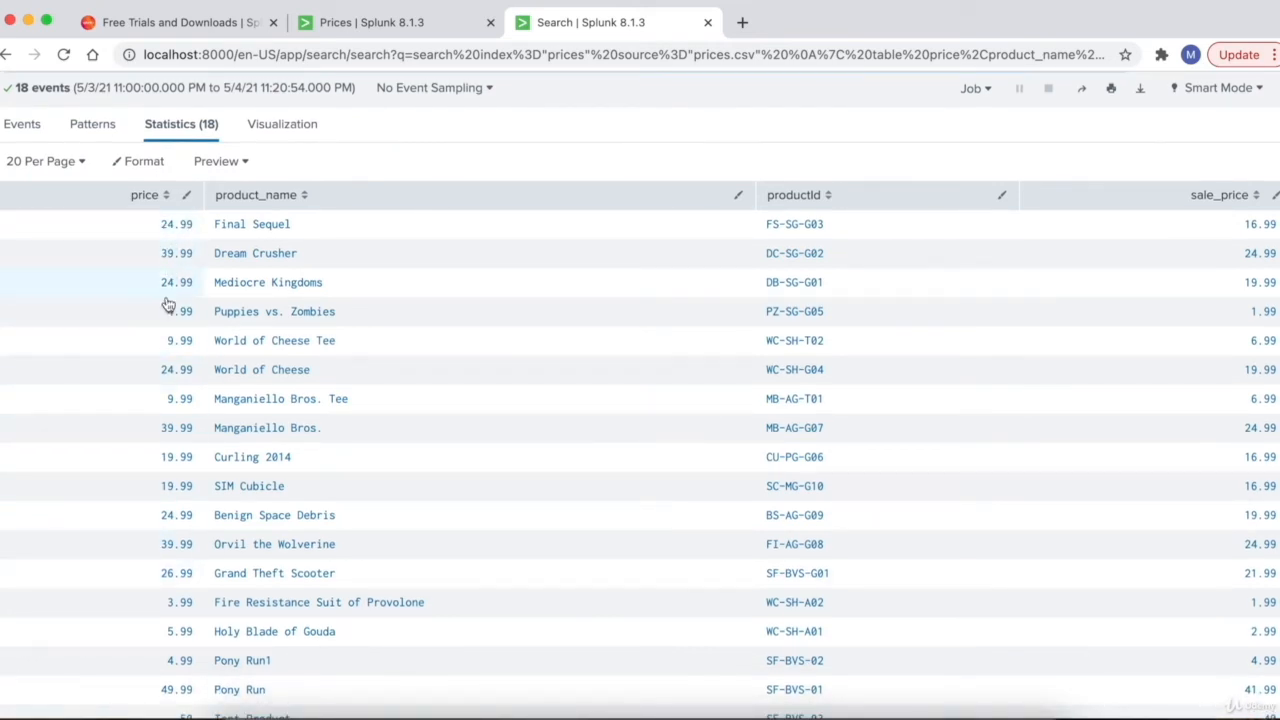
{"action": "scroll", "coordinate": [150, 654], "scroll_direction": "down", "scroll_amount": 1}
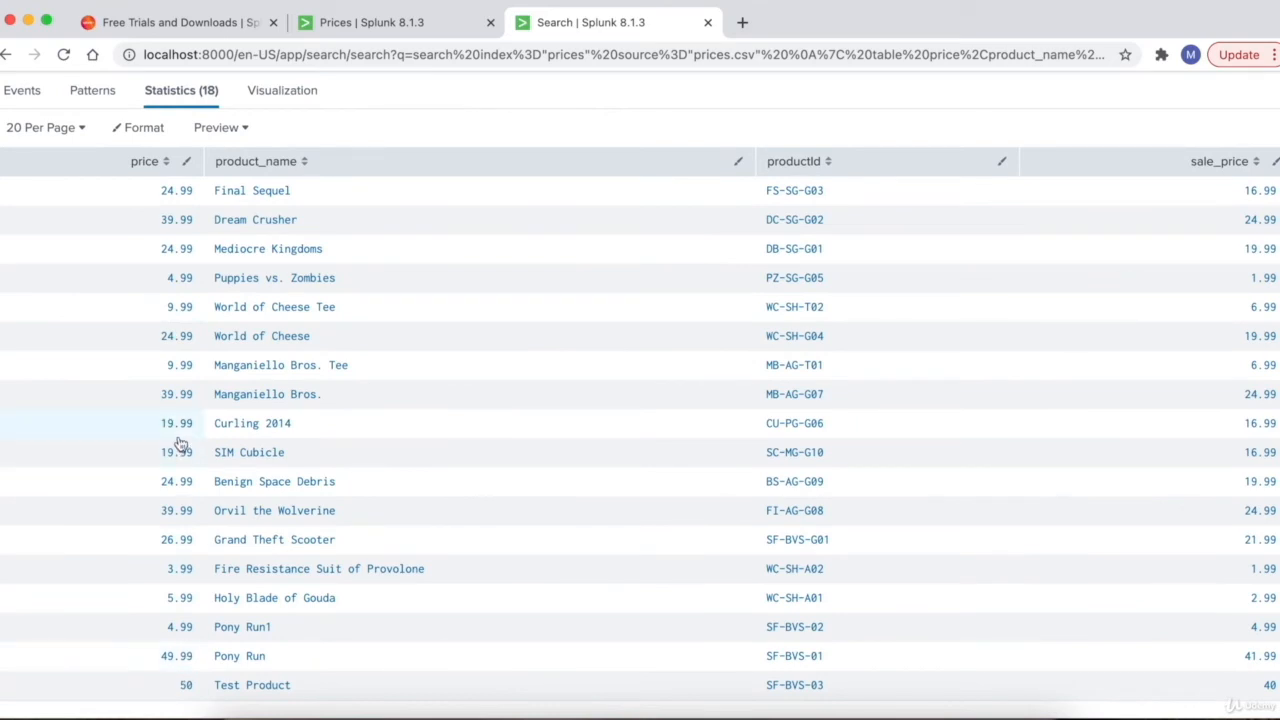
{"action": "scroll", "coordinate": [345, 157], "scroll_direction": "up", "scroll_amount": 4}
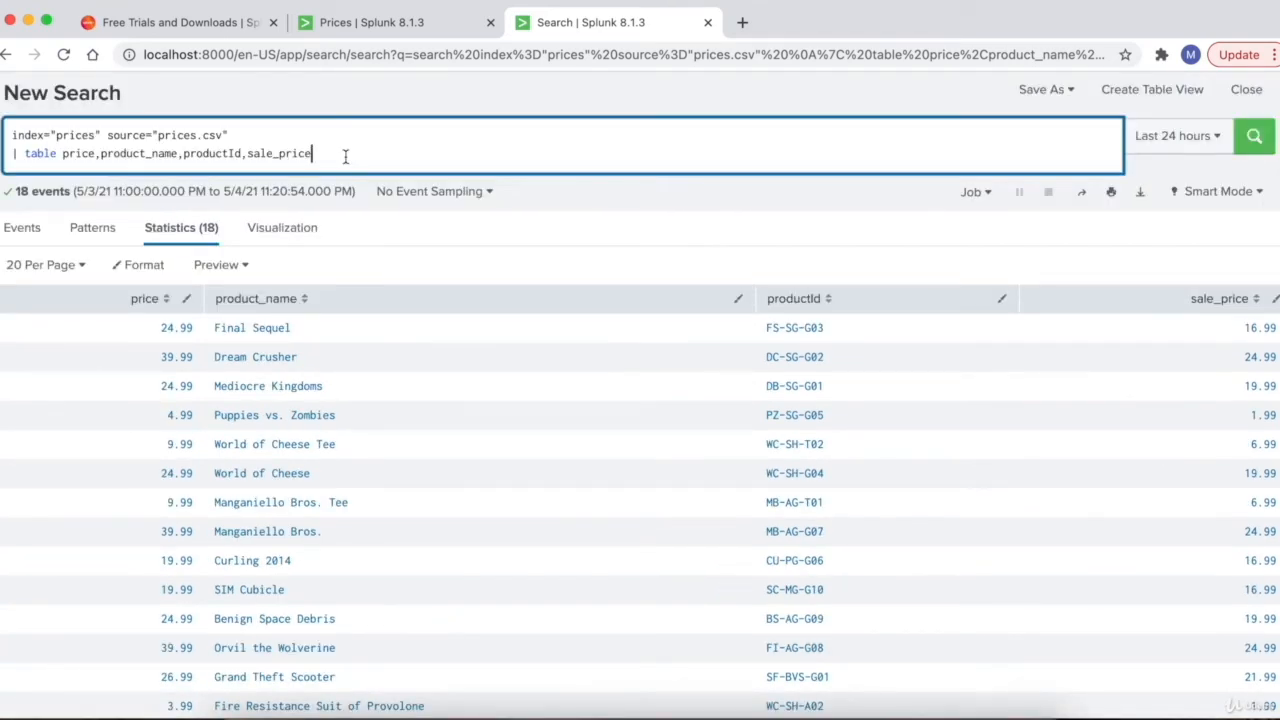
- Append a '| stats sum(price)' line to the prices query and run it, totalling 426.83
{"action": "key", "text": "shift+Return"}
{"action": "type", "text": "| stats"}
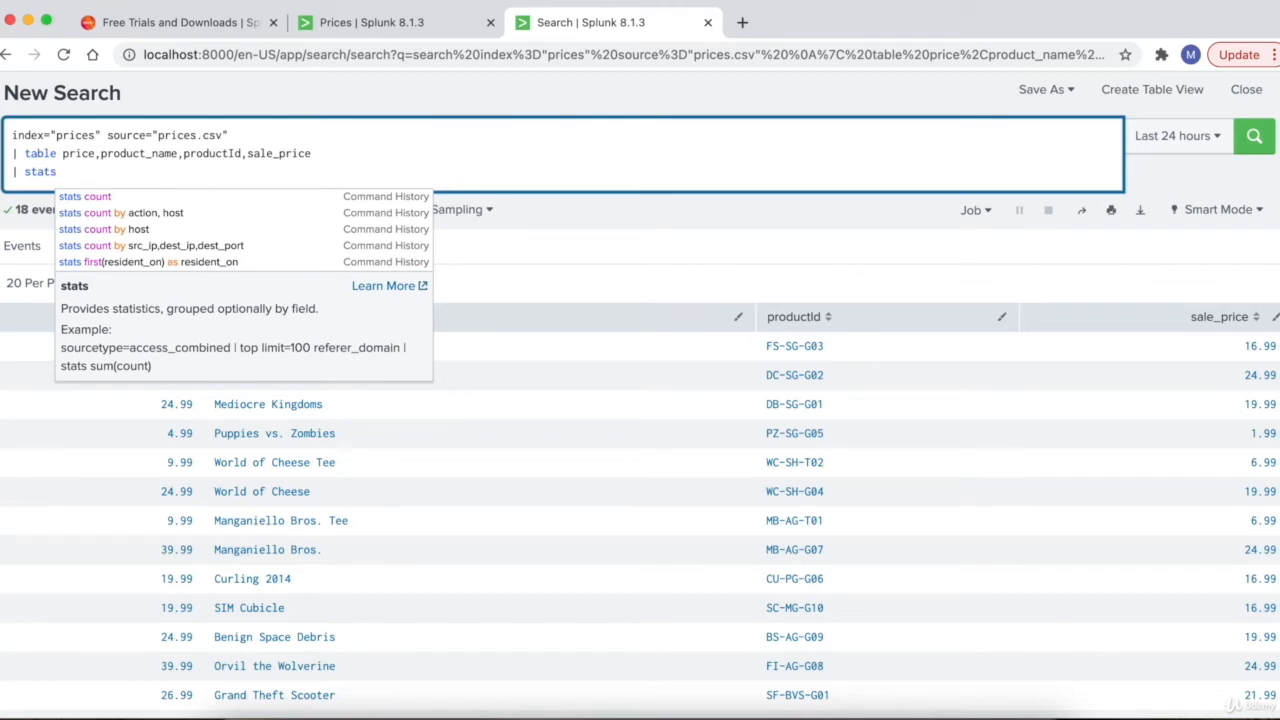
{"action": "left_click", "coordinate": [154, 170]}
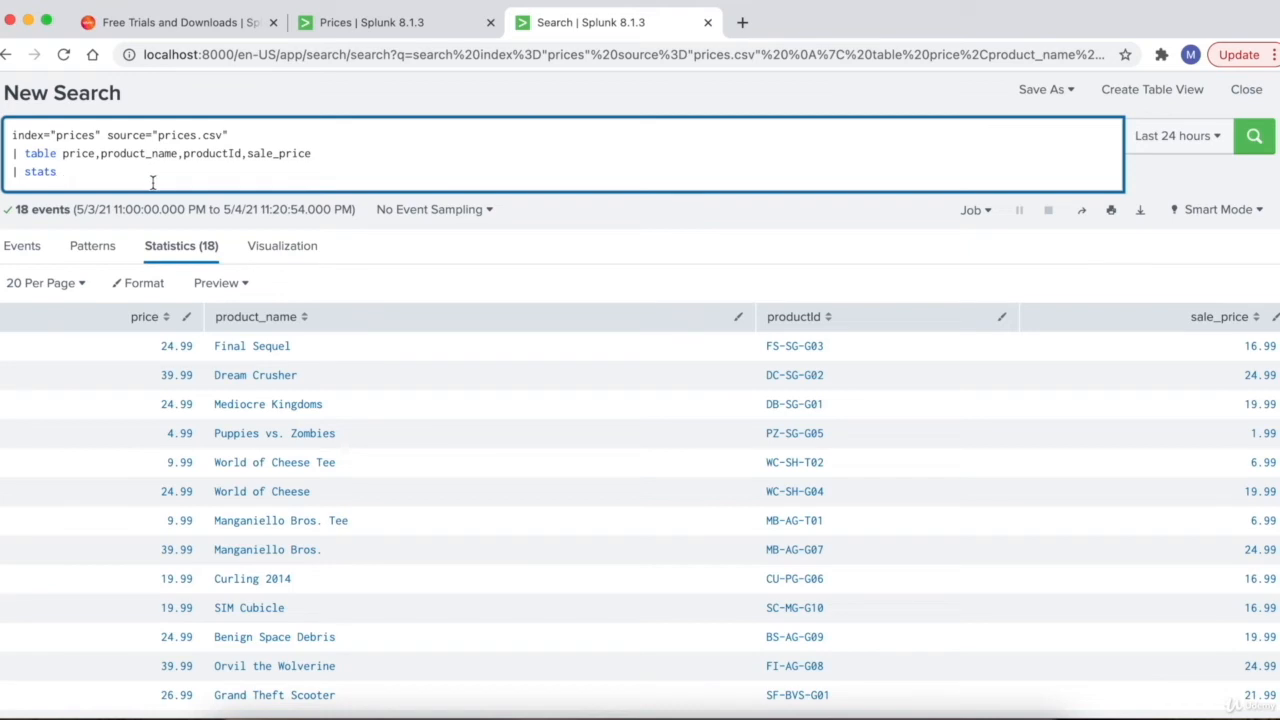
{"action": "type", "text": "sum"}
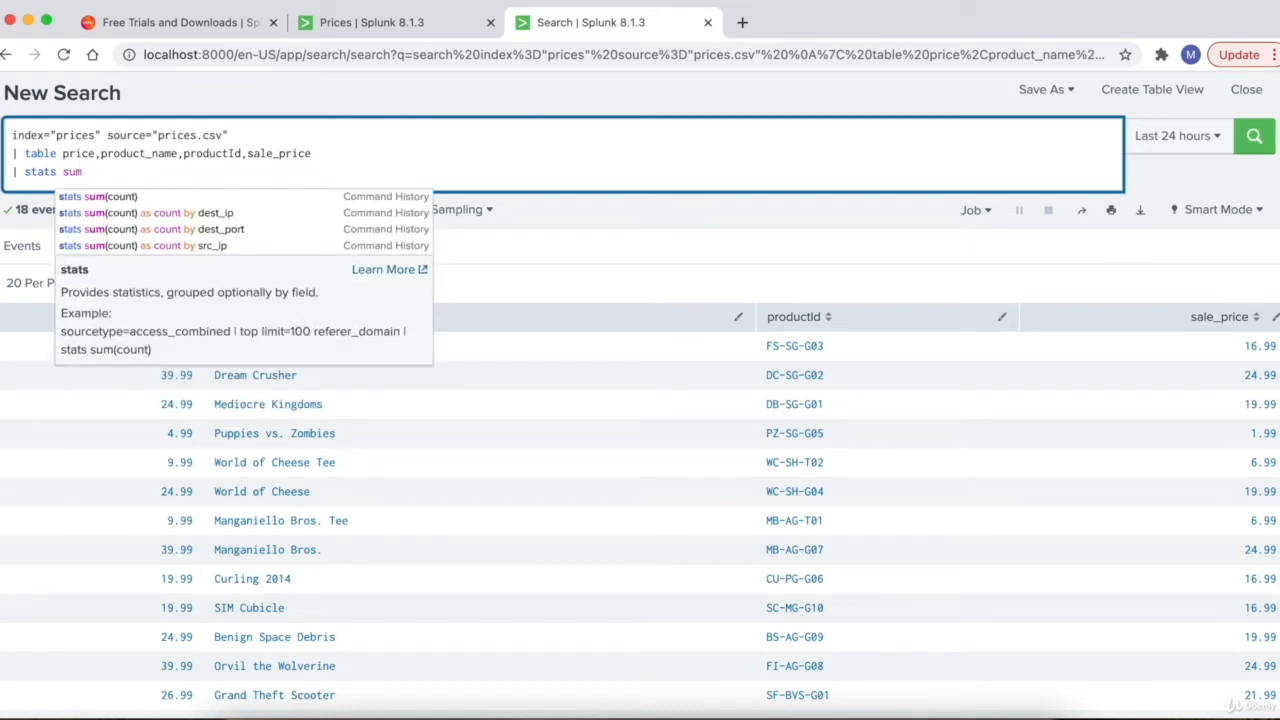
{"action": "type", "text": "("}
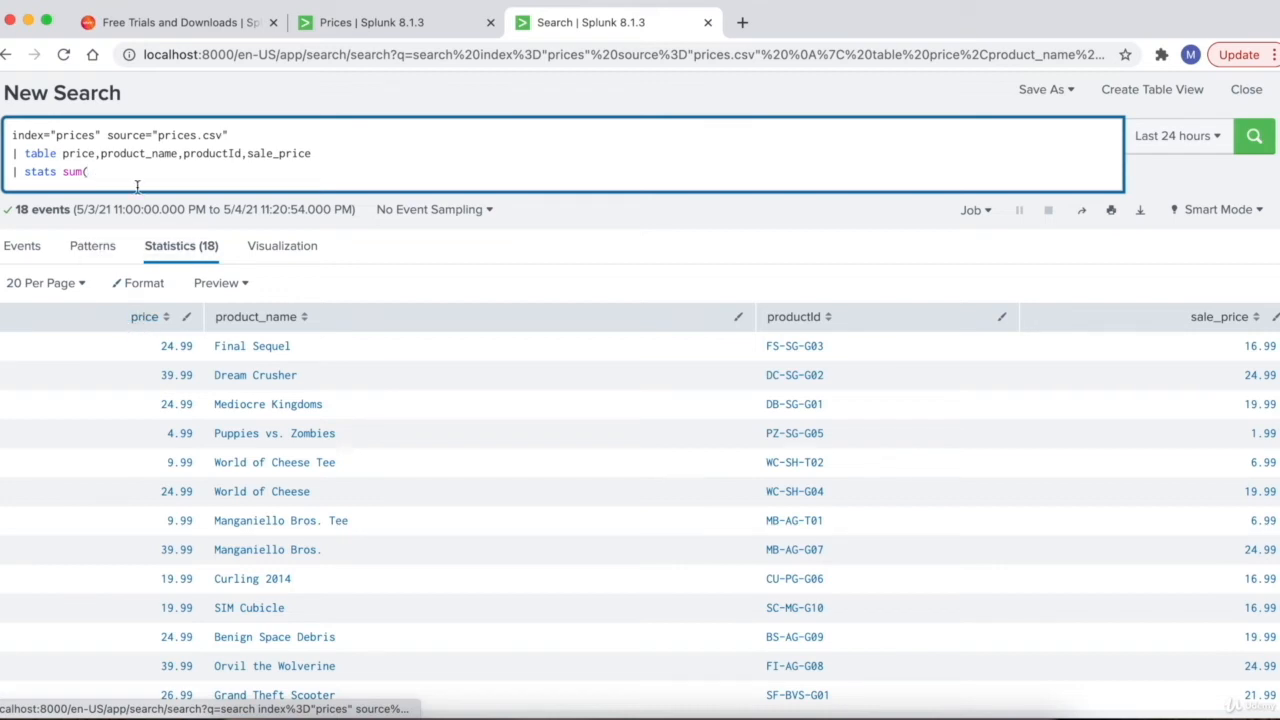
{"action": "type", "text": "price)"}
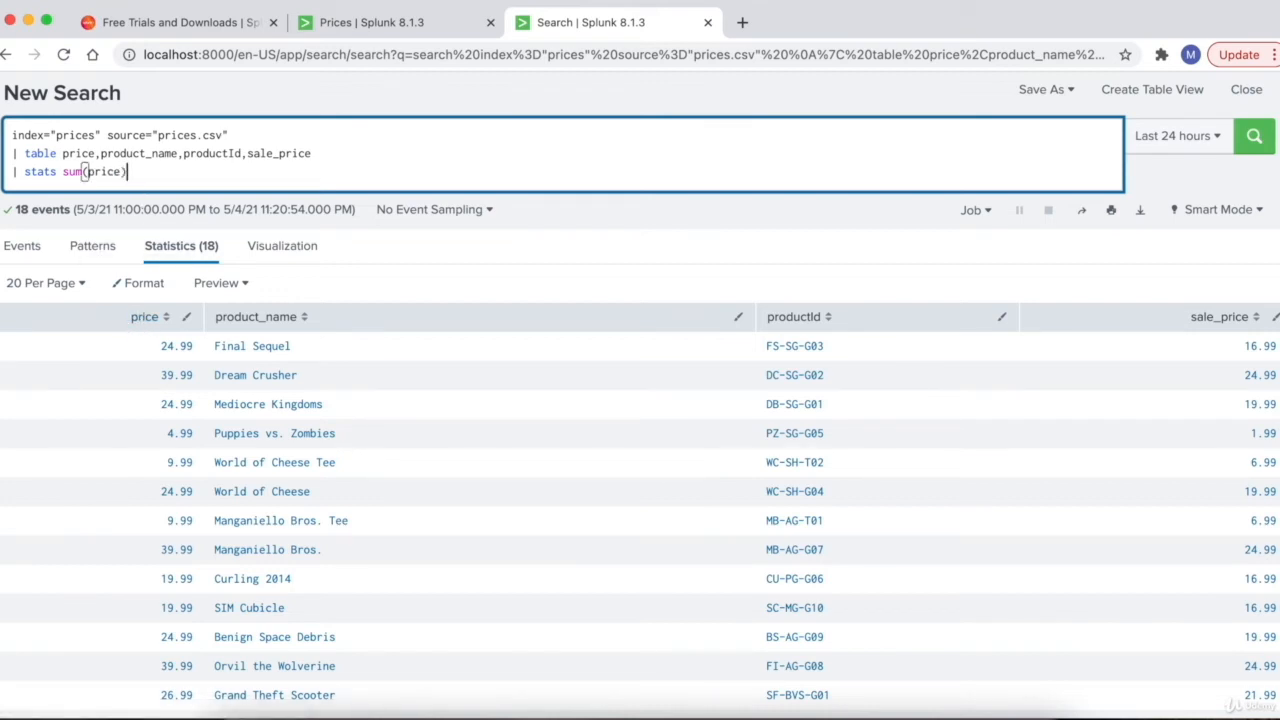
{"action": "key", "text": "Return"}
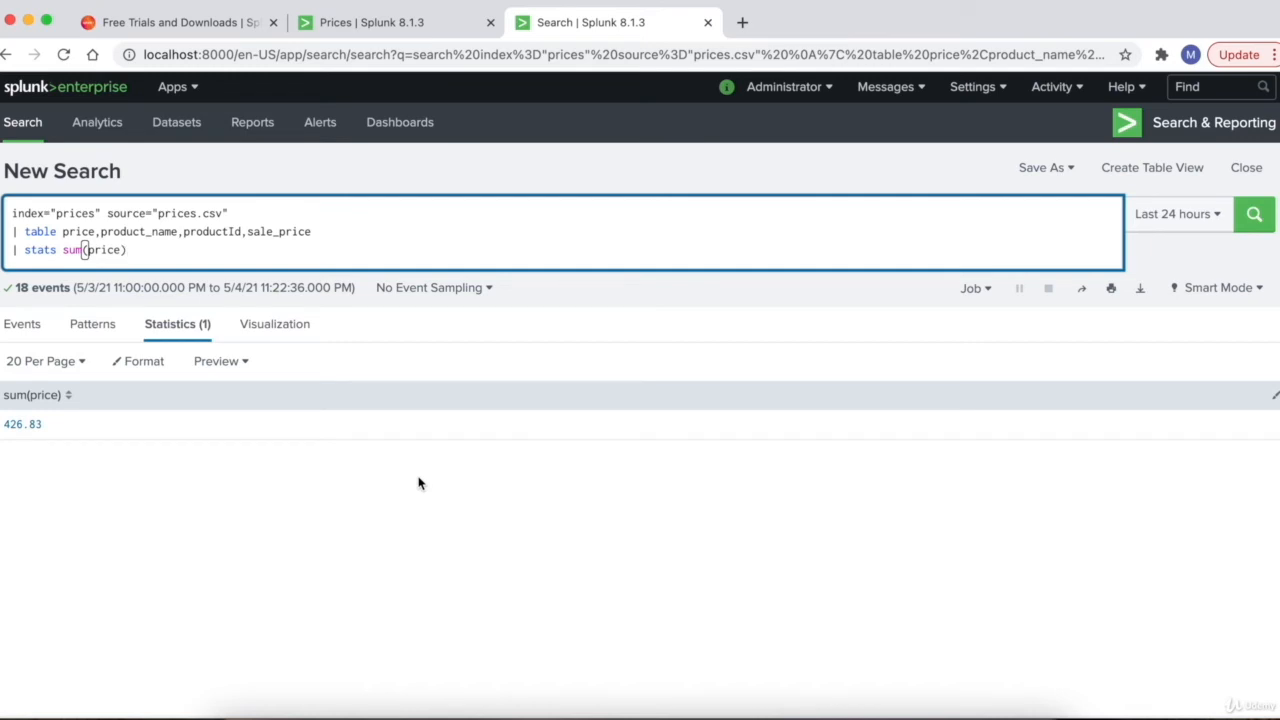
- Display the sum(price) result as a Single Value visualization showing 427
{"action": "left_click", "coordinate": [190, 328]}
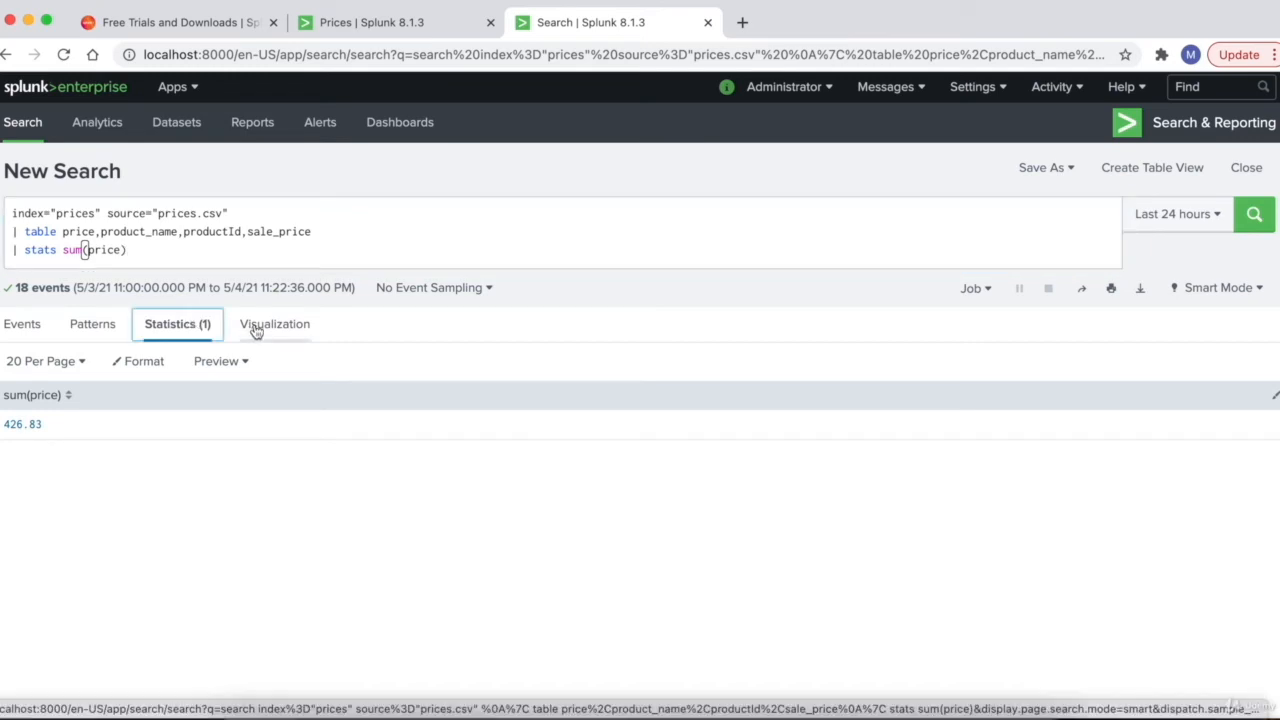
{"action": "left_click", "coordinate": [255, 331]}
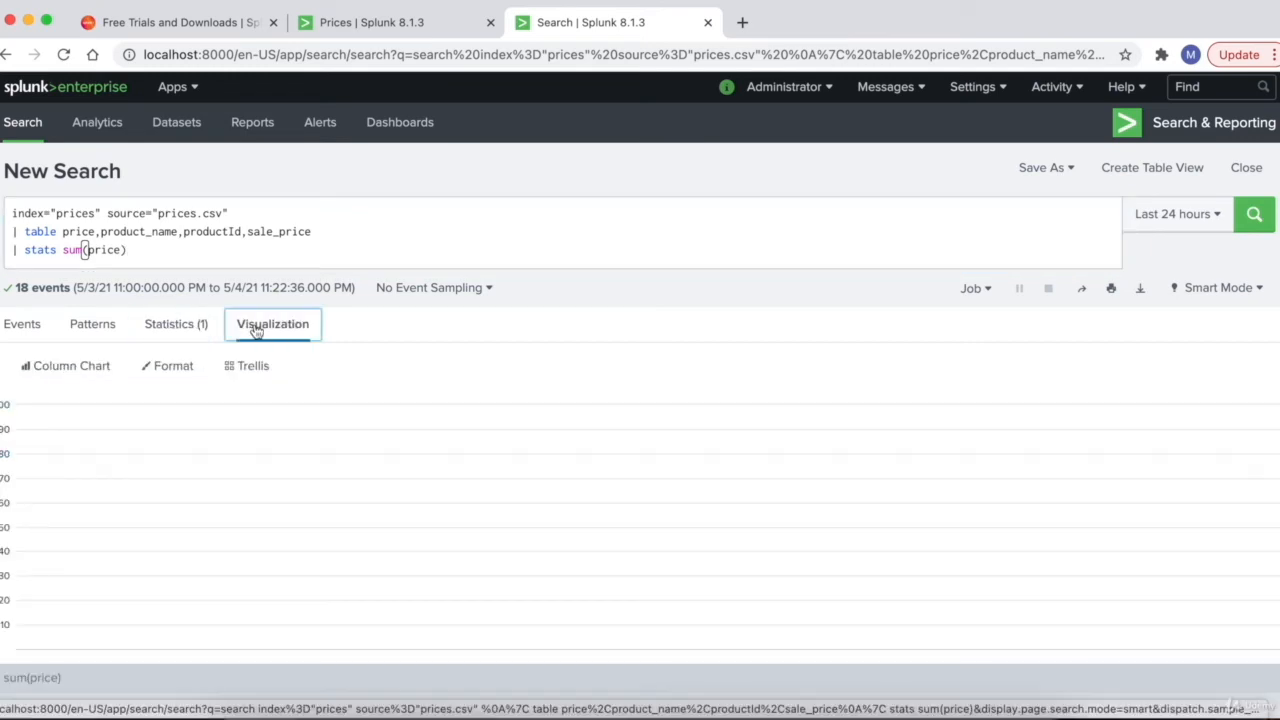
{"action": "left_click", "coordinate": [54, 378]}
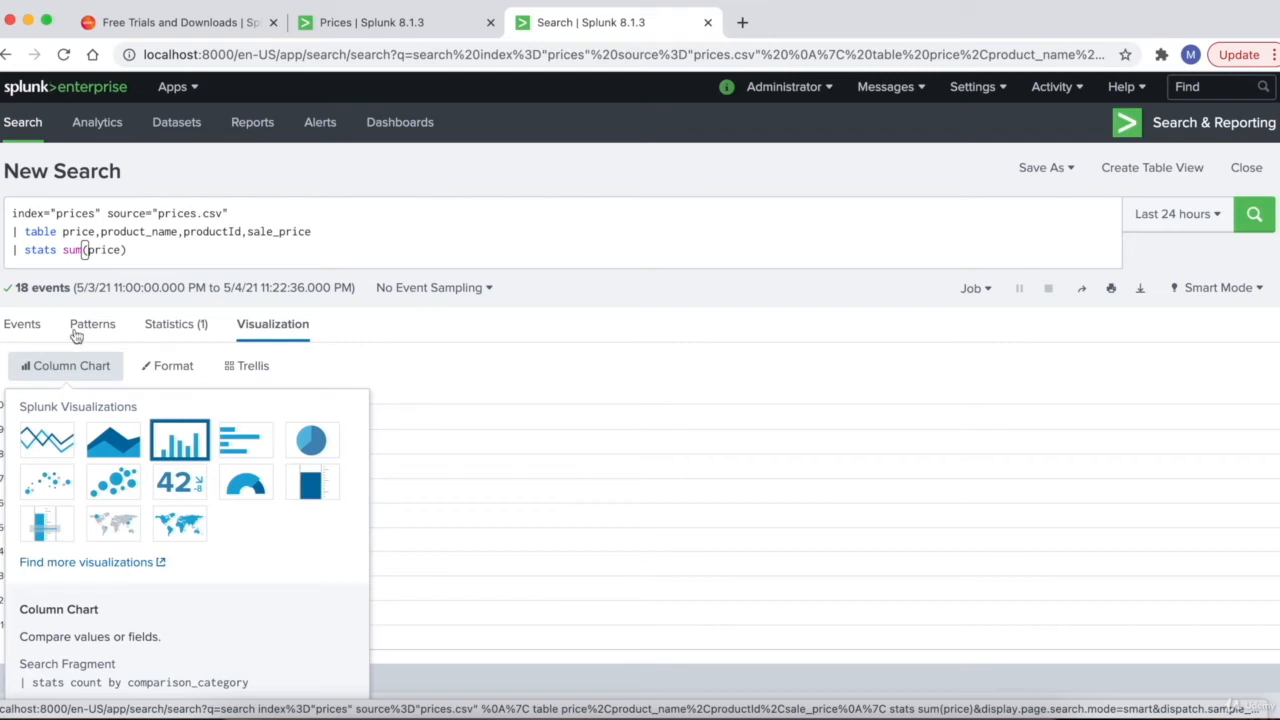
{"action": "left_click", "coordinate": [168, 322]}
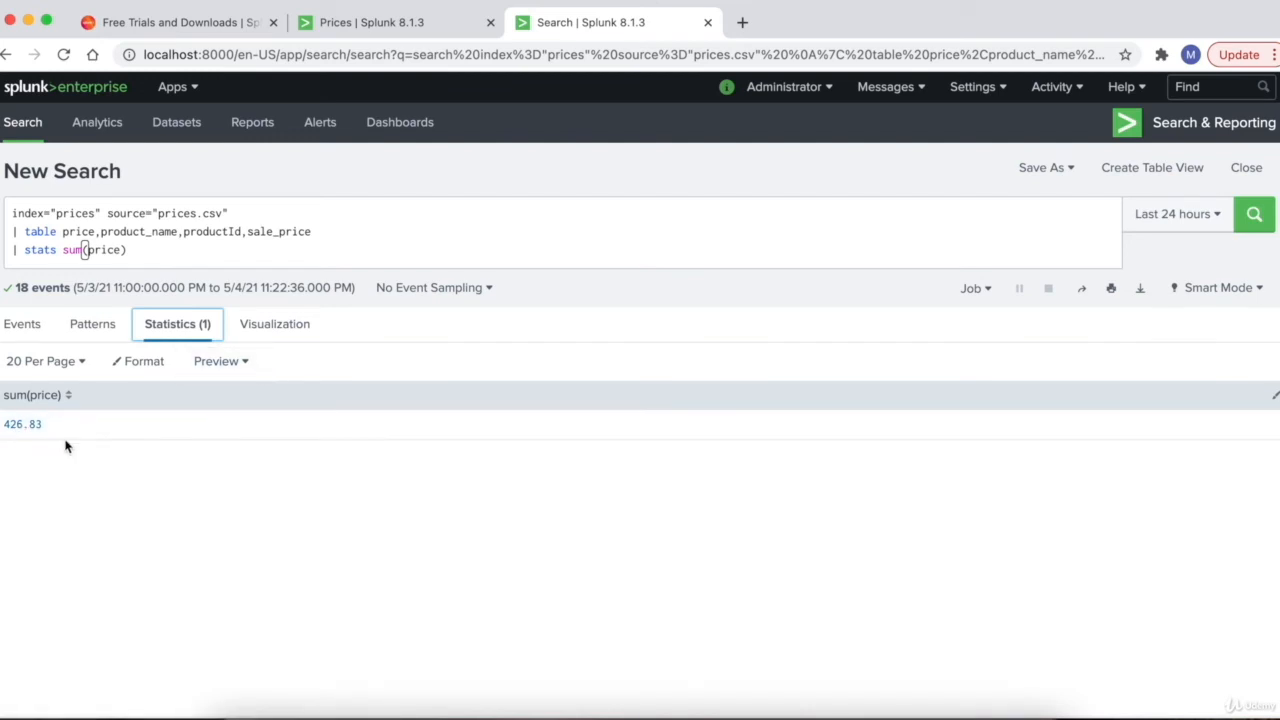
{"action": "left_click", "coordinate": [279, 333]}
{"action": "left_click", "coordinate": [68, 370]}
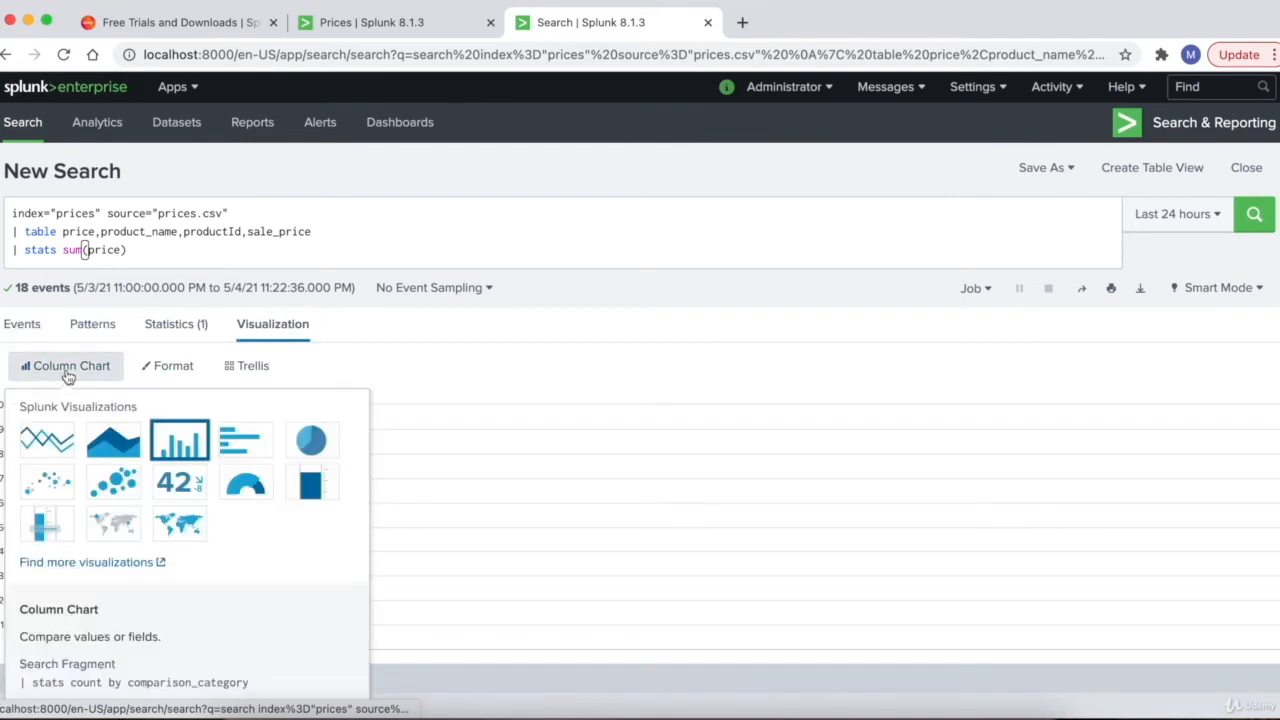
{"action": "left_click", "coordinate": [196, 488]}
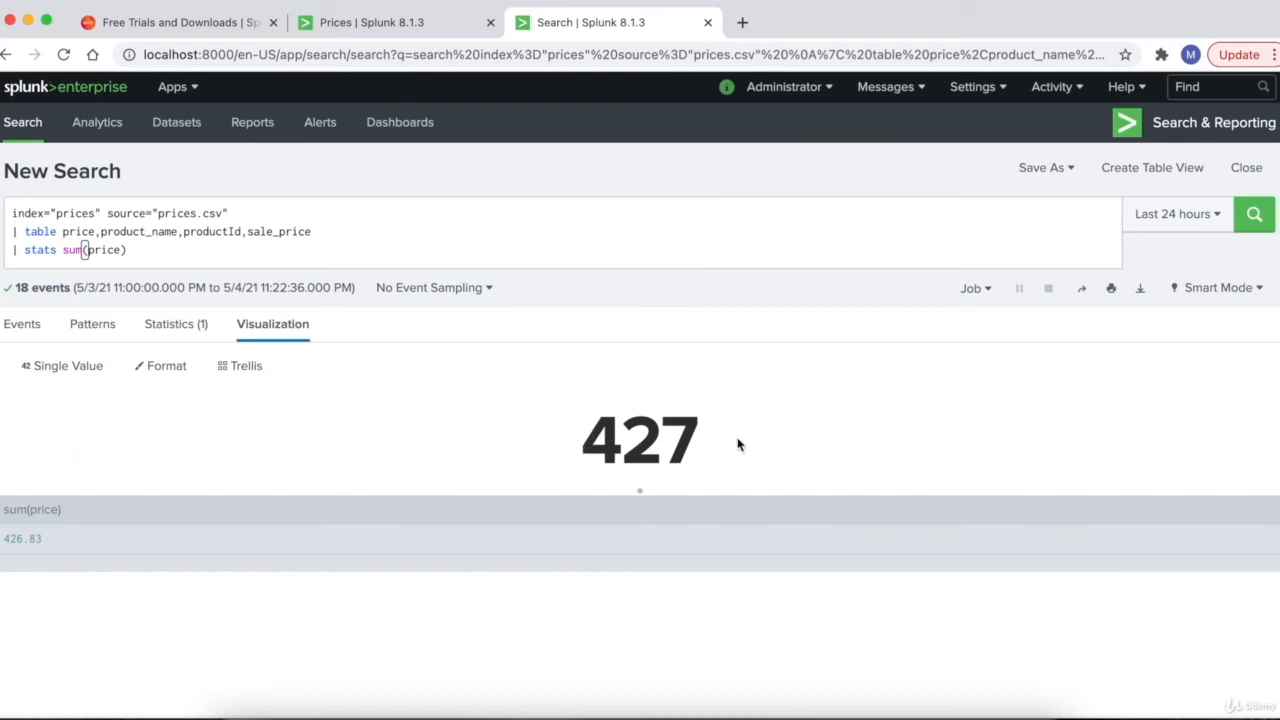
{"action": "left_click_drag", "start_coordinate": [590, 438], "coordinate": [696, 439]}
{"action": "left_click", "coordinate": [690, 441]}
- Save it as a 'Total Sum' panel on the existing Prices dashboard and view the dashboard
{"action": "left_click", "coordinate": [1042, 172]}
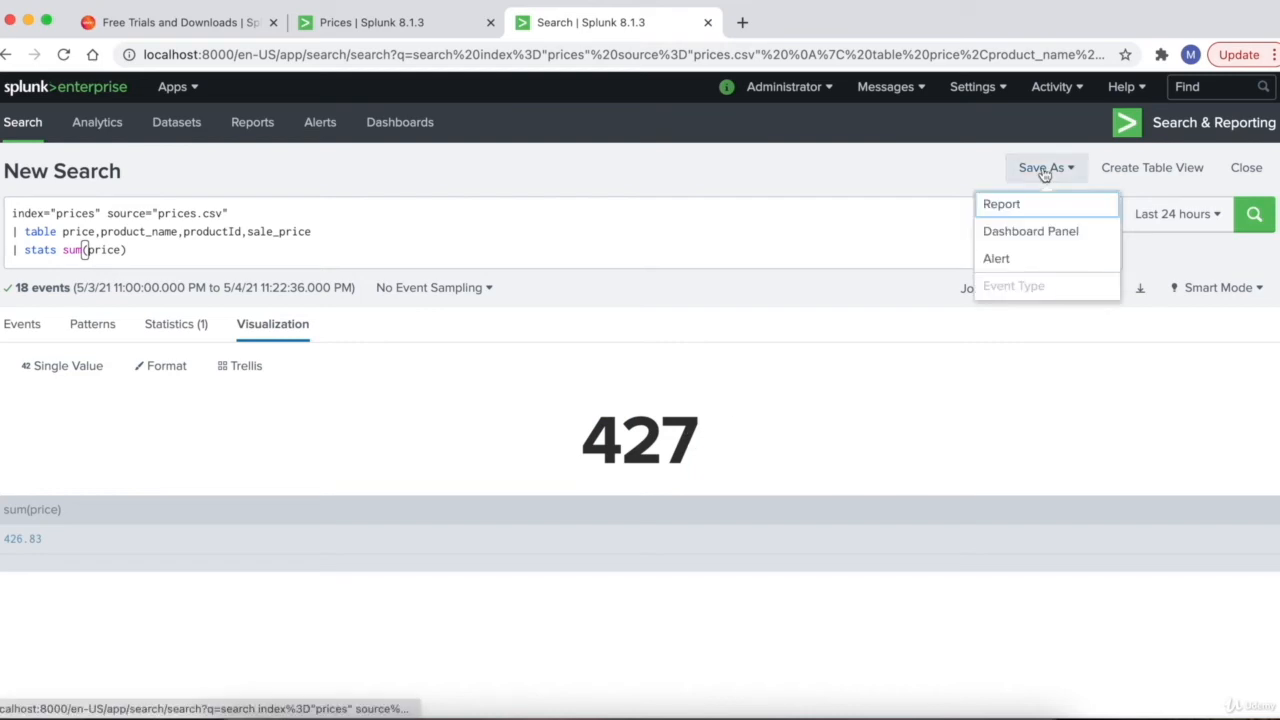
{"action": "left_click", "coordinate": [1035, 235]}
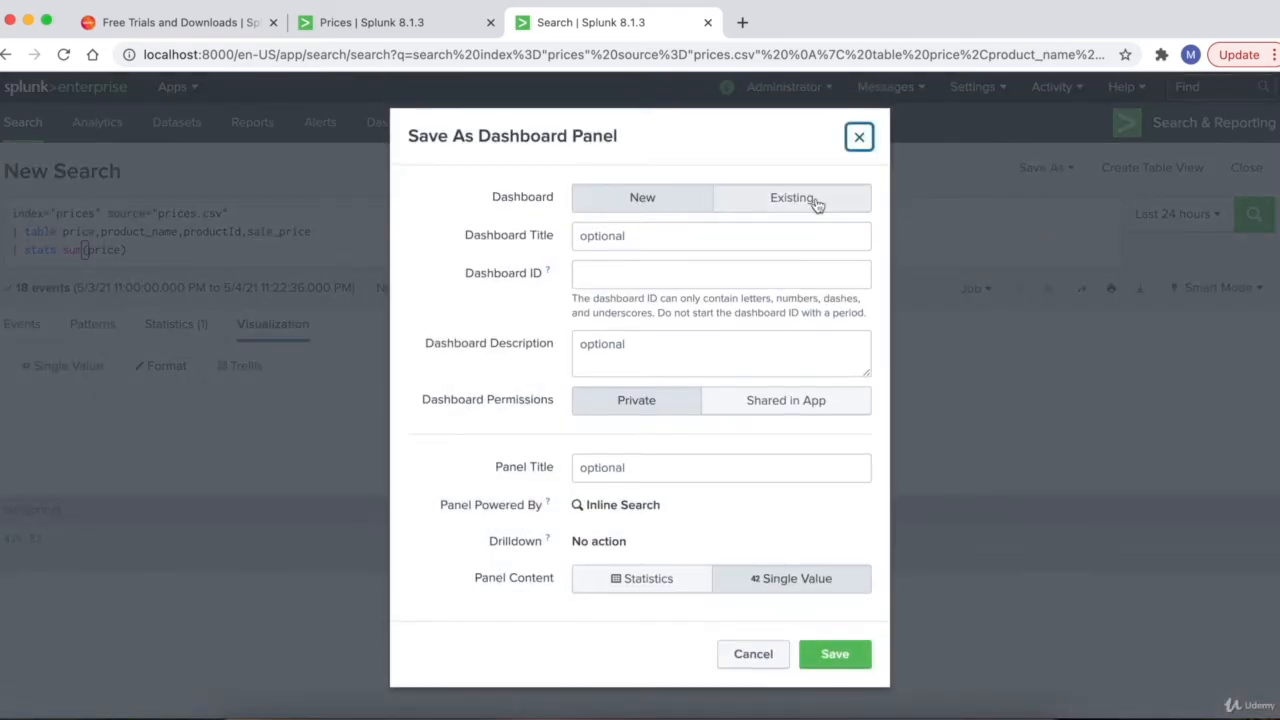
{"action": "left_click", "coordinate": [815, 199]}
{"action": "left_click", "coordinate": [748, 238]}
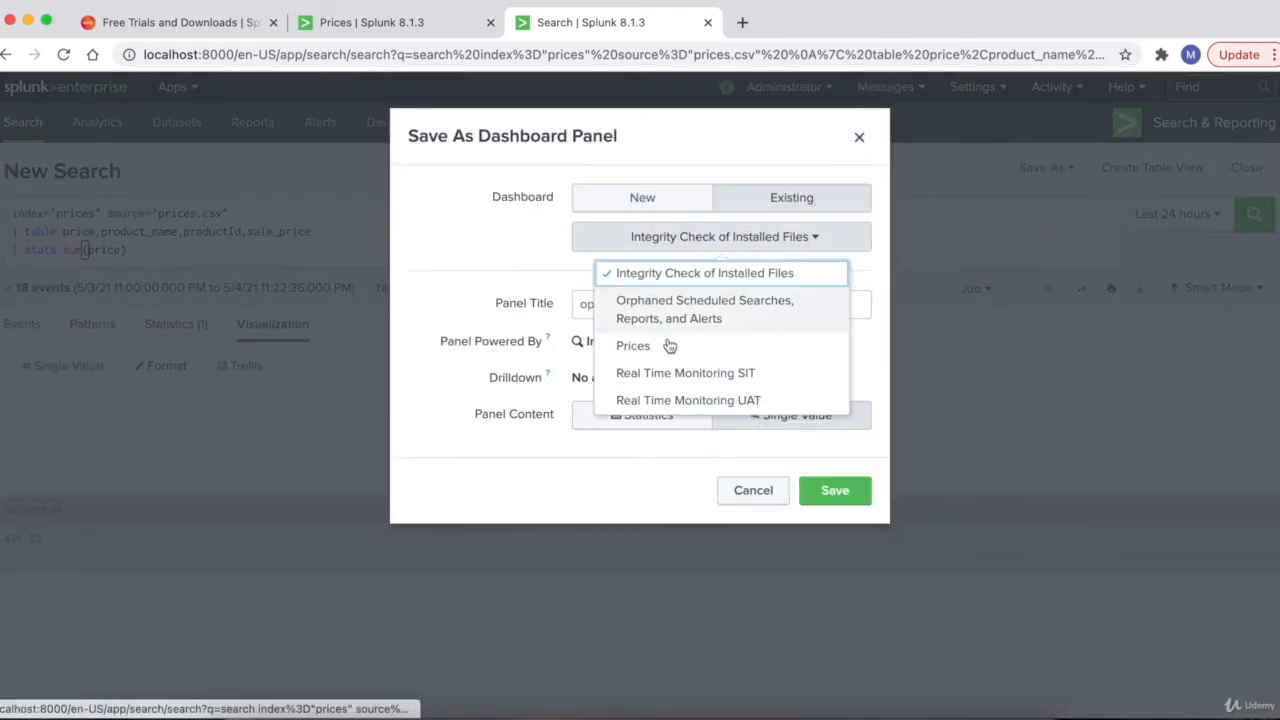
{"action": "left_click", "coordinate": [668, 345]}
{"action": "left_click", "coordinate": [657, 303]}
{"action": "type", "text": "Tot"}
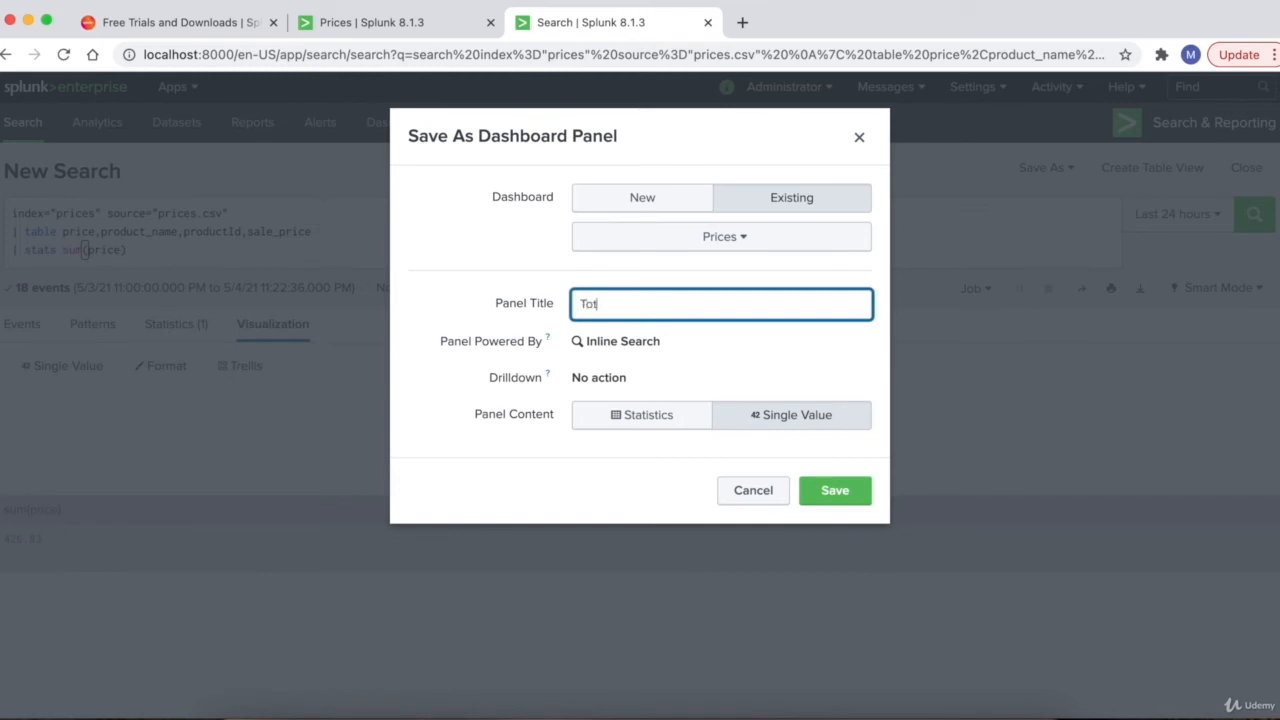
{"action": "type", "text": "al Sum"}
{"action": "left_click", "coordinate": [832, 495]}
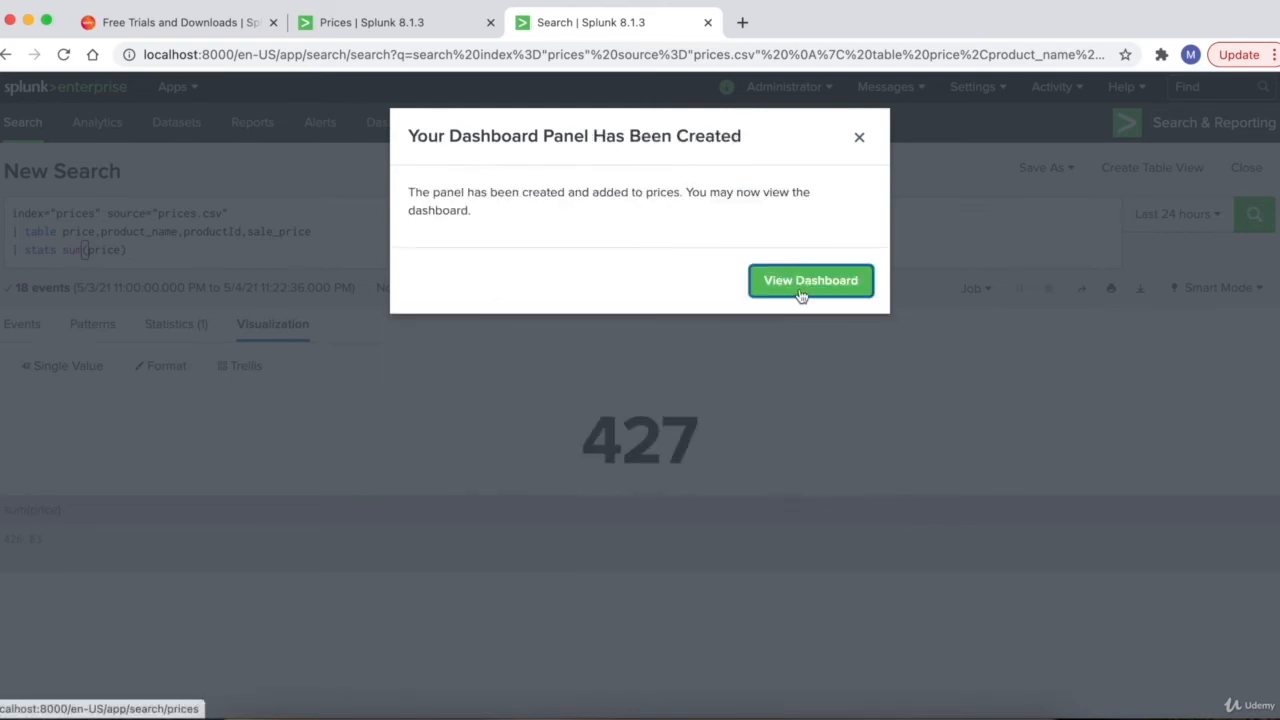
{"action": "left_click", "coordinate": [801, 293]}
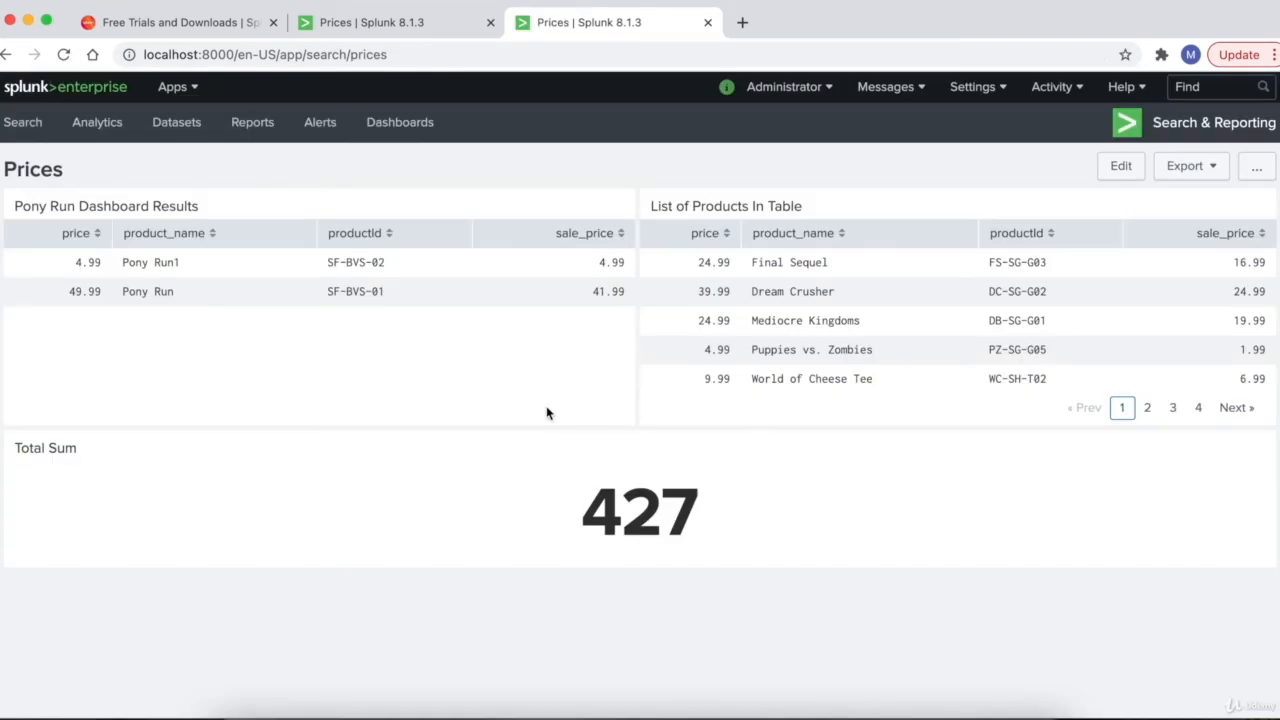
{"action": "left_click", "coordinate": [1121, 168]}
{"action": "scroll", "coordinate": [948, 351], "scroll_direction": "down", "scroll_amount": 2}
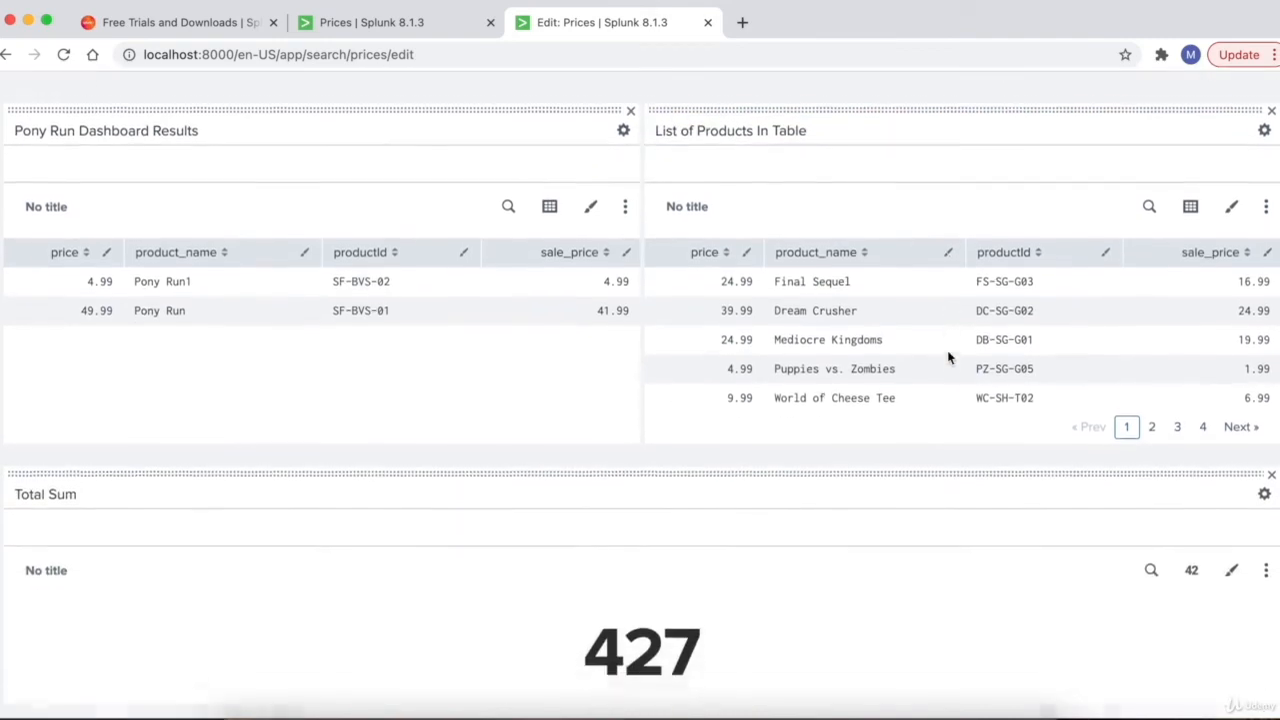
{"action": "left_click_drag", "start_coordinate": [923, 449], "coordinate": [590, 296]}
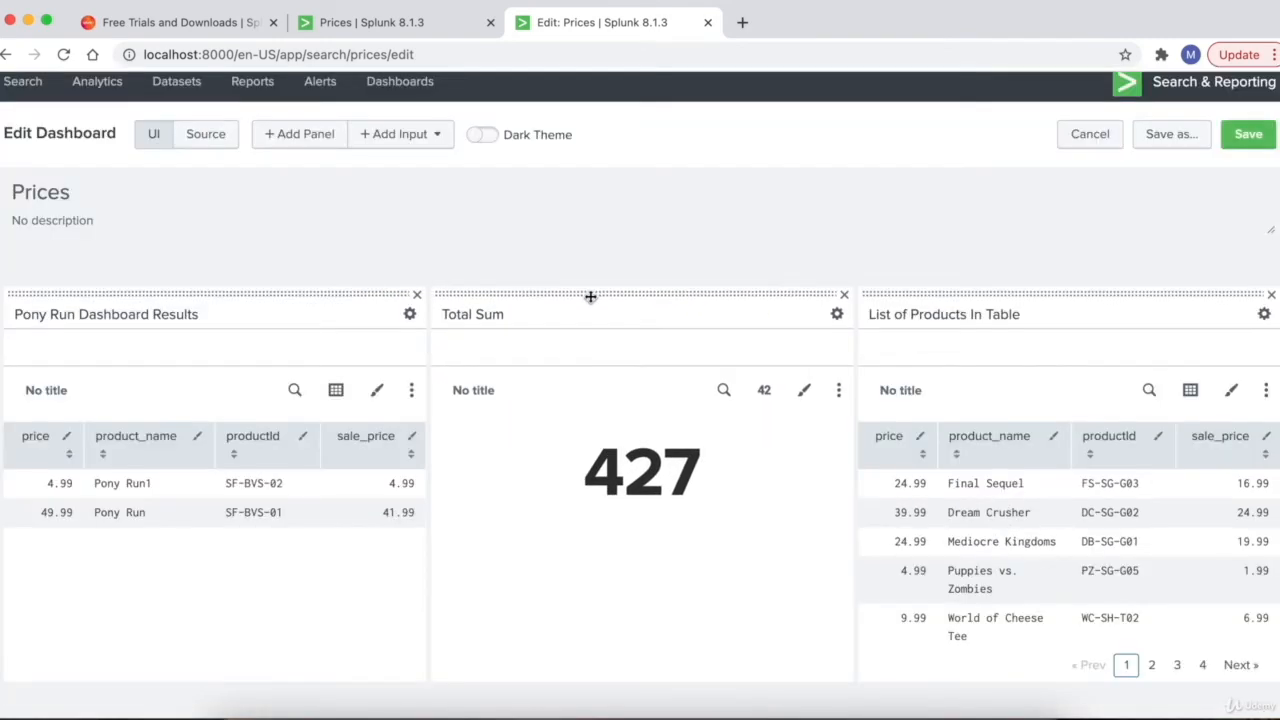
{"action": "left_click", "coordinate": [1248, 134]}
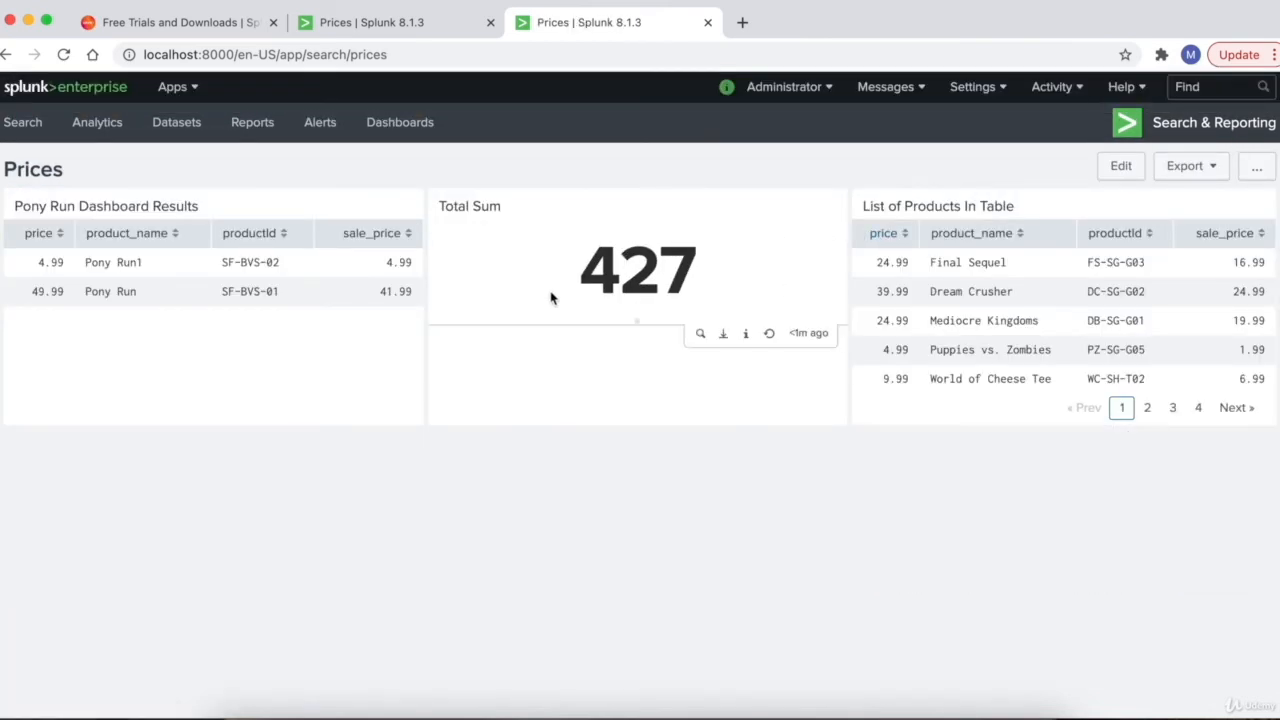
- Give the Total Sum panel the caption 'Dollars'
{"action": "left_click", "coordinate": [1121, 166]}
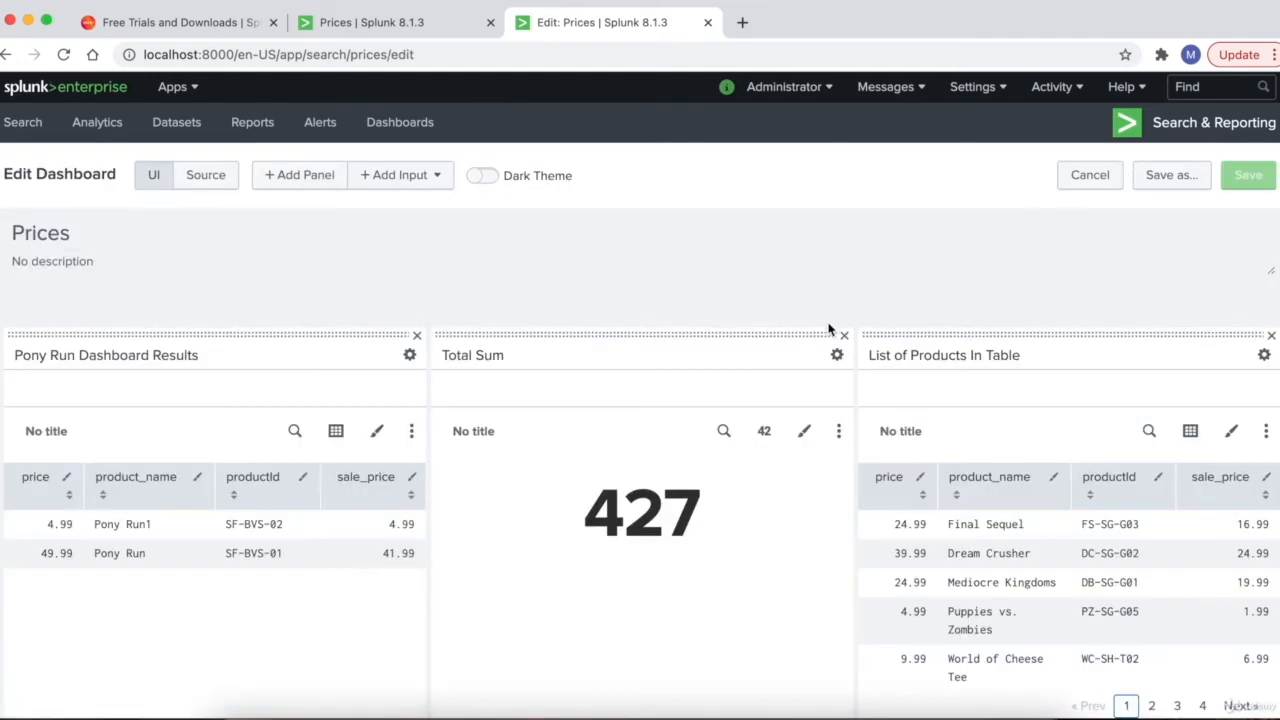
{"action": "scroll", "coordinate": [837, 323], "scroll_direction": "down", "scroll_amount": 1}
{"action": "left_click", "coordinate": [804, 390]}
{"action": "key", "text": "BackSpace"}
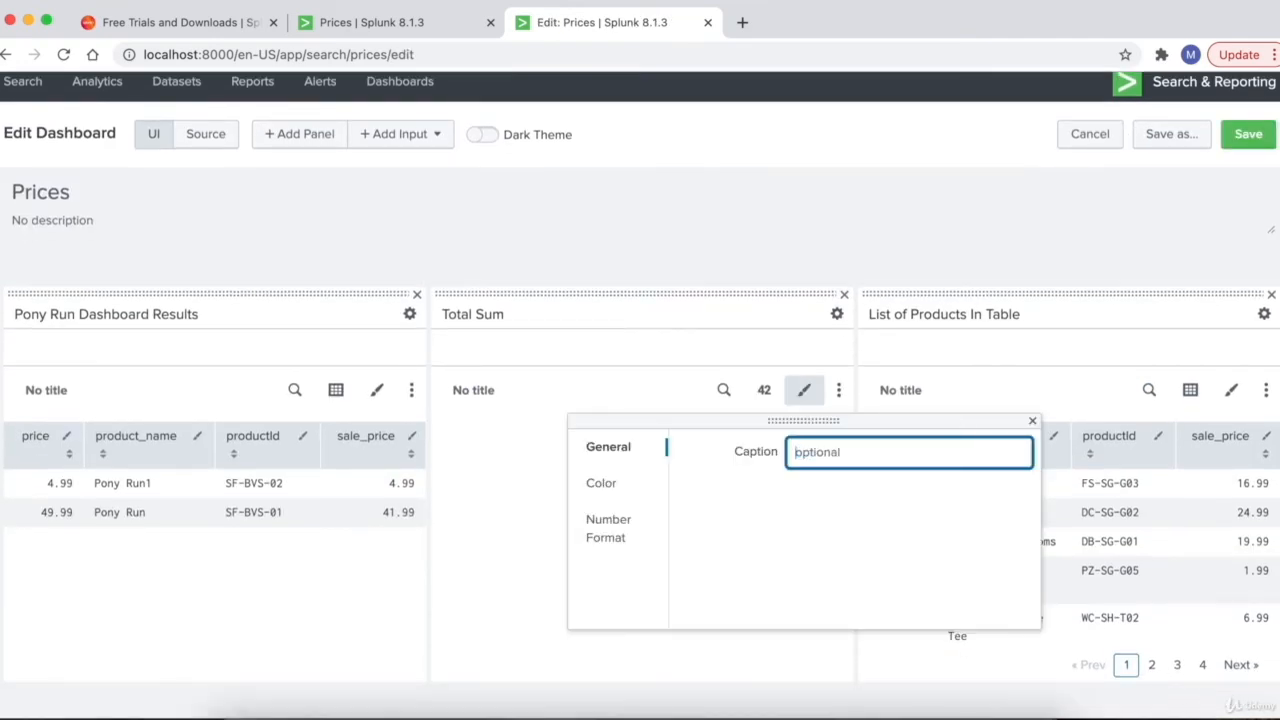
{"action": "left_click", "coordinate": [824, 222]}
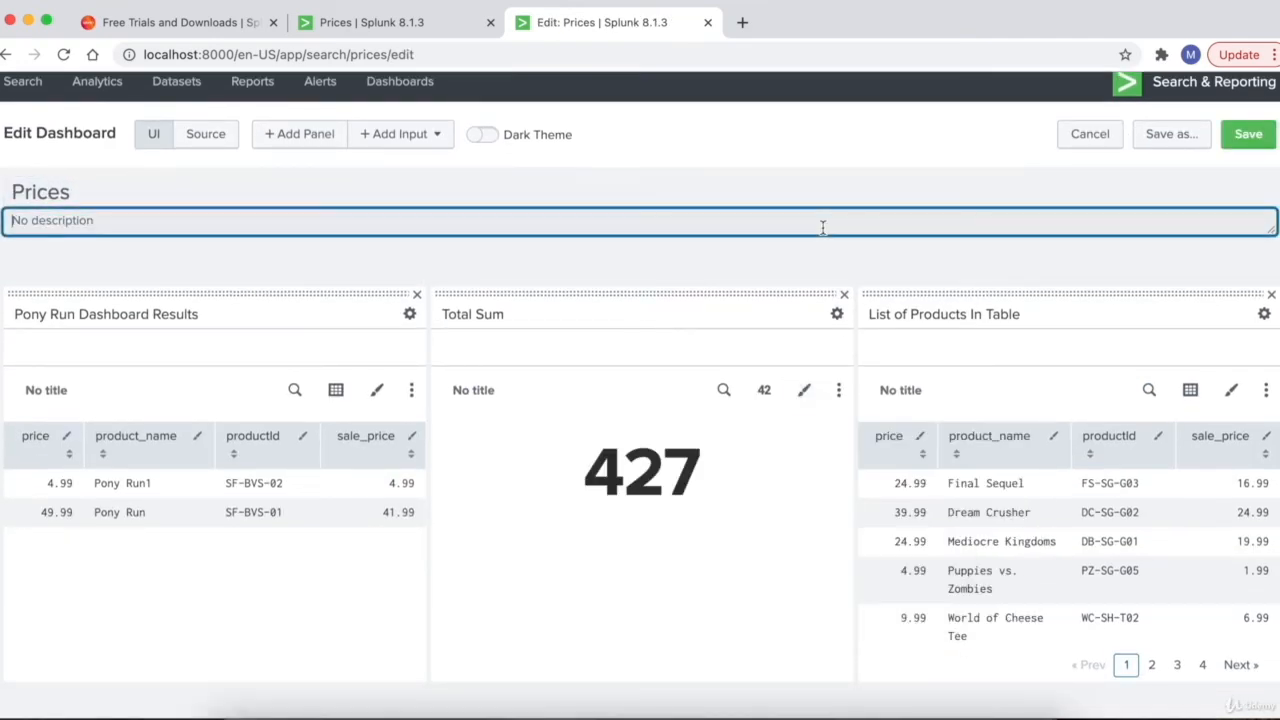
{"action": "left_click", "coordinate": [804, 391]}
{"action": "left_click", "coordinate": [846, 453]}
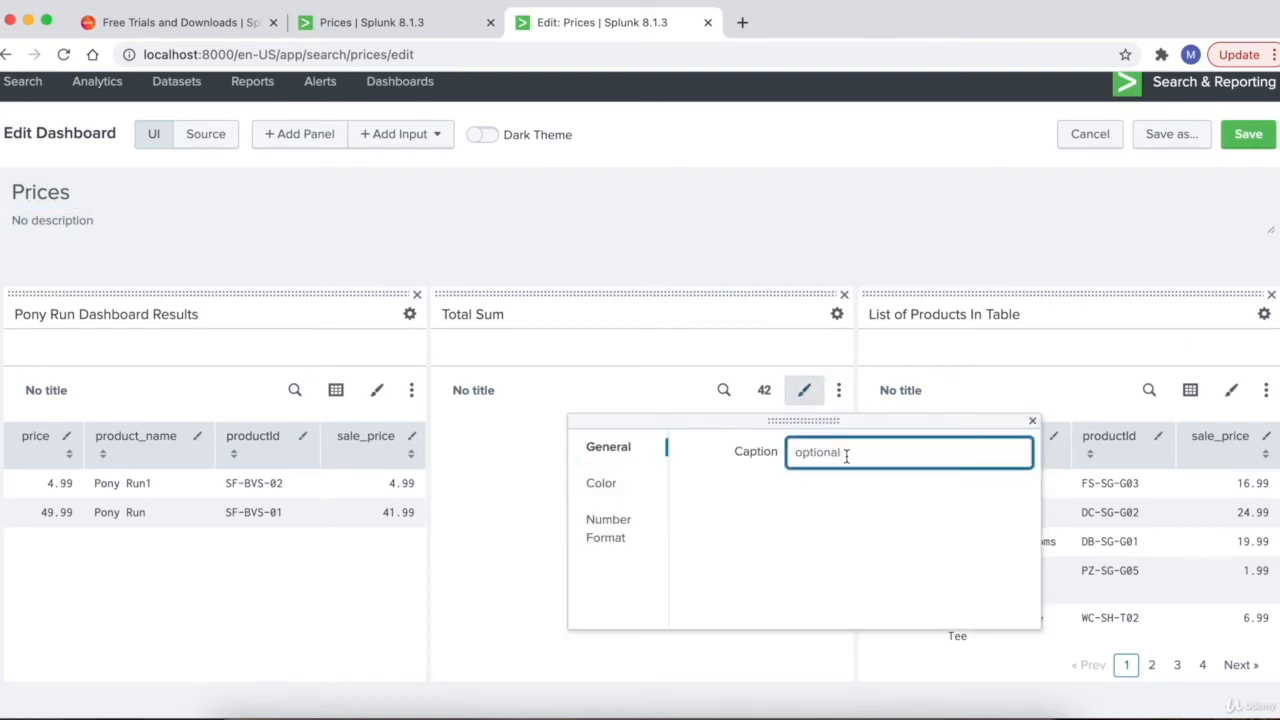
{"action": "type", "text": "Dollars"}
{"action": "left_click", "coordinate": [825, 246]}
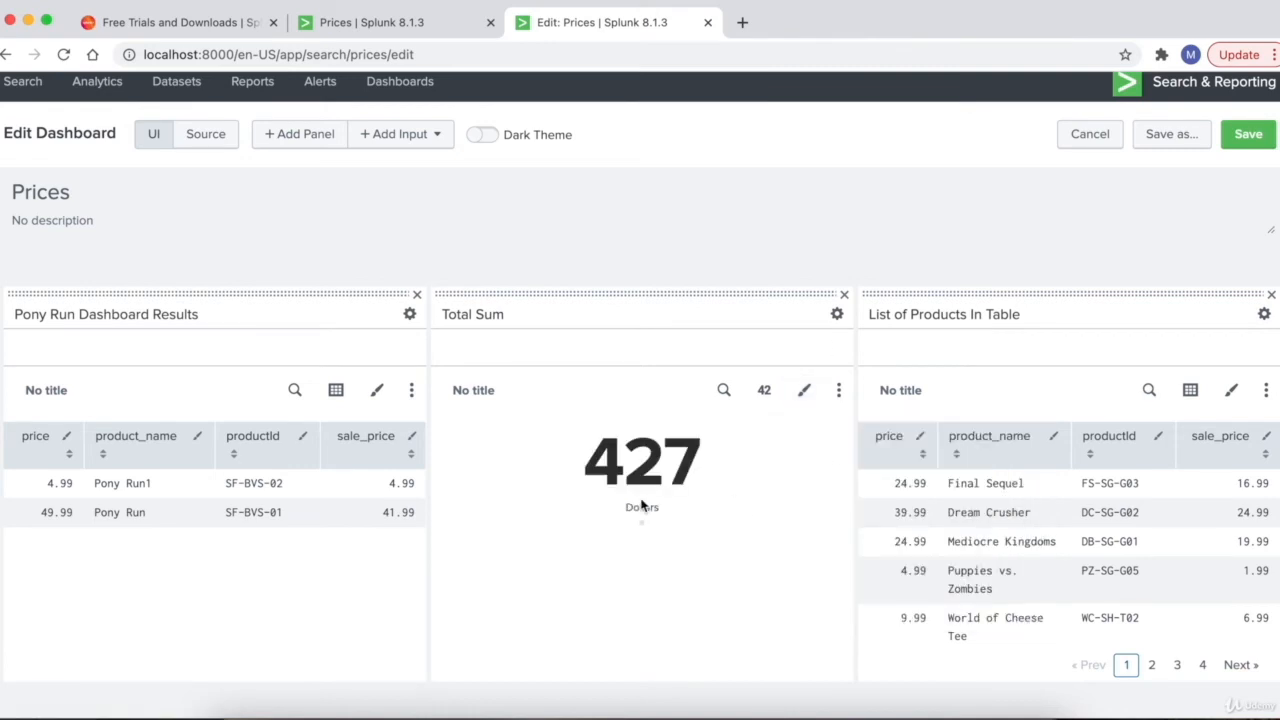
- Set Total Sum's number precision to 0.00 so it reads 426.83, and save the dashboard
{"action": "left_click", "coordinate": [804, 392]}
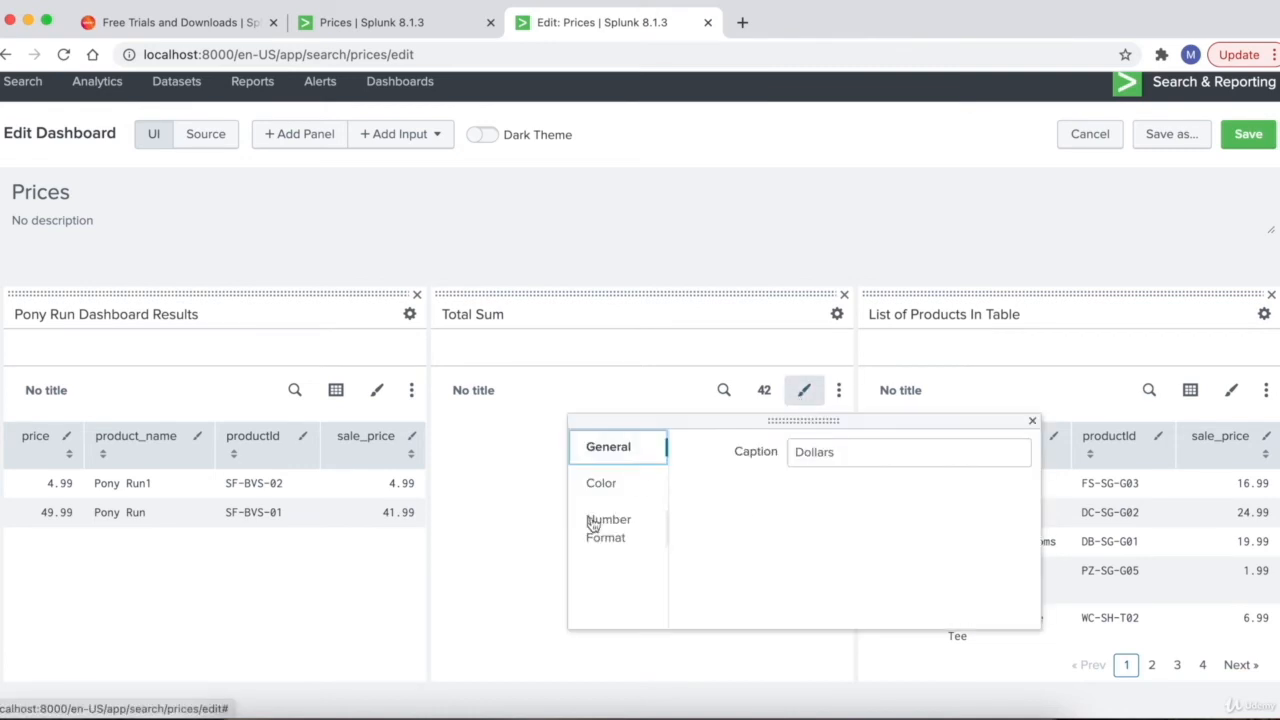
{"action": "left_click", "coordinate": [618, 538]}
{"action": "left_click", "coordinate": [896, 455]}
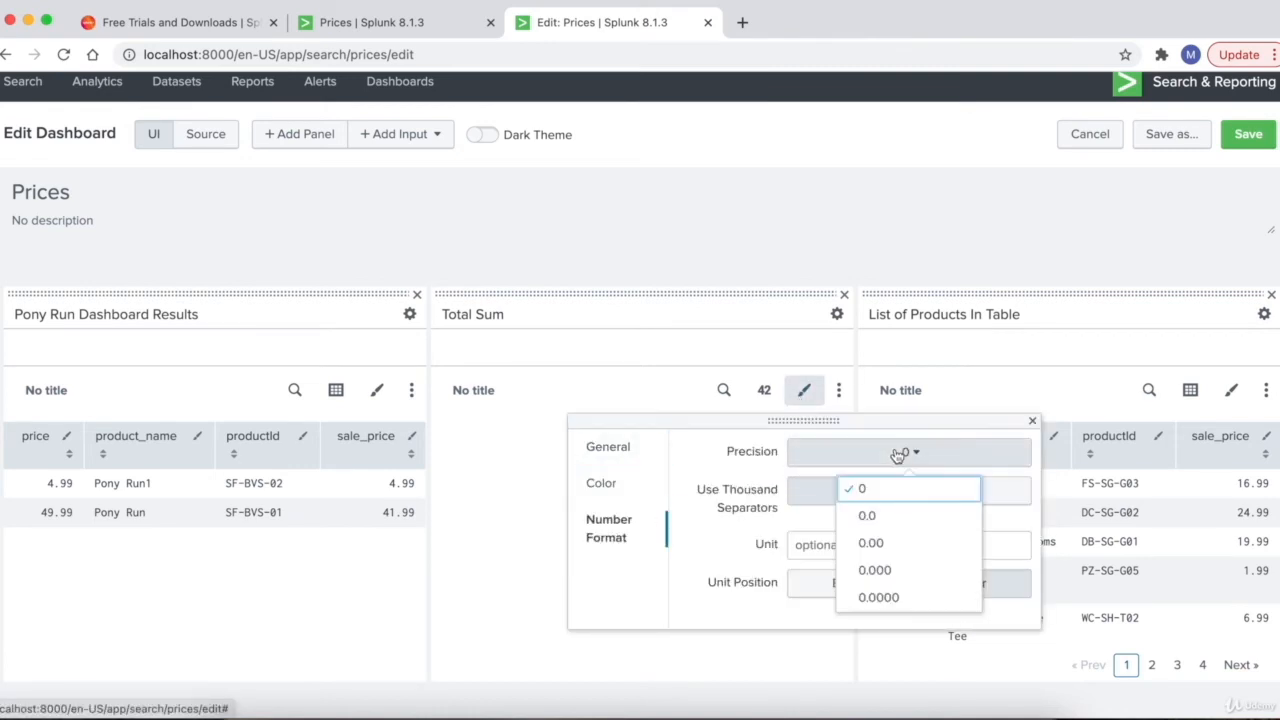
{"action": "left_click", "coordinate": [883, 541]}
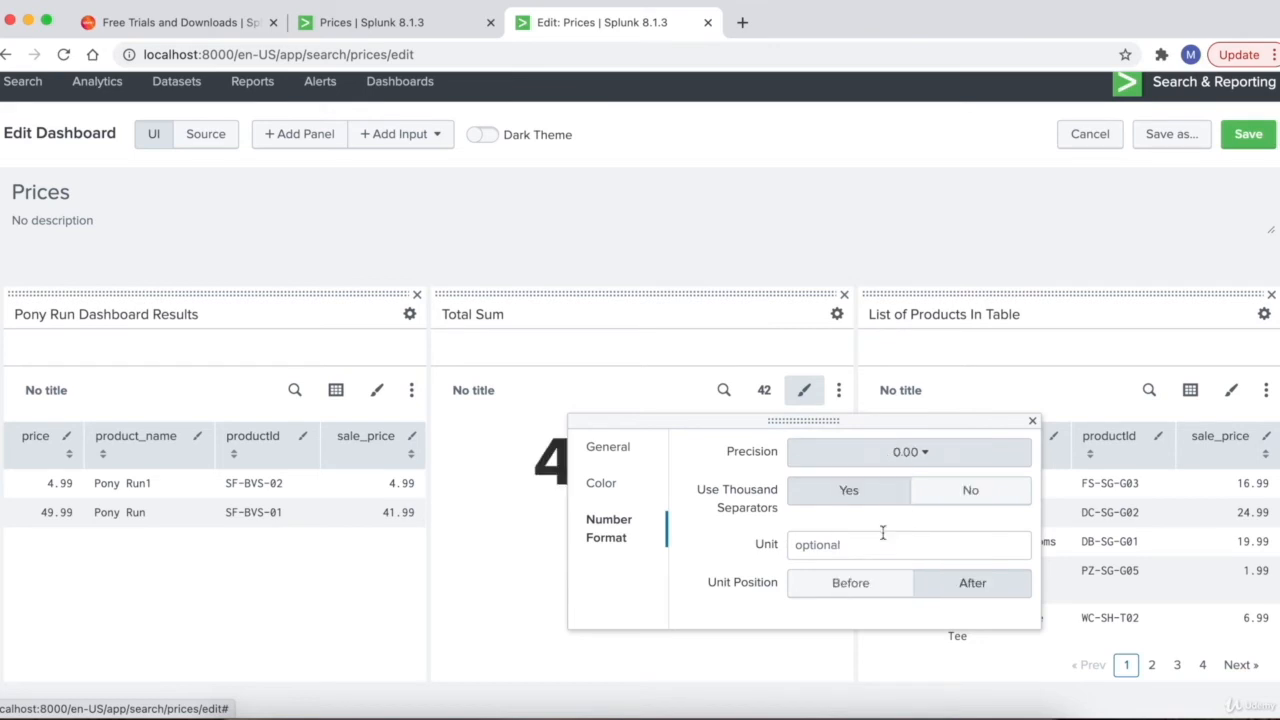
{"action": "left_click", "coordinate": [885, 250]}
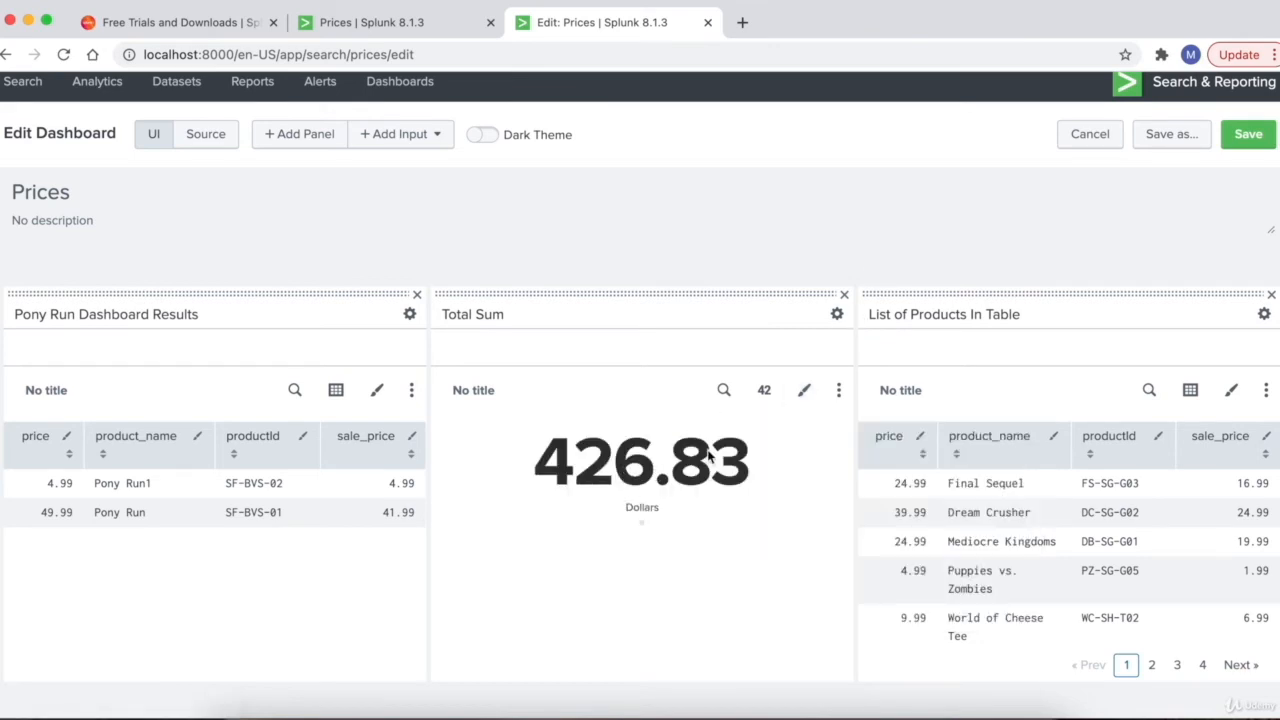
{"action": "left_click", "coordinate": [1248, 134]}
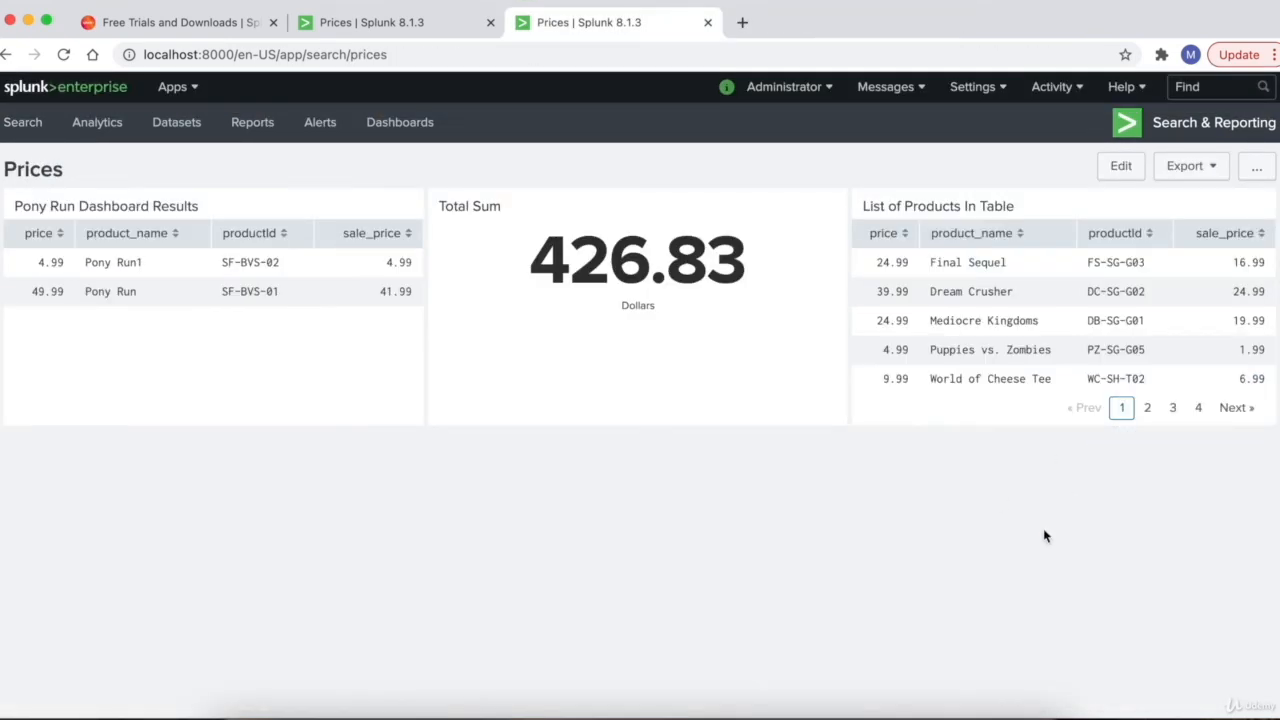
- Open the List of Products In Table query as a new search
{"action": "mouse_move", "coordinate": [1143, 320]}
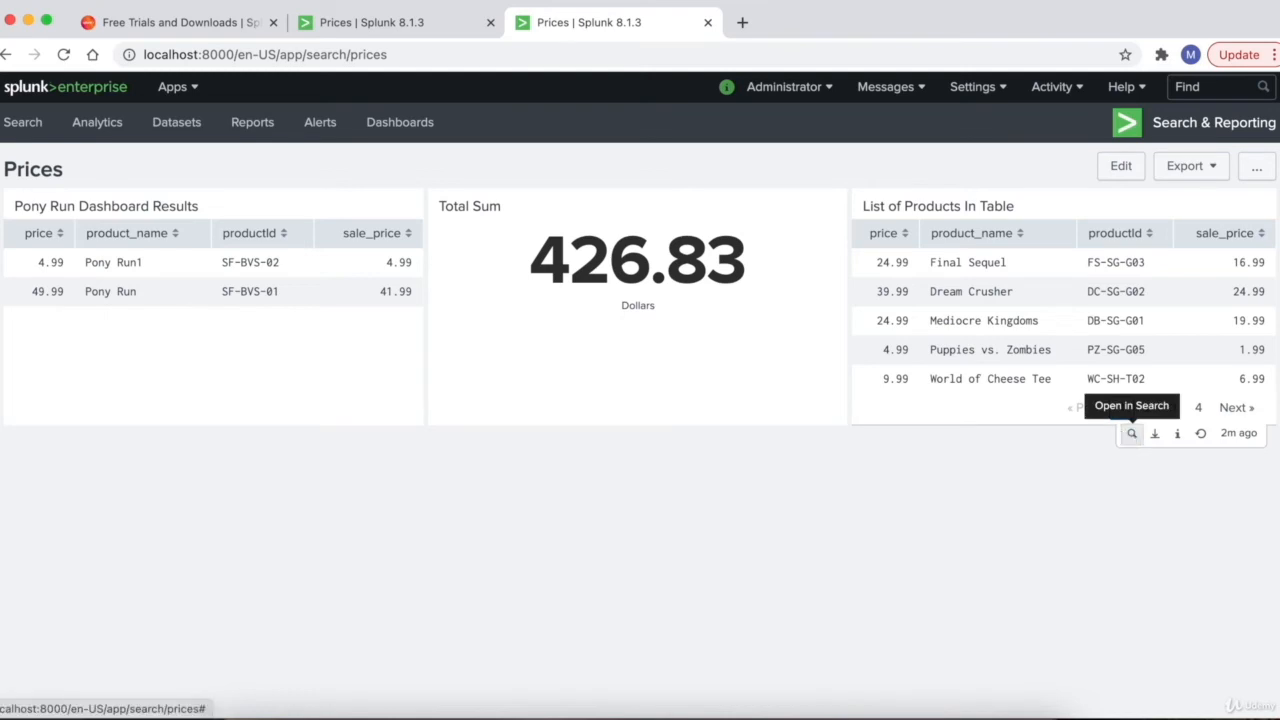
{"action": "left_click", "coordinate": [1131, 433]}
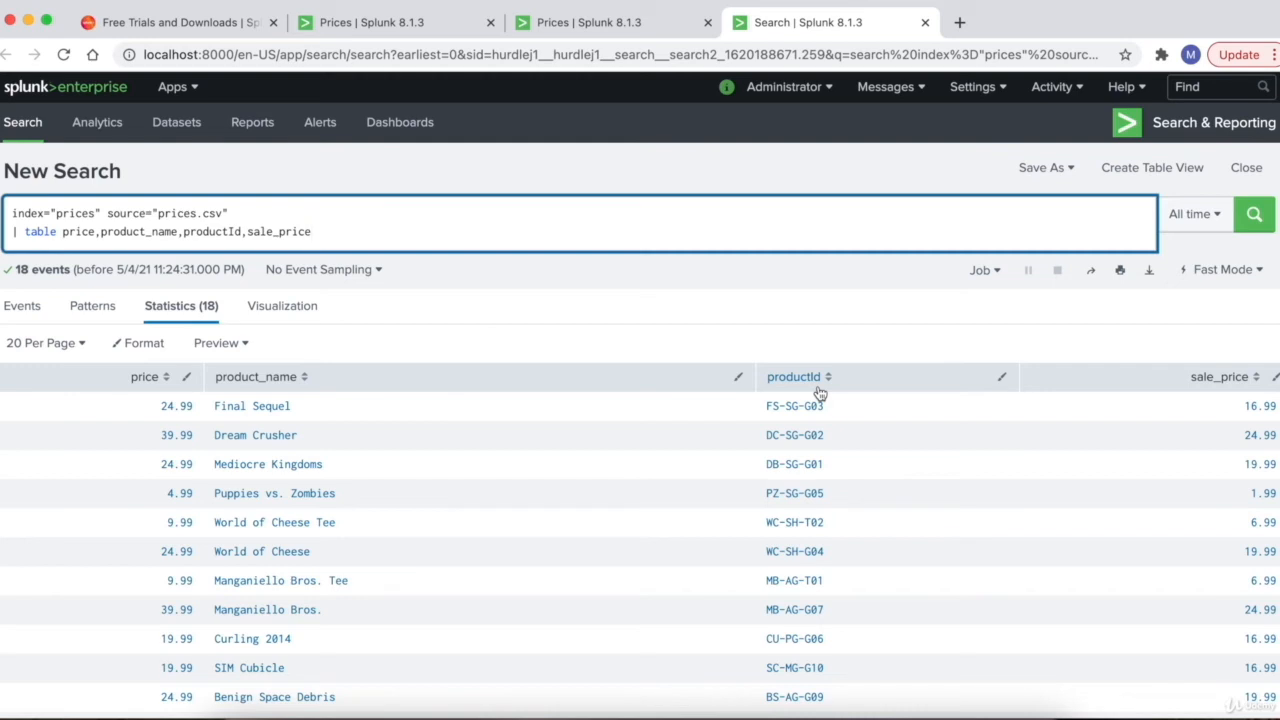
- Start a '| rename' line in the prices query, renaming price as "Price"
{"action": "left_click", "coordinate": [418, 225]}
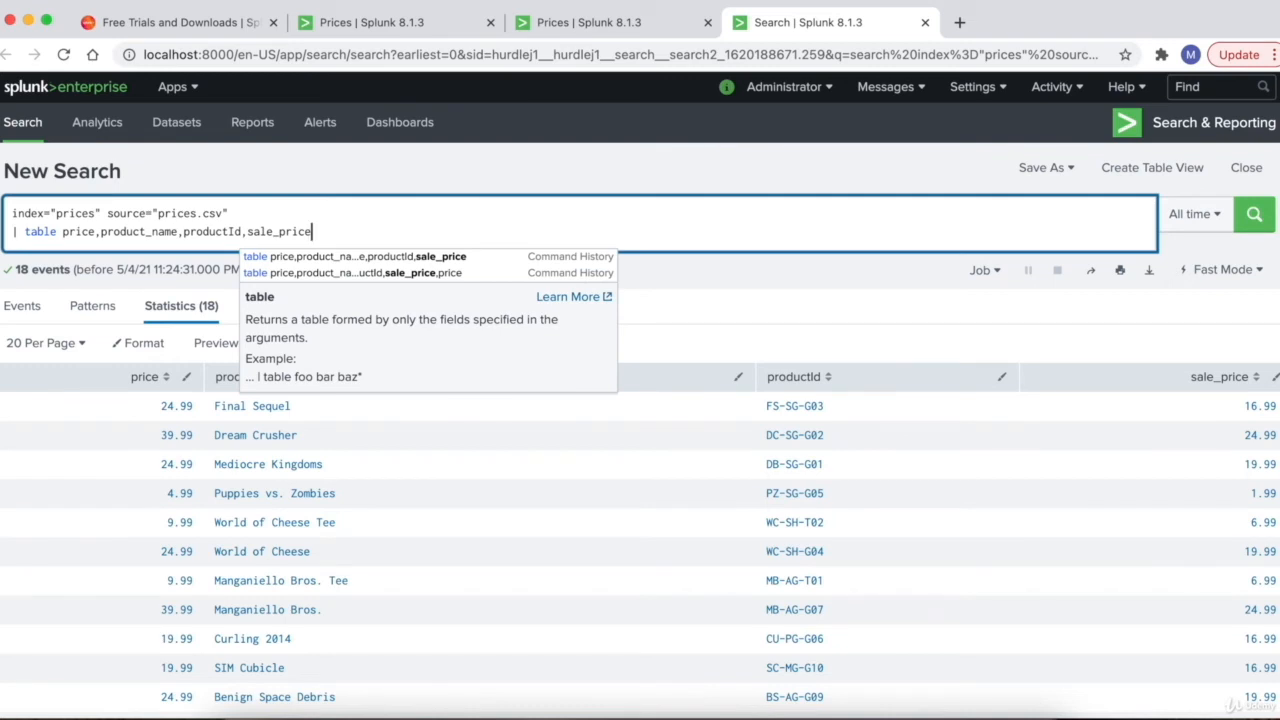
{"action": "key", "text": "shift+Return"}
{"action": "type", "text": "| rena"}
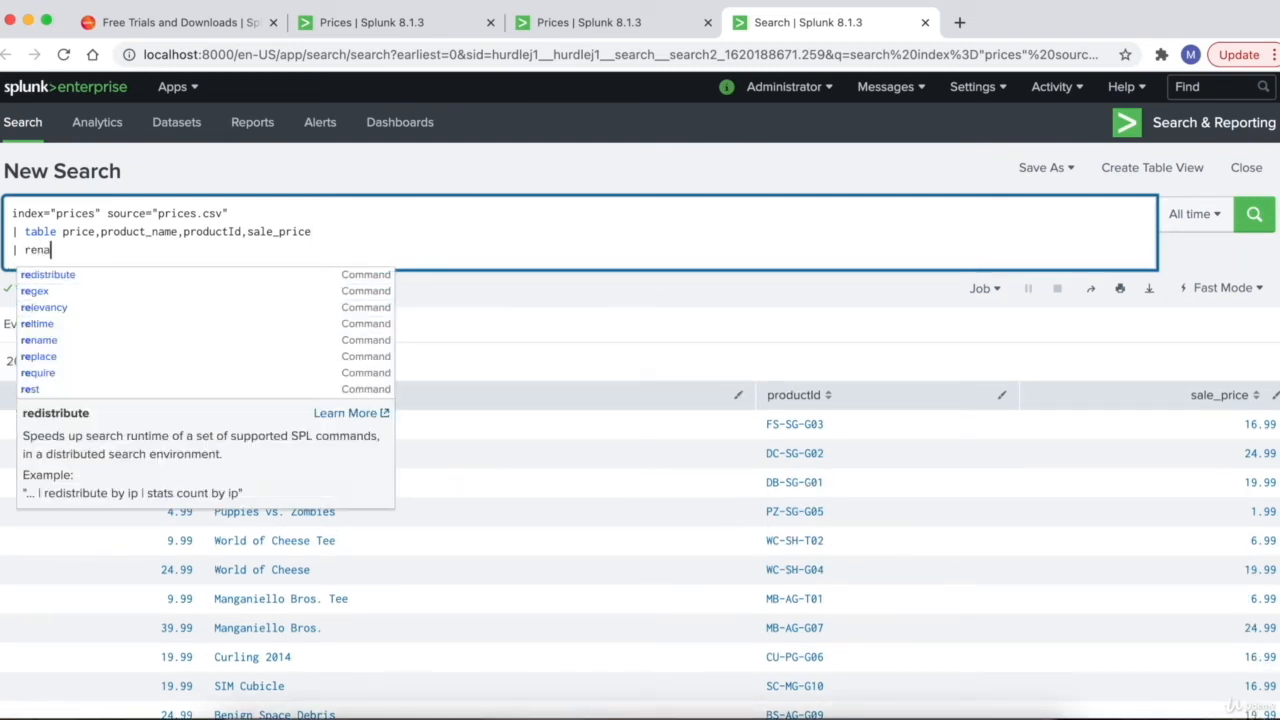
{"action": "type", "text": "me"}
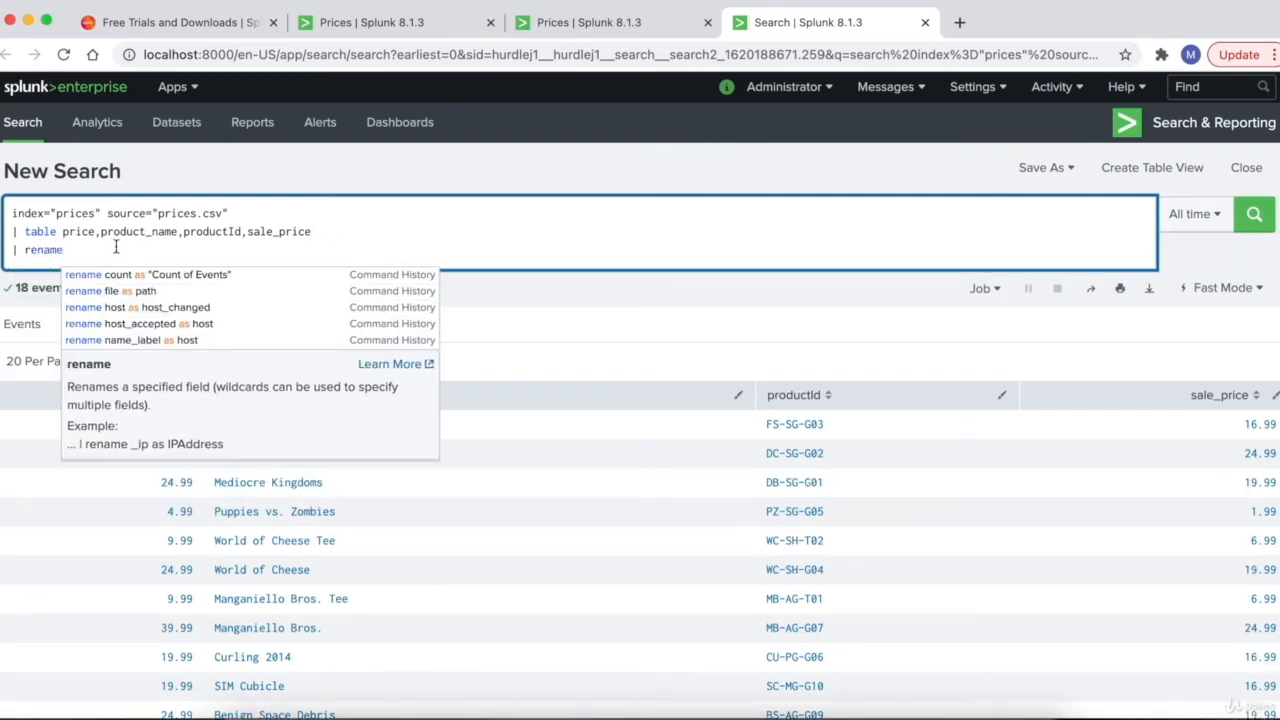
{"action": "double_click", "coordinate": [78, 236]}
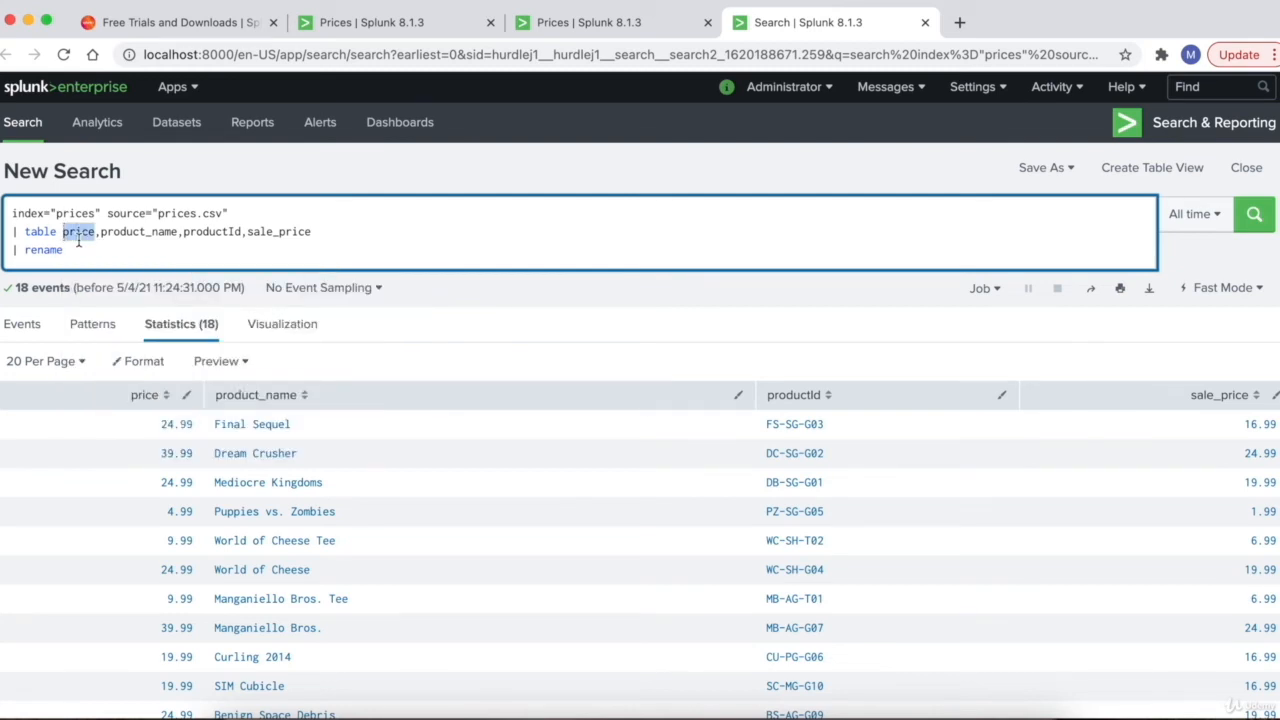
{"action": "key", "text": "ctrl+c"}
{"action": "left_click", "coordinate": [78, 257]}
{"action": "key", "text": "ctrl+v"}
{"action": "type", "text": "as"}
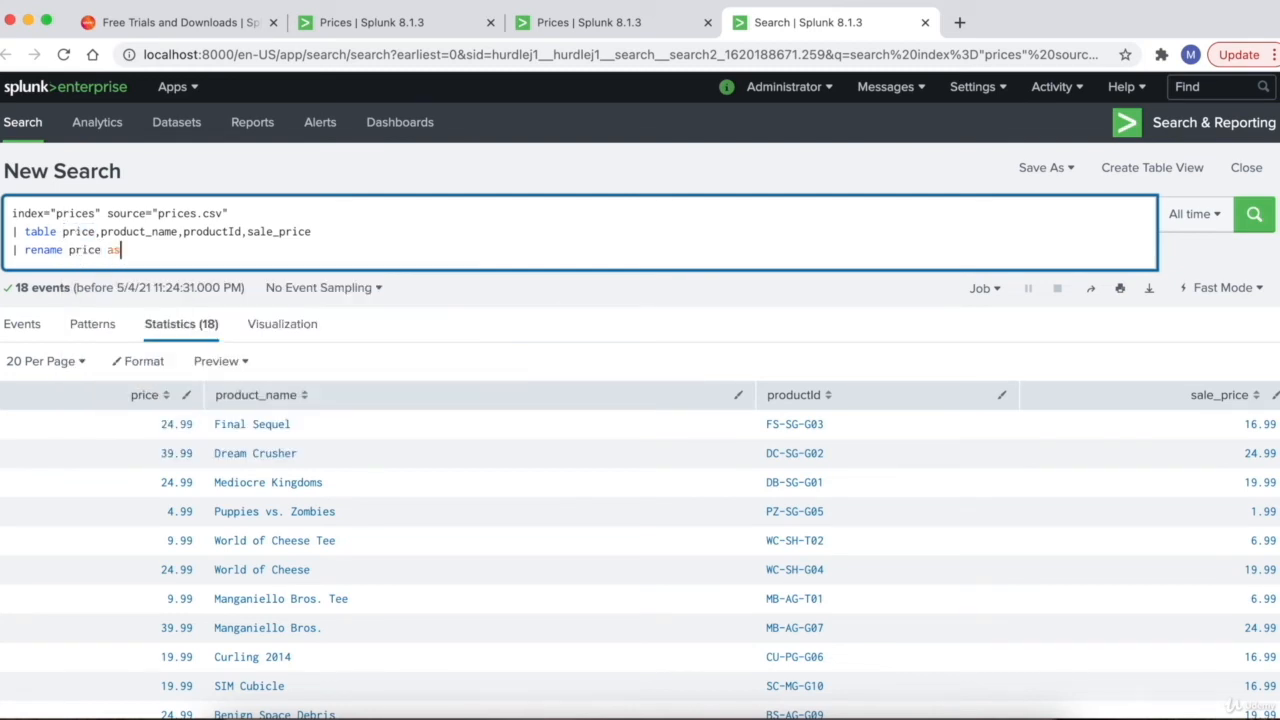
{"action": "double_click", "coordinate": [113, 253]}
{"action": "left_click", "coordinate": [142, 253]}
{"action": "type", "text": "\"\""}
{"action": "type", "text": "Price"}
{"action": "left_click", "coordinate": [70, 250]}
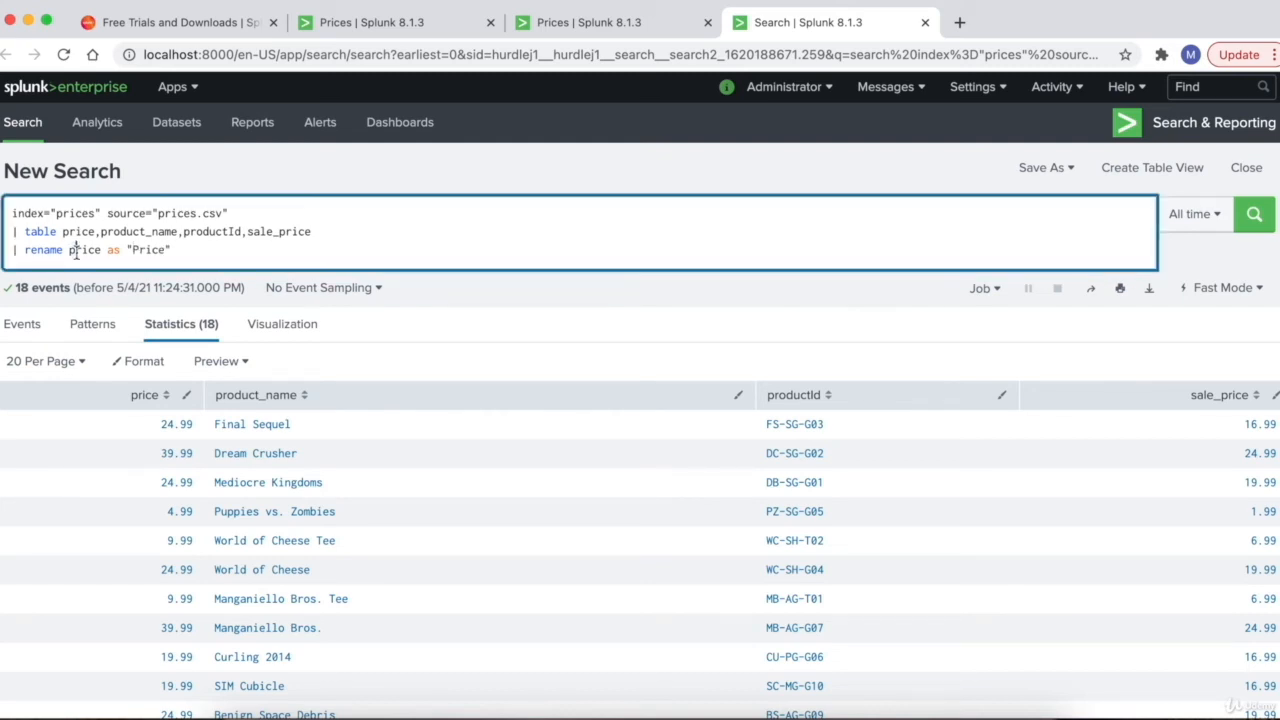
{"action": "left_click", "coordinate": [138, 252]}
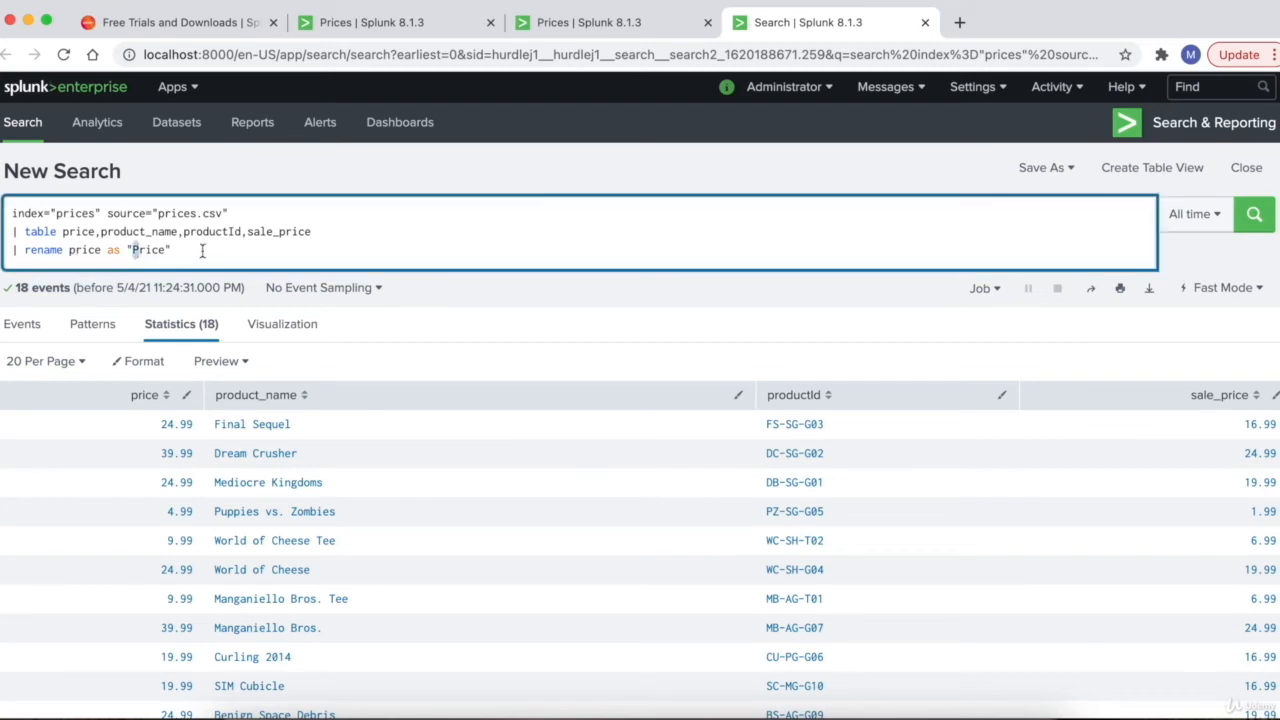
{"action": "left_click", "coordinate": [131, 263]}
- Rename product_name, productId and sale_price to "Product Name", "Product Id", "Sale Price" and run
{"action": "double_click", "coordinate": [127, 232]}
{"action": "key", "text": "ctrl+c"}
{"action": "left_click", "coordinate": [251, 251]}
{"action": "key", "text": "ctrl+v"}
{"action": "type", "text": "as \"Product "}
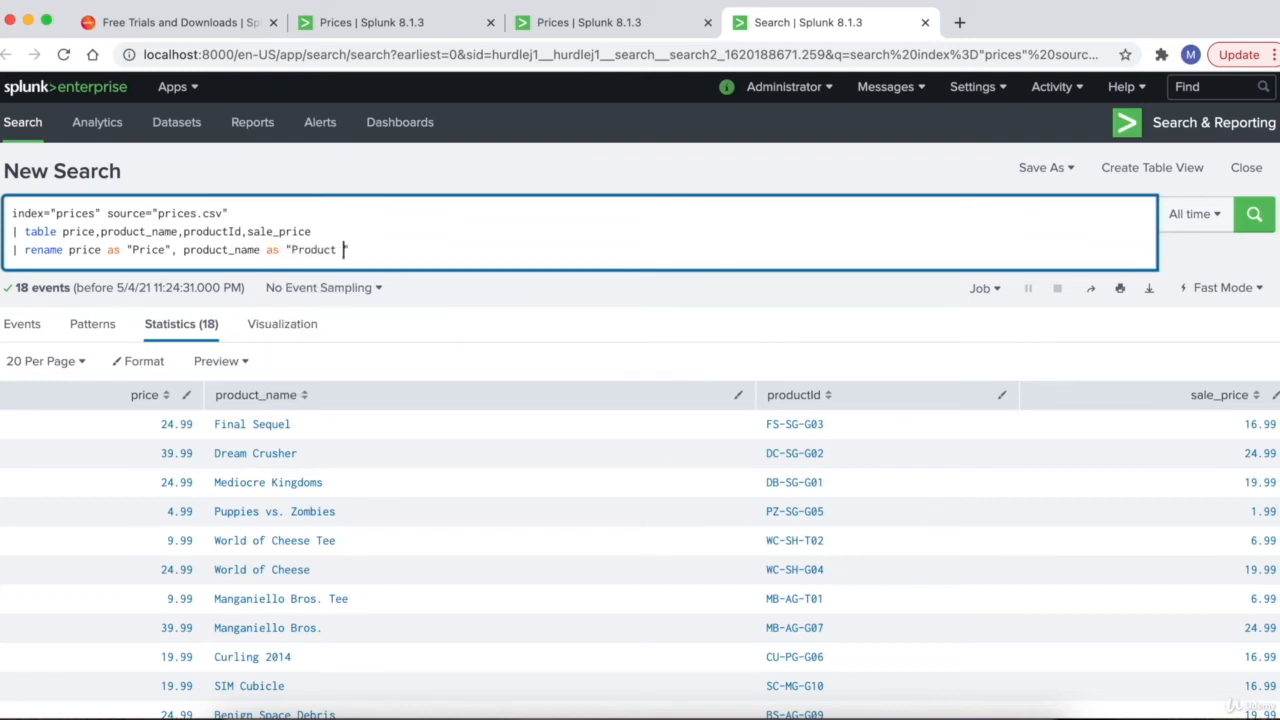
{"action": "type", "text": "Name\""}
{"action": "double_click", "coordinate": [216, 232]}
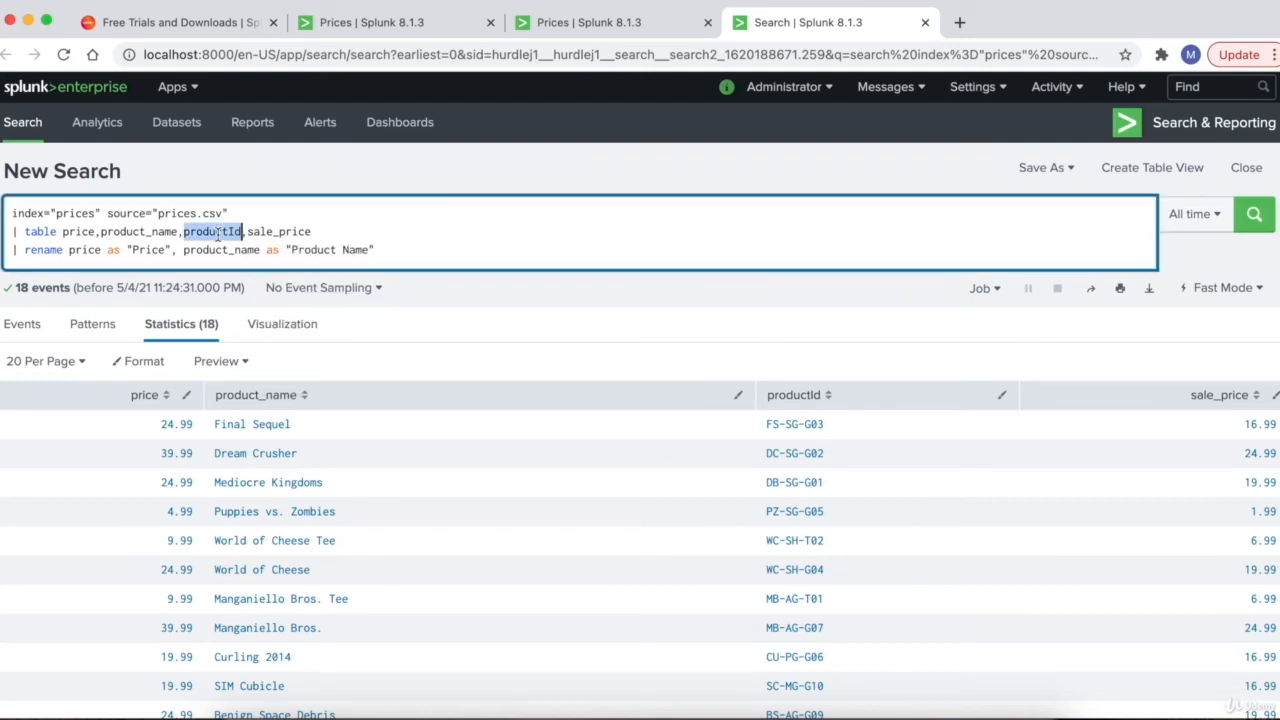
{"action": "left_click", "coordinate": [381, 243]}
{"action": "type", "text": ", productId as "}
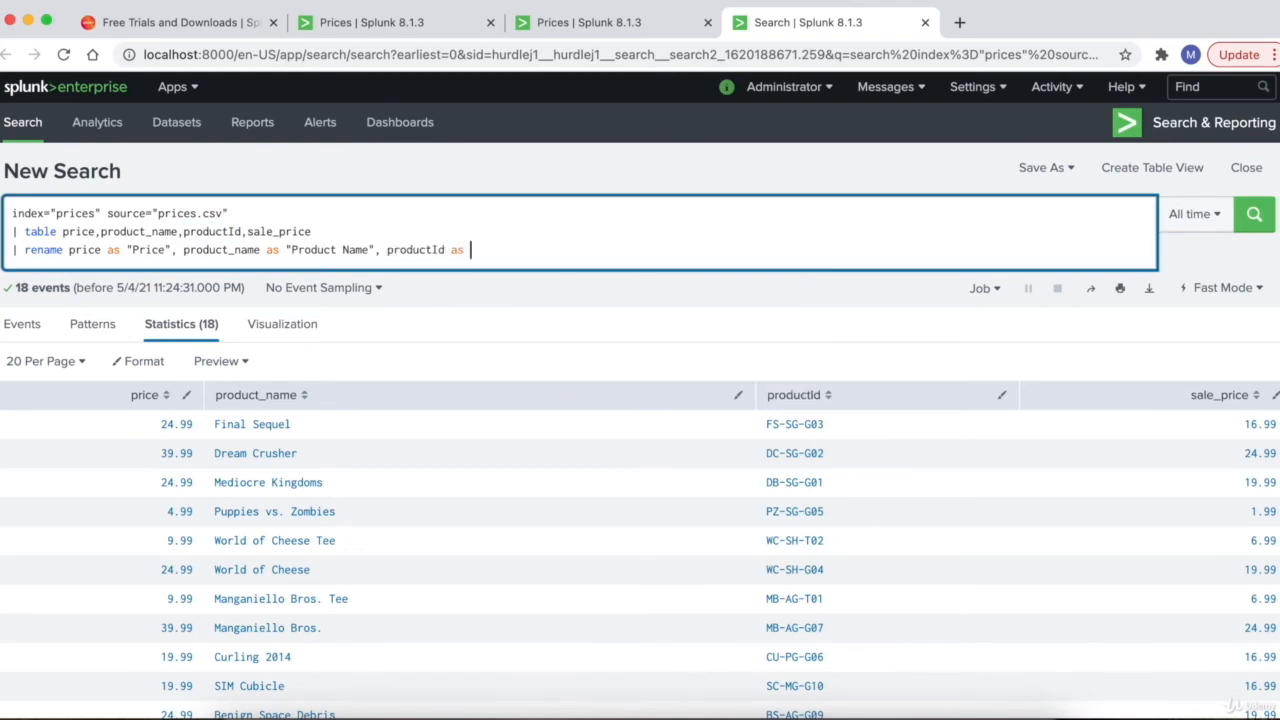
{"action": "type", "text": "\"Product Id\", sale_price as \""}
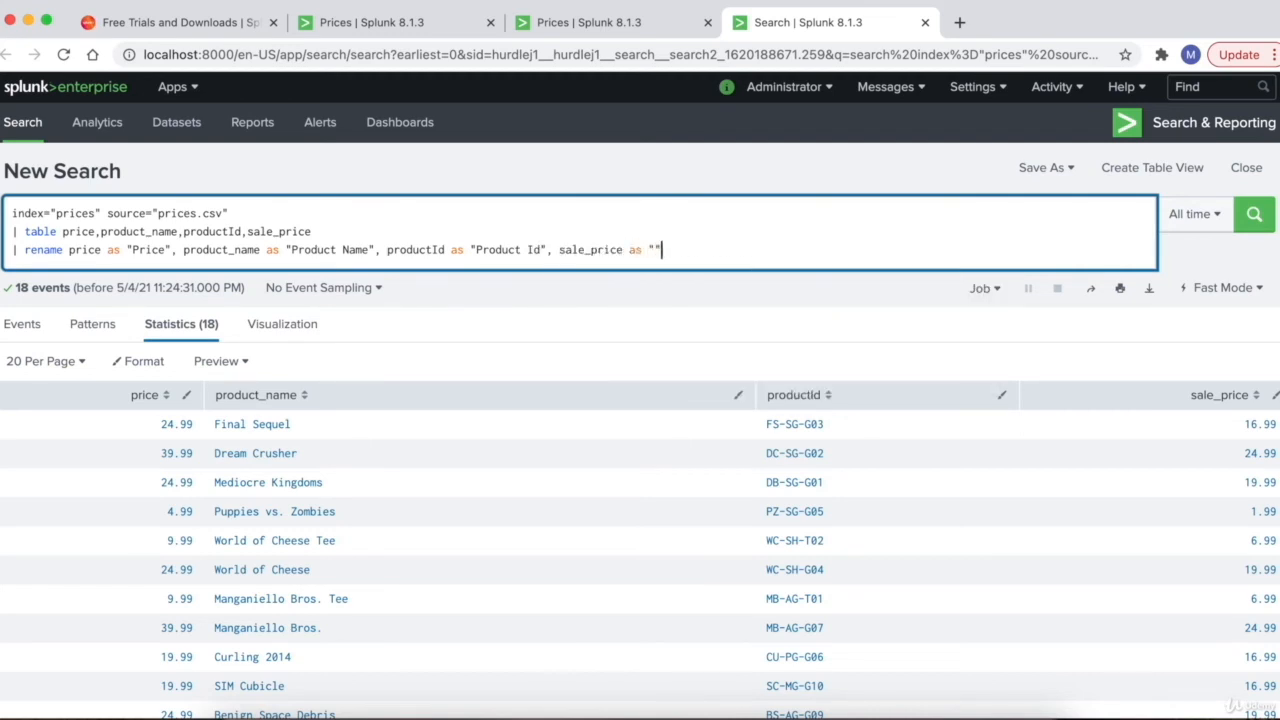
{"action": "type", "text": "Sale Price"}
{"action": "key", "text": "Return"}
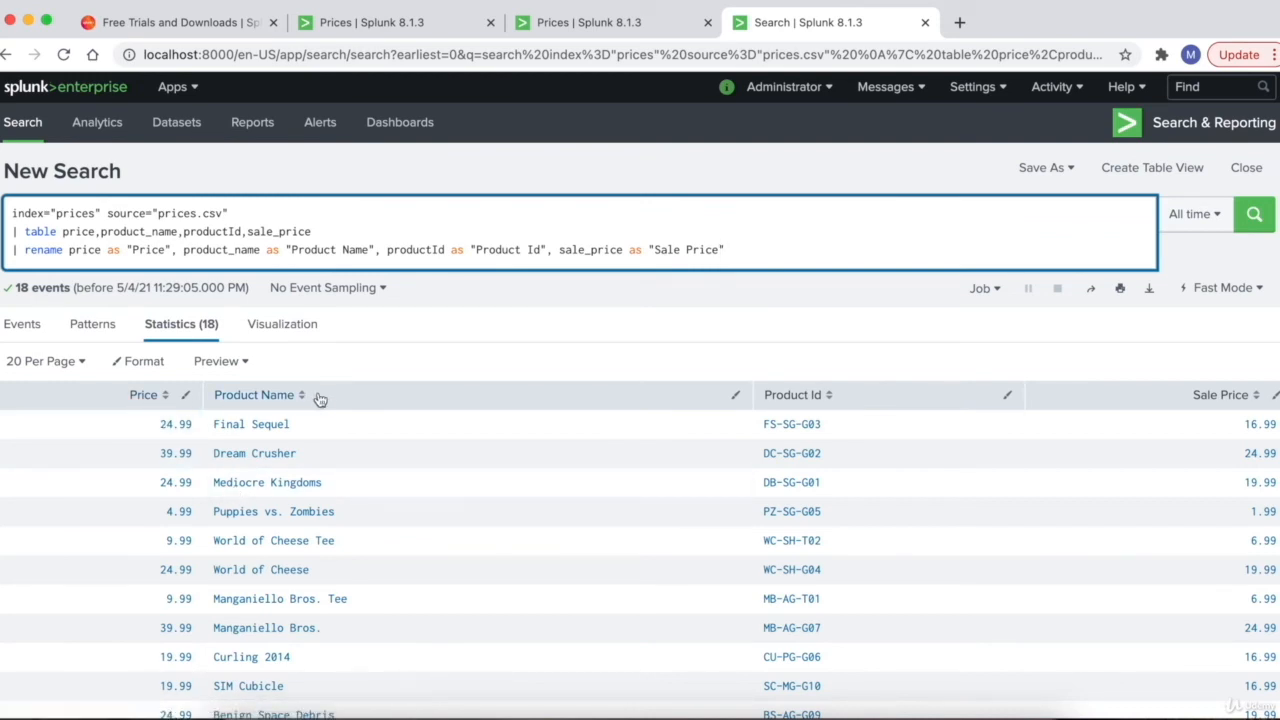
- Save the renamed table to Prices as panel 'Rename the field names', then go to Dashboards
{"action": "left_click", "coordinate": [1043, 168]}
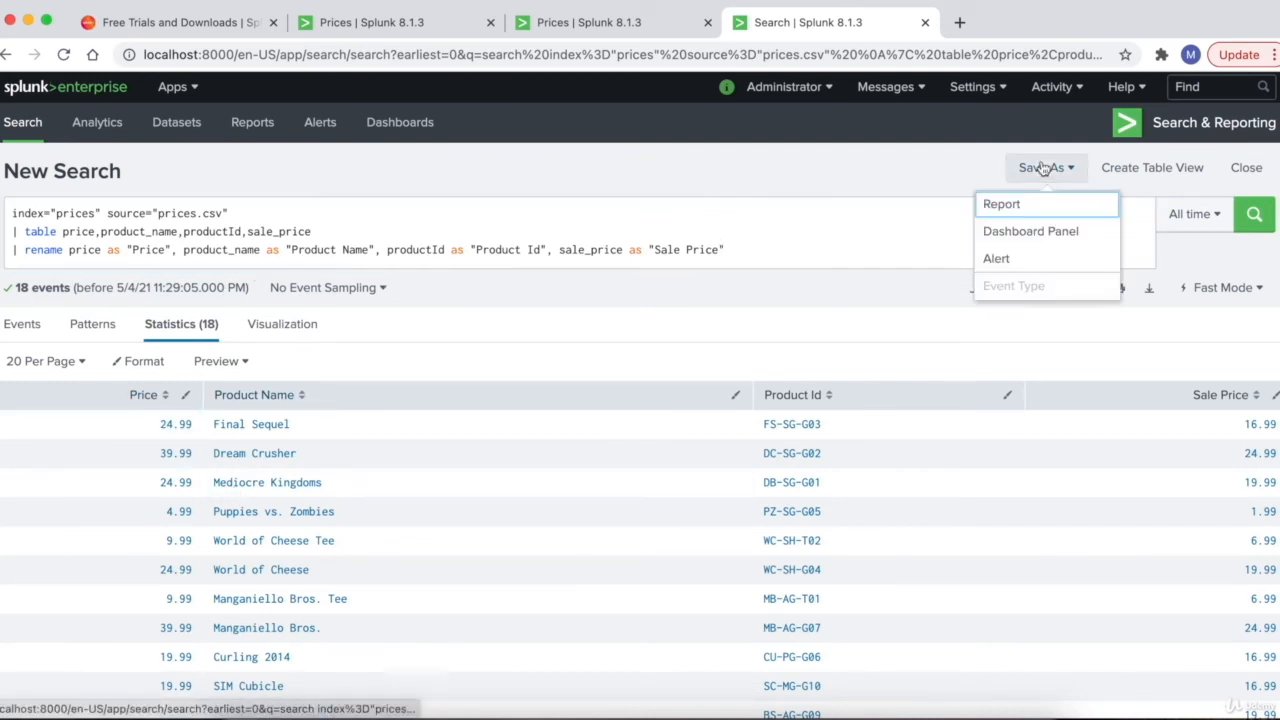
{"action": "left_click", "coordinate": [1028, 233]}
{"action": "left_click", "coordinate": [780, 205]}
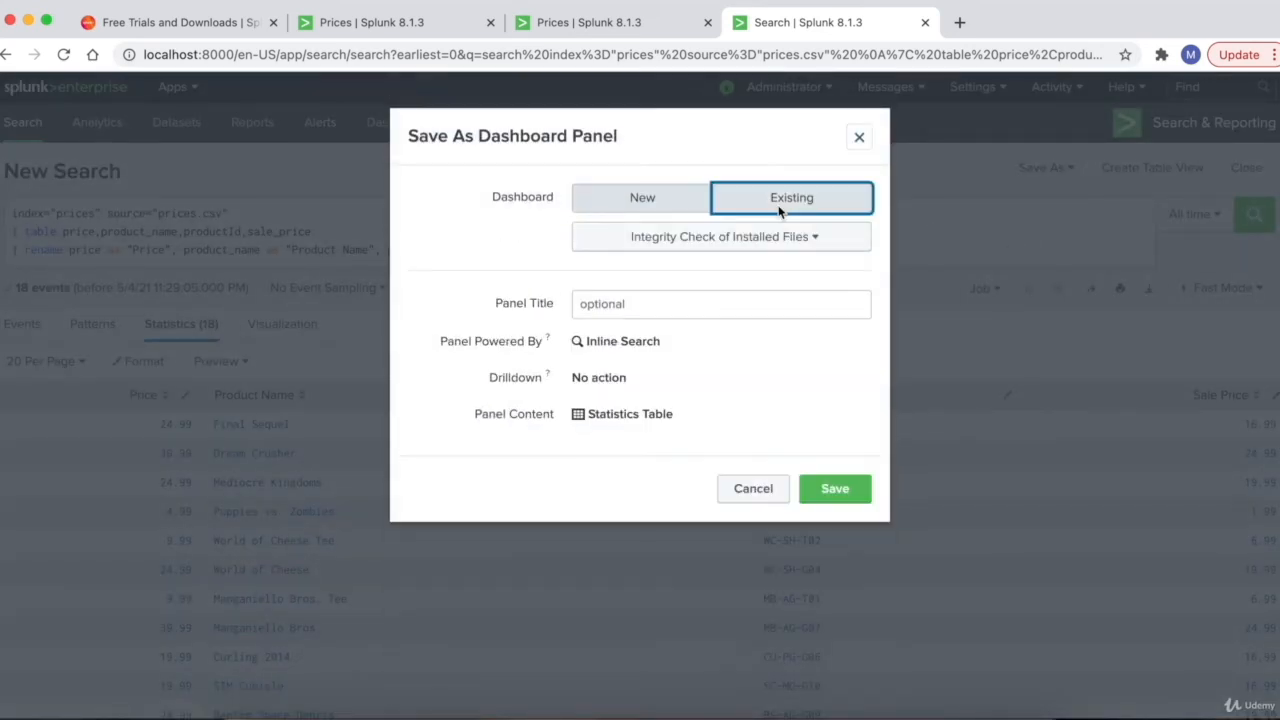
{"action": "left_click", "coordinate": [720, 240]}
{"action": "left_click", "coordinate": [677, 346]}
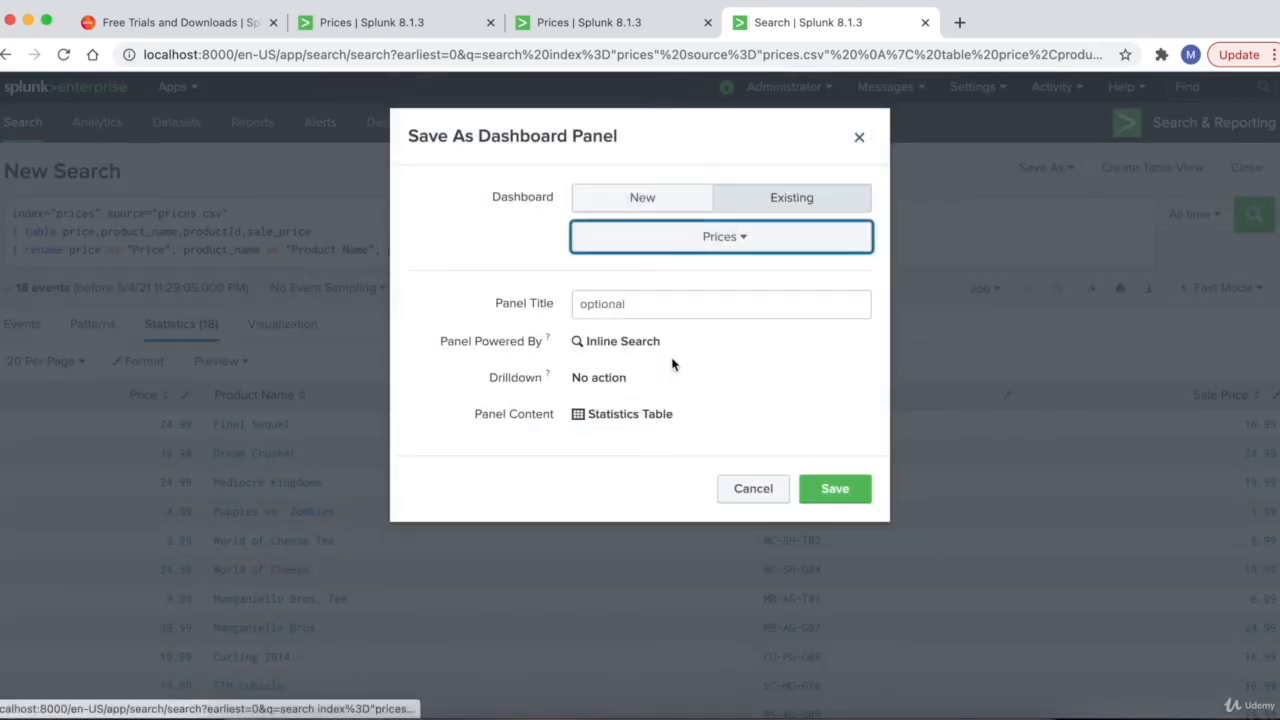
{"action": "left_click", "coordinate": [678, 313]}
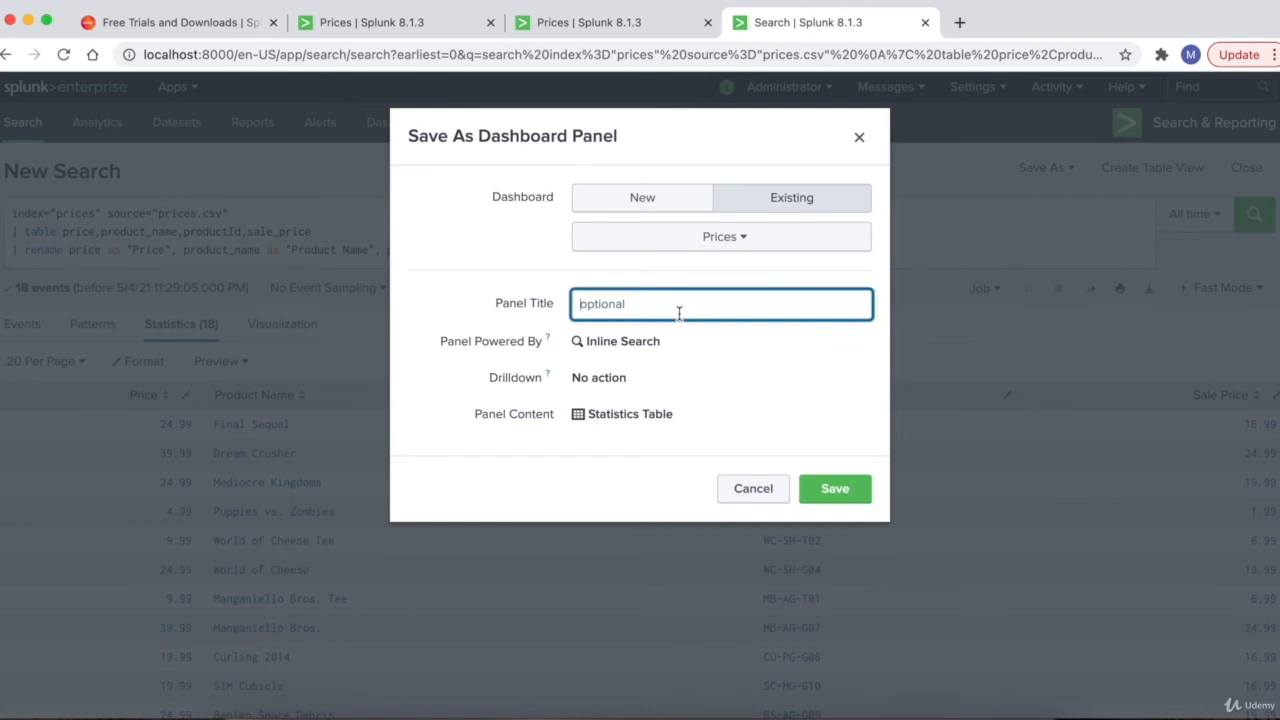
{"action": "type", "text": "Rename the field names"}
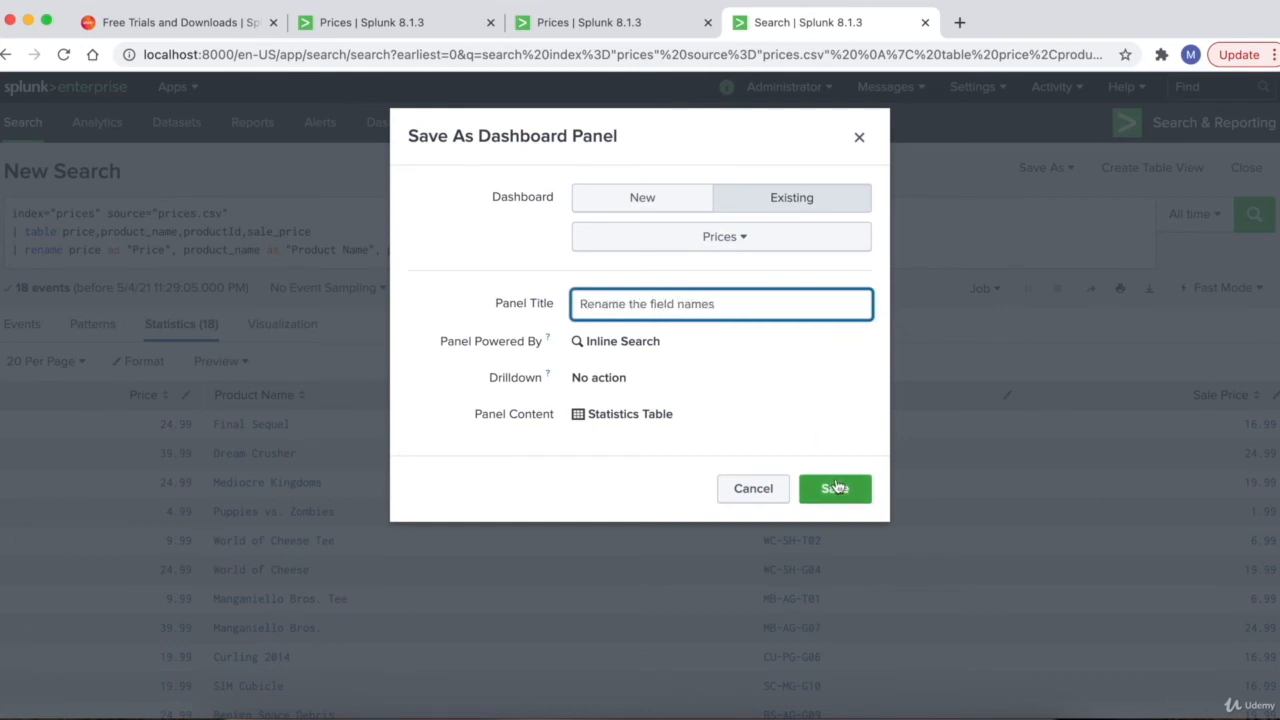
{"action": "left_click", "coordinate": [835, 488]}
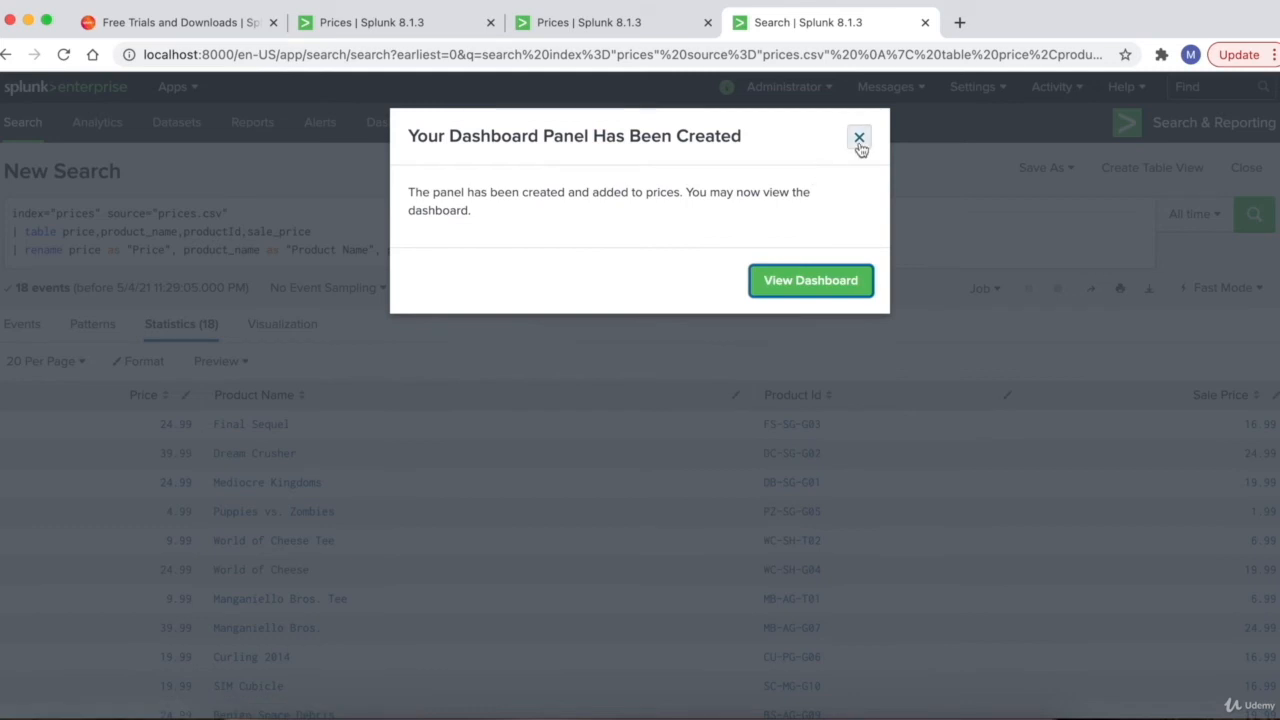
{"action": "left_click", "coordinate": [859, 139]}
{"action": "left_click", "coordinate": [398, 128]}
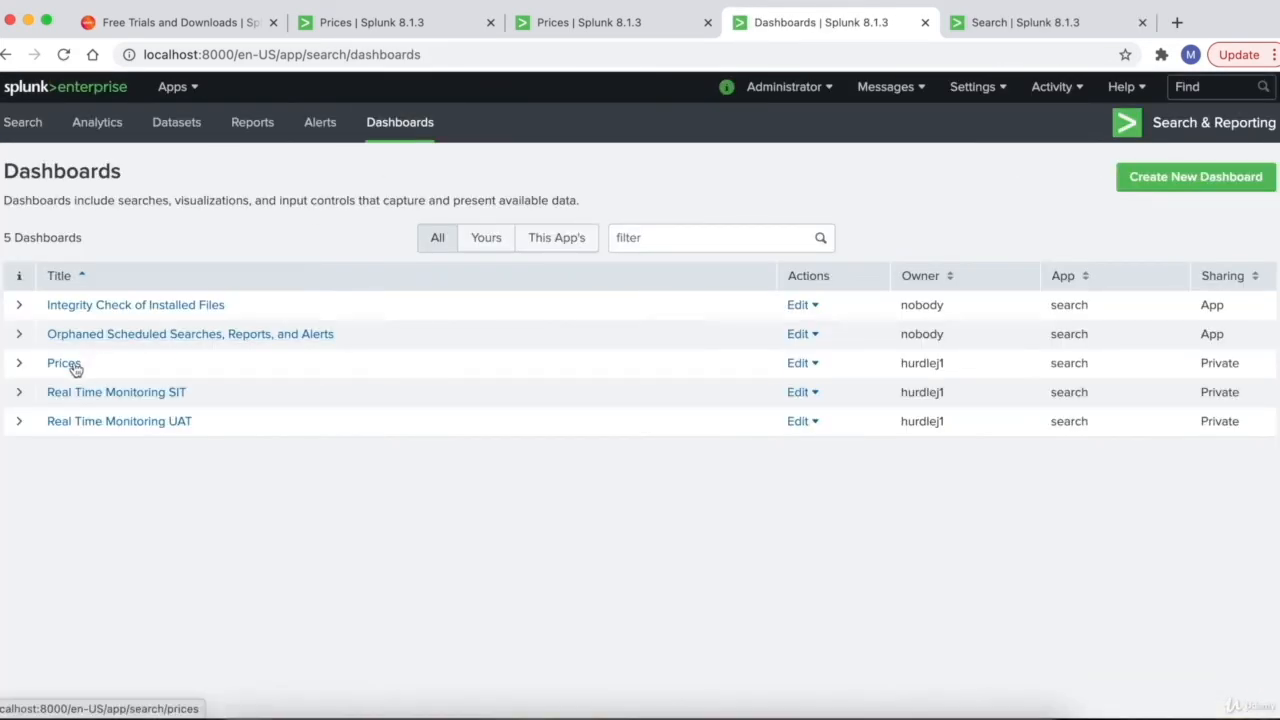
- Put the Prices dashboard in edit mode and set the Rename the field names table to 5 rows per page
{"action": "left_click", "coordinate": [72, 365]}
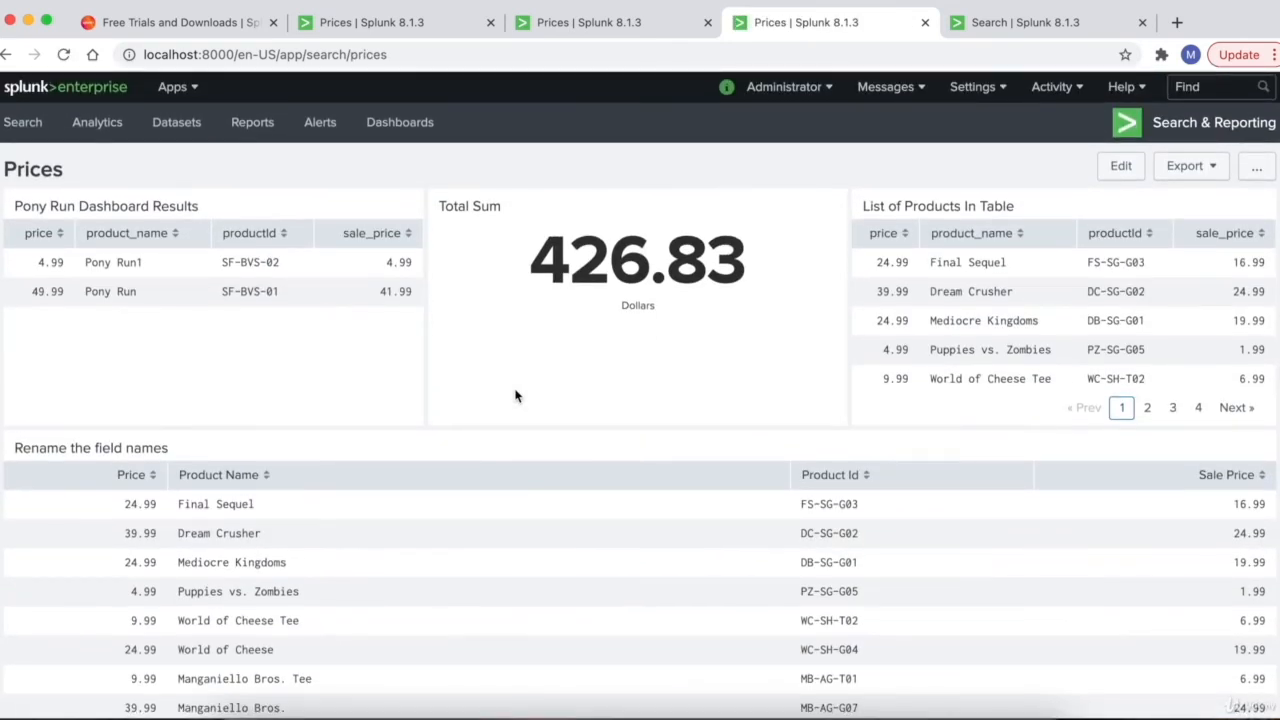
{"action": "left_click", "coordinate": [1121, 166]}
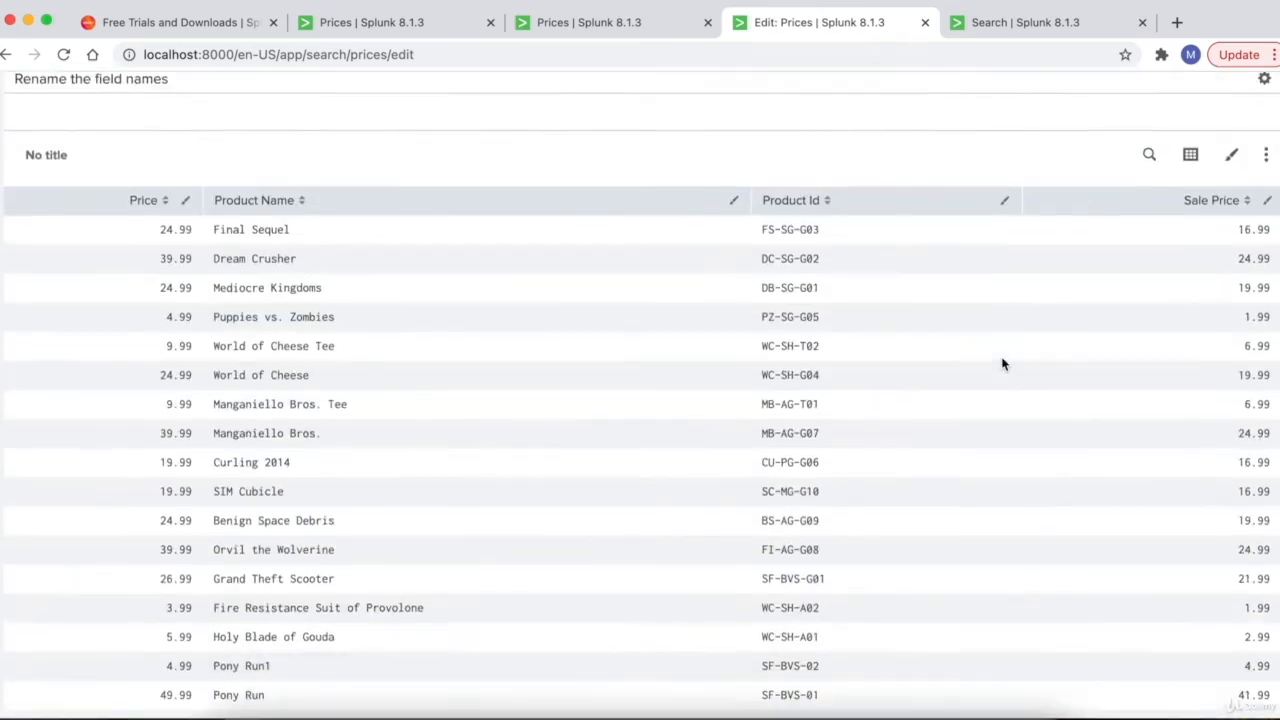
{"action": "scroll", "coordinate": [1100, 270], "scroll_direction": "down", "scroll_amount": 1}
{"action": "left_click", "coordinate": [1231, 97]}
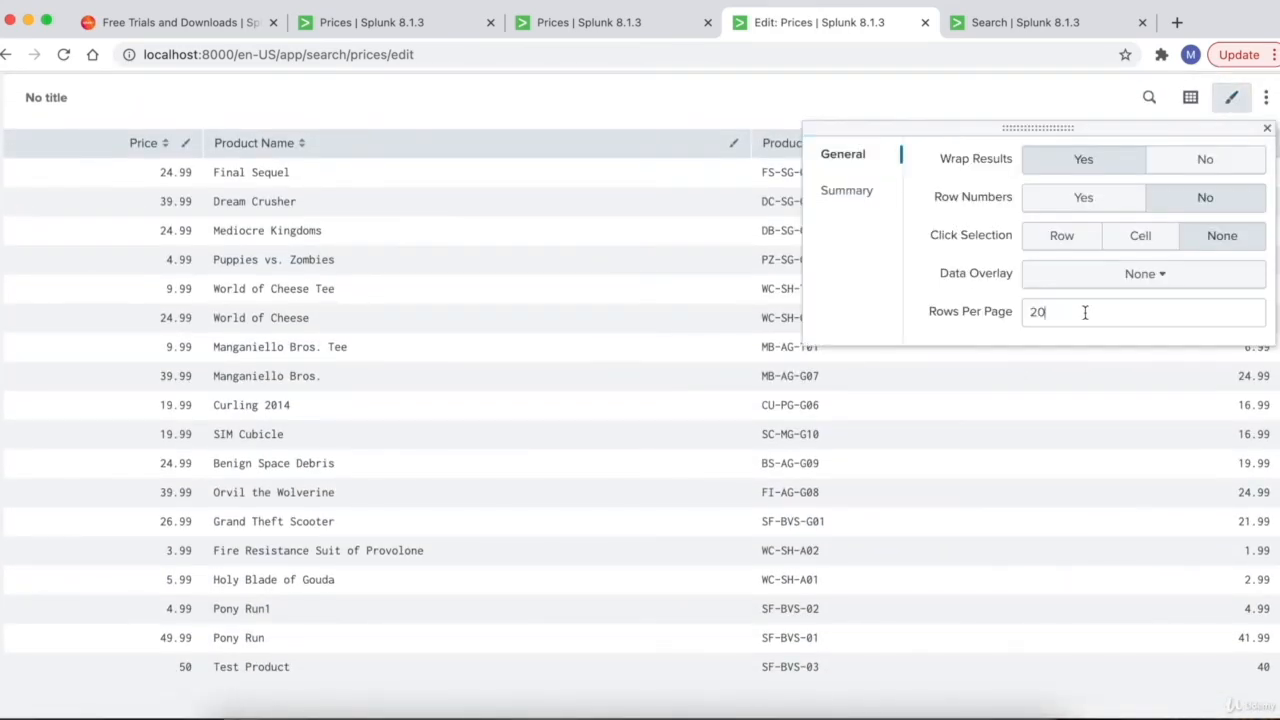
{"action": "left_click_drag", "start_coordinate": [1085, 312], "coordinate": [1000, 316]}
{"action": "type", "text": "5"}
{"action": "left_click", "coordinate": [667, 352]}
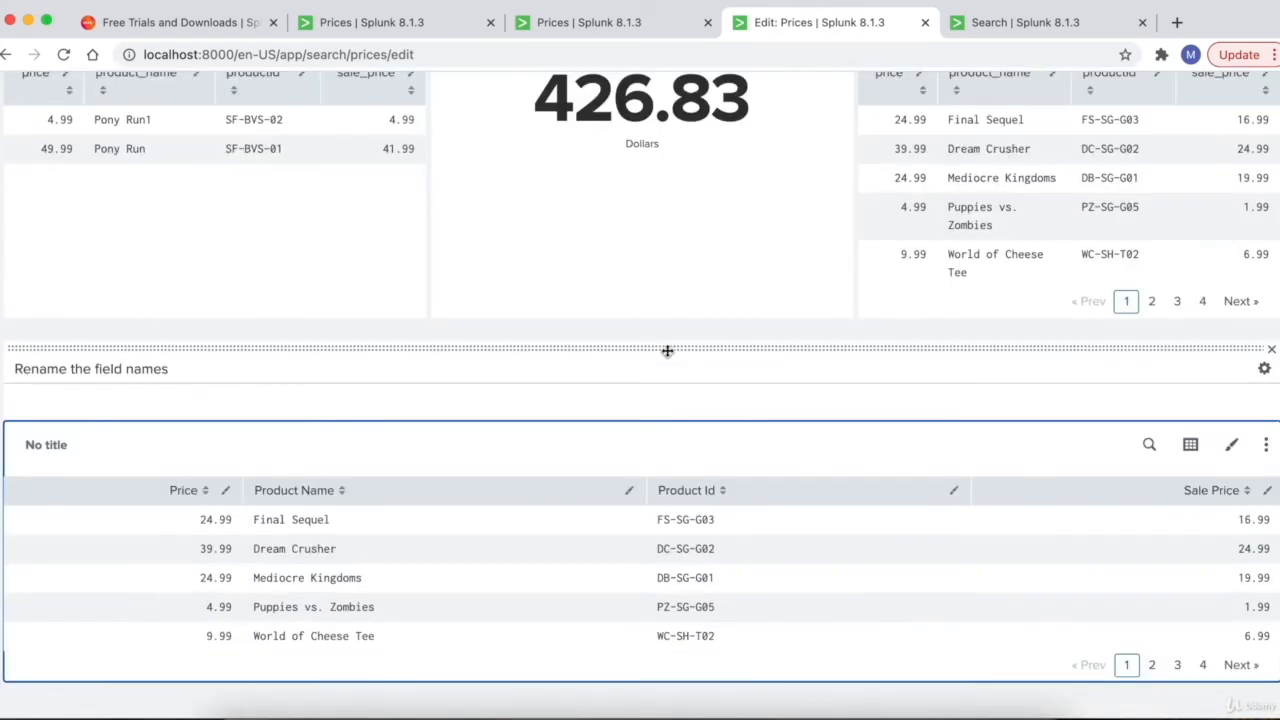
- Move Total Sum left and List of Products In Table beside the renamed-fields table, then save the dashboard
{"action": "scroll", "coordinate": [719, 293], "scroll_direction": "up", "scroll_amount": 4}
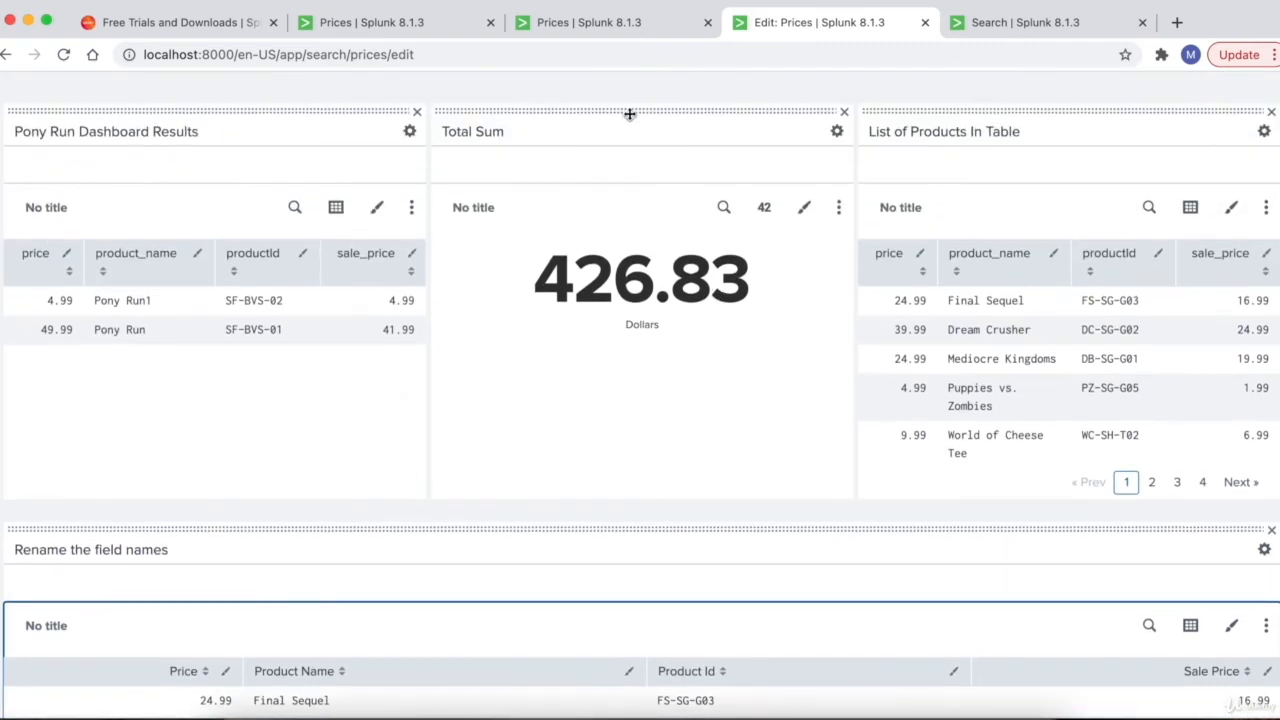
{"action": "left_click_drag", "start_coordinate": [629, 114], "coordinate": [363, 120]}
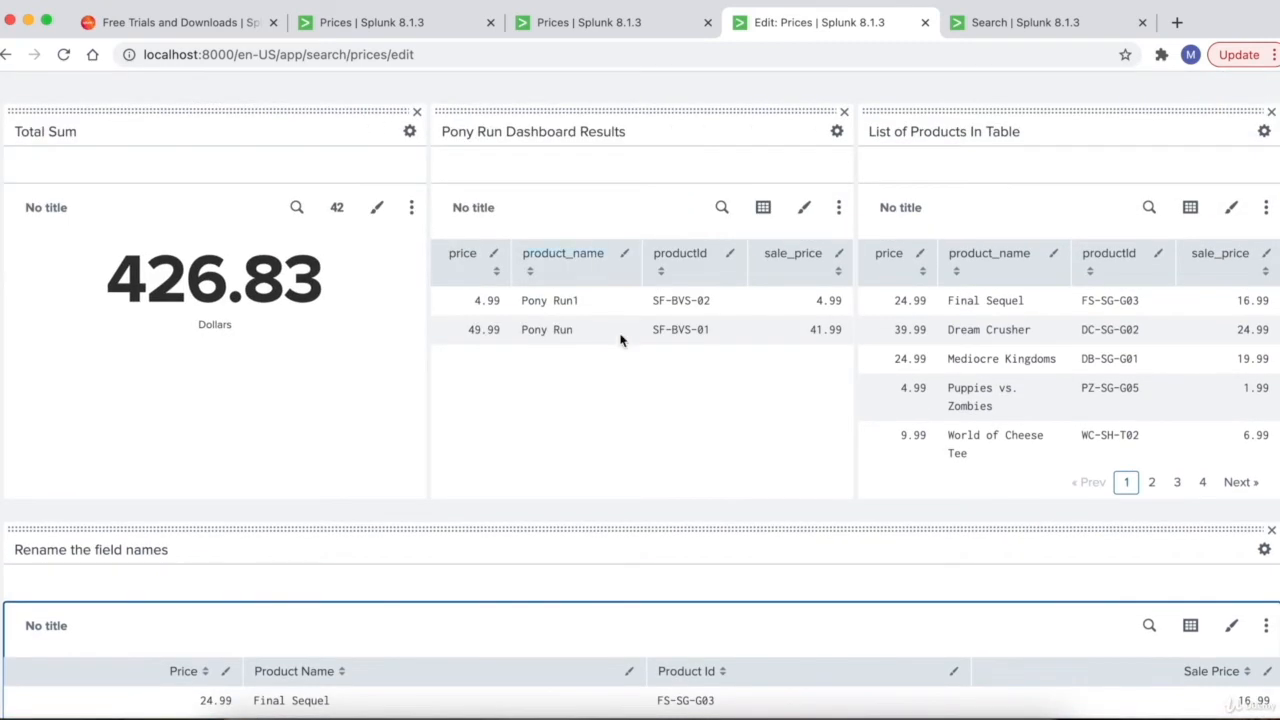
{"action": "scroll", "coordinate": [641, 387], "scroll_direction": "down", "scroll_amount": 2}
{"action": "scroll", "coordinate": [641, 387], "scroll_direction": "up", "scroll_amount": 2}
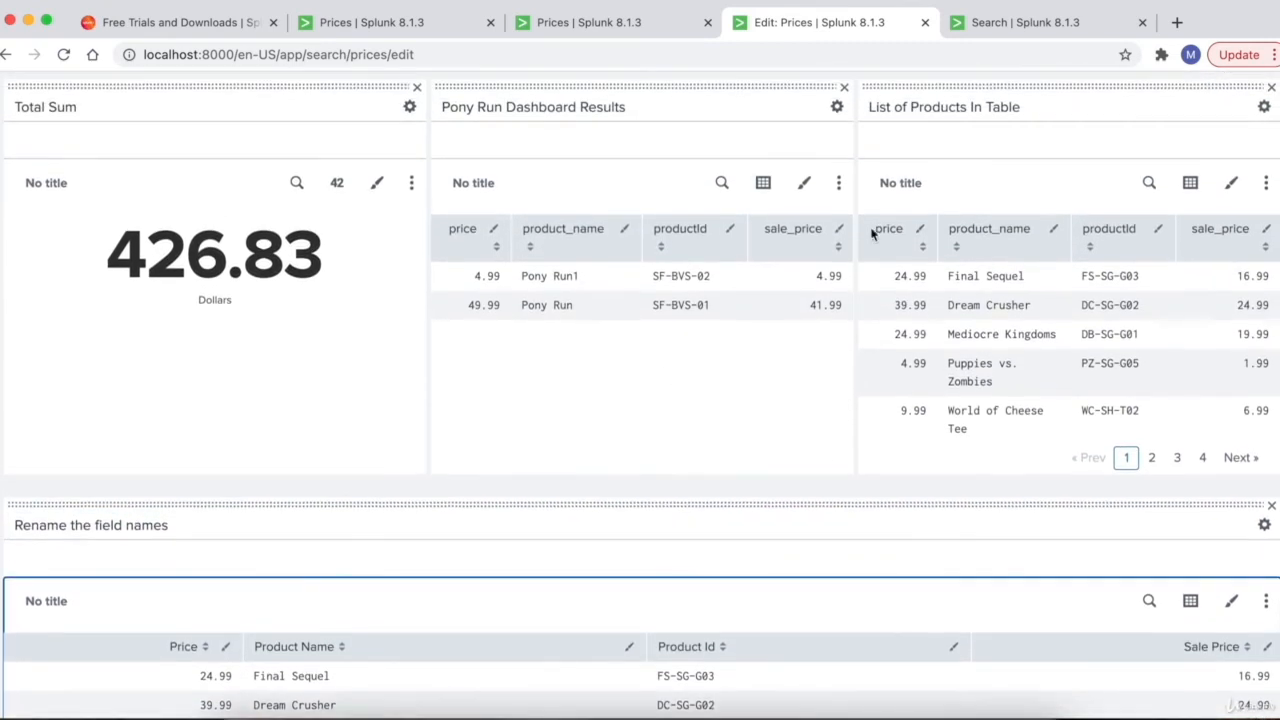
{"action": "left_click", "coordinate": [1027, 97]}
{"action": "left_click_drag", "start_coordinate": [1042, 87], "coordinate": [998, 369]}
{"action": "scroll", "coordinate": [998, 369], "scroll_direction": "up", "scroll_amount": 5}
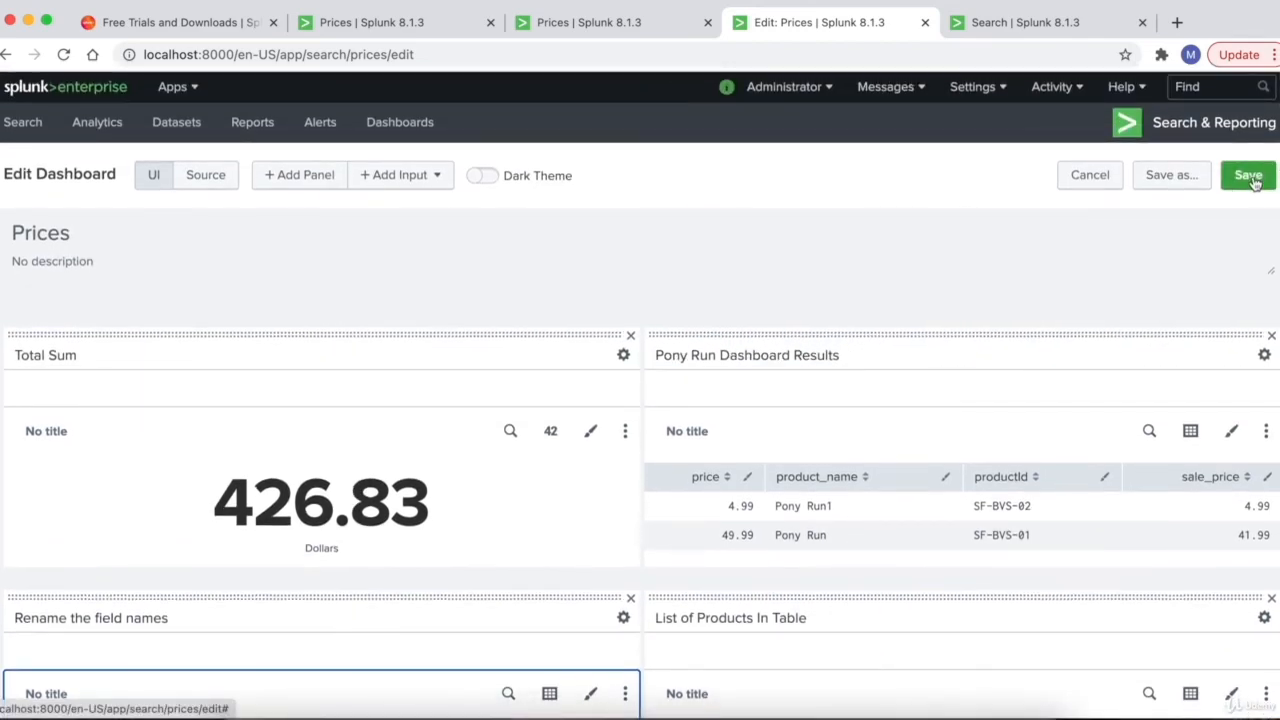
{"action": "left_click", "coordinate": [1253, 180]}
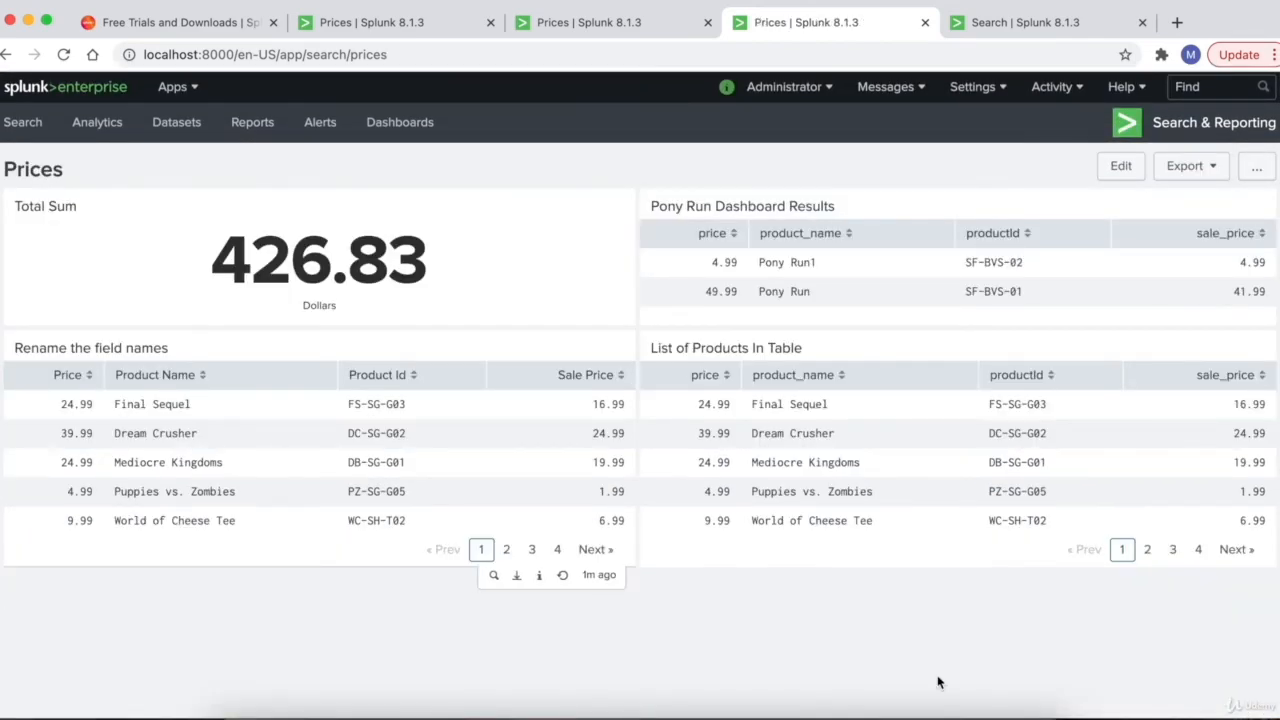
- In the prices search tab, add a new '| dedup productId' line to the query and rerun it
{"action": "left_click", "coordinate": [1063, 30]}
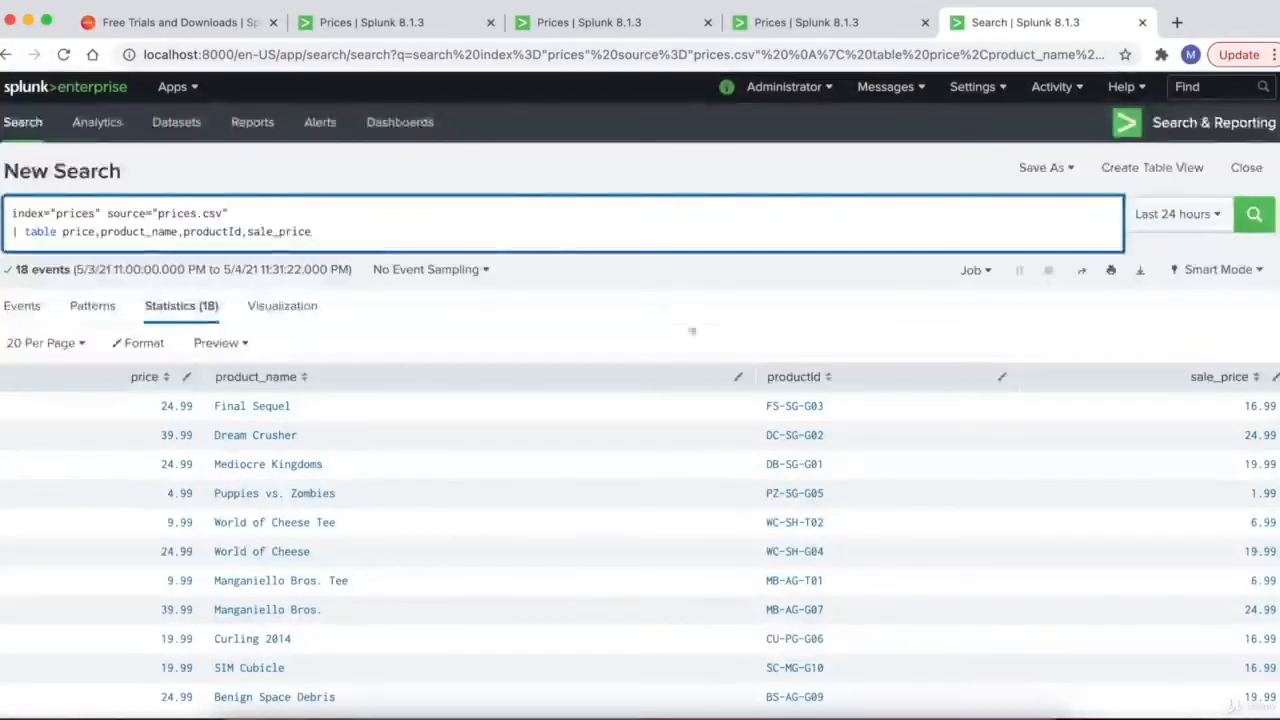
{"action": "scroll", "coordinate": [639, 276], "scroll_direction": "down", "scroll_amount": 2}
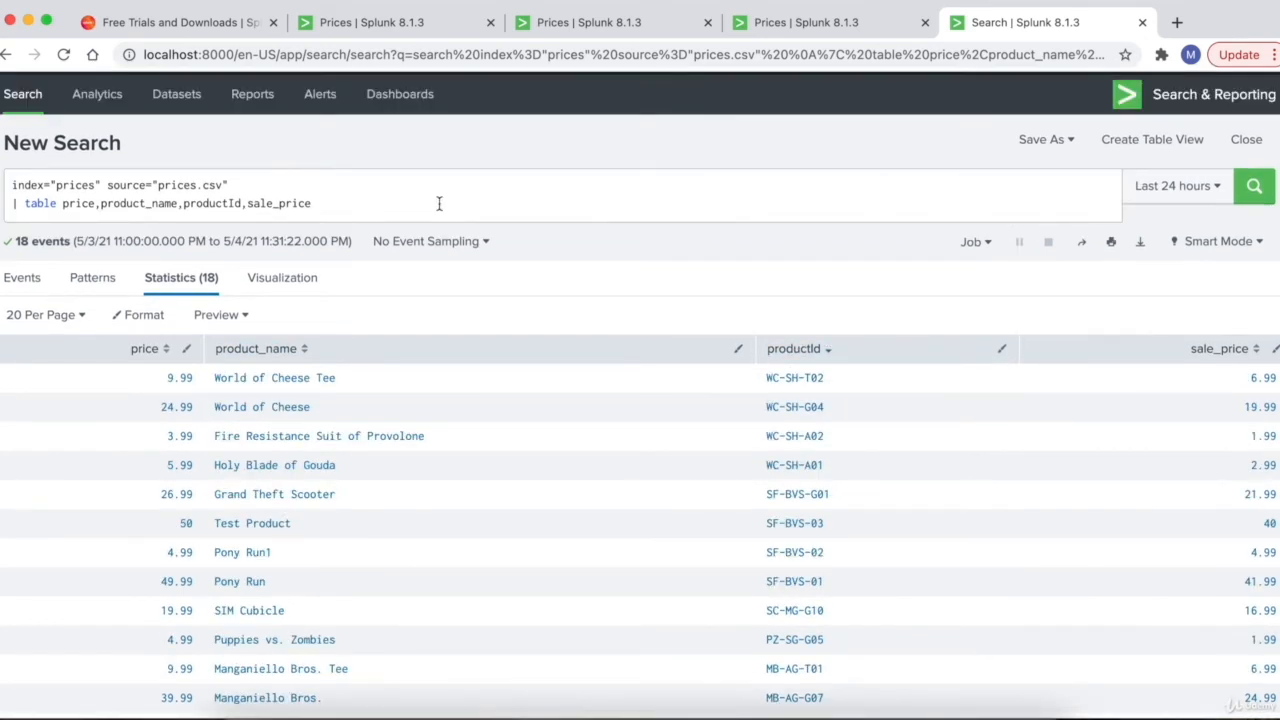
{"action": "left_click", "coordinate": [438, 203]}
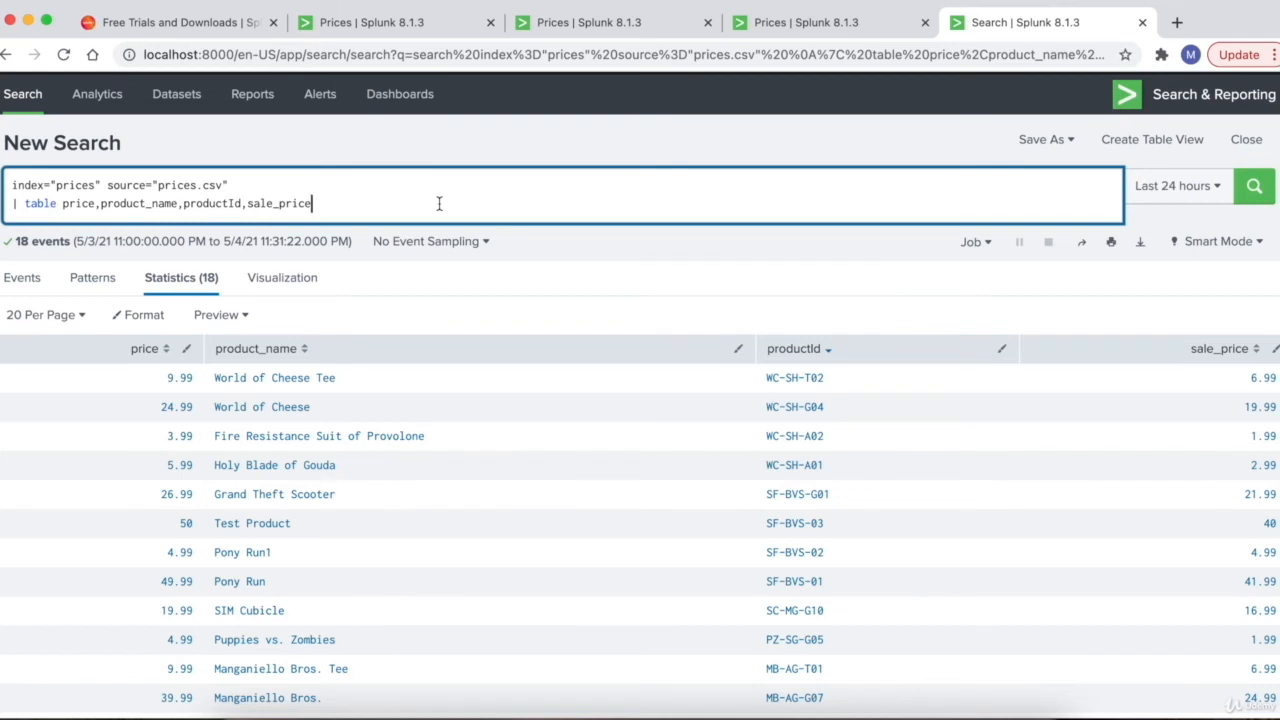
{"action": "key", "text": "shift+Return"}
{"action": "type", "text": "| "}
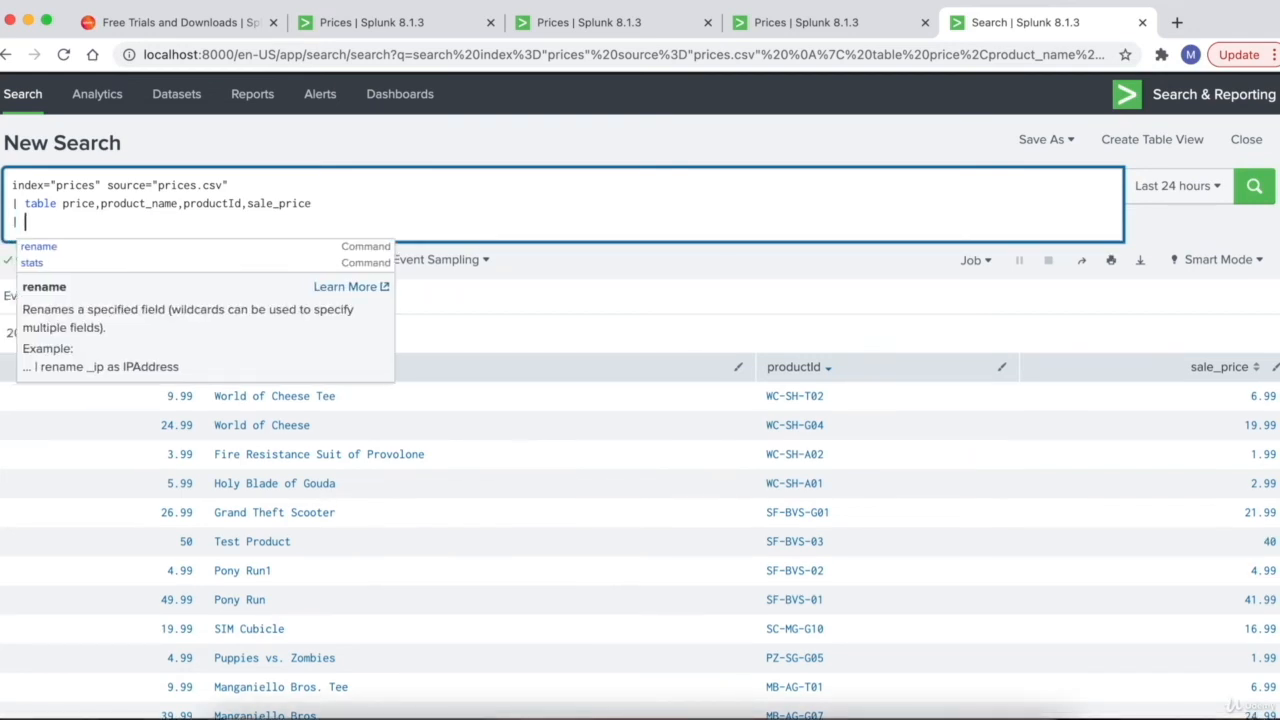
{"action": "type", "text": "dedup"}
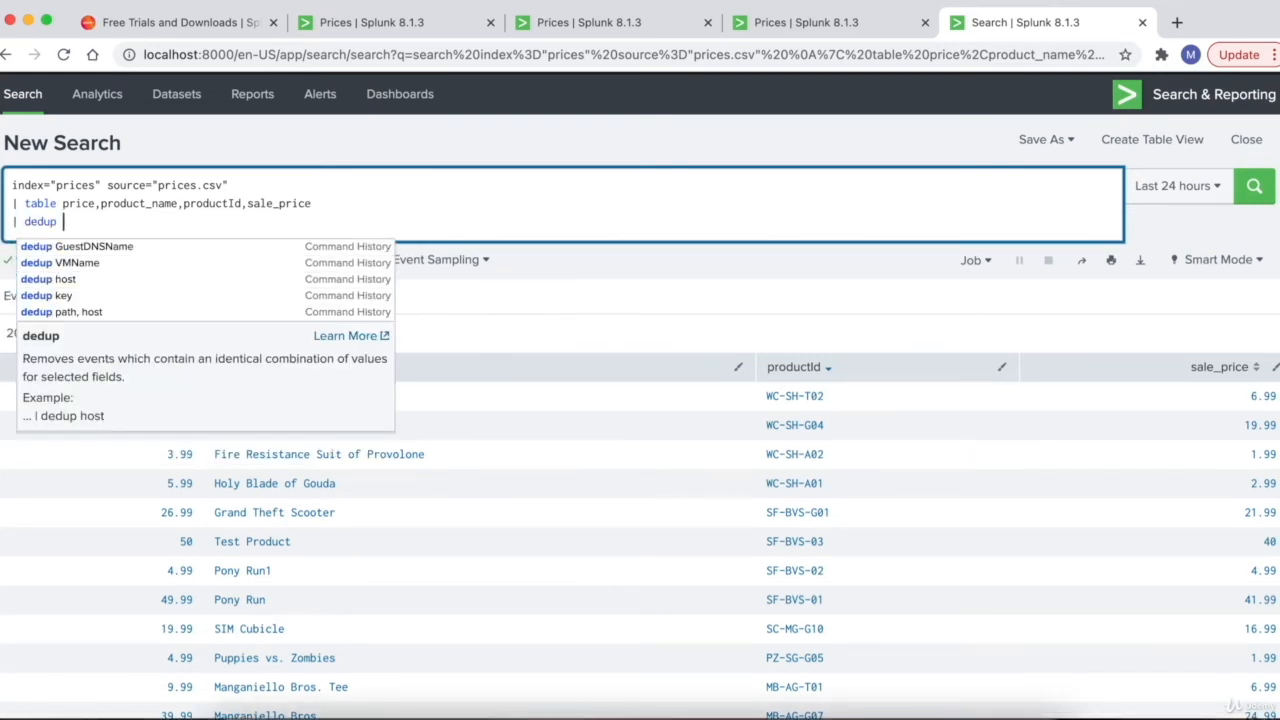
{"action": "double_click", "coordinate": [41, 222]}
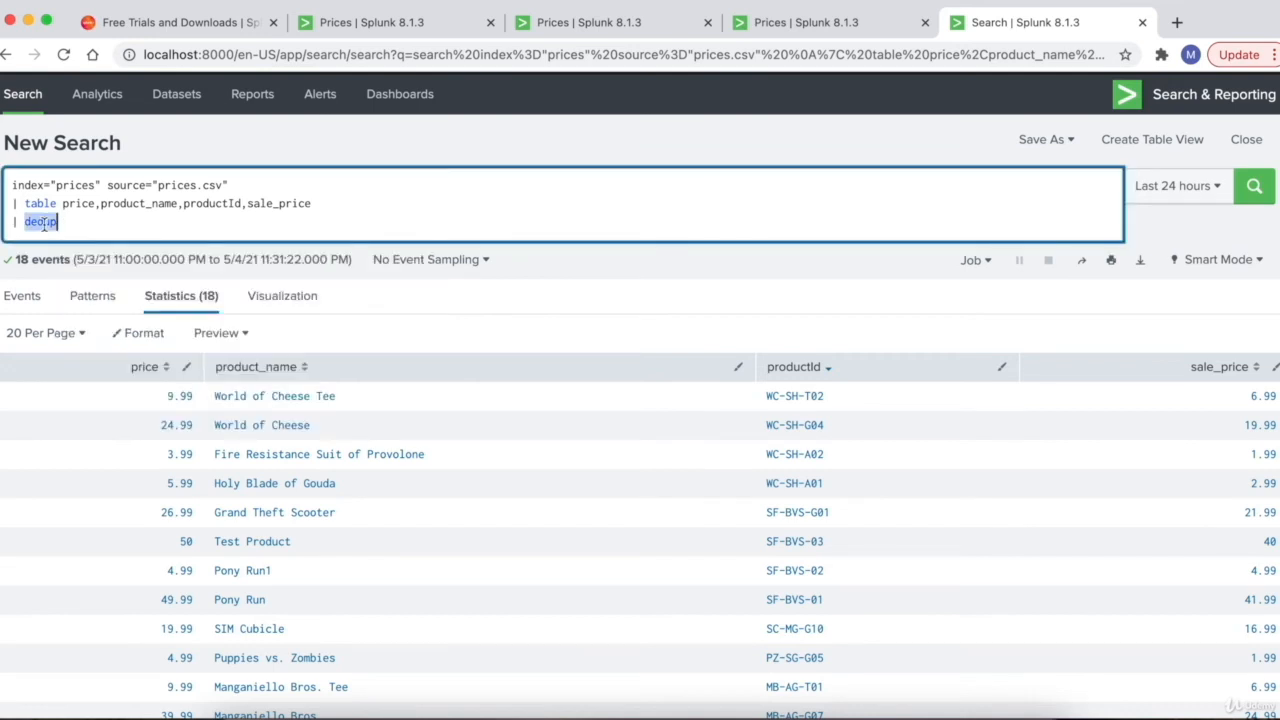
{"action": "left_click", "coordinate": [74, 222]}
{"action": "double_click", "coordinate": [213, 204]}
{"action": "key", "text": "super+c"}
{"action": "left_click", "coordinate": [194, 223]}
{"action": "key", "text": "super+v"}
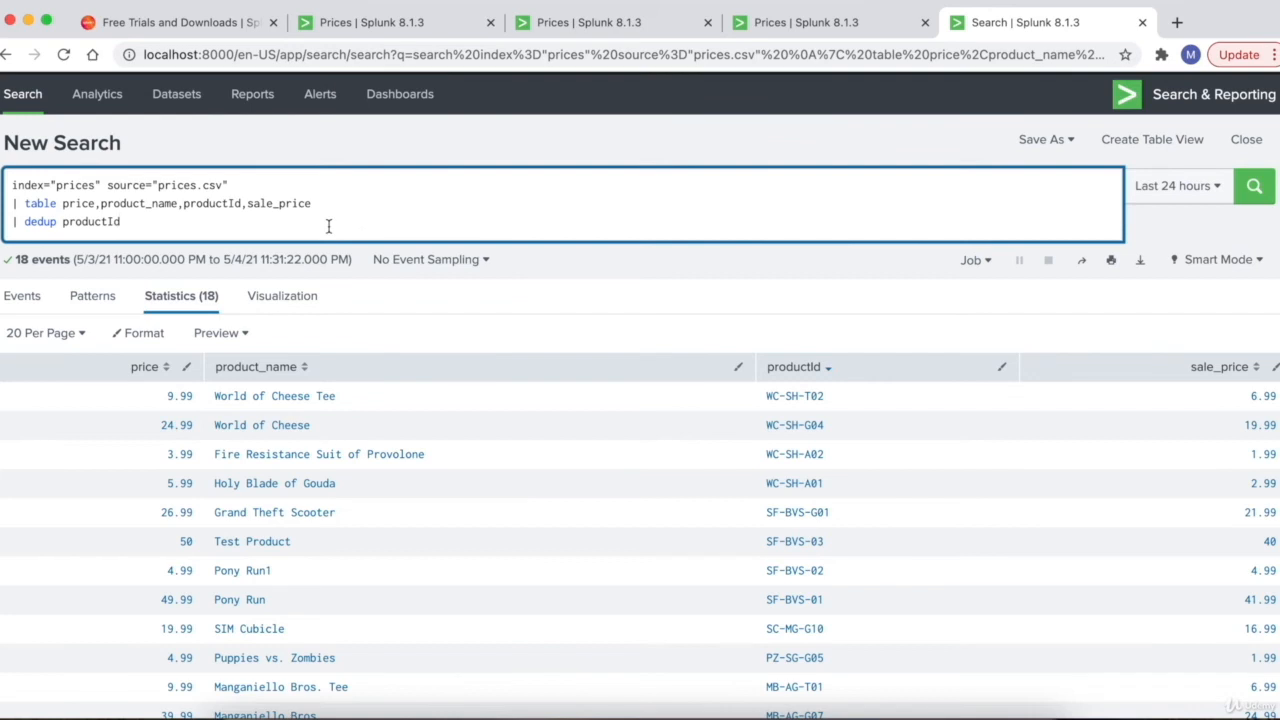
{"action": "key", "text": "Return"}
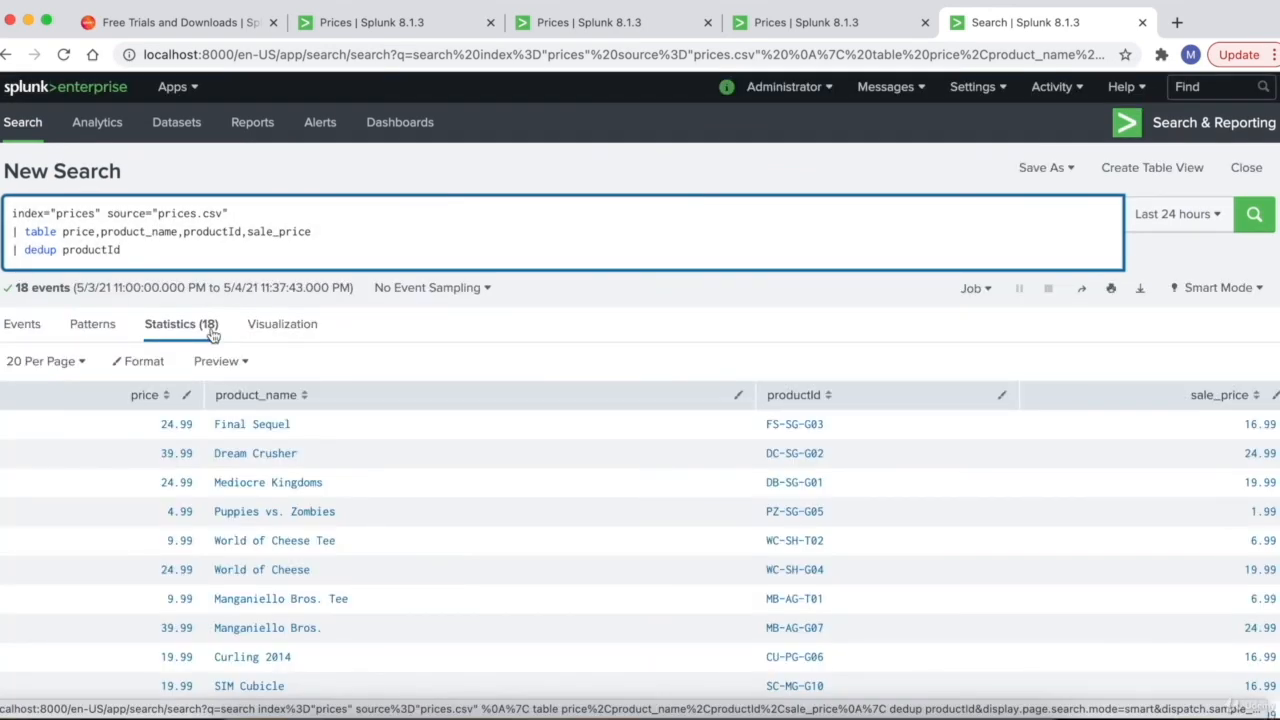
- Replace productId with price in the dedup line and rerun, leaving 10 rows
{"action": "scroll", "coordinate": [608, 357], "scroll_direction": "down", "scroll_amount": 3}
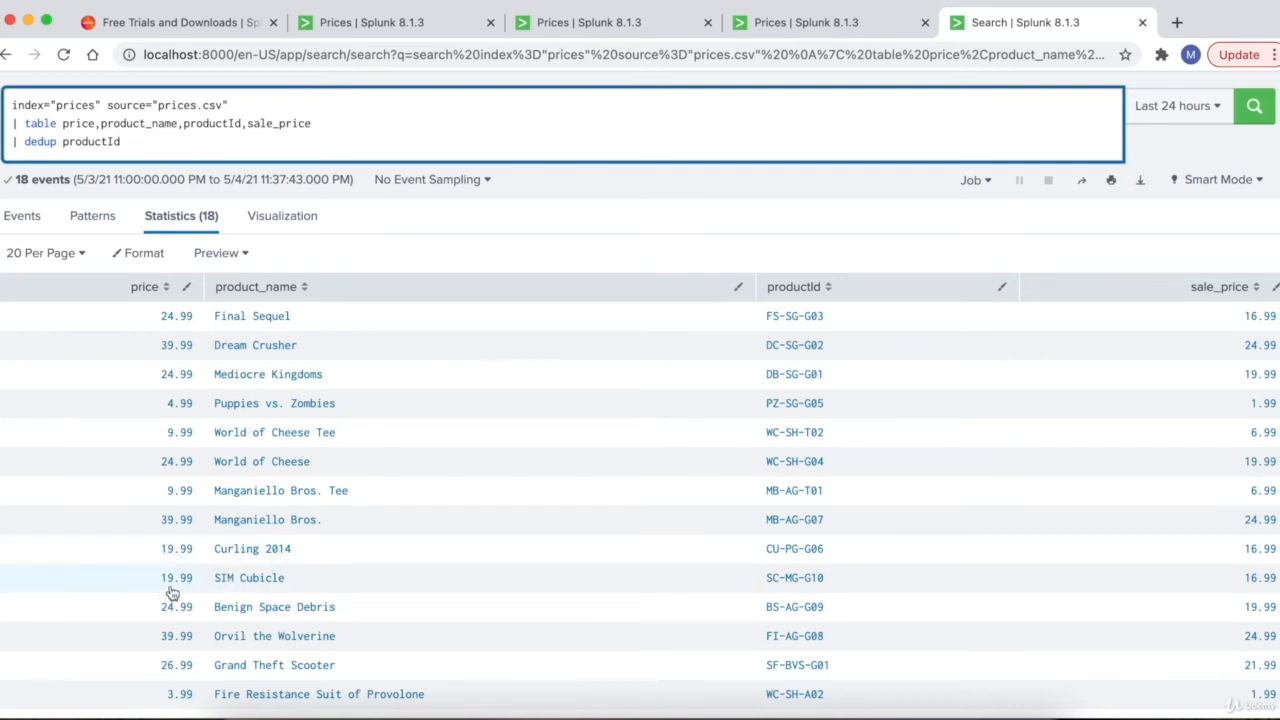
{"action": "double_click", "coordinate": [77, 123]}
{"action": "key", "text": "super+c"}
{"action": "double_click", "coordinate": [104, 141]}
{"action": "key", "text": "super+v"}
{"action": "key", "text": "Return"}
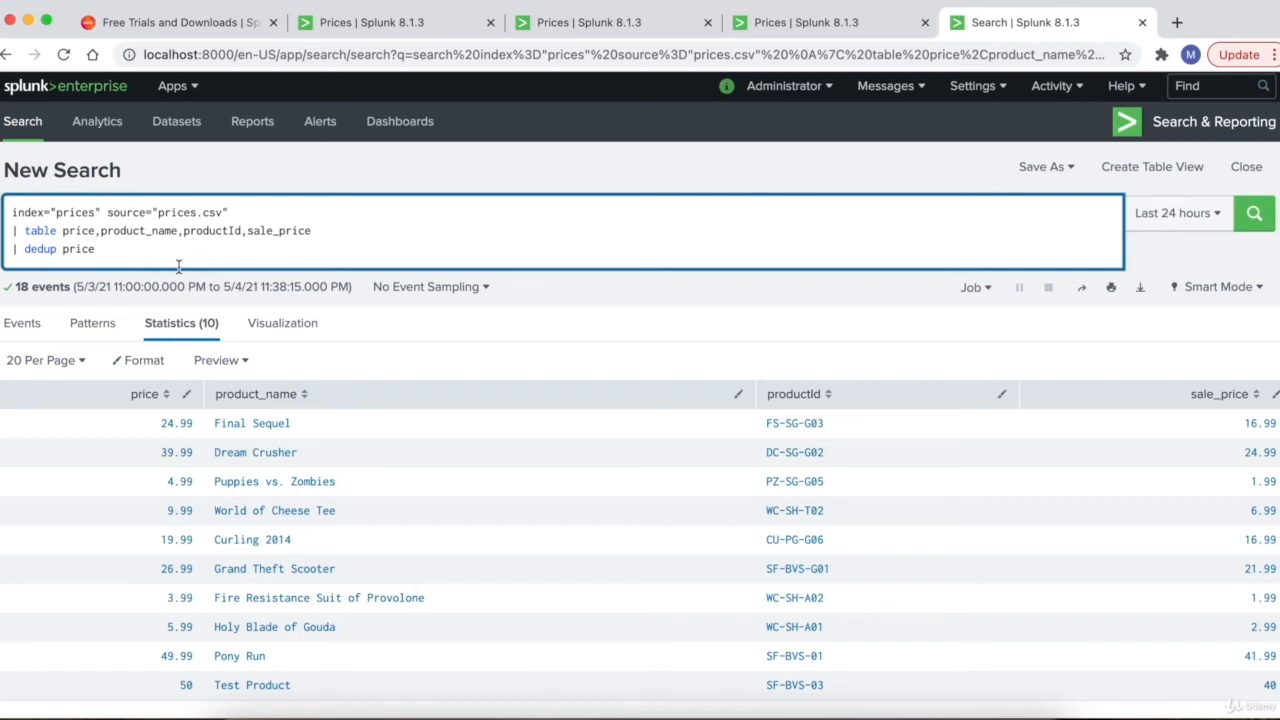
- Remove productId, sale_price and product_name from the table line's field list
{"action": "double_click", "coordinate": [43, 232]}
{"action": "left_click_drag", "start_coordinate": [180, 233], "coordinate": [318, 235]}
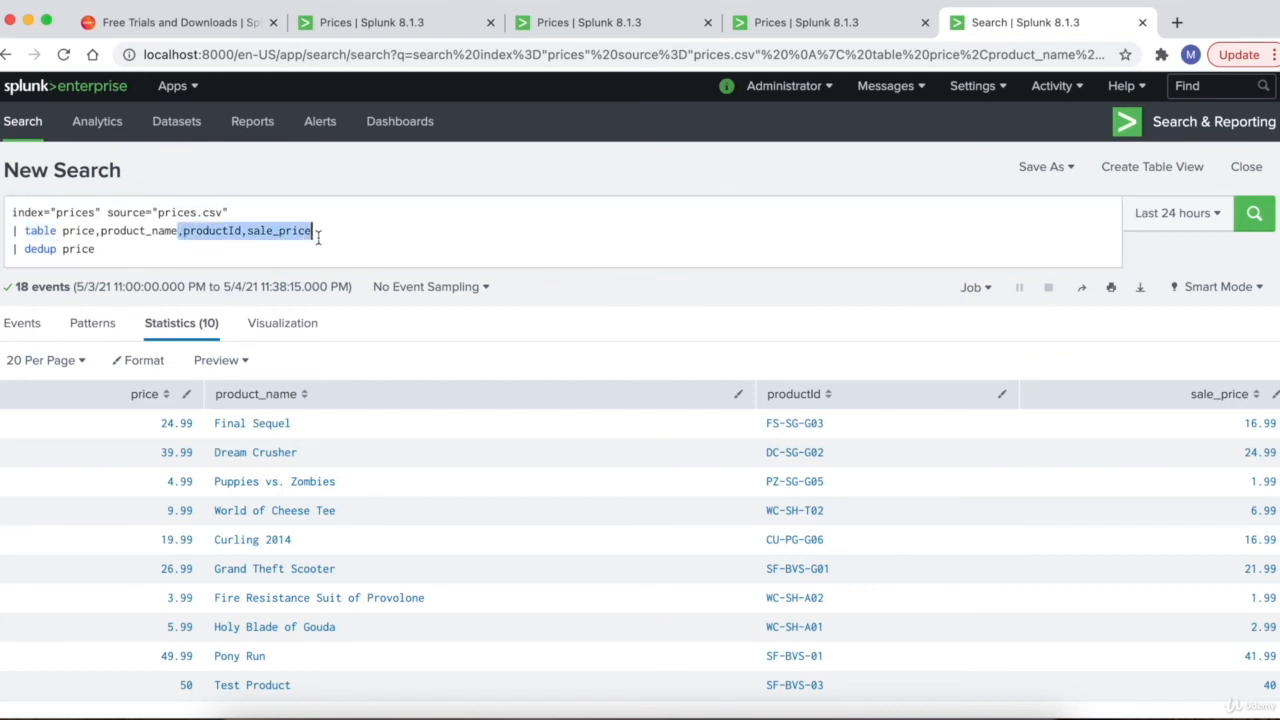
{"action": "key", "text": "BackSpace"}
{"action": "double_click", "coordinate": [133, 231]}
{"action": "key", "text": "super+c"}
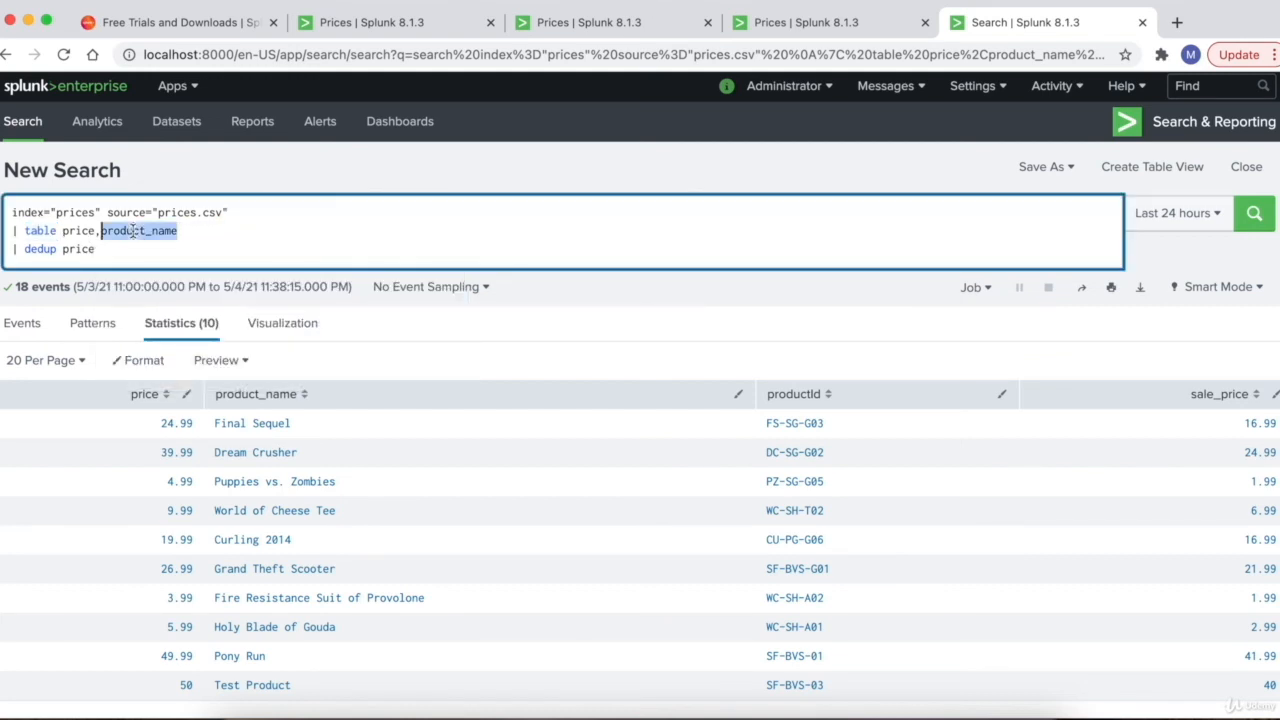
{"action": "key", "text": "BackSpace"}
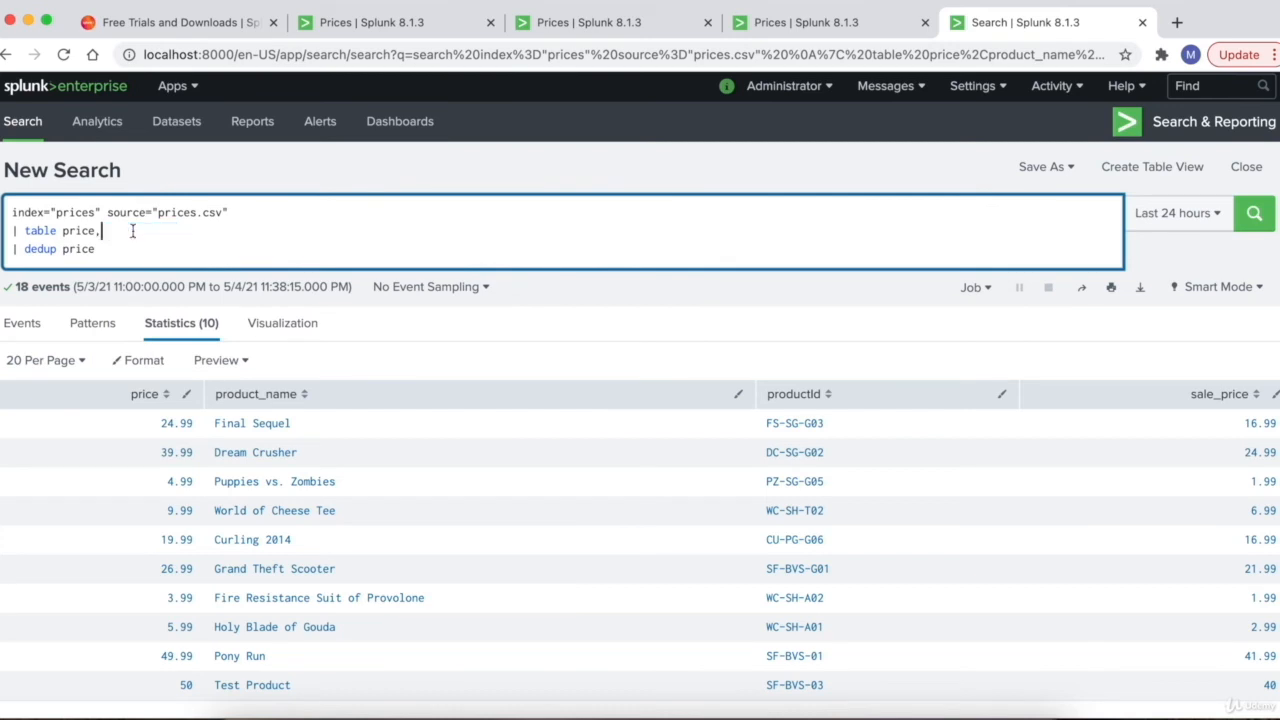
- Paste product_name back before price, drop the trailing comma, and rerun the search
{"action": "left_click", "coordinate": [62, 231]}
{"action": "key", "text": "super+v"}
{"action": "type", "text": ","}
{"action": "left_click", "coordinate": [212, 230]}
{"action": "key", "text": "BackSpace"}
{"action": "left_click_drag", "start_coordinate": [97, 249], "coordinate": [10, 249]}
{"action": "left_click", "coordinate": [100, 250]}
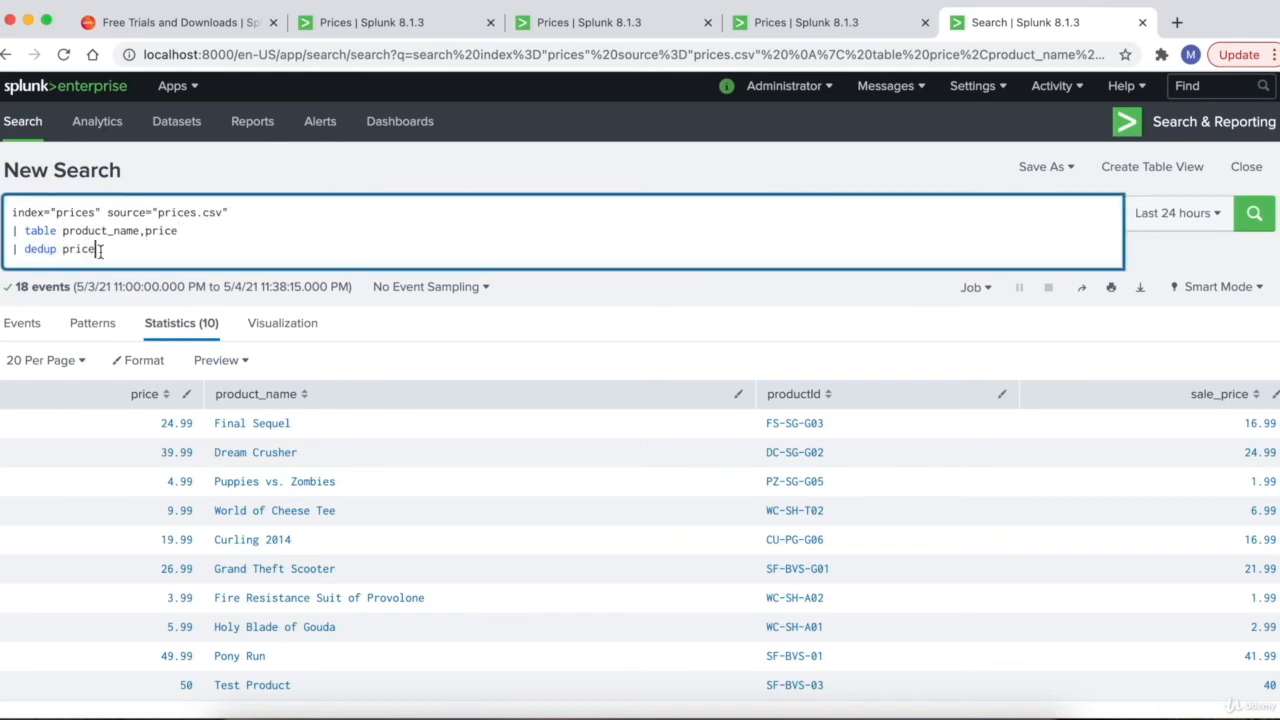
{"action": "key", "text": "Return"}
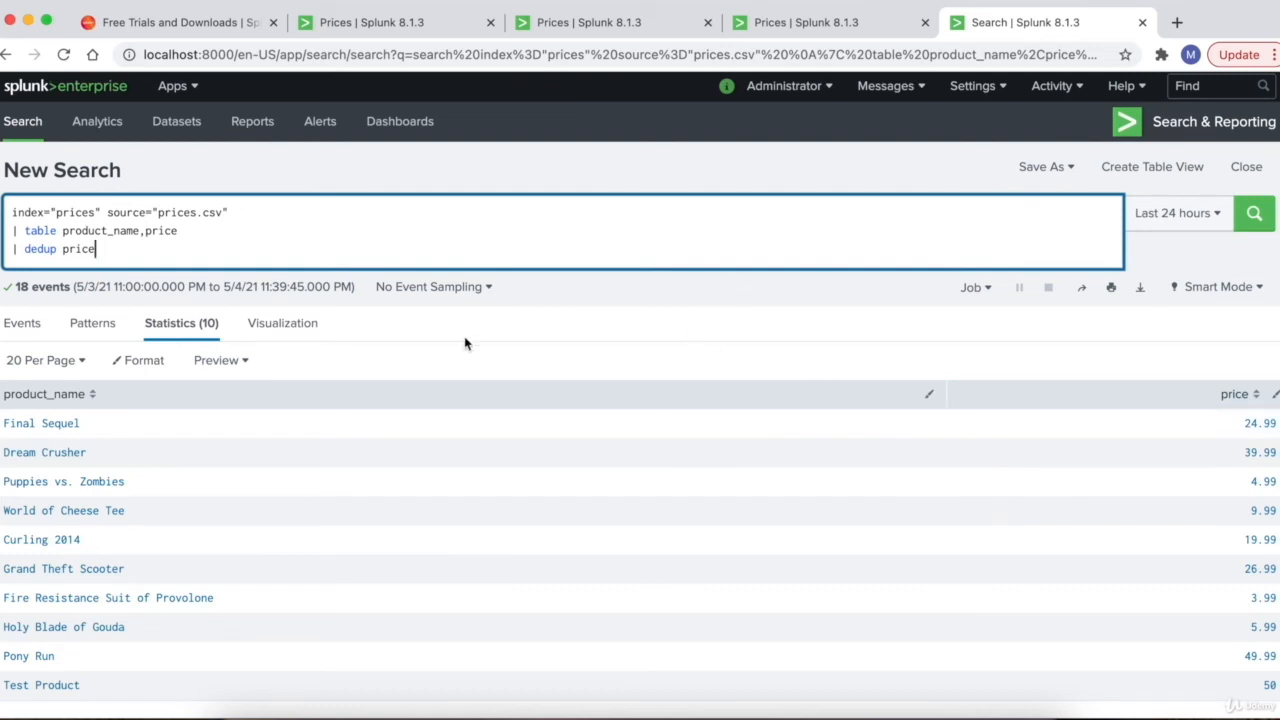
- Display the search results as a column chart visualization
{"action": "left_click", "coordinate": [284, 331]}
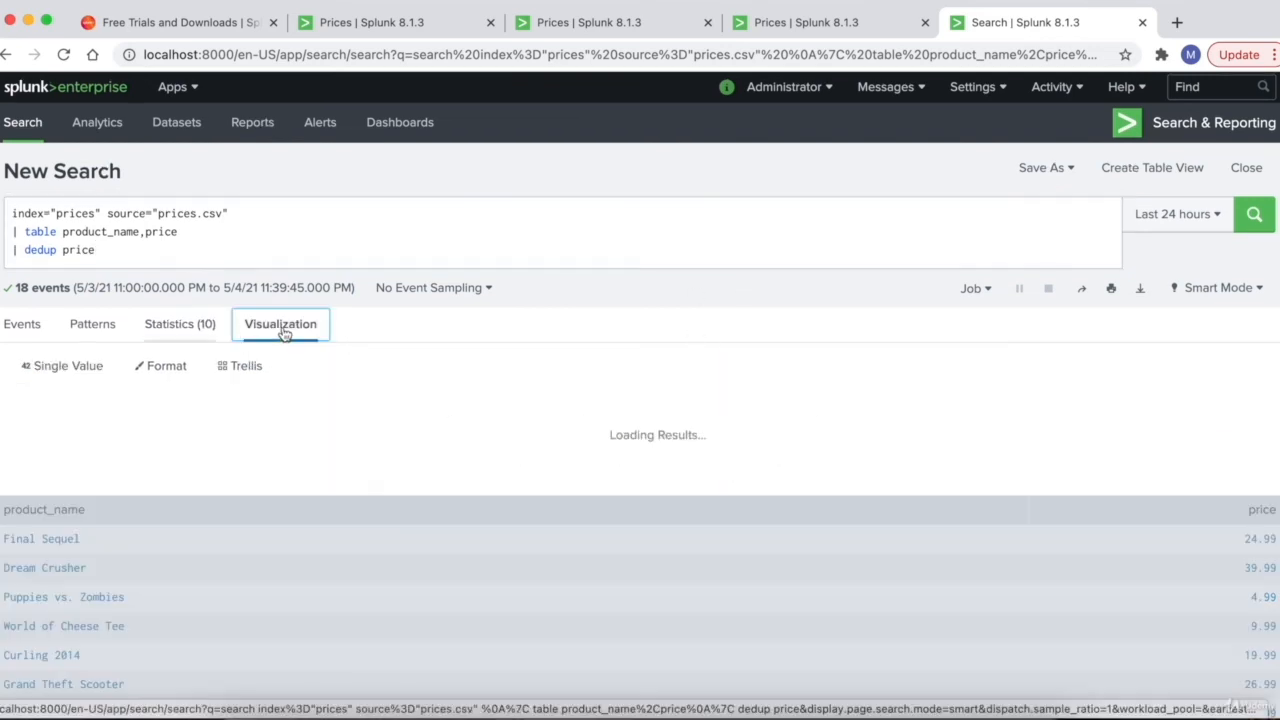
{"action": "left_click", "coordinate": [64, 366]}
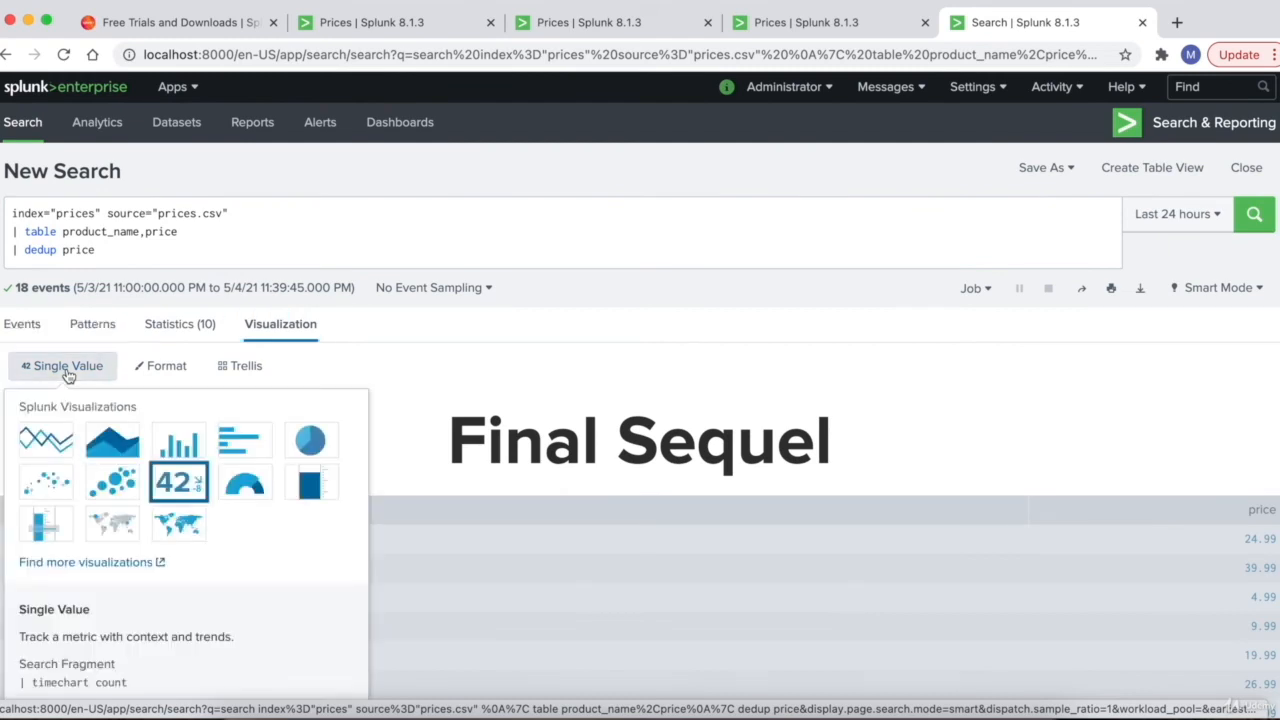
{"action": "left_click", "coordinate": [181, 447]}
{"action": "scroll", "coordinate": [530, 348], "scroll_direction": "down", "scroll_amount": 1}
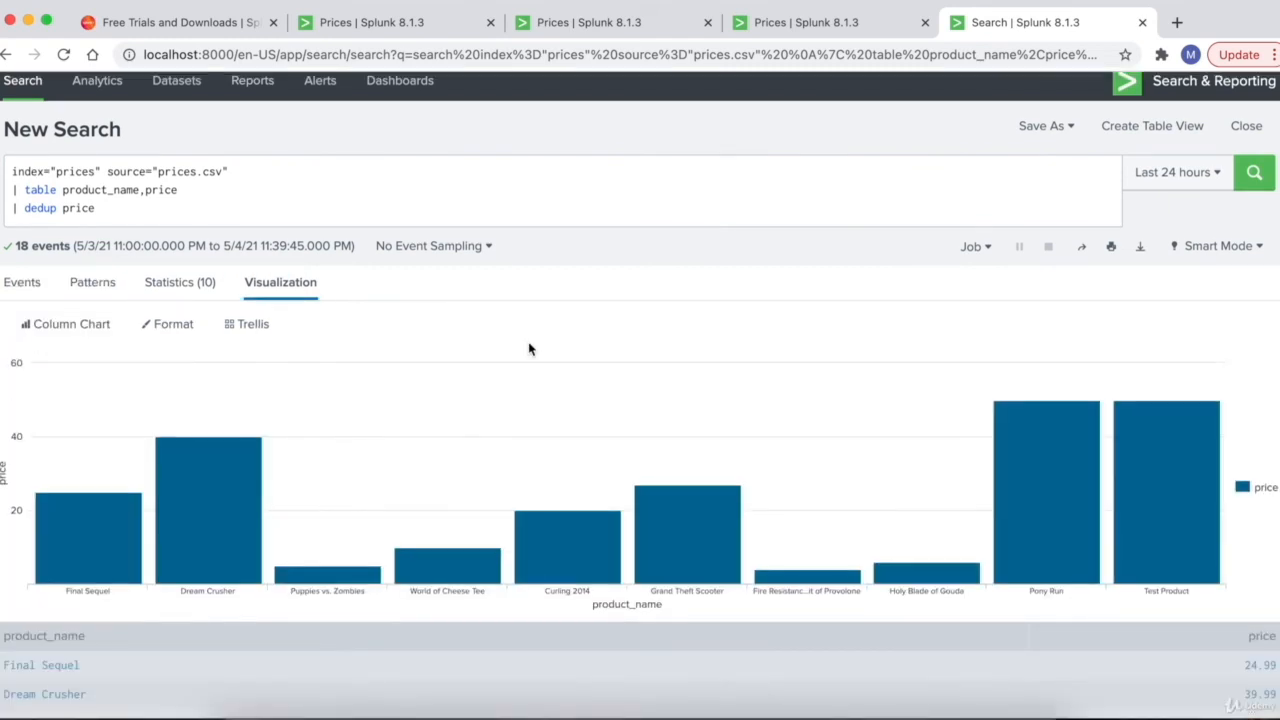
{"action": "scroll", "coordinate": [530, 348], "scroll_direction": "up", "scroll_amount": 1}
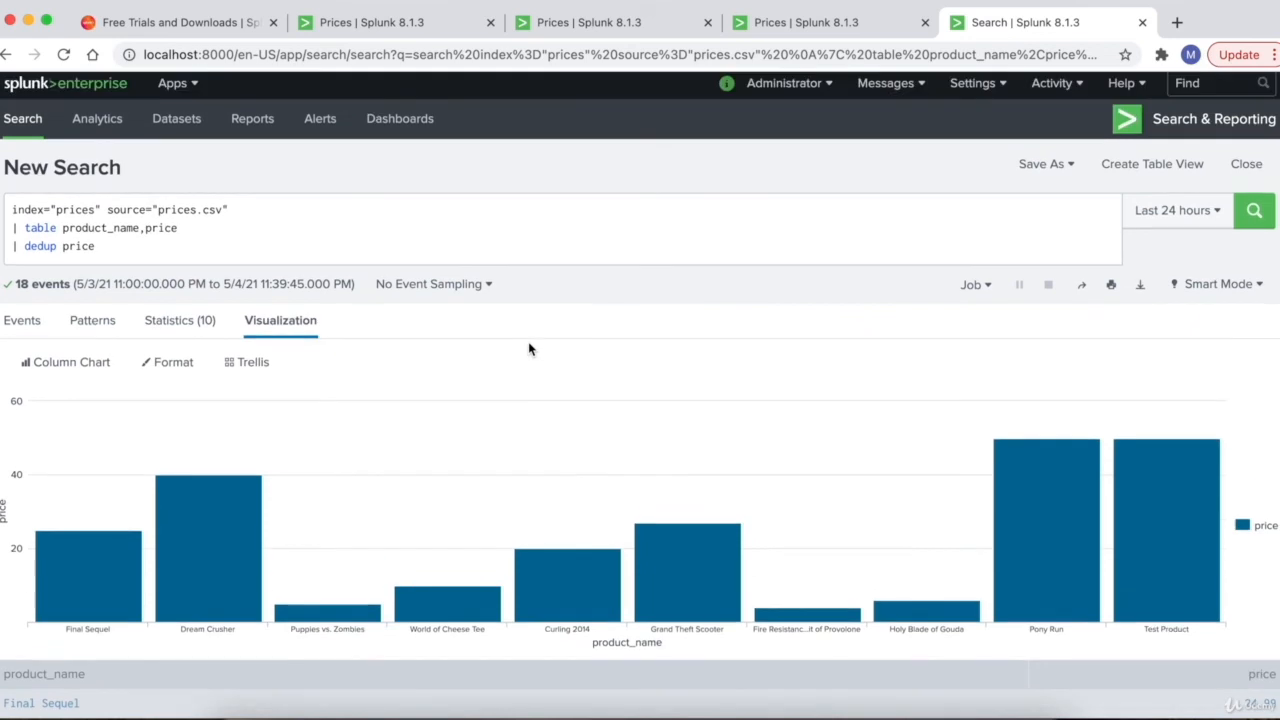
- Save the chart to the existing Prices dashboard as panel 'Column Chart With Dedup' and view it
{"action": "left_click", "coordinate": [1048, 168]}
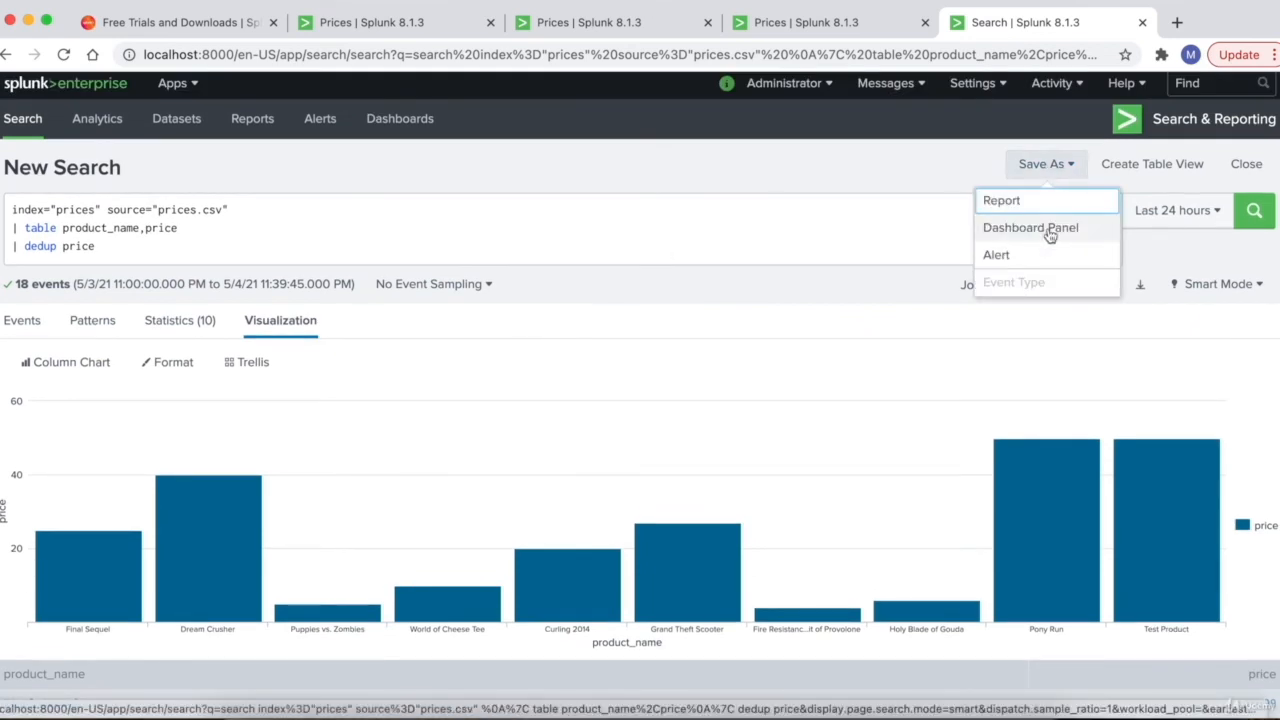
{"action": "left_click", "coordinate": [1055, 228]}
{"action": "left_click", "coordinate": [785, 199]}
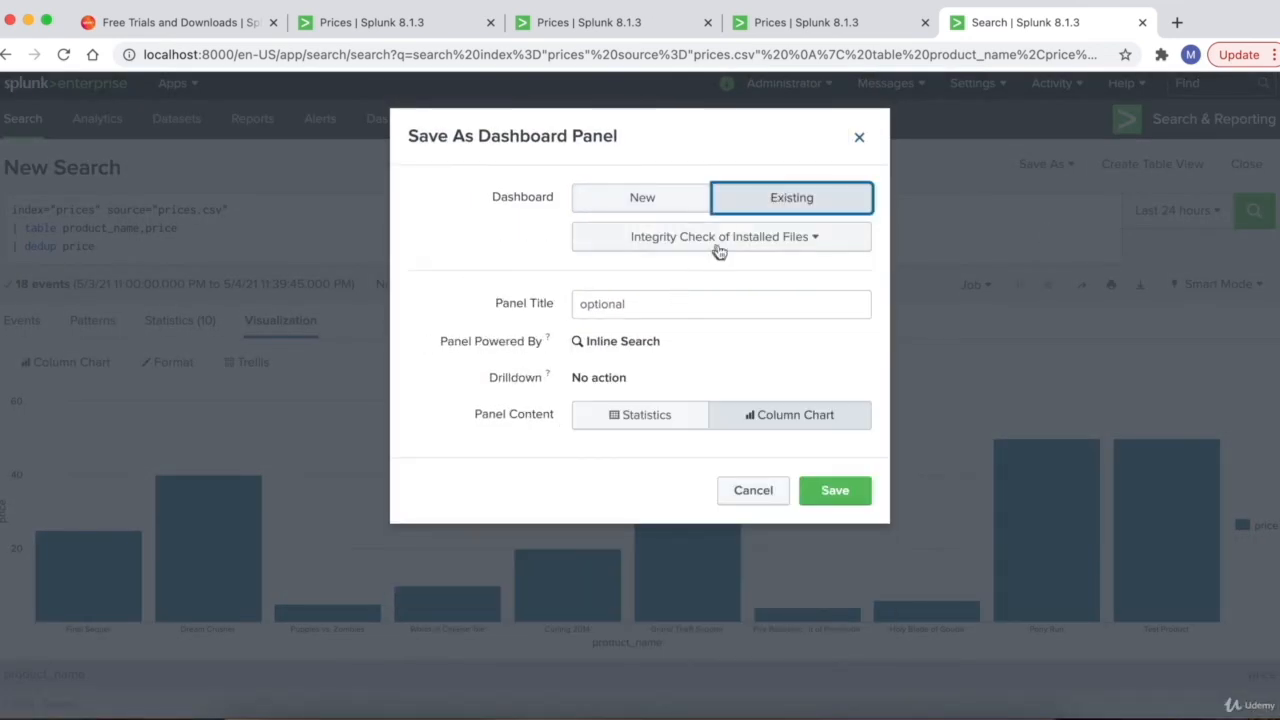
{"action": "left_click", "coordinate": [718, 244]}
{"action": "left_click", "coordinate": [637, 347]}
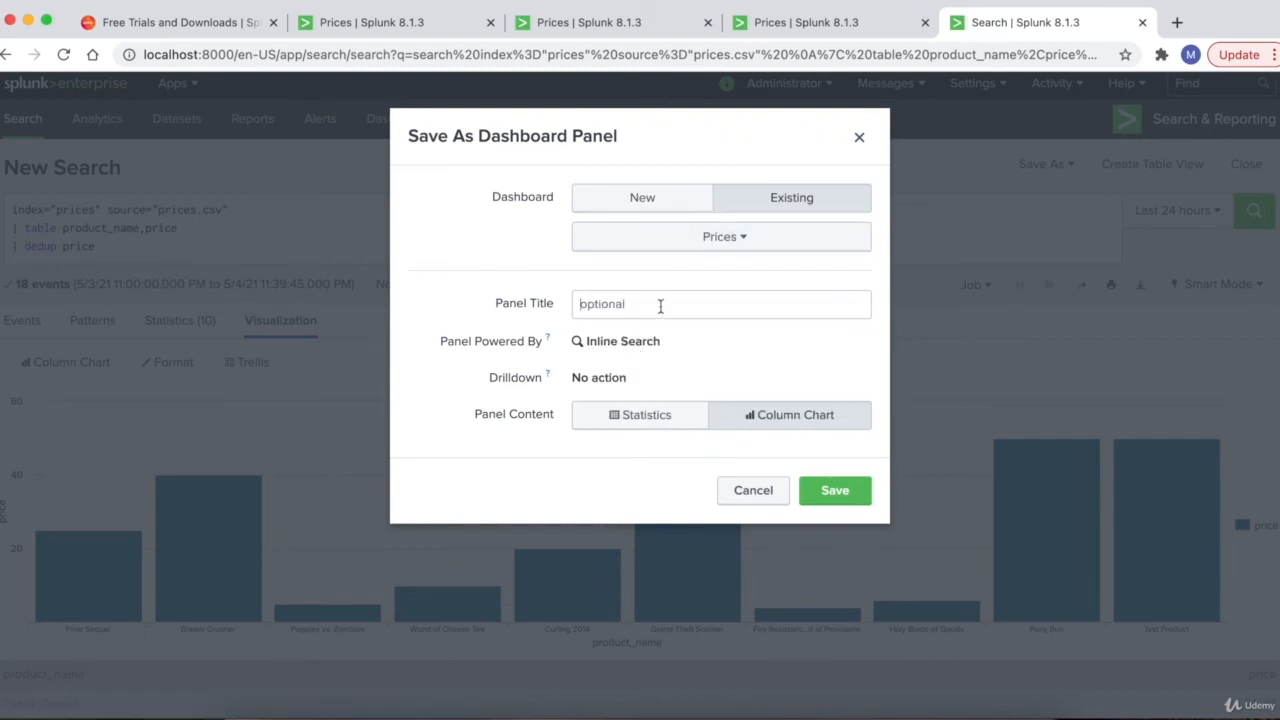
{"action": "left_click", "coordinate": [660, 305]}
{"action": "type", "text": "Colu"}
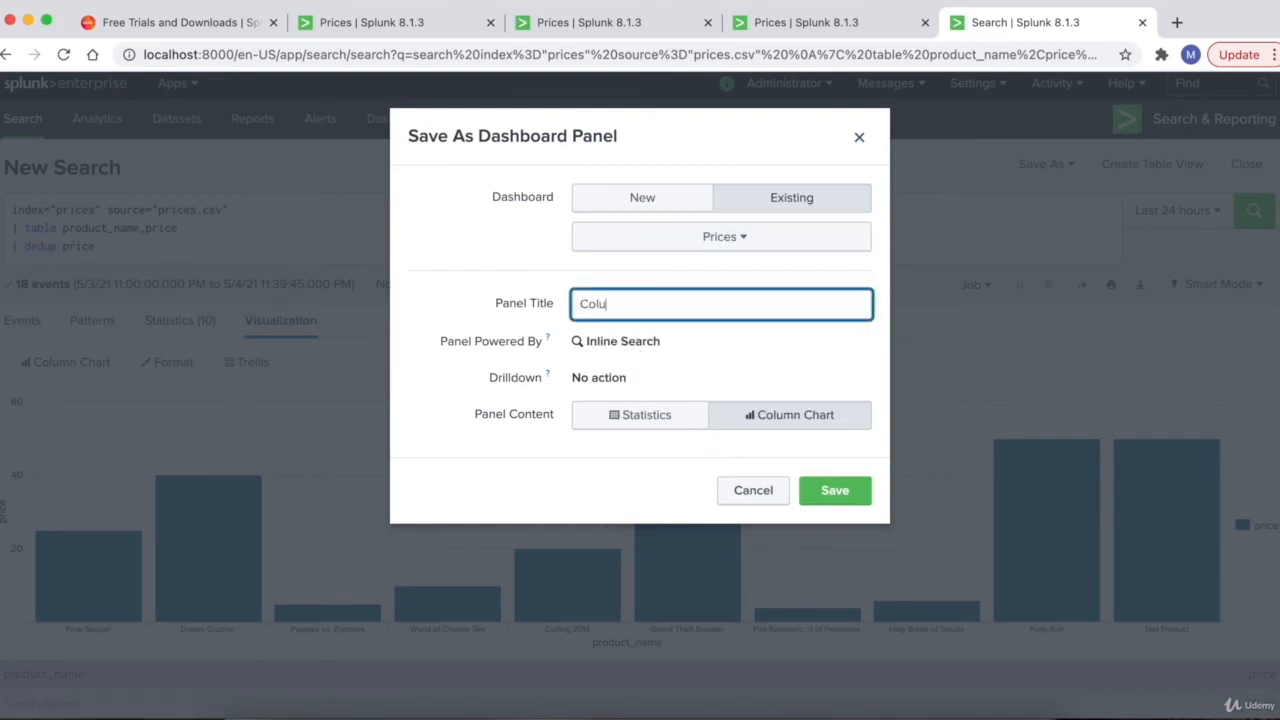
{"action": "type", "text": "mn Chart With Dedup"}
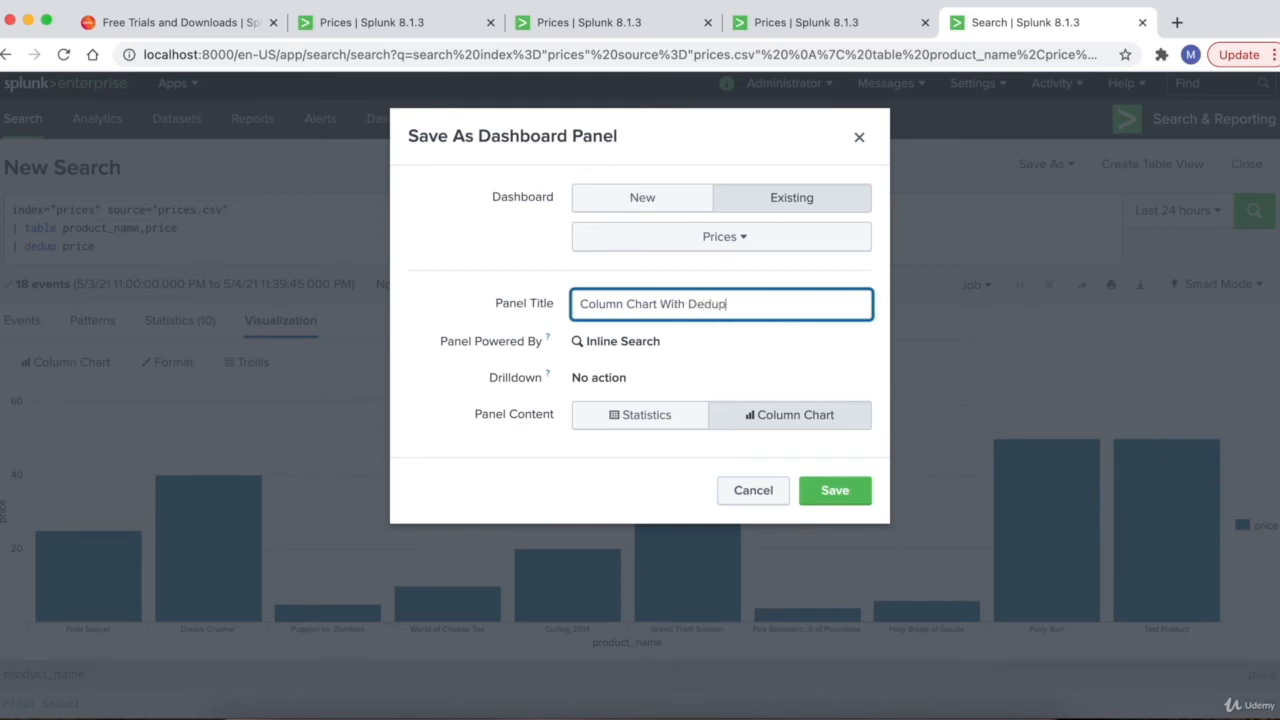
{"action": "left_click", "coordinate": [835, 490]}
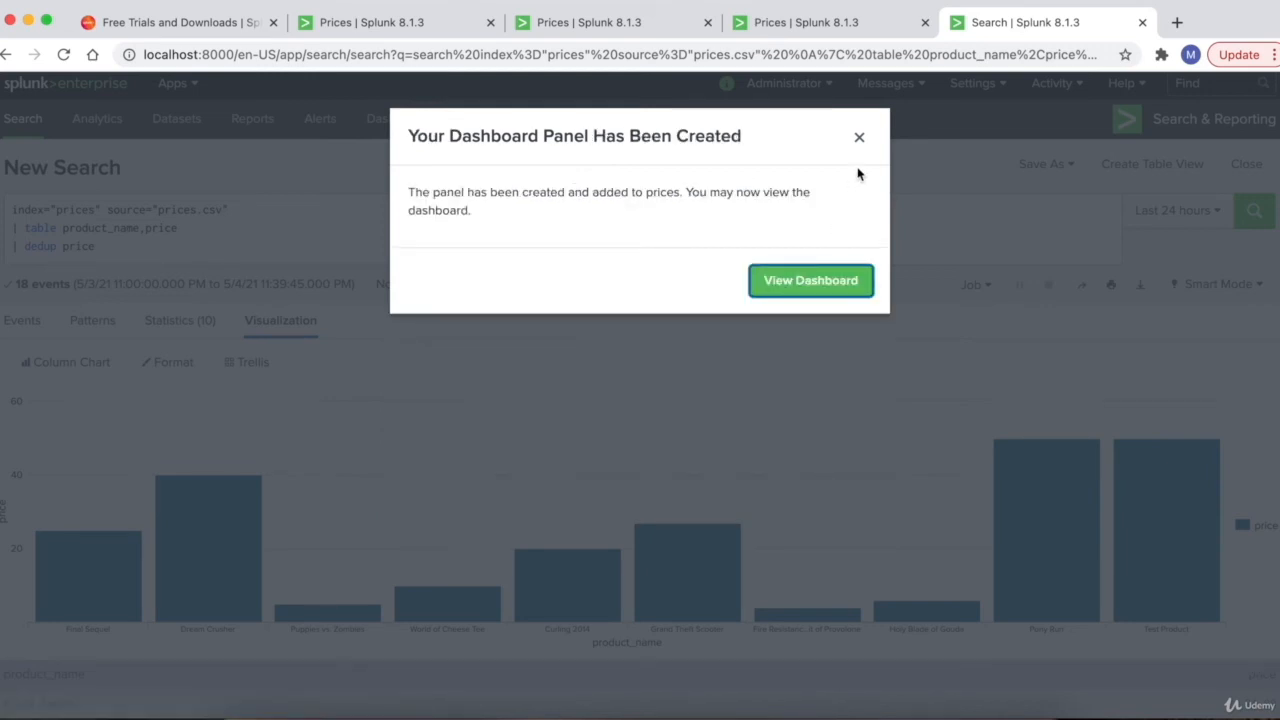
{"action": "left_click", "coordinate": [815, 284]}
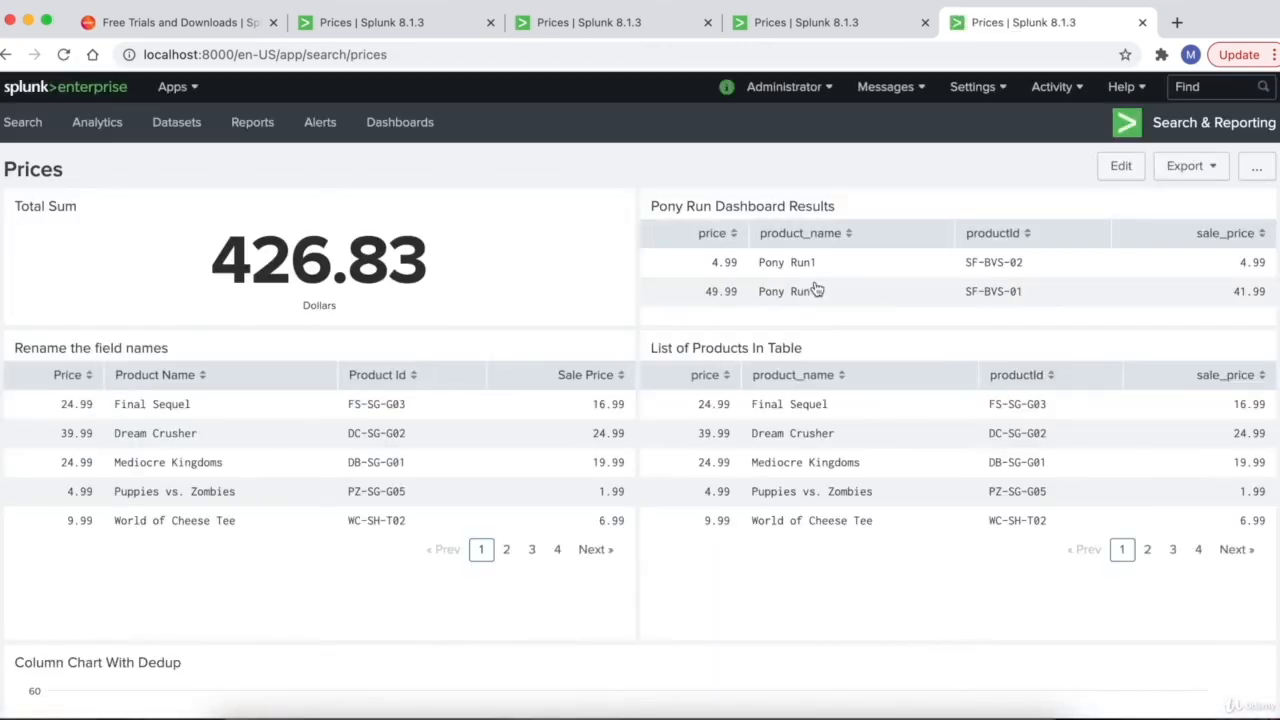
- Scroll through the Column Chart With Dedup panel, then switch to the Splunk_Guide document in Pages
{"action": "scroll", "coordinate": [815, 289], "scroll_direction": "down", "scroll_amount": 3}
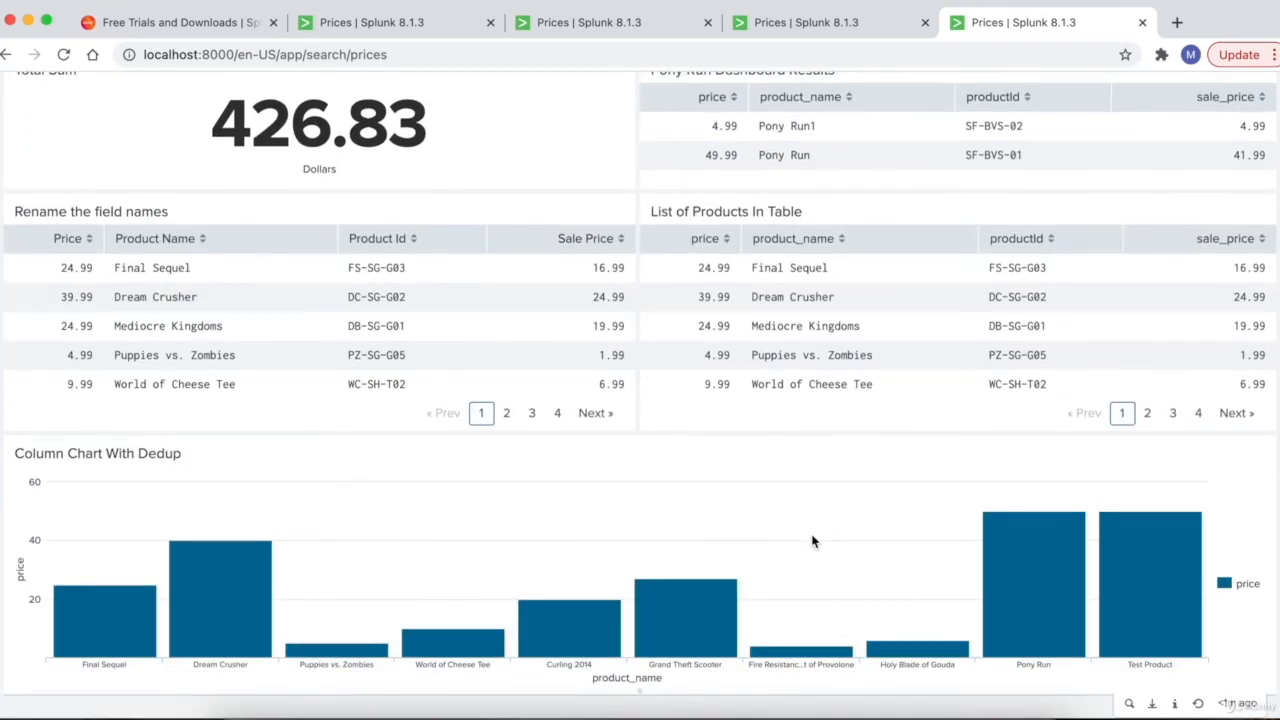
{"action": "scroll", "coordinate": [812, 541], "scroll_direction": "up", "scroll_amount": 3}
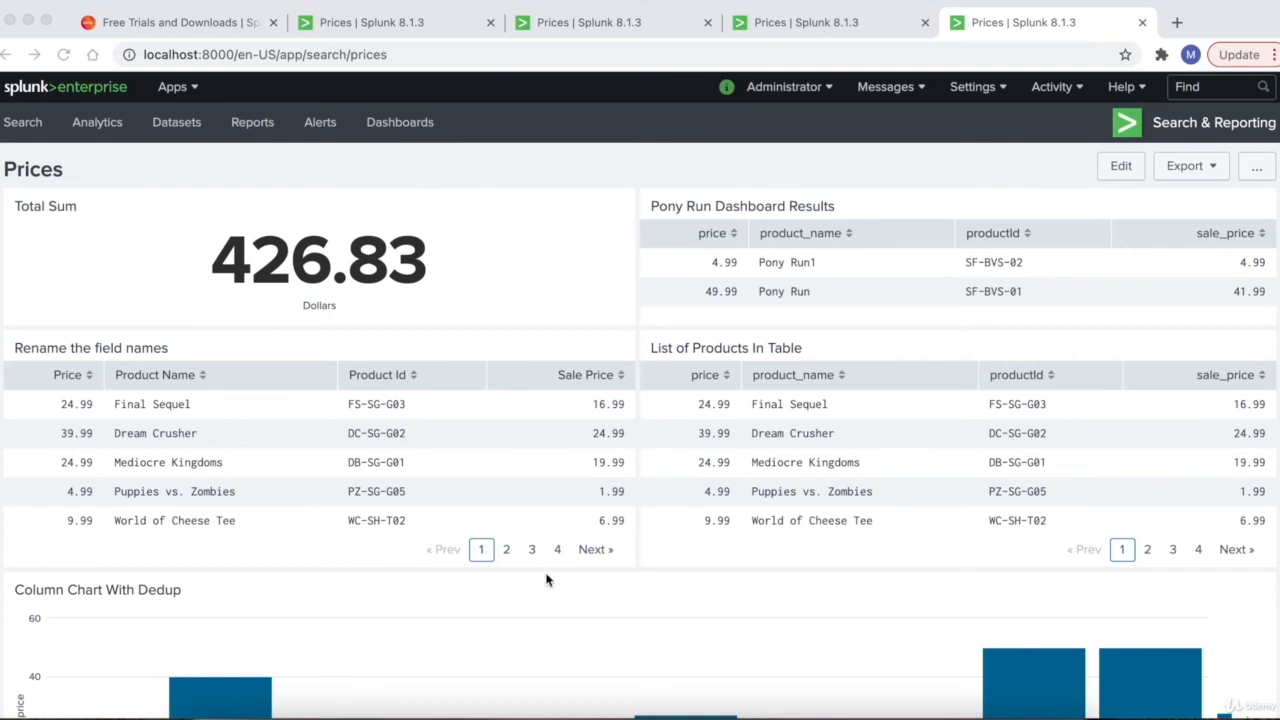
{"action": "left_click", "coordinate": [608, 712]}
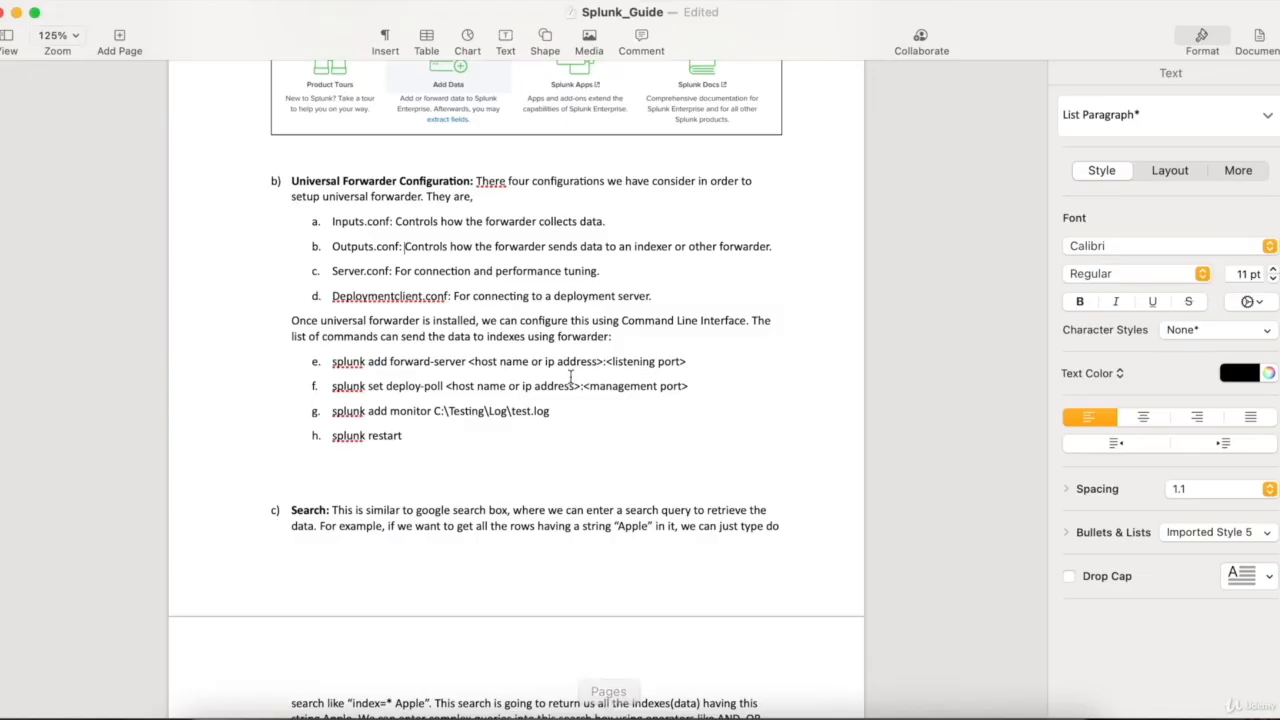
- Scroll the Splunk_Guide down to the Splunk commands section, then go back to the Prices dashboard in Chrome
{"action": "scroll", "coordinate": [570, 376], "scroll_direction": "down", "scroll_amount": 15}
{"action": "scroll", "coordinate": [570, 376], "scroll_direction": "down", "scroll_amount": 15}
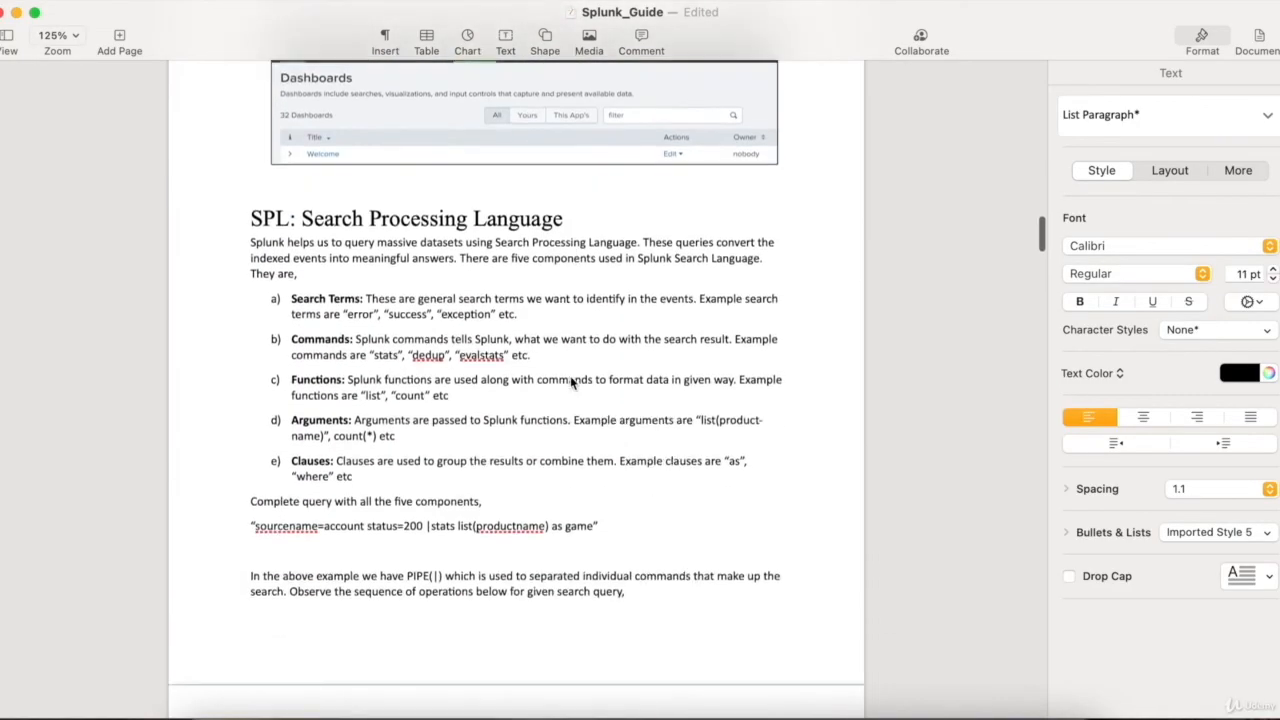
{"action": "scroll", "coordinate": [571, 383], "scroll_direction": "down", "scroll_amount": 15}
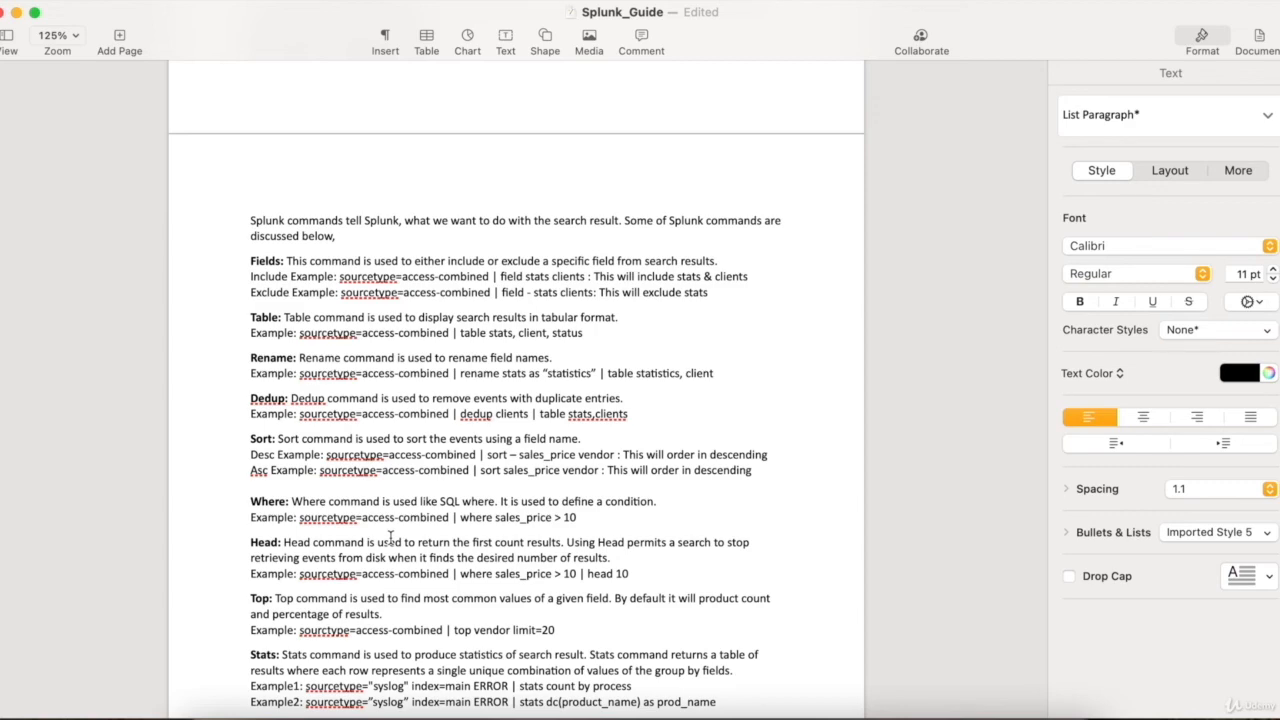
{"action": "left_click", "coordinate": [398, 712]}
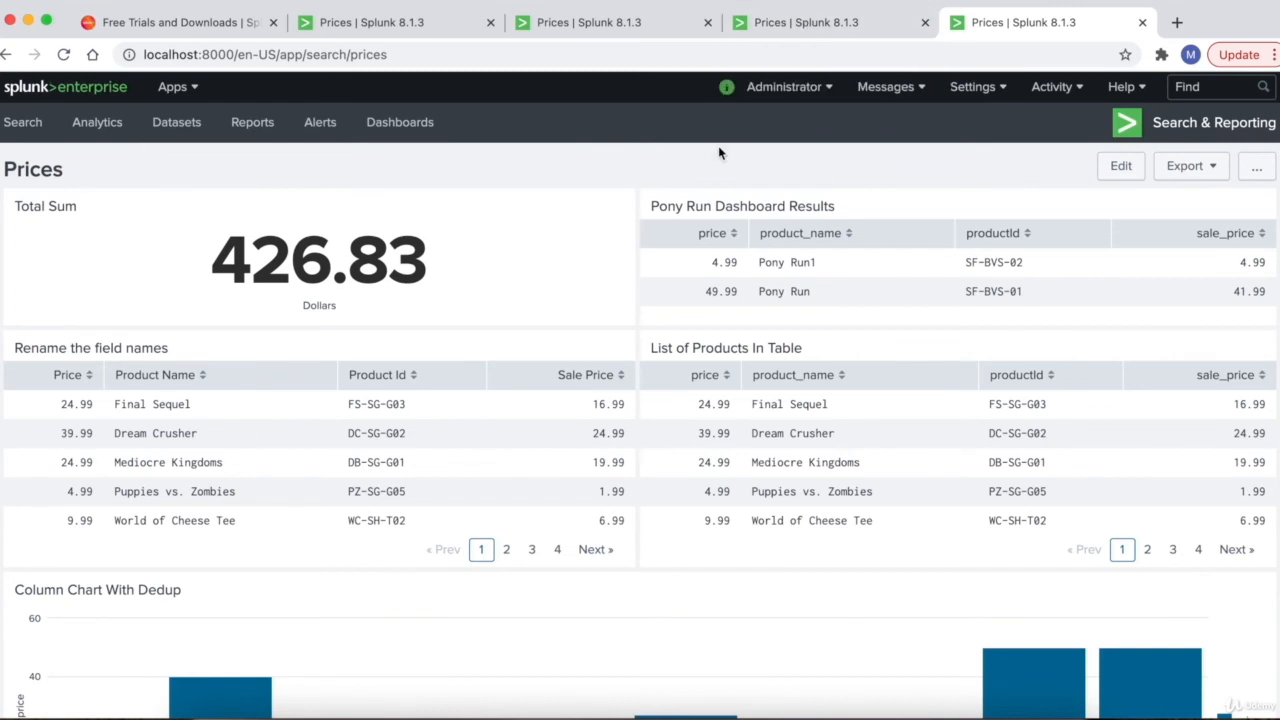
- Open the Pony Run panel's search, replace 'pony' with 'abc' in the query, and rerun it
{"action": "mouse_move", "coordinate": [1130, 280]}
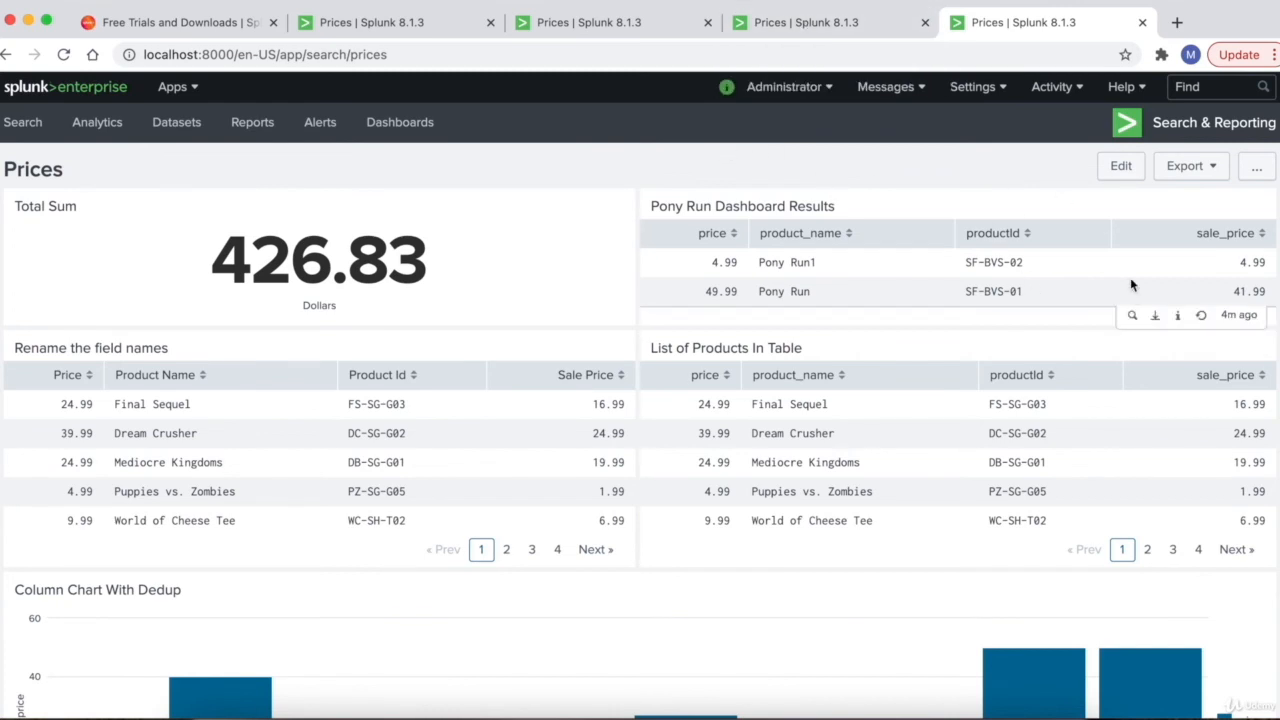
{"action": "left_click", "coordinate": [1133, 318]}
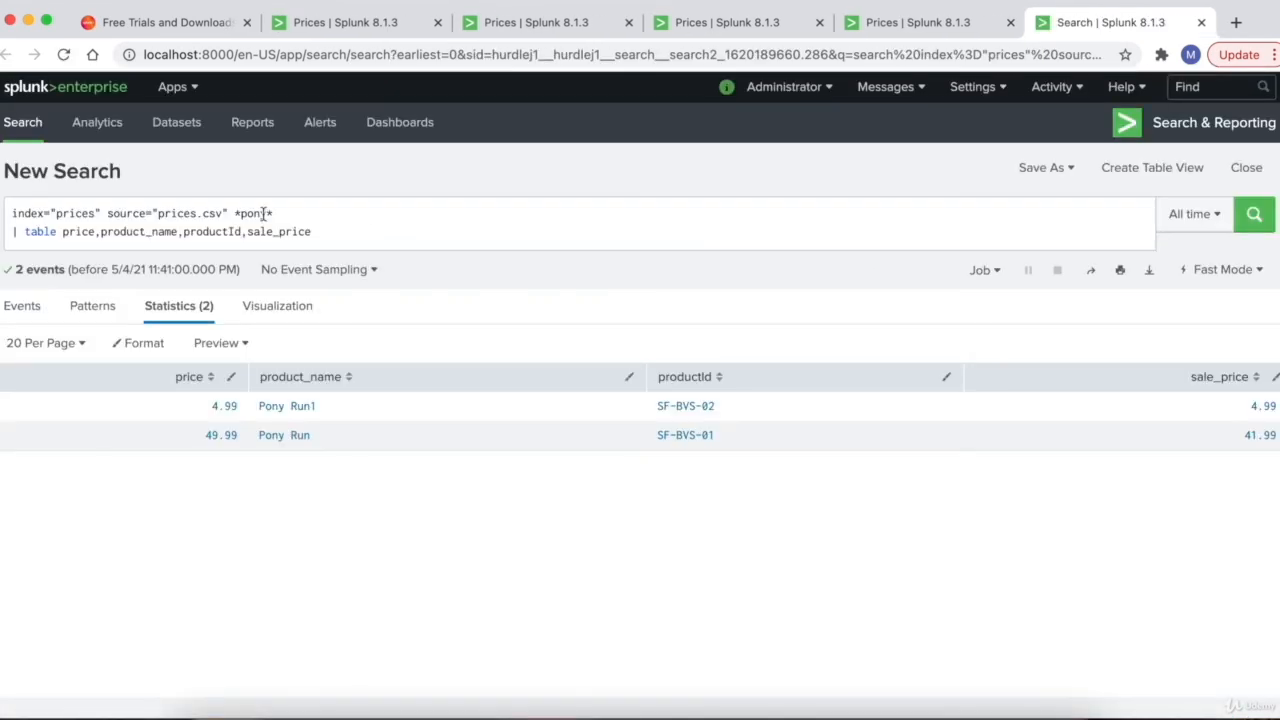
{"action": "double_click", "coordinate": [266, 213]}
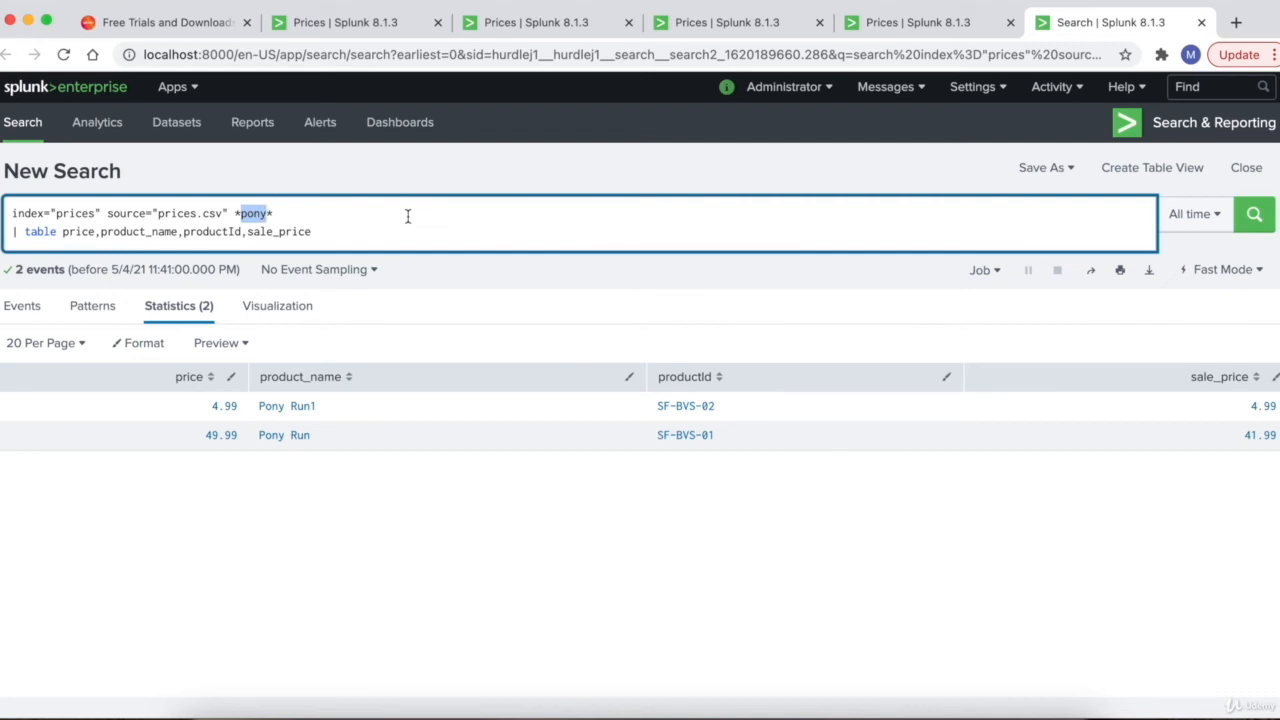
{"action": "type", "text": "abc"}
{"action": "key", "text": "Return"}
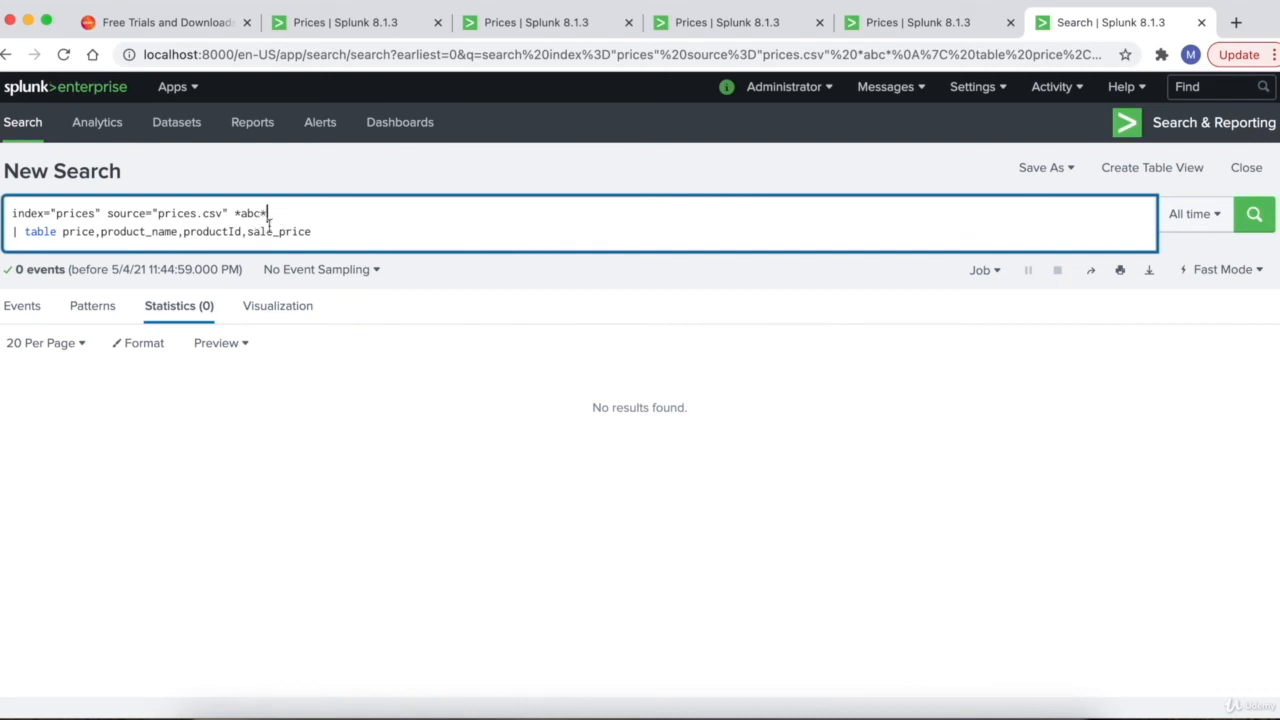
- Inspect the *abc* term in the query and the 0 events result count
{"action": "left_click_drag", "start_coordinate": [12, 271], "coordinate": [68, 272]}
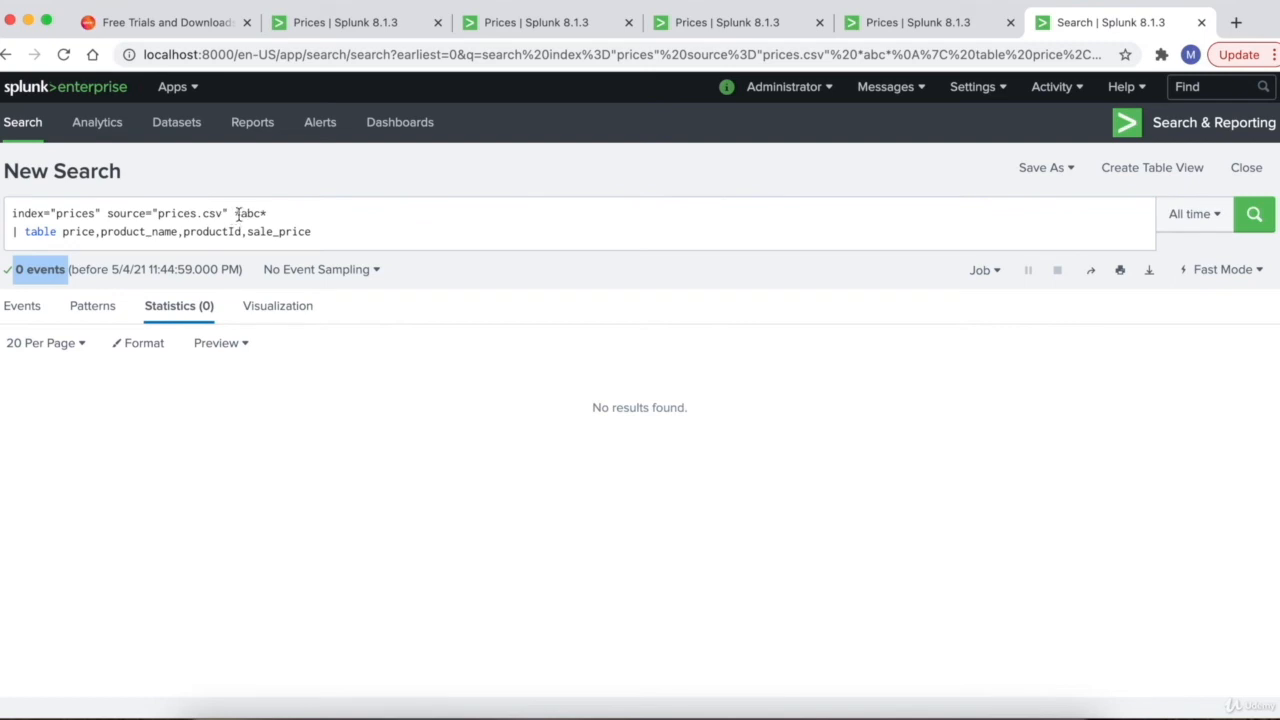
{"action": "left_click_drag", "start_coordinate": [234, 214], "coordinate": [261, 214]}
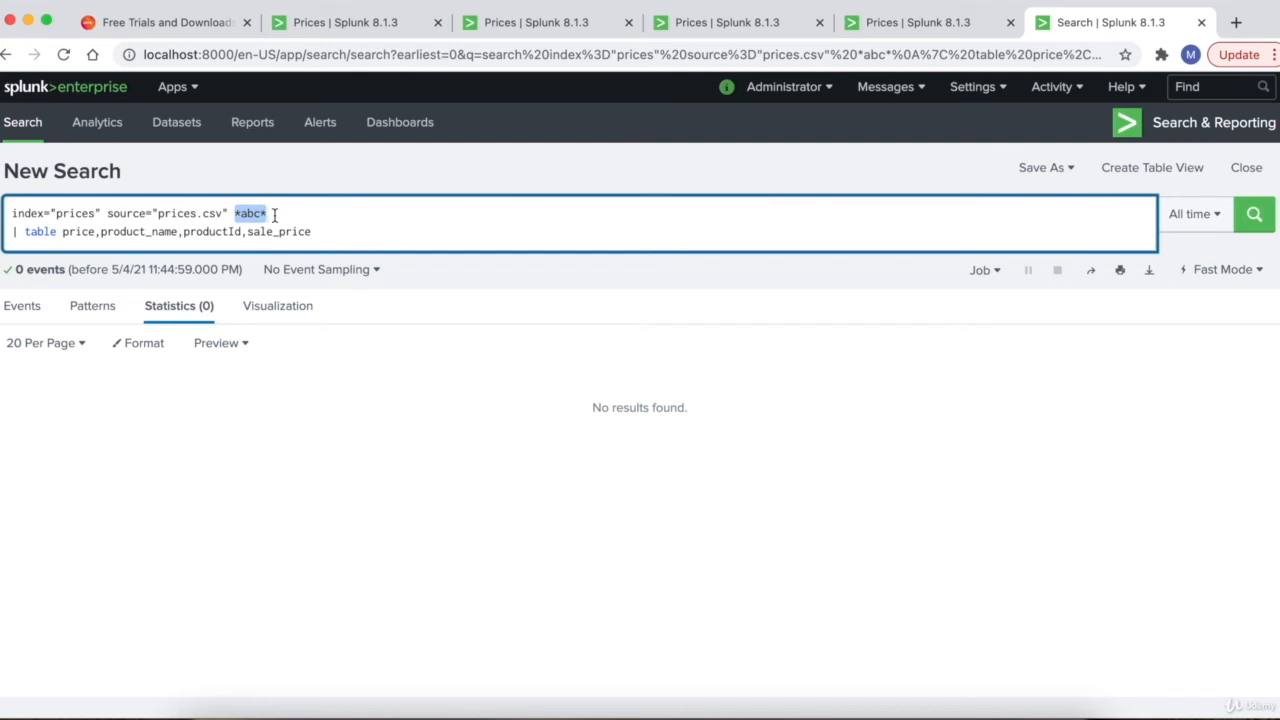
{"action": "left_click", "coordinate": [272, 214]}
{"action": "left_click_drag", "start_coordinate": [234, 214], "coordinate": [275, 216]}
{"action": "left_click", "coordinate": [267, 214]}
{"action": "mouse_move", "coordinate": [268, 214]}
{"action": "left_mouse_down"}
{"action": "mouse_move", "coordinate": [234, 214]}
{"action": "mouse_move", "coordinate": [265, 214]}
{"action": "left_mouse_up"}
{"action": "left_click", "coordinate": [240, 214]}
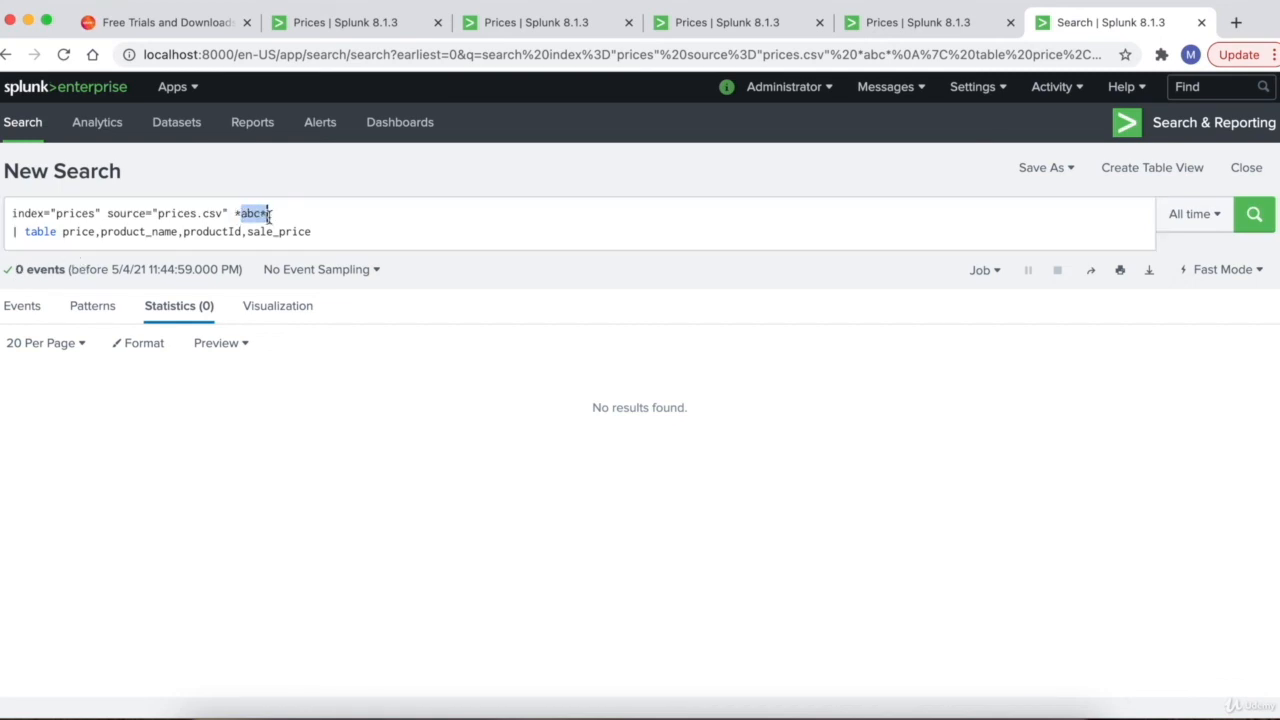
{"action": "left_click", "coordinate": [269, 214]}
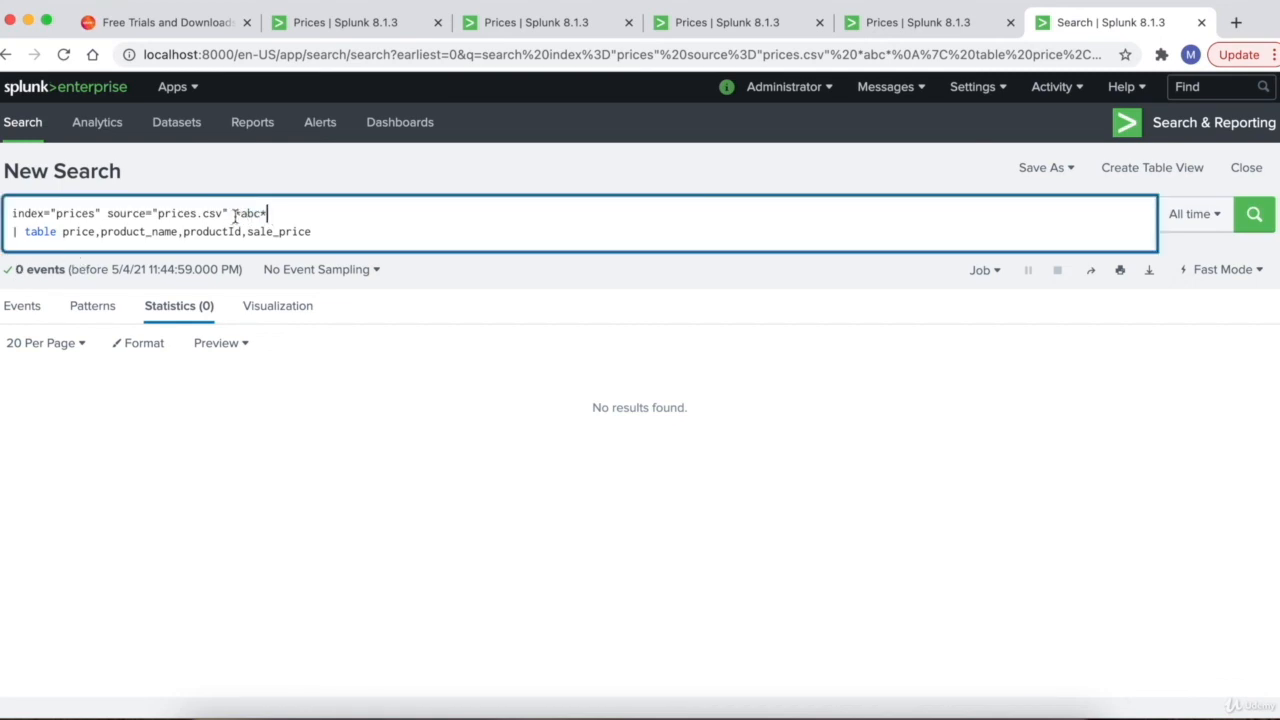
{"action": "left_click_drag", "start_coordinate": [234, 214], "coordinate": [276, 215]}
{"action": "left_click_drag", "start_coordinate": [12, 270], "coordinate": [58, 270]}
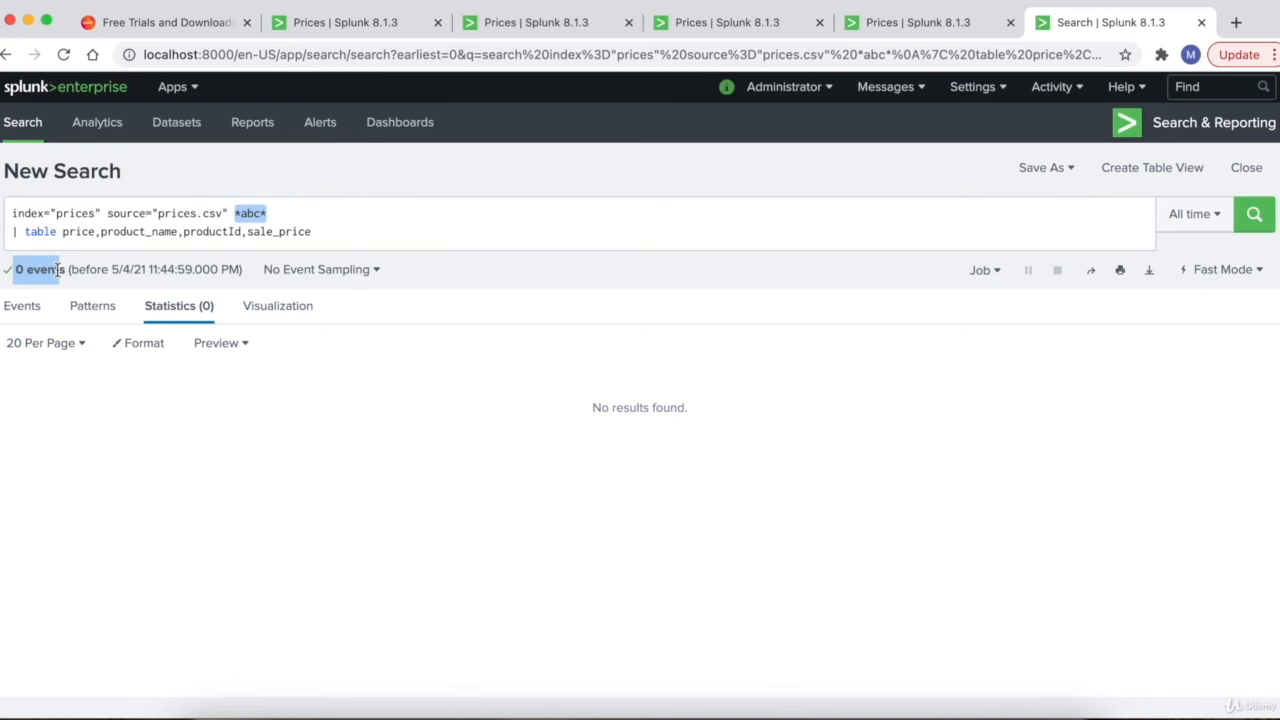
{"action": "left_click_drag", "start_coordinate": [58, 270], "coordinate": [60, 270]}
{"action": "left_click", "coordinate": [457, 222]}
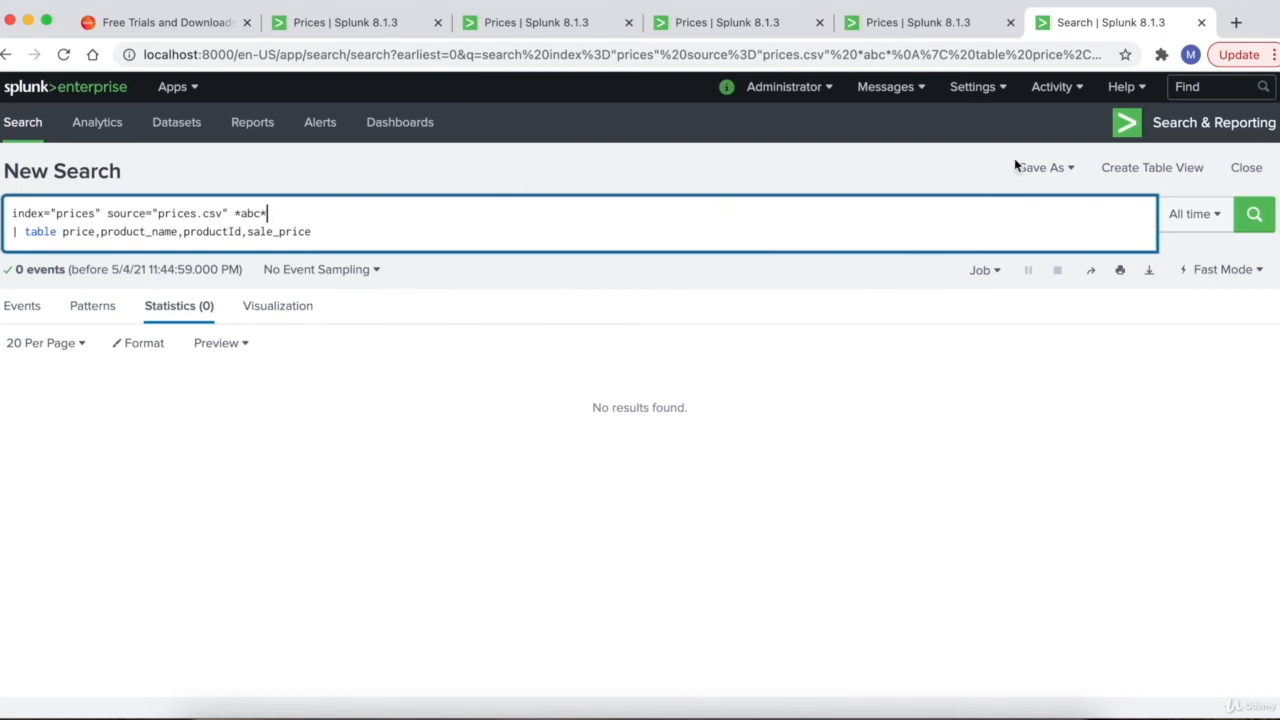
- Save the search as alert 'ABC Product Name Alert', described 'This alert will trigger when we find product name as ABC'
{"action": "left_click", "coordinate": [1043, 168]}
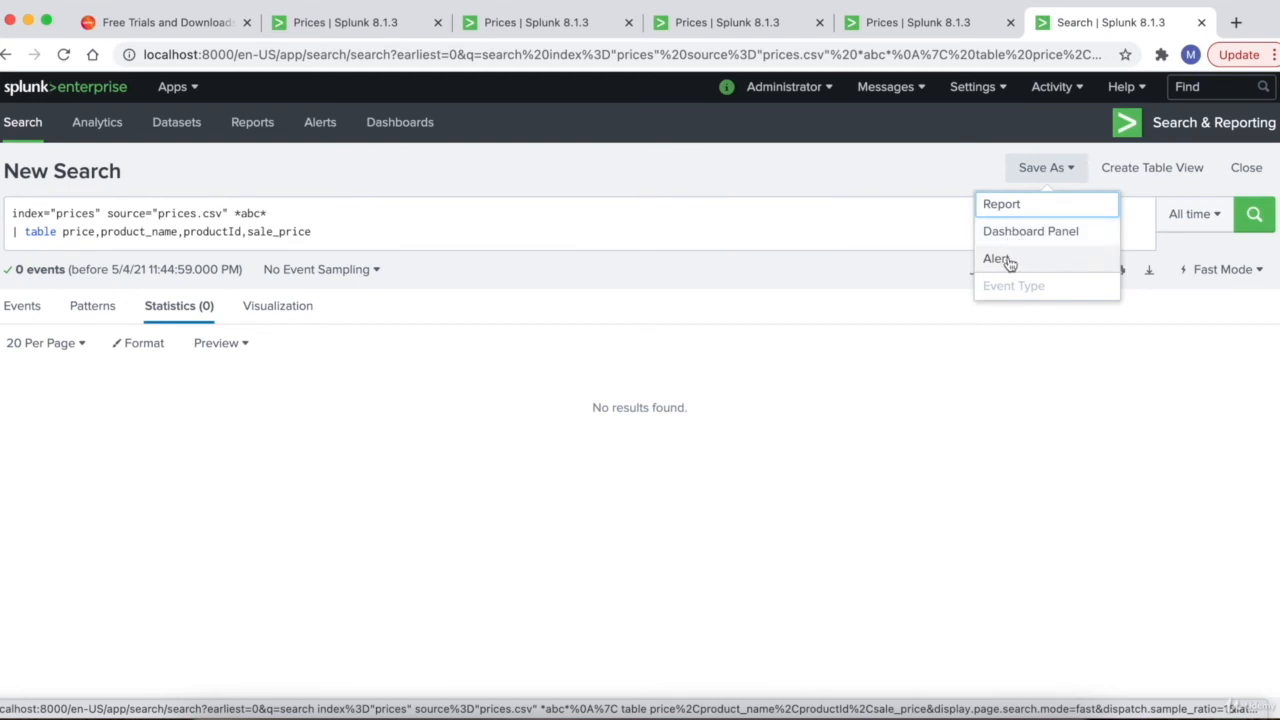
{"action": "left_click", "coordinate": [1000, 259]}
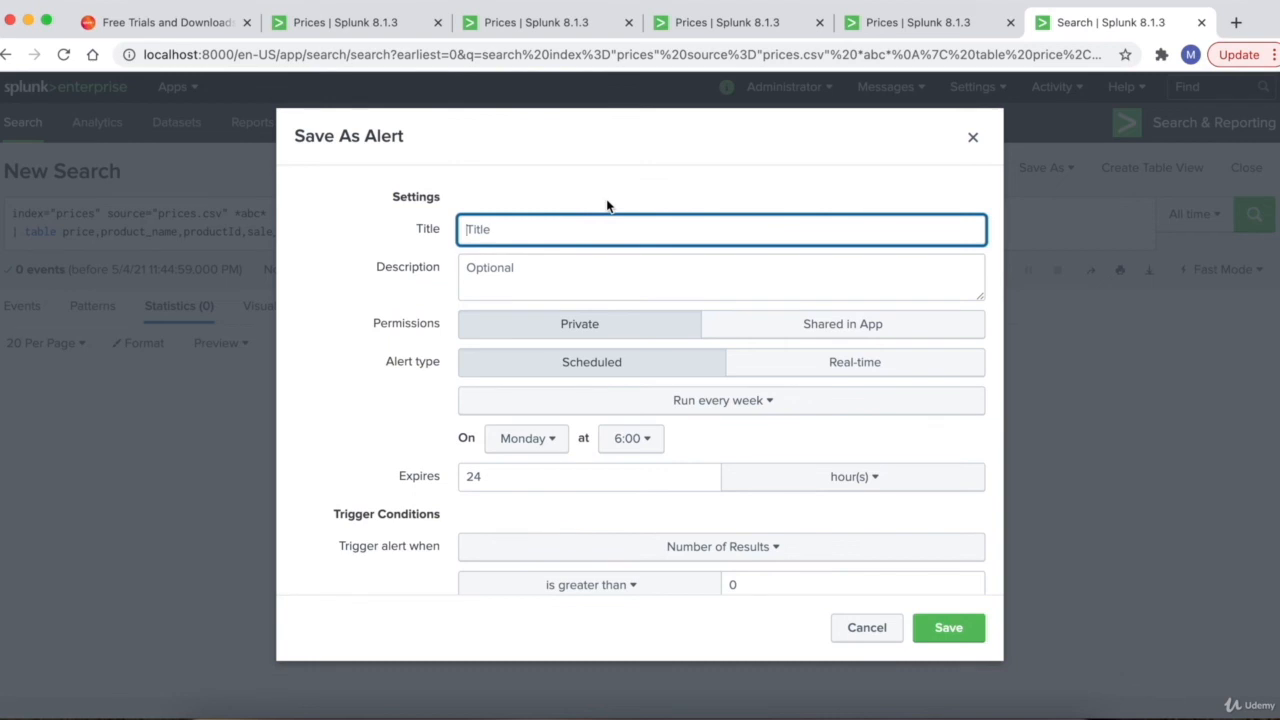
{"action": "type", "text": "ABC Product Name A"}
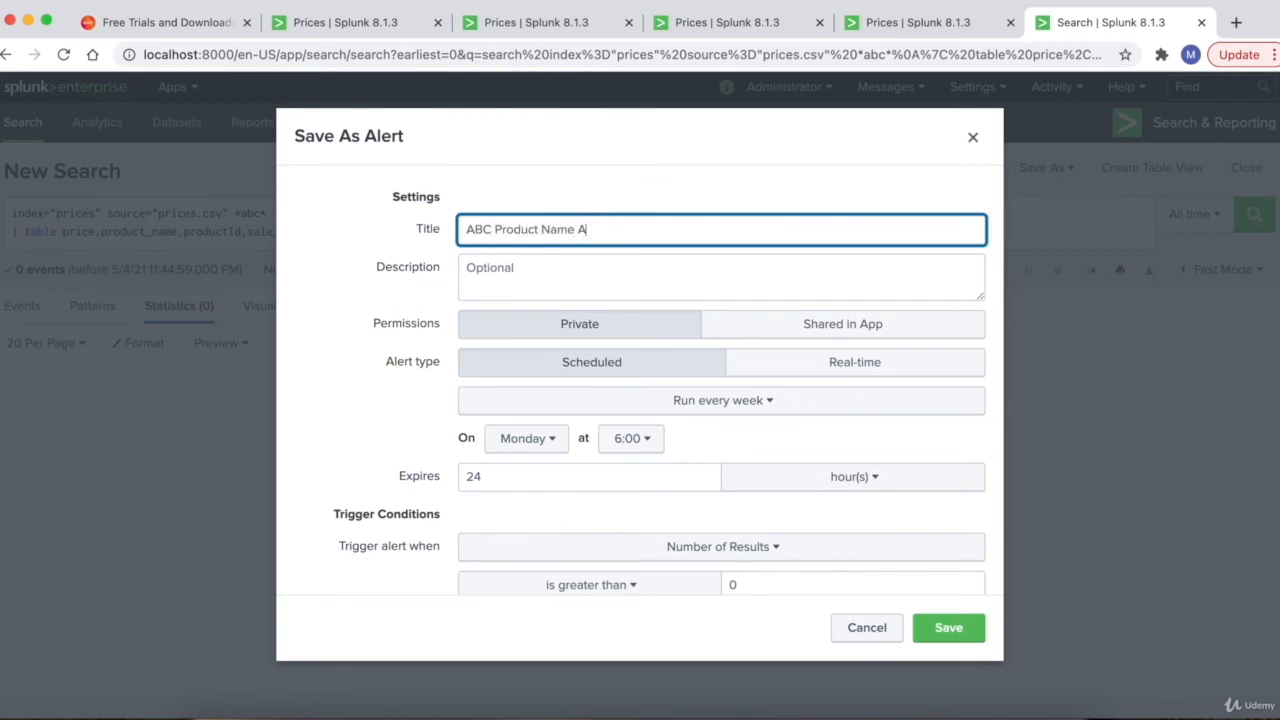
{"action": "type", "text": "lert"}
{"action": "left_click", "coordinate": [551, 274]}
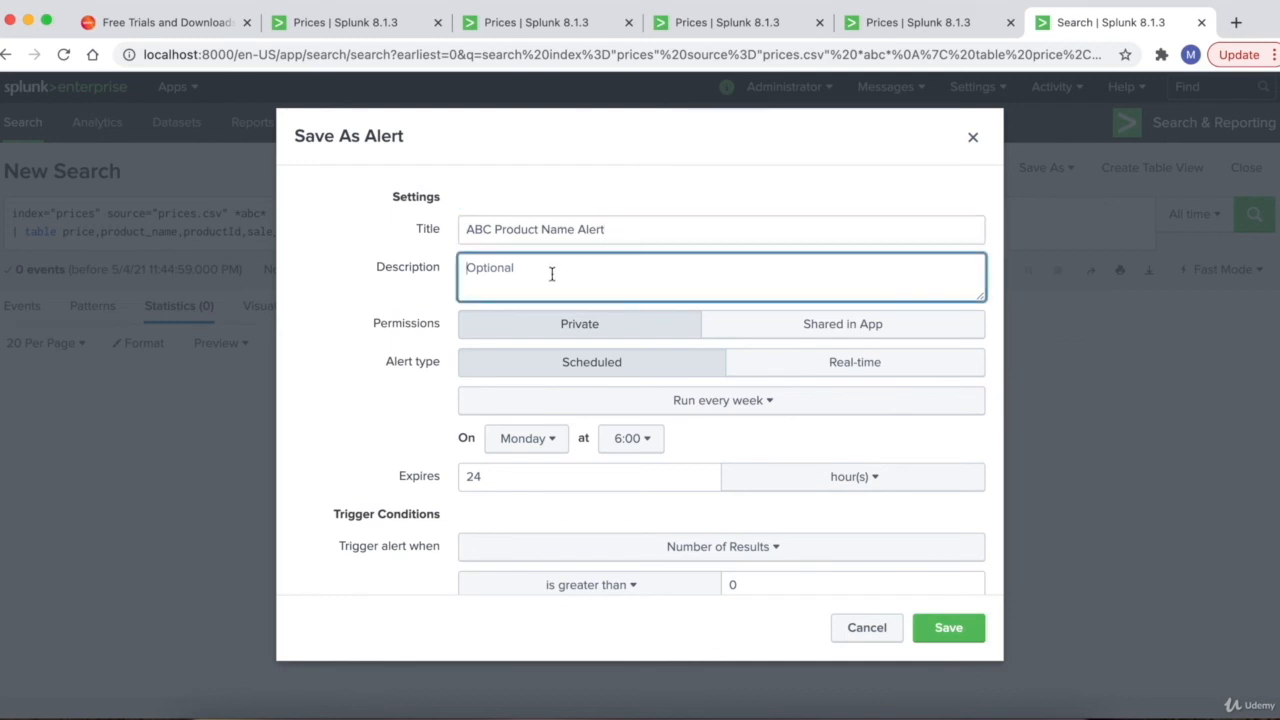
{"action": "type", "text": "This alert will b"}
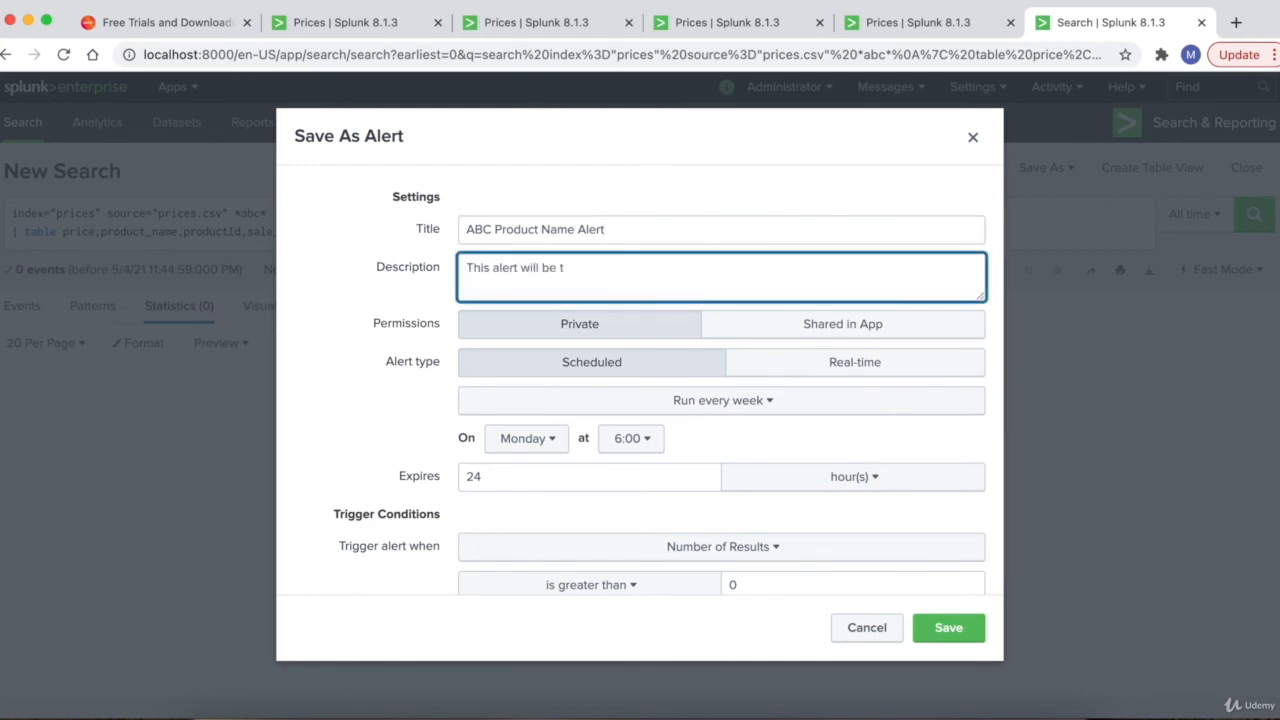
{"action": "key", "text": "BackSpace"}
{"action": "type", "text": "trigger when we find pr"}
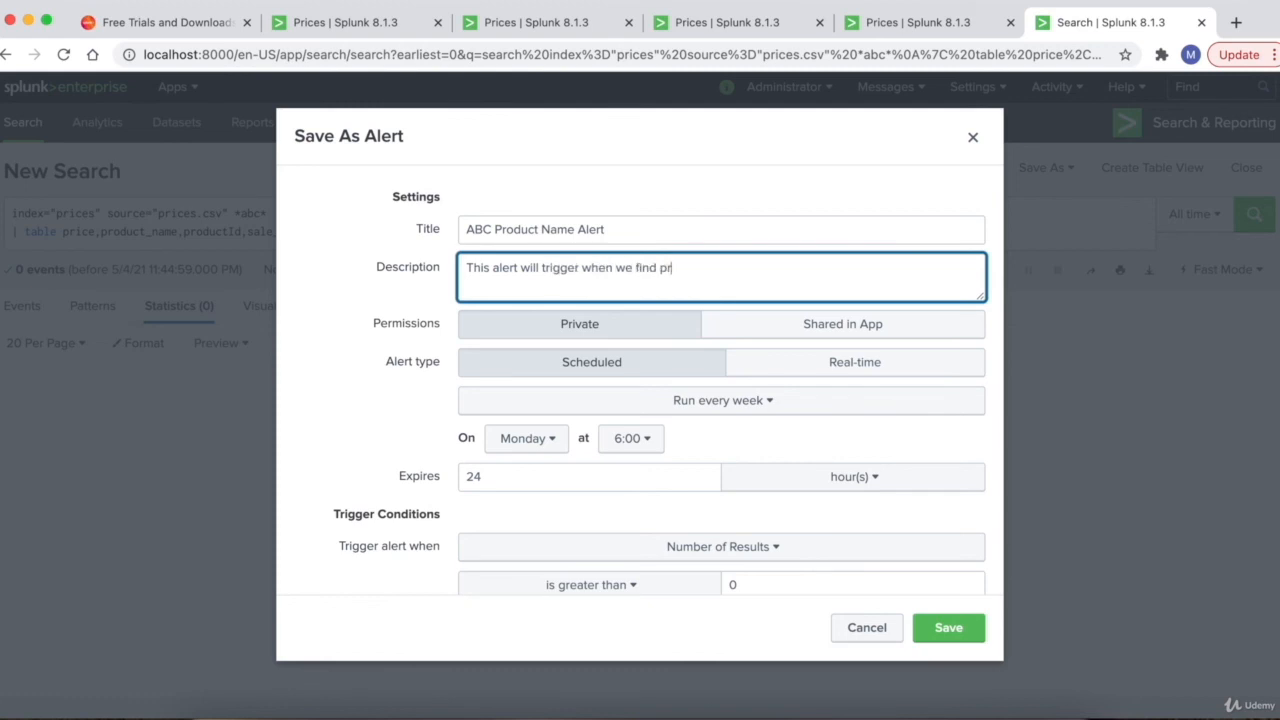
{"action": "type", "text": "oduct name as ABC"}
{"action": "scroll", "coordinate": [414, 290], "scroll_direction": "down", "scroll_amount": 1}
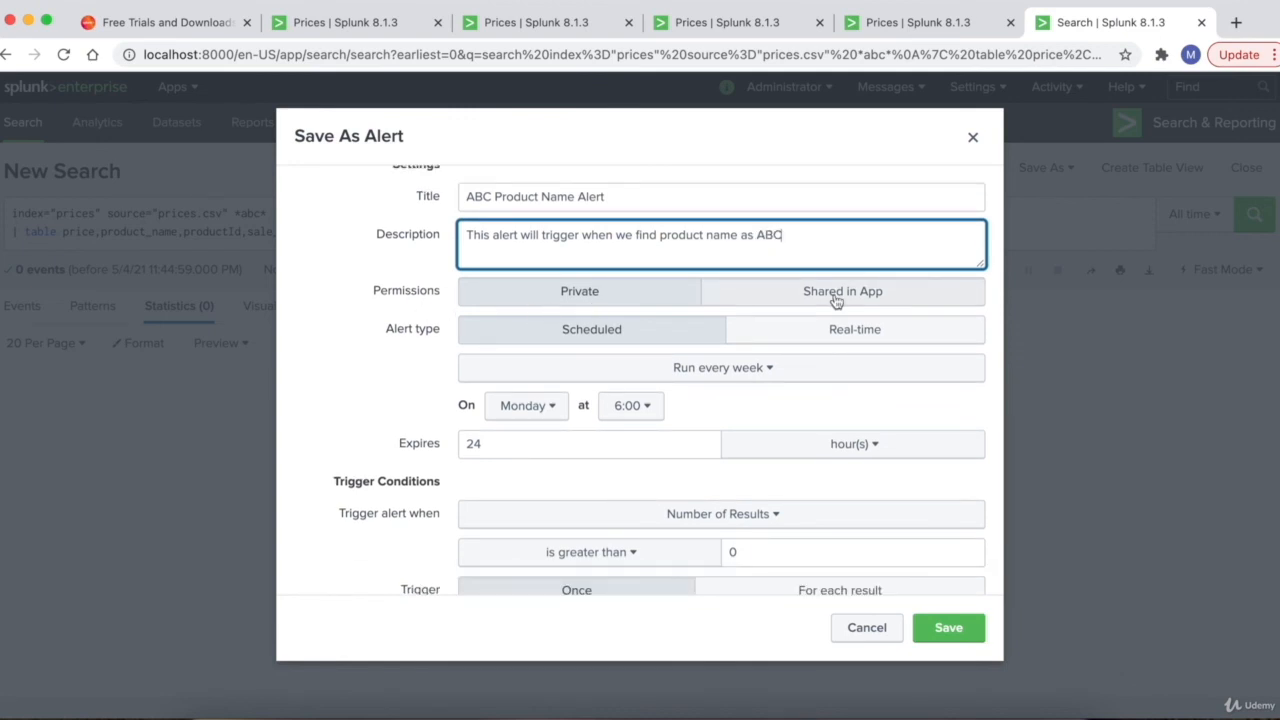
{"action": "scroll", "coordinate": [529, 334], "scroll_direction": "down", "scroll_amount": 1}
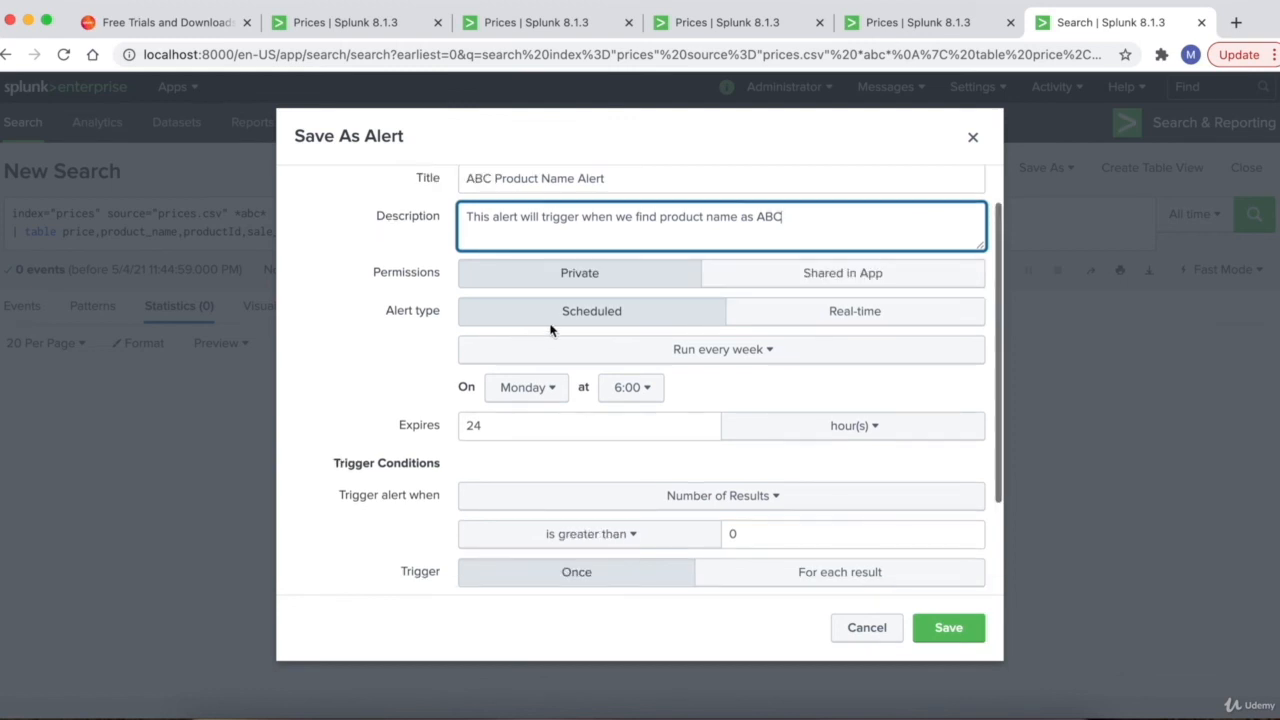
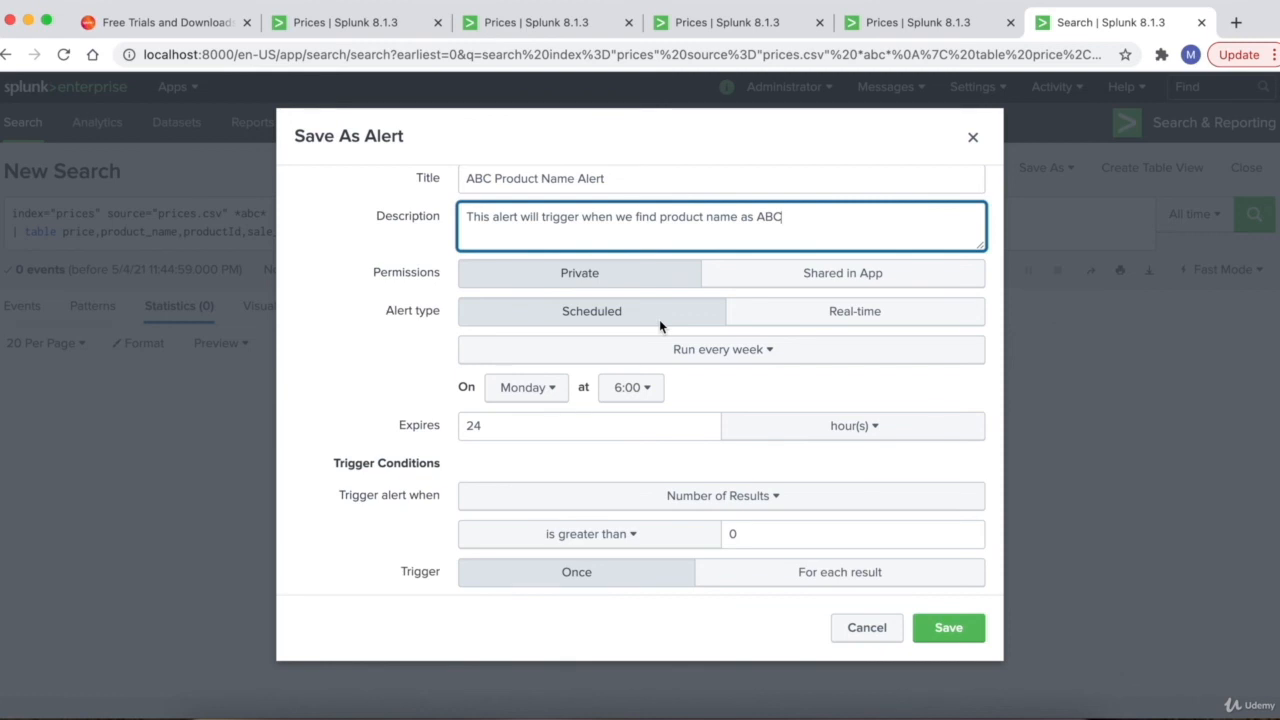
- Switch the alert to Real-time and back to Scheduled, then view the weekly schedule frequency options
{"action": "left_click", "coordinate": [864, 315]}
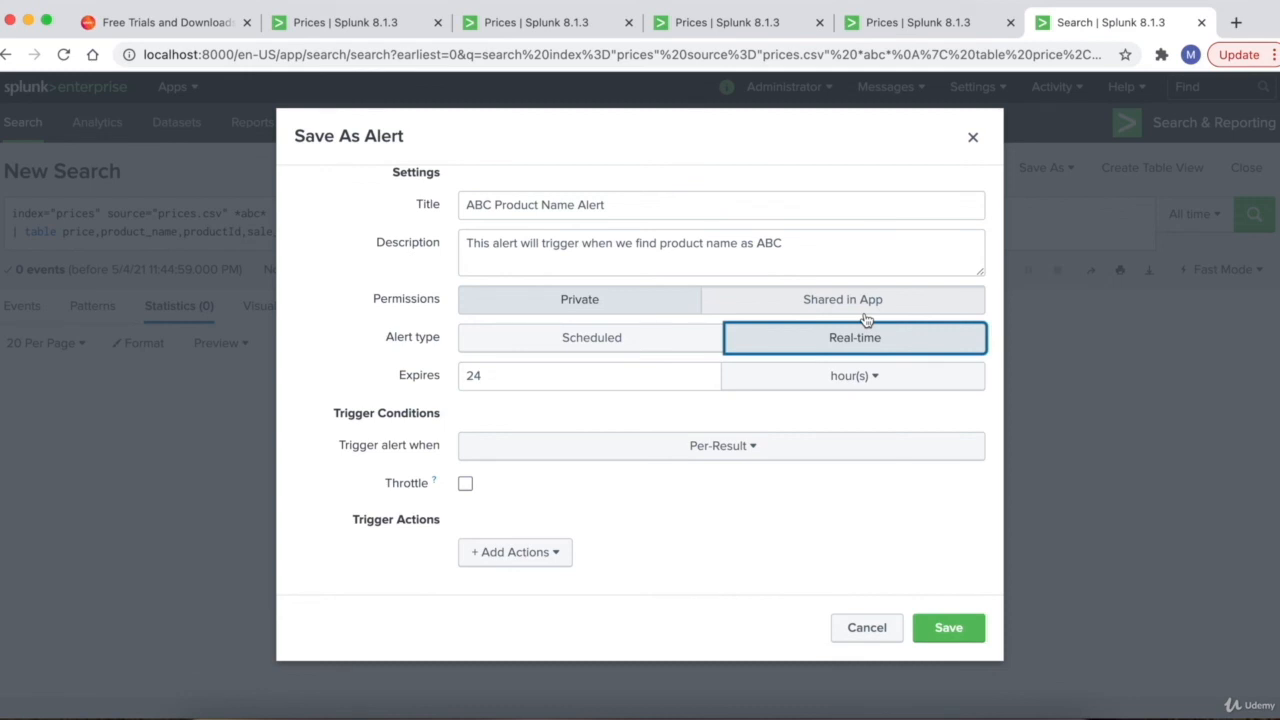
{"action": "left_click", "coordinate": [633, 337]}
{"action": "scroll", "coordinate": [406, 399], "scroll_direction": "down", "scroll_amount": 1}
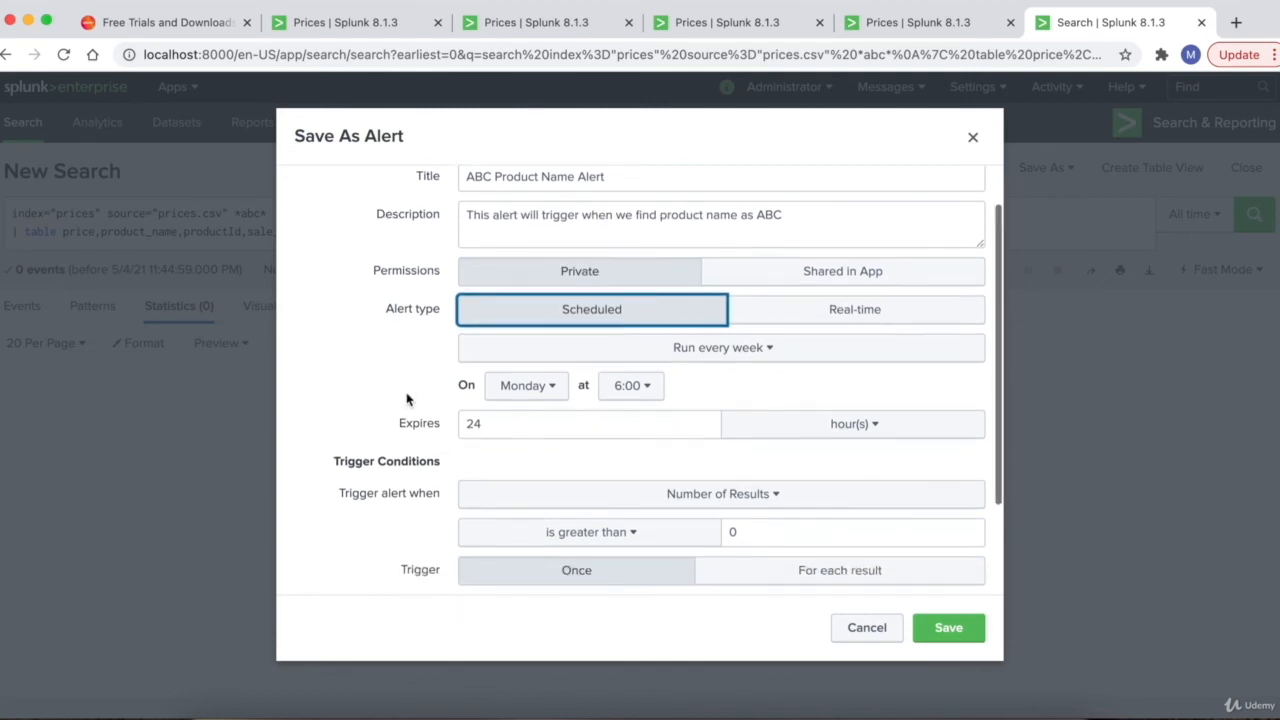
{"action": "left_click", "coordinate": [723, 350]}
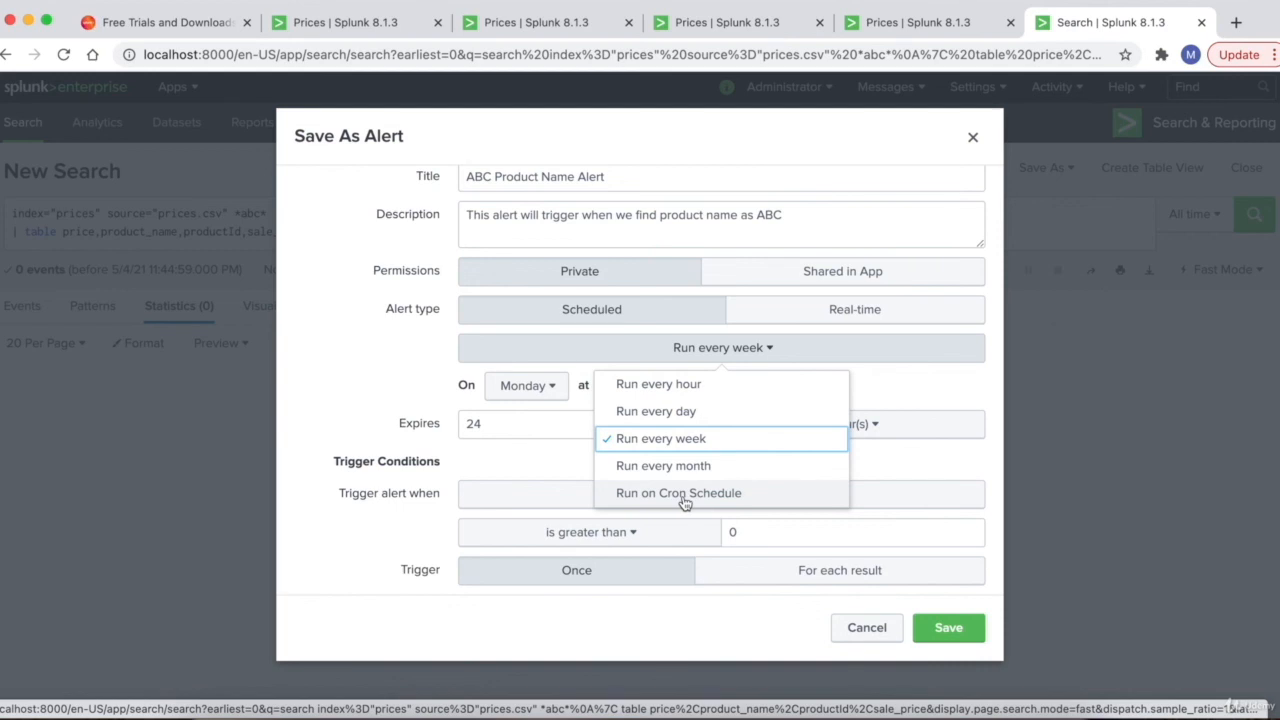
- Set the alert to run on a cron schedule and review the All time range presets
{"action": "left_click", "coordinate": [684, 493]}
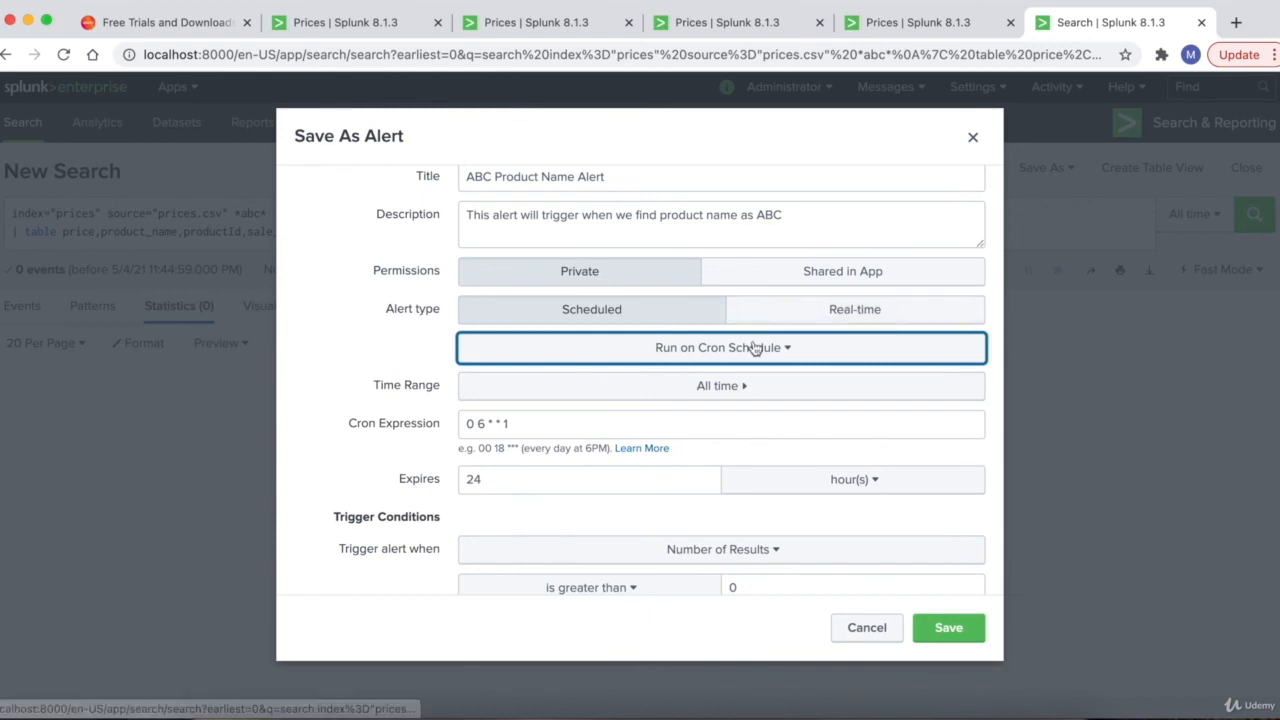
{"action": "scroll", "coordinate": [402, 372], "scroll_direction": "down", "scroll_amount": 2}
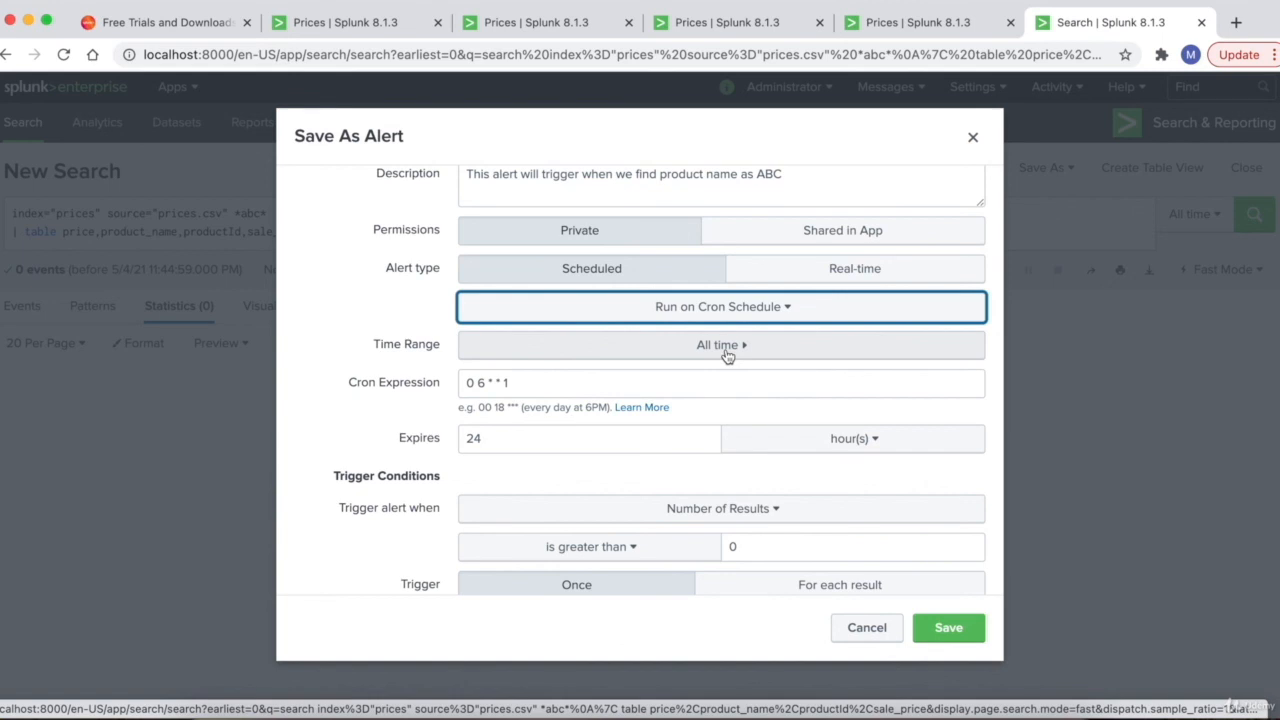
{"action": "left_click", "coordinate": [698, 355]}
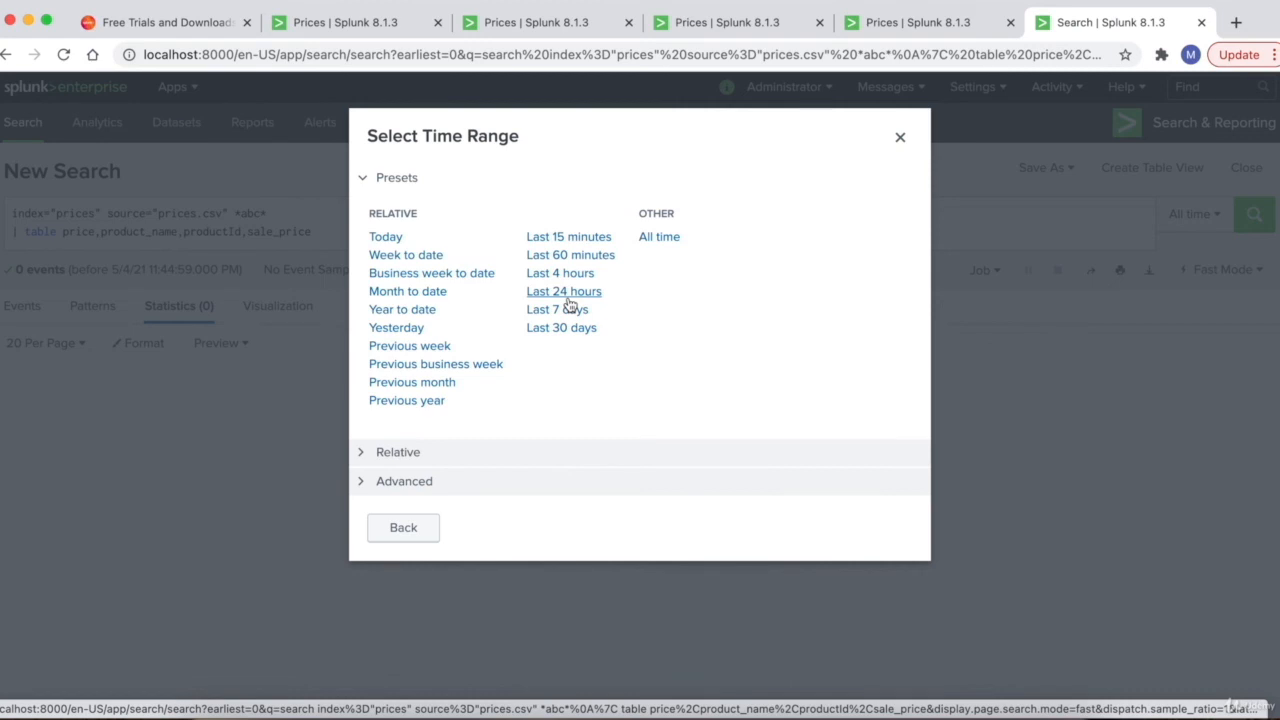
{"action": "left_click", "coordinate": [408, 530]}
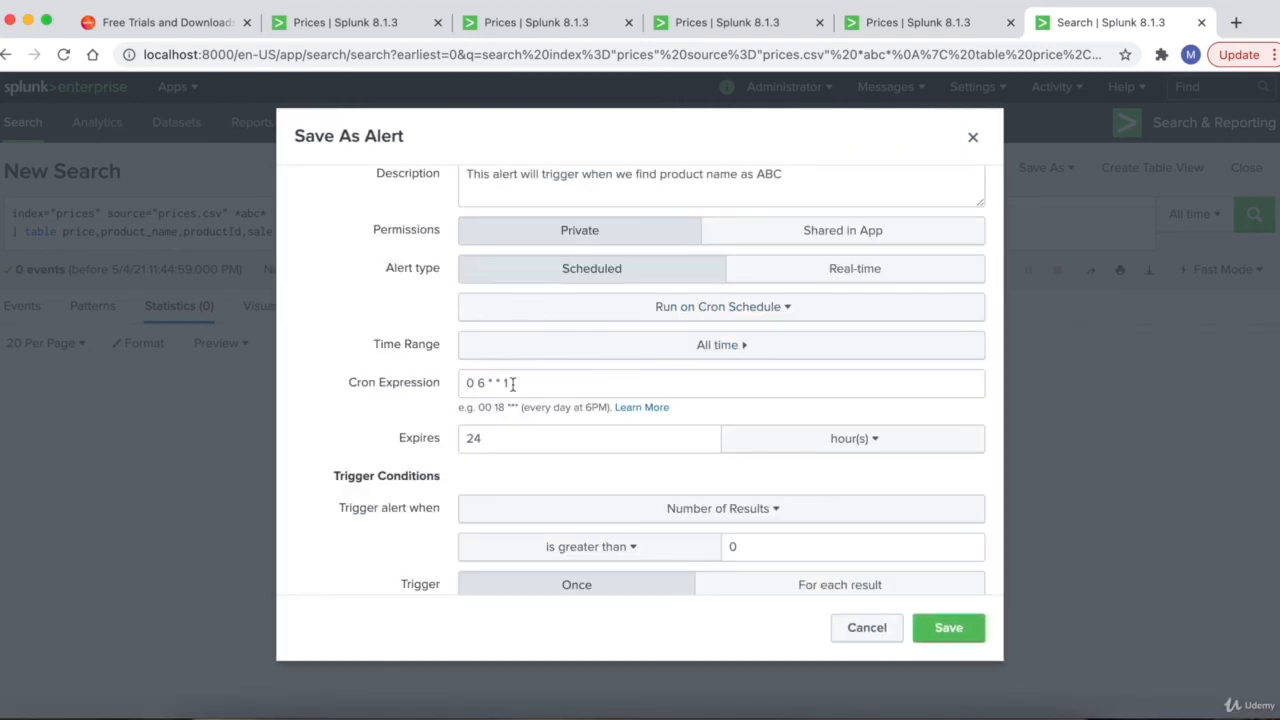
- Replace the cron expression 0 6 * * 1 with the example 00 18 ***
{"action": "triple_click", "coordinate": [512, 383]}
{"action": "key", "text": "BackSpace"}
{"action": "left_click_drag", "start_coordinate": [480, 406], "coordinate": [495, 407]}
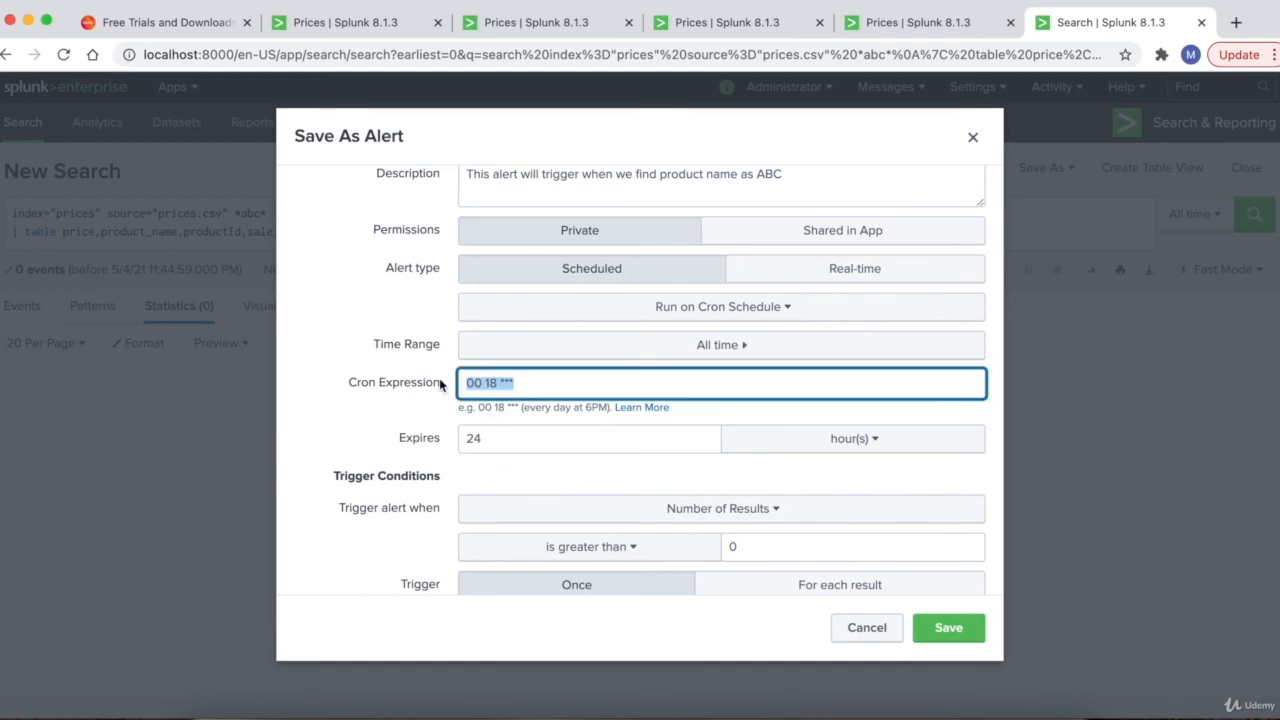
{"action": "key", "text": "BackSpace"}
{"action": "left_click_drag", "start_coordinate": [476, 407], "coordinate": [520, 410]}
{"action": "key", "text": "ctrl+c"}
{"action": "left_click", "coordinate": [491, 385]}
{"action": "key", "text": "ctrl+v"}
{"action": "scroll", "coordinate": [423, 429], "scroll_direction": "down", "scroll_amount": 2}
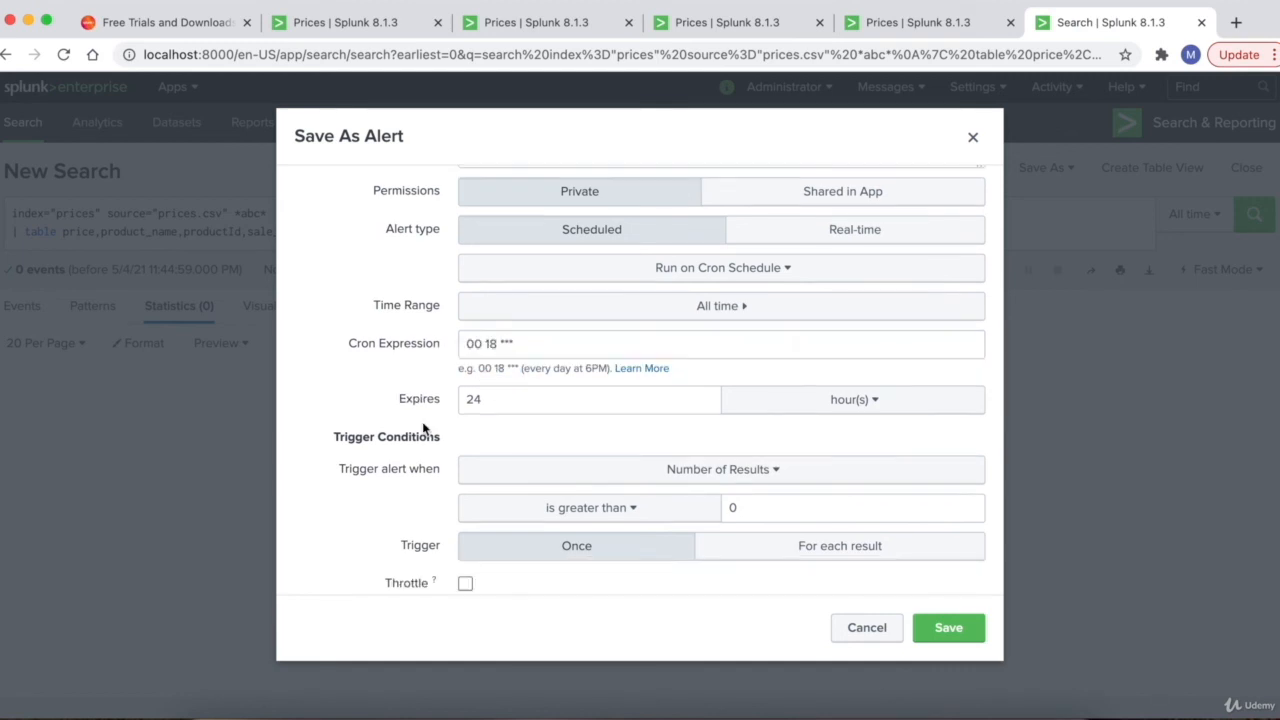
{"action": "scroll", "coordinate": [423, 429], "scroll_direction": "down", "scroll_amount": 1}
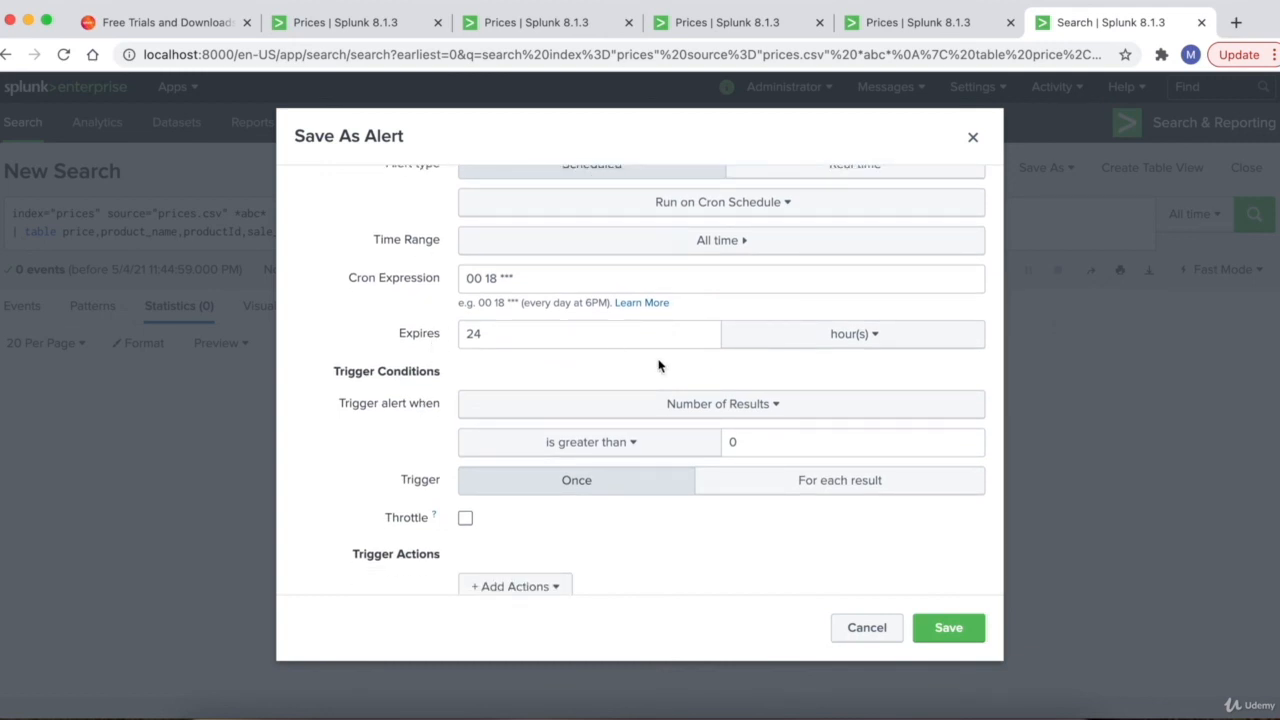
- Keep the alert expiry in hours and review the Trigger Conditions section
{"action": "left_click", "coordinate": [817, 347]}
{"action": "left_click", "coordinate": [366, 432]}
{"action": "scroll", "coordinate": [366, 432], "scroll_direction": "down", "scroll_amount": 1}
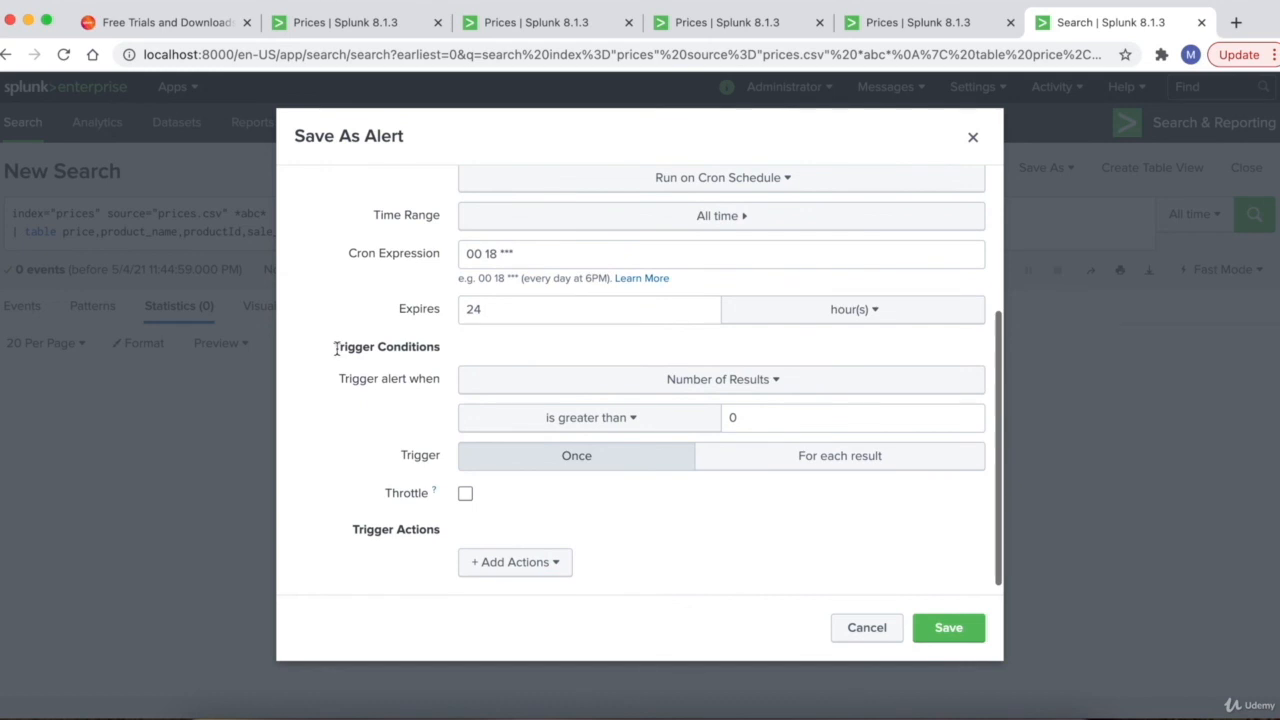
{"action": "left_click_drag", "start_coordinate": [336, 348], "coordinate": [443, 351]}
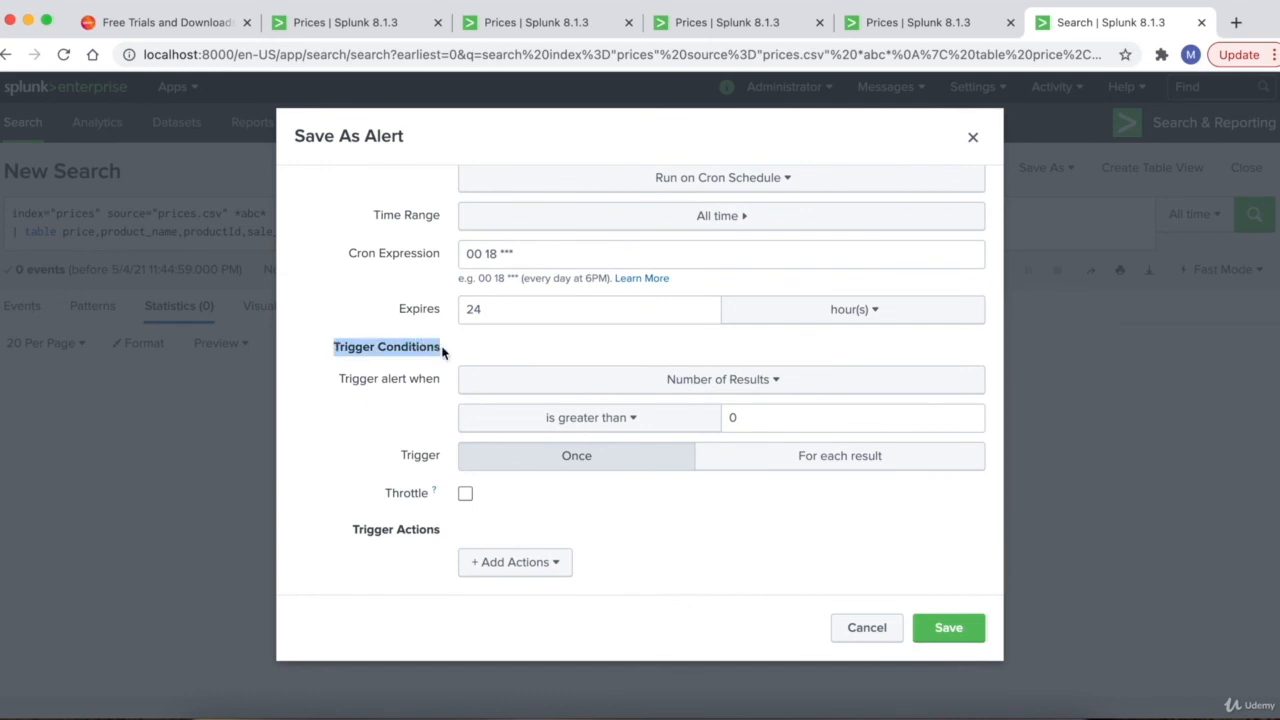
{"action": "scroll", "coordinate": [443, 351], "scroll_direction": "up", "scroll_amount": 3}
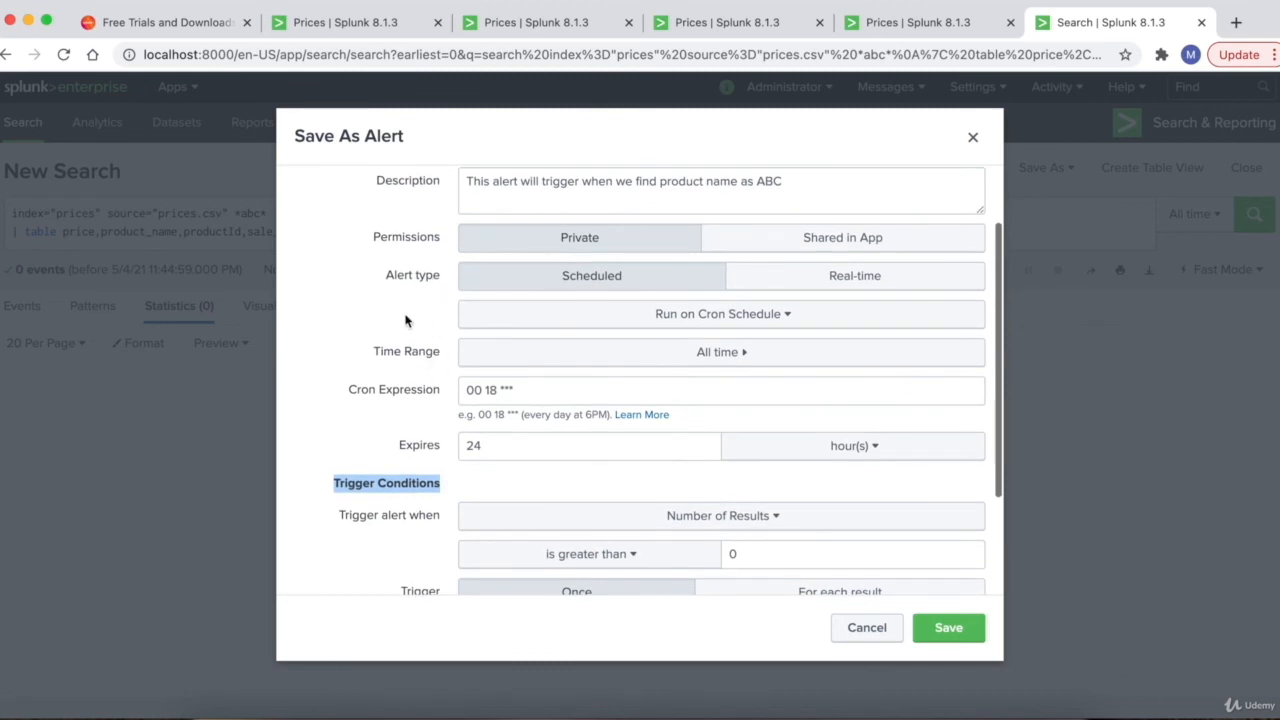
{"action": "scroll", "coordinate": [370, 368], "scroll_direction": "down", "scroll_amount": 3}
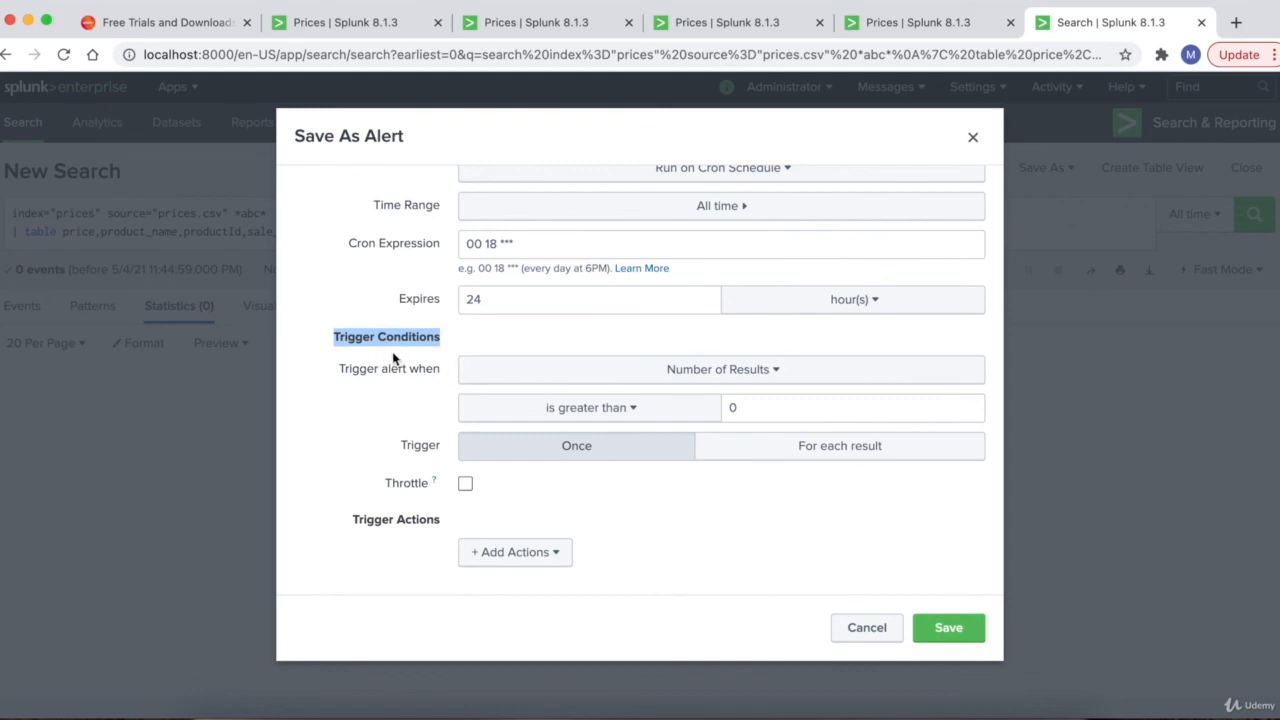
- Keep the trigger at number of results greater than 0, firing for each result
{"action": "left_click", "coordinate": [724, 374]}
{"action": "left_click", "coordinate": [719, 377]}
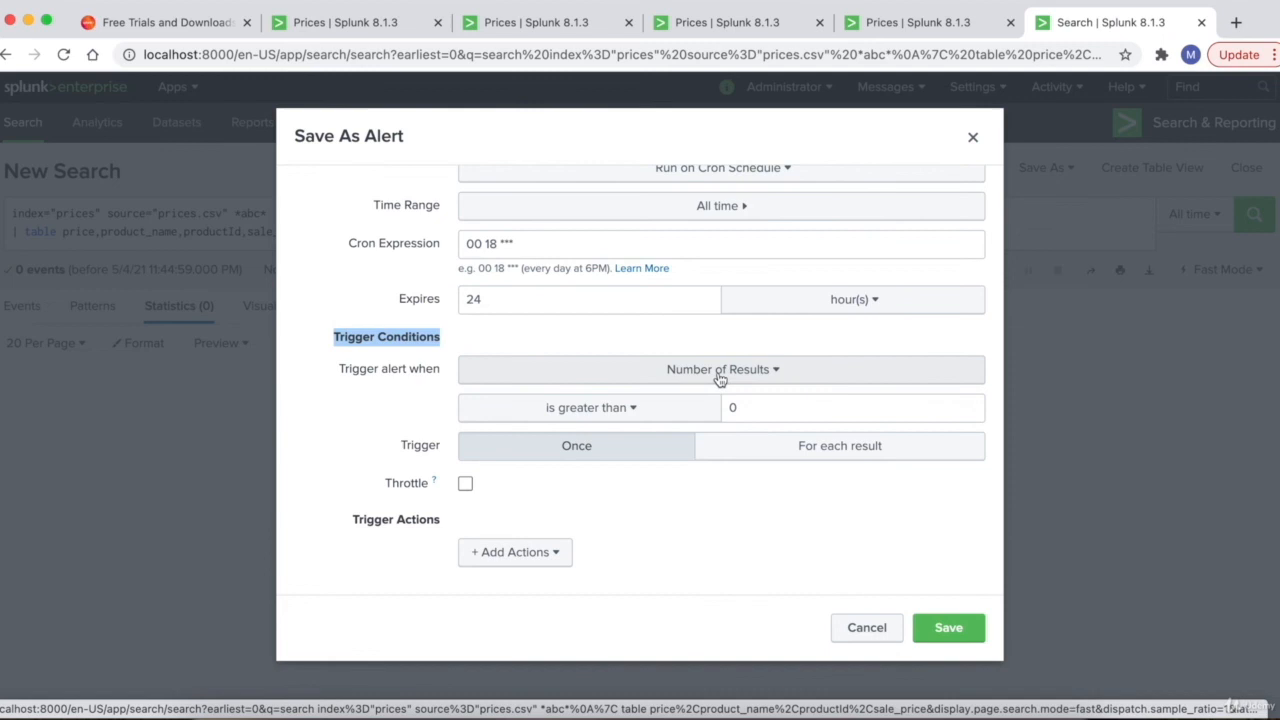
{"action": "left_click", "coordinate": [620, 412]}
{"action": "left_click", "coordinate": [620, 412]}
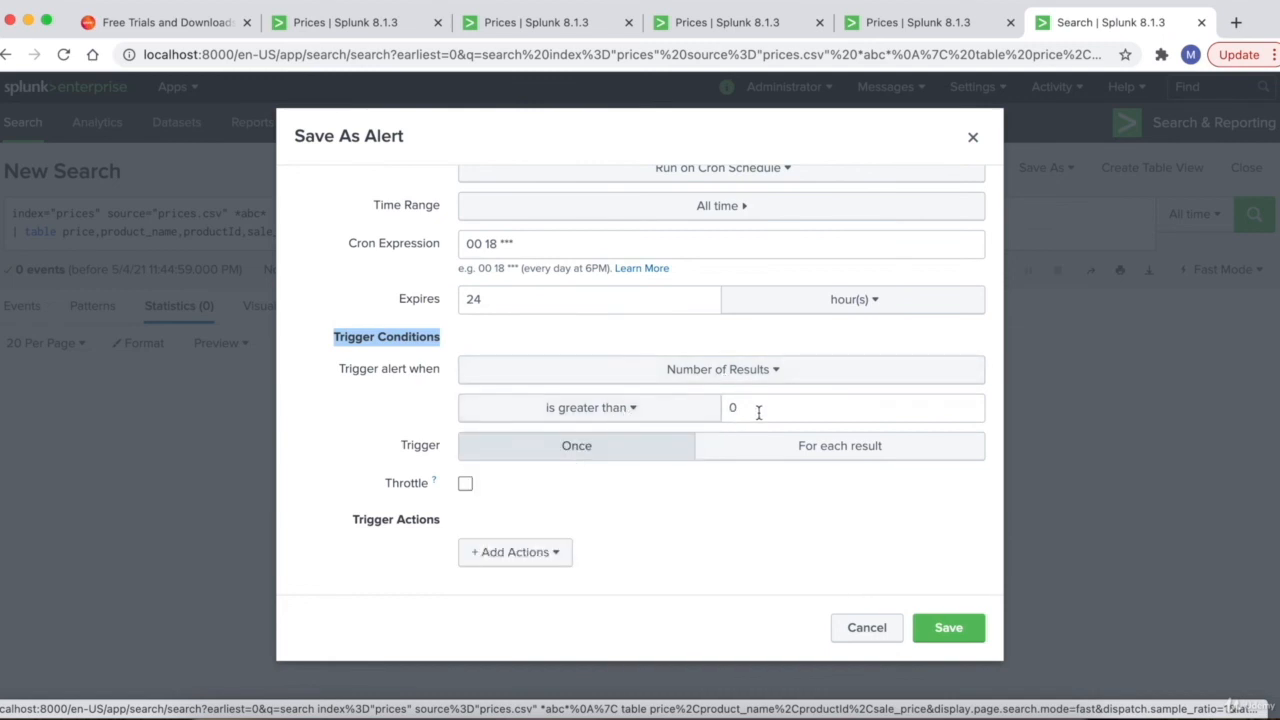
{"action": "double_click", "coordinate": [724, 408]}
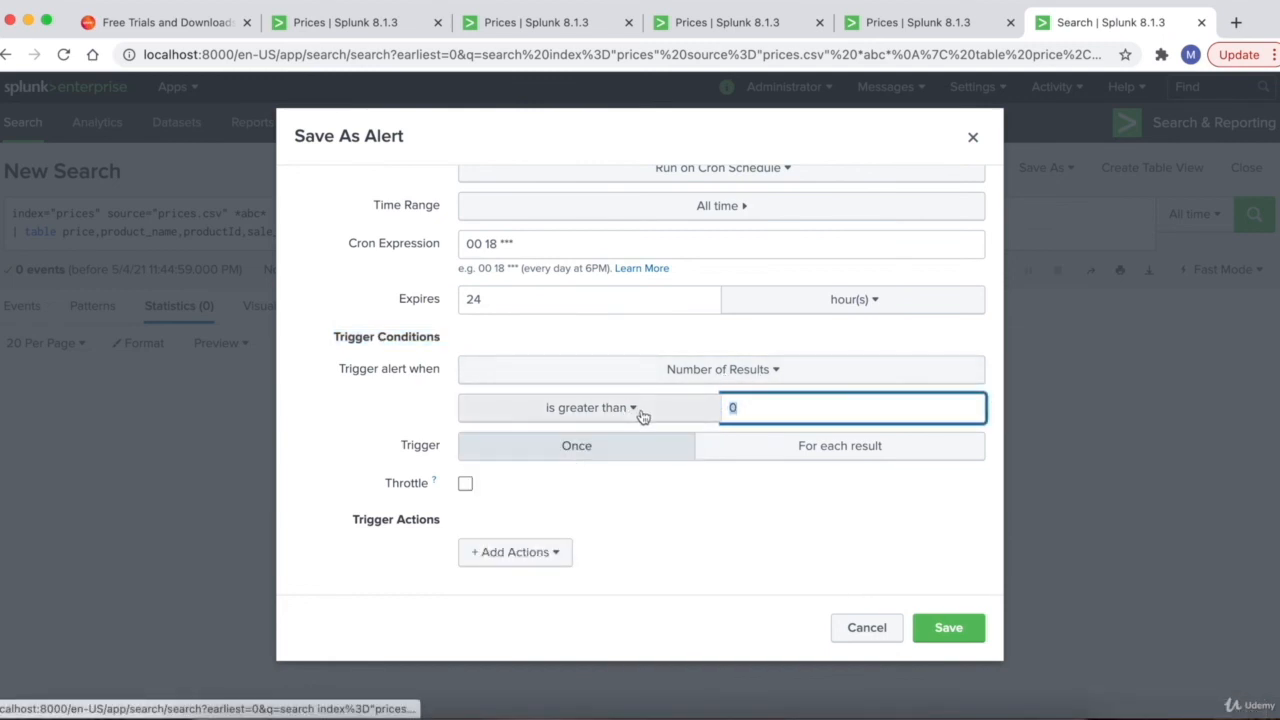
{"action": "left_click", "coordinate": [760, 411]}
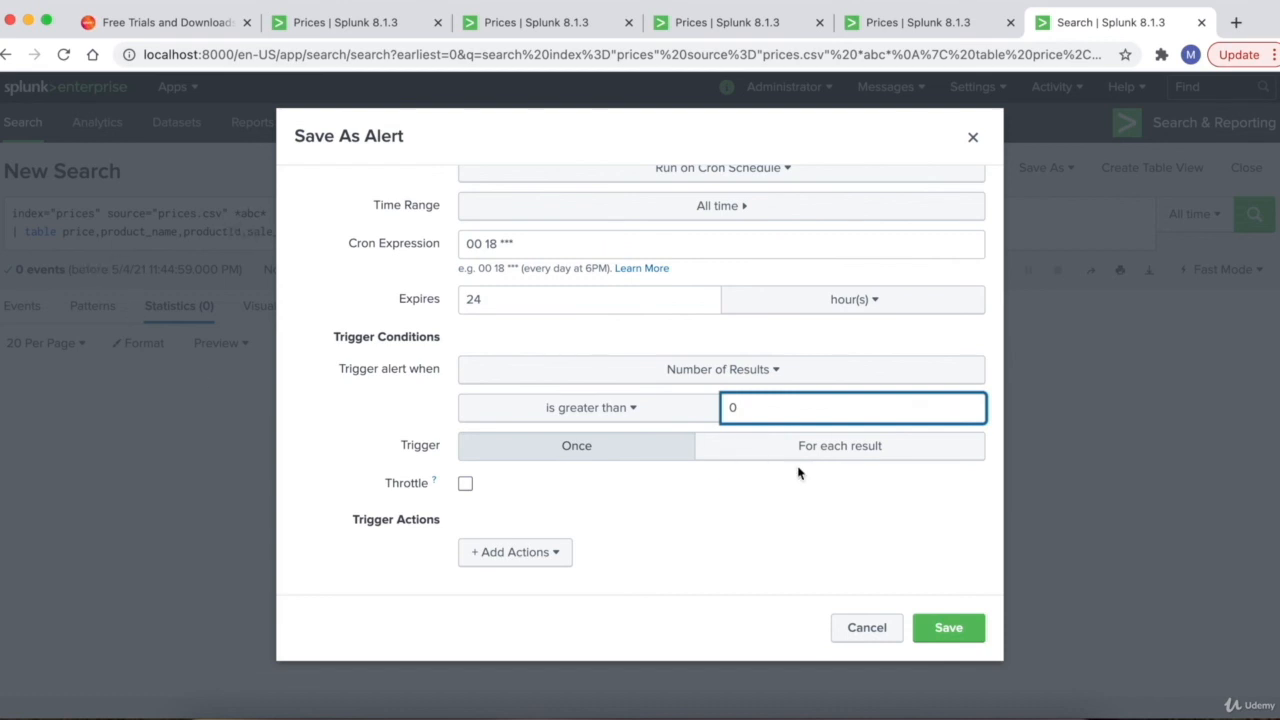
{"action": "left_click", "coordinate": [847, 456]}
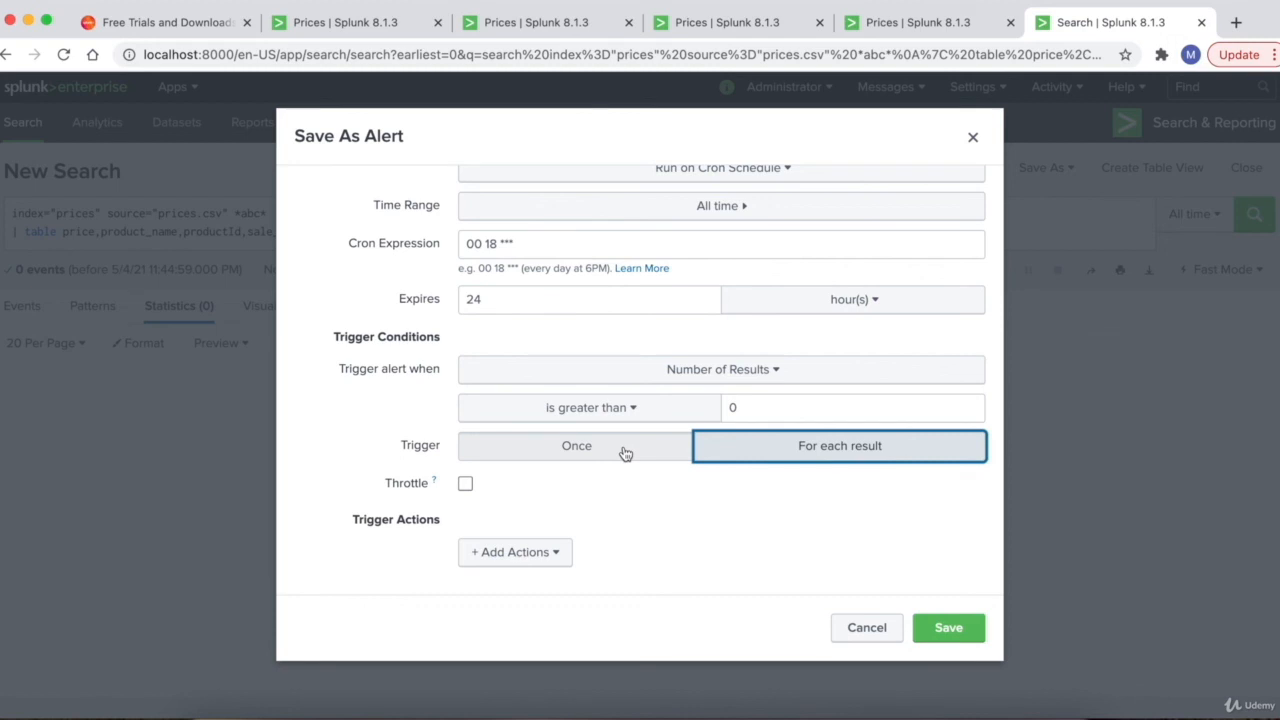
{"action": "left_click", "coordinate": [530, 552]}
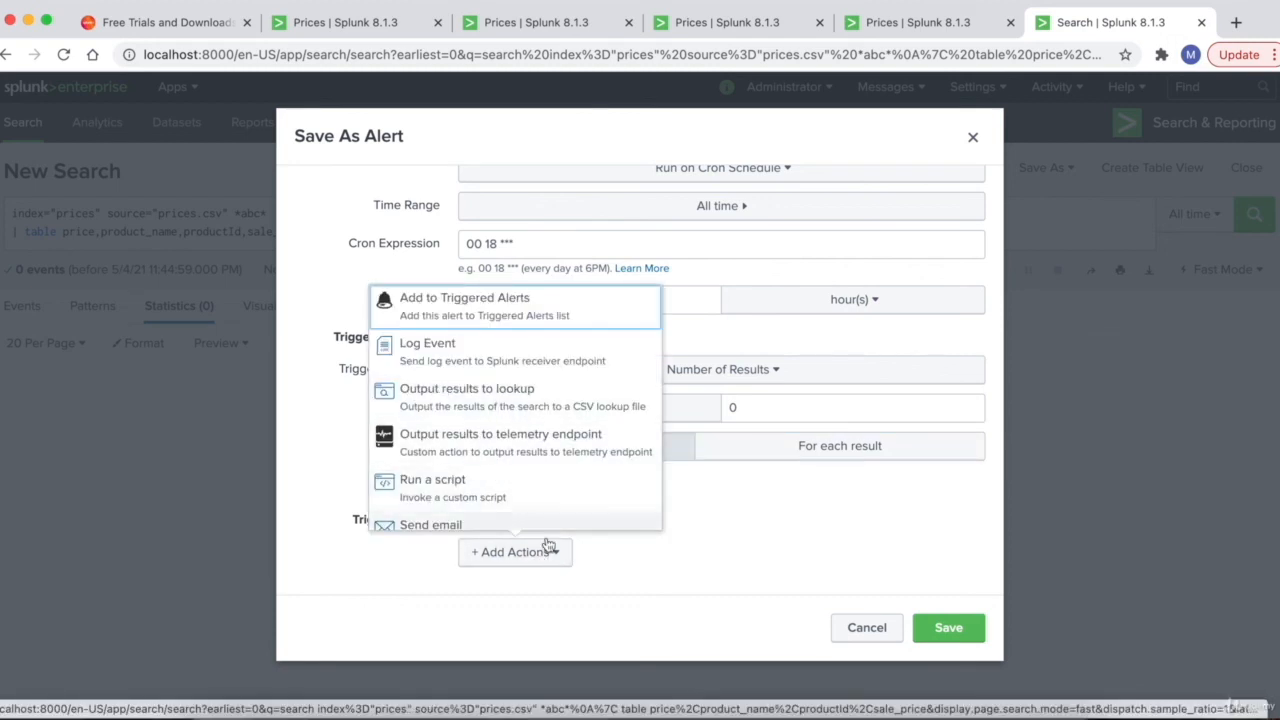
- Add an email action to the alert and focus the recipients field
{"action": "scroll", "coordinate": [469, 443], "scroll_direction": "down", "scroll_amount": 2}
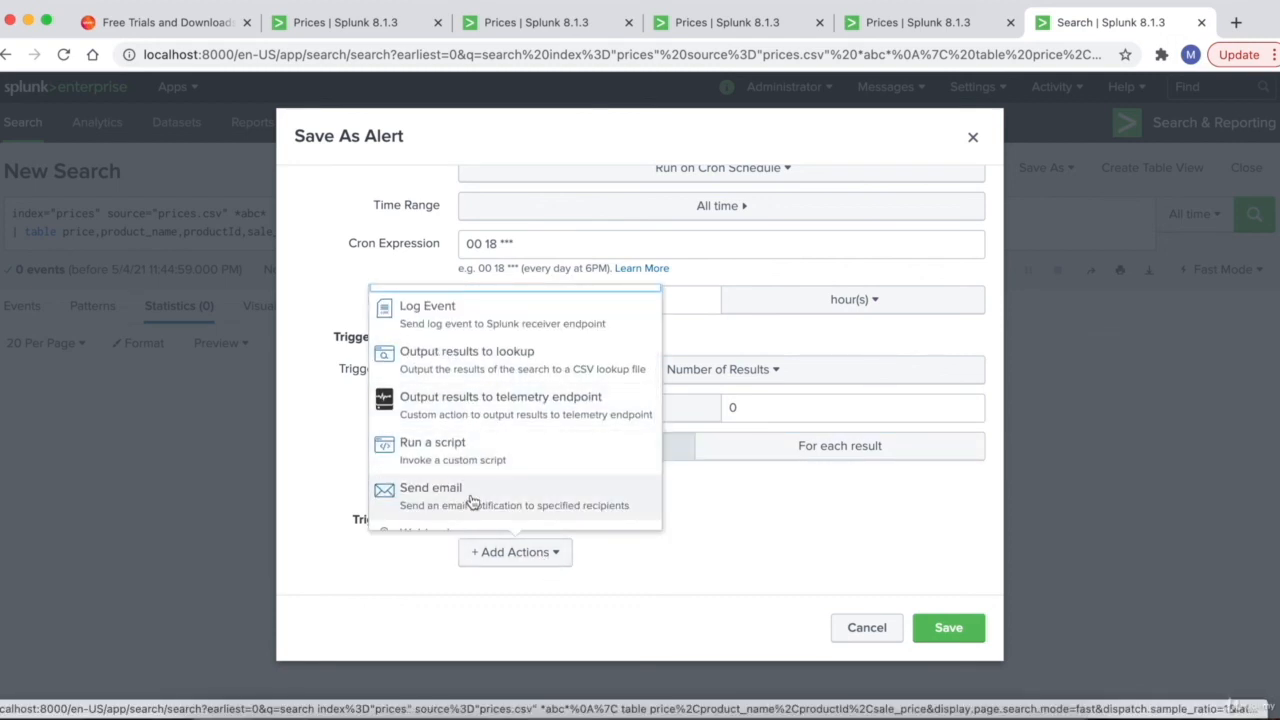
{"action": "scroll", "coordinate": [450, 486], "scroll_direction": "down", "scroll_amount": 1}
{"action": "left_click", "coordinate": [451, 451]}
{"action": "scroll", "coordinate": [450, 453], "scroll_direction": "down", "scroll_amount": 5}
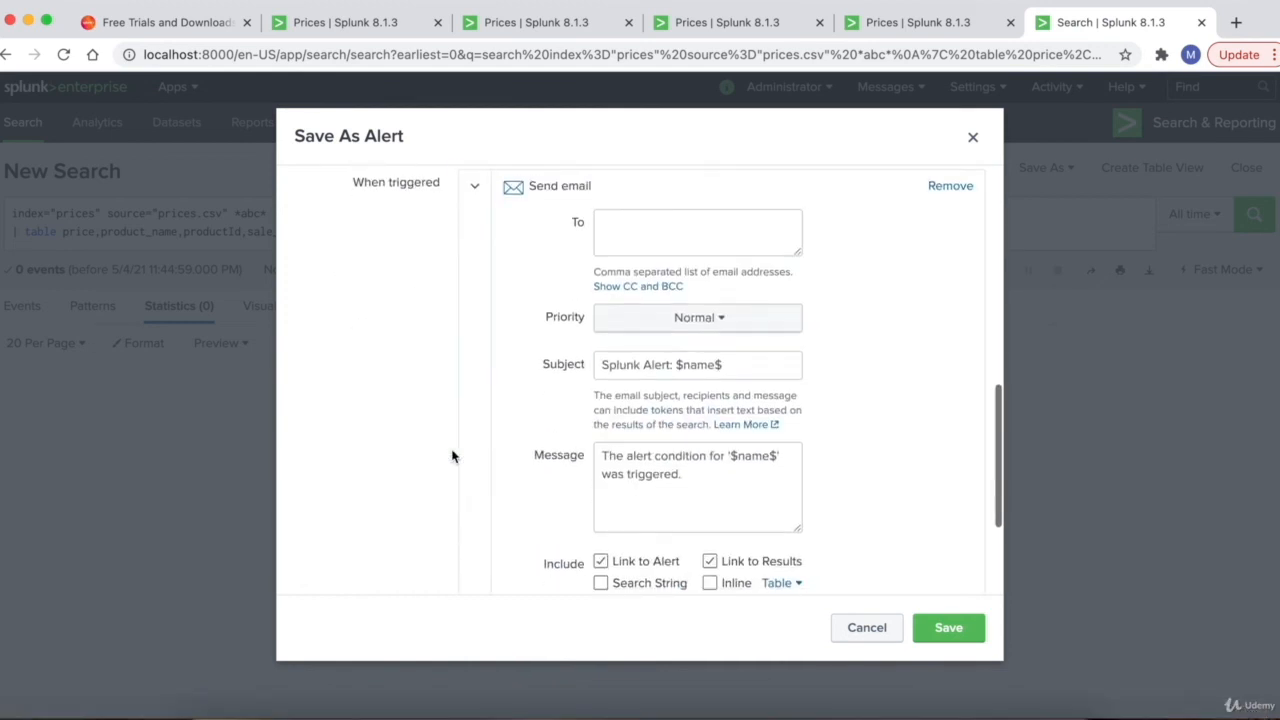
{"action": "scroll", "coordinate": [451, 456], "scroll_direction": "up", "scroll_amount": 2}
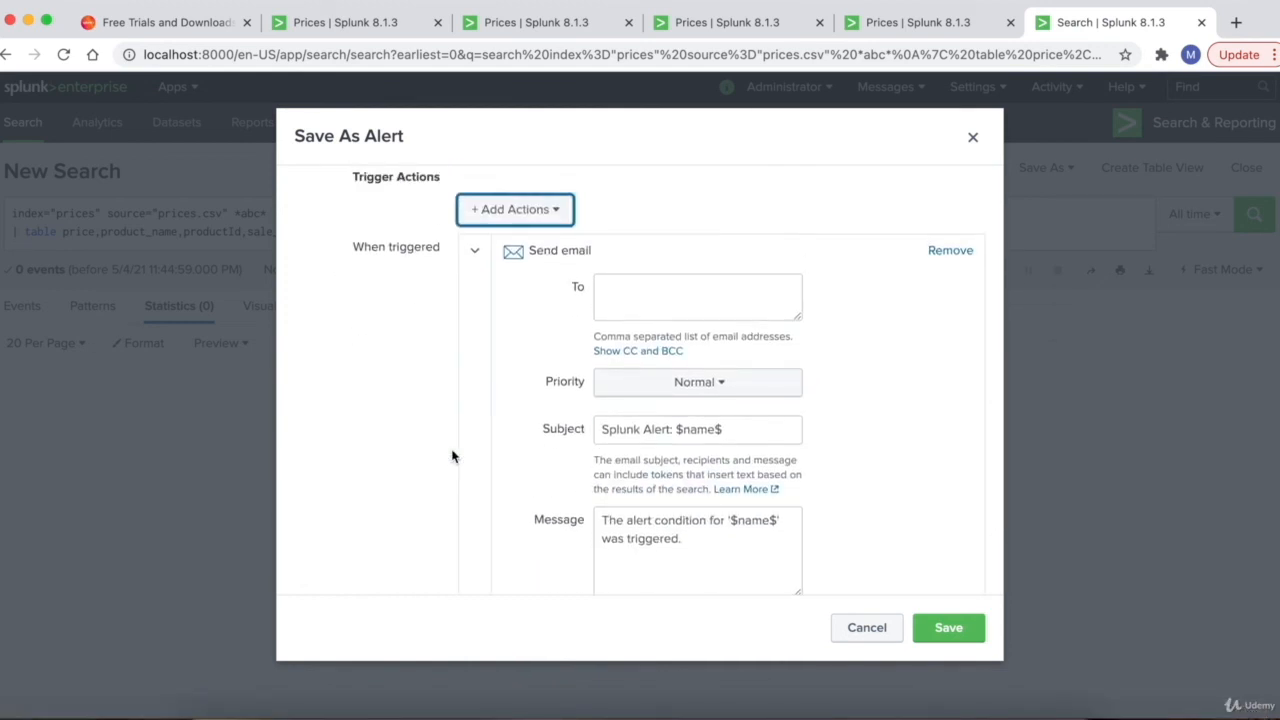
{"action": "left_click", "coordinate": [684, 287]}
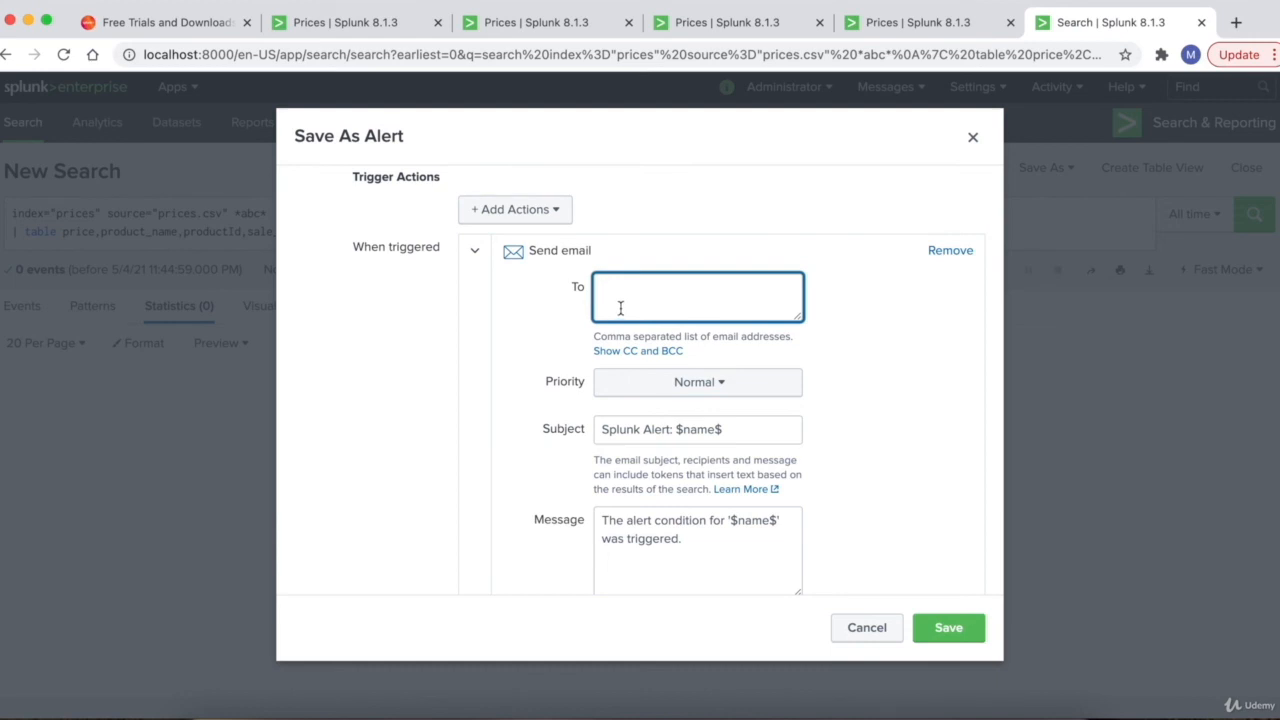
- Look through the remaining alert options, including Throttle, and cancel without saving
{"action": "scroll", "coordinate": [700, 352], "scroll_direction": "down", "scroll_amount": 1}
{"action": "scroll", "coordinate": [665, 398], "scroll_direction": "down", "scroll_amount": 1}
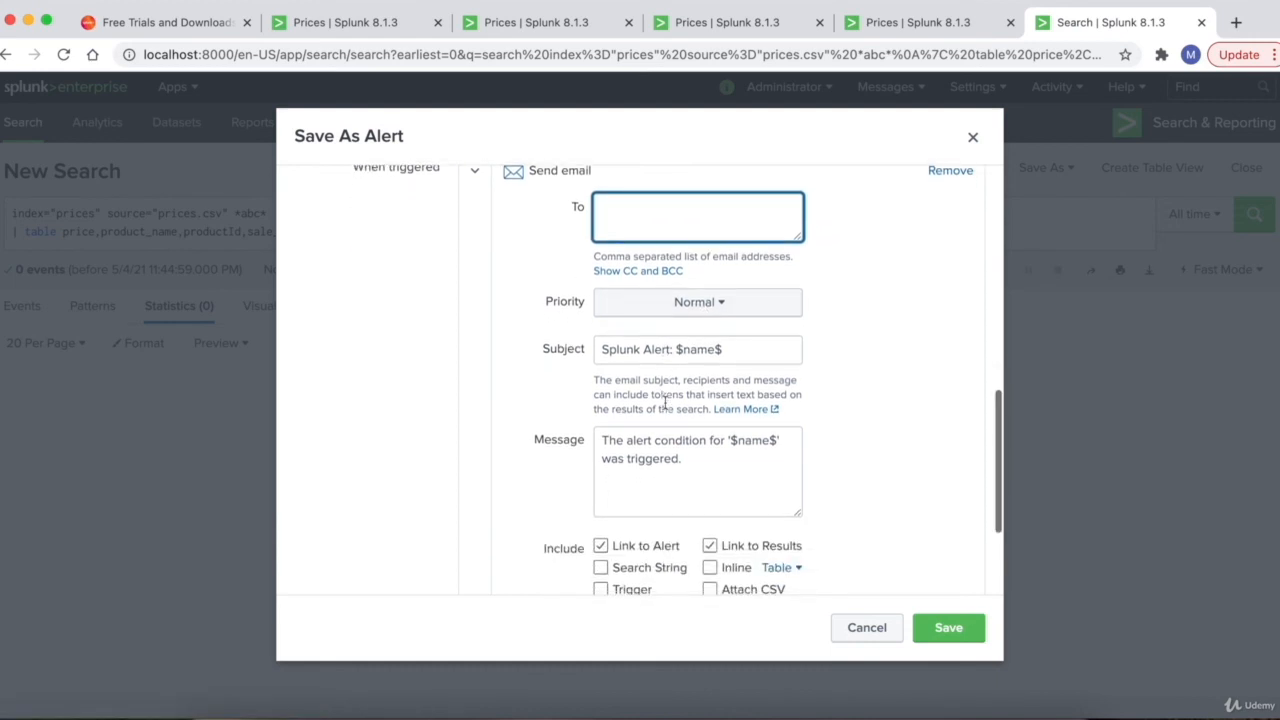
{"action": "scroll", "coordinate": [650, 478], "scroll_direction": "down", "scroll_amount": 4}
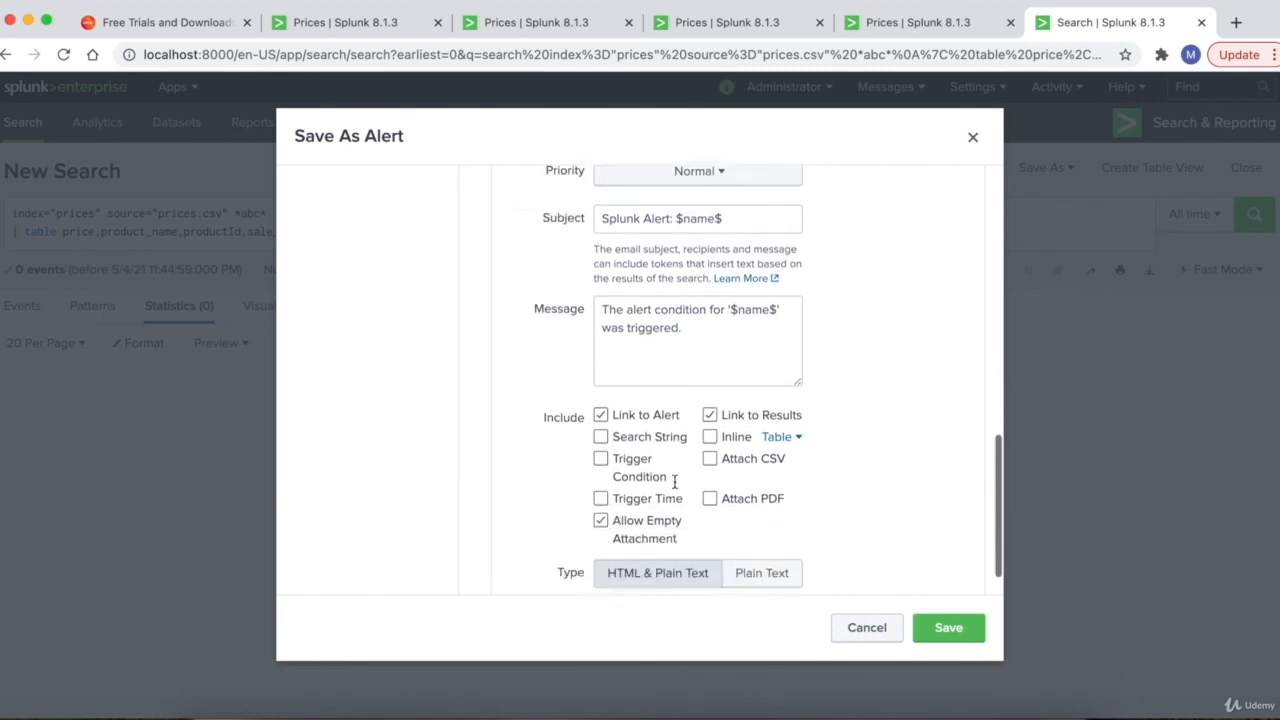
{"action": "scroll", "coordinate": [910, 430], "scroll_direction": "up", "scroll_amount": 10}
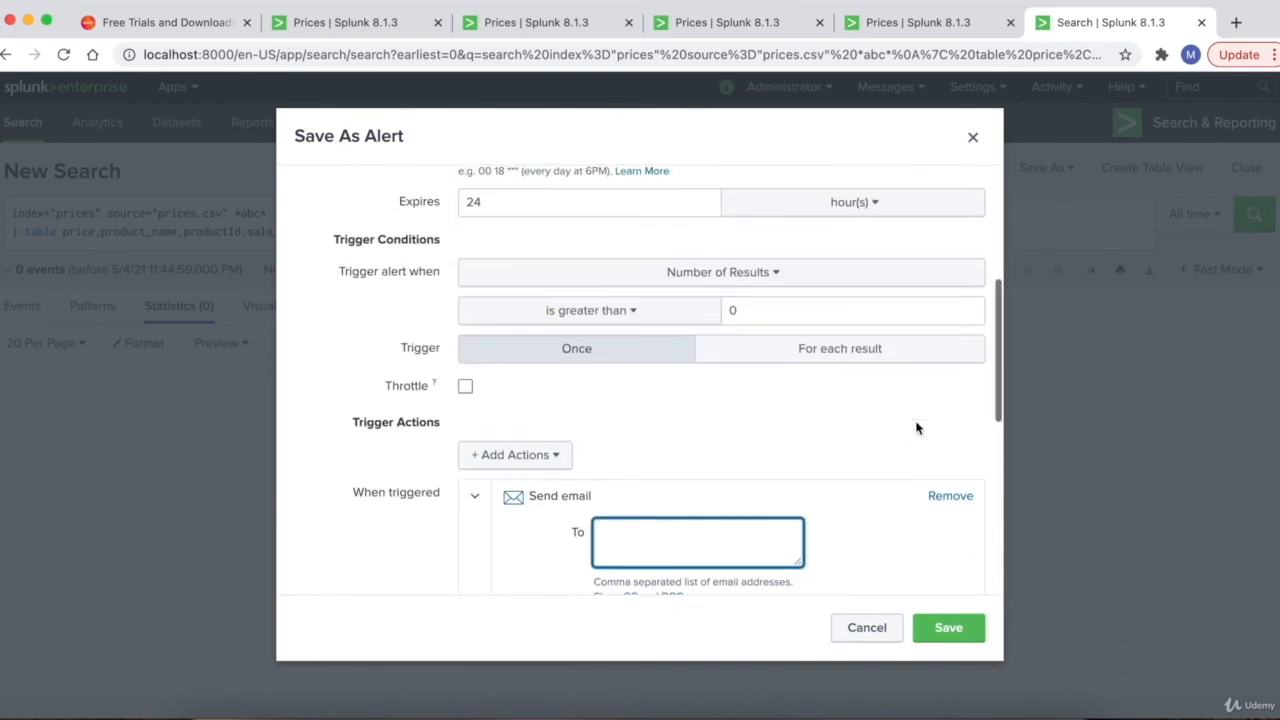
{"action": "mouse_move", "coordinate": [435, 388]}
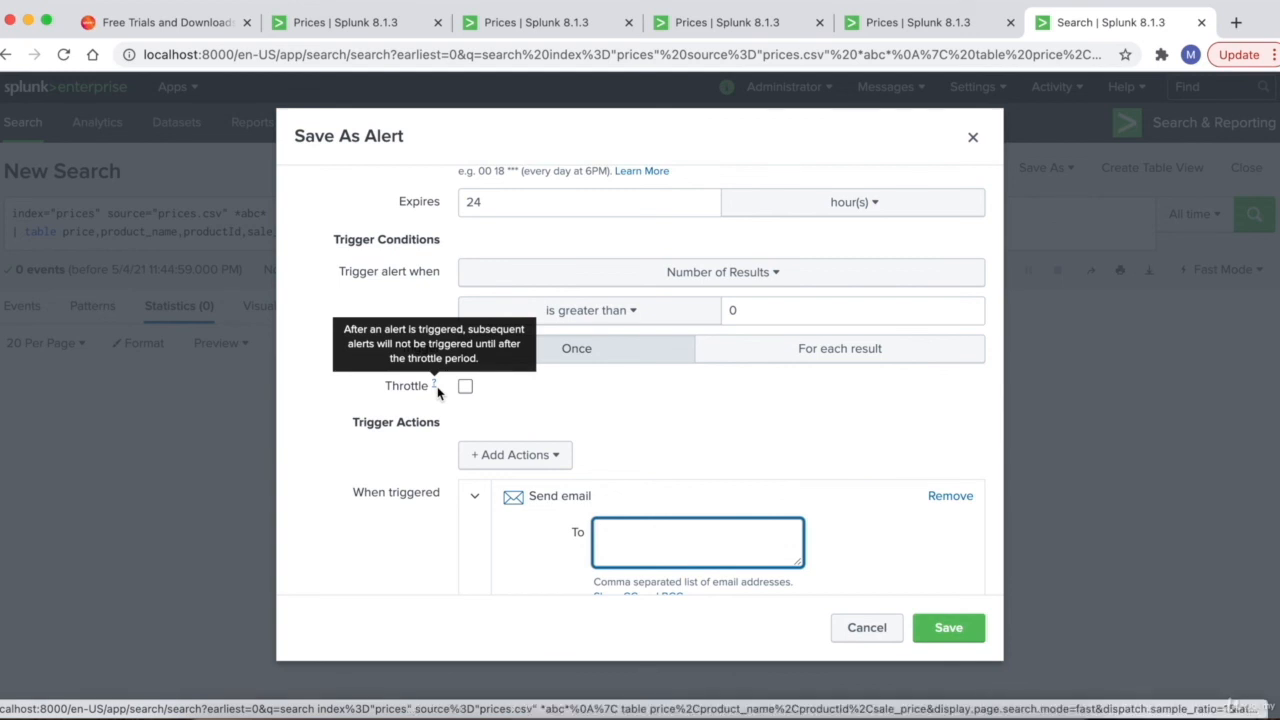
{"action": "scroll", "coordinate": [923, 512], "scroll_direction": "down", "scroll_amount": 10}
{"action": "left_click", "coordinate": [866, 627]}
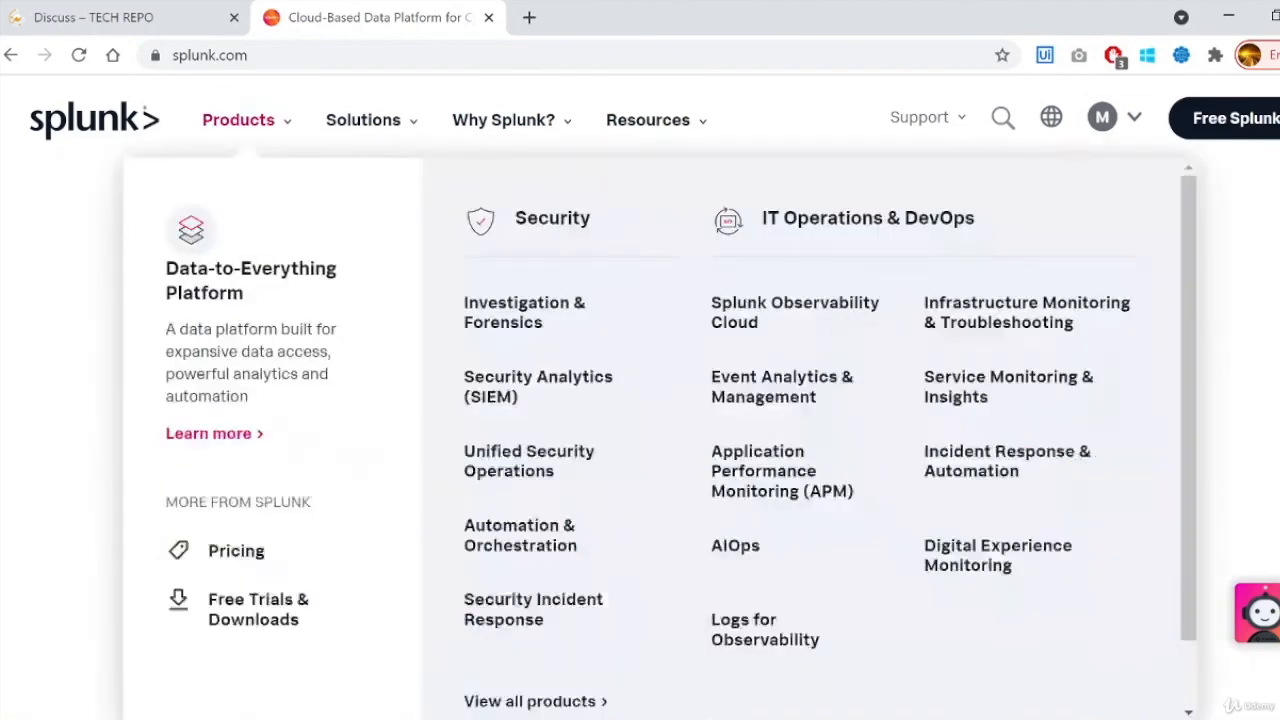
- Start the Splunk Enterprise 60-day free trial and choose the Windows 64-bit .msi download
{"action": "left_click", "coordinate": [209, 55]}
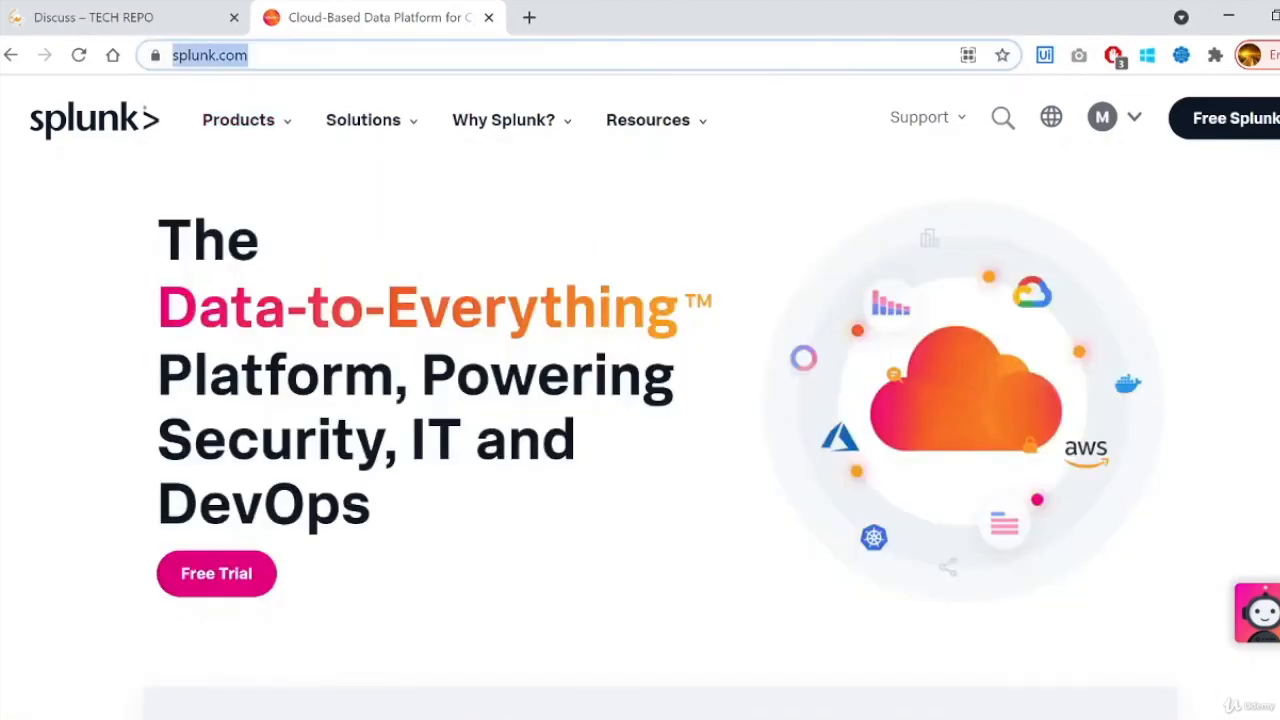
{"action": "left_click", "coordinate": [1237, 120]}
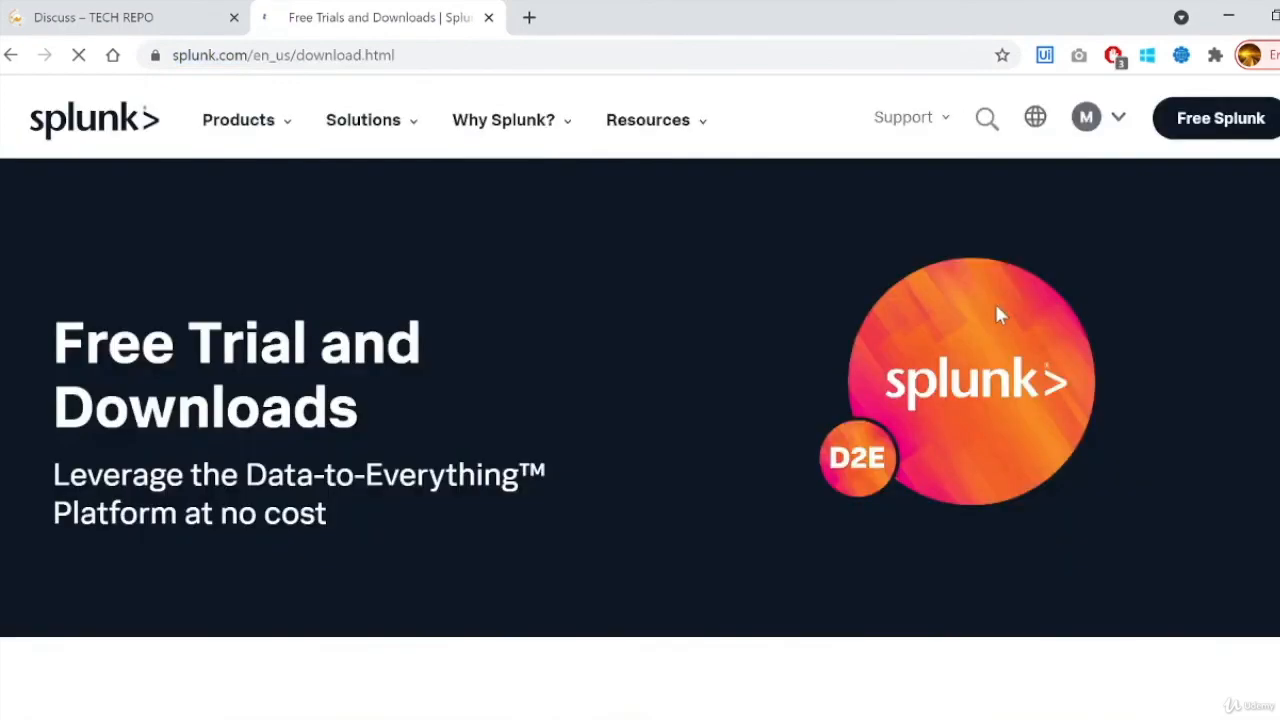
{"action": "scroll", "coordinate": [996, 308], "scroll_direction": "down", "scroll_amount": 5}
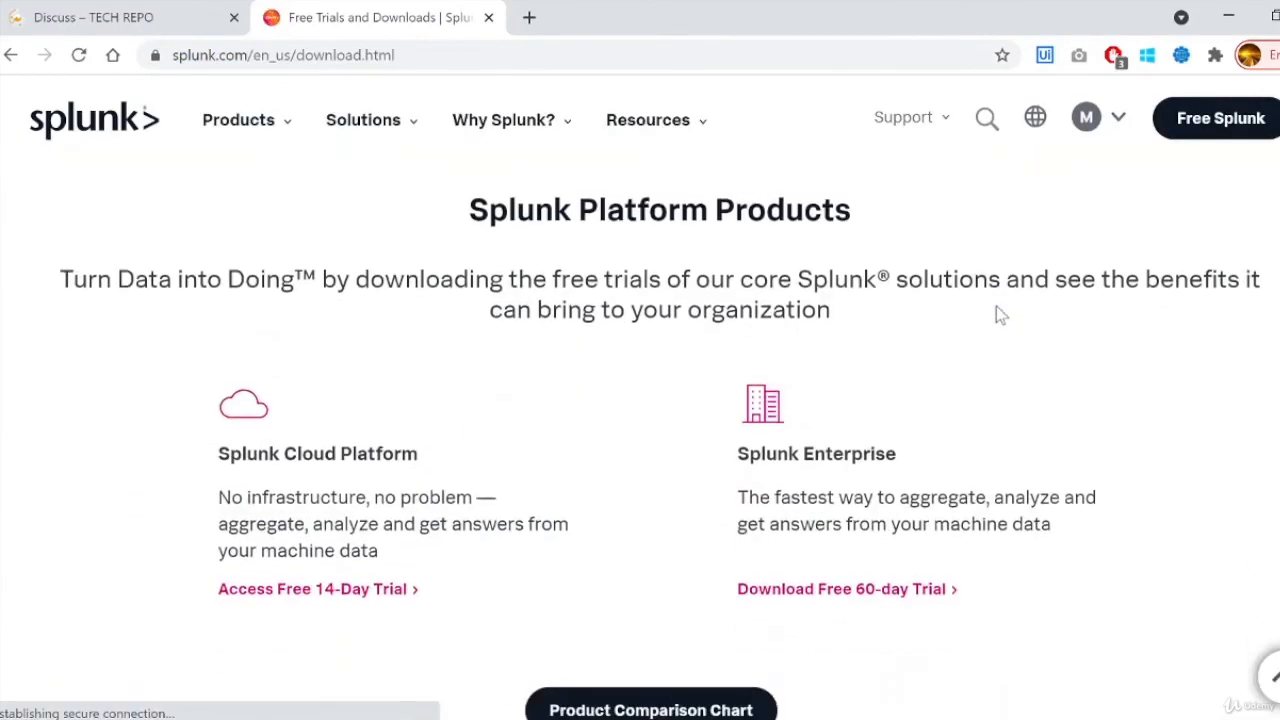
{"action": "scroll", "coordinate": [996, 308], "scroll_direction": "down", "scroll_amount": 1}
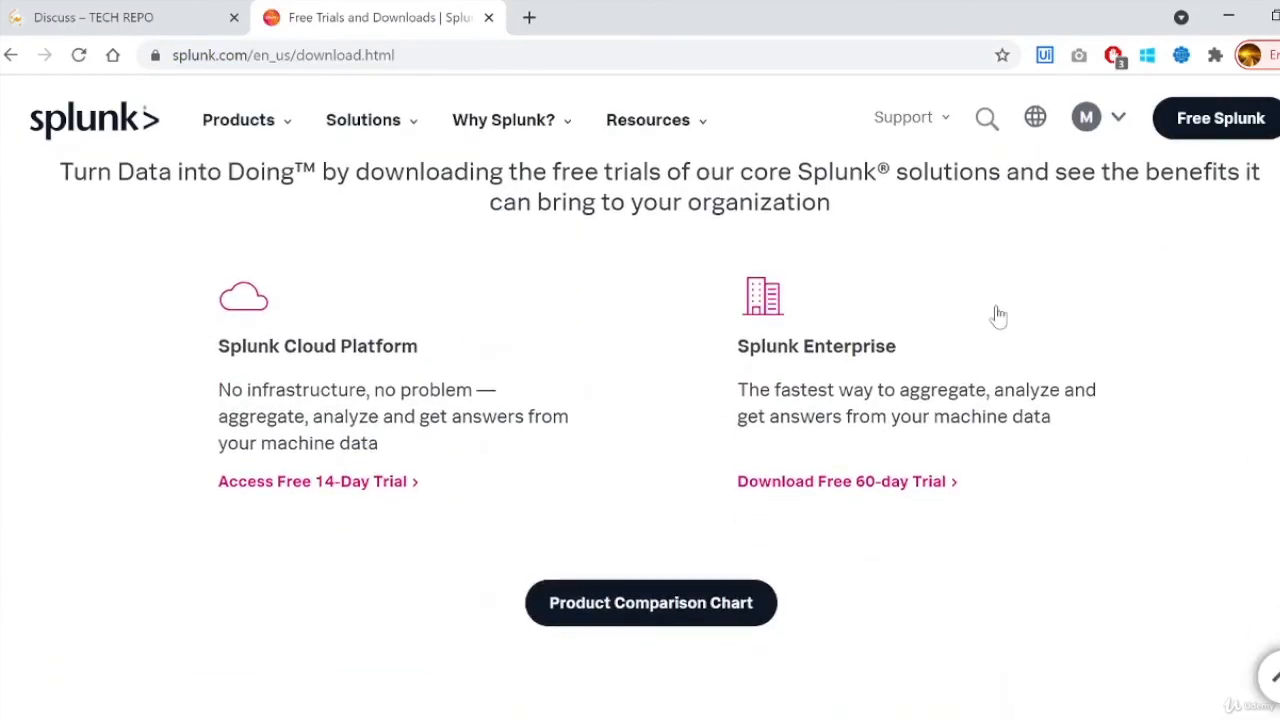
{"action": "left_click", "coordinate": [866, 485]}
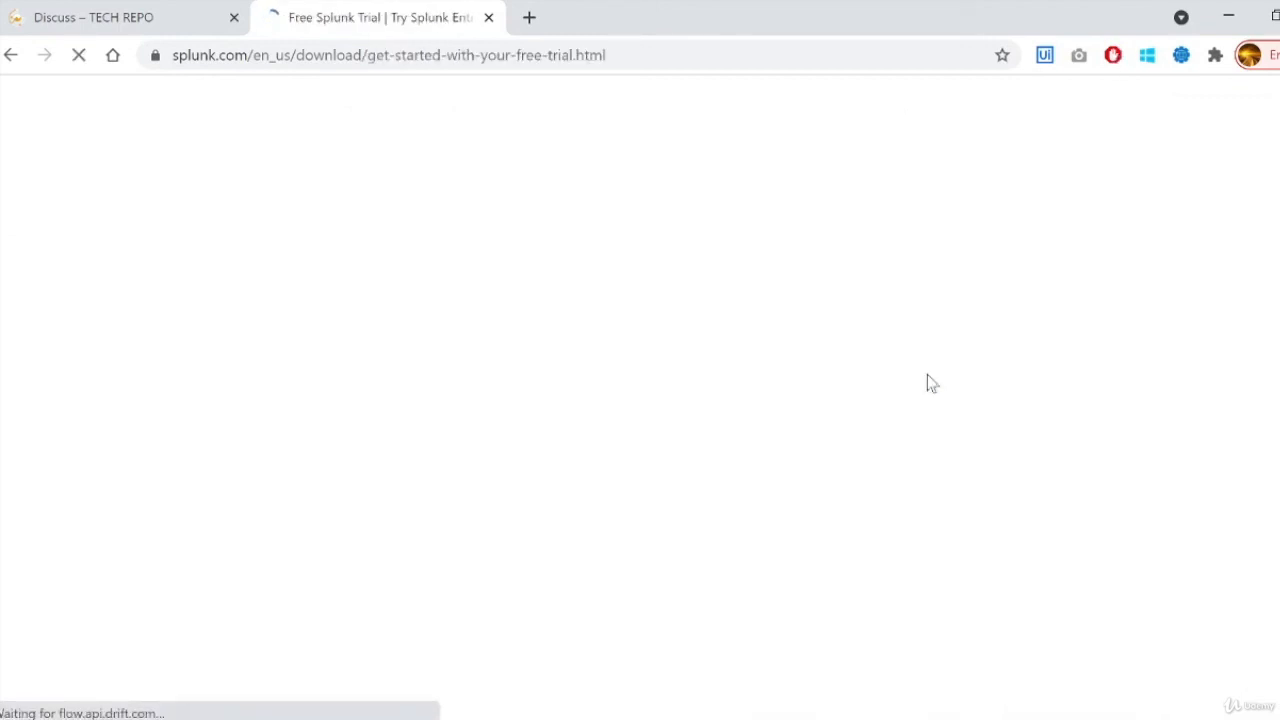
{"action": "scroll", "coordinate": [927, 376], "scroll_direction": "down", "scroll_amount": 2}
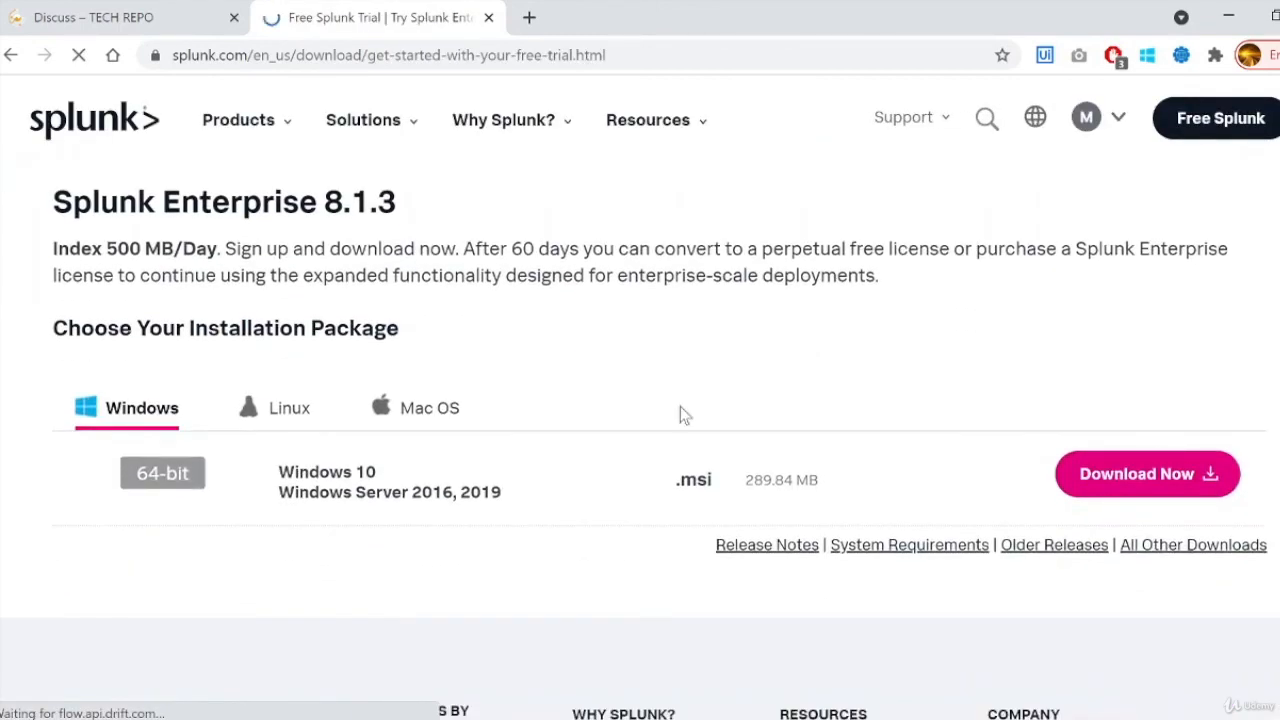
{"action": "left_click", "coordinate": [1150, 483]}
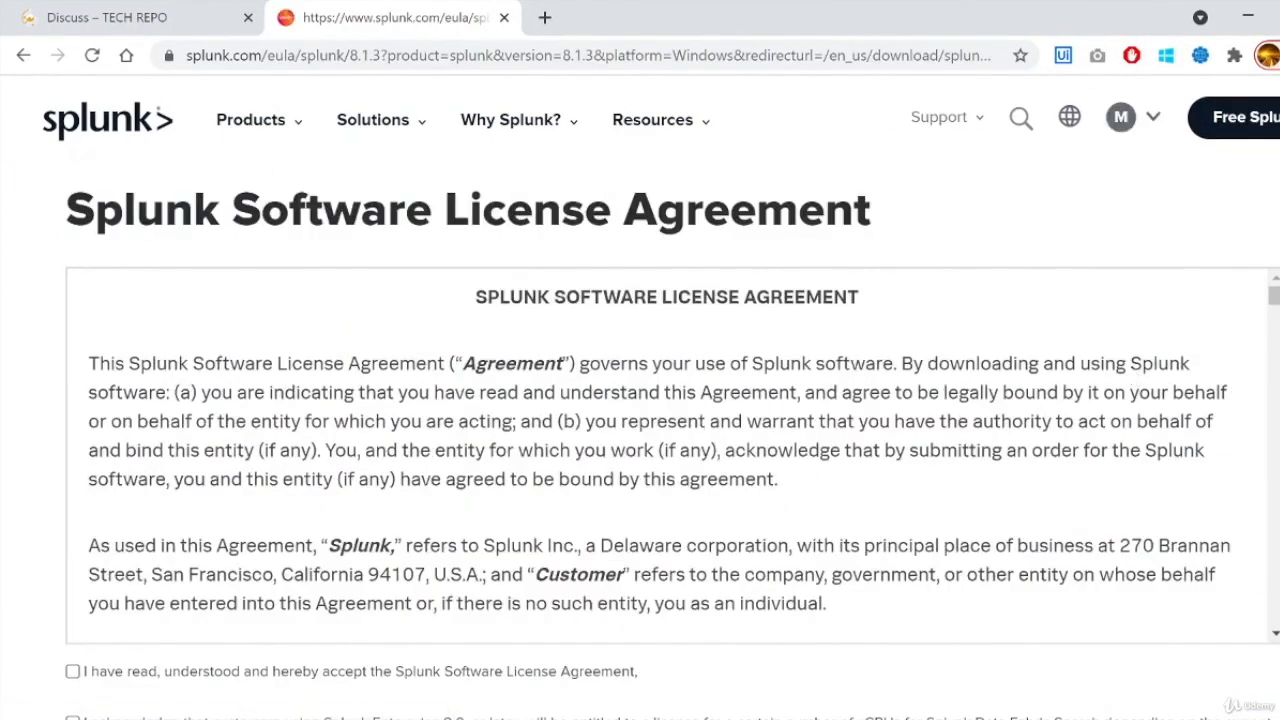
- Accept the license agreement and vCPU terms, then download the splunk-8.1.3 Windows .msi
{"action": "scroll", "coordinate": [737, 457], "scroll_direction": "down", "scroll_amount": 15}
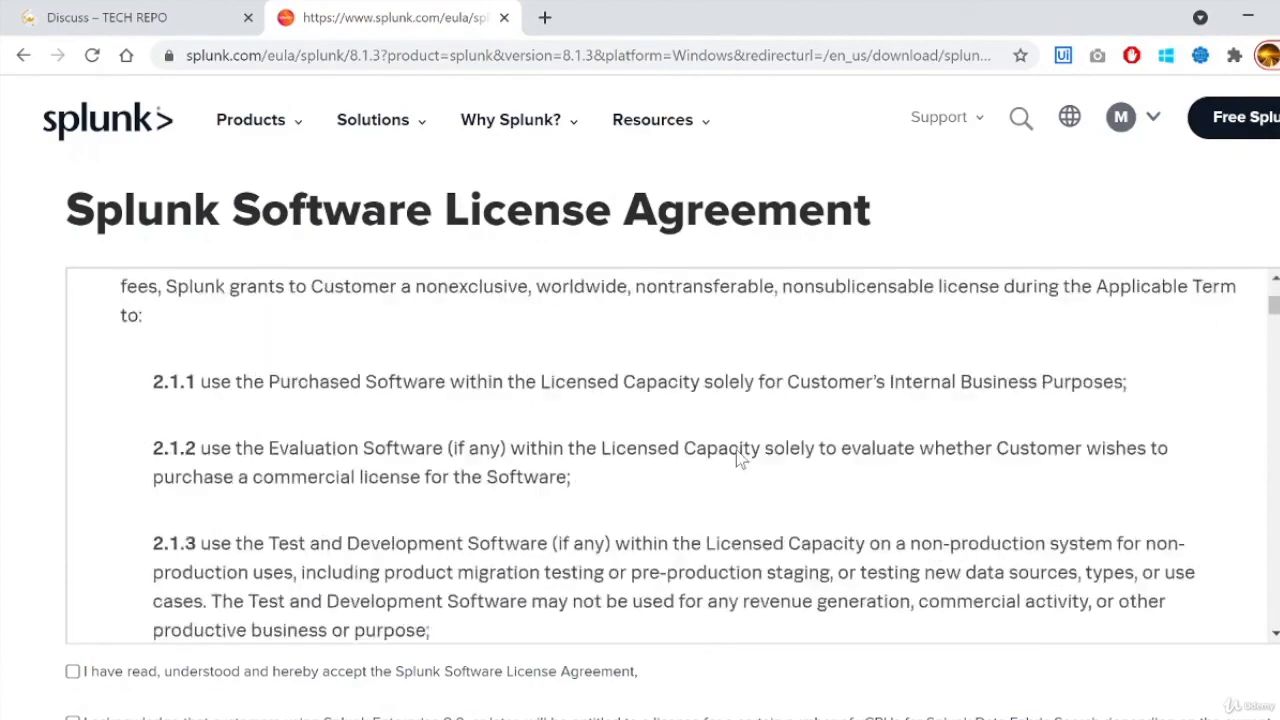
{"action": "scroll", "coordinate": [640, 450], "scroll_direction": "down", "scroll_amount": 3}
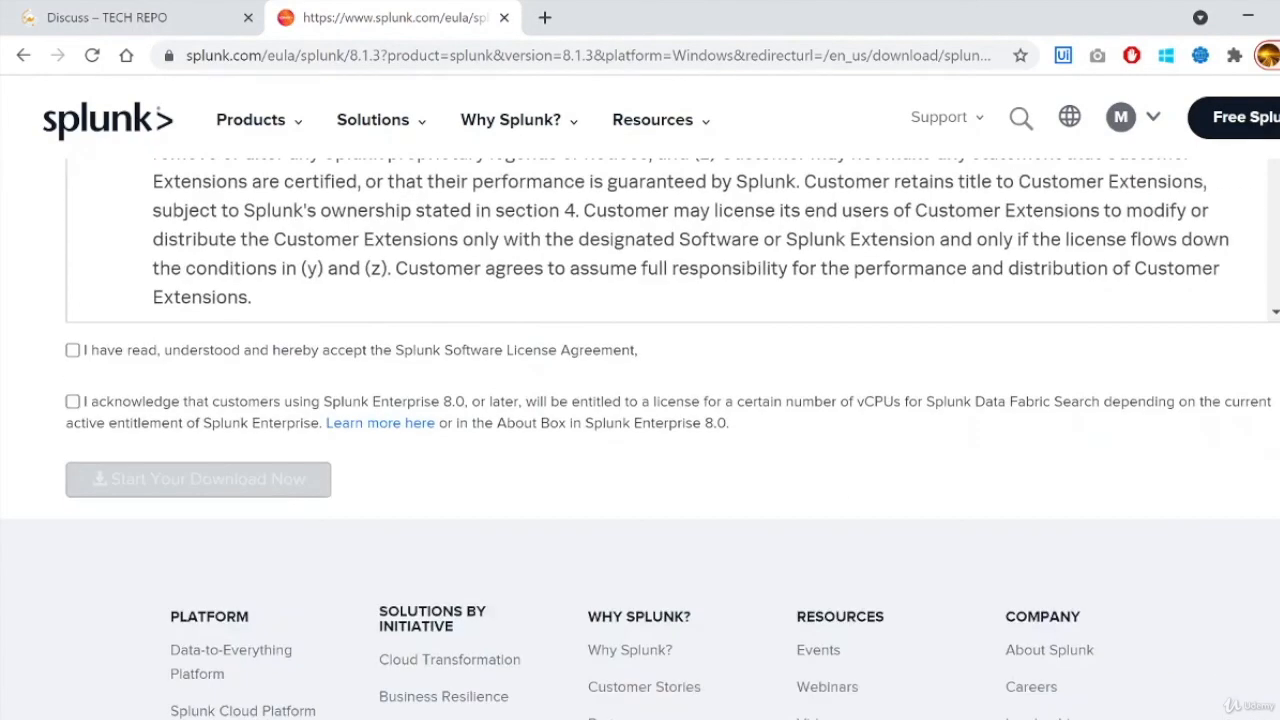
{"action": "left_click", "coordinate": [72, 350]}
{"action": "left_click", "coordinate": [74, 402]}
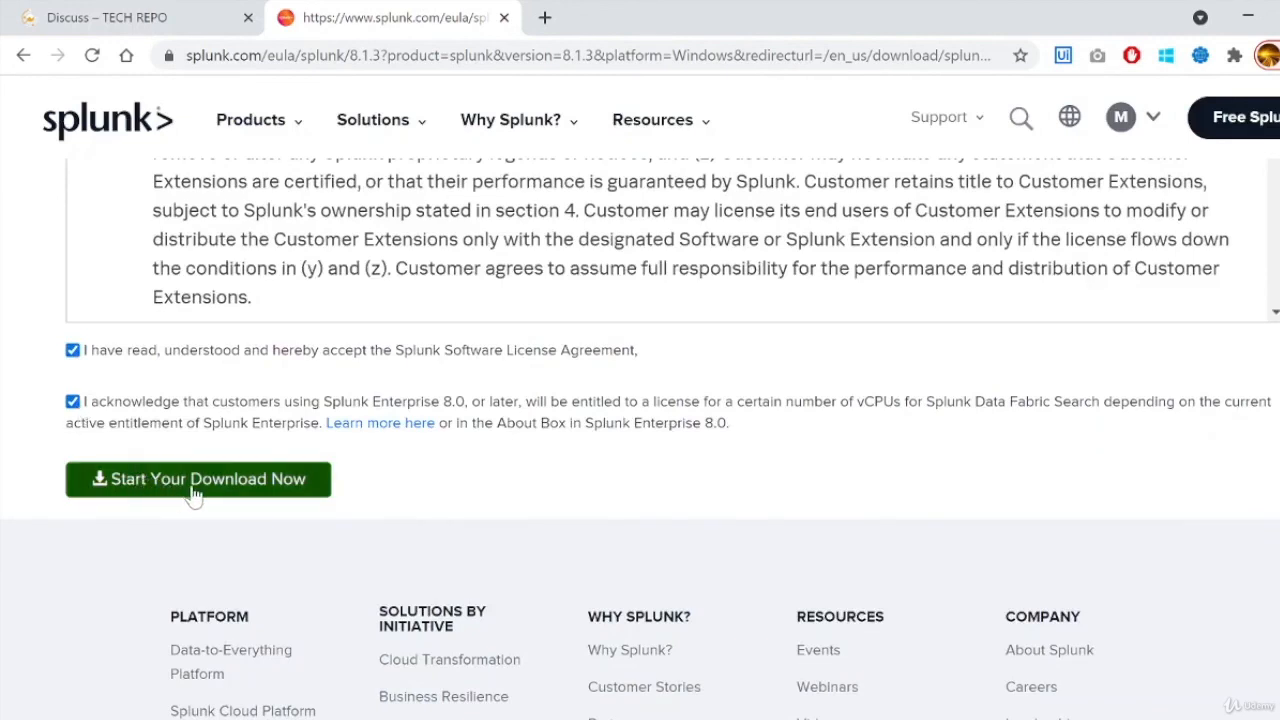
{"action": "left_click", "coordinate": [185, 482]}
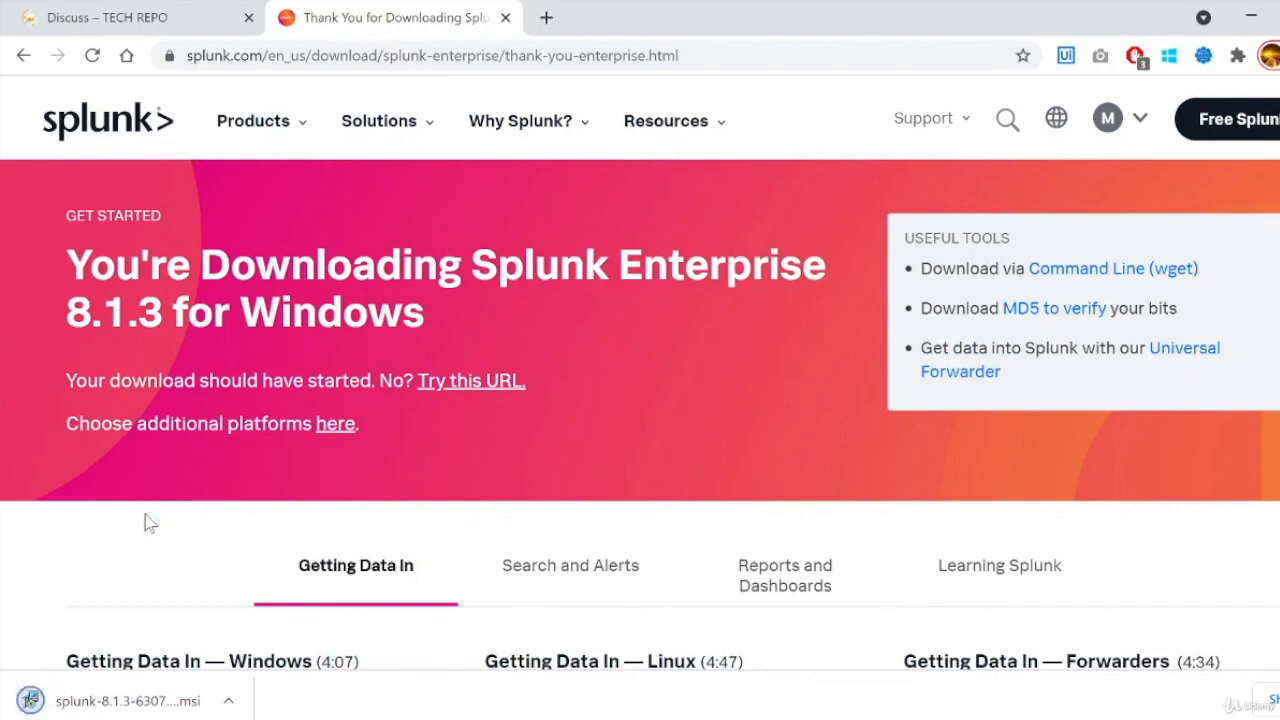
- Run the downloaded splunk-8.1.3 .msi installer and accept its license agreement
{"action": "left_click", "coordinate": [140, 701]}
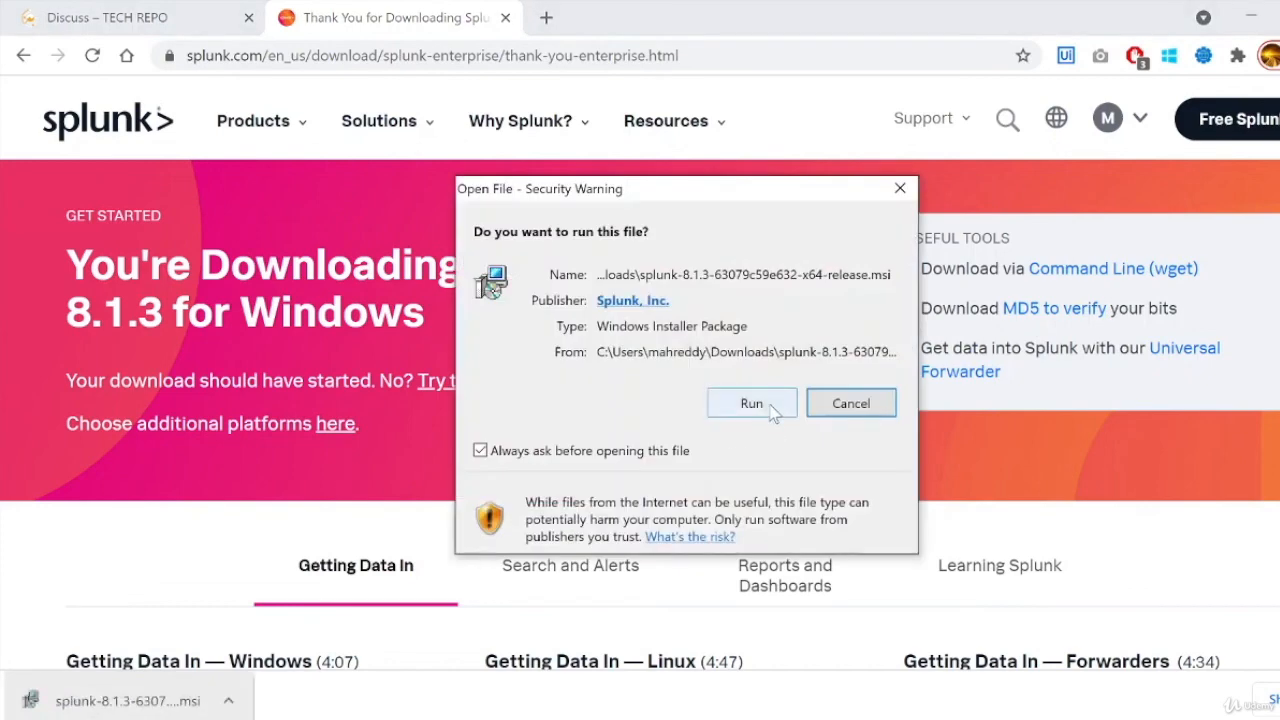
{"action": "left_click", "coordinate": [752, 403]}
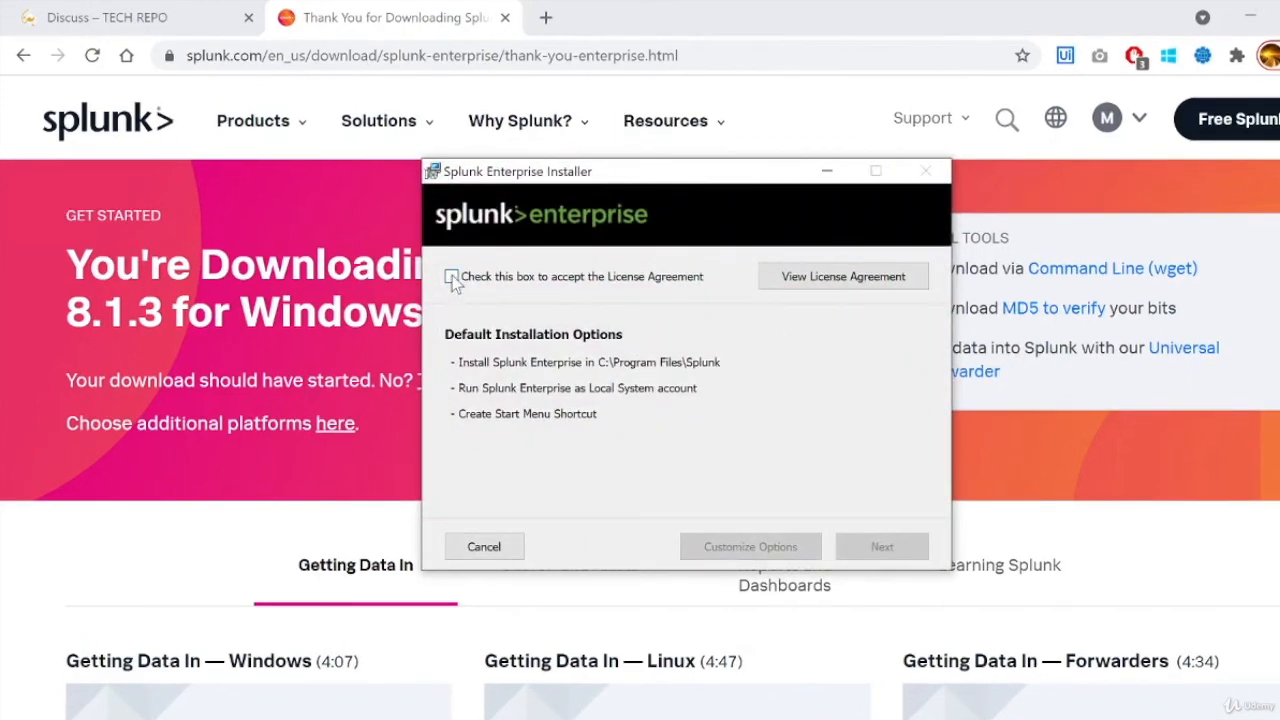
{"action": "left_click", "coordinate": [452, 278]}
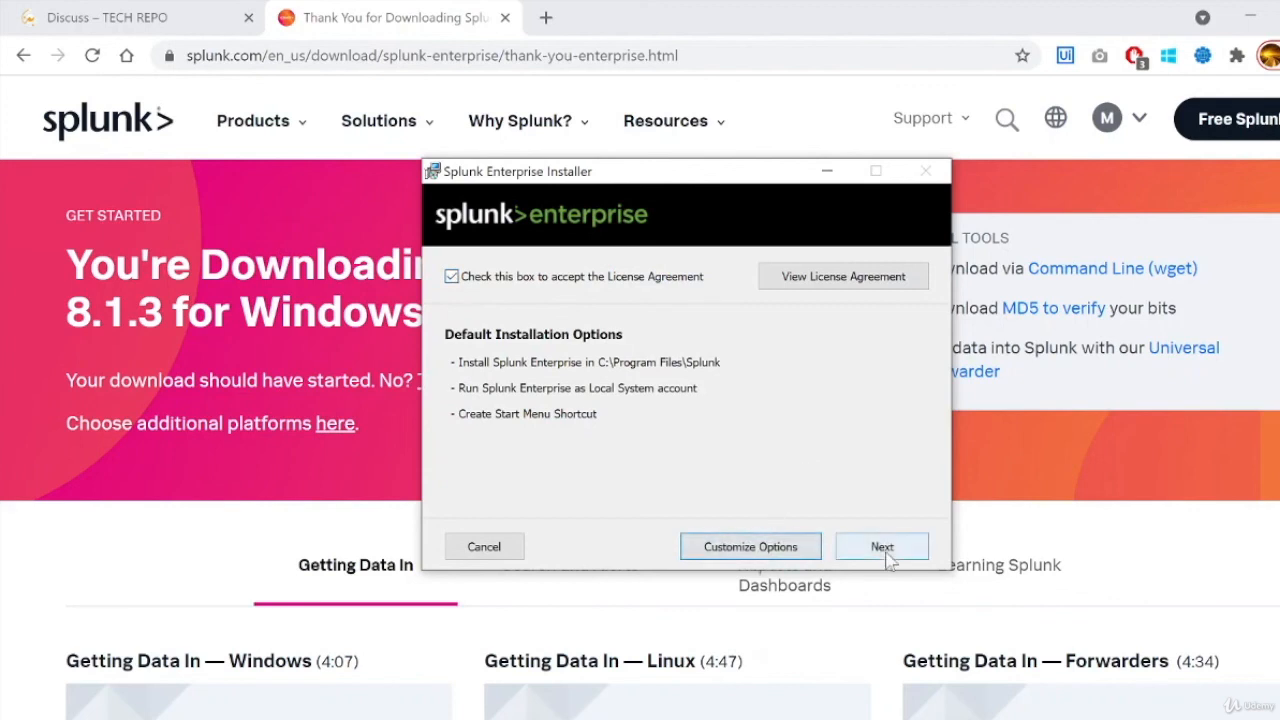
{"action": "left_click", "coordinate": [882, 548]}
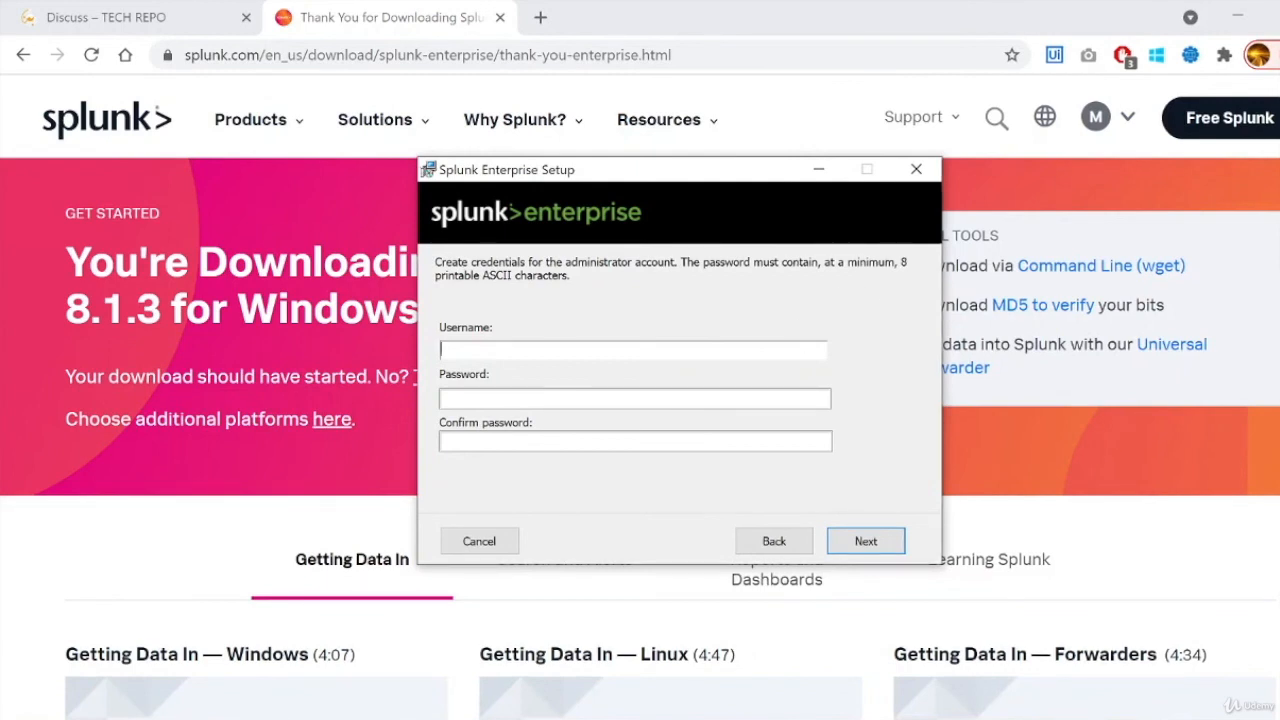
- Enter the admin username and the password twice, then install Splunk Enterprise
{"action": "type", "text": "admin********"}
{"action": "key", "text": "Tab"}
{"action": "type", "text": "*******"}
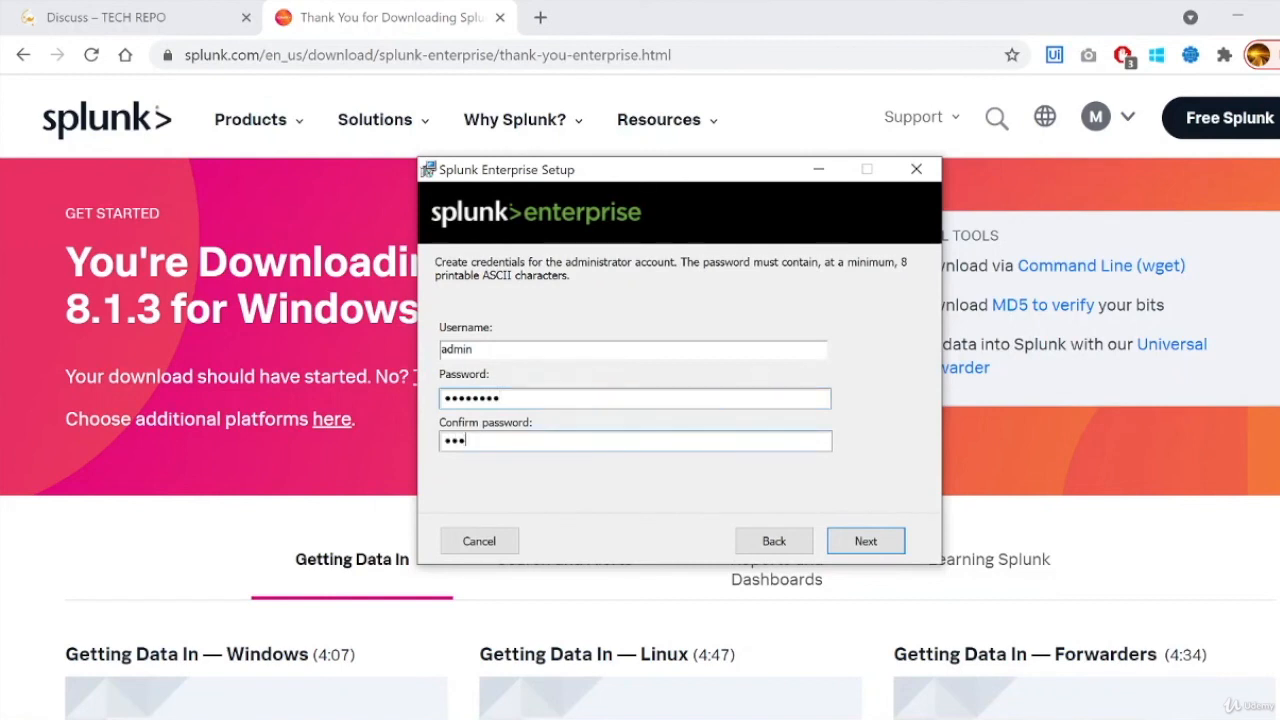
{"action": "type", "text": "*"}
{"action": "left_click", "coordinate": [866, 543]}
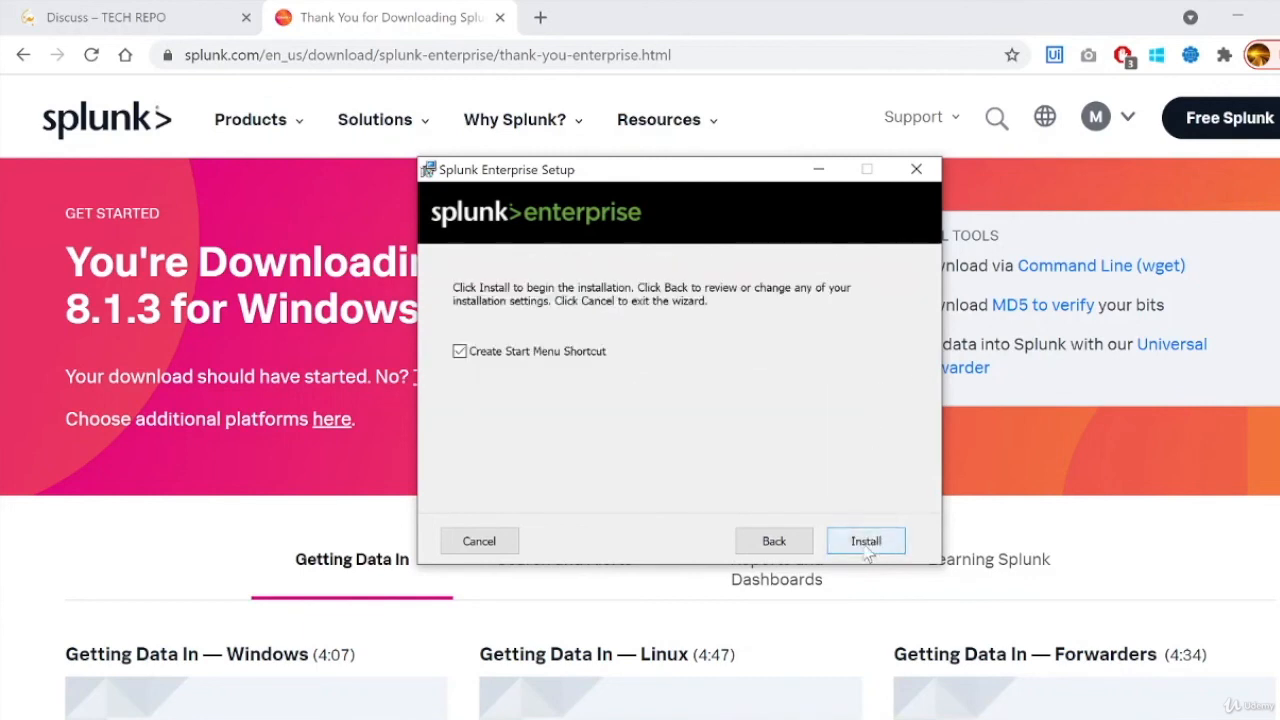
{"action": "left_click", "coordinate": [866, 541]}
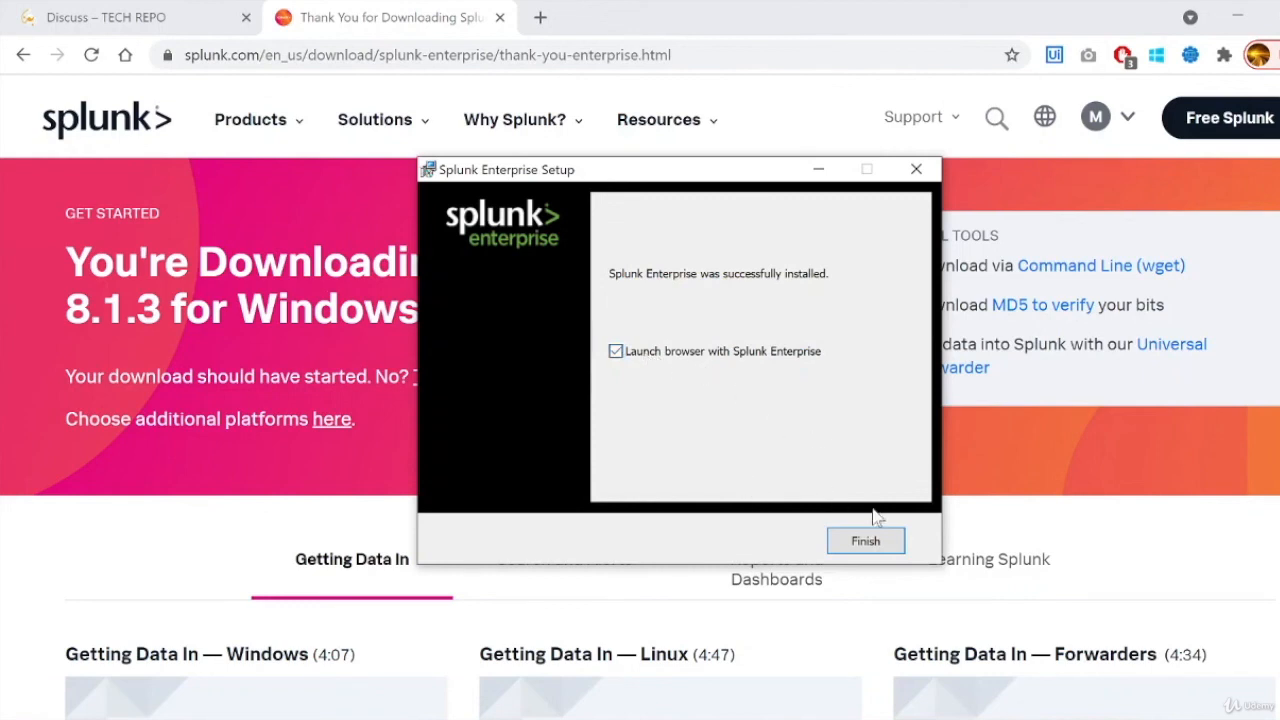
- Finish the installer and check the Splunk login page address at 127.0.0.1:8000
{"action": "left_click", "coordinate": [866, 543]}
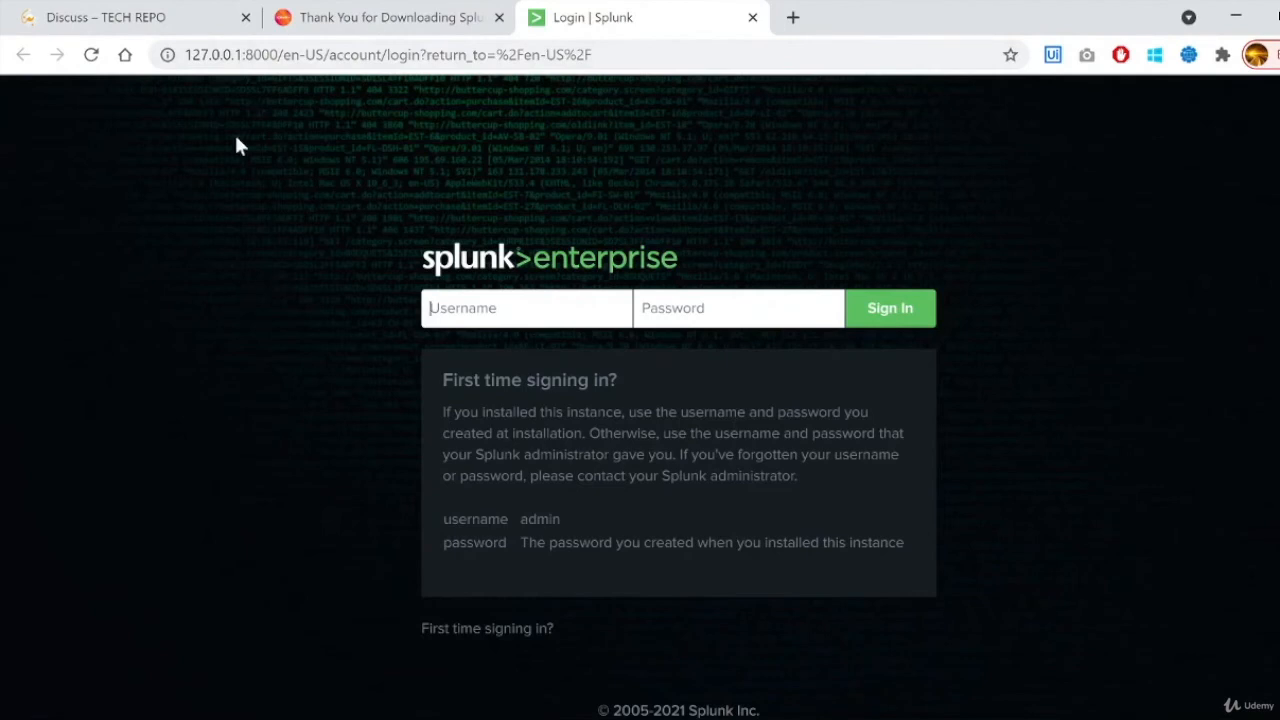
{"action": "left_click", "coordinate": [218, 58]}
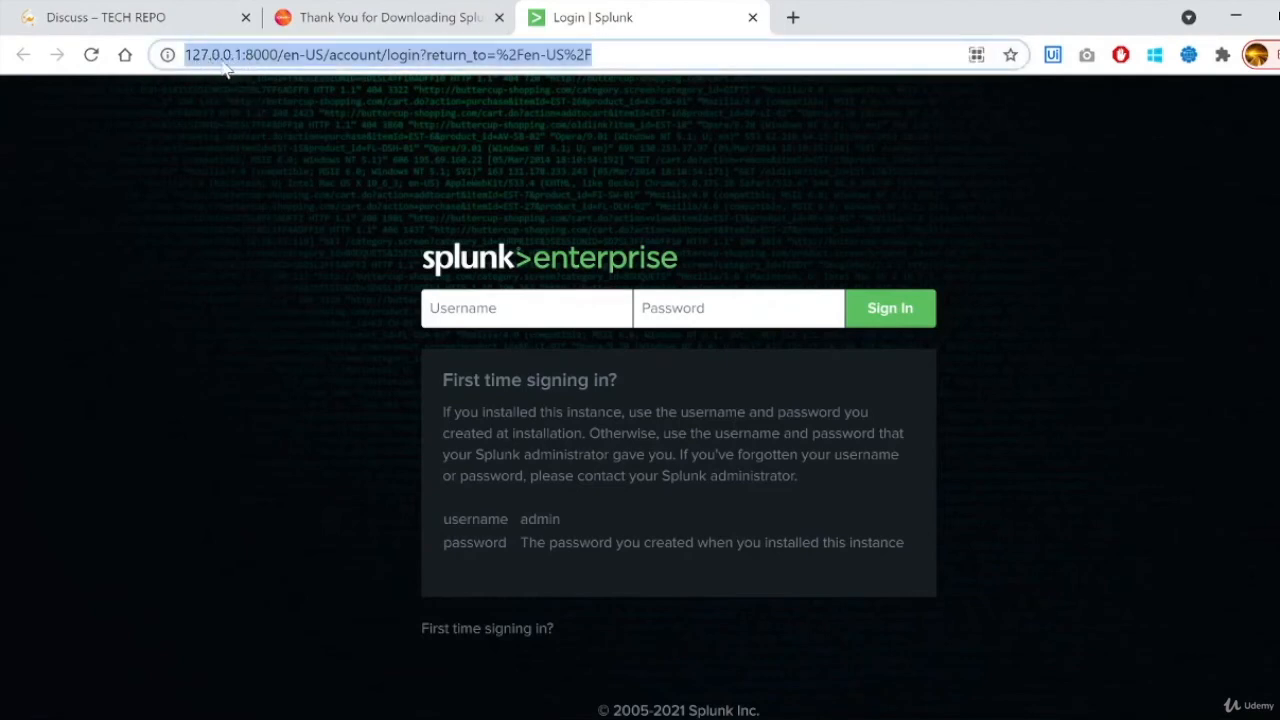
{"action": "double_click", "coordinate": [262, 56]}
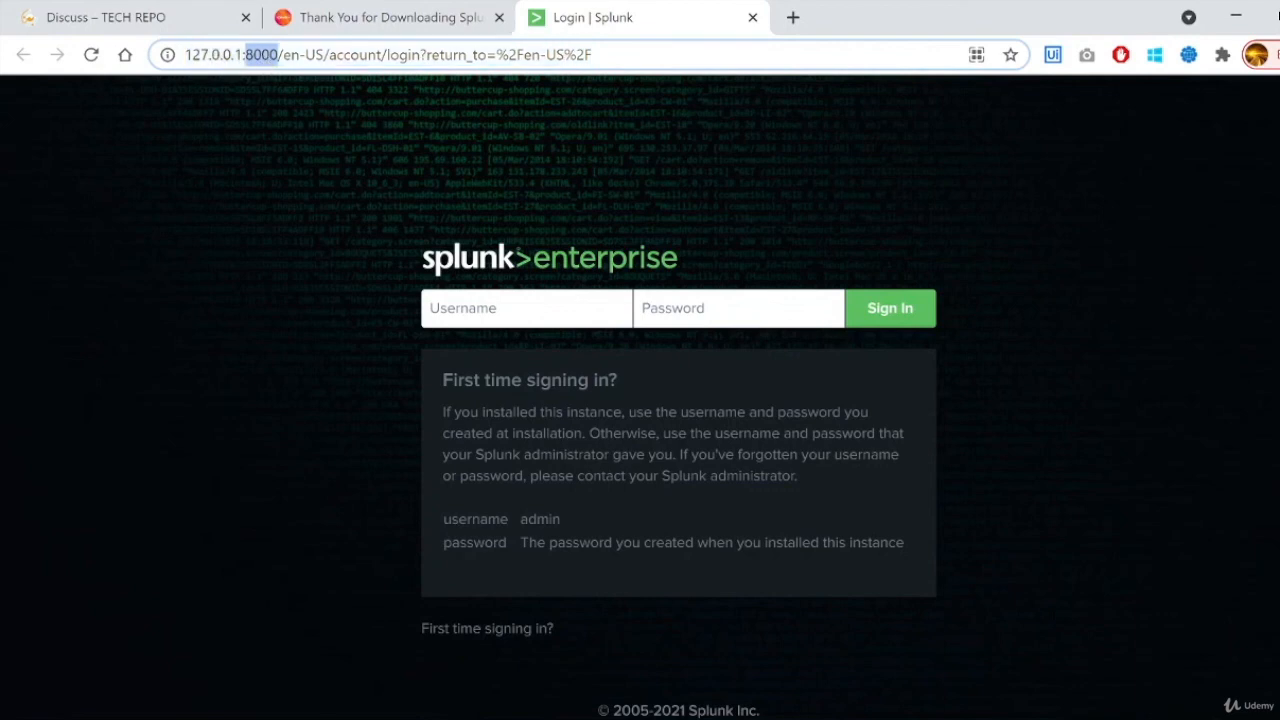
- Sign in to Splunk Web as admin with the account password
{"action": "left_click", "coordinate": [193, 533]}
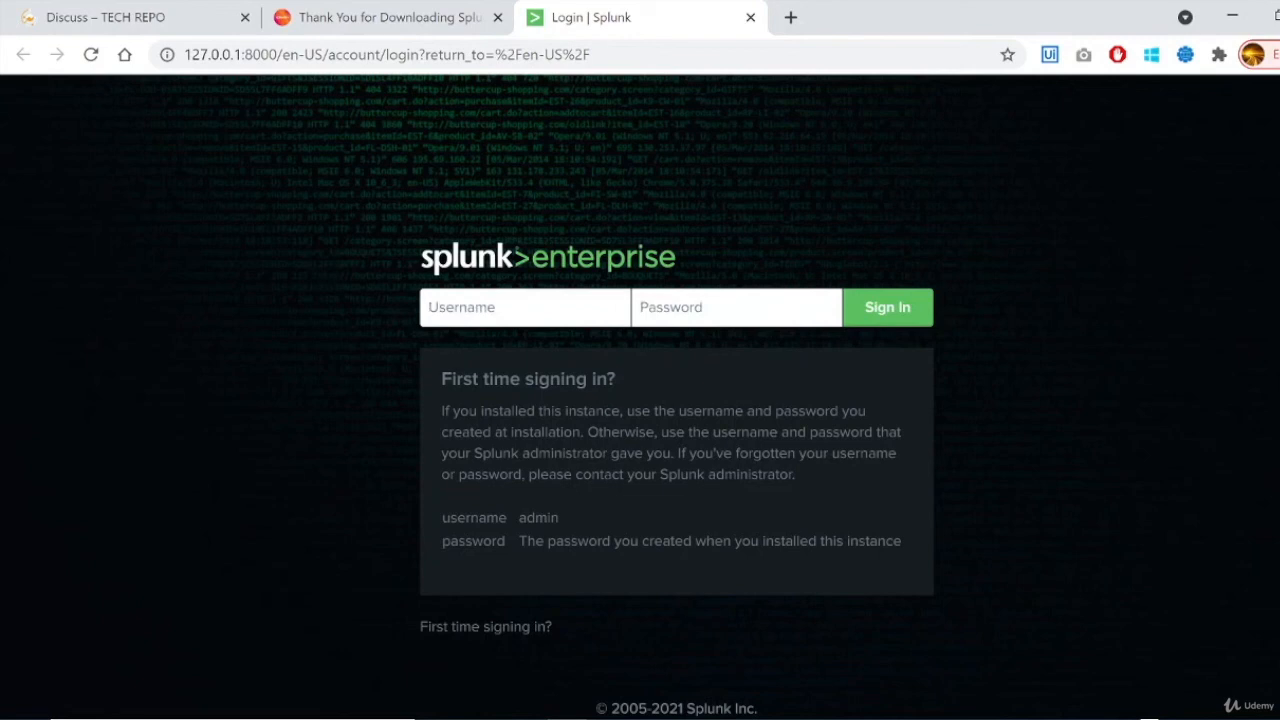
{"action": "type", "text": "admin"}
{"action": "key", "text": "Tab"}
{"action": "type", "text": "••••••"}
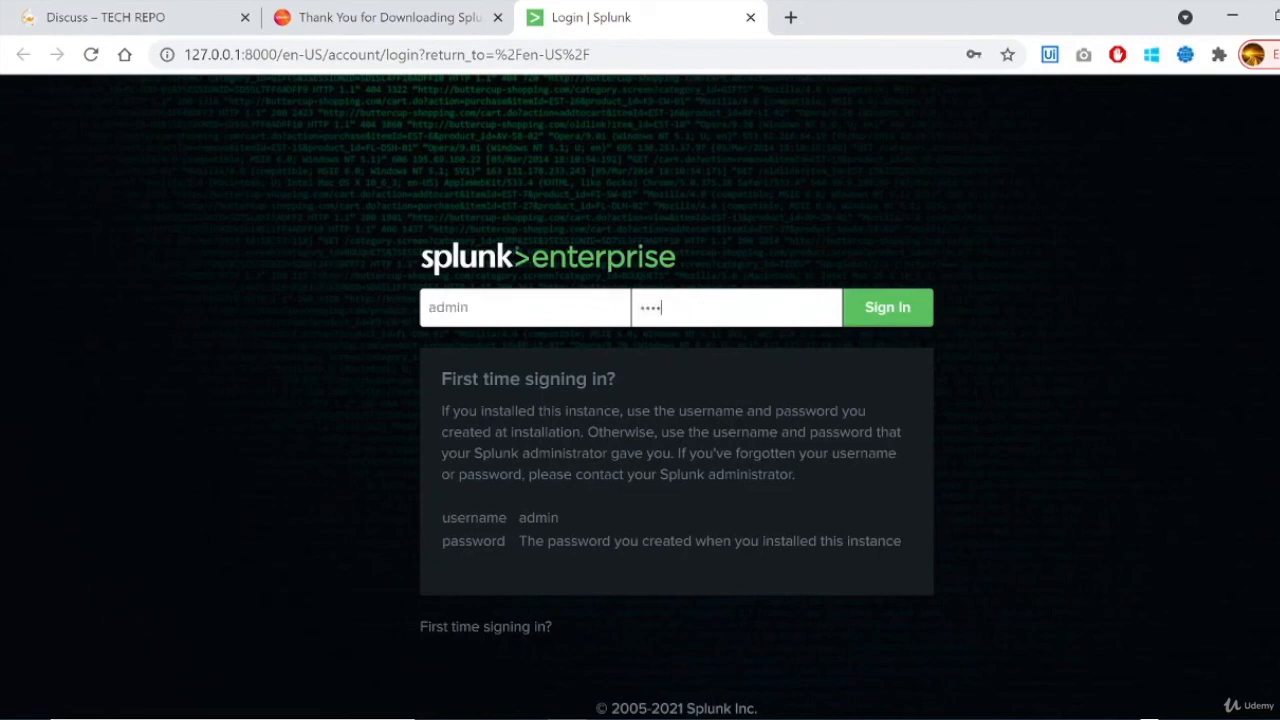
{"action": "type", "text": "••"}
{"action": "key", "text": "Return"}
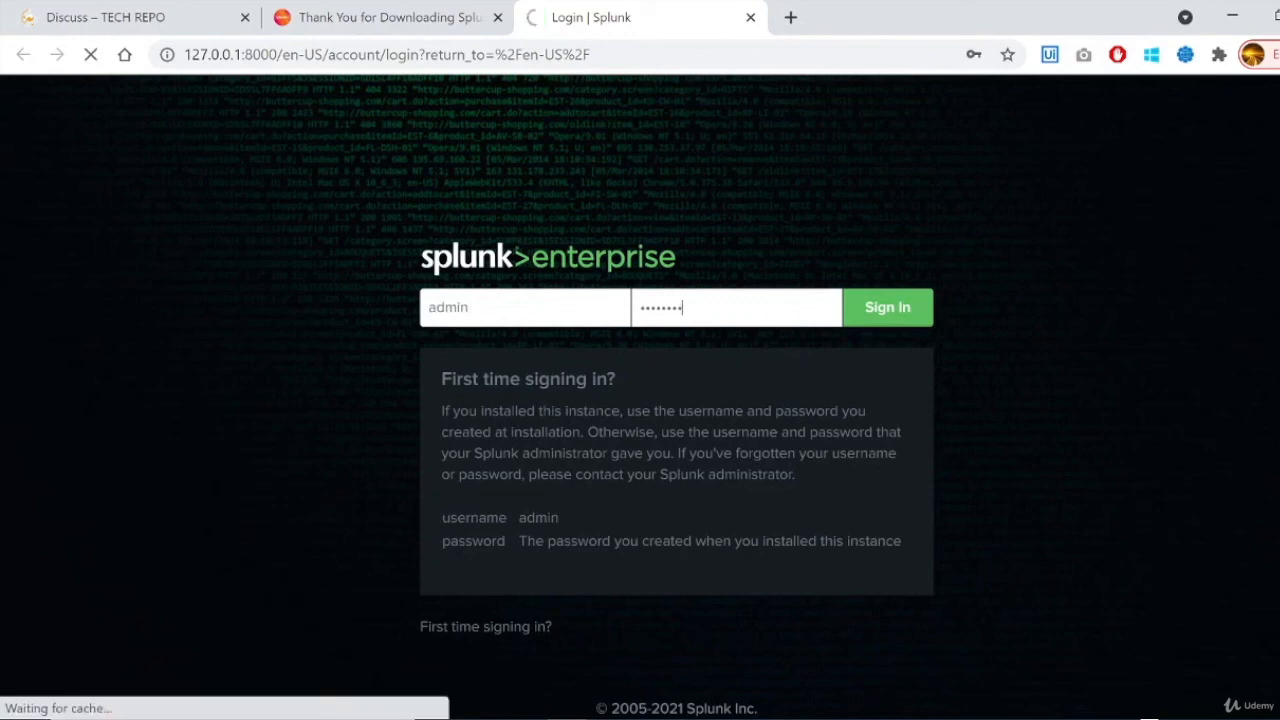